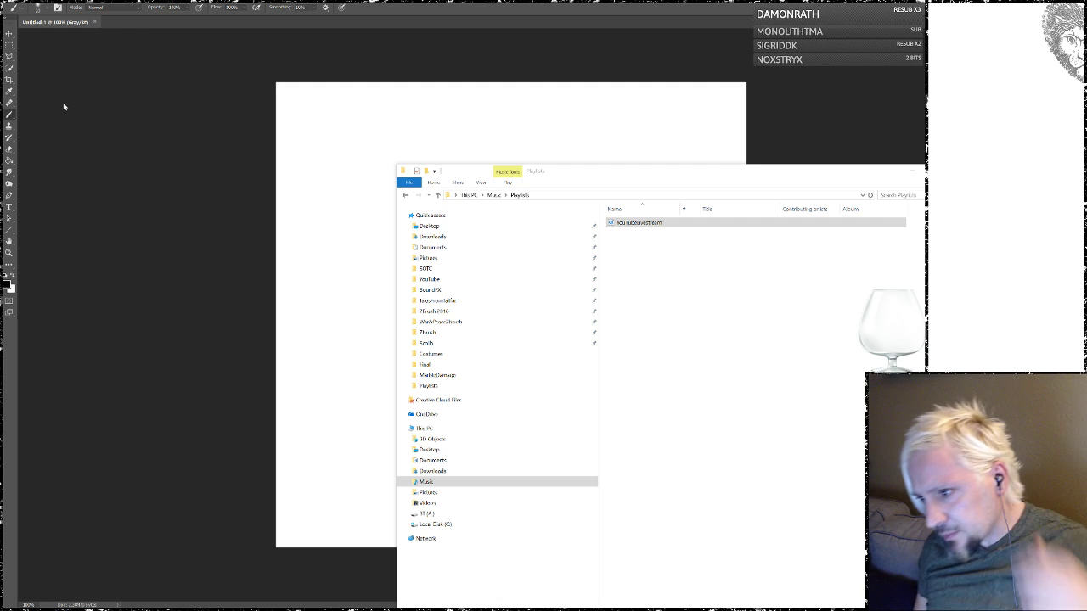
Step: Close File Explorer and the Creative Cloud panel, hide Photoshop, and bring ZBrush forward
{"action": "left_click", "coordinate": [913, 171]}
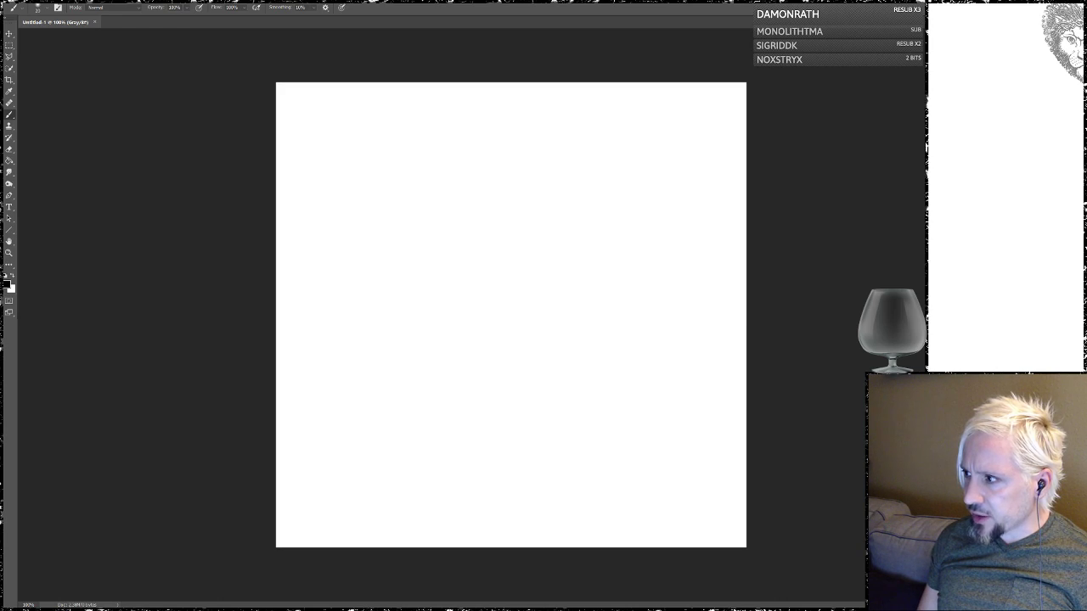
{"action": "key", "text": "ctrl+q"}
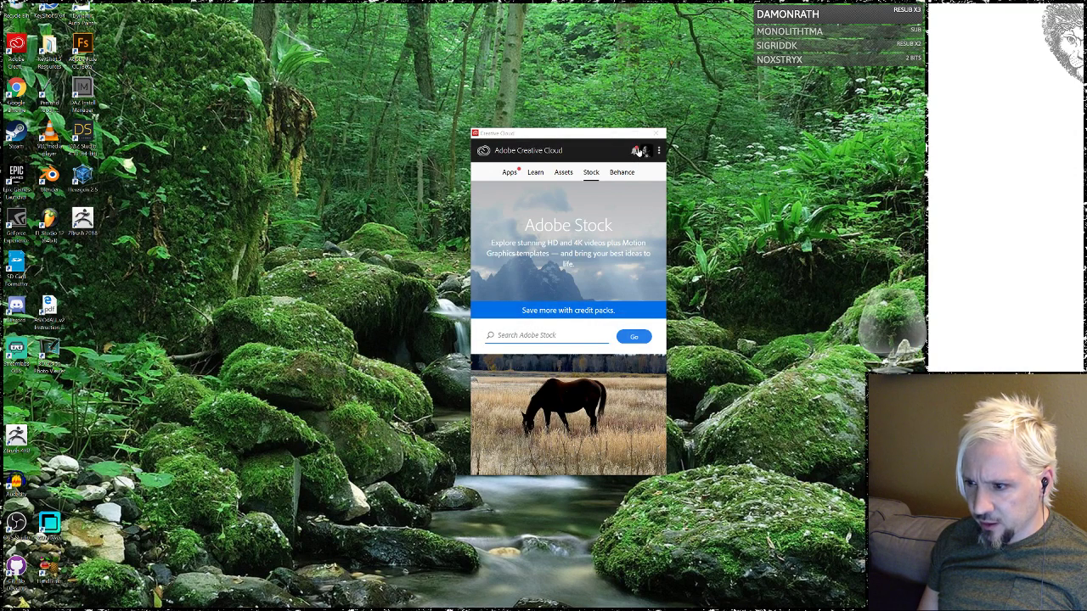
{"action": "left_click", "coordinate": [657, 136]}
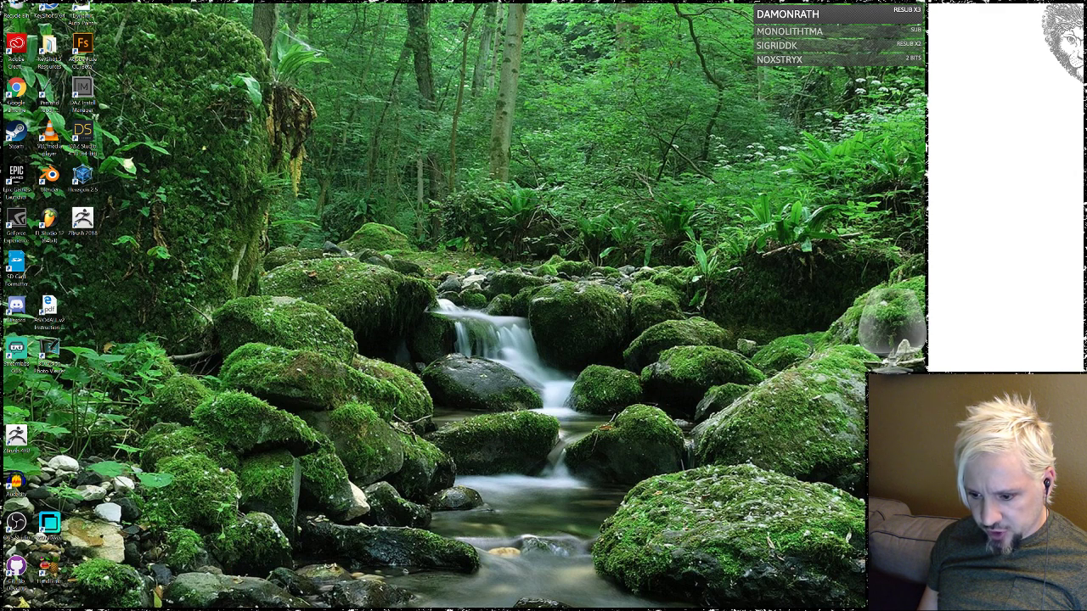
{"action": "left_click", "coordinate": [441, 604]}
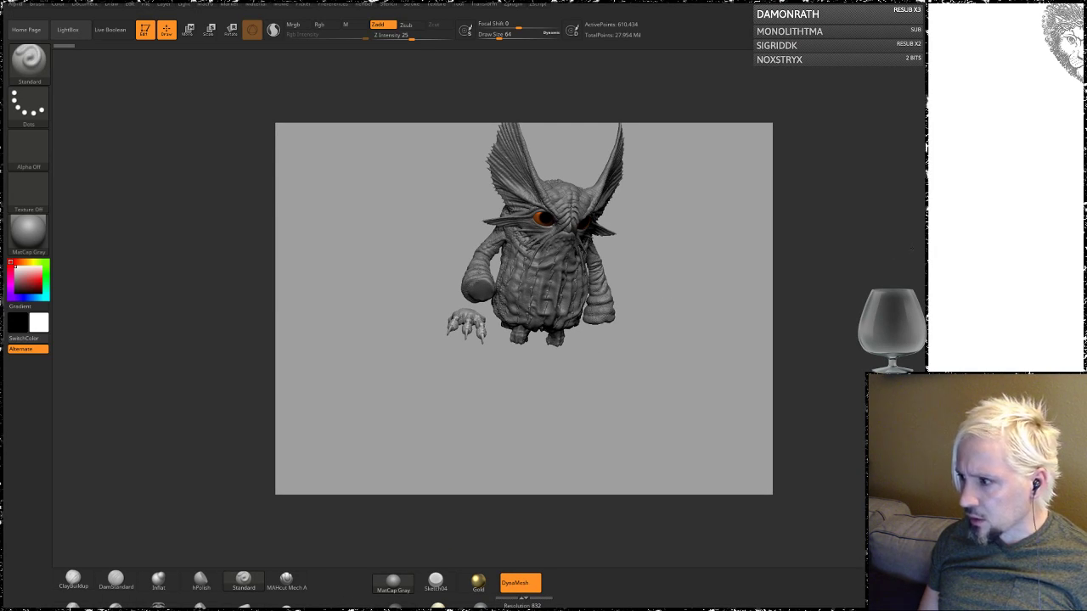
Step: Turn the creature to front view, then restore ZBrush to a smaller window moved higher up
{"action": "left_click_drag", "start_coordinate": [666, 343], "coordinate": [899, 182], "text": "shift"}
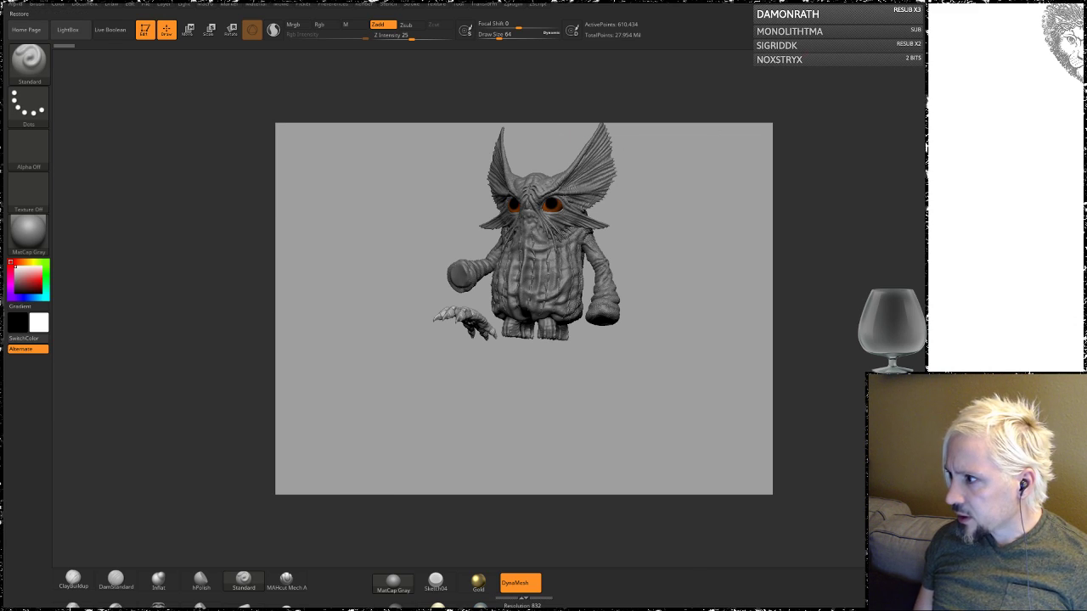
{"action": "left_click", "coordinate": [896, 4]}
{"action": "left_click_drag", "start_coordinate": [575, 136], "coordinate": [575, 0]}
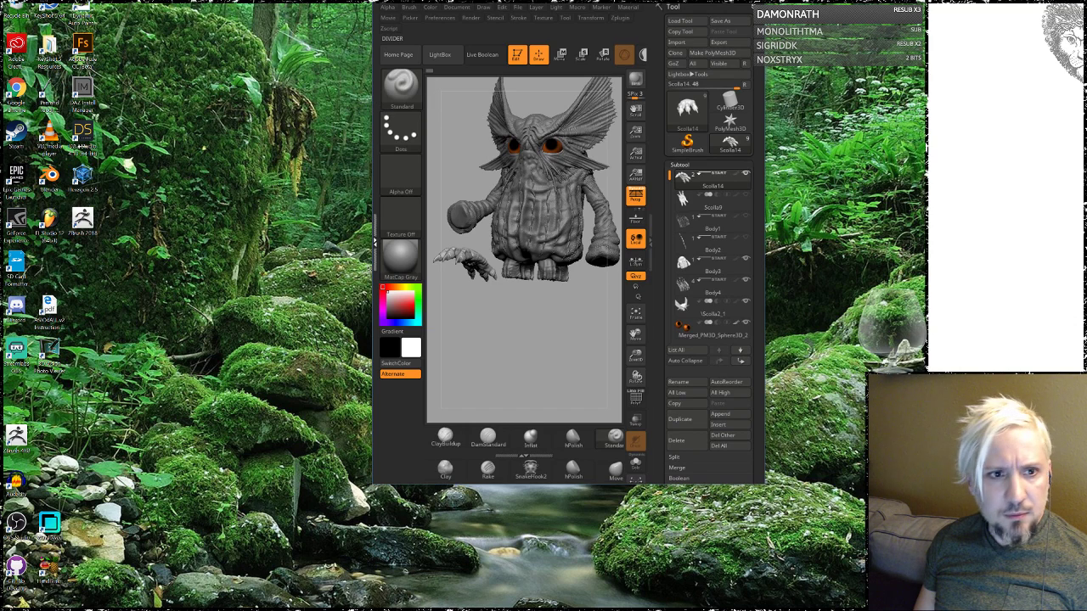
Step: Stretch the ZBrush window's left, right and bottom edges out to the screen edges
{"action": "left_click", "coordinate": [372, 123]}
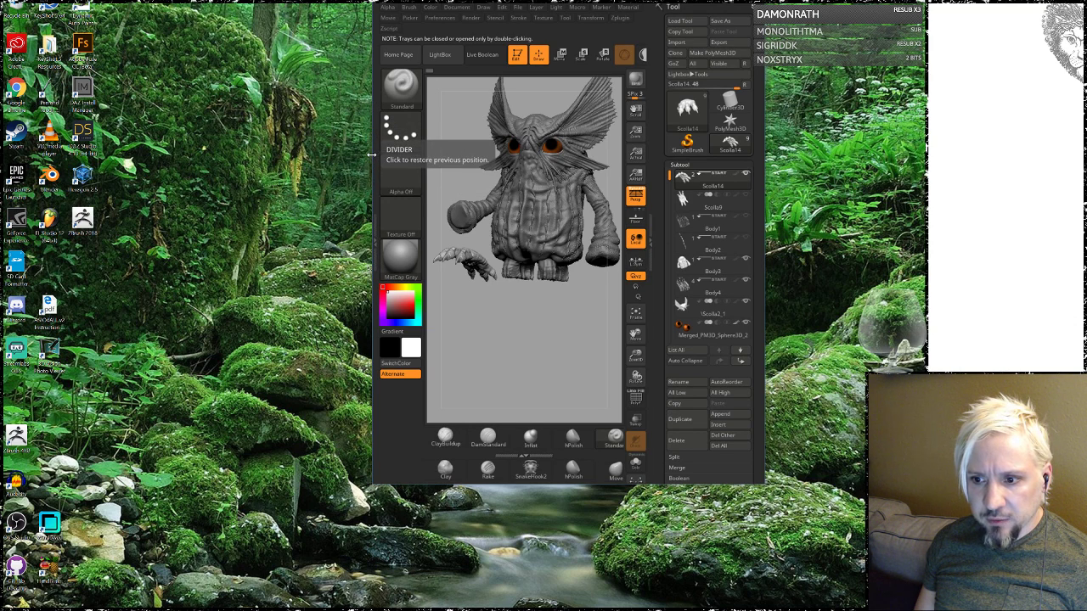
{"action": "left_click_drag", "start_coordinate": [374, 157], "coordinate": [4, 154]}
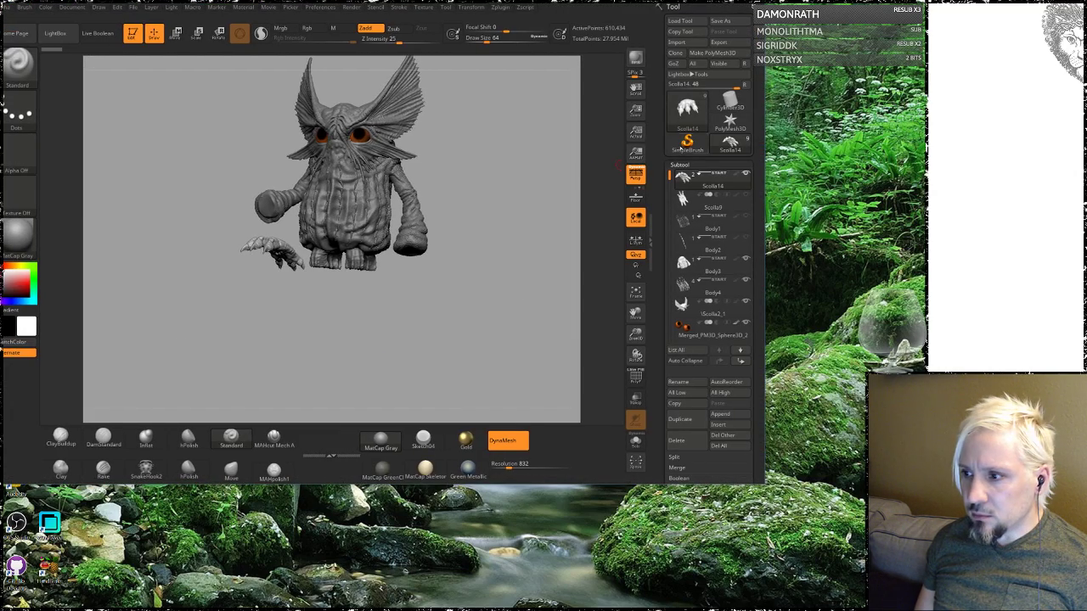
{"action": "mouse_move", "coordinate": [761, 87]}
{"action": "left_mouse_down"}
{"action": "mouse_move", "coordinate": [904, 75]}
{"action": "mouse_move", "coordinate": [922, 107]}
{"action": "left_mouse_up"}
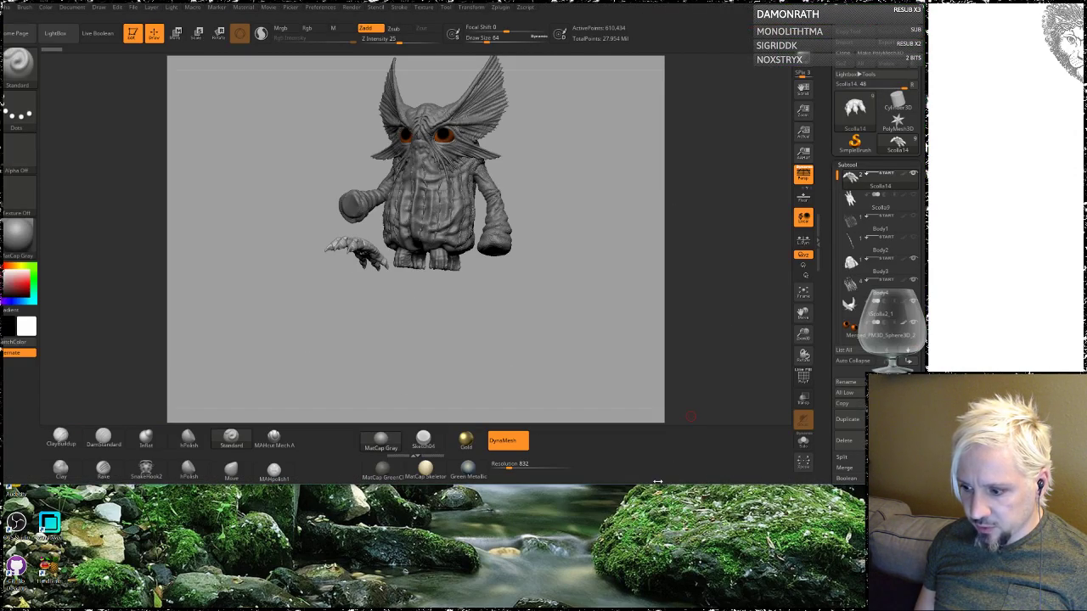
{"action": "left_click_drag", "start_coordinate": [659, 484], "coordinate": [659, 608]}
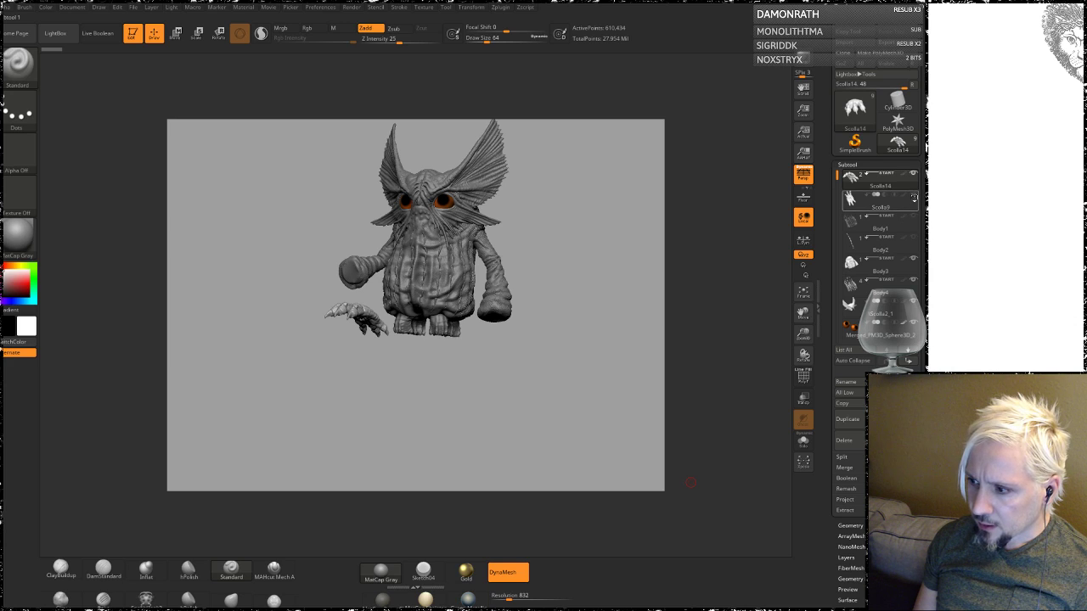
Step: Reveal, select and delete the Scolla9 raised-hand subtool, confirming the deletion warning
{"action": "left_click", "coordinate": [913, 197]}
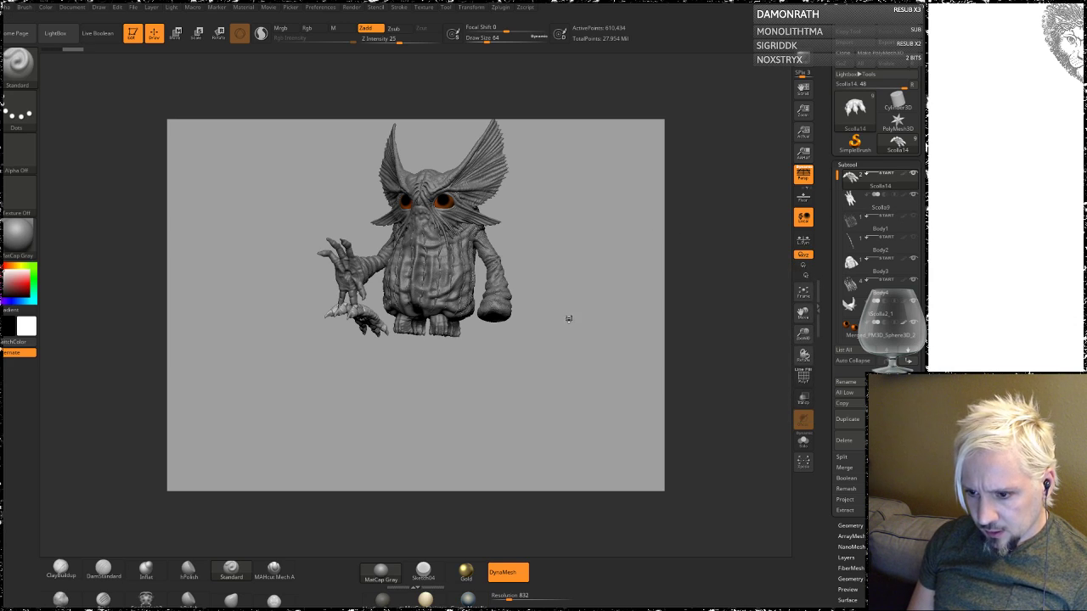
{"action": "mouse_move", "coordinate": [568, 319]}
{"action": "left_mouse_down"}
{"action": "mouse_move", "coordinate": [557, 341]}
{"action": "mouse_move", "coordinate": [573, 327]}
{"action": "mouse_move", "coordinate": [577, 413]}
{"action": "left_mouse_up"}
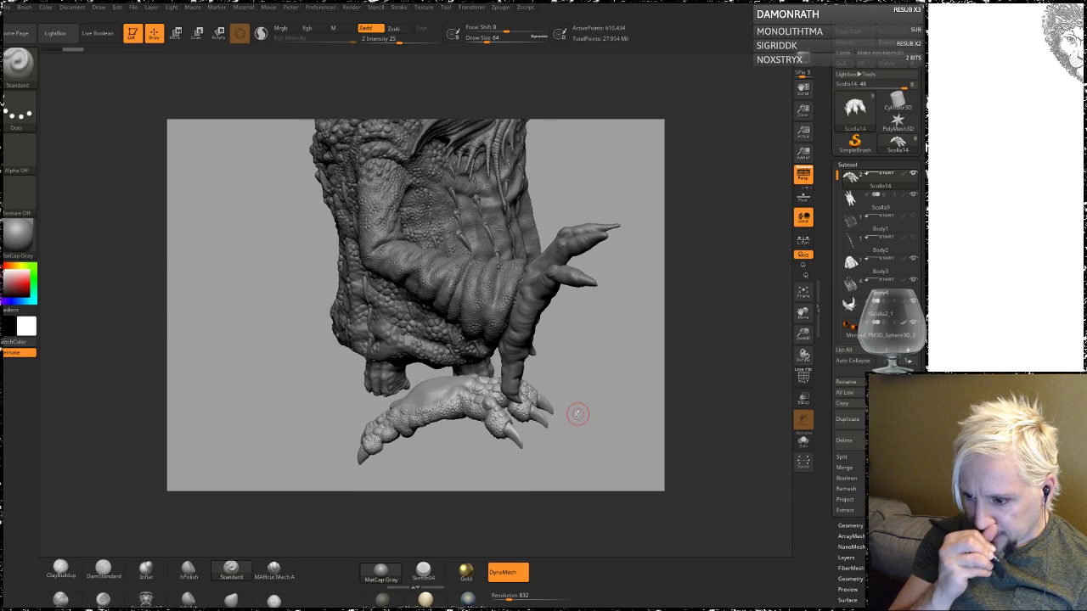
{"action": "mouse_move", "coordinate": [585, 319]}
{"action": "left_mouse_down"}
{"action": "mouse_move", "coordinate": [574, 203]}
{"action": "mouse_move", "coordinate": [583, 300]}
{"action": "mouse_move", "coordinate": [390, 464]}
{"action": "mouse_move", "coordinate": [431, 337]}
{"action": "mouse_move", "coordinate": [422, 368]}
{"action": "mouse_move", "coordinate": [498, 407]}
{"action": "mouse_move", "coordinate": [480, 433]}
{"action": "mouse_move", "coordinate": [474, 341]}
{"action": "left_mouse_up"}
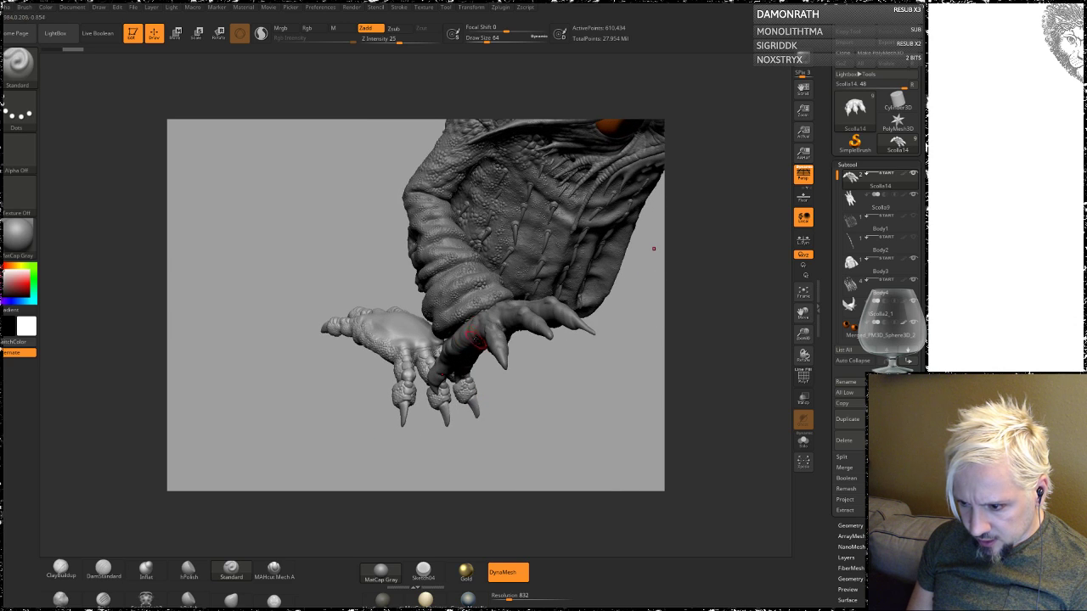
{"action": "mouse_move", "coordinate": [569, 376]}
{"action": "left_mouse_down"}
{"action": "mouse_move", "coordinate": [570, 364]}
{"action": "mouse_move", "coordinate": [496, 302]}
{"action": "left_mouse_up"}
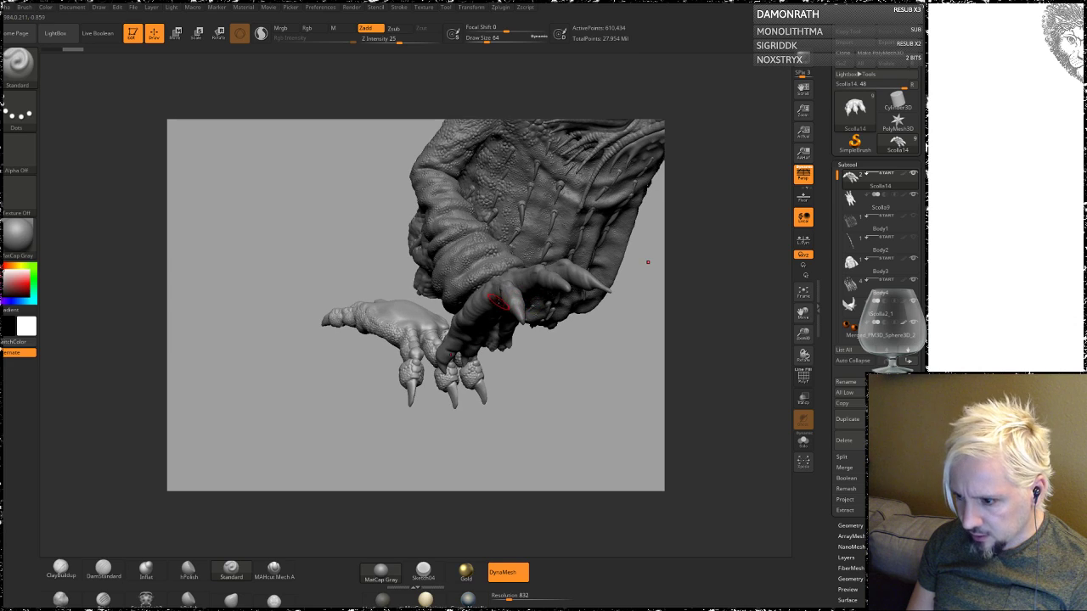
{"action": "left_click", "coordinate": [495, 304], "text": "alt"}
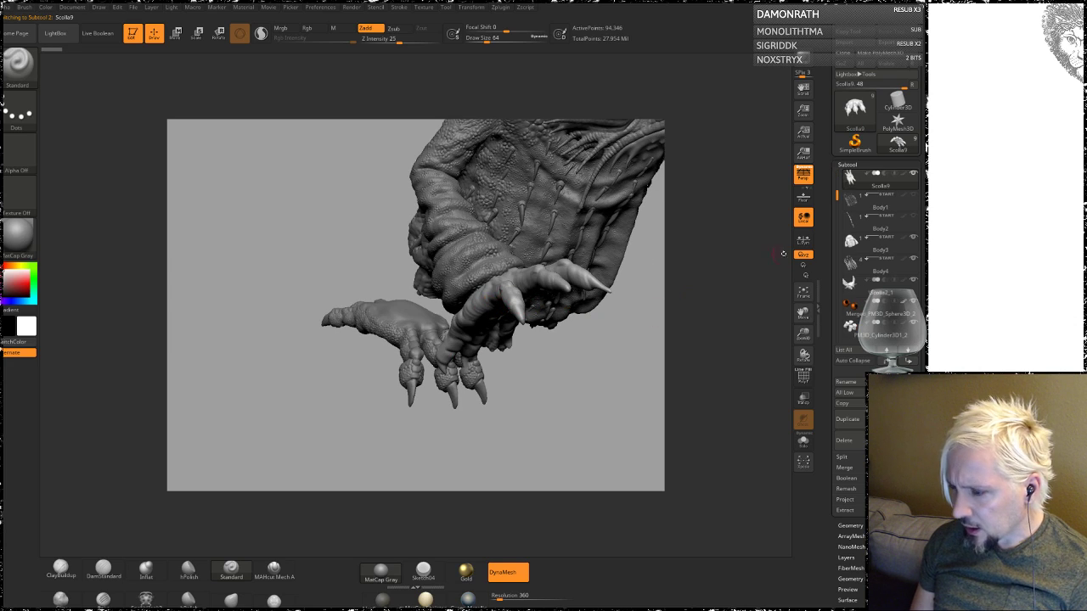
{"action": "left_click", "coordinate": [844, 441]}
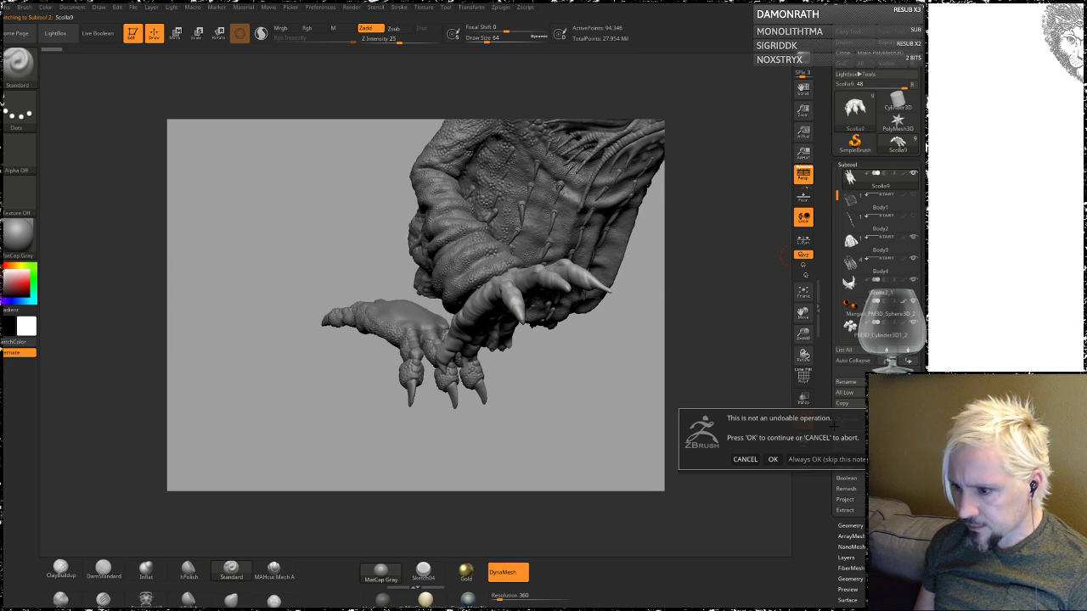
{"action": "left_click", "coordinate": [773, 459]}
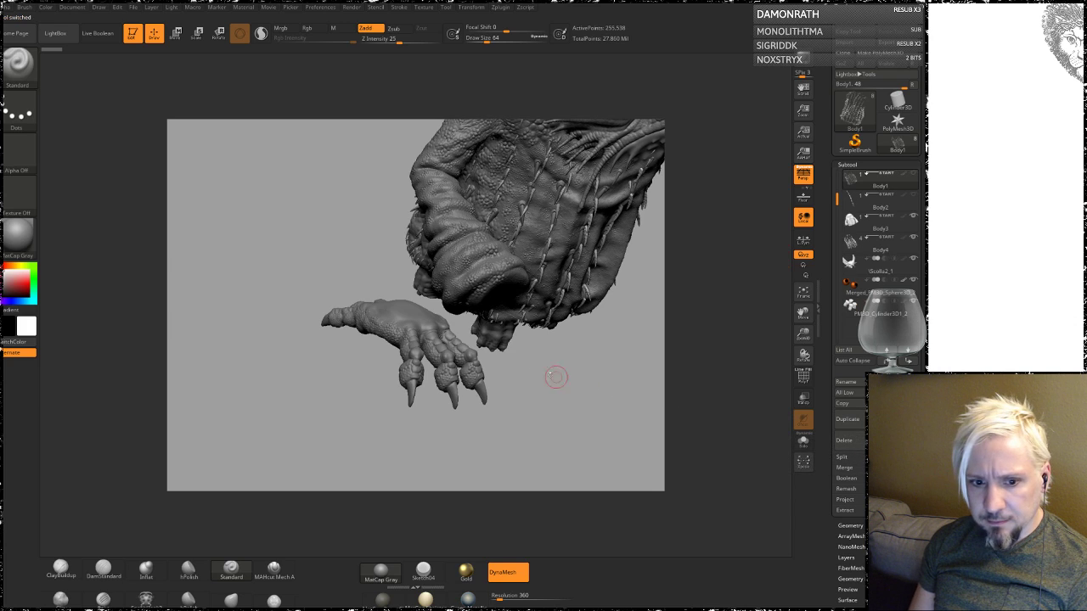
{"action": "mouse_move", "coordinate": [592, 393]}
{"action": "left_mouse_down"}
{"action": "mouse_move", "coordinate": [584, 445]}
{"action": "mouse_move", "coordinate": [575, 294]}
{"action": "left_mouse_up"}
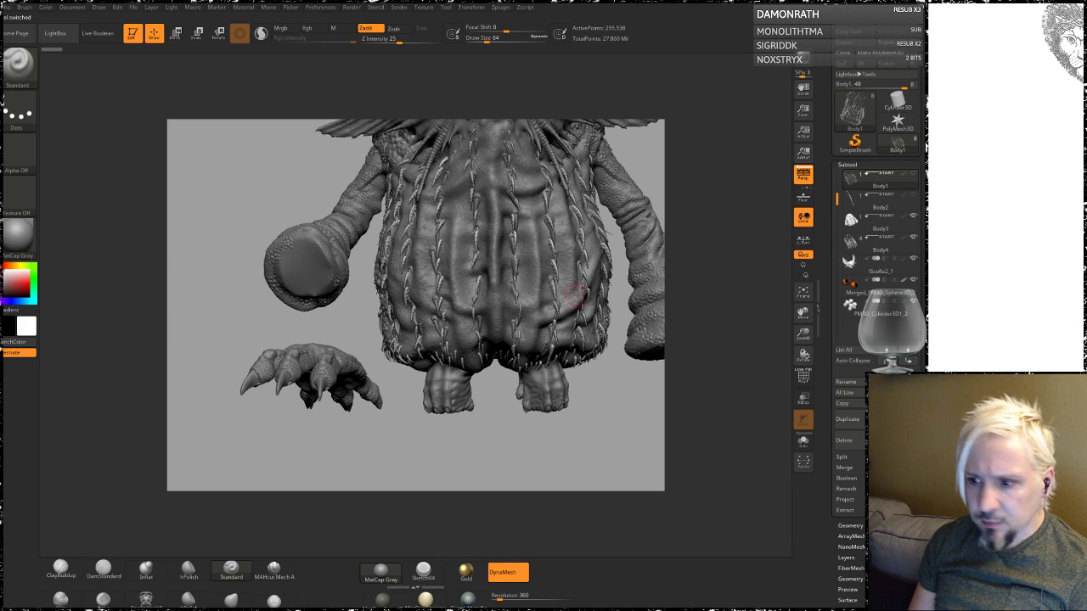
{"action": "mouse_move", "coordinate": [655, 164]}
{"action": "left_mouse_down"}
{"action": "mouse_move", "coordinate": [617, 158]}
{"action": "mouse_move", "coordinate": [626, 151]}
{"action": "mouse_move", "coordinate": [656, 180]}
{"action": "mouse_move", "coordinate": [536, 407]}
{"action": "mouse_move", "coordinate": [565, 376]}
{"action": "mouse_move", "coordinate": [531, 288]}
{"action": "left_mouse_up"}
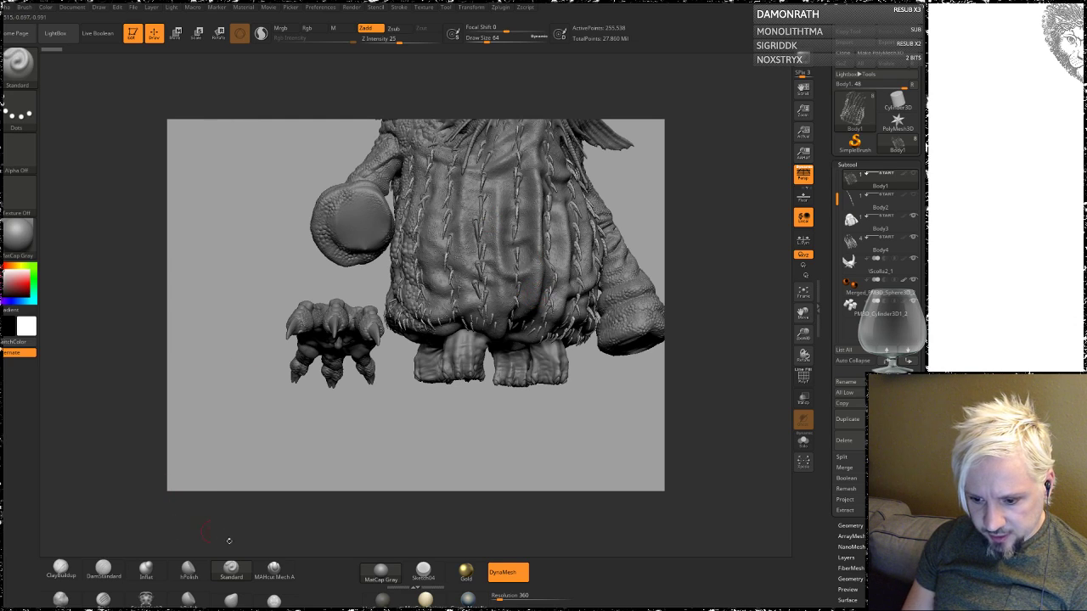
Step: Set the stroke to DragRect and start an alpha import, browsing to the Zbrush resources folder
{"action": "left_click", "coordinate": [17, 113]}
{"action": "left_click", "coordinate": [109, 114]}
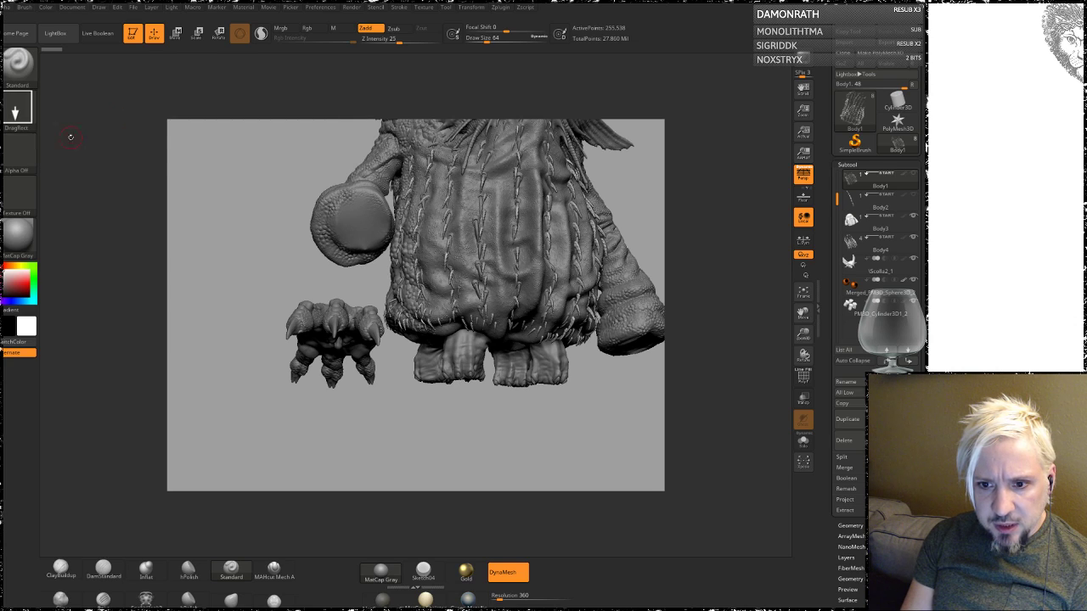
{"action": "left_click", "coordinate": [22, 158]}
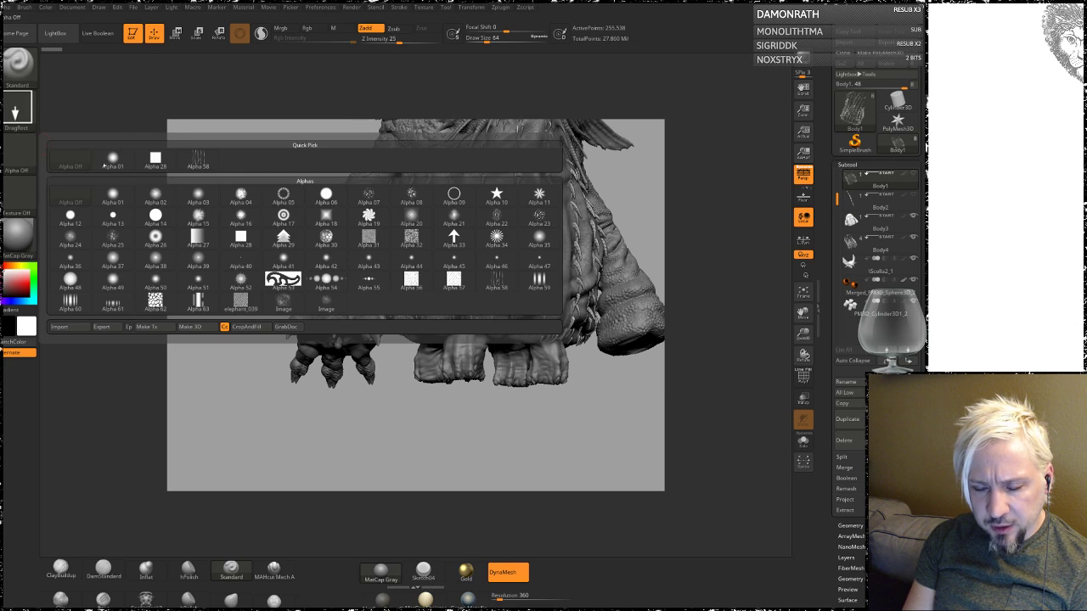
{"action": "left_click", "coordinate": [77, 328]}
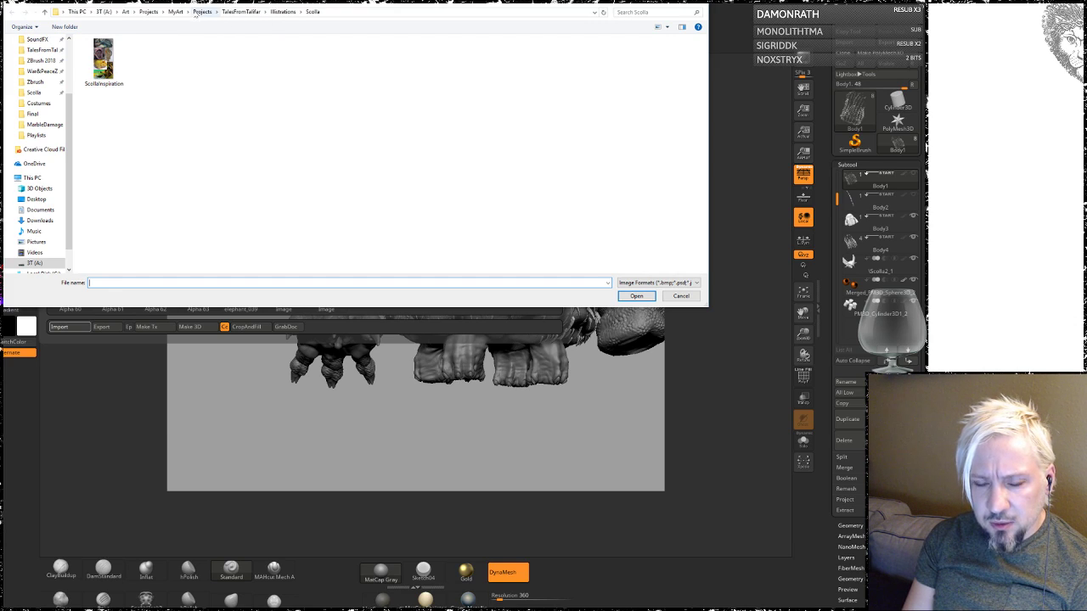
{"action": "left_click", "coordinate": [36, 92]}
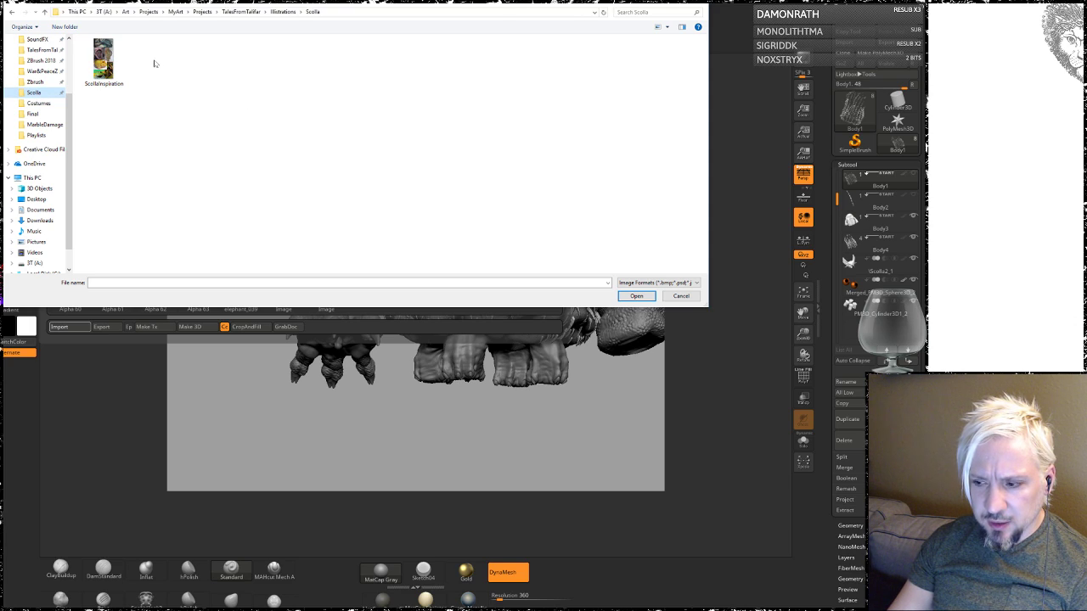
{"action": "left_click", "coordinate": [22, 84]}
{"action": "left_click", "coordinate": [22, 94]}
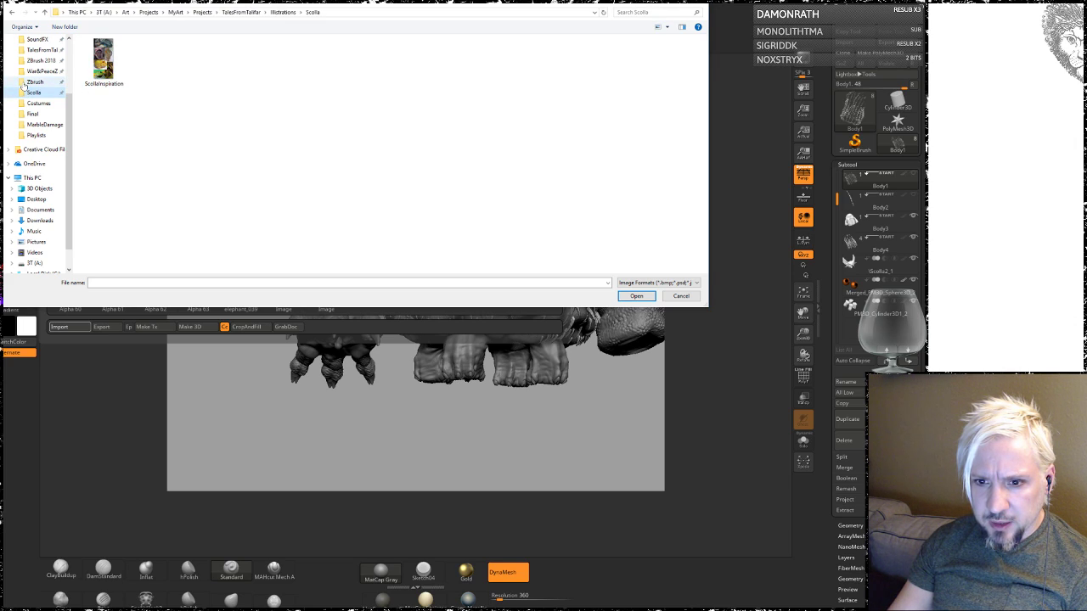
{"action": "left_click", "coordinate": [24, 83]}
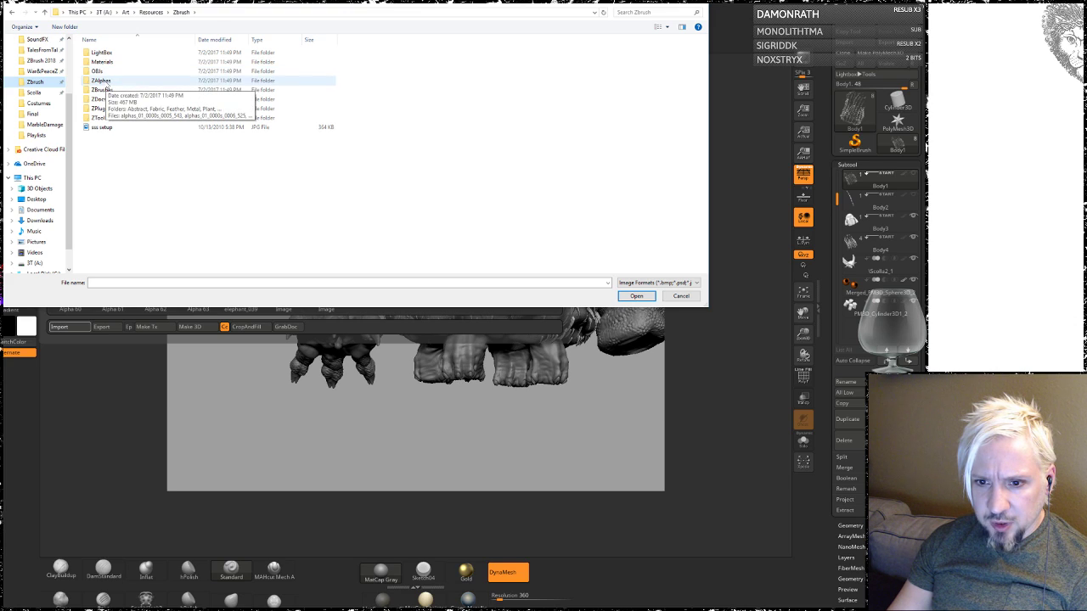
Step: Open ZAlphas and search the Skin alphas folder for a 'scoll' file
{"action": "double_click", "coordinate": [106, 83]}
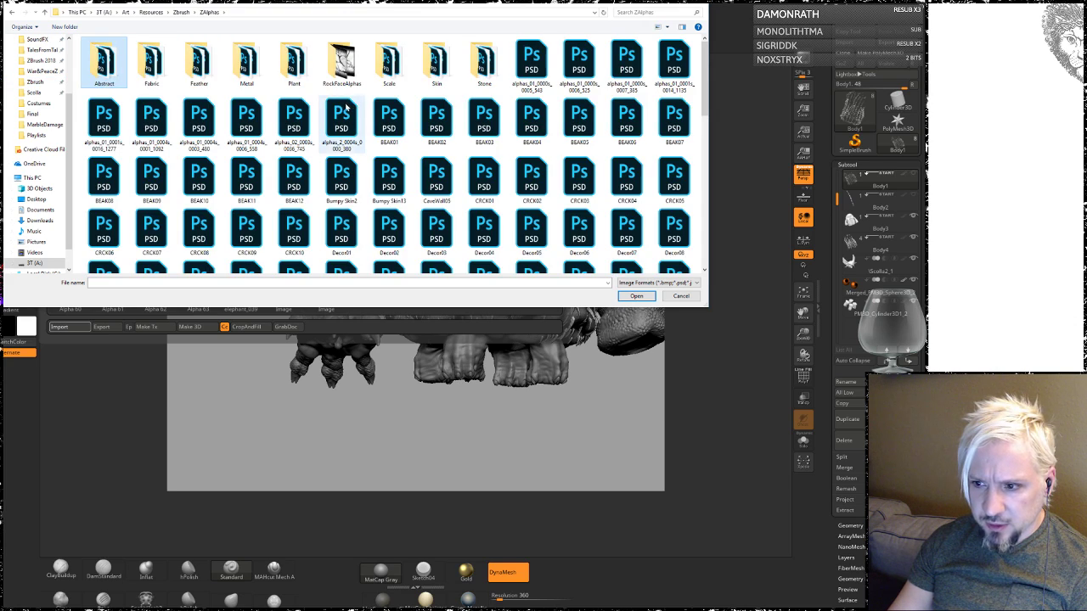
{"action": "double_click", "coordinate": [436, 76]}
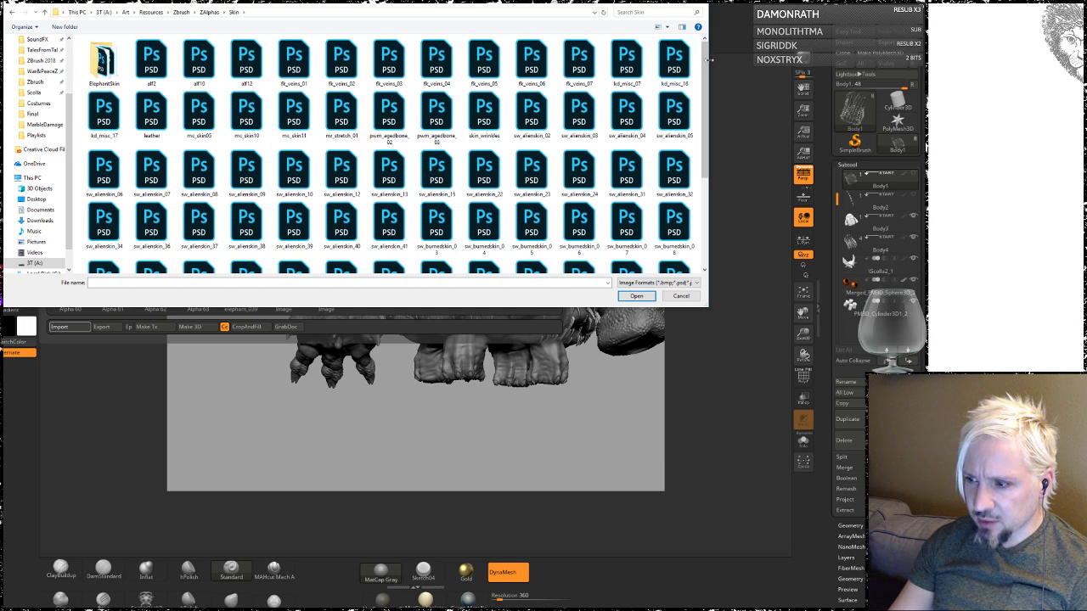
{"action": "left_click_drag", "start_coordinate": [708, 62], "coordinate": [724, 80]}
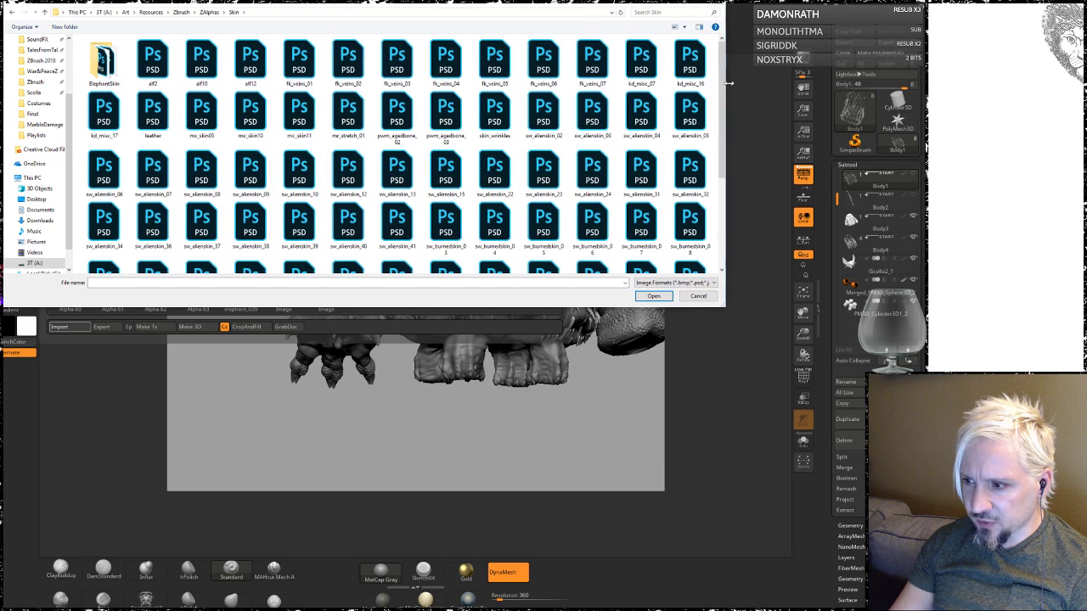
{"action": "scroll", "coordinate": [707, 174], "scroll_direction": "down", "scroll_amount": 3}
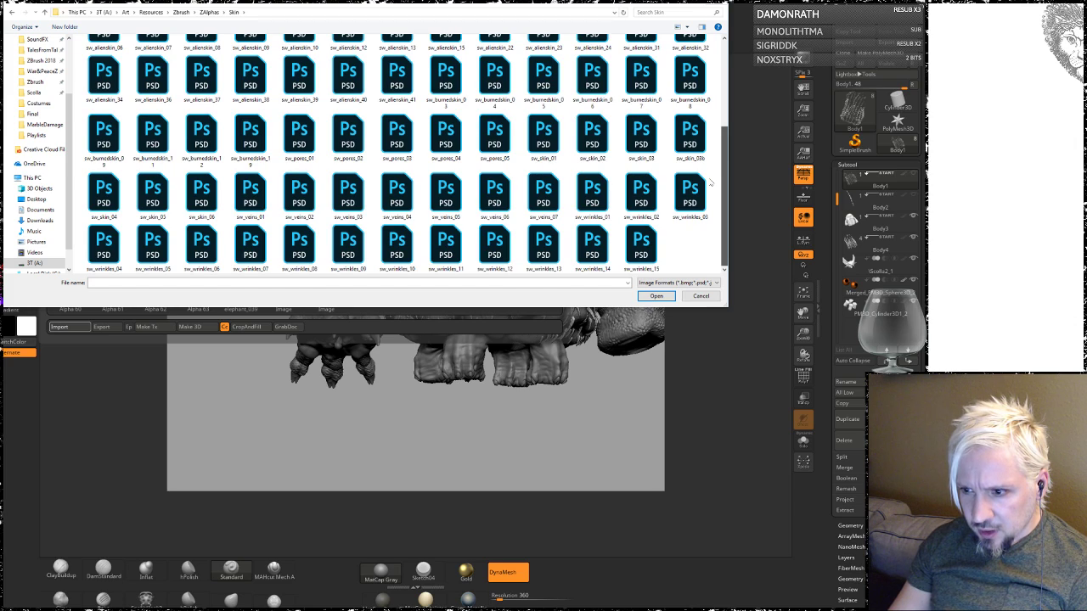
{"action": "left_click", "coordinate": [327, 284]}
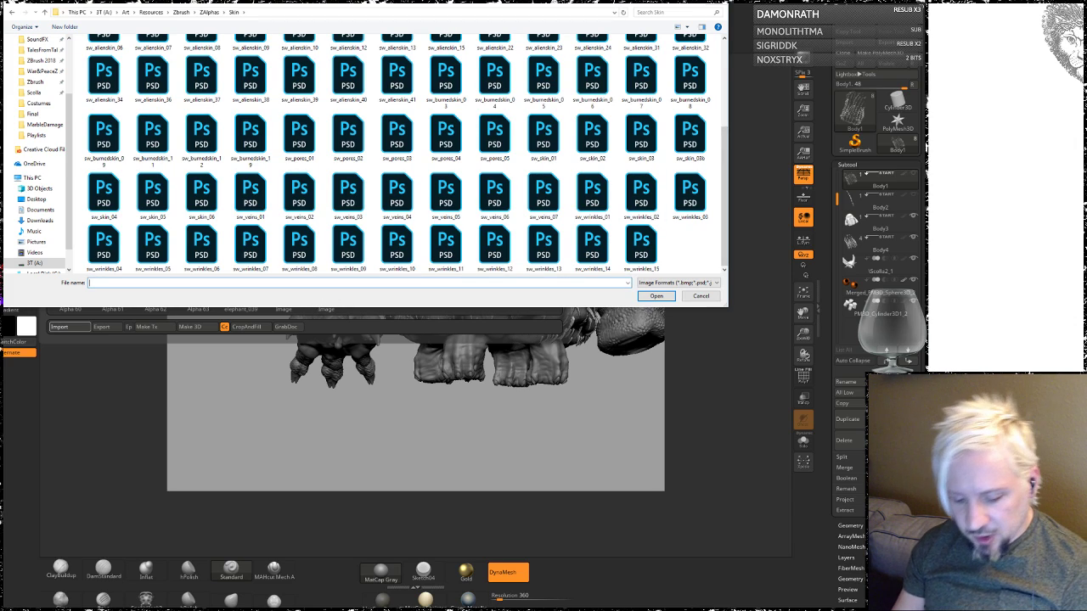
{"action": "type", "text": "scoll"}
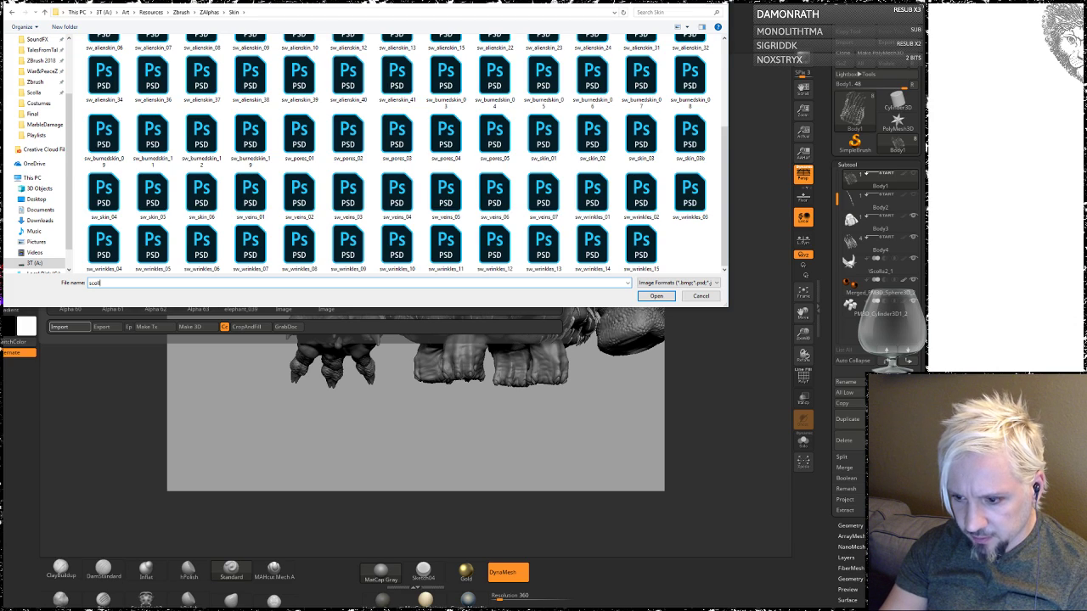
{"action": "key", "text": "BackSpace"}
{"action": "key", "text": "BackSpace"}
{"action": "key", "text": "BackSpace"}
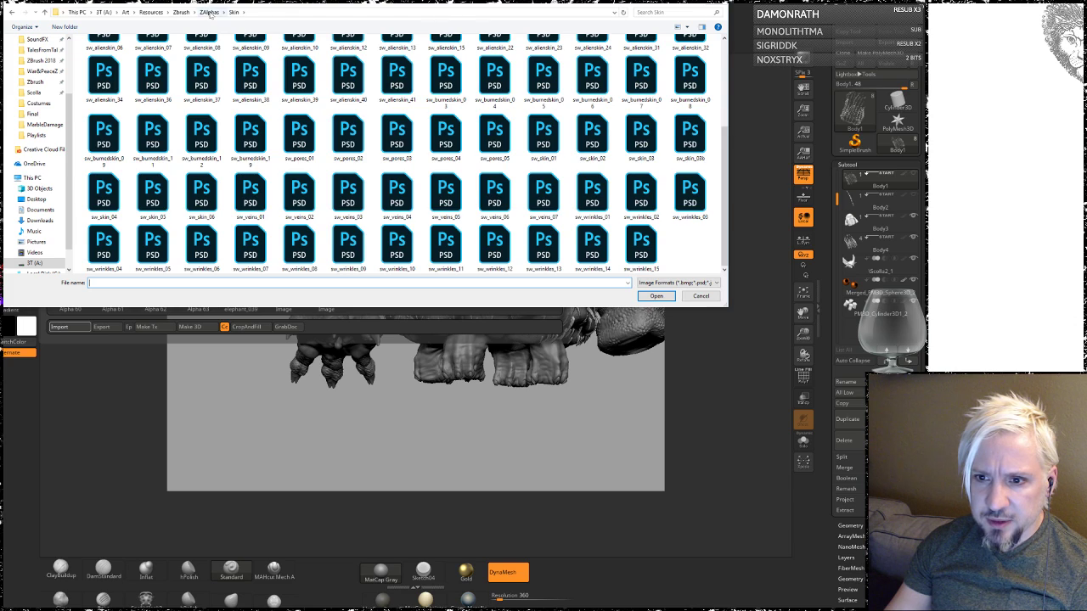
Step: Switch to the Scale alphas folder and open ScollaBumps1.PSD as the brush alpha
{"action": "left_click", "coordinate": [209, 12]}
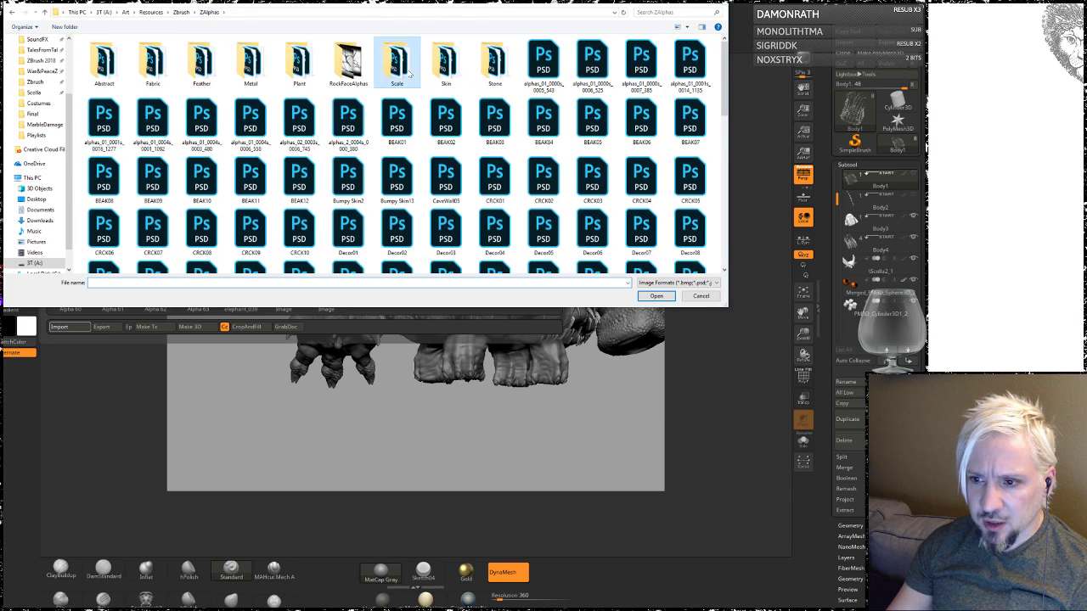
{"action": "double_click", "coordinate": [410, 74]}
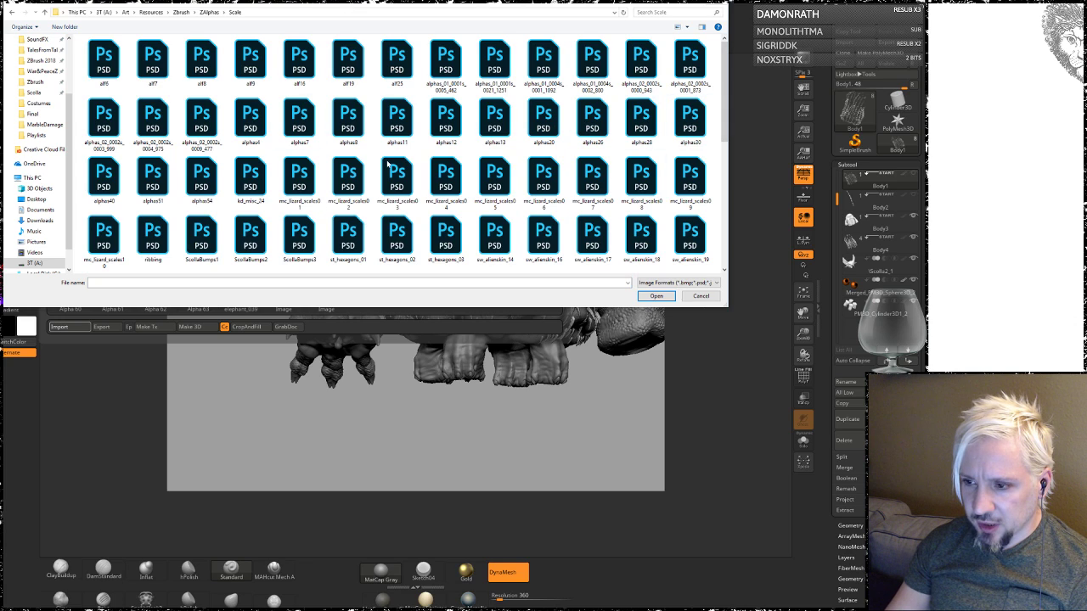
{"action": "scroll", "coordinate": [705, 119], "scroll_direction": "down", "scroll_amount": 2}
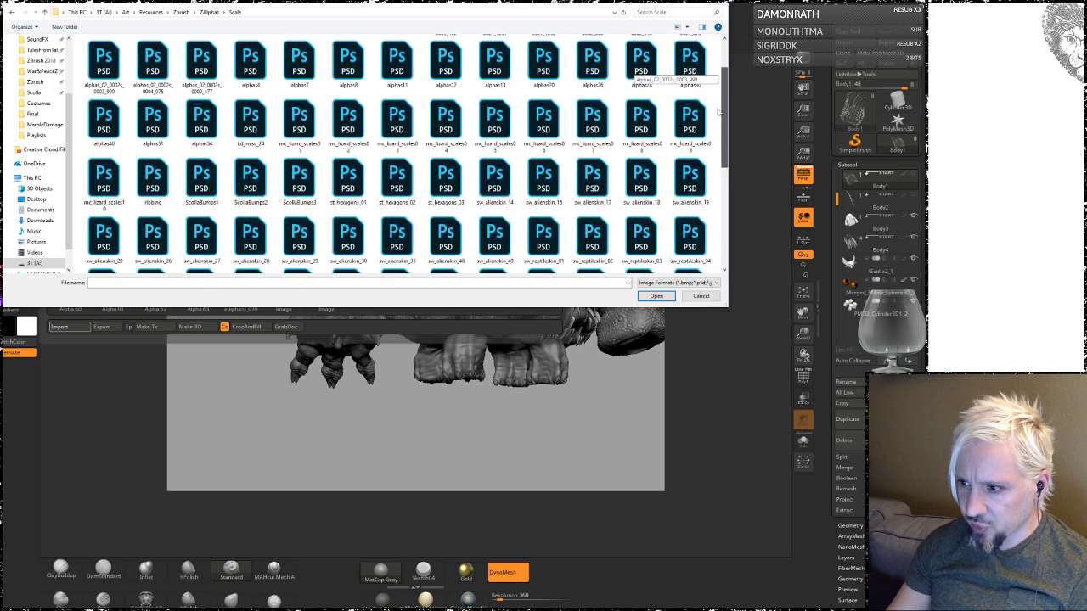
{"action": "scroll", "coordinate": [679, 162], "scroll_direction": "down", "scroll_amount": 2}
{"action": "scroll", "coordinate": [662, 195], "scroll_direction": "down", "scroll_amount": 1}
{"action": "scroll", "coordinate": [650, 211], "scroll_direction": "down", "scroll_amount": 1}
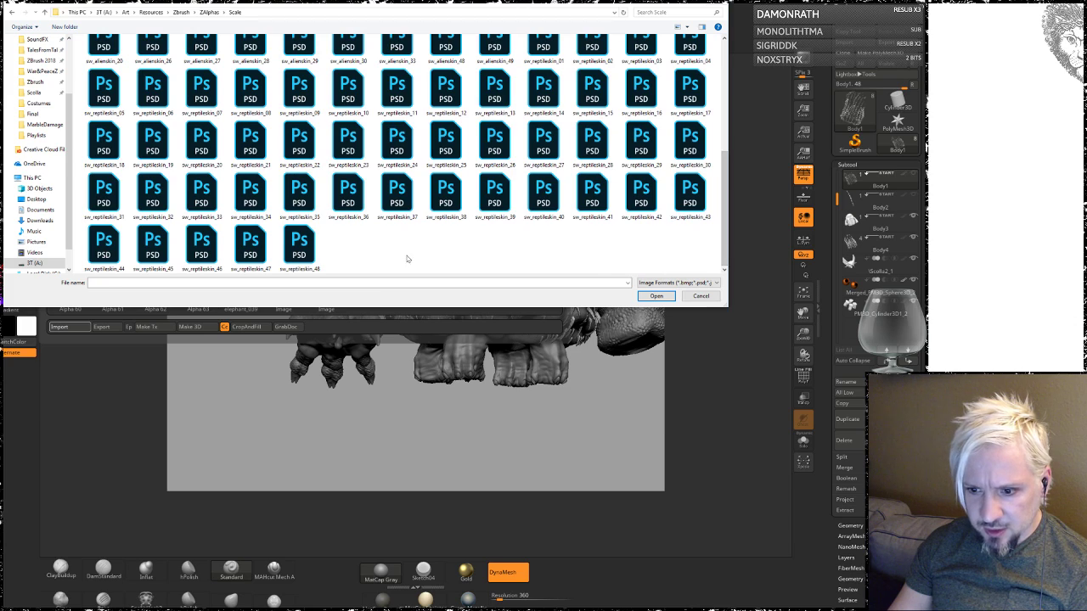
{"action": "left_click", "coordinate": [380, 290]}
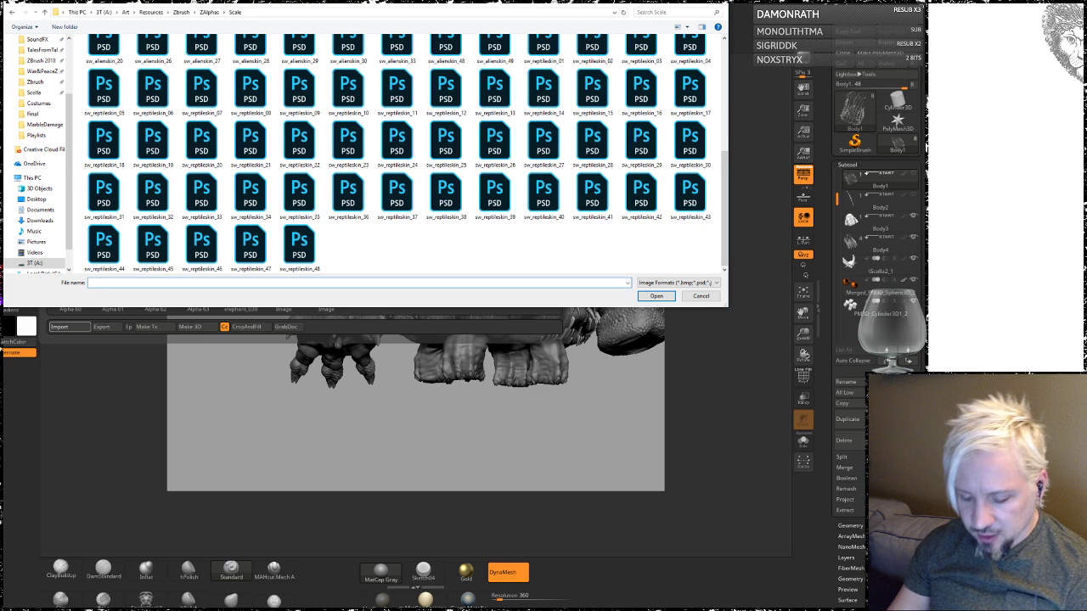
{"action": "type", "text": "scol"}
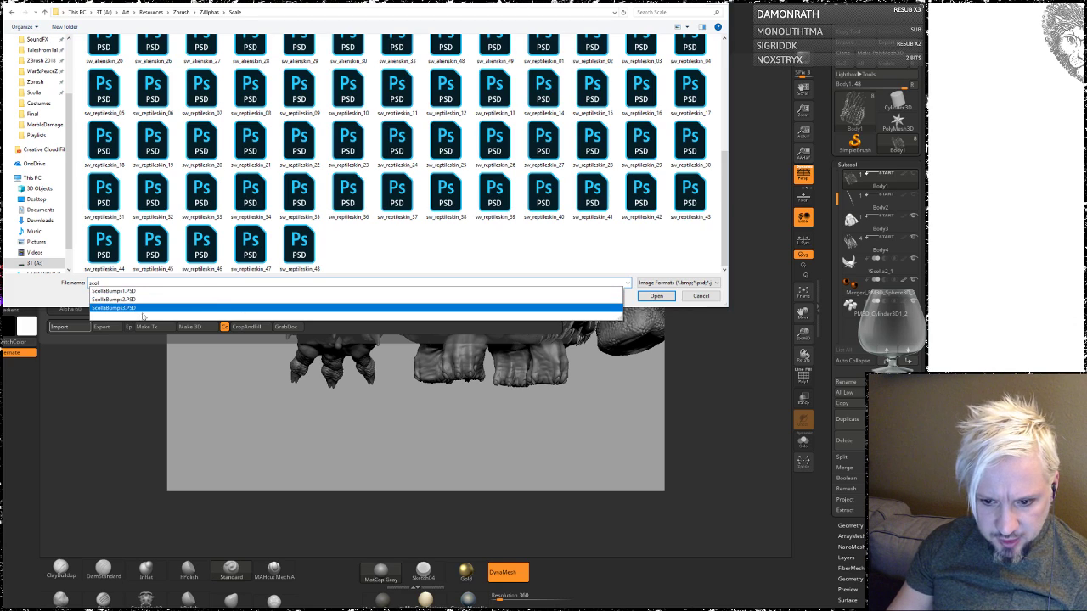
{"action": "left_click", "coordinate": [104, 292]}
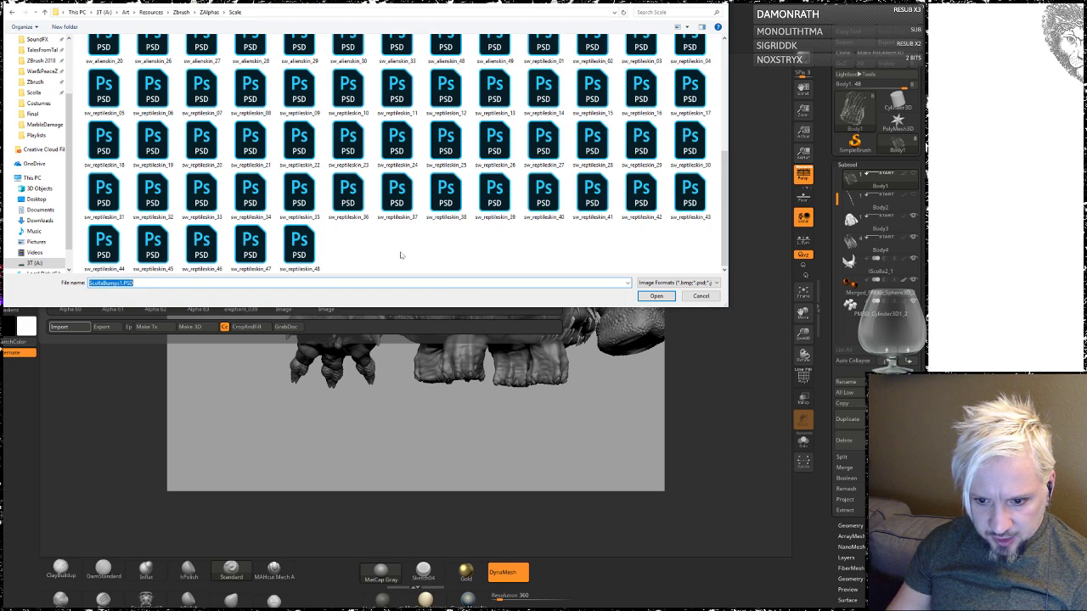
{"action": "left_click", "coordinate": [655, 296]}
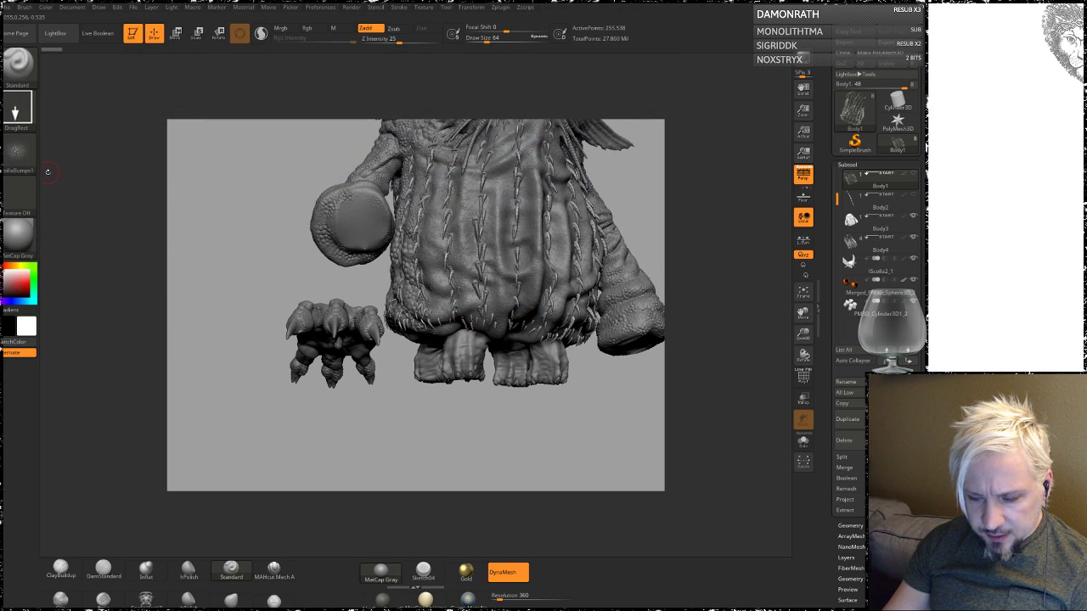
Step: Select the foot subtool, solo it, and DragRect ScollaBumps1 scales onto the foot's upper front
{"action": "left_click", "coordinate": [466, 366], "text": "alt"}
{"action": "mouse_move", "coordinate": [454, 430]}
{"action": "left_mouse_down"}
{"action": "mouse_move", "coordinate": [474, 405]}
{"action": "mouse_move", "coordinate": [512, 390]}
{"action": "left_mouse_up"}
{"action": "left_click_drag", "start_coordinate": [598, 417], "coordinate": [744, 379]}
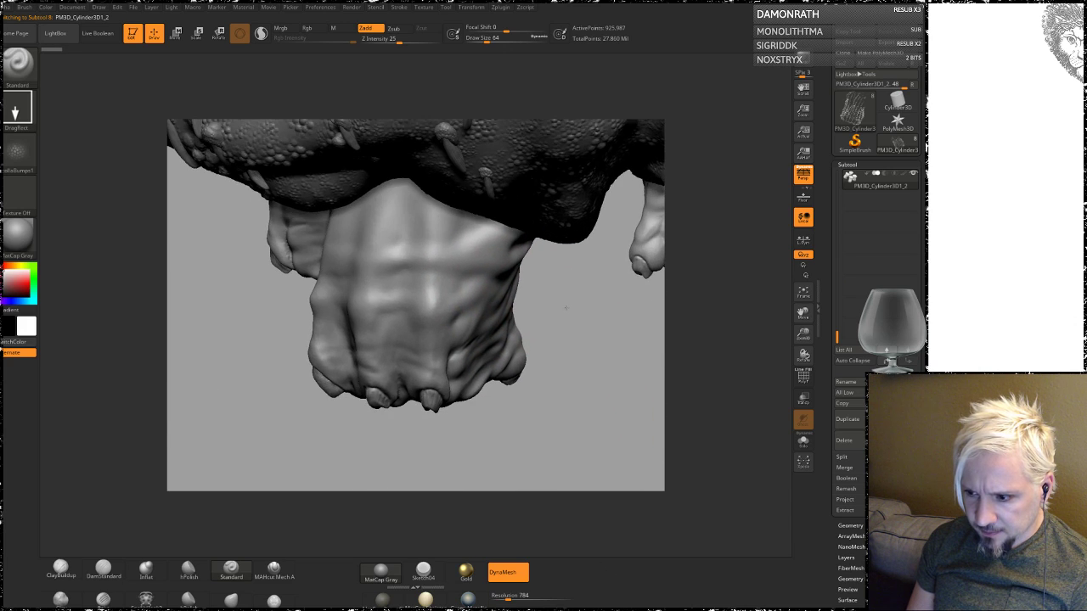
{"action": "left_click", "coordinate": [803, 440]}
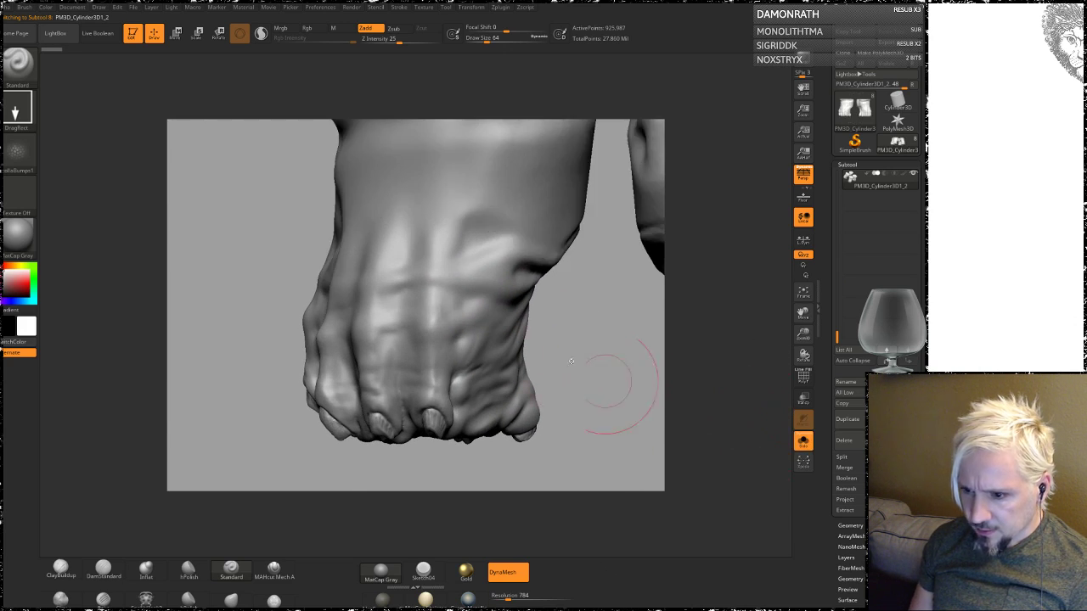
{"action": "mouse_move", "coordinate": [622, 443]}
{"action": "left_mouse_down"}
{"action": "mouse_move", "coordinate": [620, 351]}
{"action": "mouse_move", "coordinate": [497, 182]}
{"action": "mouse_move", "coordinate": [484, 208]}
{"action": "mouse_move", "coordinate": [496, 216]}
{"action": "left_mouse_up"}
{"action": "left_click_drag", "start_coordinate": [479, 178], "coordinate": [488, 221]}
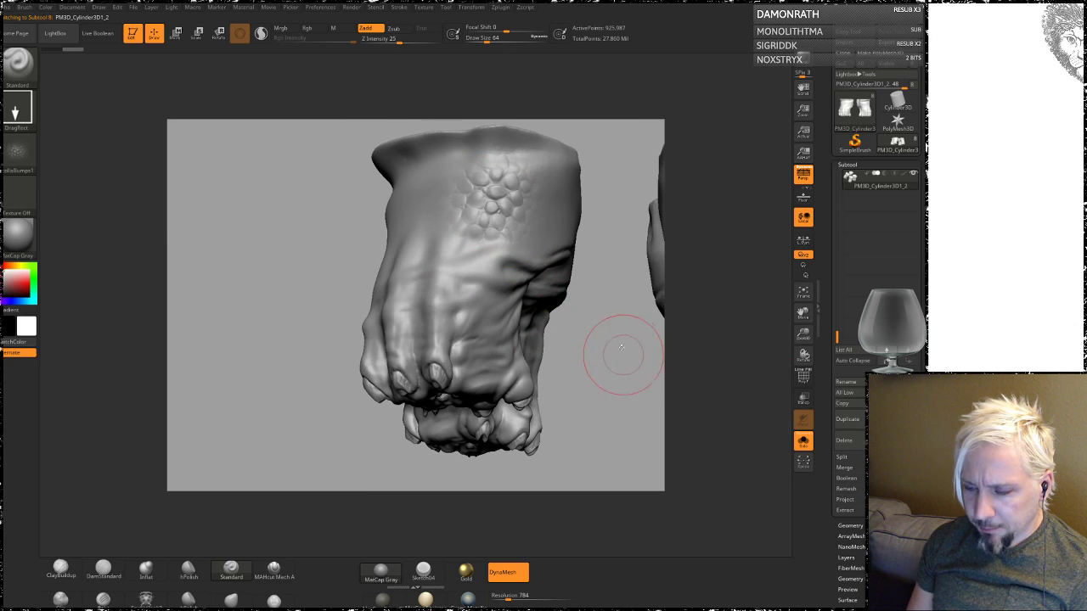
{"action": "mouse_move", "coordinate": [619, 352]}
{"action": "left_mouse_down"}
{"action": "mouse_move", "coordinate": [563, 383]}
{"action": "mouse_move", "coordinate": [502, 371]}
{"action": "mouse_move", "coordinate": [561, 384]}
{"action": "mouse_move", "coordinate": [575, 355]}
{"action": "left_mouse_up"}
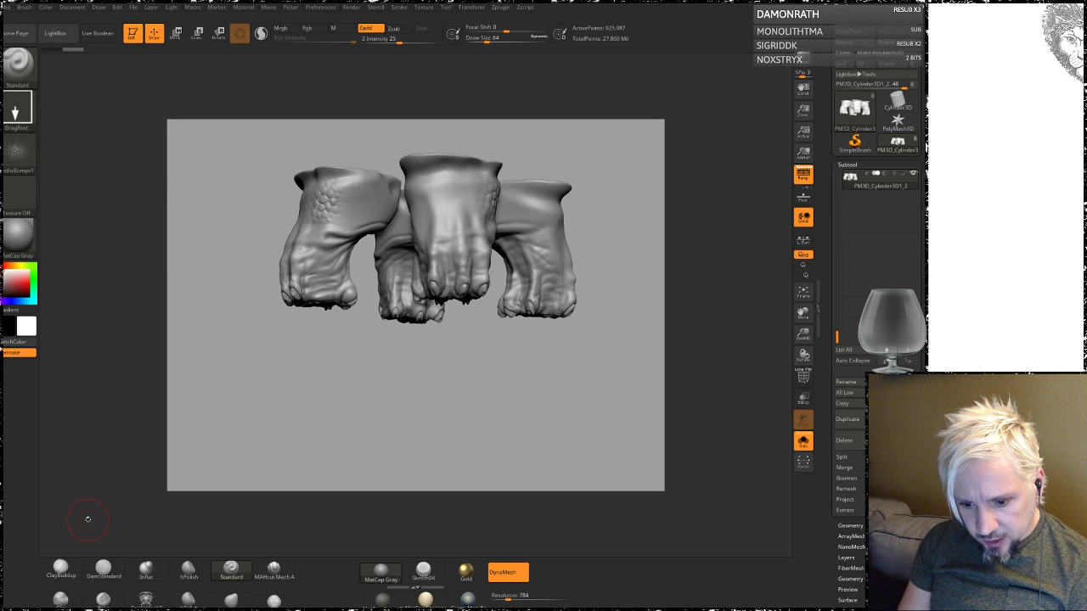
Step: Import ScollaBumps2.PSD through Alpha > Import, picking it from the 'sc' file-name suggestions
{"action": "left_click", "coordinate": [17, 151]}
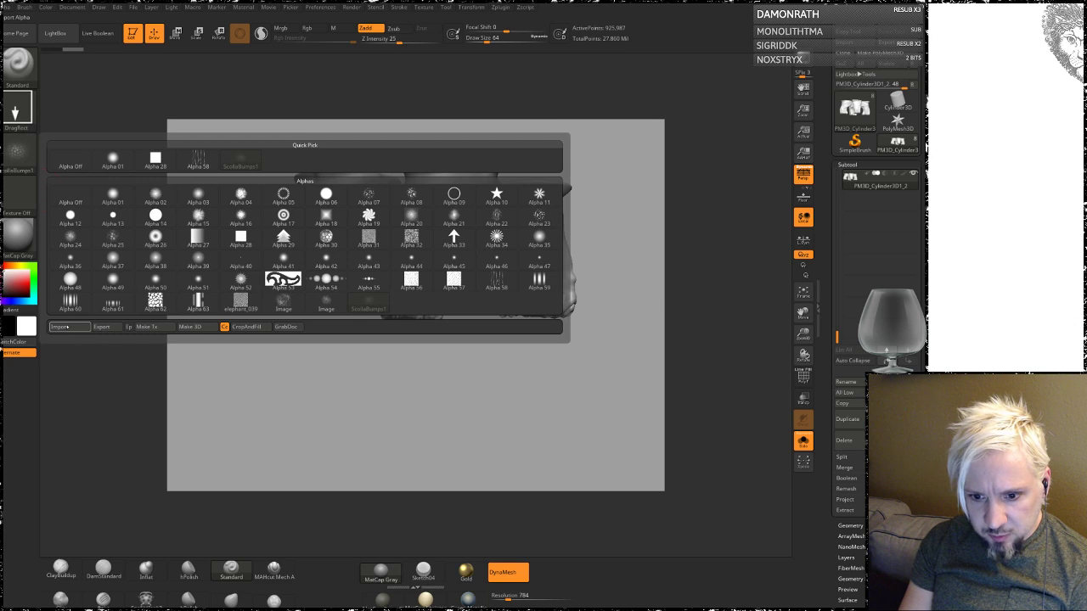
{"action": "left_click", "coordinate": [68, 328]}
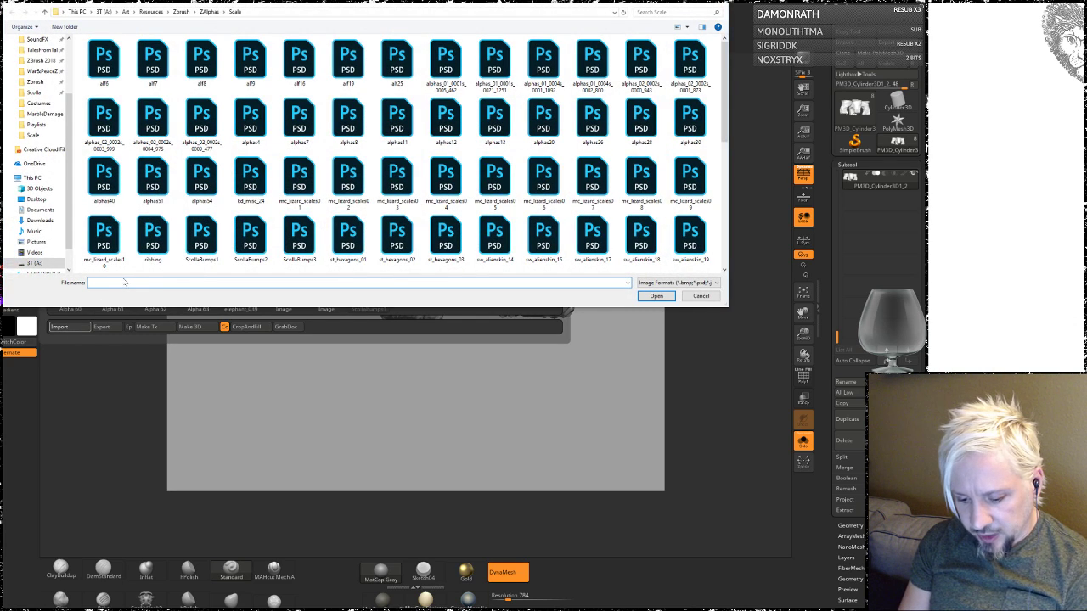
{"action": "type", "text": "sc"}
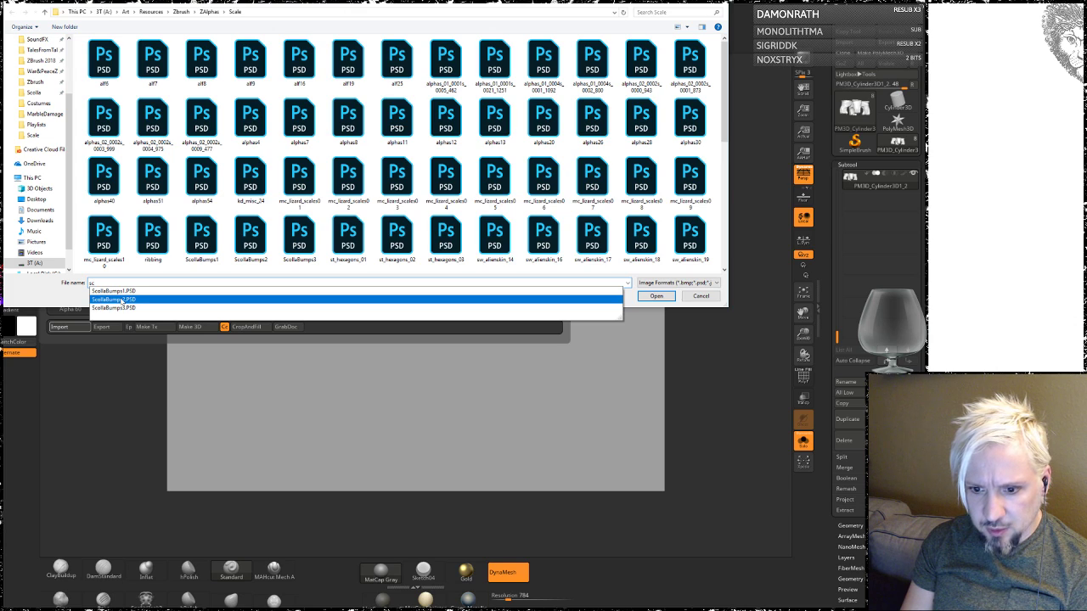
{"action": "left_click", "coordinate": [127, 299]}
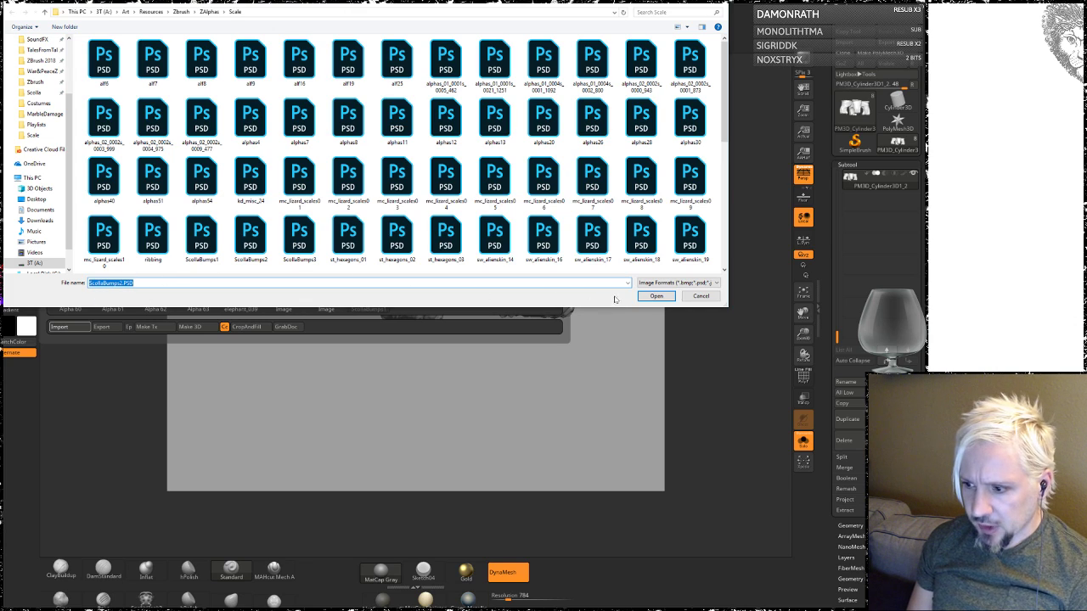
{"action": "left_click", "coordinate": [652, 297]}
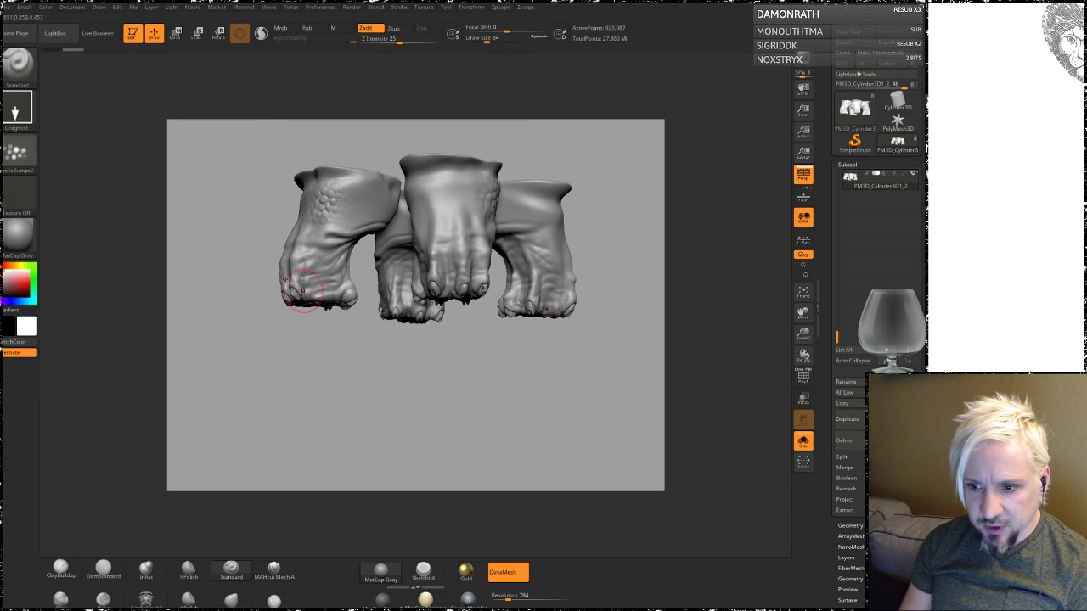
Step: Zoom in on the feet and DragRect two clusters of ScollaBumps2 bumps onto the middle foot
{"action": "mouse_move", "coordinate": [250, 212]}
{"action": "left_mouse_down"}
{"action": "mouse_move", "coordinate": [243, 198]}
{"action": "mouse_move", "coordinate": [272, 252]}
{"action": "mouse_move", "coordinate": [480, 136]}
{"action": "left_mouse_up"}
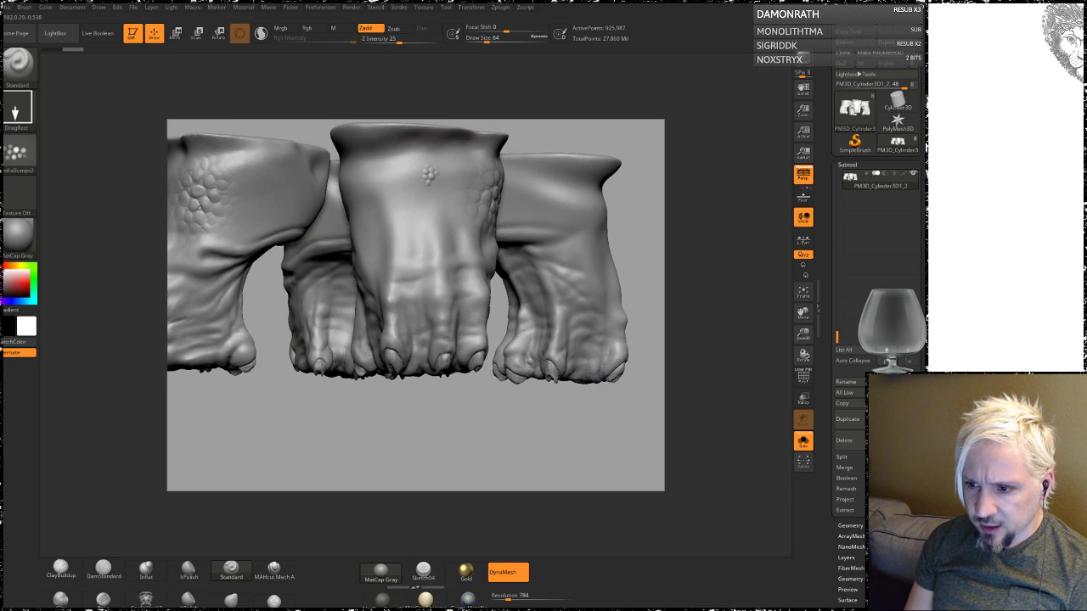
{"action": "mouse_move", "coordinate": [429, 174]}
{"action": "left_mouse_down"}
{"action": "mouse_move", "coordinate": [410, 247]}
{"action": "mouse_move", "coordinate": [398, 248]}
{"action": "left_mouse_up"}
{"action": "mouse_move", "coordinate": [628, 155]}
{"action": "left_mouse_down"}
{"action": "mouse_move", "coordinate": [554, 316]}
{"action": "mouse_move", "coordinate": [630, 228]}
{"action": "left_mouse_up"}
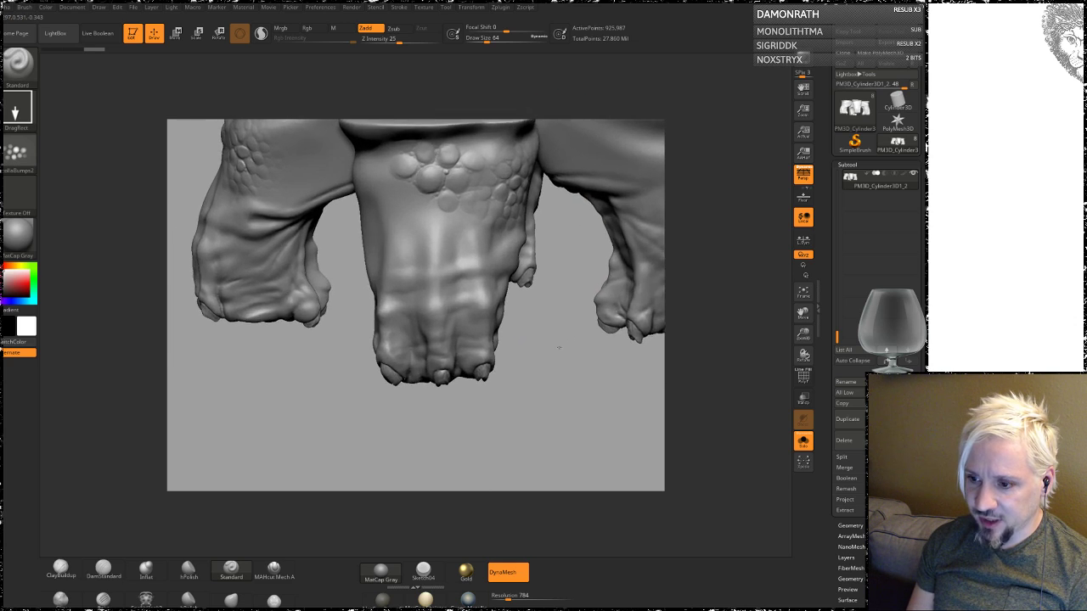
{"action": "mouse_move", "coordinate": [565, 250]}
{"action": "left_mouse_down"}
{"action": "mouse_move", "coordinate": [586, 143]}
{"action": "mouse_move", "coordinate": [364, 290]}
{"action": "left_mouse_up"}
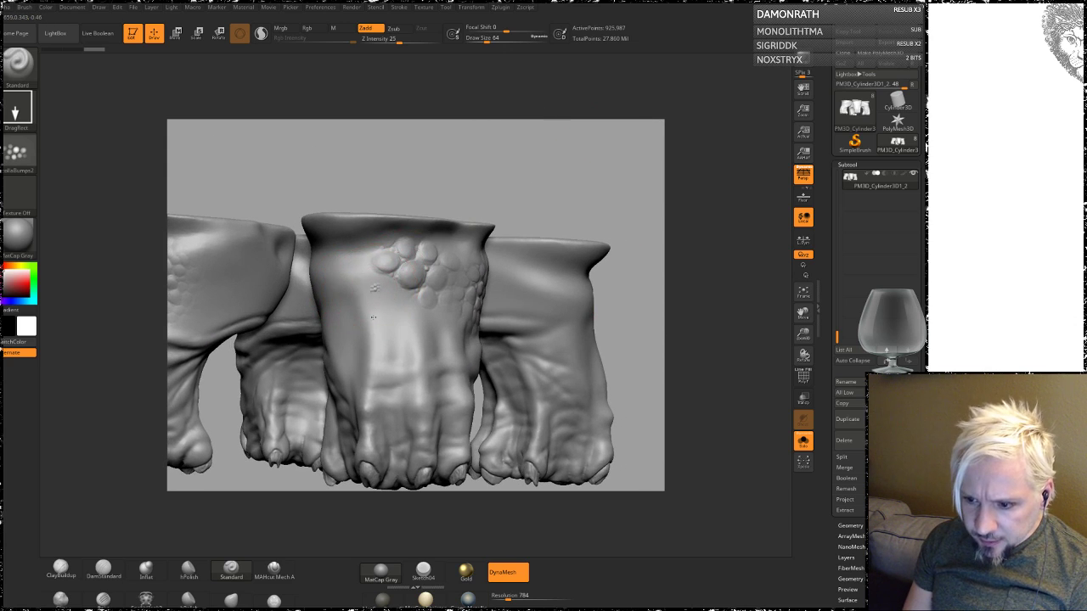
{"action": "left_click_drag", "start_coordinate": [341, 330], "coordinate": [338, 318]}
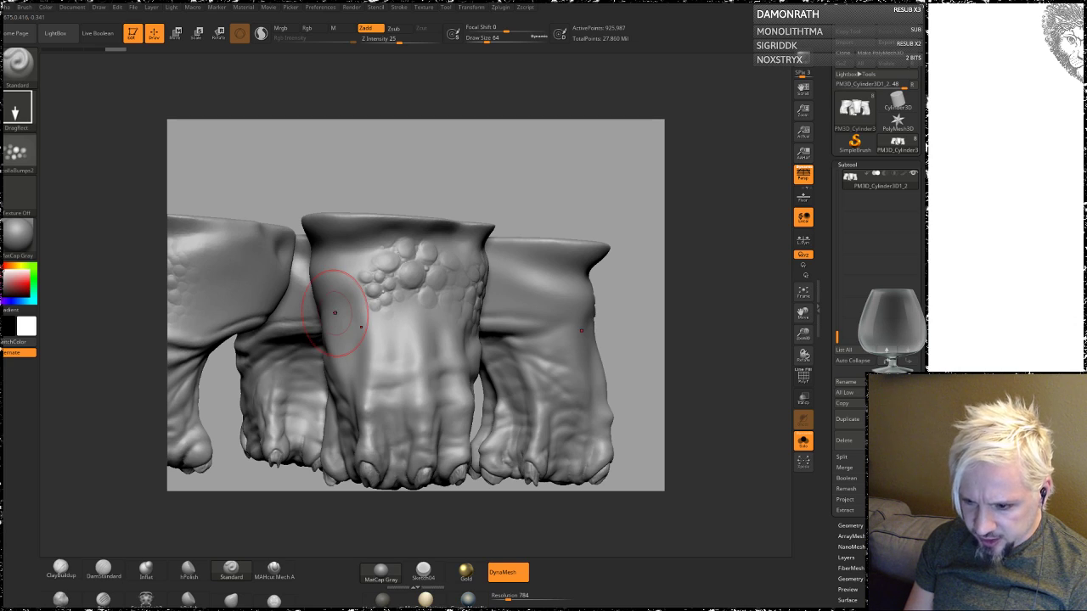
Step: Import ScollaBumps3.PSD through Alpha > Import, picking it from the 'sc' file-name suggestions
{"action": "left_click", "coordinate": [18, 154]}
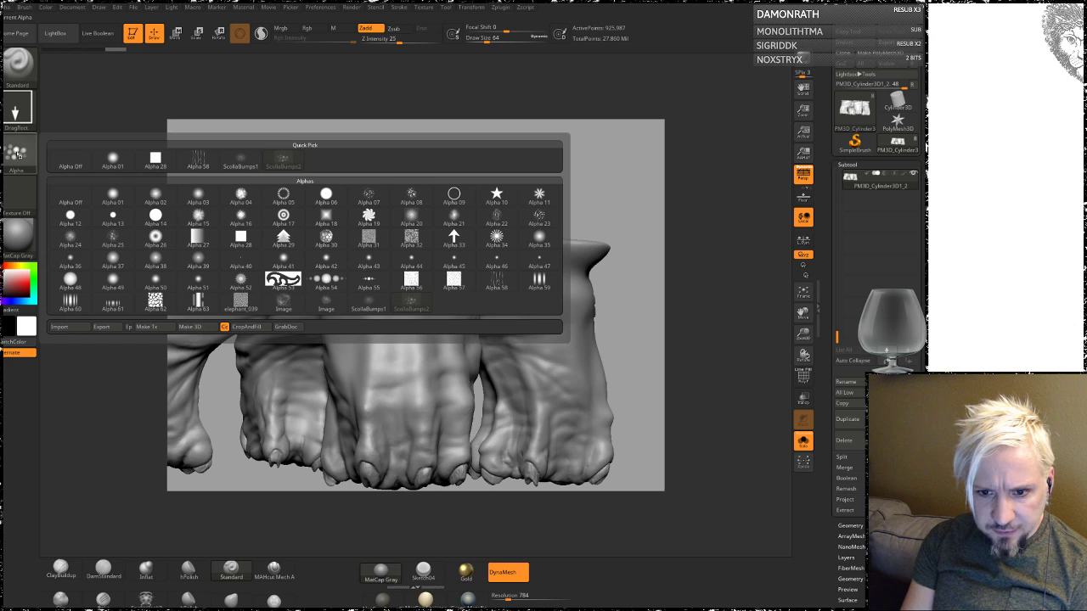
{"action": "left_click", "coordinate": [60, 327]}
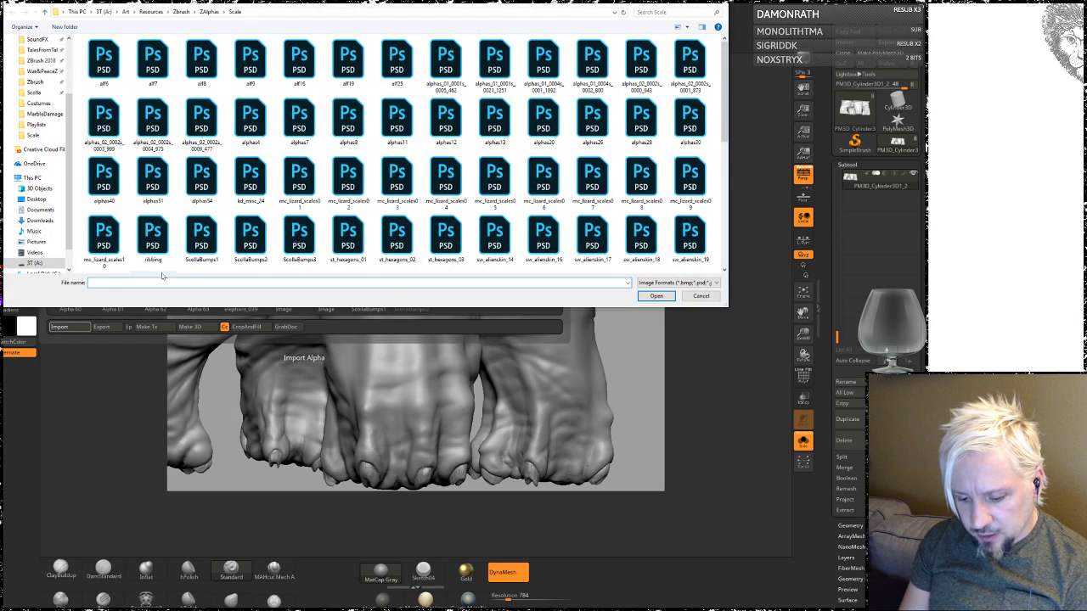
{"action": "type", "text": "sc"}
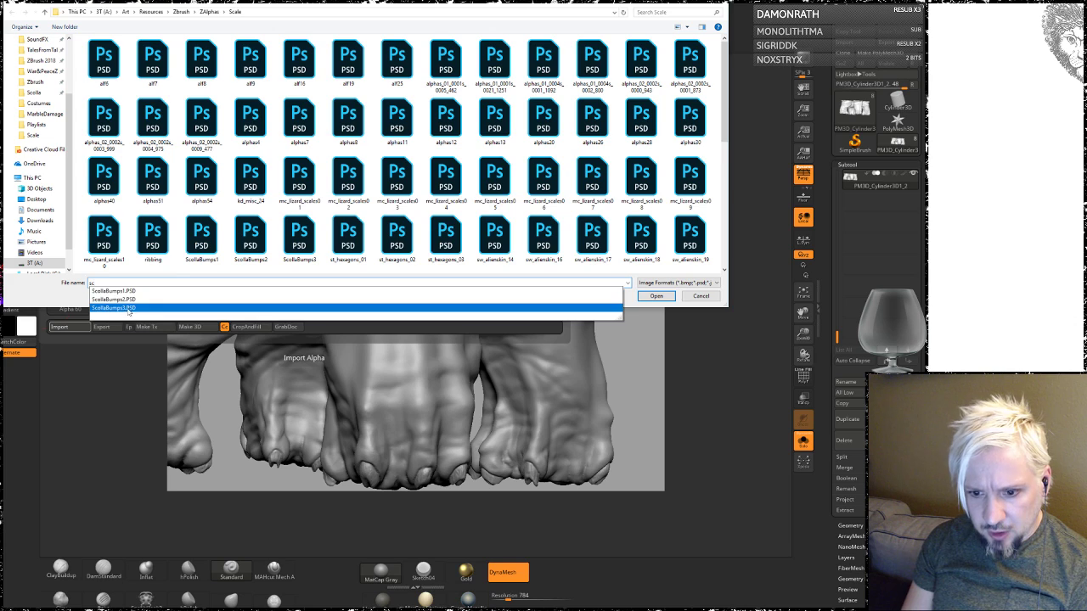
{"action": "left_click", "coordinate": [129, 308]}
{"action": "left_click", "coordinate": [659, 297]}
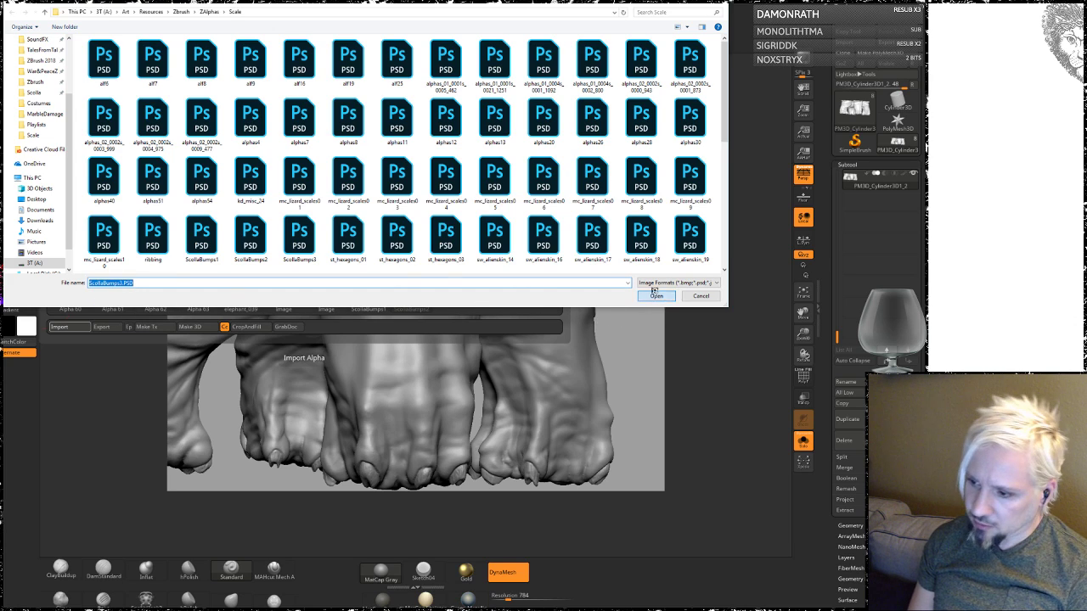
Step: Orbit and zoom around the bumpy feet to inspect their sides, toes and rims
{"action": "mouse_move", "coordinate": [524, 174]}
{"action": "left_mouse_down"}
{"action": "mouse_move", "coordinate": [318, 266]}
{"action": "mouse_move", "coordinate": [392, 298]}
{"action": "left_mouse_up"}
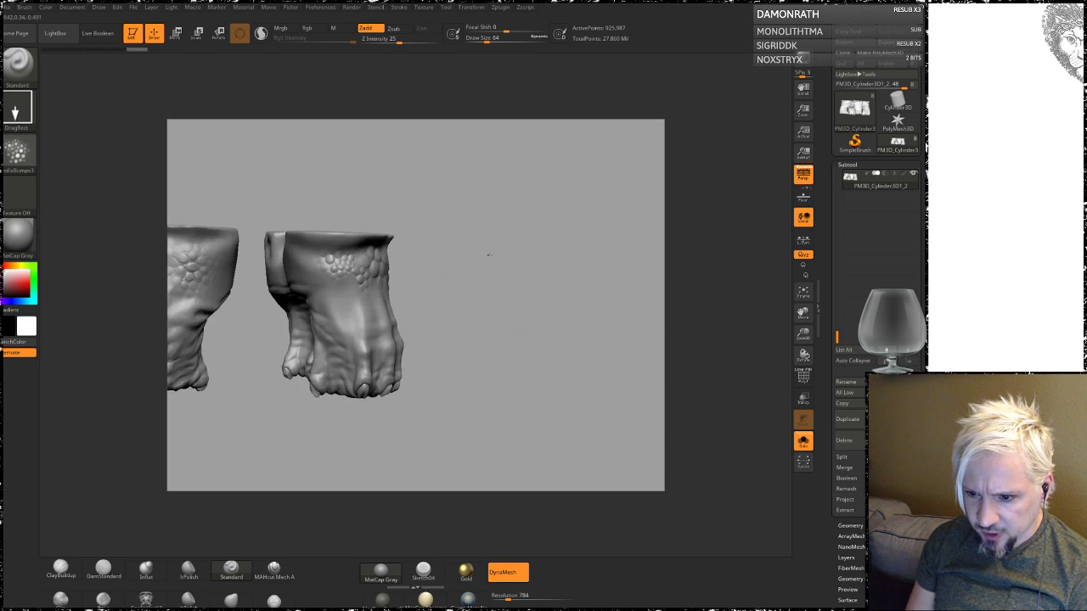
{"action": "left_click_drag", "start_coordinate": [441, 270], "coordinate": [515, 332], "text": "alt"}
{"action": "left_click_drag", "start_coordinate": [547, 265], "coordinate": [450, 229]}
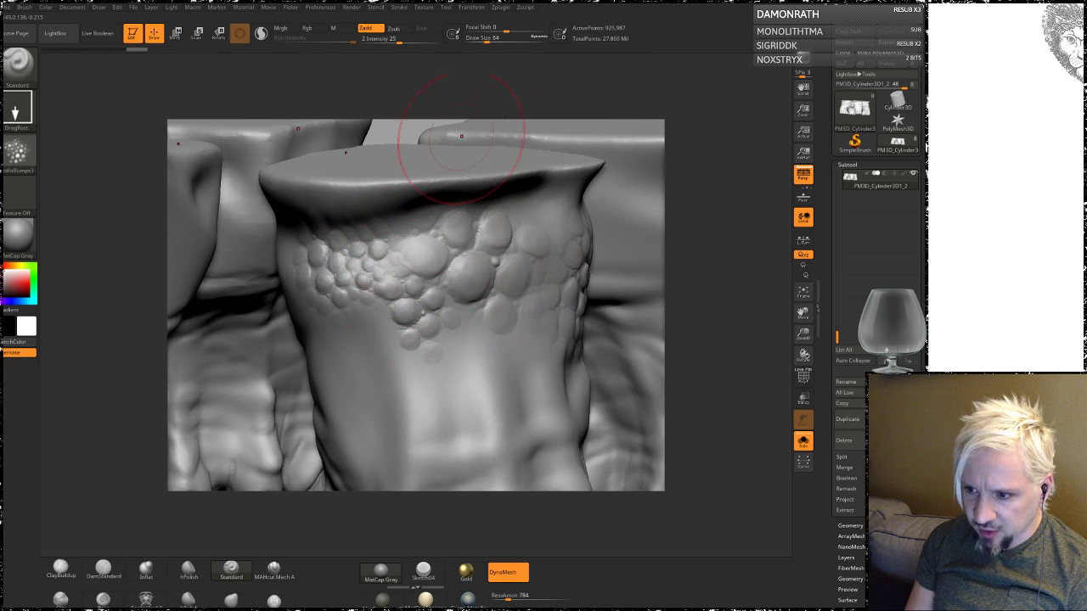
{"action": "left_click_drag", "start_coordinate": [686, 175], "coordinate": [642, 194]}
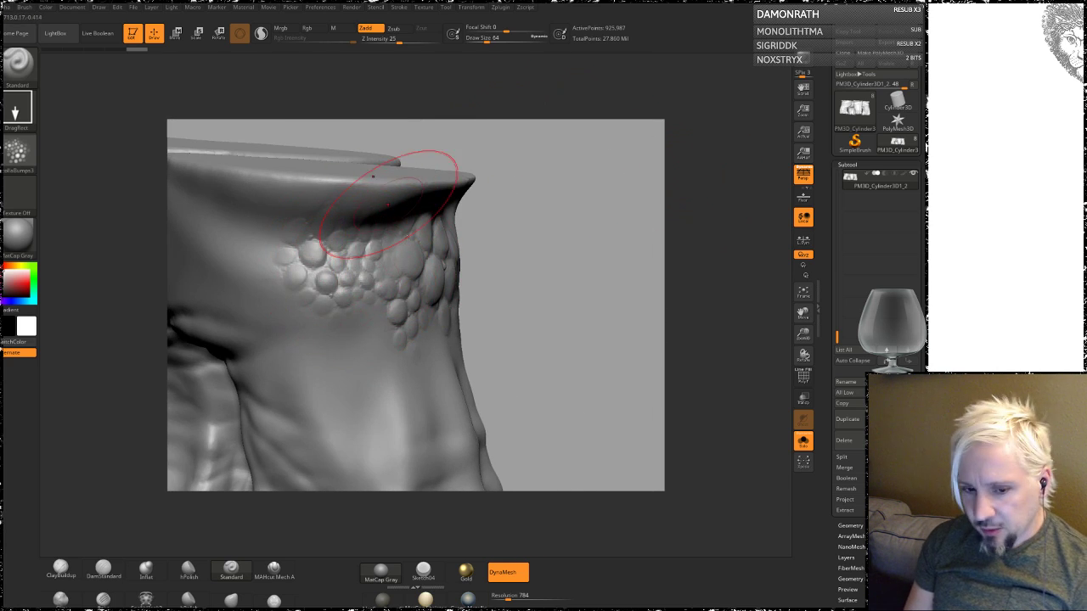
{"action": "left_click_drag", "start_coordinate": [536, 249], "coordinate": [351, 279]}
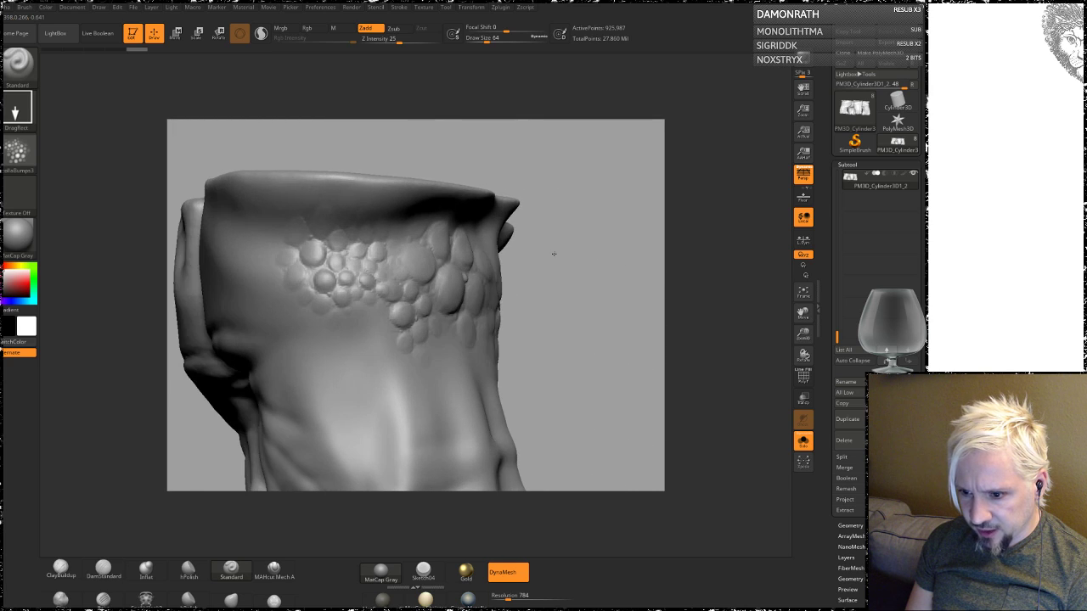
{"action": "mouse_move", "coordinate": [624, 318]}
{"action": "left_mouse_down"}
{"action": "mouse_move", "coordinate": [548, 274]}
{"action": "mouse_move", "coordinate": [359, 265]}
{"action": "left_mouse_up"}
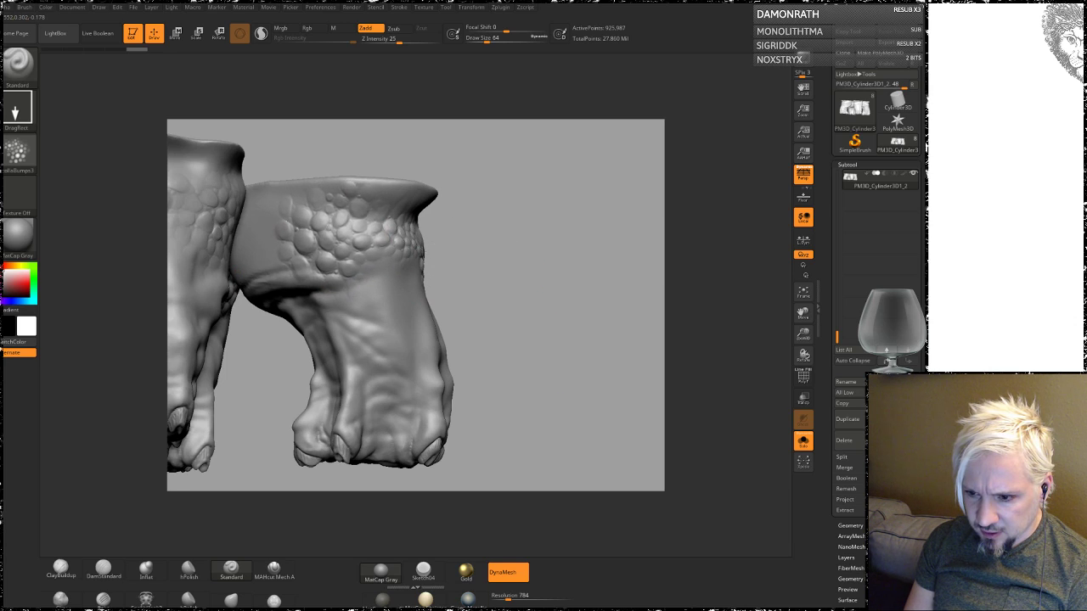
{"action": "mouse_move", "coordinate": [512, 286]}
{"action": "left_mouse_down"}
{"action": "mouse_move", "coordinate": [546, 210]}
{"action": "mouse_move", "coordinate": [596, 201]}
{"action": "mouse_move", "coordinate": [408, 246]}
{"action": "left_mouse_up"}
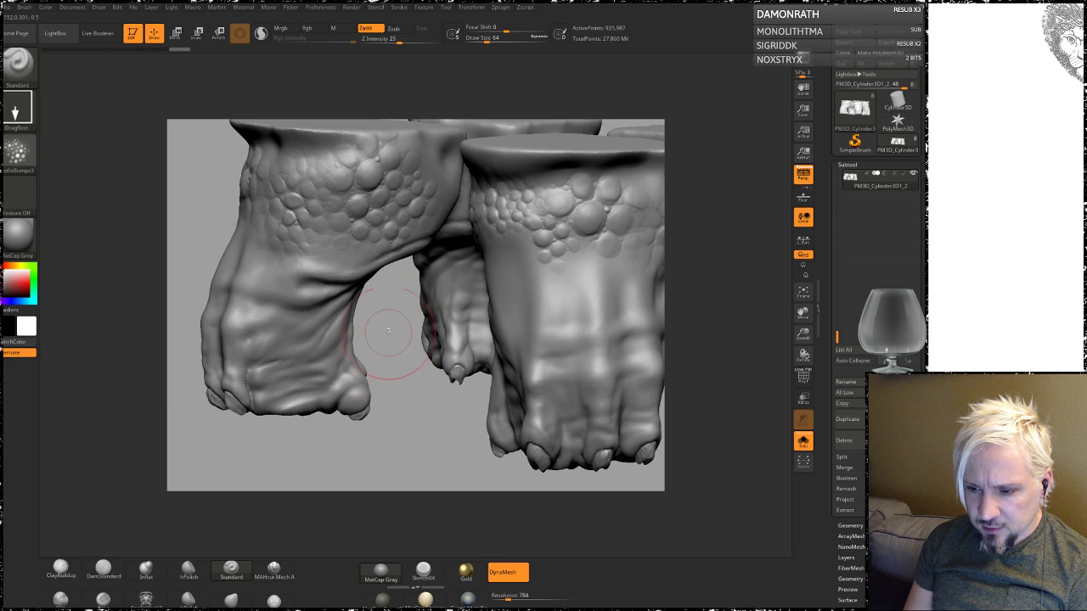
{"action": "mouse_move", "coordinate": [386, 372]}
{"action": "left_mouse_down"}
{"action": "mouse_move", "coordinate": [315, 182]}
{"action": "mouse_move", "coordinate": [343, 308]}
{"action": "mouse_move", "coordinate": [355, 277]}
{"action": "left_mouse_up"}
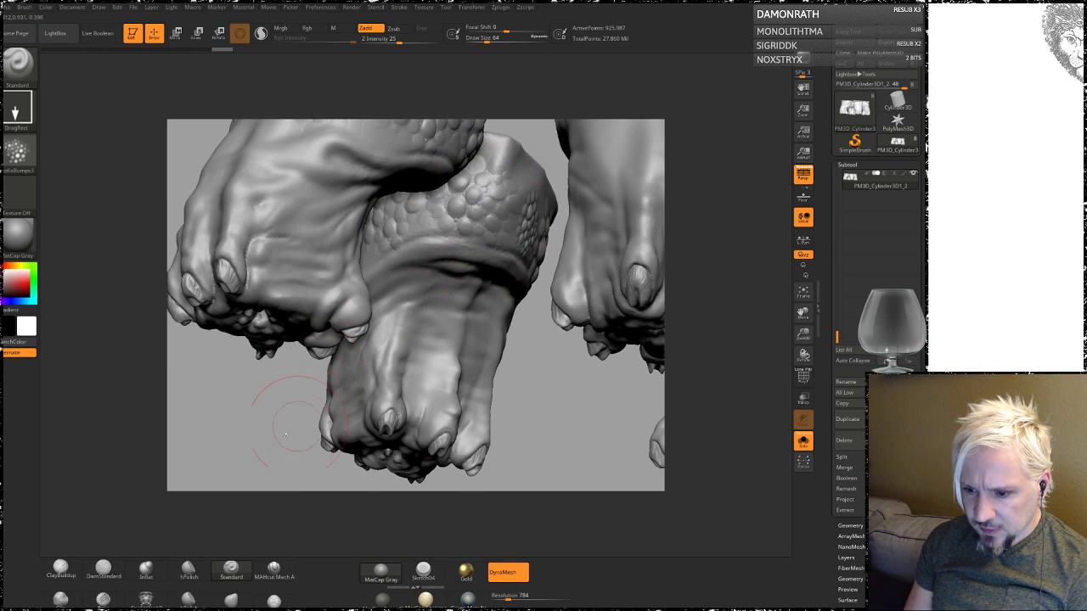
Step: Mask the body above the feet, check the undersides, then turn to a frontal face view
{"action": "mouse_move", "coordinate": [246, 411]}
{"action": "left_mouse_down"}
{"action": "mouse_move", "coordinate": [364, 422]}
{"action": "mouse_move", "coordinate": [478, 396]}
{"action": "mouse_move", "coordinate": [347, 388]}
{"action": "mouse_move", "coordinate": [352, 352]}
{"action": "left_mouse_up"}
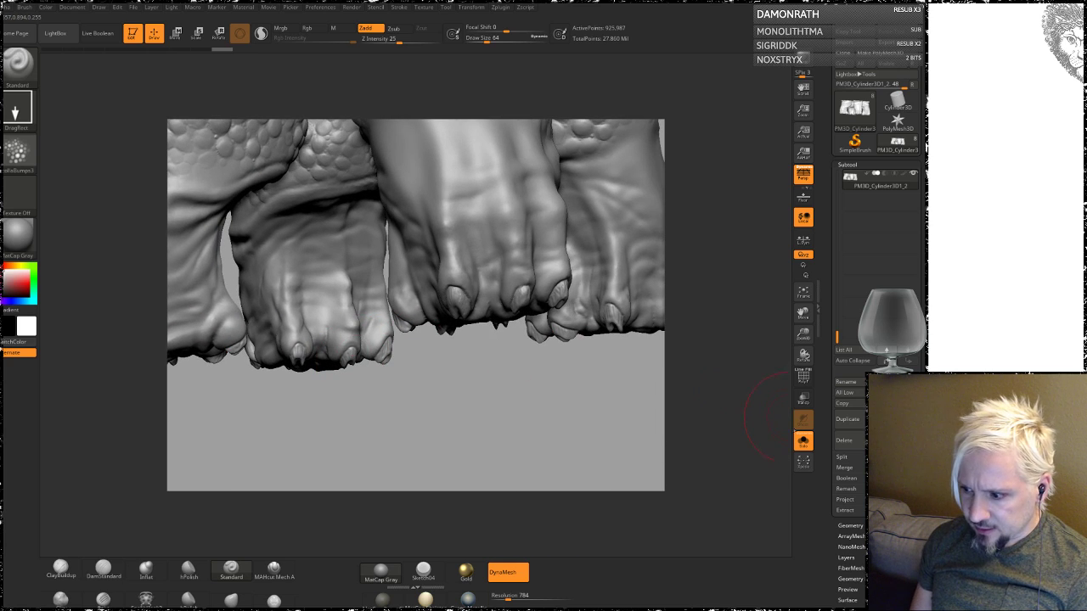
{"action": "left_click", "coordinate": [453, 364], "text": "ctrl"}
{"action": "mouse_move", "coordinate": [505, 394]}
{"action": "left_mouse_down"}
{"action": "mouse_move", "coordinate": [485, 371]}
{"action": "mouse_move", "coordinate": [509, 298]}
{"action": "mouse_move", "coordinate": [463, 359]}
{"action": "mouse_move", "coordinate": [536, 454]}
{"action": "mouse_move", "coordinate": [517, 356]}
{"action": "mouse_move", "coordinate": [549, 461]}
{"action": "mouse_move", "coordinate": [525, 409]}
{"action": "left_mouse_up"}
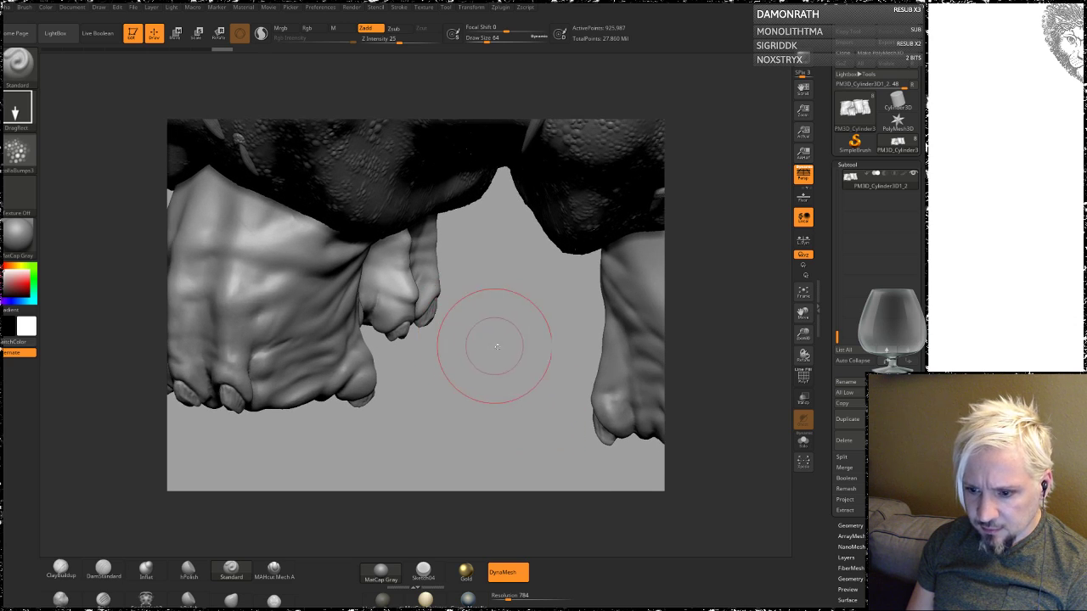
{"action": "mouse_move", "coordinate": [484, 339]}
{"action": "left_mouse_down"}
{"action": "mouse_move", "coordinate": [382, 336]}
{"action": "mouse_move", "coordinate": [376, 322]}
{"action": "left_mouse_up"}
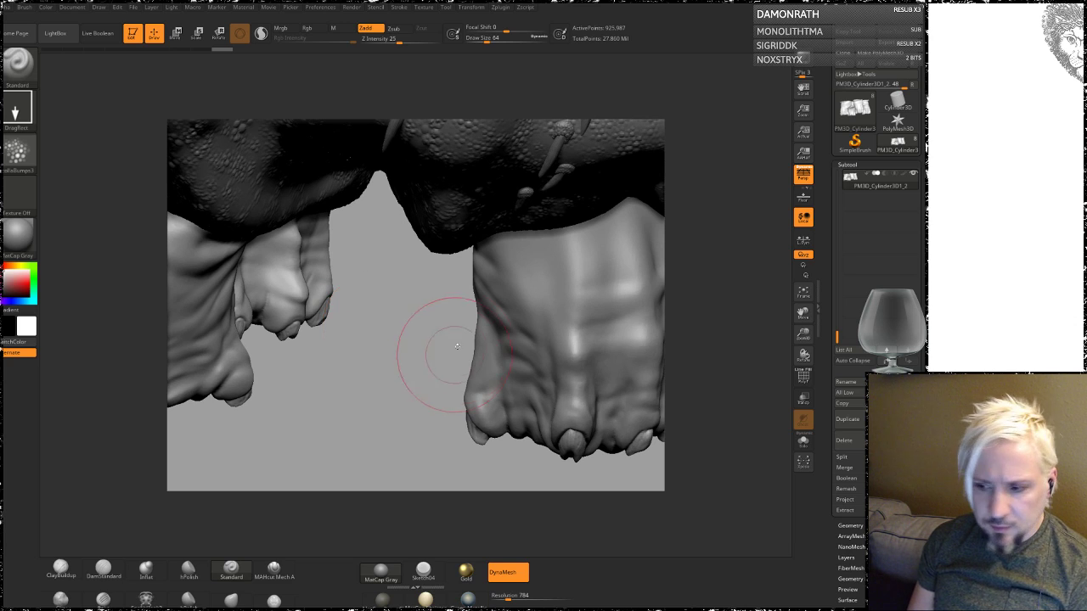
{"action": "mouse_move", "coordinate": [410, 315]}
{"action": "left_mouse_down"}
{"action": "mouse_move", "coordinate": [416, 327]}
{"action": "mouse_move", "coordinate": [419, 312]}
{"action": "mouse_move", "coordinate": [327, 388]}
{"action": "mouse_move", "coordinate": [268, 330]}
{"action": "mouse_move", "coordinate": [303, 323]}
{"action": "mouse_move", "coordinate": [498, 376]}
{"action": "mouse_move", "coordinate": [639, 172]}
{"action": "mouse_move", "coordinate": [628, 174]}
{"action": "mouse_move", "coordinate": [616, 288]}
{"action": "left_mouse_up"}
{"action": "mouse_move", "coordinate": [662, 393]}
{"action": "left_mouse_down"}
{"action": "mouse_move", "coordinate": [626, 218]}
{"action": "mouse_move", "coordinate": [619, 249]}
{"action": "mouse_move", "coordinate": [572, 292]}
{"action": "left_mouse_up"}
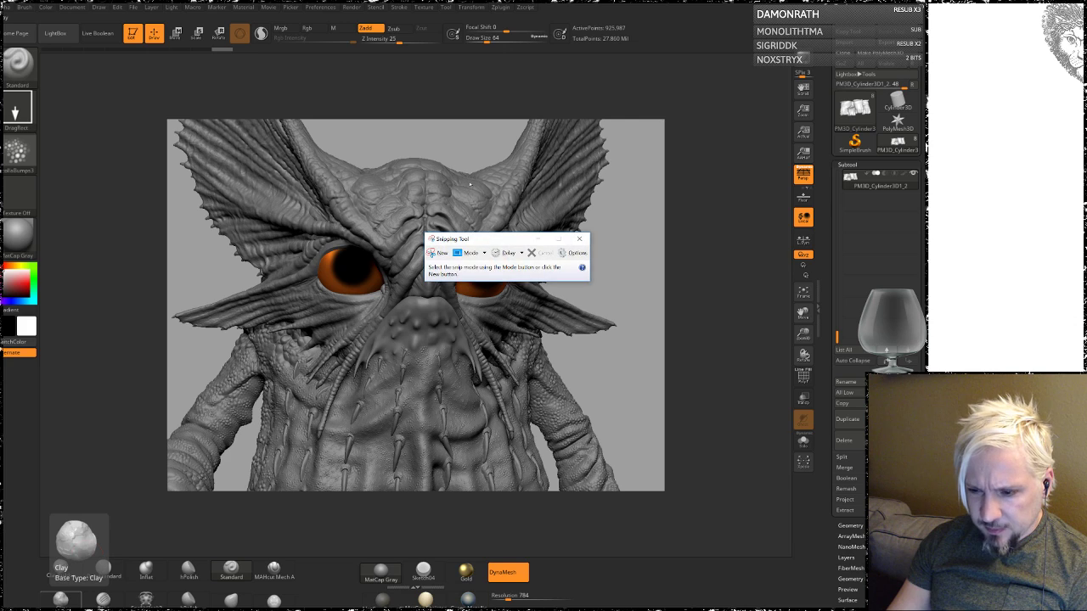
Step: Snip the creature's face area and choose to save the snip as a file
{"action": "left_click", "coordinate": [442, 253]}
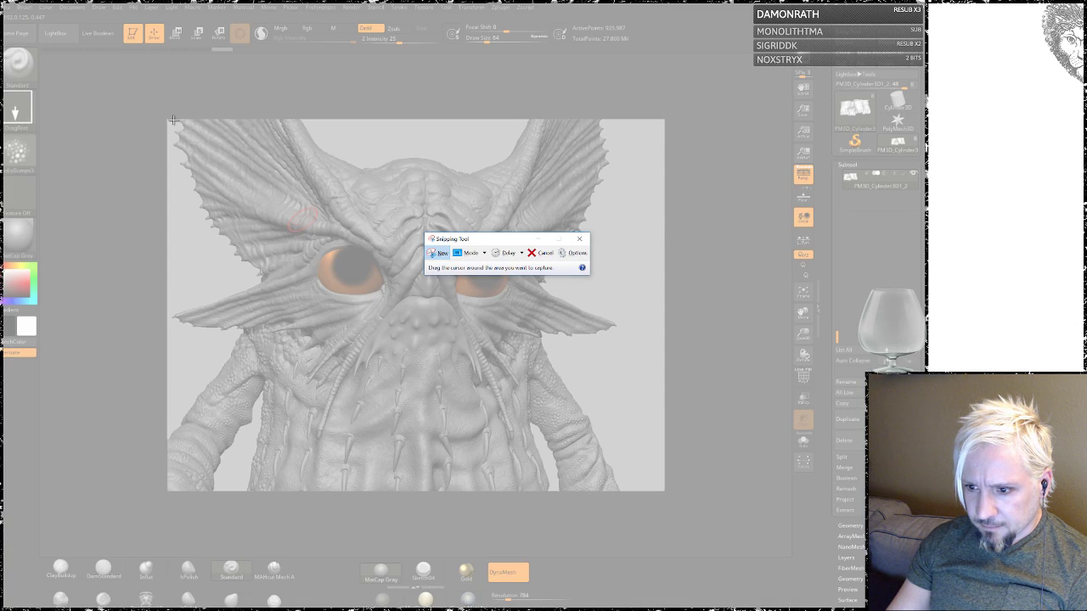
{"action": "left_click_drag", "start_coordinate": [173, 120], "coordinate": [654, 485]}
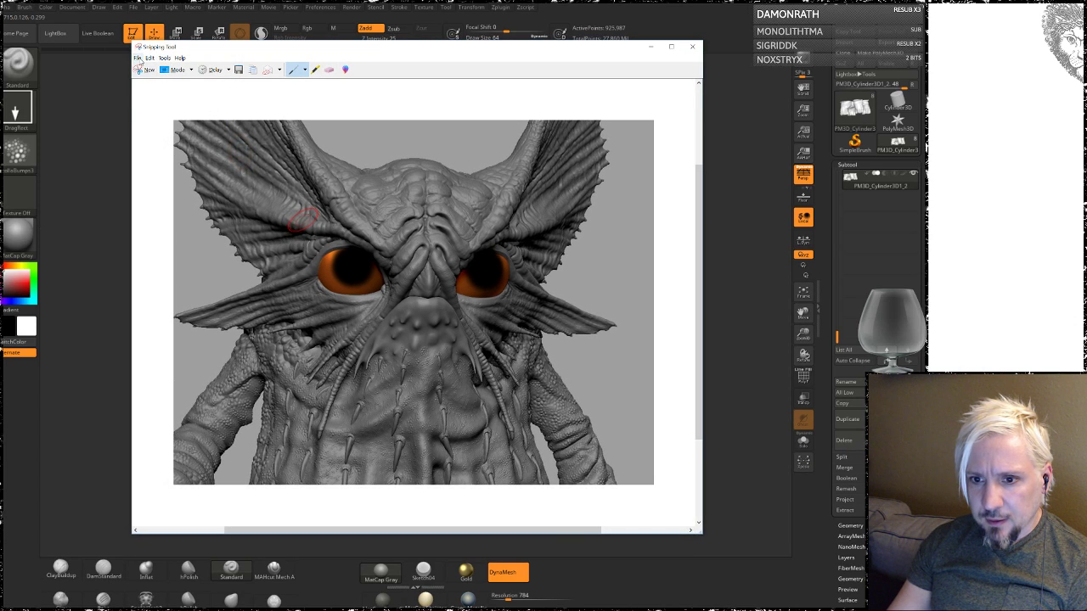
{"action": "left_click", "coordinate": [137, 60]}
{"action": "left_click", "coordinate": [157, 80]}
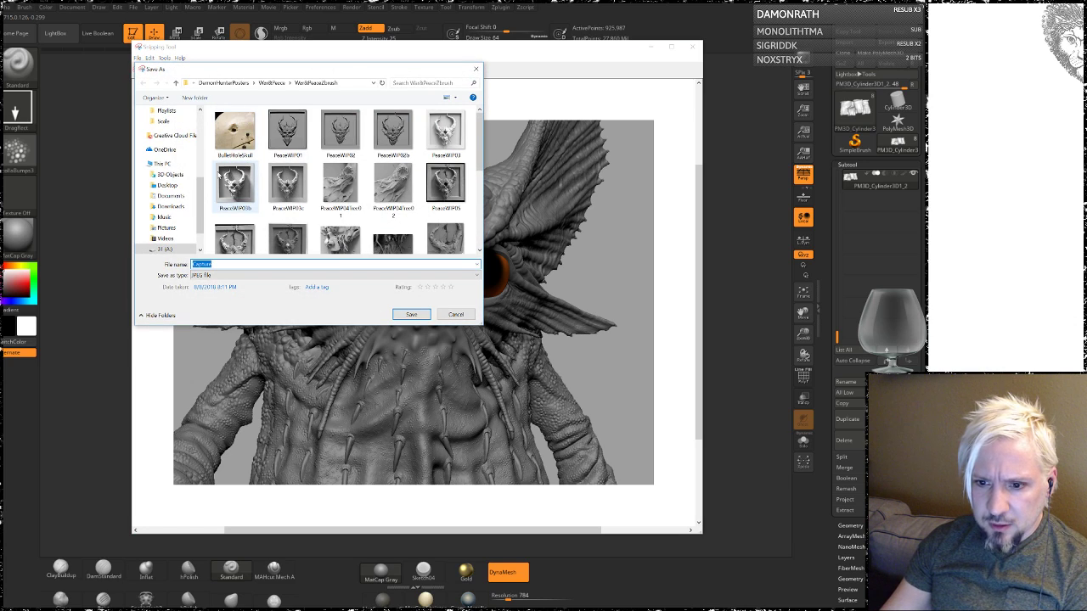
Step: Save the snip as 'WIPSmile' in the C:\temp folder
{"action": "left_click", "coordinate": [173, 186]}
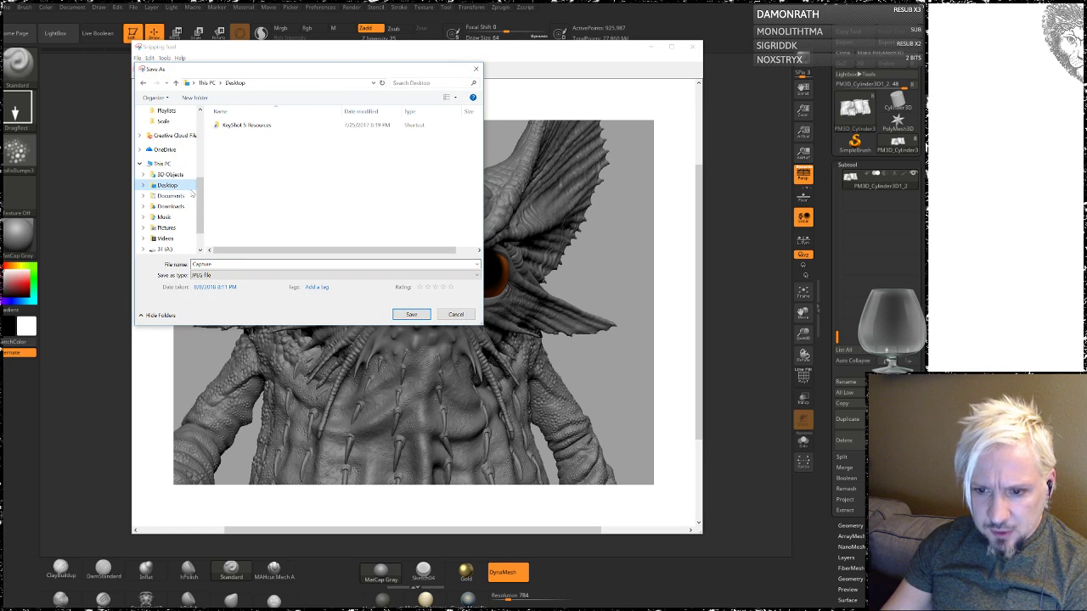
{"action": "scroll", "coordinate": [174, 203], "scroll_direction": "down", "scroll_amount": 1}
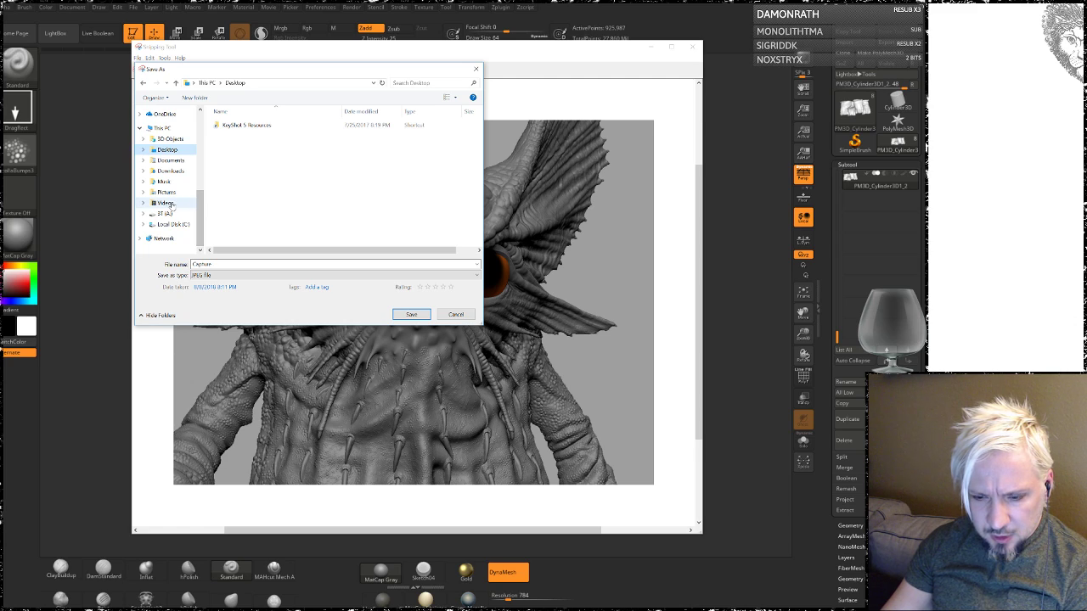
{"action": "left_click", "coordinate": [167, 215]}
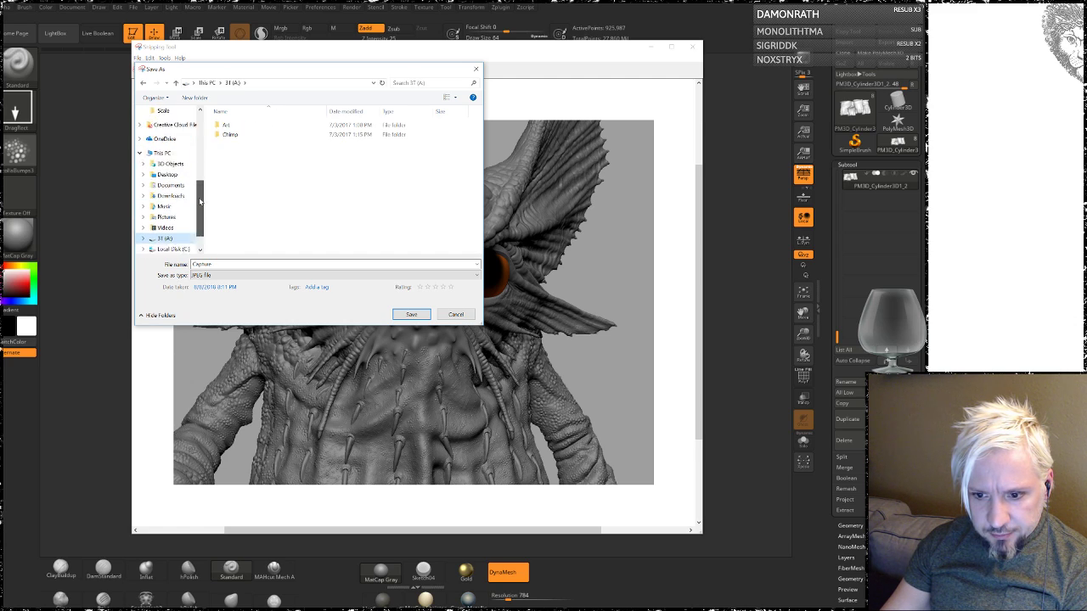
{"action": "left_click", "coordinate": [172, 226]}
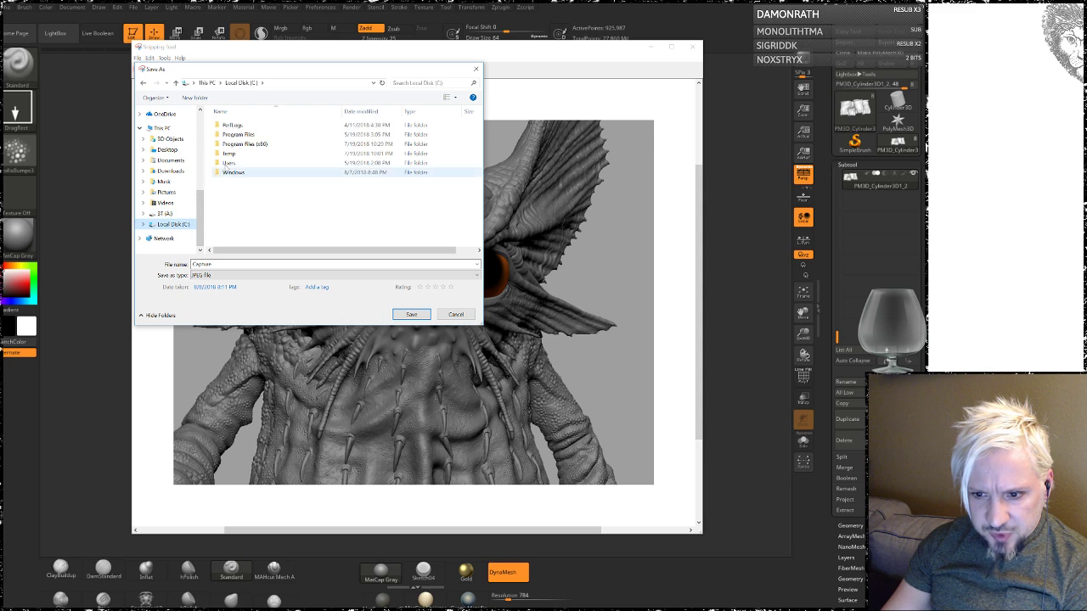
{"action": "double_click", "coordinate": [229, 155]}
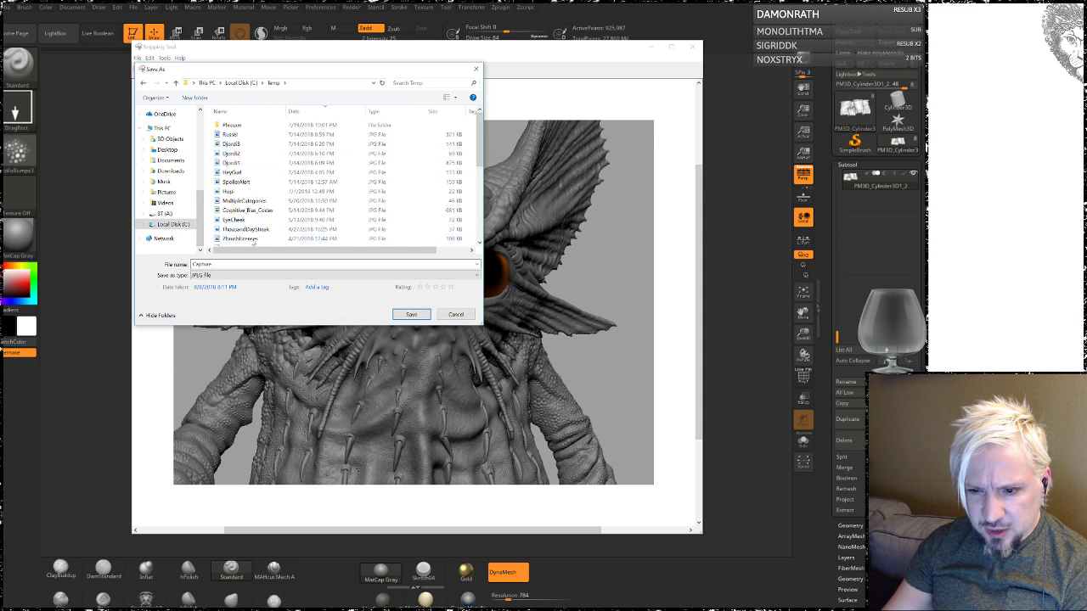
{"action": "left_click_drag", "start_coordinate": [476, 144], "coordinate": [471, 222]}
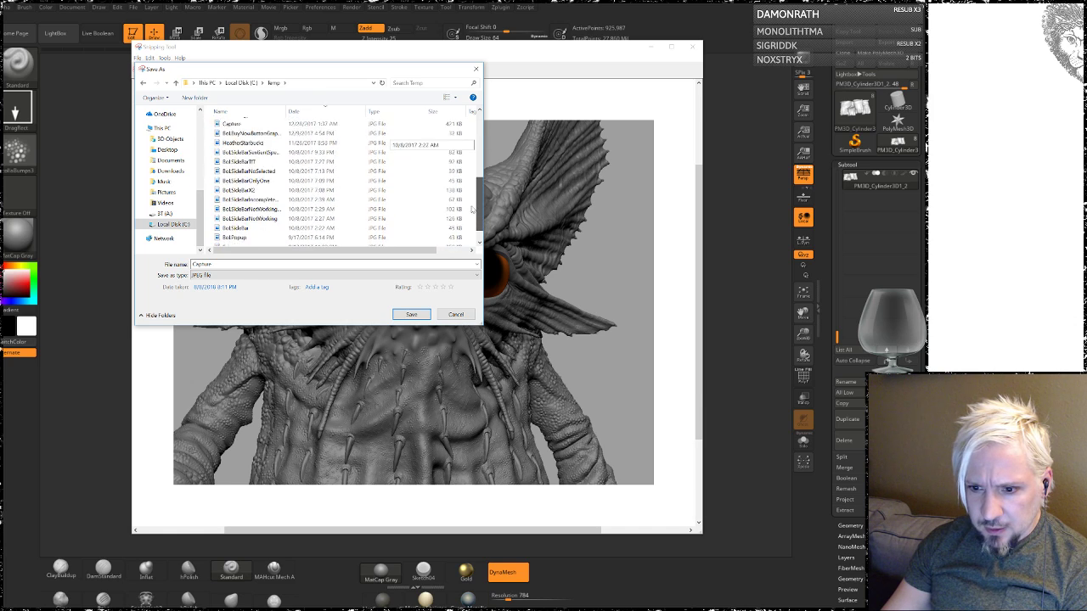
{"action": "left_click", "coordinate": [255, 264]}
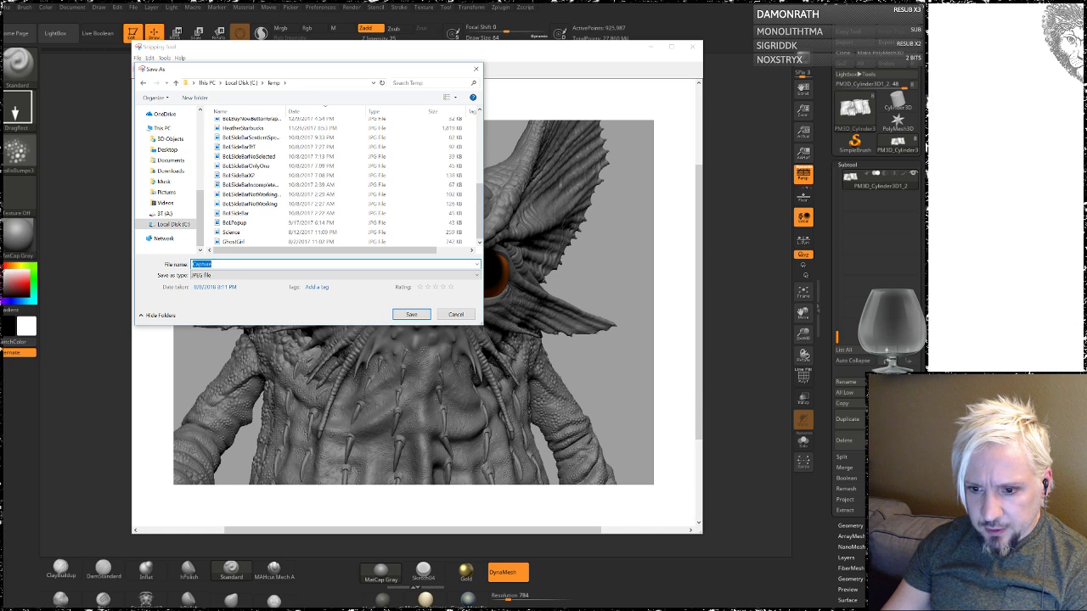
{"action": "type", "text": "WIPSmile"}
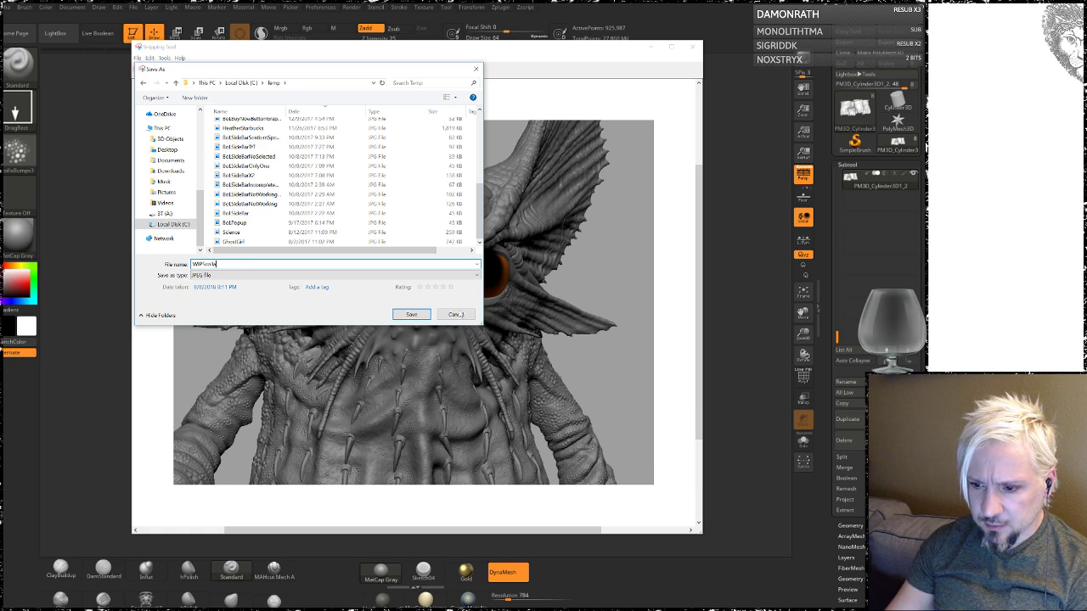
{"action": "left_click", "coordinate": [411, 314]}
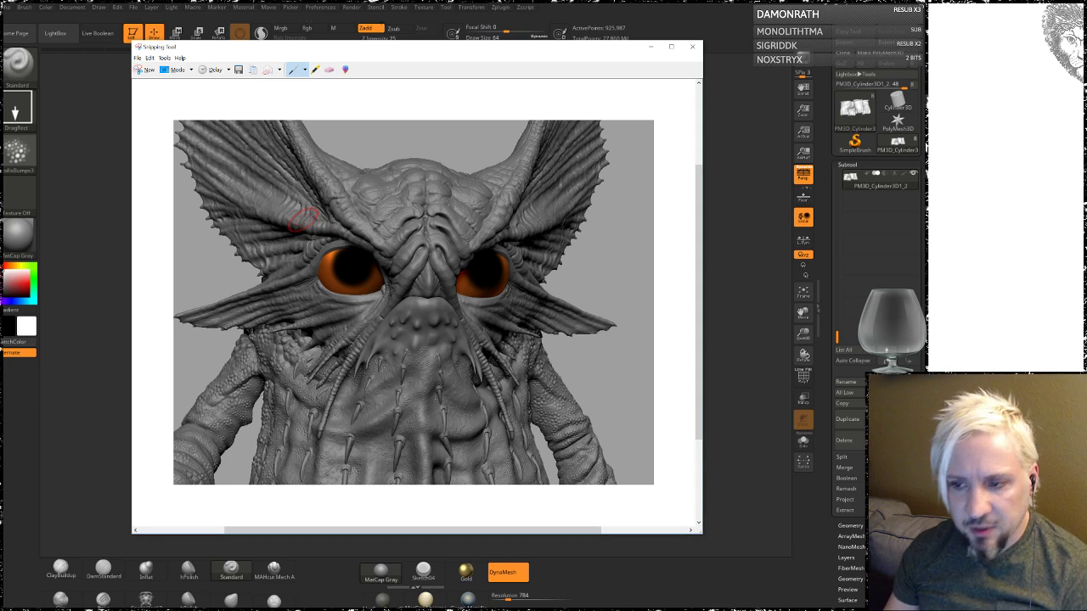
Step: Close Snipping Tool and orbit down the creature's spiky body to a low view of its feet
{"action": "left_click", "coordinate": [692, 48]}
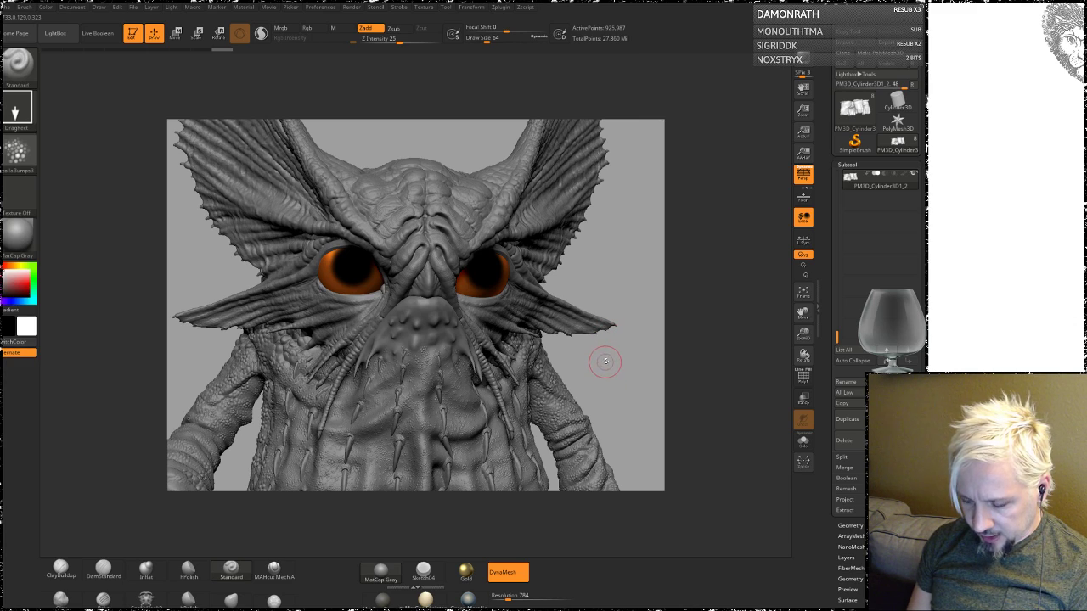
{"action": "left_click_drag", "start_coordinate": [608, 360], "coordinate": [523, 339], "text": "alt"}
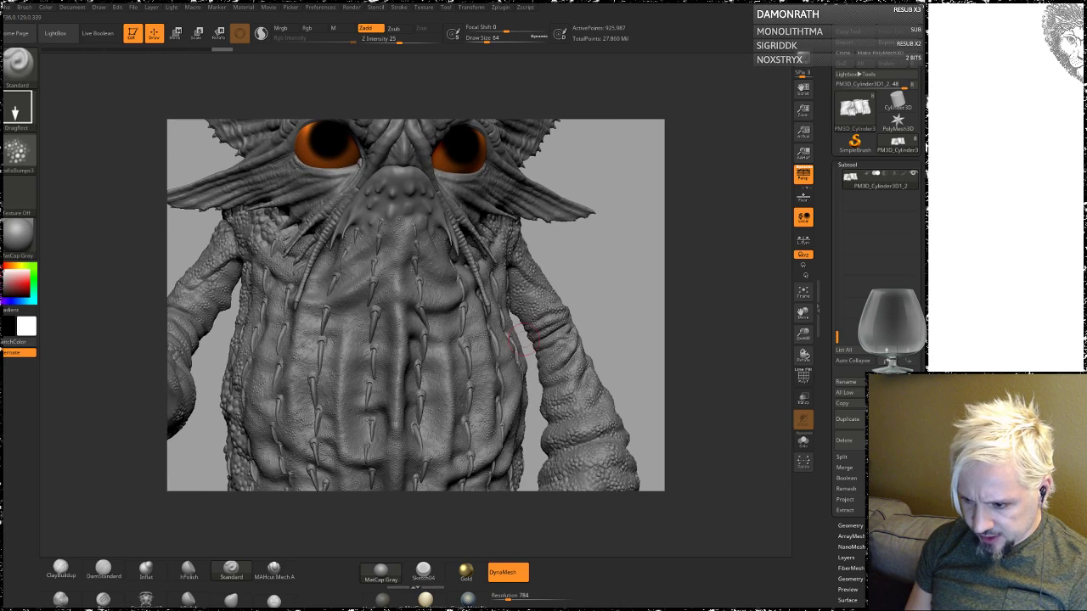
{"action": "mouse_move", "coordinate": [601, 293]}
{"action": "left_mouse_down"}
{"action": "mouse_move", "coordinate": [572, 360]}
{"action": "mouse_move", "coordinate": [430, 263]}
{"action": "left_mouse_up"}
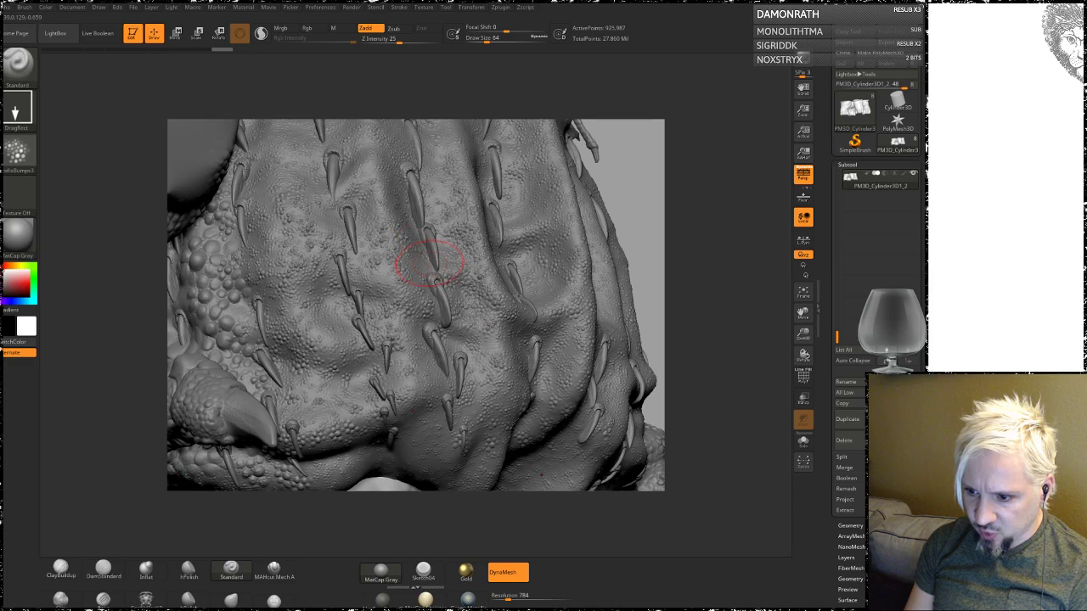
{"action": "mouse_move", "coordinate": [636, 198]}
{"action": "left_mouse_down"}
{"action": "mouse_move", "coordinate": [730, 221]}
{"action": "mouse_move", "coordinate": [654, 219]}
{"action": "left_mouse_up"}
{"action": "mouse_move", "coordinate": [705, 265]}
{"action": "left_mouse_down"}
{"action": "mouse_move", "coordinate": [643, 320]}
{"action": "mouse_move", "coordinate": [641, 200]}
{"action": "mouse_move", "coordinate": [541, 257]}
{"action": "left_mouse_up"}
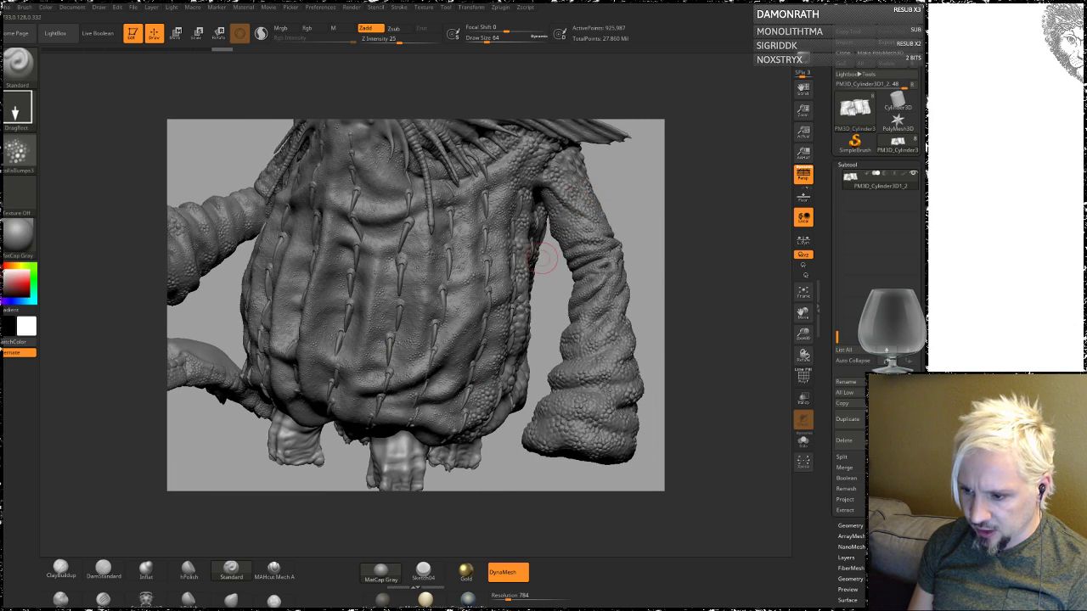
{"action": "mouse_move", "coordinate": [550, 296]}
{"action": "left_mouse_down"}
{"action": "mouse_move", "coordinate": [590, 283]}
{"action": "mouse_move", "coordinate": [583, 330]}
{"action": "mouse_move", "coordinate": [630, 286]}
{"action": "mouse_move", "coordinate": [386, 256]}
{"action": "left_mouse_up"}
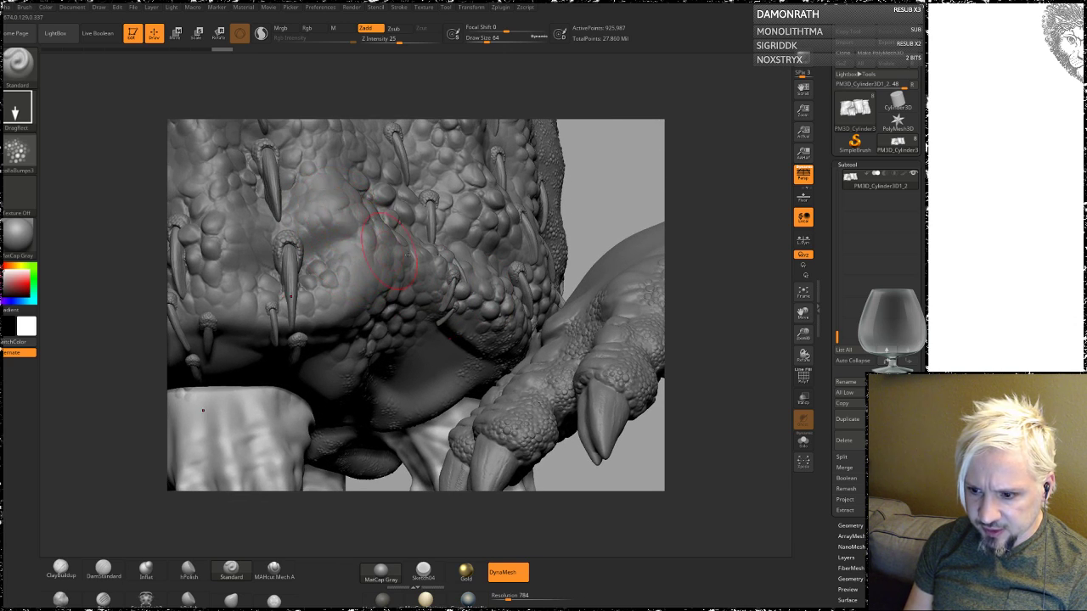
{"action": "mouse_move", "coordinate": [595, 208]}
{"action": "left_mouse_down"}
{"action": "mouse_move", "coordinate": [529, 439]}
{"action": "mouse_move", "coordinate": [555, 256]}
{"action": "mouse_move", "coordinate": [479, 374]}
{"action": "left_mouse_up"}
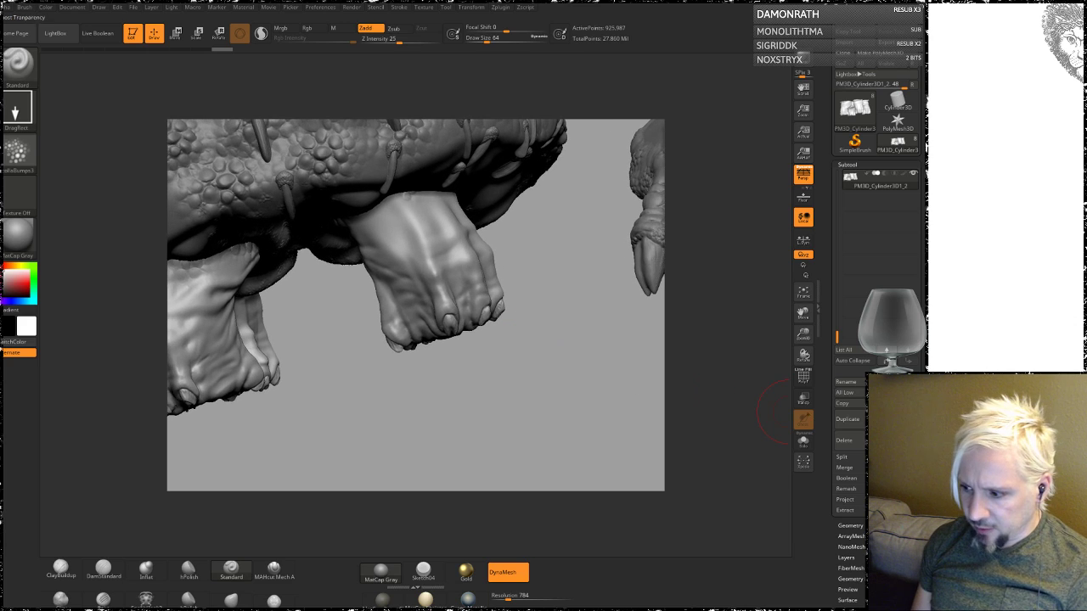
Step: Isolate the legs by hiding the body and zoom in close on one foot
{"action": "key", "text": "alt+s"}
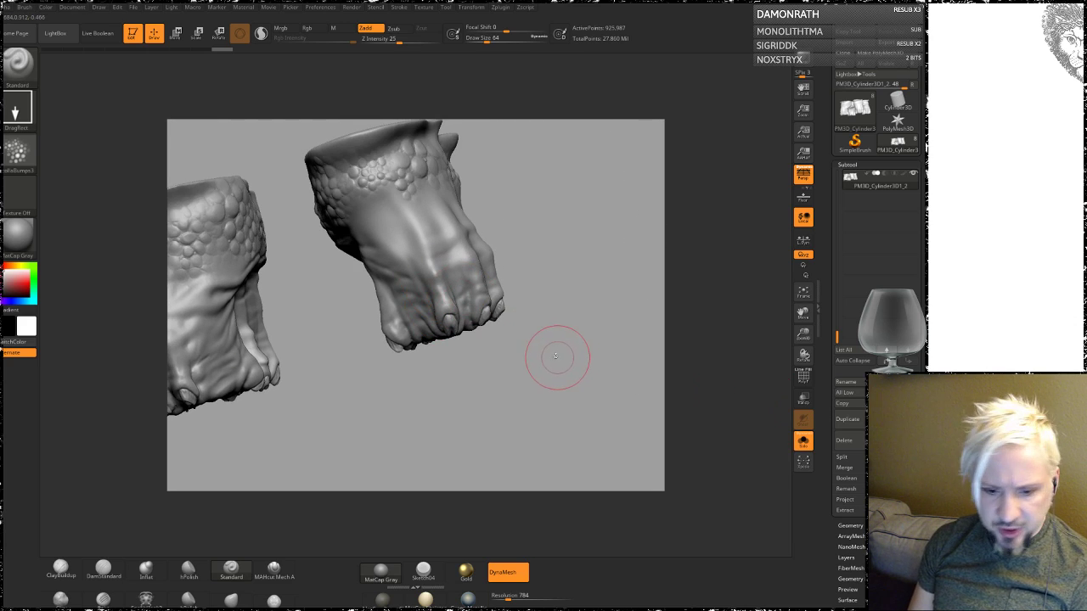
{"action": "left_click_drag", "start_coordinate": [553, 349], "coordinate": [534, 442], "text": "alt"}
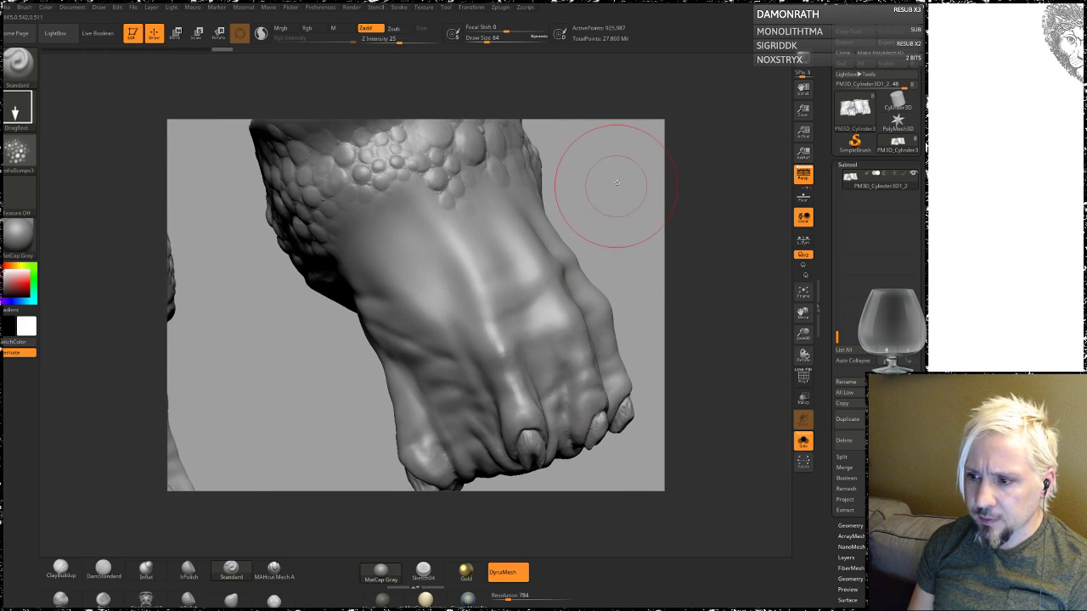
{"action": "mouse_move", "coordinate": [594, 182]}
{"action": "left_mouse_down"}
{"action": "mouse_move", "coordinate": [552, 271]}
{"action": "mouse_move", "coordinate": [607, 170]}
{"action": "mouse_move", "coordinate": [476, 238]}
{"action": "left_mouse_up"}
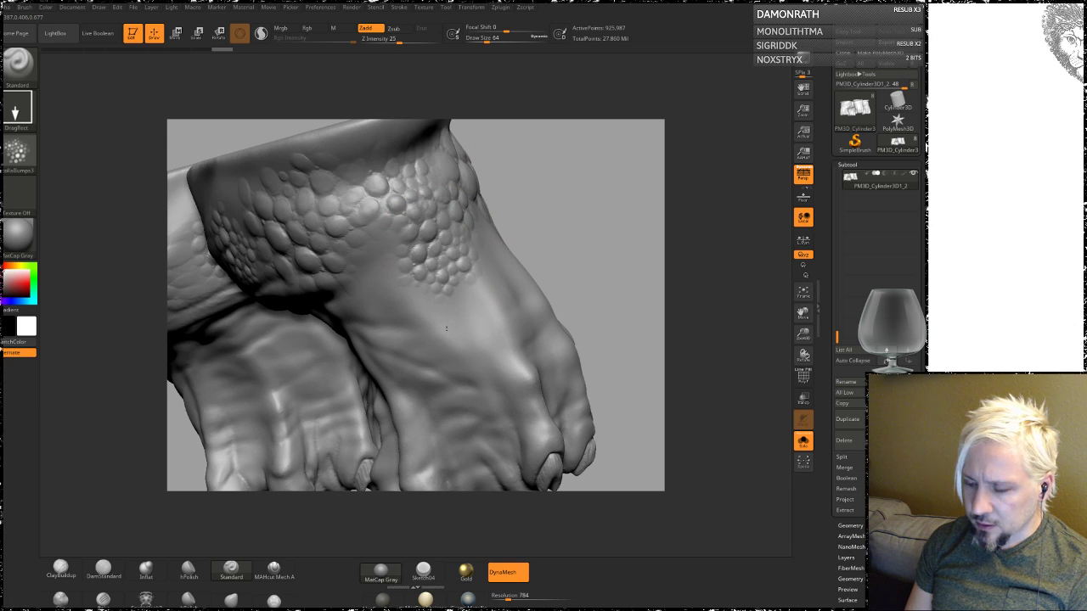
{"action": "key", "text": "alt+s"}
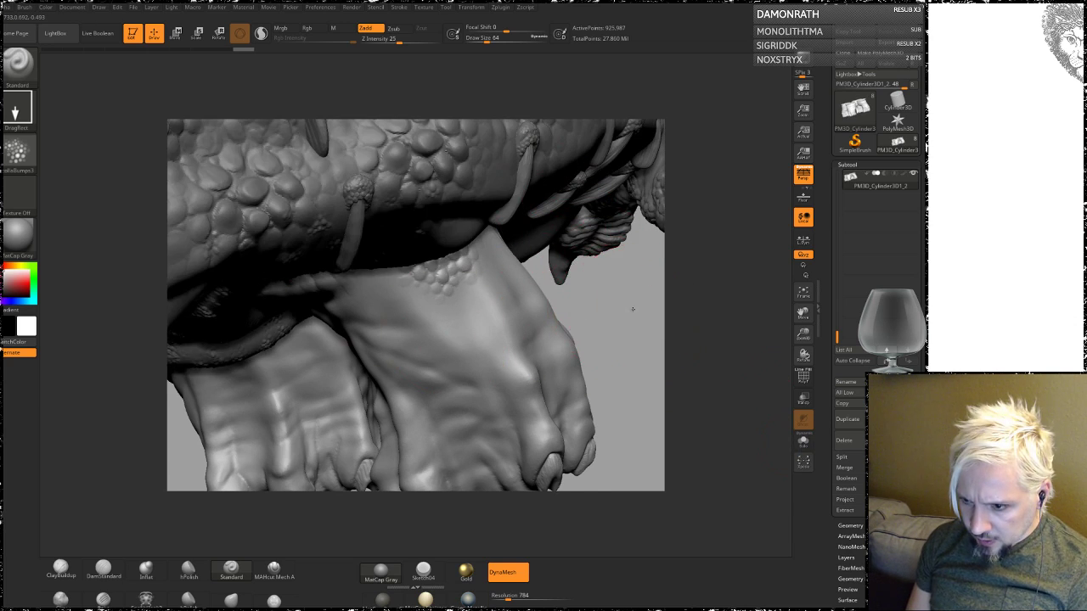
{"action": "mouse_move", "coordinate": [633, 309]}
{"action": "left_mouse_down"}
{"action": "mouse_move", "coordinate": [589, 340]}
{"action": "mouse_move", "coordinate": [598, 316]}
{"action": "mouse_move", "coordinate": [566, 366]}
{"action": "mouse_move", "coordinate": [554, 379]}
{"action": "mouse_move", "coordinate": [538, 376]}
{"action": "mouse_move", "coordinate": [557, 364]}
{"action": "mouse_move", "coordinate": [528, 397]}
{"action": "mouse_move", "coordinate": [555, 381]}
{"action": "mouse_move", "coordinate": [514, 323]}
{"action": "mouse_move", "coordinate": [529, 382]}
{"action": "mouse_move", "coordinate": [577, 280]}
{"action": "left_mouse_up"}
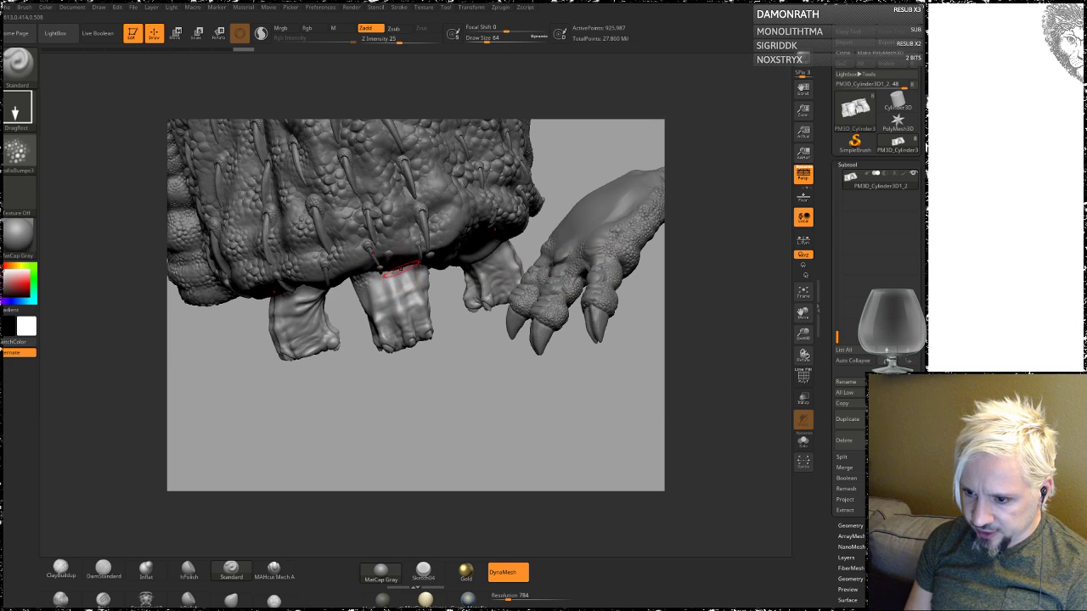
{"action": "left_click_drag", "start_coordinate": [381, 388], "coordinate": [386, 279]}
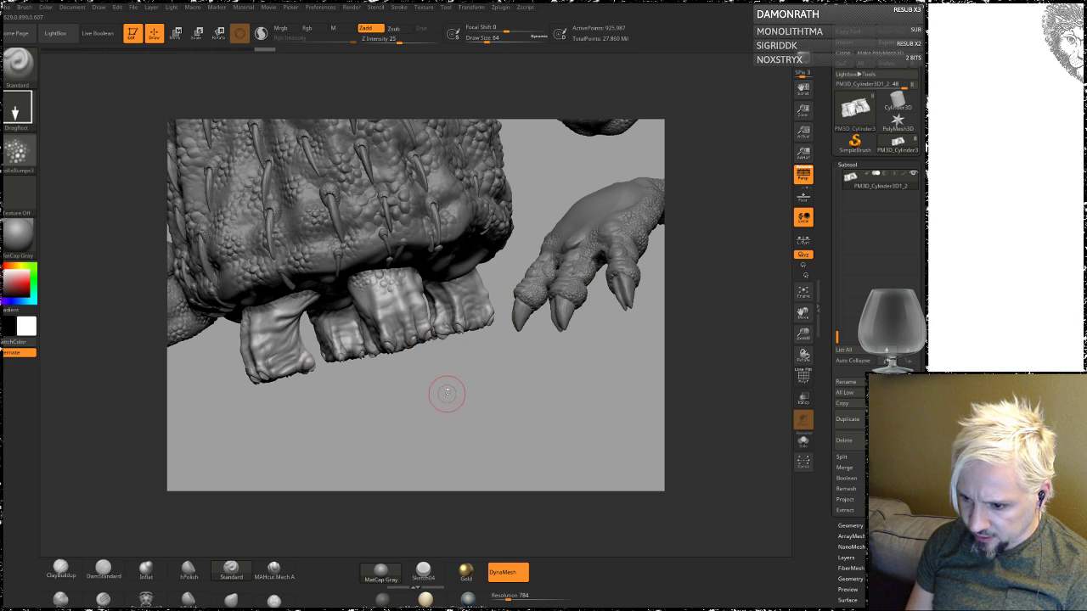
{"action": "mouse_move", "coordinate": [446, 393]}
{"action": "left_mouse_down"}
{"action": "mouse_move", "coordinate": [448, 381]}
{"action": "mouse_move", "coordinate": [425, 375]}
{"action": "left_mouse_up"}
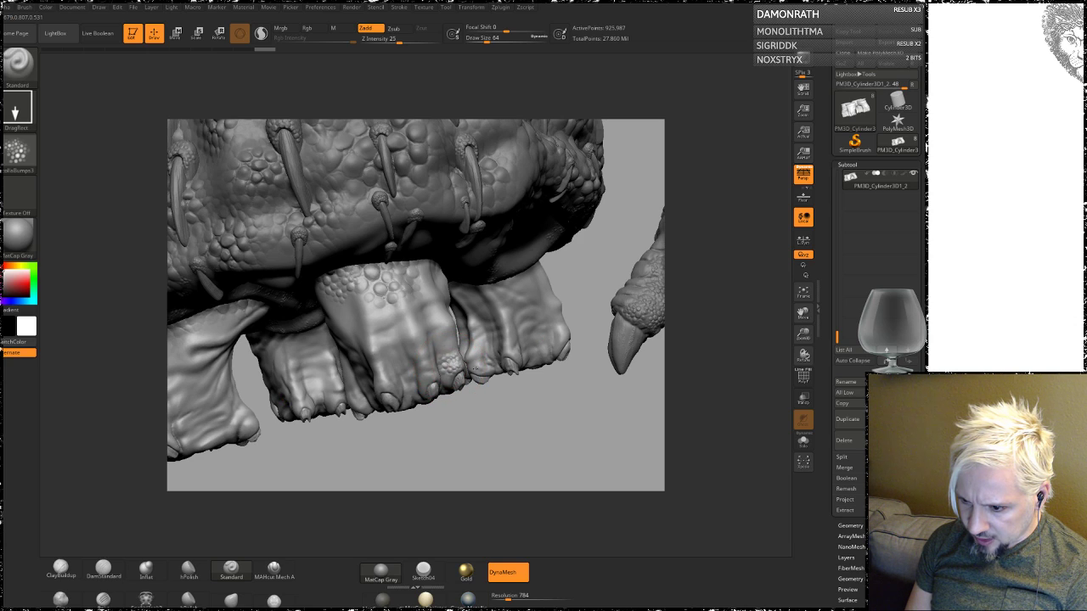
{"action": "mouse_move", "coordinate": [495, 413]}
{"action": "left_mouse_down"}
{"action": "mouse_move", "coordinate": [477, 424]}
{"action": "mouse_move", "coordinate": [448, 376]}
{"action": "left_mouse_up"}
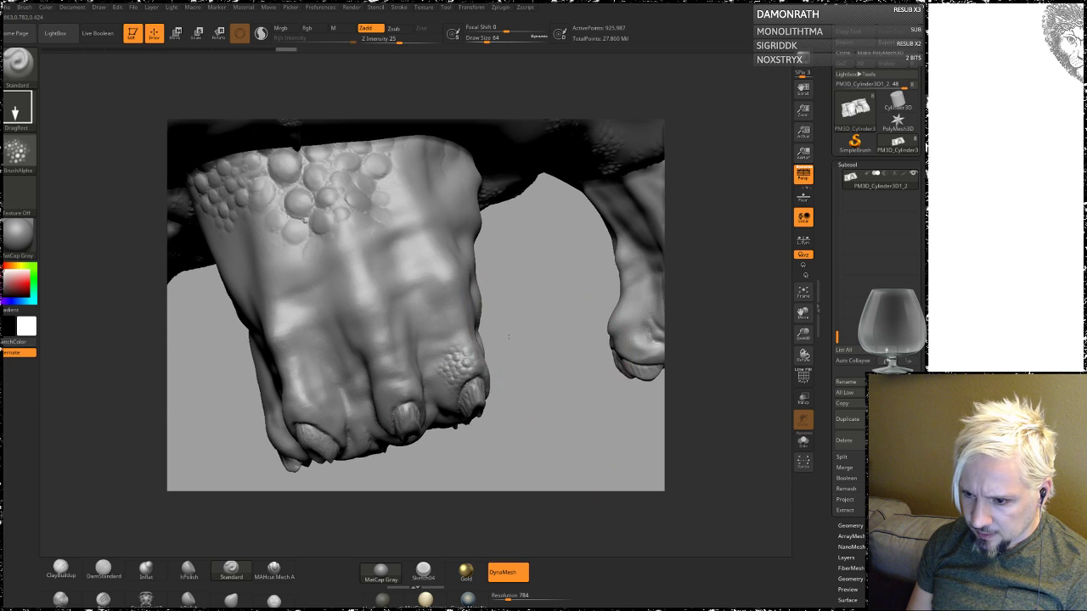
{"action": "mouse_move", "coordinate": [521, 458]}
{"action": "left_mouse_down", "text": "alt"}
{"action": "mouse_move", "coordinate": [510, 425]}
{"action": "mouse_move", "coordinate": [521, 431]}
{"action": "left_mouse_up", "text": "alt"}
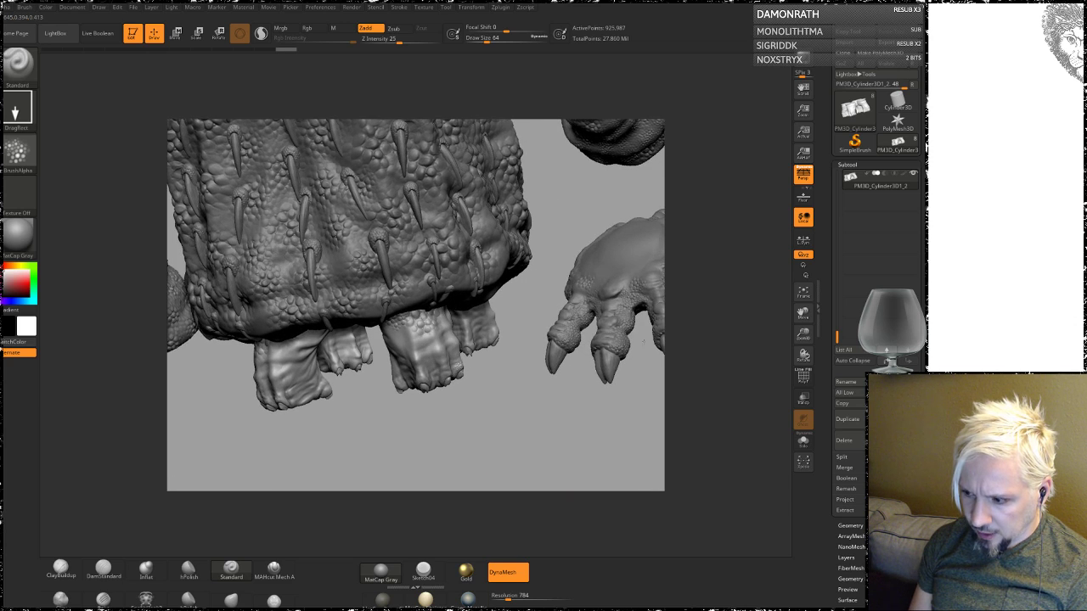
{"action": "left_click", "coordinate": [801, 439]}
{"action": "mouse_move", "coordinate": [484, 381]}
{"action": "left_mouse_down", "text": "alt"}
{"action": "mouse_move", "coordinate": [555, 398]}
{"action": "mouse_move", "coordinate": [465, 304]}
{"action": "left_mouse_up", "text": "alt"}
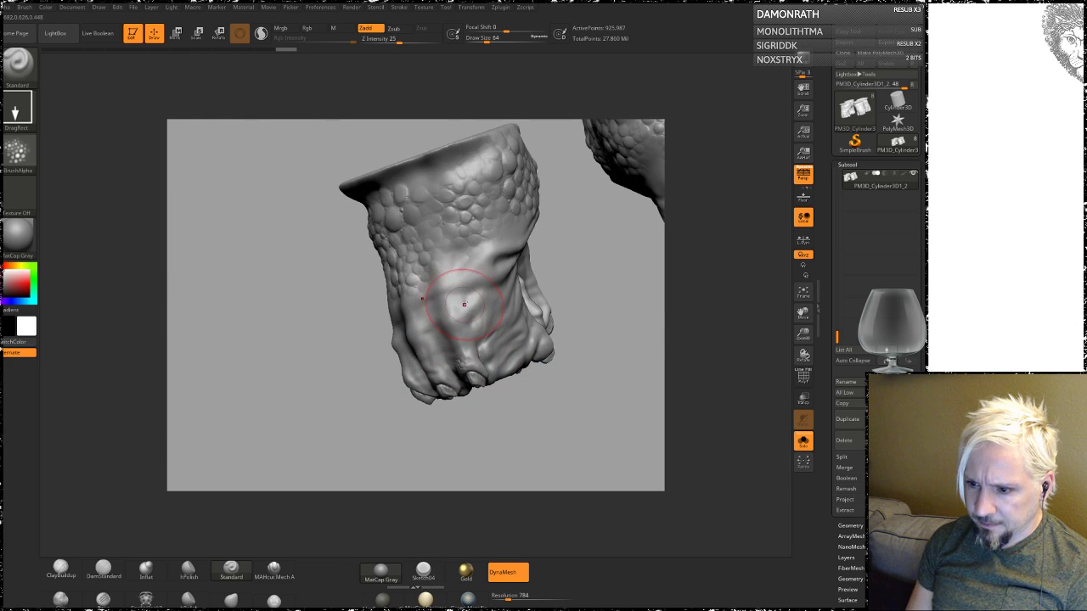
Step: Stamp bubble-like bumps across the side, middle and upper part of the foot
{"action": "left_click_drag", "start_coordinate": [543, 289], "coordinate": [548, 290]}
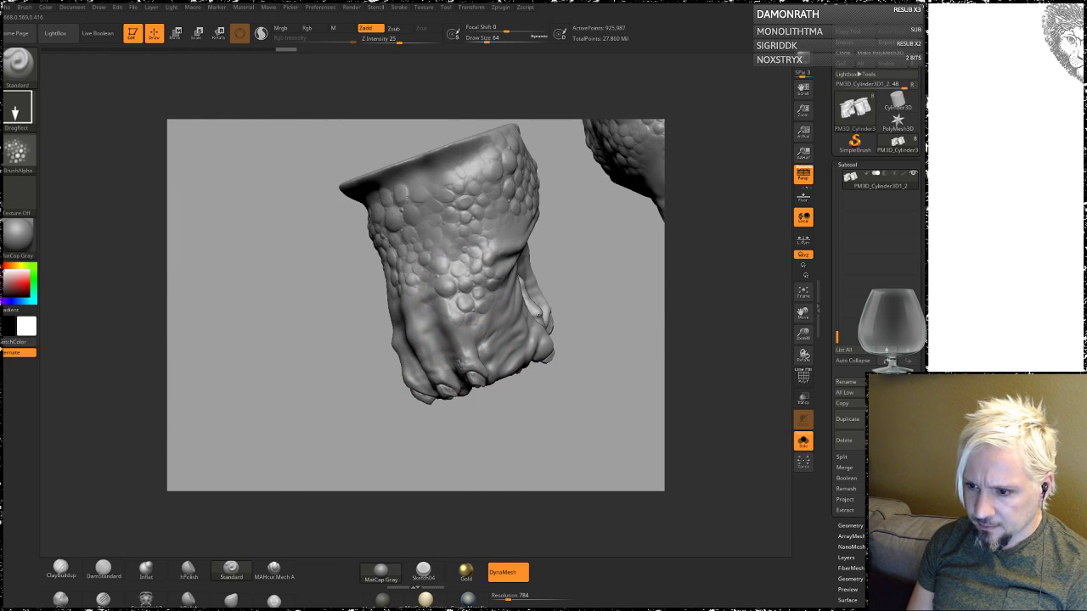
{"action": "left_click_drag", "start_coordinate": [455, 281], "coordinate": [496, 322]}
{"action": "left_click_drag", "start_coordinate": [524, 411], "coordinate": [513, 286]}
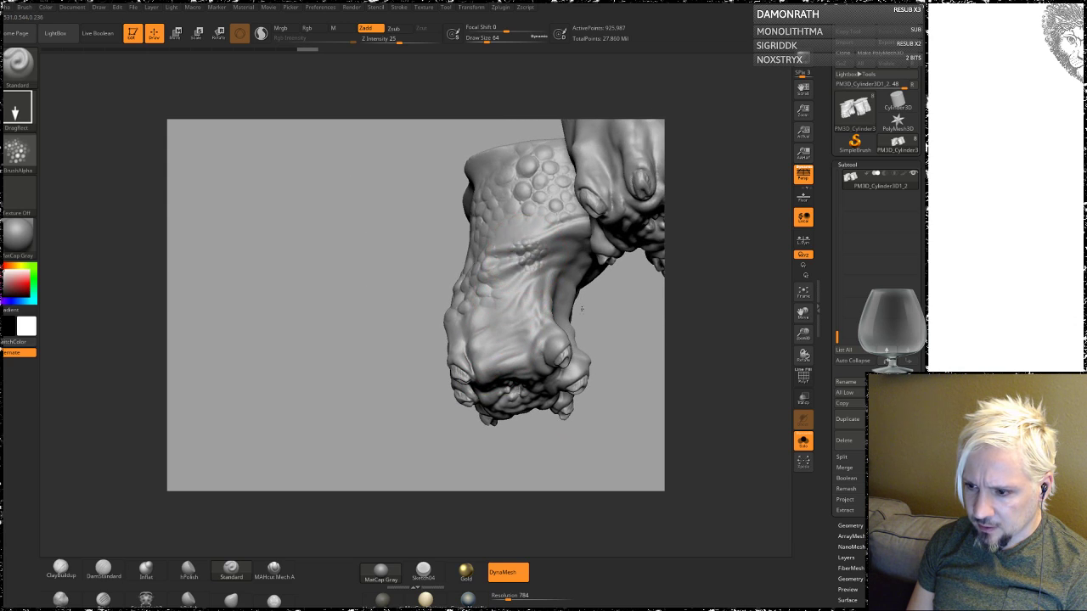
{"action": "mouse_move", "coordinate": [509, 234]}
{"action": "left_mouse_down"}
{"action": "mouse_move", "coordinate": [520, 242]}
{"action": "mouse_move", "coordinate": [515, 268]}
{"action": "left_mouse_up"}
{"action": "mouse_move", "coordinate": [389, 348]}
{"action": "left_mouse_down"}
{"action": "mouse_move", "coordinate": [359, 322]}
{"action": "mouse_move", "coordinate": [363, 311]}
{"action": "left_mouse_up"}
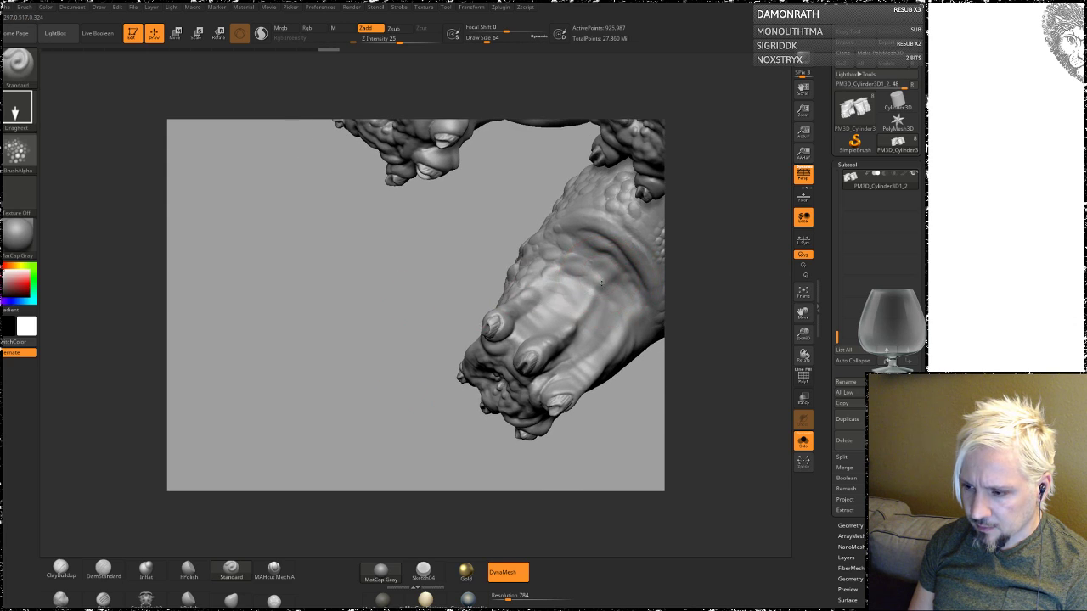
{"action": "left_click_drag", "start_coordinate": [601, 284], "coordinate": [607, 291]}
{"action": "mouse_move", "coordinate": [585, 255]}
{"action": "left_mouse_down"}
{"action": "mouse_move", "coordinate": [593, 261]}
{"action": "mouse_move", "coordinate": [572, 279]}
{"action": "mouse_move", "coordinate": [614, 312]}
{"action": "left_mouse_up"}
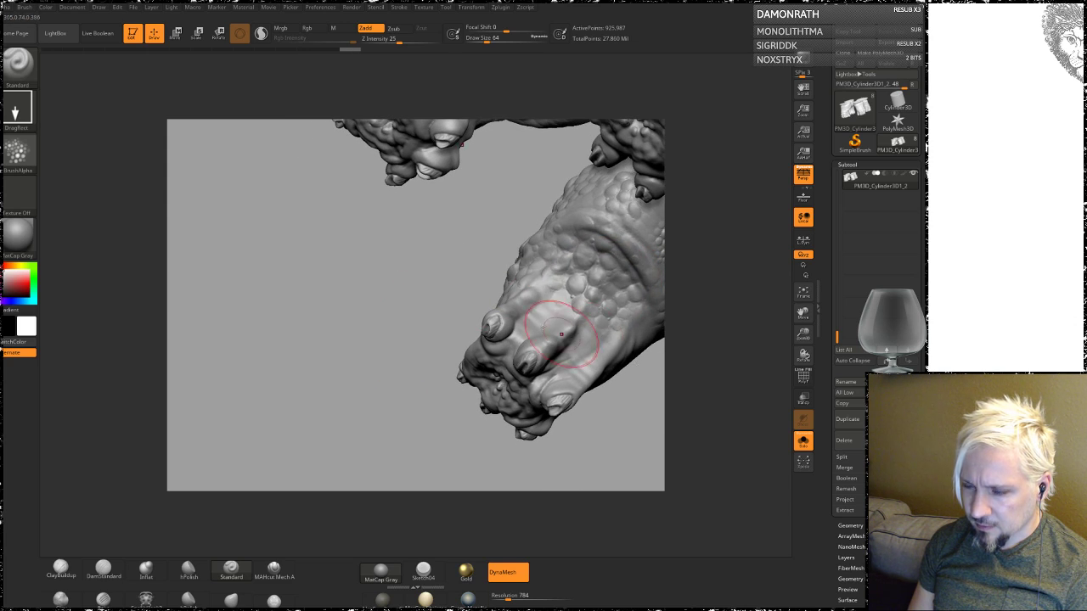
Step: Add bumps near the toes and along the foot's side, then smooth the crowded centre
{"action": "left_click_drag", "start_coordinate": [510, 399], "coordinate": [311, 235]}
{"action": "mouse_move", "coordinate": [529, 402]}
{"action": "left_mouse_down"}
{"action": "mouse_move", "coordinate": [495, 312]}
{"action": "mouse_move", "coordinate": [487, 343]}
{"action": "left_mouse_up"}
{"action": "left_click_drag", "start_coordinate": [525, 309], "coordinate": [531, 316]}
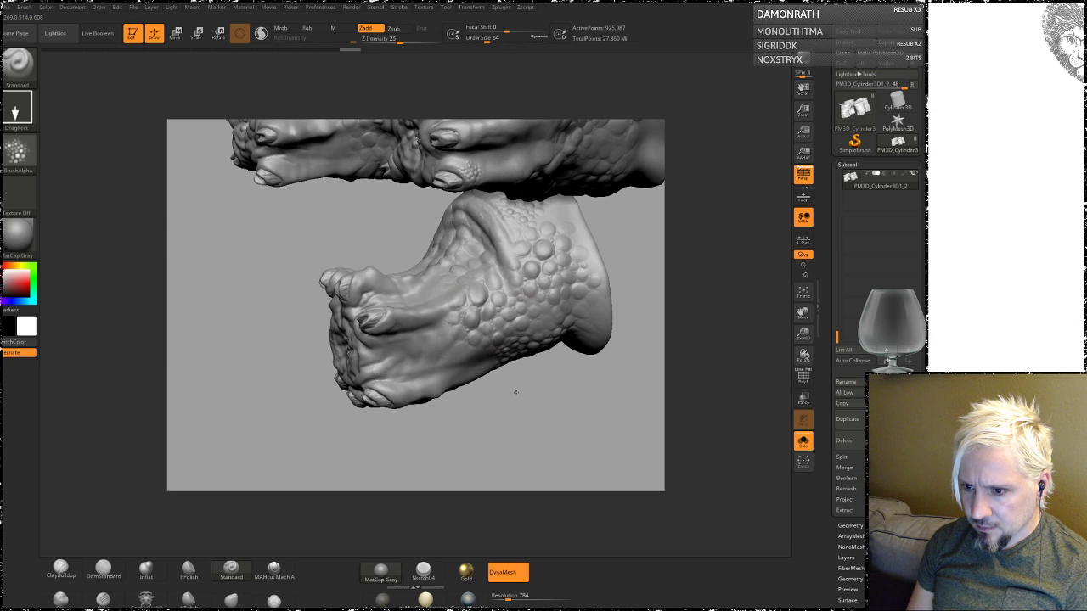
{"action": "mouse_move", "coordinate": [416, 339]}
{"action": "left_mouse_down"}
{"action": "mouse_move", "coordinate": [416, 368]}
{"action": "mouse_move", "coordinate": [450, 432]}
{"action": "left_mouse_up"}
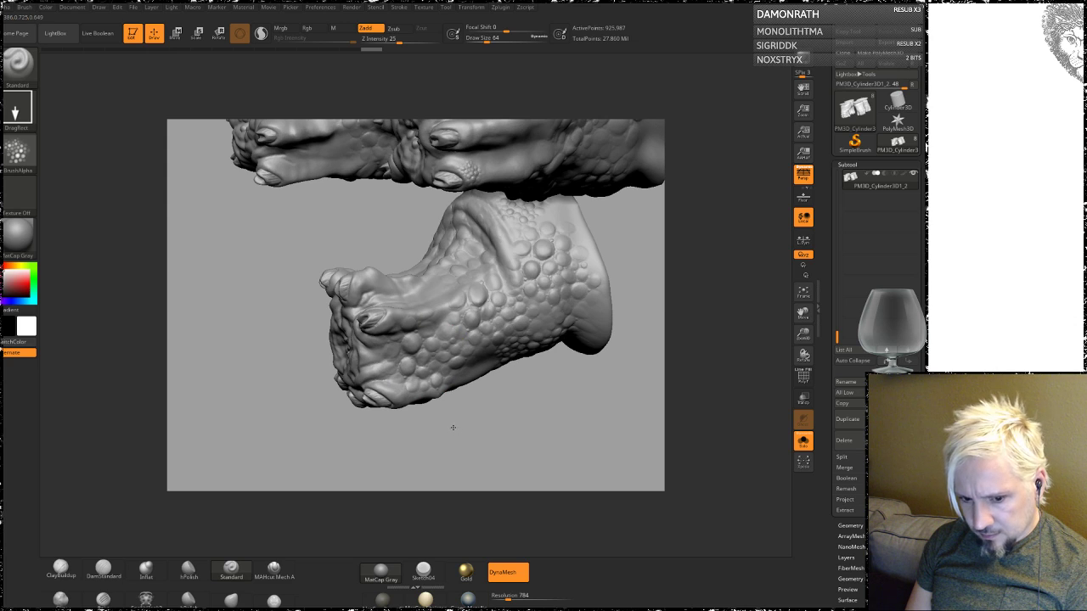
{"action": "mouse_move", "coordinate": [532, 412]}
{"action": "left_mouse_down"}
{"action": "mouse_move", "coordinate": [310, 381]}
{"action": "mouse_move", "coordinate": [309, 392]}
{"action": "mouse_move", "coordinate": [486, 363]}
{"action": "mouse_move", "coordinate": [463, 382]}
{"action": "mouse_move", "coordinate": [488, 340]}
{"action": "mouse_move", "coordinate": [425, 316]}
{"action": "mouse_move", "coordinate": [475, 378]}
{"action": "left_mouse_up"}
{"action": "mouse_move", "coordinate": [387, 448]}
{"action": "left_mouse_down"}
{"action": "mouse_move", "coordinate": [476, 357]}
{"action": "mouse_move", "coordinate": [441, 374]}
{"action": "mouse_move", "coordinate": [509, 331]}
{"action": "mouse_move", "coordinate": [338, 439]}
{"action": "left_mouse_up"}
{"action": "mouse_move", "coordinate": [296, 382]}
{"action": "left_mouse_down"}
{"action": "mouse_move", "coordinate": [280, 357]}
{"action": "mouse_move", "coordinate": [263, 373]}
{"action": "mouse_move", "coordinate": [271, 399]}
{"action": "mouse_move", "coordinate": [254, 407]}
{"action": "left_mouse_up"}
{"action": "left_click_drag", "start_coordinate": [534, 314], "coordinate": [424, 391], "text": "shift"}
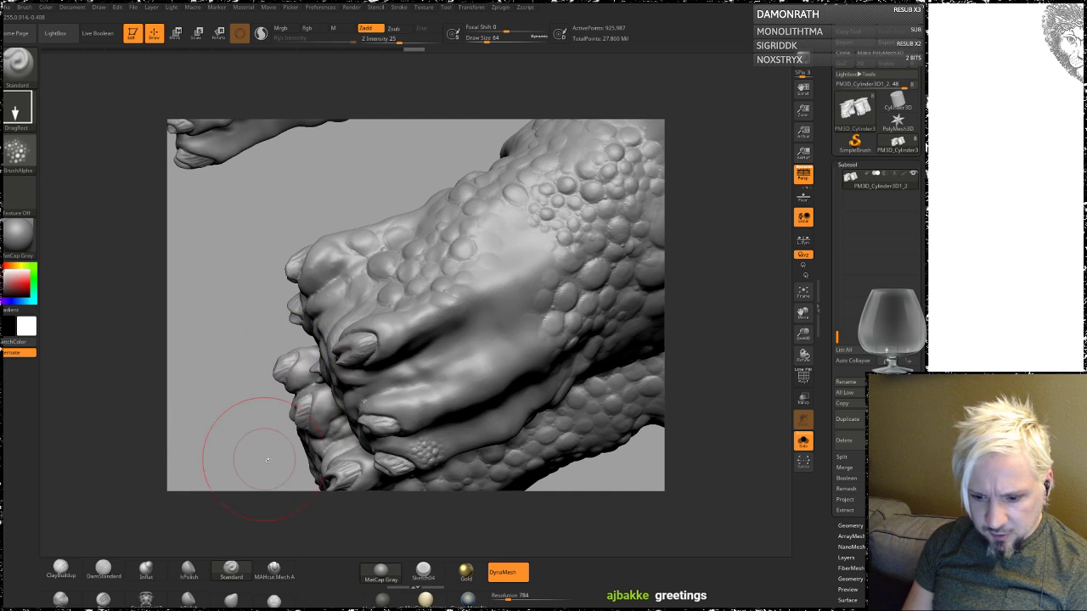
Step: Stamp a large patch of ScollaBumps3 bumps on the foot top
{"action": "left_click", "coordinate": [17, 153]}
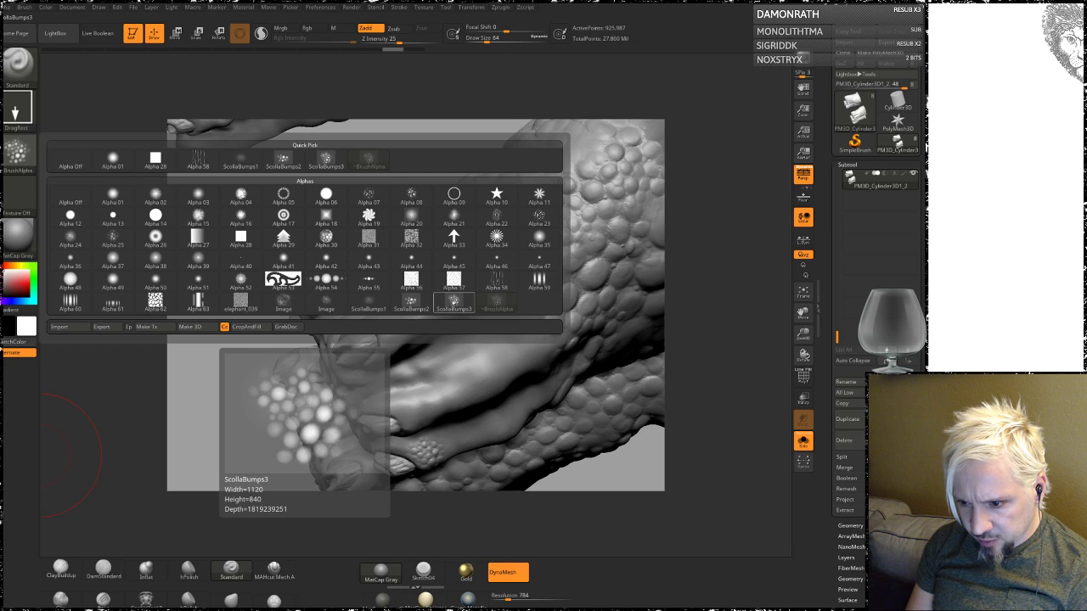
{"action": "left_click", "coordinate": [453, 302]}
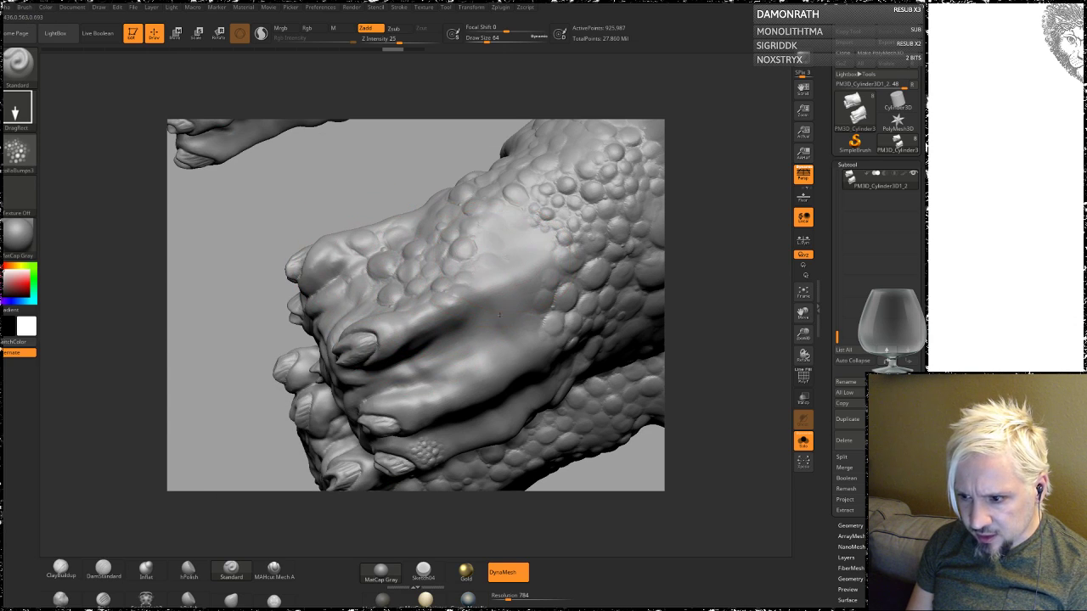
{"action": "left_click_drag", "start_coordinate": [507, 253], "coordinate": [547, 251]}
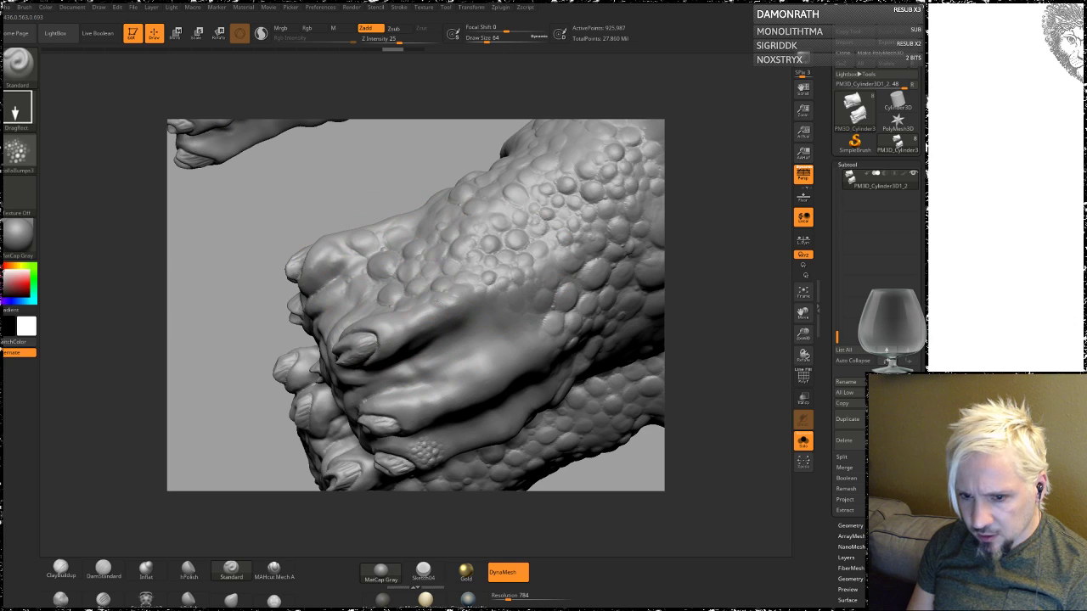
Step: Switch to ScollaBumps2 and drag out larger scale bumps over the foot top and near the toes
{"action": "left_click", "coordinate": [17, 151]}
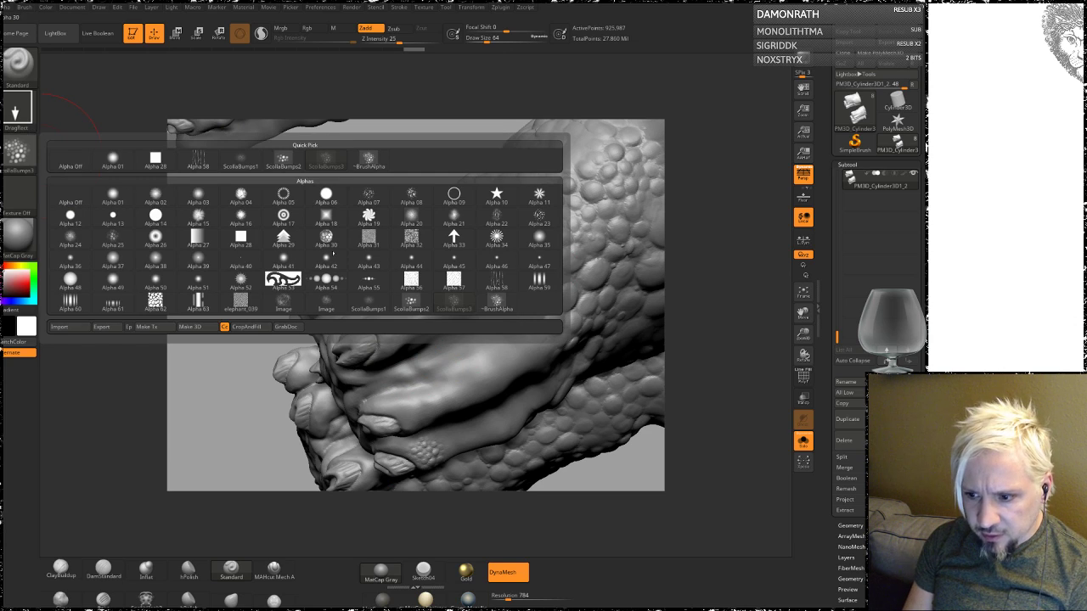
{"action": "left_click", "coordinate": [412, 302]}
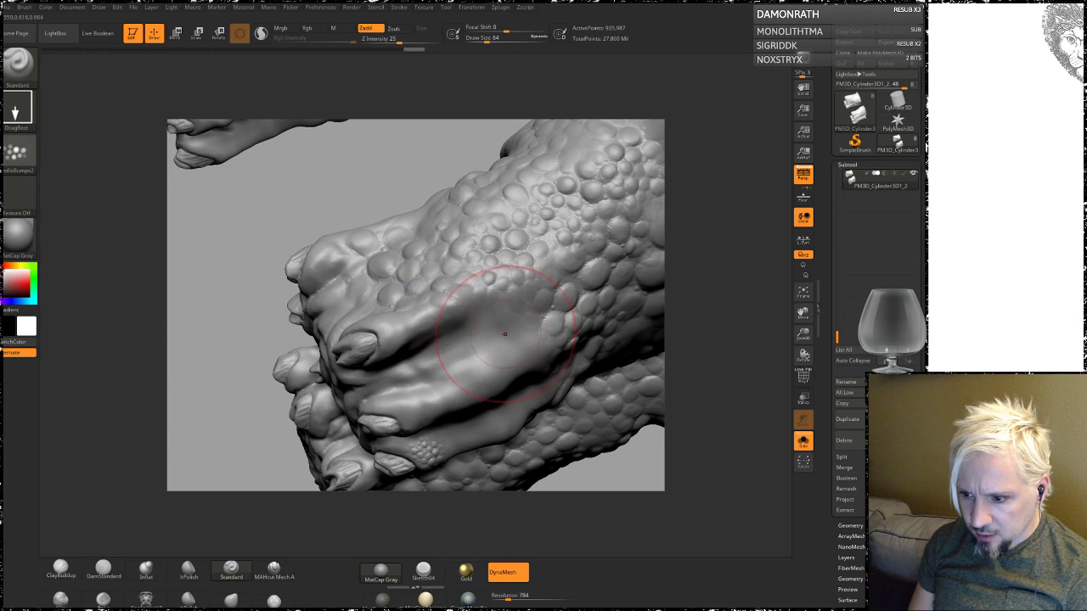
{"action": "mouse_move", "coordinate": [440, 374]}
{"action": "left_mouse_down"}
{"action": "mouse_move", "coordinate": [467, 469]}
{"action": "mouse_move", "coordinate": [510, 421]}
{"action": "left_mouse_up"}
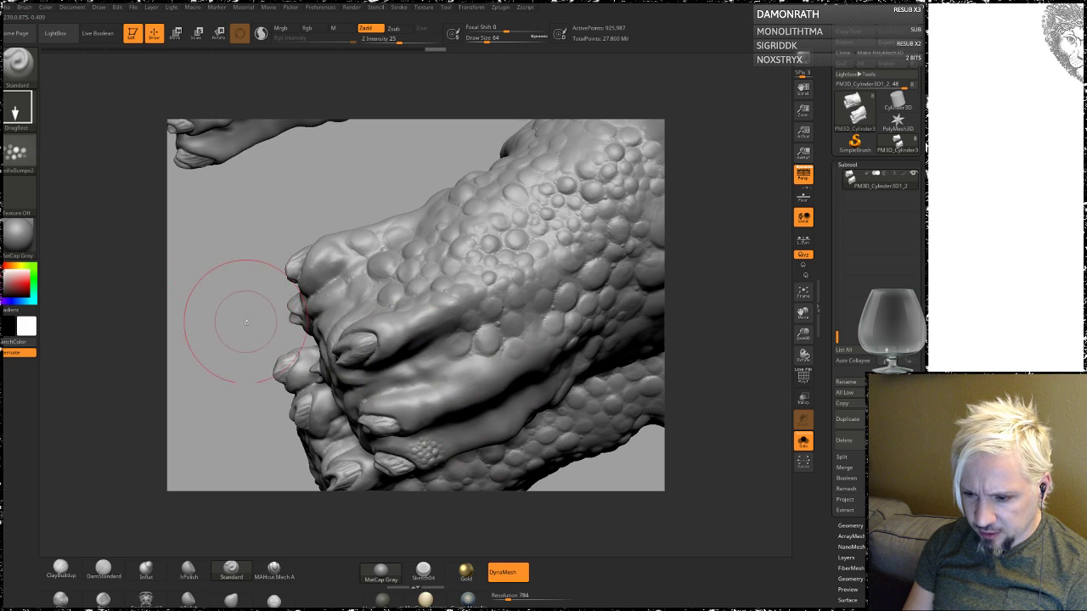
{"action": "mouse_move", "coordinate": [230, 315]}
{"action": "left_mouse_down"}
{"action": "mouse_move", "coordinate": [226, 297]}
{"action": "mouse_move", "coordinate": [237, 328]}
{"action": "mouse_move", "coordinate": [242, 311]}
{"action": "left_mouse_up"}
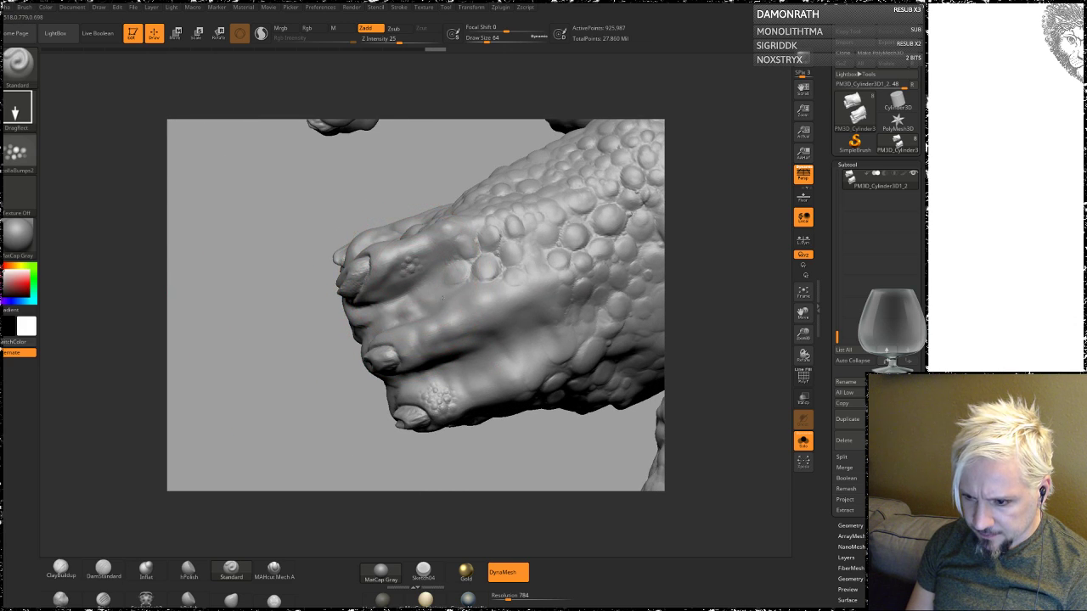
{"action": "left_click_drag", "start_coordinate": [451, 320], "coordinate": [460, 327]}
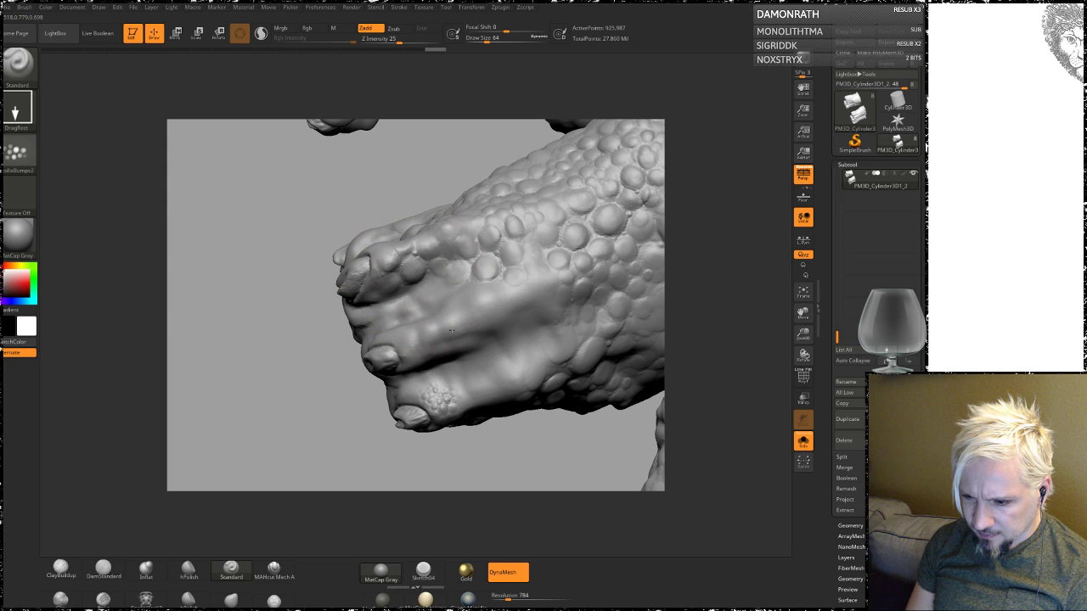
{"action": "mouse_move", "coordinate": [250, 311]}
{"action": "left_mouse_down"}
{"action": "mouse_move", "coordinate": [297, 400]}
{"action": "mouse_move", "coordinate": [266, 303]}
{"action": "mouse_move", "coordinate": [267, 327]}
{"action": "left_mouse_up"}
{"action": "key", "text": "space"}
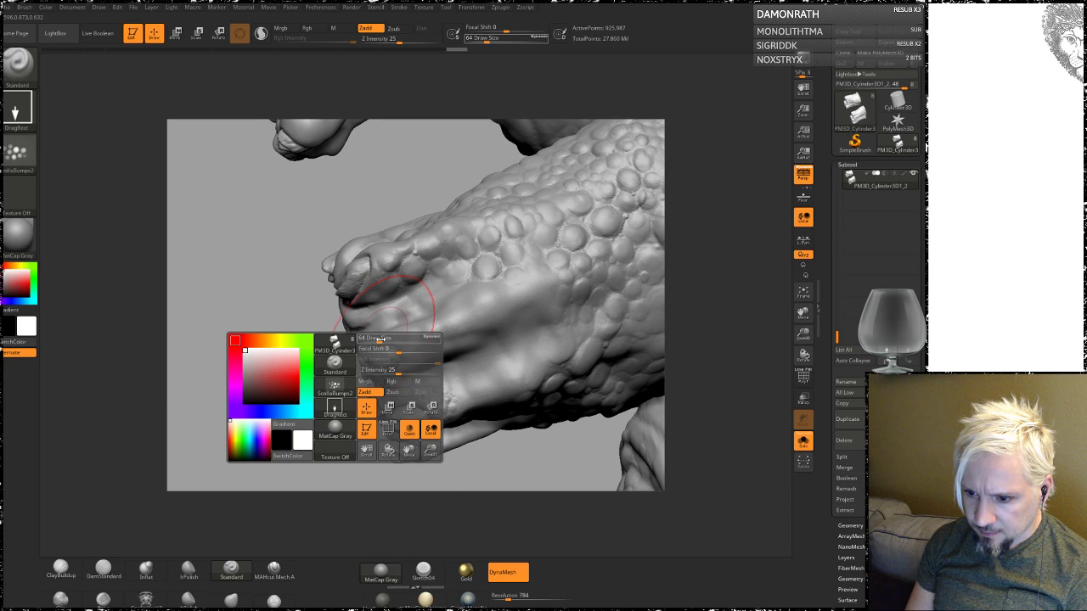
Step: Shrink the brush Draw Size to 16 and carve a crease around a toenail
{"action": "left_click_drag", "start_coordinate": [379, 339], "coordinate": [363, 340]}
{"action": "mouse_move", "coordinate": [340, 396]}
{"action": "left_mouse_down"}
{"action": "mouse_move", "coordinate": [323, 365]}
{"action": "mouse_move", "coordinate": [414, 318]}
{"action": "left_mouse_up"}
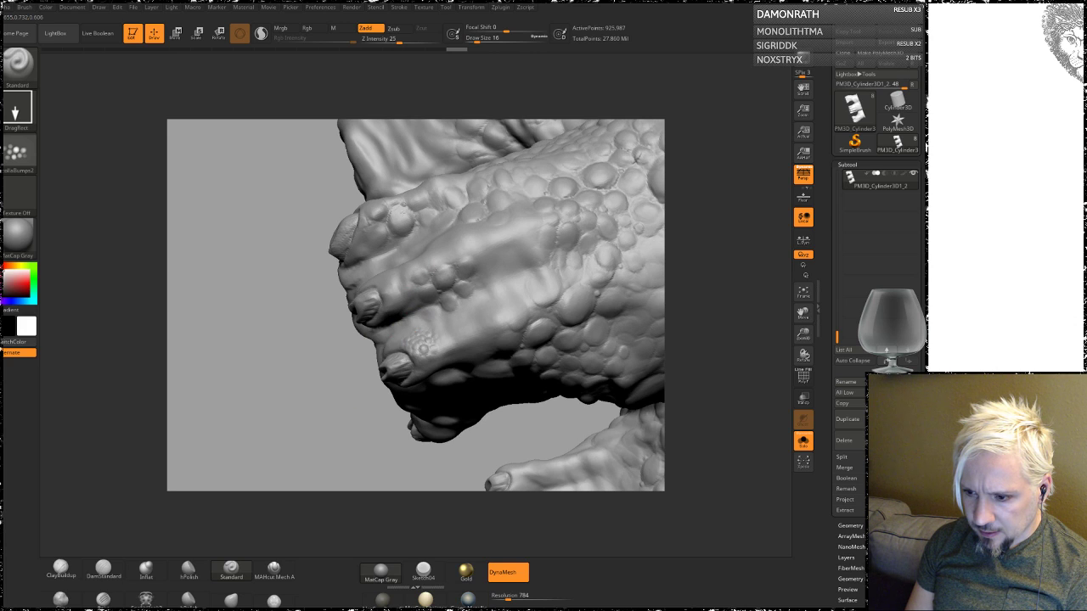
{"action": "left_click_drag", "start_coordinate": [299, 339], "coordinate": [351, 245]}
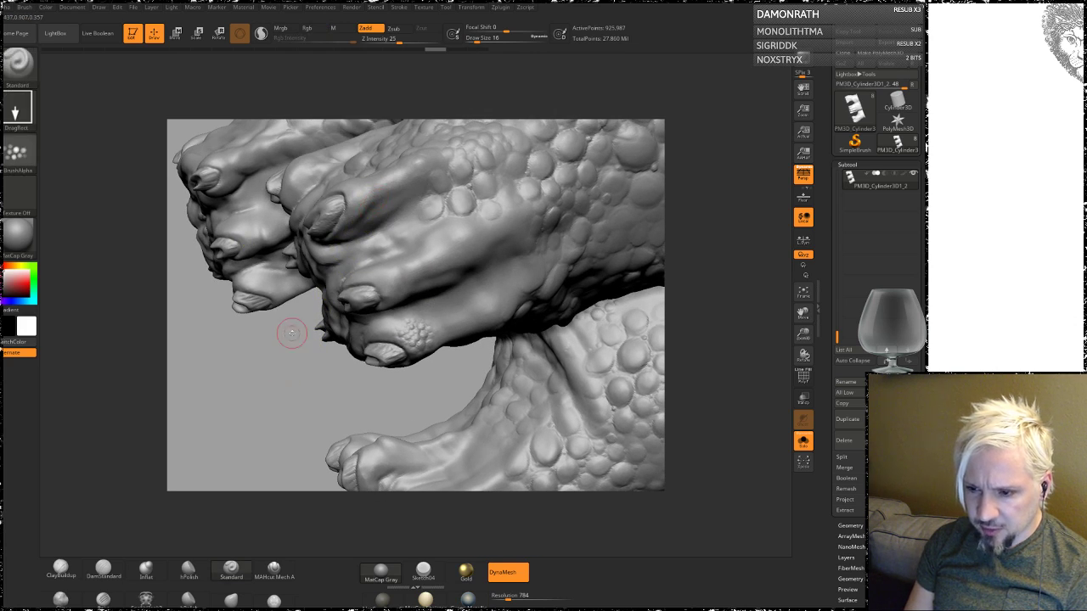
{"action": "left_click_drag", "start_coordinate": [288, 330], "coordinate": [402, 260]}
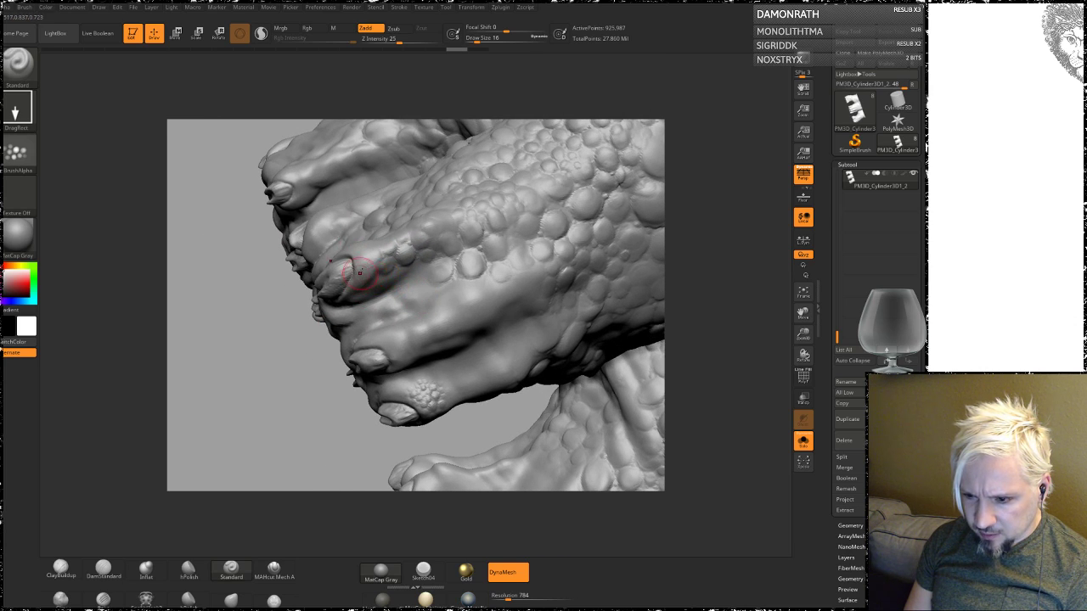
{"action": "left_click_drag", "start_coordinate": [356, 259], "coordinate": [372, 280]}
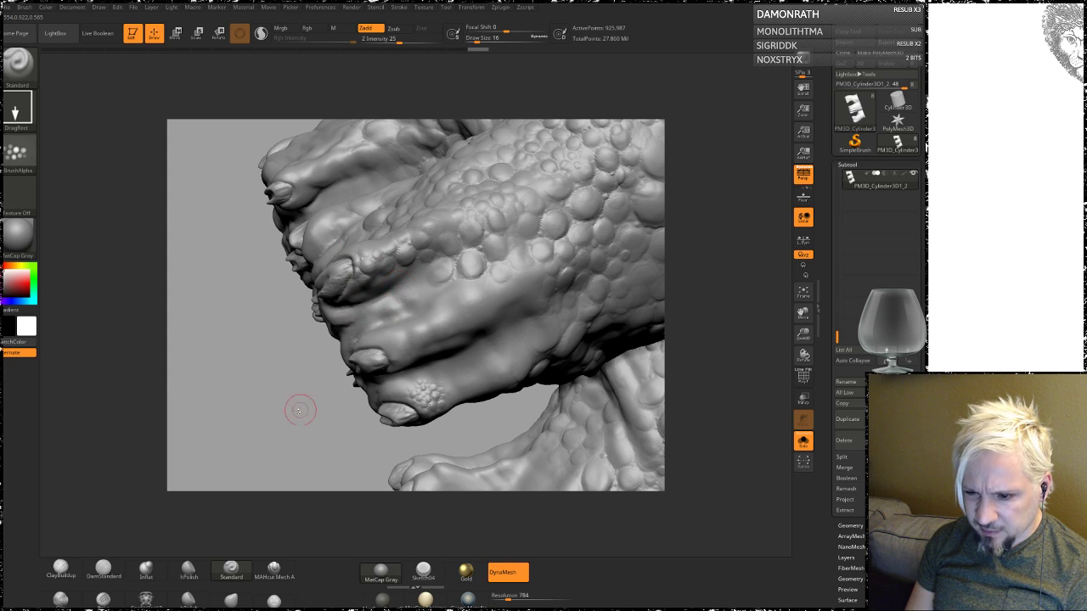
Step: Smooth beside the toenail, add small bumps on the toe top and detail the claw
{"action": "mouse_move", "coordinate": [298, 411]}
{"action": "left_mouse_down"}
{"action": "mouse_move", "coordinate": [294, 377]}
{"action": "mouse_move", "coordinate": [378, 288]}
{"action": "mouse_move", "coordinate": [409, 329]}
{"action": "left_mouse_up"}
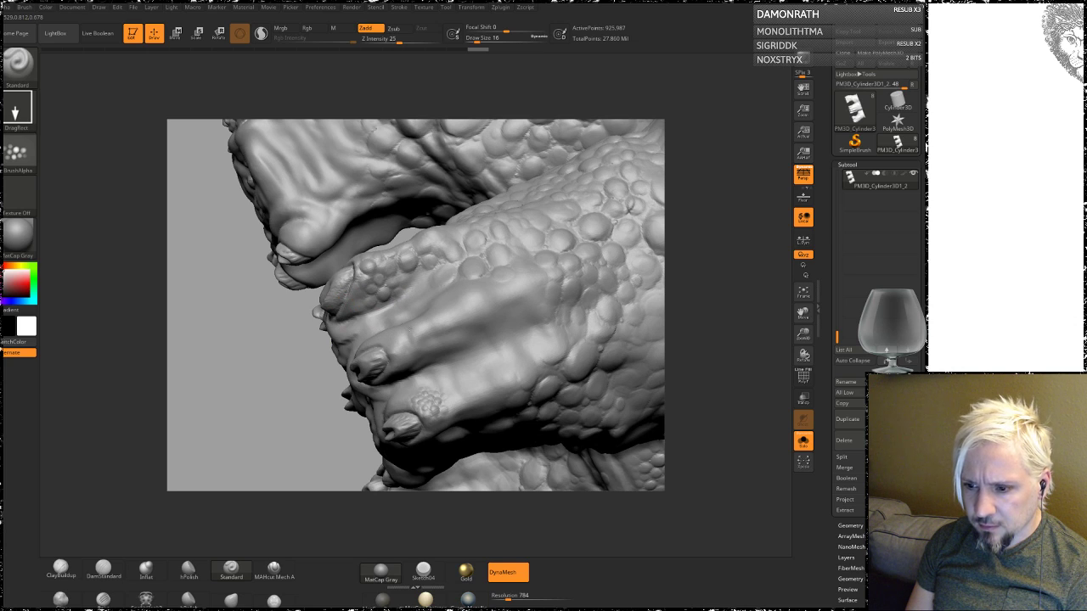
{"action": "left_click_drag", "start_coordinate": [272, 425], "coordinate": [274, 359]}
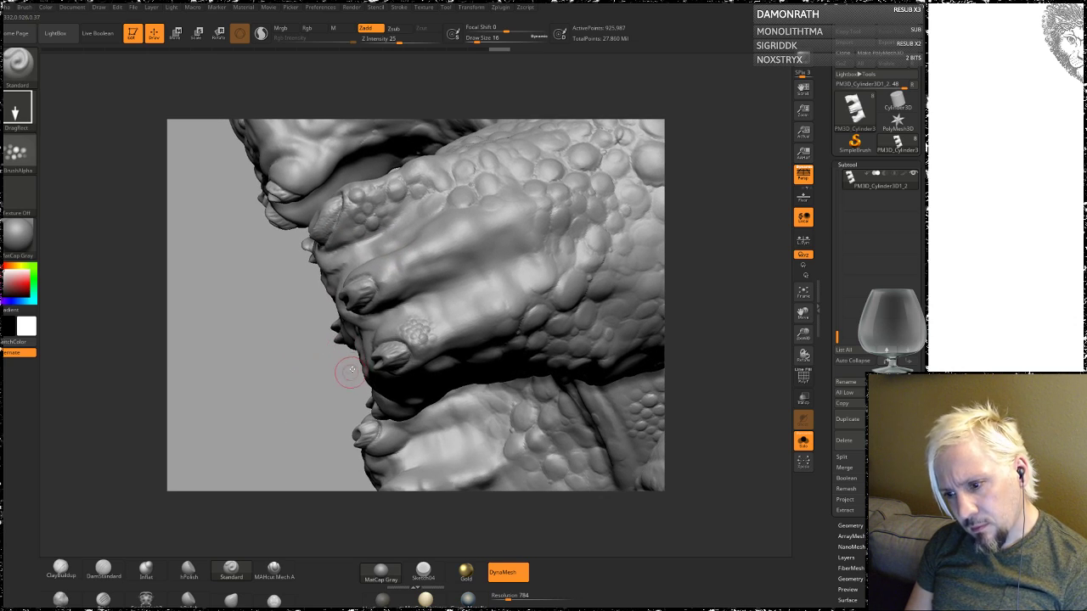
{"action": "left_click_drag", "start_coordinate": [415, 331], "coordinate": [411, 321], "text": "shift"}
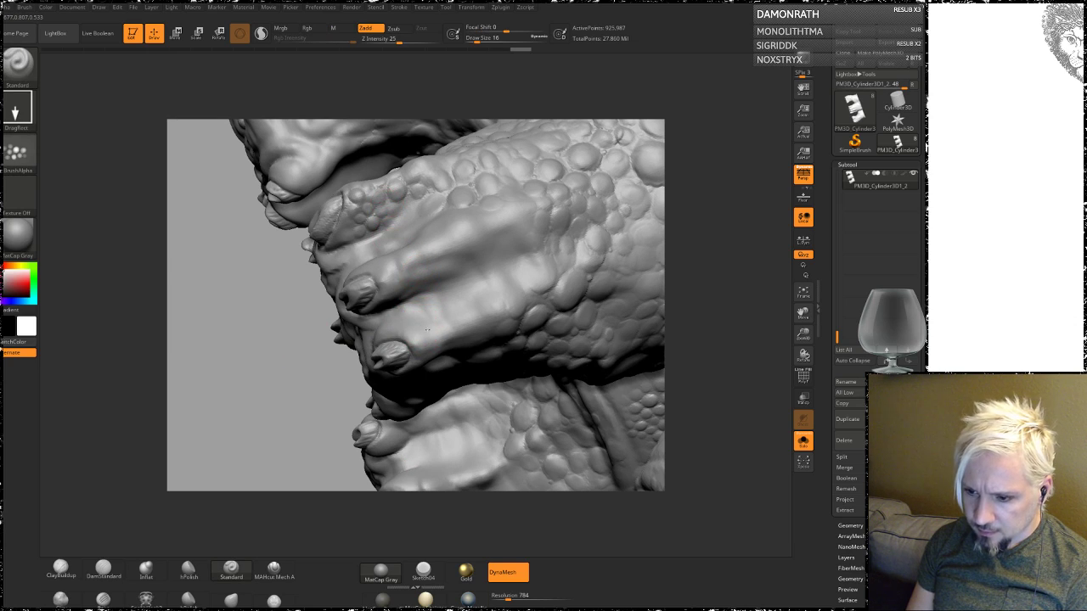
{"action": "mouse_move", "coordinate": [416, 322]}
{"action": "left_mouse_down"}
{"action": "mouse_move", "coordinate": [407, 338]}
{"action": "mouse_move", "coordinate": [436, 316]}
{"action": "left_mouse_up"}
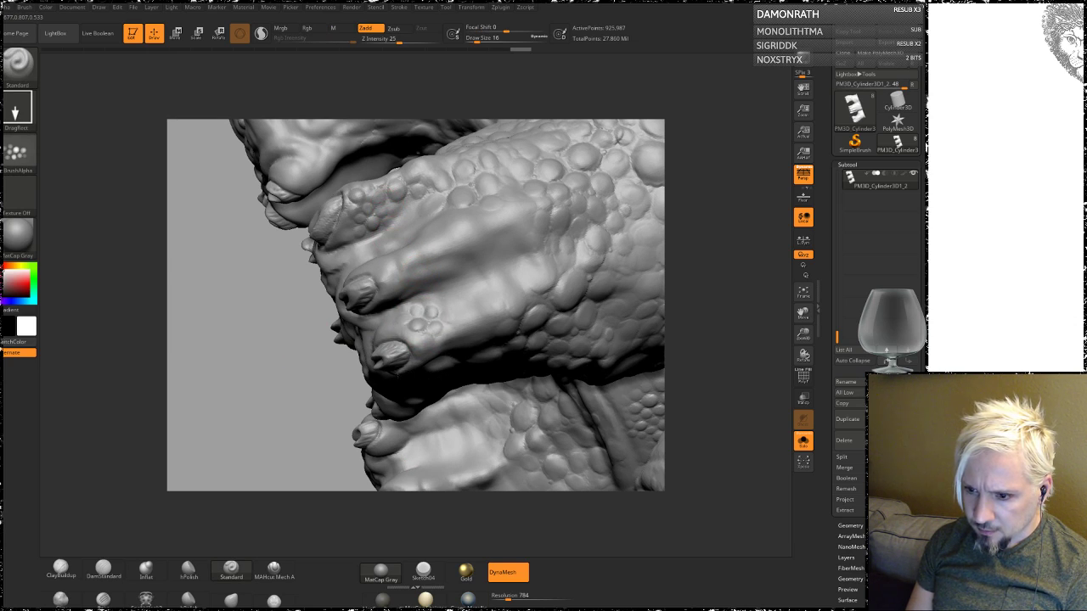
{"action": "left_click_drag", "start_coordinate": [315, 426], "coordinate": [371, 327]}
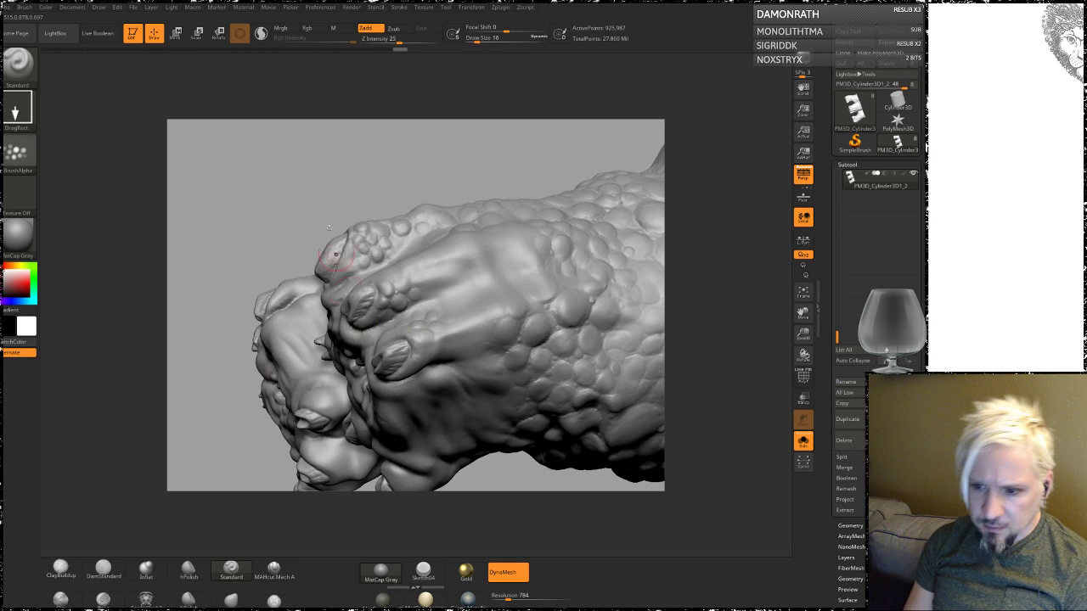
{"action": "mouse_move", "coordinate": [303, 165]}
{"action": "left_mouse_down"}
{"action": "mouse_move", "coordinate": [365, 221]}
{"action": "mouse_move", "coordinate": [339, 266]}
{"action": "left_mouse_up"}
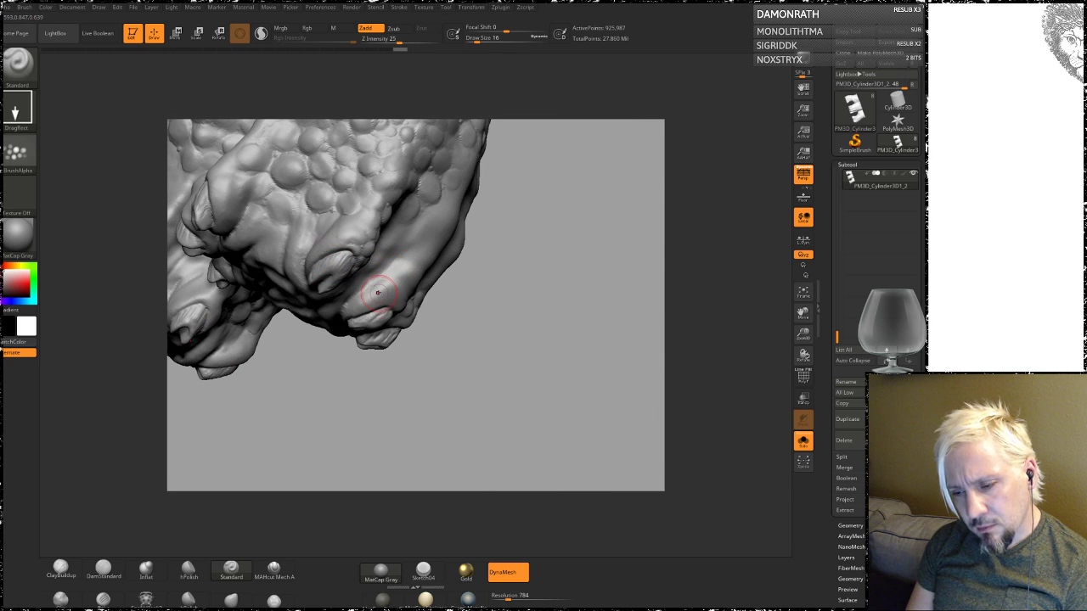
{"action": "left_click_drag", "start_coordinate": [371, 280], "coordinate": [392, 302]}
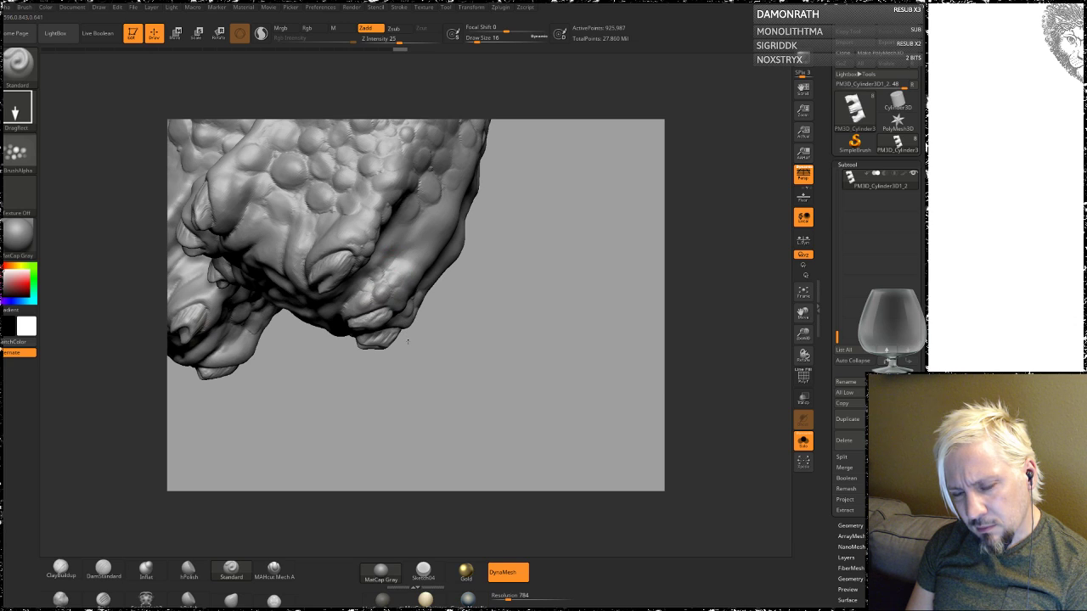
{"action": "mouse_move", "coordinate": [507, 318]}
{"action": "left_mouse_down"}
{"action": "mouse_move", "coordinate": [380, 265]}
{"action": "mouse_move", "coordinate": [399, 234]}
{"action": "mouse_move", "coordinate": [378, 253]}
{"action": "mouse_move", "coordinate": [404, 238]}
{"action": "left_mouse_up"}
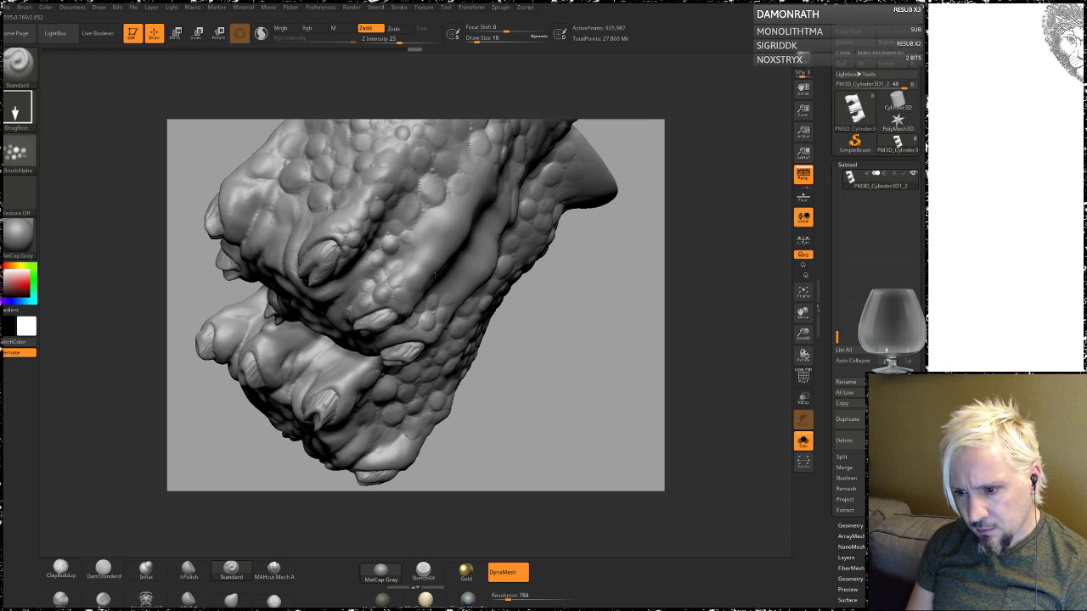
{"action": "left_click_drag", "start_coordinate": [583, 340], "coordinate": [530, 263]}
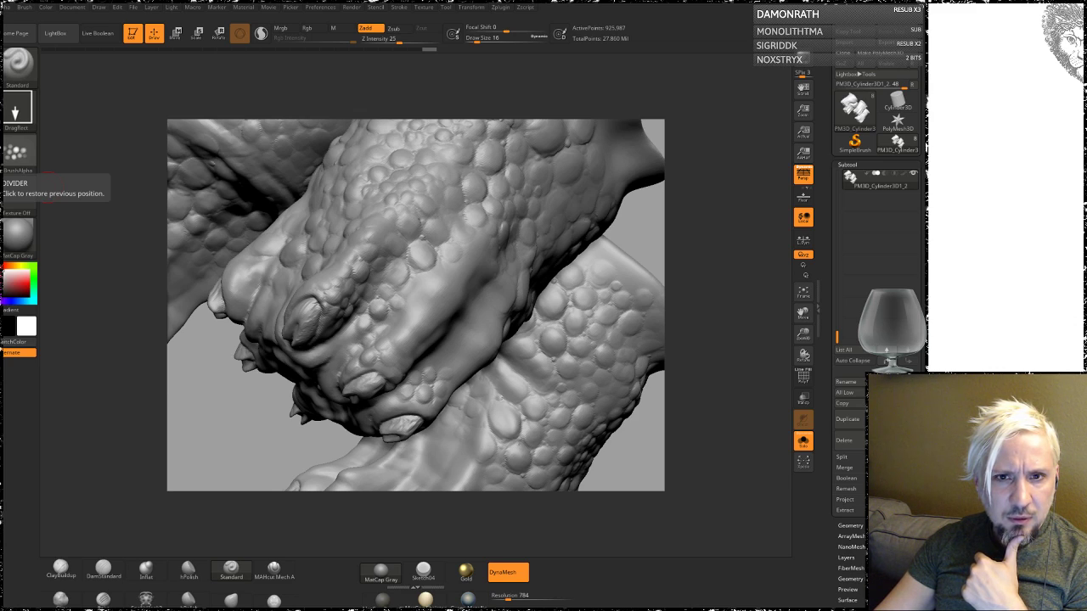
Step: Save the project with Ctrl+S, look over the toes, and undo the last batch of bubble bumps
{"action": "key", "text": "ctrl+s"}
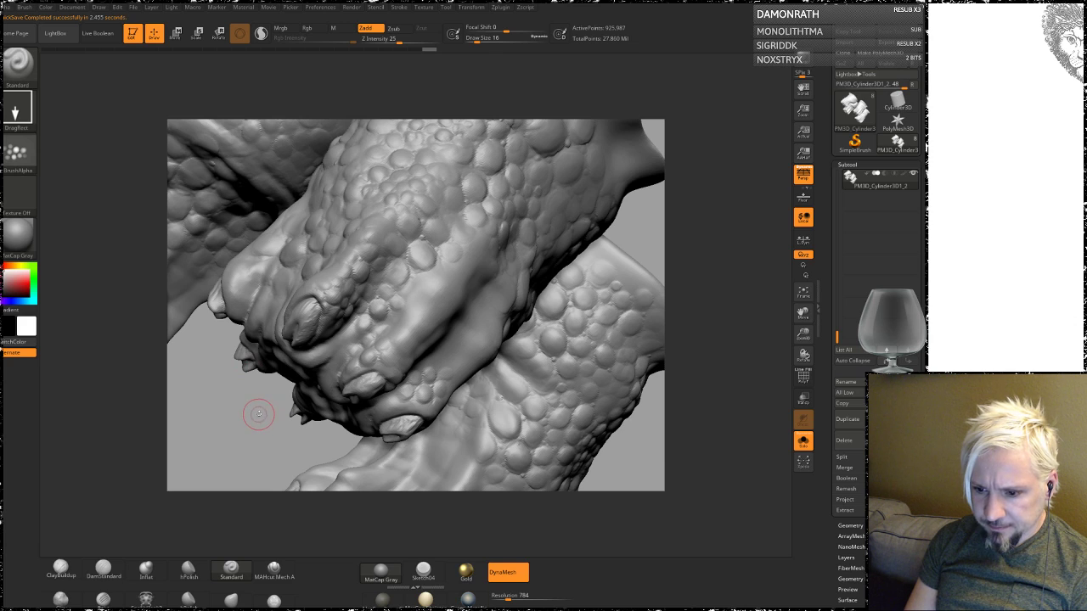
{"action": "left_click_drag", "start_coordinate": [259, 413], "coordinate": [408, 338]}
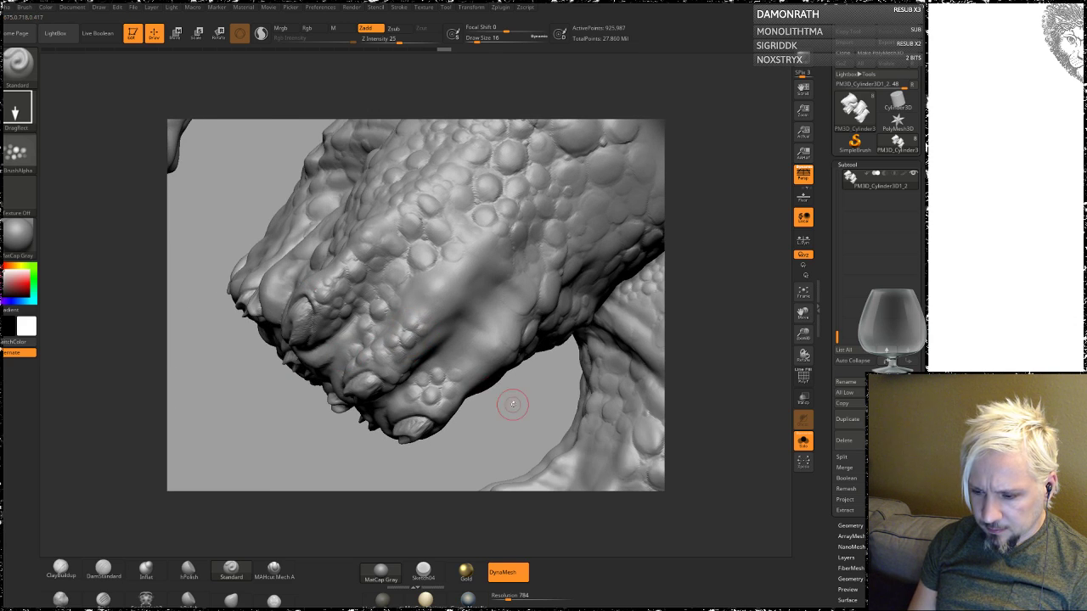
{"action": "mouse_move", "coordinate": [507, 396]}
{"action": "left_mouse_down"}
{"action": "mouse_move", "coordinate": [513, 429]}
{"action": "mouse_move", "coordinate": [461, 359]}
{"action": "left_mouse_up"}
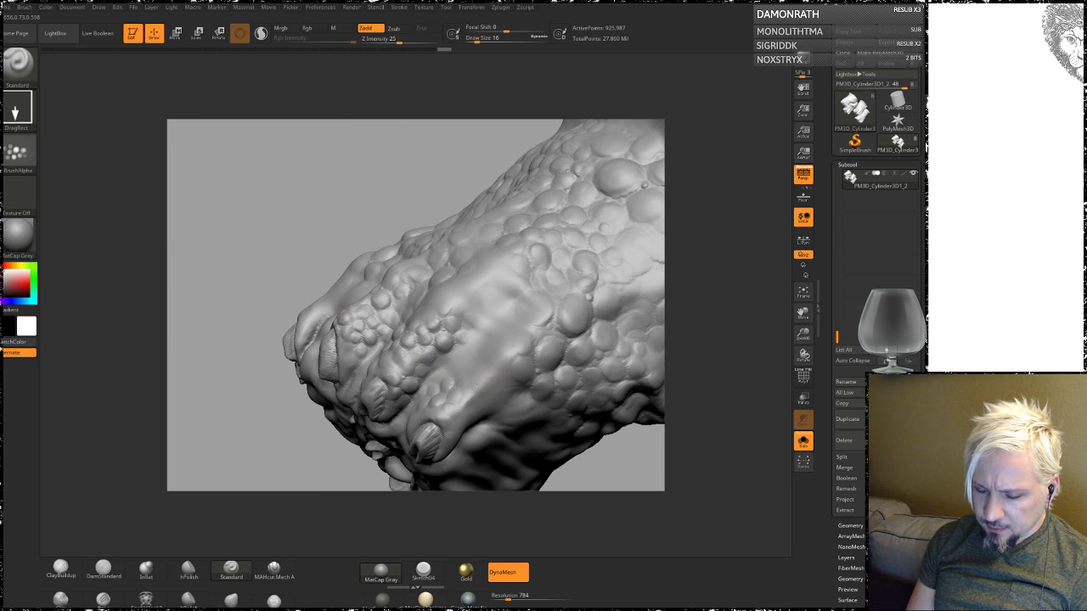
{"action": "mouse_move", "coordinate": [247, 423]}
{"action": "left_mouse_down"}
{"action": "mouse_move", "coordinate": [480, 359]}
{"action": "mouse_move", "coordinate": [454, 334]}
{"action": "left_mouse_up"}
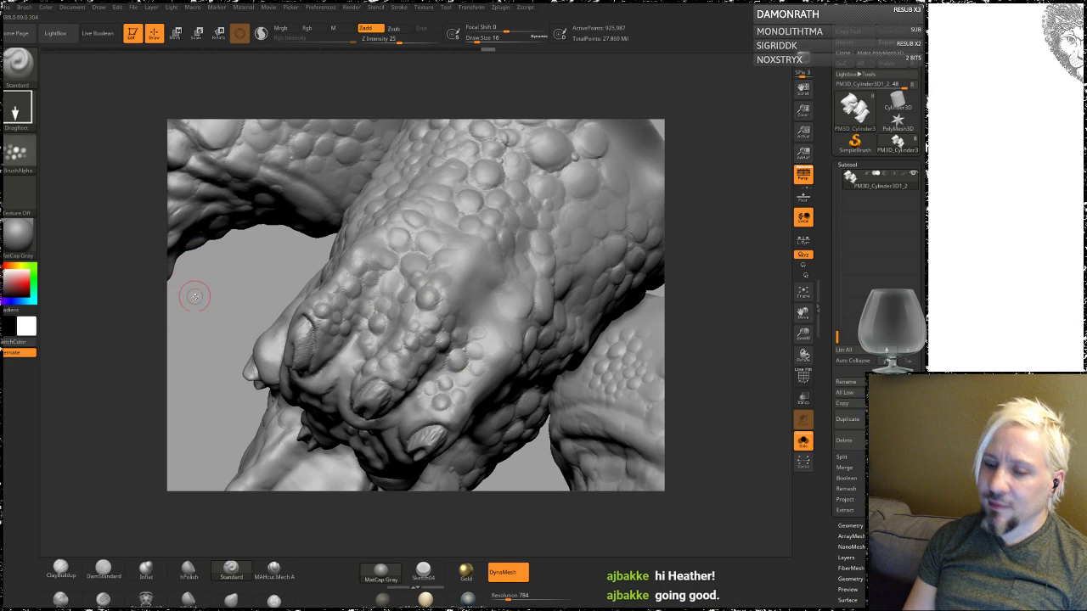
{"action": "mouse_move", "coordinate": [245, 267]}
{"action": "left_mouse_down"}
{"action": "mouse_move", "coordinate": [476, 307]}
{"action": "mouse_move", "coordinate": [509, 251]}
{"action": "left_mouse_up"}
{"action": "key", "text": "ctrl+z"}
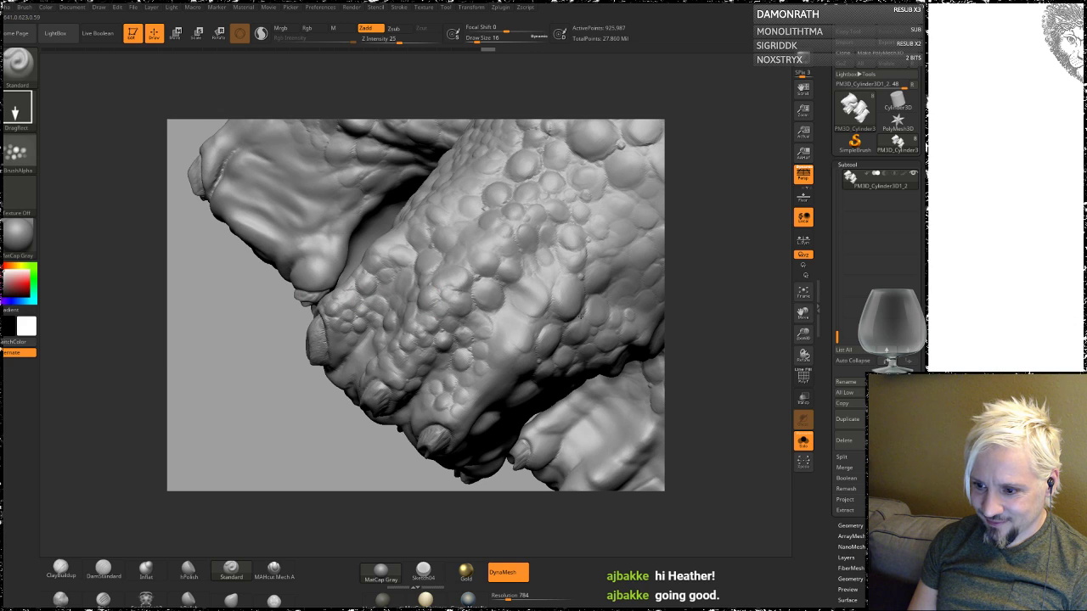
{"action": "mouse_move", "coordinate": [266, 441]}
{"action": "left_mouse_down"}
{"action": "mouse_move", "coordinate": [324, 366]}
{"action": "mouse_move", "coordinate": [340, 285]}
{"action": "left_mouse_up"}
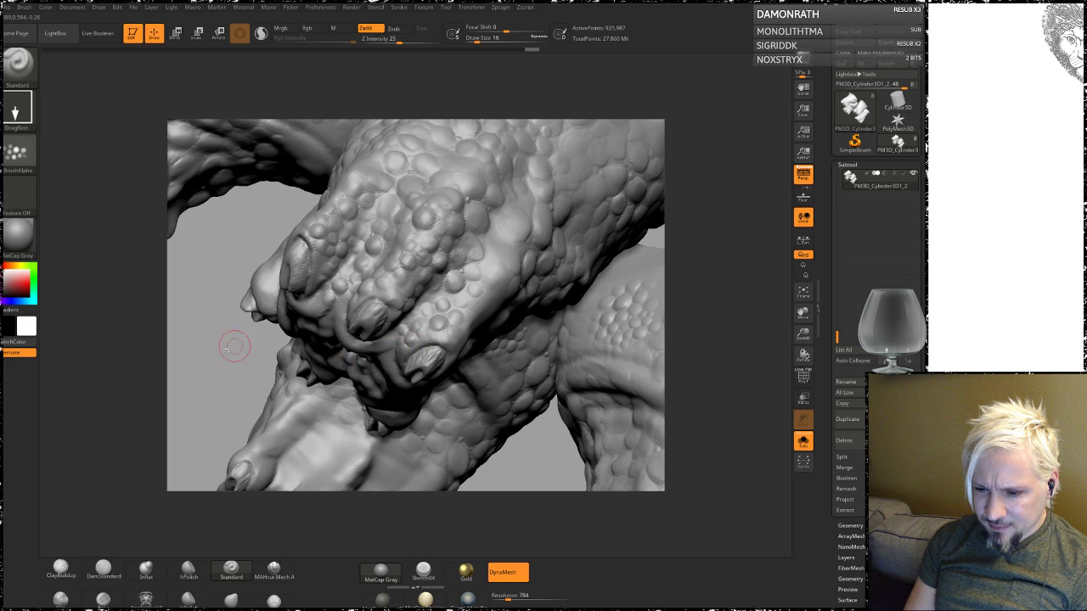
Step: Stamp small bubble bumps across the foot, near the toes and over the smooth top
{"action": "mouse_move", "coordinate": [234, 345]}
{"action": "left_mouse_down"}
{"action": "mouse_move", "coordinate": [338, 409]}
{"action": "mouse_move", "coordinate": [442, 344]}
{"action": "mouse_move", "coordinate": [425, 348]}
{"action": "left_mouse_up"}
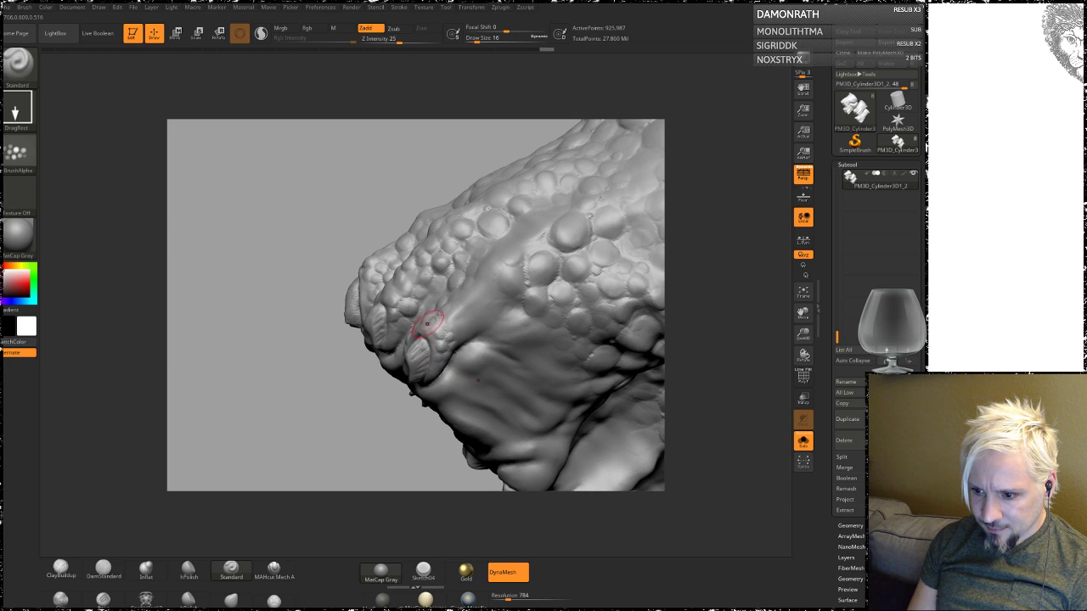
{"action": "mouse_move", "coordinate": [468, 316]}
{"action": "left_mouse_down"}
{"action": "mouse_move", "coordinate": [488, 327]}
{"action": "mouse_move", "coordinate": [480, 335]}
{"action": "left_mouse_up"}
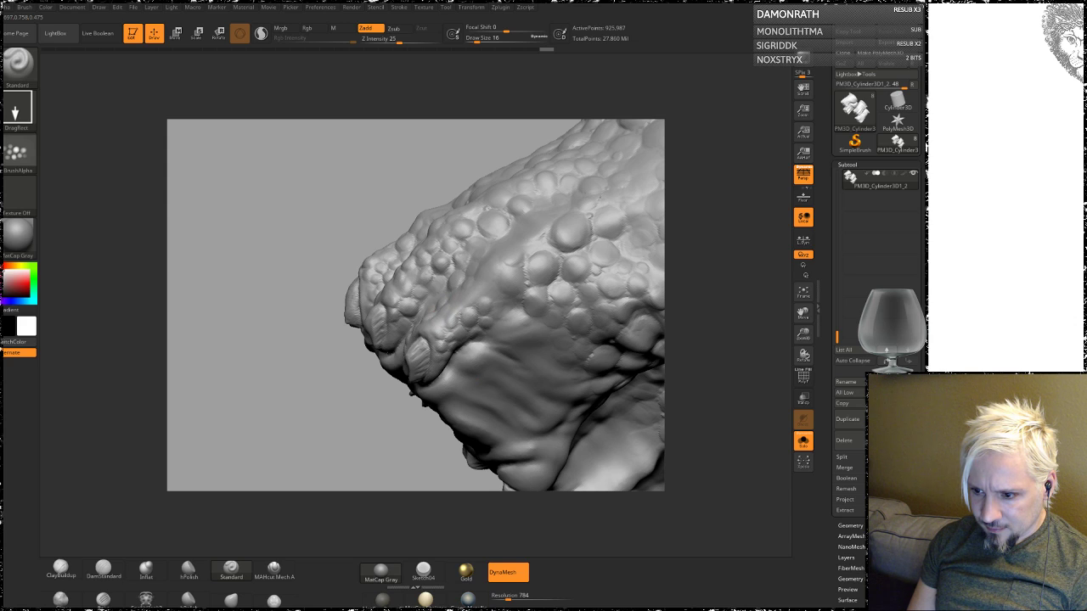
{"action": "left_click_drag", "start_coordinate": [332, 408], "coordinate": [424, 340]}
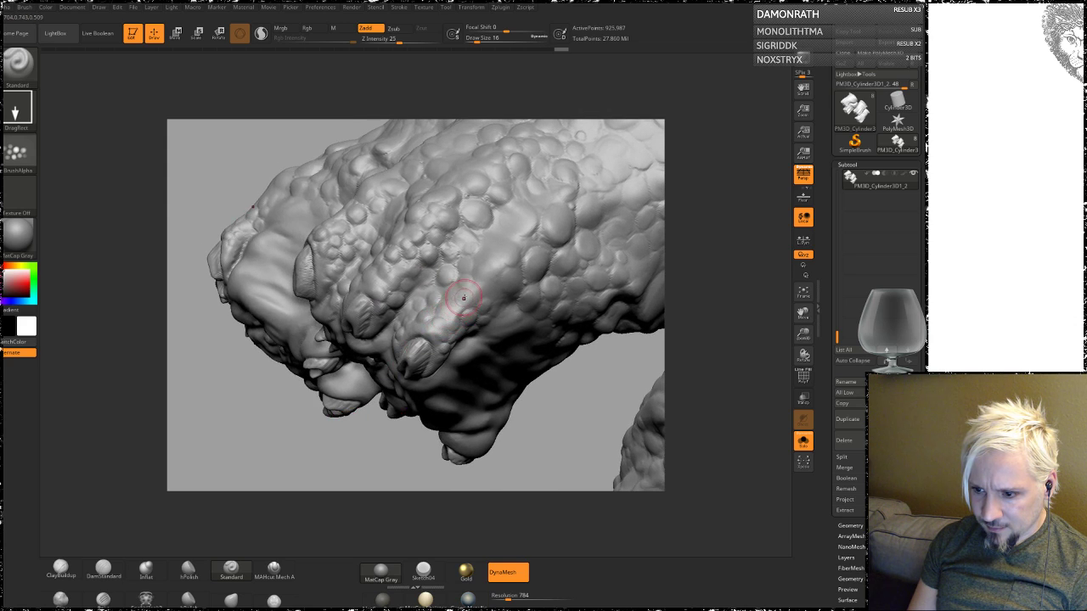
{"action": "left_click_drag", "start_coordinate": [450, 302], "coordinate": [484, 284]}
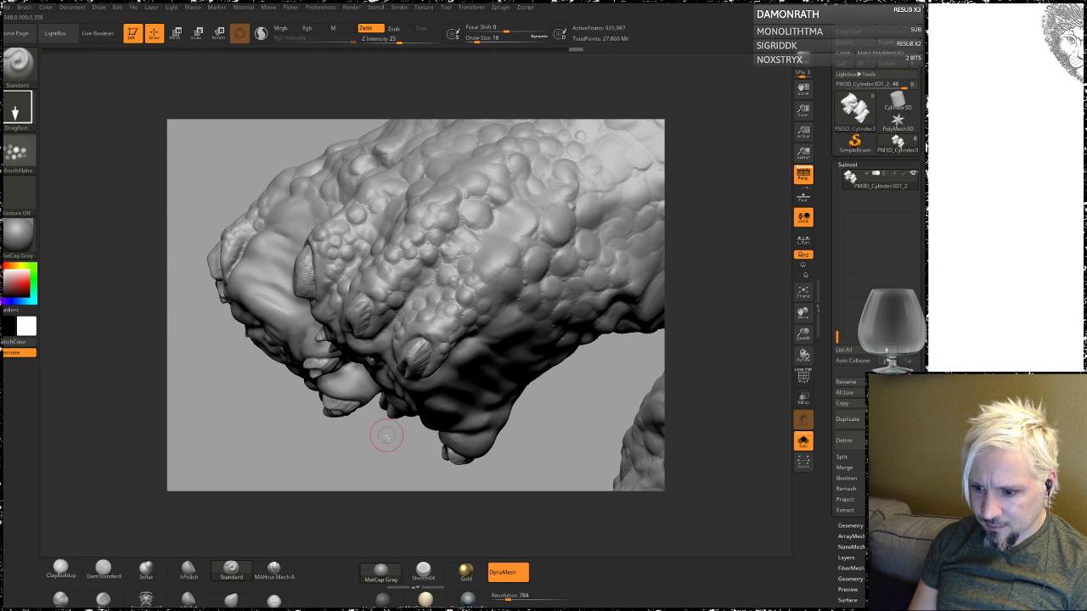
{"action": "mouse_move", "coordinate": [383, 436]}
{"action": "left_mouse_down"}
{"action": "mouse_move", "coordinate": [375, 431]}
{"action": "mouse_move", "coordinate": [486, 334]}
{"action": "mouse_move", "coordinate": [519, 340]}
{"action": "mouse_move", "coordinate": [509, 352]}
{"action": "mouse_move", "coordinate": [525, 357]}
{"action": "left_mouse_up"}
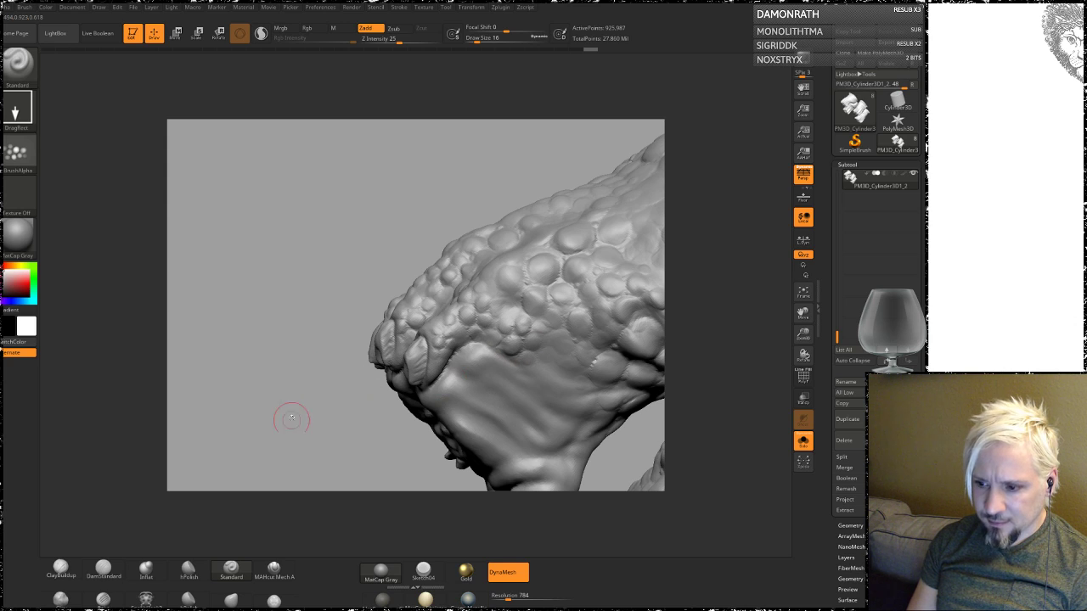
{"action": "mouse_move", "coordinate": [291, 419]}
{"action": "left_mouse_down"}
{"action": "mouse_move", "coordinate": [482, 280]}
{"action": "mouse_move", "coordinate": [476, 263]}
{"action": "mouse_move", "coordinate": [527, 306]}
{"action": "left_mouse_up"}
{"action": "left_click_drag", "start_coordinate": [510, 255], "coordinate": [535, 271]}
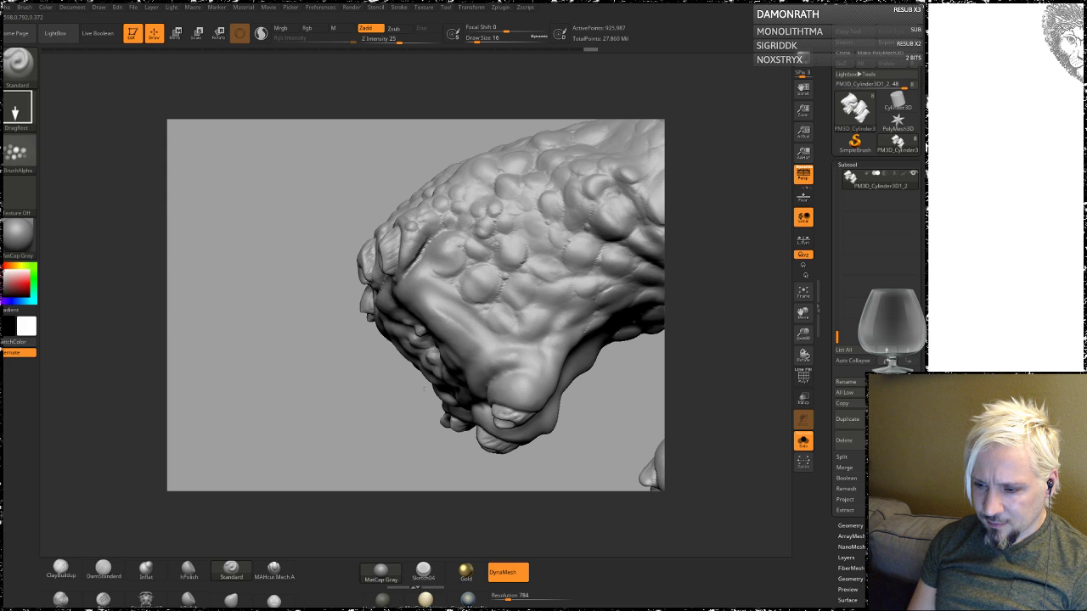
{"action": "mouse_move", "coordinate": [374, 424]}
{"action": "left_mouse_down"}
{"action": "mouse_move", "coordinate": [359, 413]}
{"action": "mouse_move", "coordinate": [347, 433]}
{"action": "mouse_move", "coordinate": [373, 420]}
{"action": "left_mouse_up"}
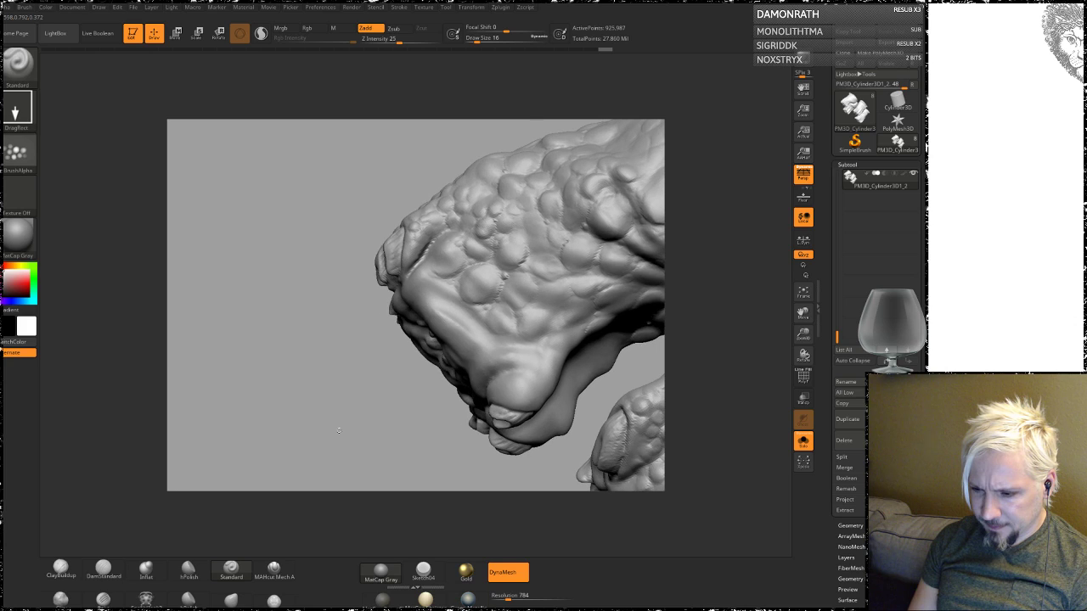
Step: Dab individual small bumps near the toe front, undoing one, then stroke more onto the lower foot
{"action": "left_click", "coordinate": [535, 363]}
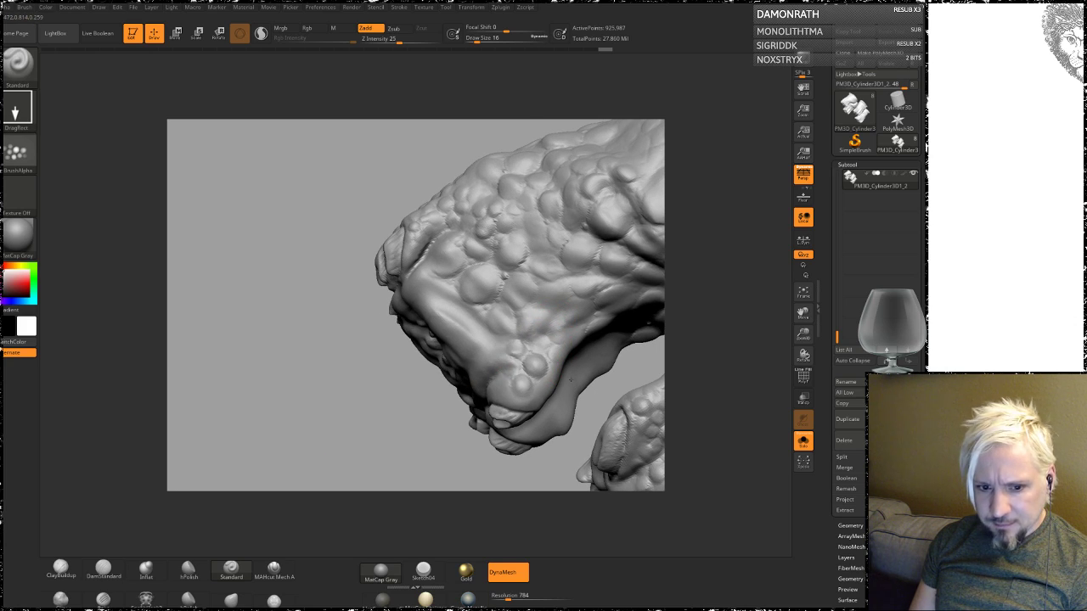
{"action": "left_click_drag", "start_coordinate": [334, 388], "coordinate": [444, 303]}
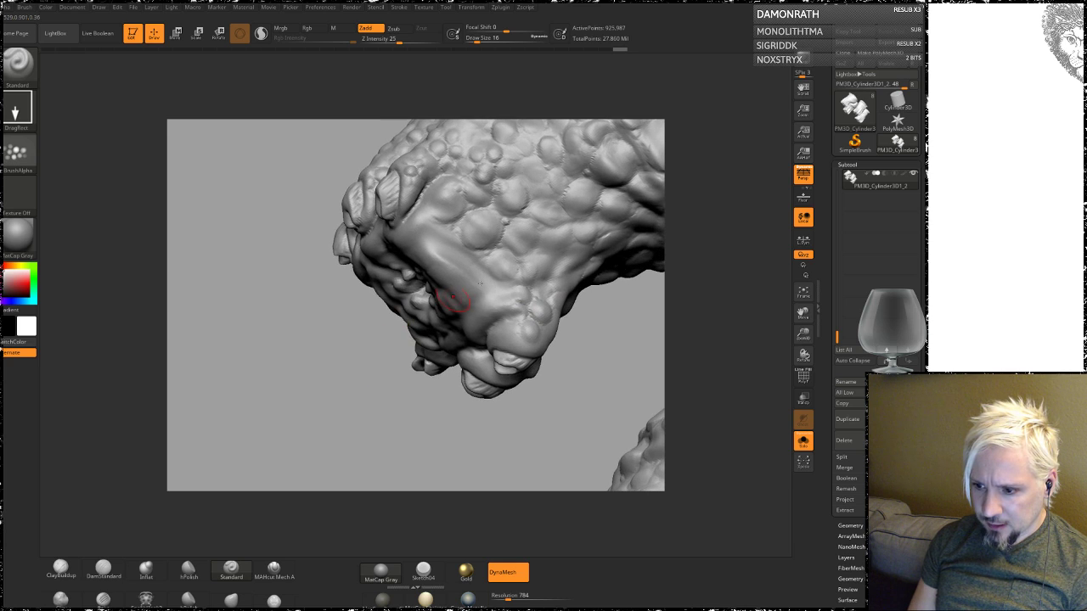
{"action": "left_click", "coordinate": [492, 291]}
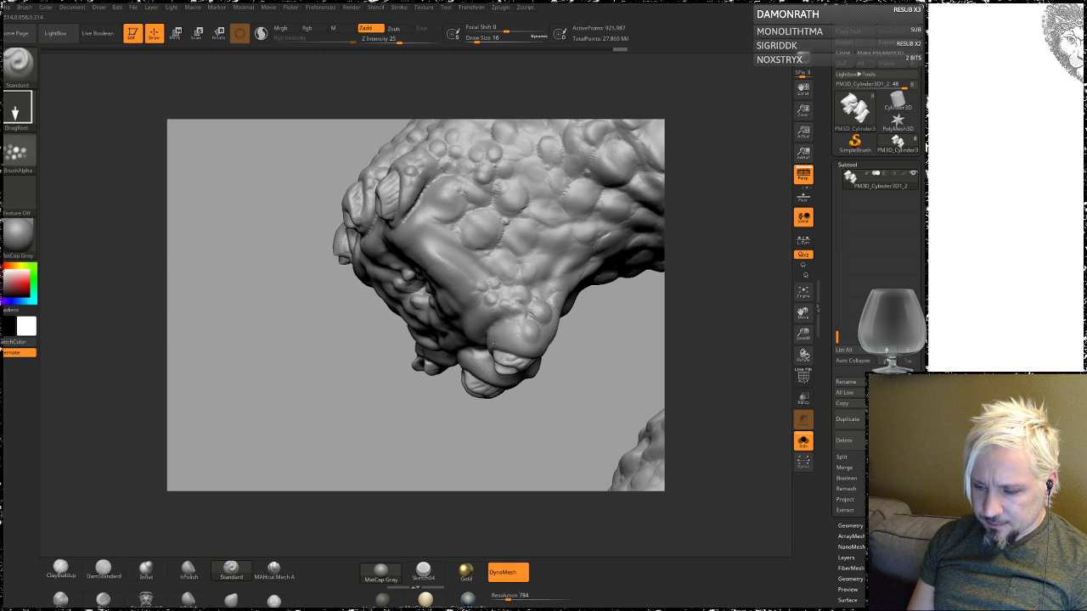
{"action": "left_click_drag", "start_coordinate": [415, 428], "coordinate": [430, 342]}
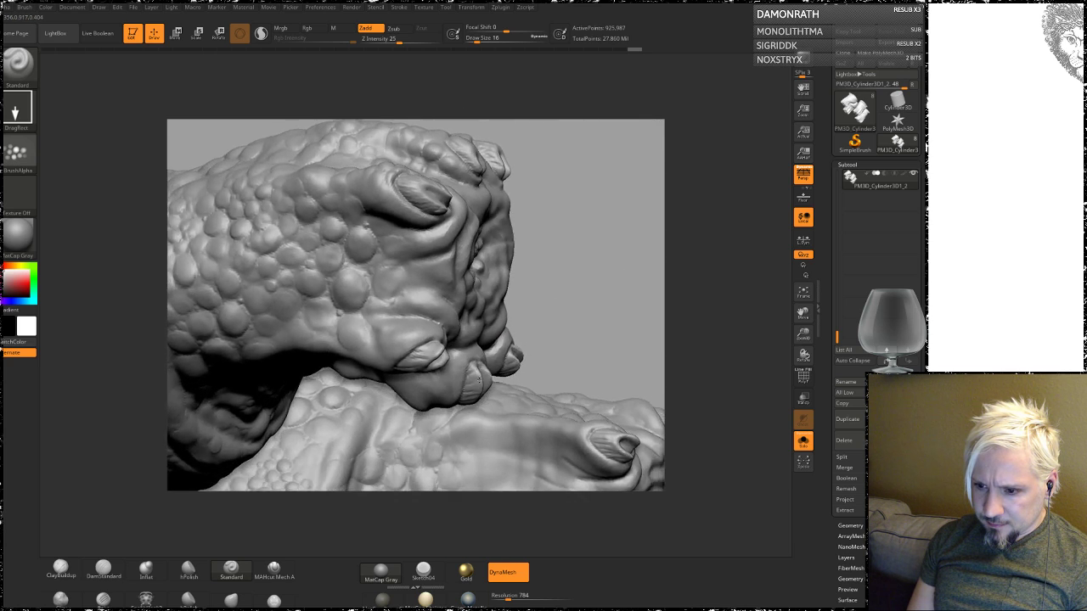
{"action": "left_click", "coordinate": [439, 322]}
{"action": "left_click", "coordinate": [425, 315]}
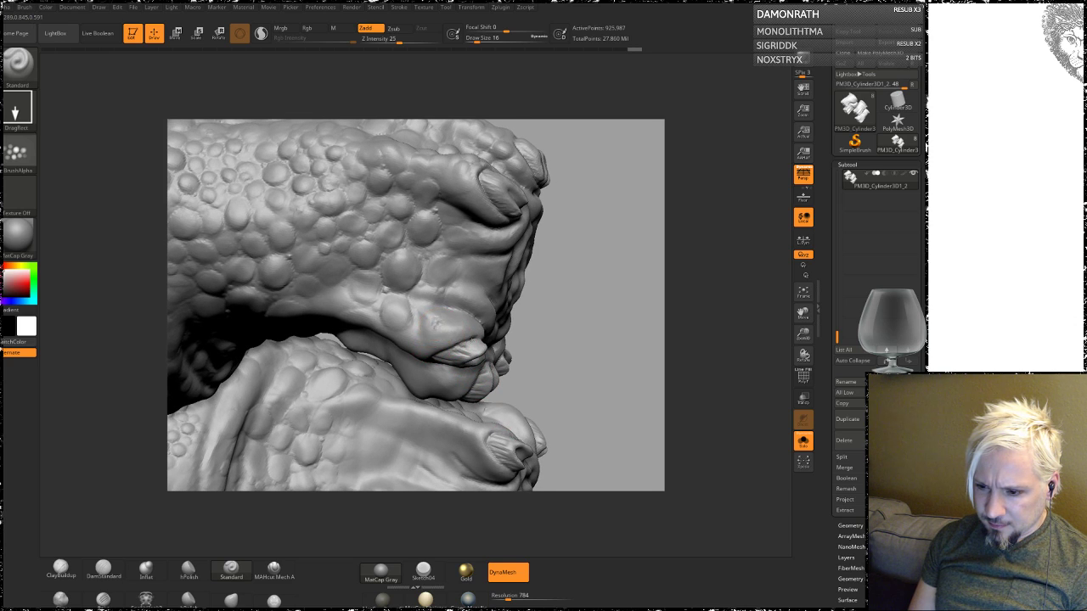
{"action": "key", "text": "ctrl+z"}
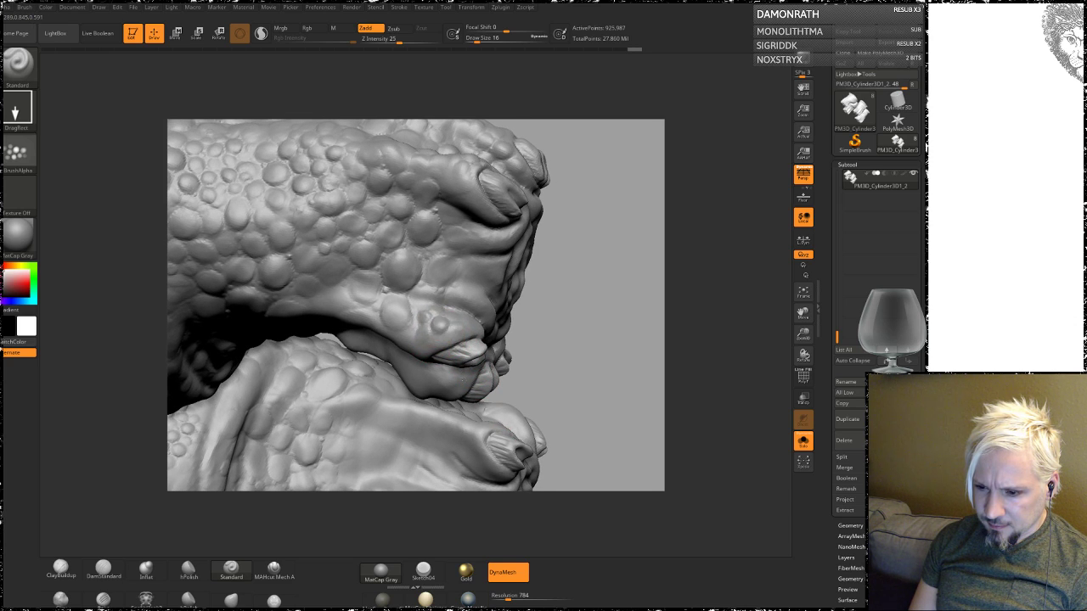
{"action": "mouse_move", "coordinate": [562, 282]}
{"action": "left_mouse_down"}
{"action": "mouse_move", "coordinate": [568, 199]}
{"action": "mouse_move", "coordinate": [549, 232]}
{"action": "left_mouse_up"}
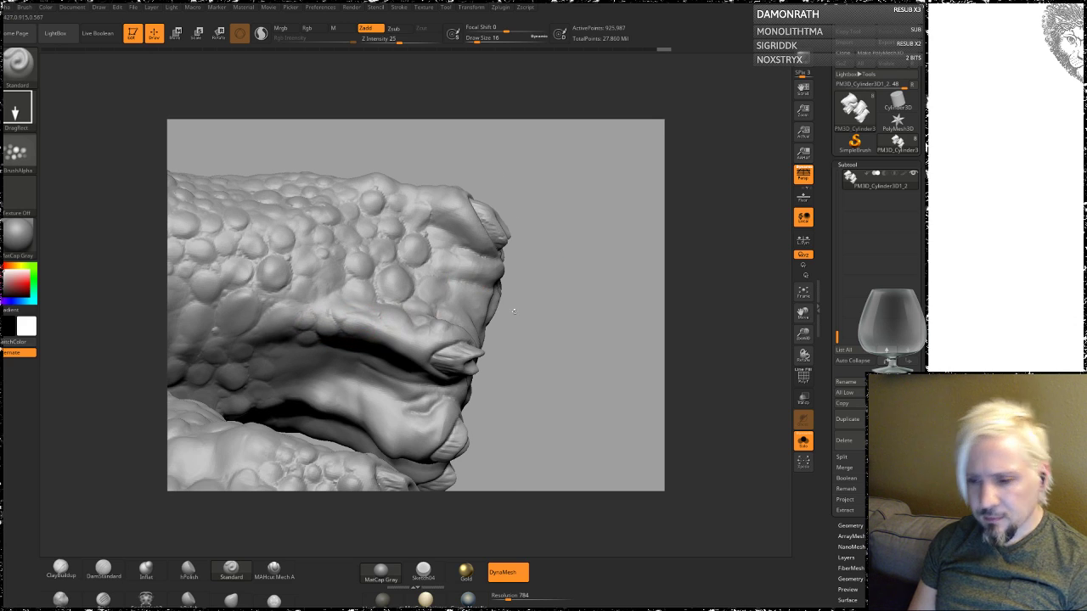
{"action": "mouse_move", "coordinate": [546, 375]}
{"action": "left_mouse_down", "text": "alt"}
{"action": "mouse_move", "coordinate": [547, 291]}
{"action": "mouse_move", "coordinate": [331, 306]}
{"action": "mouse_move", "coordinate": [314, 284]}
{"action": "mouse_move", "coordinate": [318, 310]}
{"action": "left_mouse_up", "text": "alt"}
{"action": "mouse_move", "coordinate": [305, 272]}
{"action": "left_mouse_down"}
{"action": "mouse_move", "coordinate": [314, 323]}
{"action": "mouse_move", "coordinate": [306, 289]}
{"action": "mouse_move", "coordinate": [365, 272]}
{"action": "left_mouse_up"}
{"action": "left_click_drag", "start_coordinate": [348, 315], "coordinate": [365, 267]}
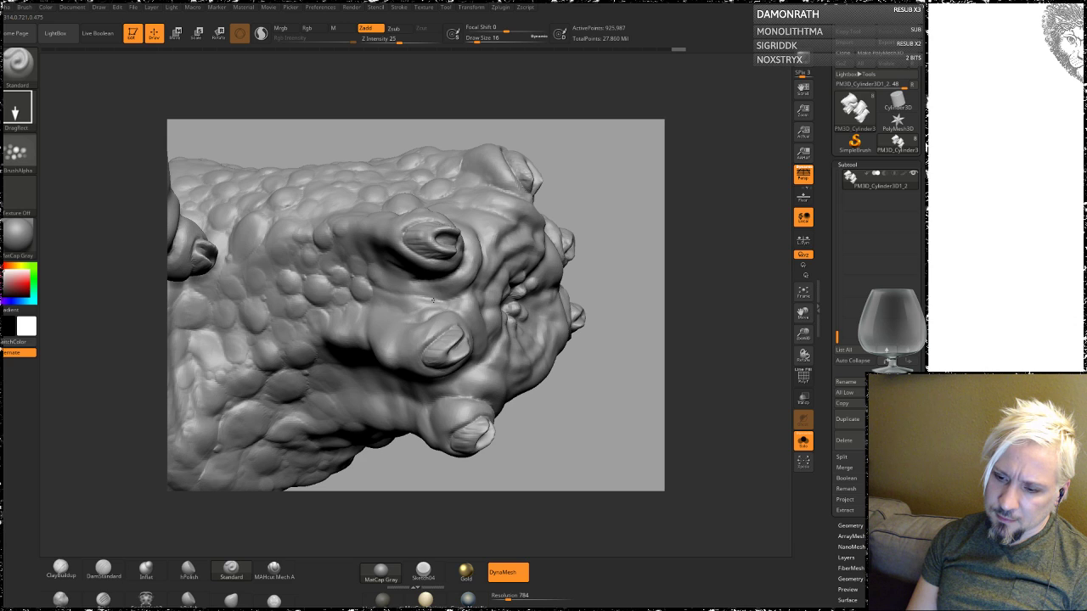
Step: Enlarge and define the bumps near the toes, ending on a wider view of the feet
{"action": "left_click_drag", "start_coordinate": [619, 249], "coordinate": [620, 164], "text": "alt"}
{"action": "mouse_move", "coordinate": [595, 273]}
{"action": "left_mouse_down"}
{"action": "mouse_move", "coordinate": [589, 260]}
{"action": "mouse_move", "coordinate": [342, 308]}
{"action": "mouse_move", "coordinate": [354, 265]}
{"action": "mouse_move", "coordinate": [373, 281]}
{"action": "mouse_move", "coordinate": [348, 293]}
{"action": "mouse_move", "coordinate": [352, 251]}
{"action": "left_mouse_up"}
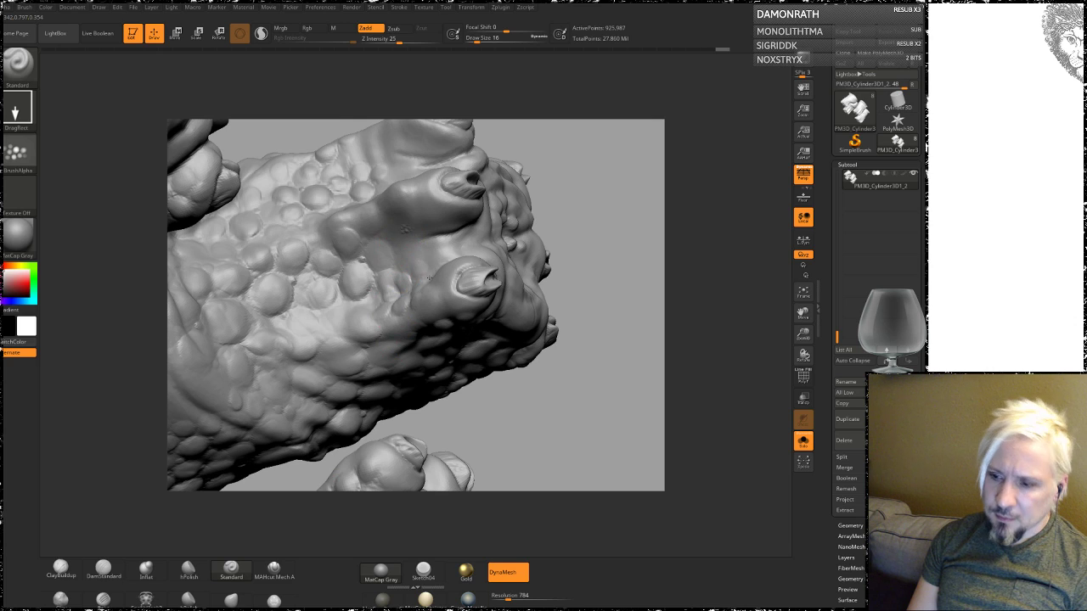
{"action": "left_click_drag", "start_coordinate": [594, 199], "coordinate": [464, 273]}
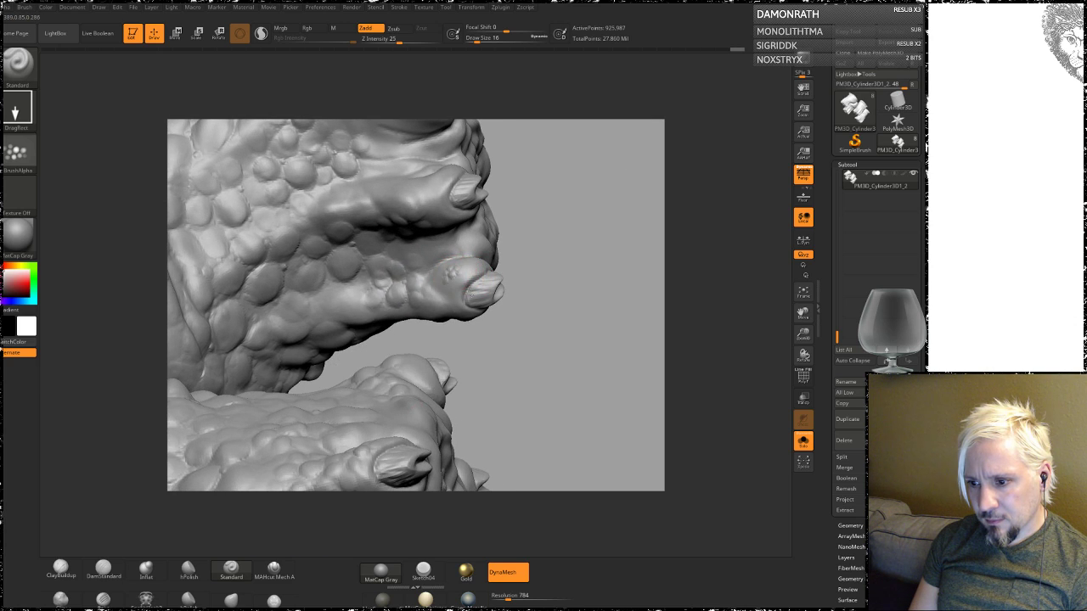
{"action": "left_click_drag", "start_coordinate": [573, 267], "coordinate": [513, 248]}
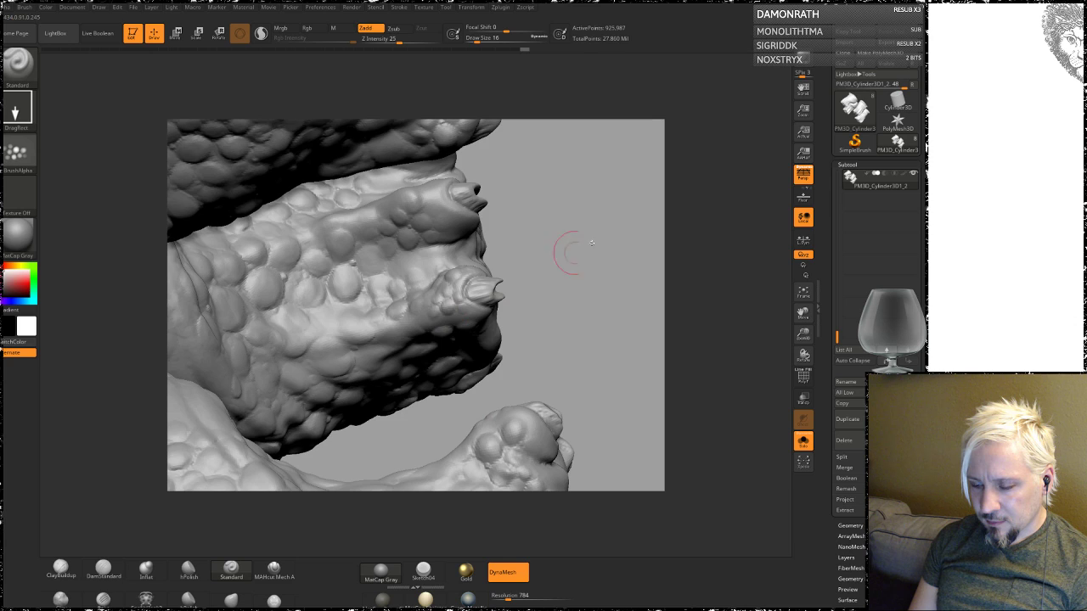
{"action": "left_click_drag", "start_coordinate": [565, 250], "coordinate": [468, 308]}
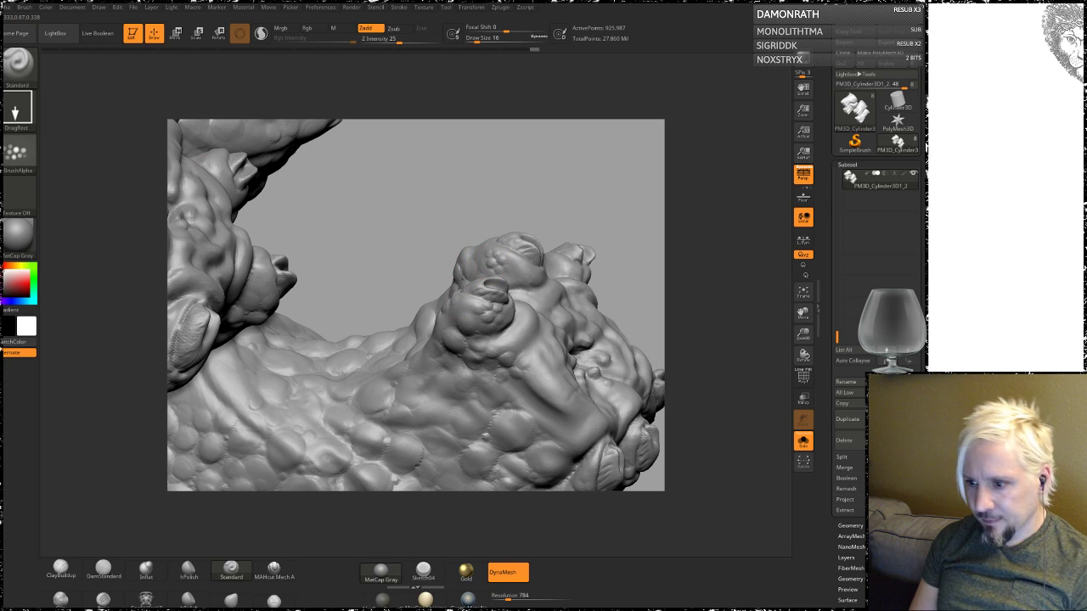
{"action": "left_click_drag", "start_coordinate": [511, 174], "coordinate": [461, 303]}
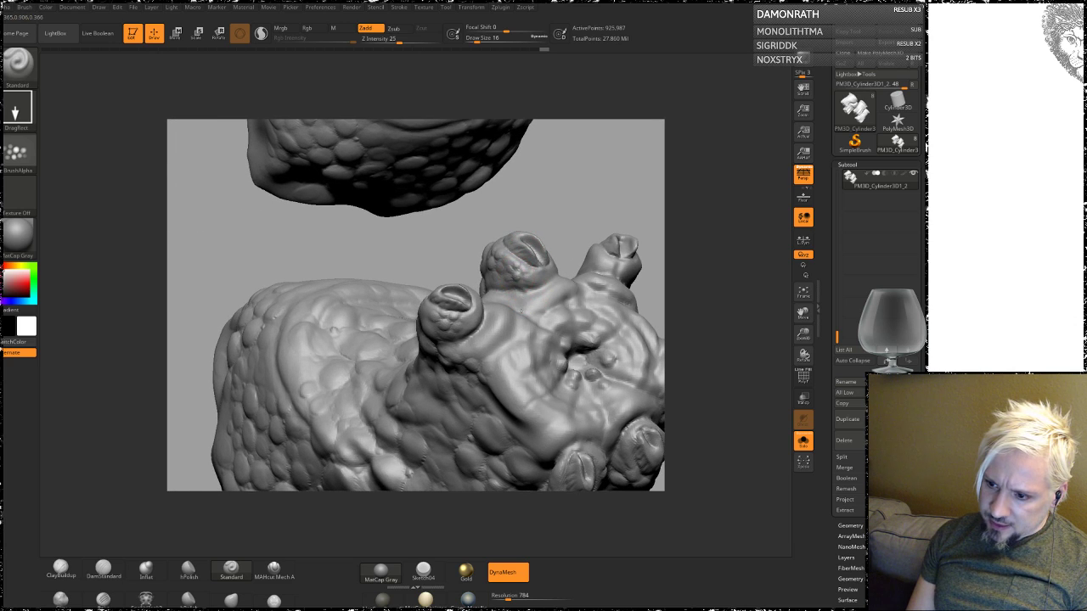
{"action": "left_click_drag", "start_coordinate": [463, 302], "coordinate": [522, 268]}
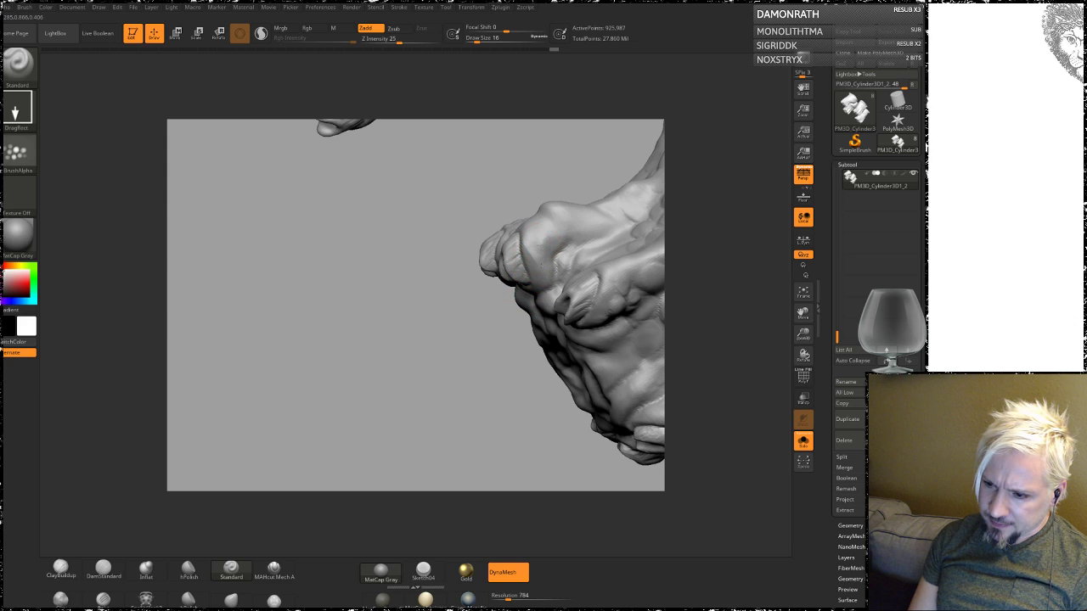
{"action": "left_click_drag", "start_coordinate": [540, 240], "coordinate": [560, 245]}
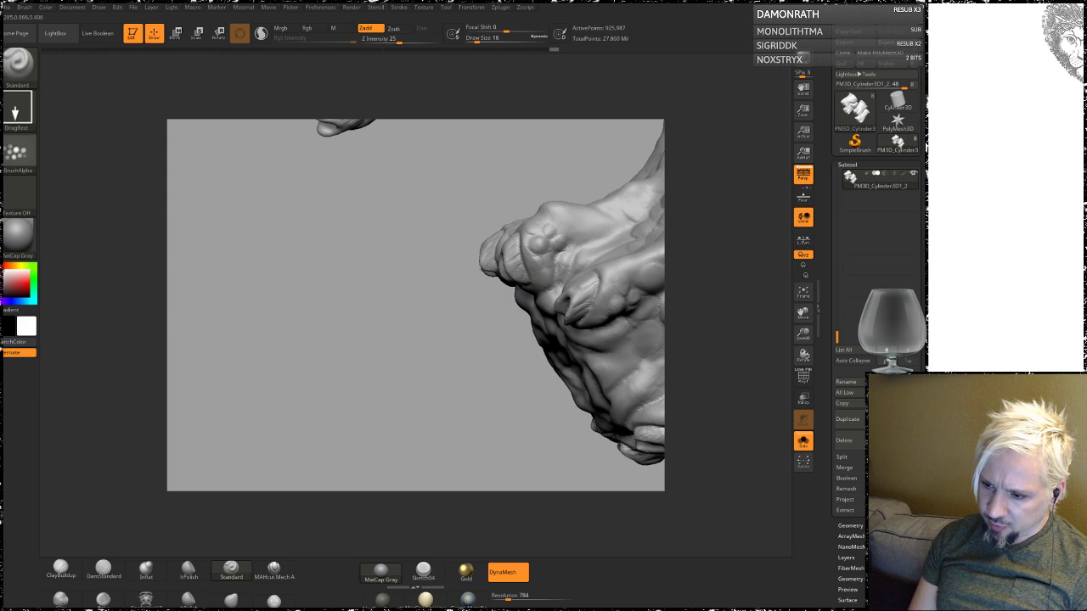
{"action": "mouse_move", "coordinate": [533, 166]}
{"action": "left_mouse_down"}
{"action": "mouse_move", "coordinate": [522, 210]}
{"action": "mouse_move", "coordinate": [544, 191]}
{"action": "mouse_move", "coordinate": [515, 212]}
{"action": "left_mouse_up"}
{"action": "mouse_move", "coordinate": [411, 352]}
{"action": "left_mouse_down"}
{"action": "mouse_move", "coordinate": [383, 364]}
{"action": "mouse_move", "coordinate": [400, 388]}
{"action": "mouse_move", "coordinate": [456, 396]}
{"action": "mouse_move", "coordinate": [415, 340]}
{"action": "mouse_move", "coordinate": [509, 352]}
{"action": "left_mouse_up"}
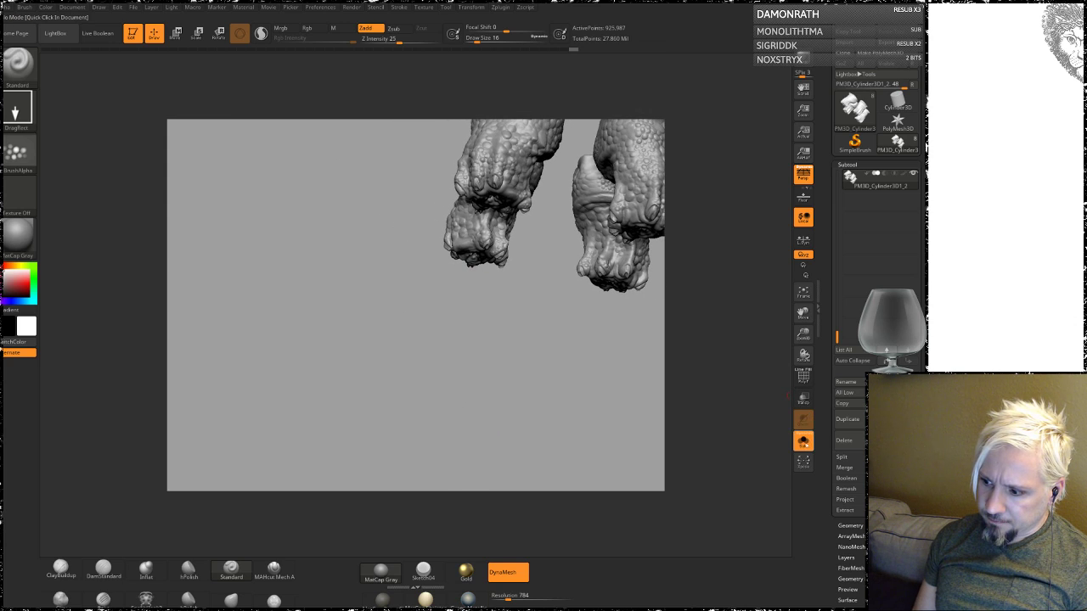
Step: Turn Solo off with Alt+S to show the whole creature and orbit to a frontal view
{"action": "key", "text": "alt+s"}
{"action": "key", "text": "alt+s"}
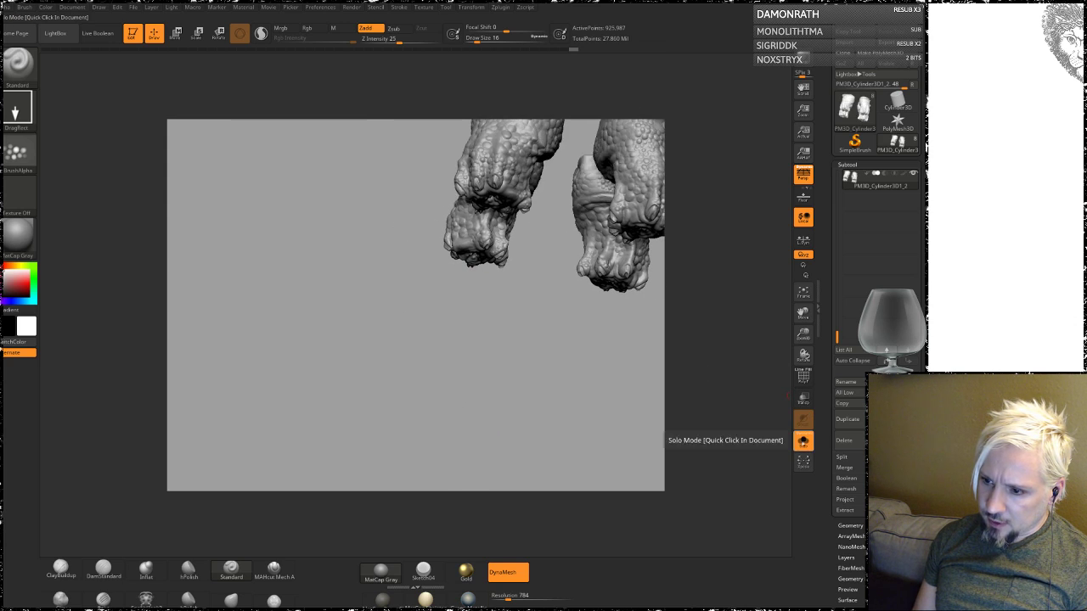
{"action": "key", "text": "alt+s"}
{"action": "mouse_move", "coordinate": [522, 373]}
{"action": "left_mouse_down"}
{"action": "mouse_move", "coordinate": [563, 396]}
{"action": "mouse_move", "coordinate": [529, 322]}
{"action": "mouse_move", "coordinate": [575, 287]}
{"action": "mouse_move", "coordinate": [613, 398]}
{"action": "mouse_move", "coordinate": [589, 432]}
{"action": "mouse_move", "coordinate": [593, 283]}
{"action": "mouse_move", "coordinate": [569, 247]}
{"action": "left_mouse_up"}
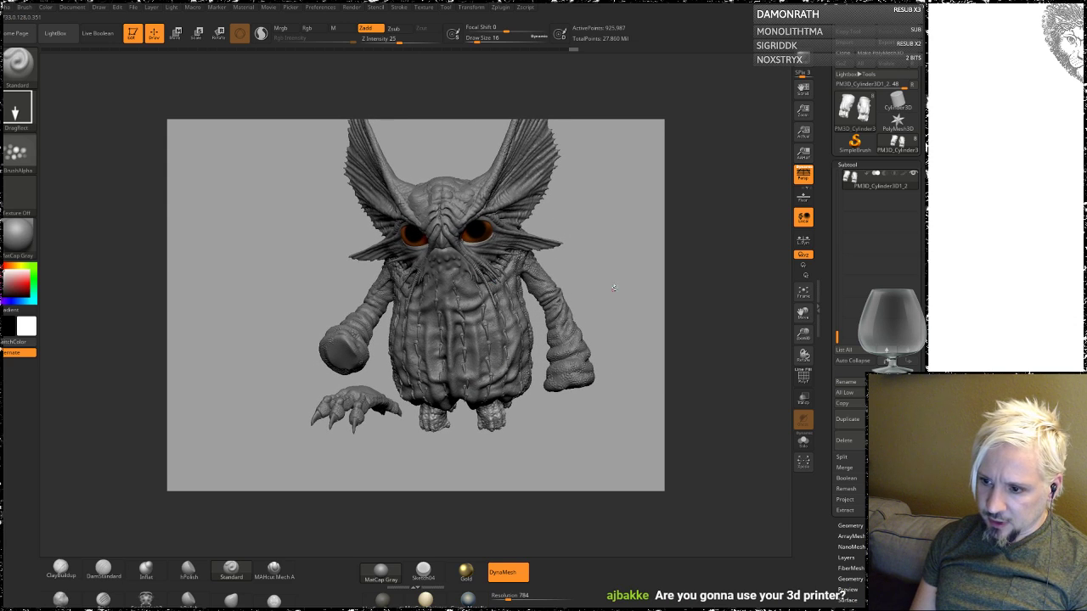
{"action": "mouse_move", "coordinate": [614, 288]}
{"action": "left_mouse_down"}
{"action": "mouse_move", "coordinate": [603, 280]}
{"action": "mouse_move", "coordinate": [614, 275]}
{"action": "mouse_move", "coordinate": [575, 265]}
{"action": "left_mouse_up"}
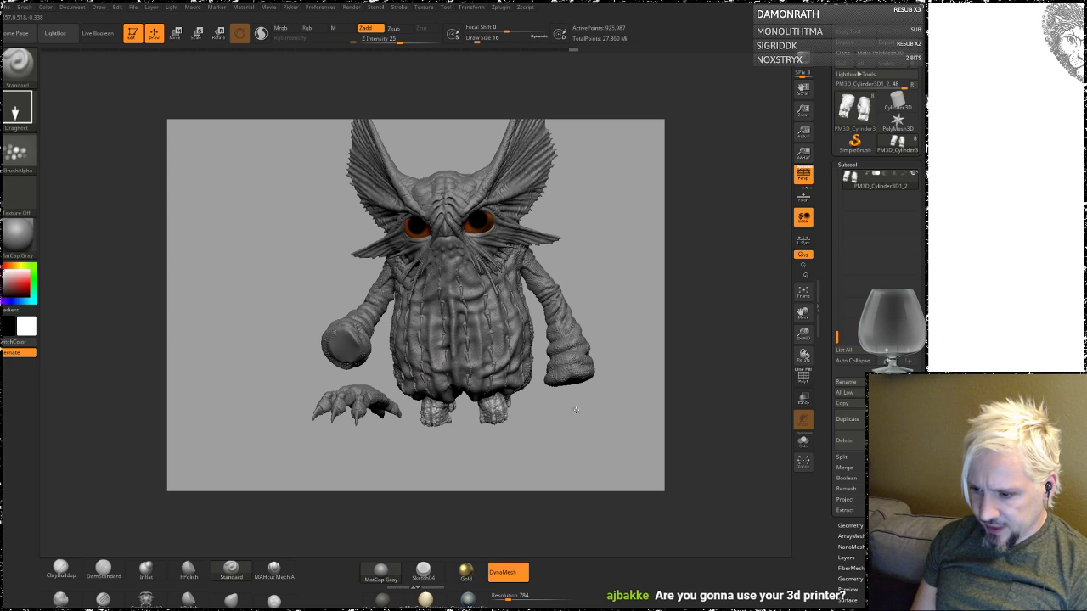
{"action": "mouse_move", "coordinate": [576, 410]}
{"action": "left_mouse_down"}
{"action": "mouse_move", "coordinate": [558, 331]}
{"action": "mouse_move", "coordinate": [575, 437]}
{"action": "mouse_move", "coordinate": [524, 376]}
{"action": "mouse_move", "coordinate": [531, 396]}
{"action": "mouse_move", "coordinate": [475, 407]}
{"action": "mouse_move", "coordinate": [488, 396]}
{"action": "mouse_move", "coordinate": [484, 407]}
{"action": "mouse_move", "coordinate": [461, 368]}
{"action": "mouse_move", "coordinate": [393, 409]}
{"action": "mouse_move", "coordinate": [605, 344]}
{"action": "mouse_move", "coordinate": [504, 332]}
{"action": "mouse_move", "coordinate": [499, 350]}
{"action": "mouse_move", "coordinate": [440, 313]}
{"action": "mouse_move", "coordinate": [444, 276]}
{"action": "left_mouse_up"}
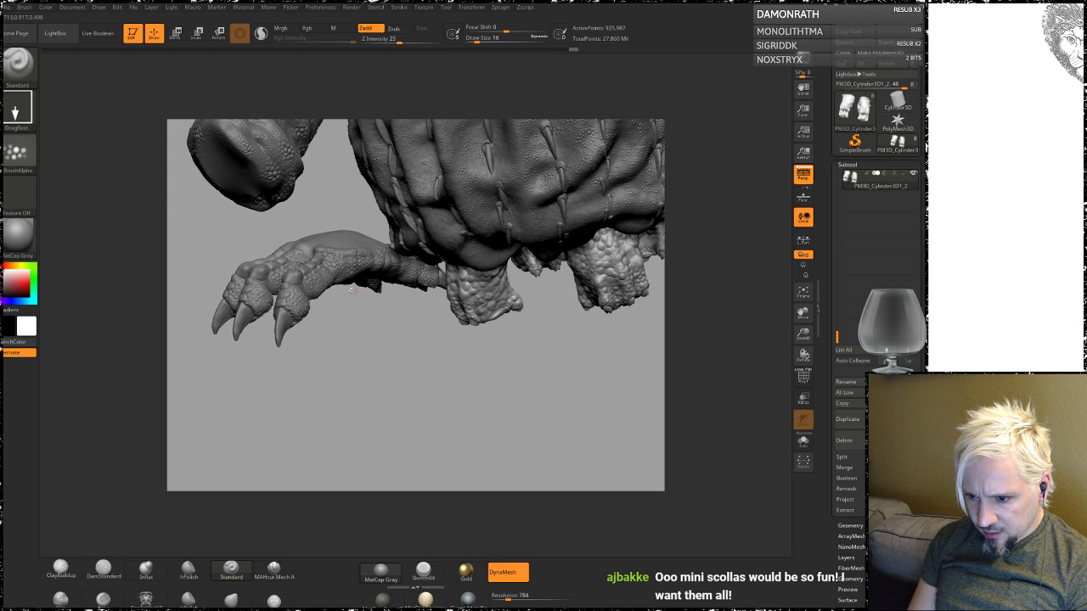
{"action": "mouse_move", "coordinate": [398, 325]}
{"action": "left_mouse_down"}
{"action": "mouse_move", "coordinate": [570, 359]}
{"action": "mouse_move", "coordinate": [582, 424]}
{"action": "mouse_move", "coordinate": [776, 415]}
{"action": "left_mouse_up"}
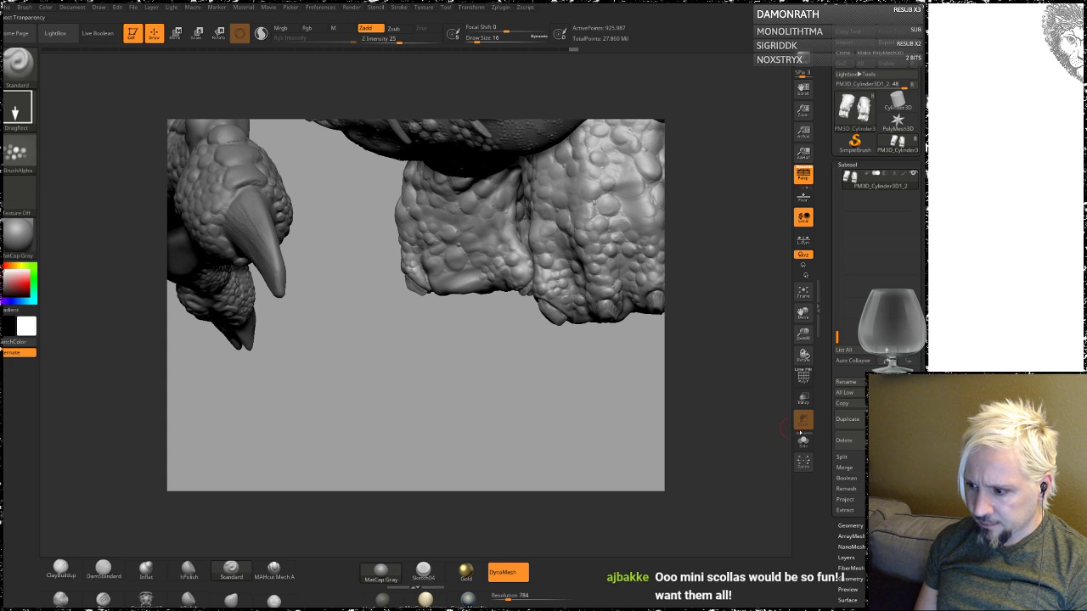
{"action": "left_click", "coordinate": [800, 437]}
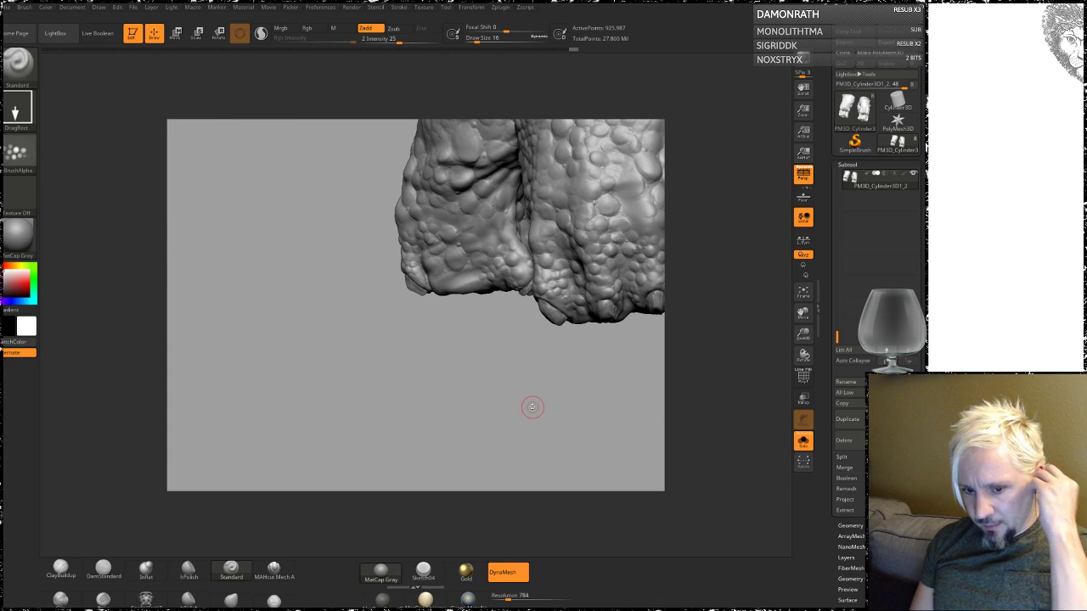
{"action": "left_click_drag", "start_coordinate": [544, 371], "coordinate": [442, 391]}
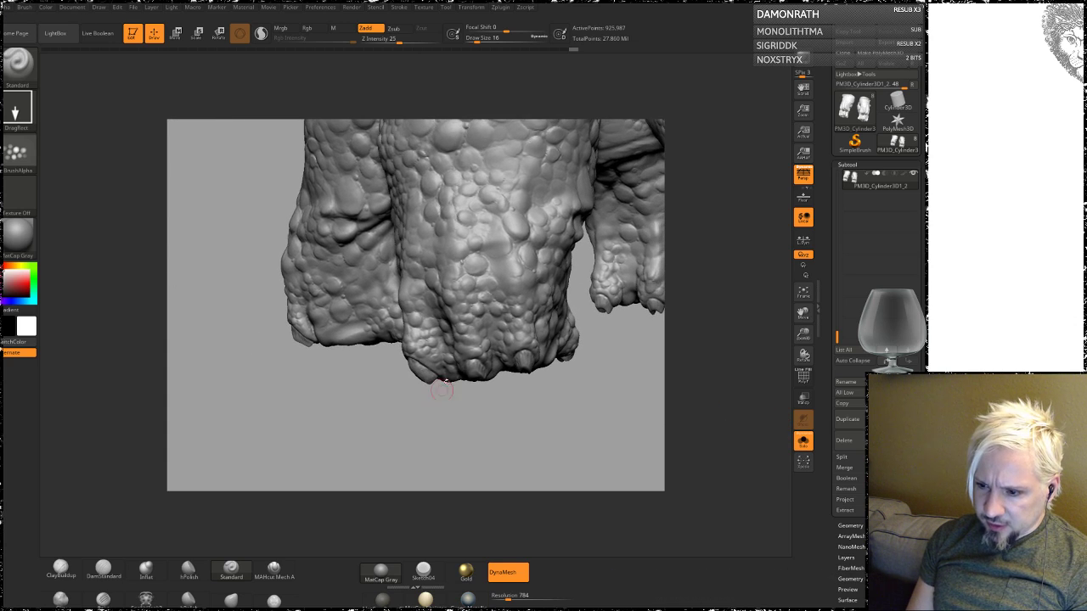
{"action": "left_click_drag", "start_coordinate": [364, 405], "coordinate": [342, 342]}
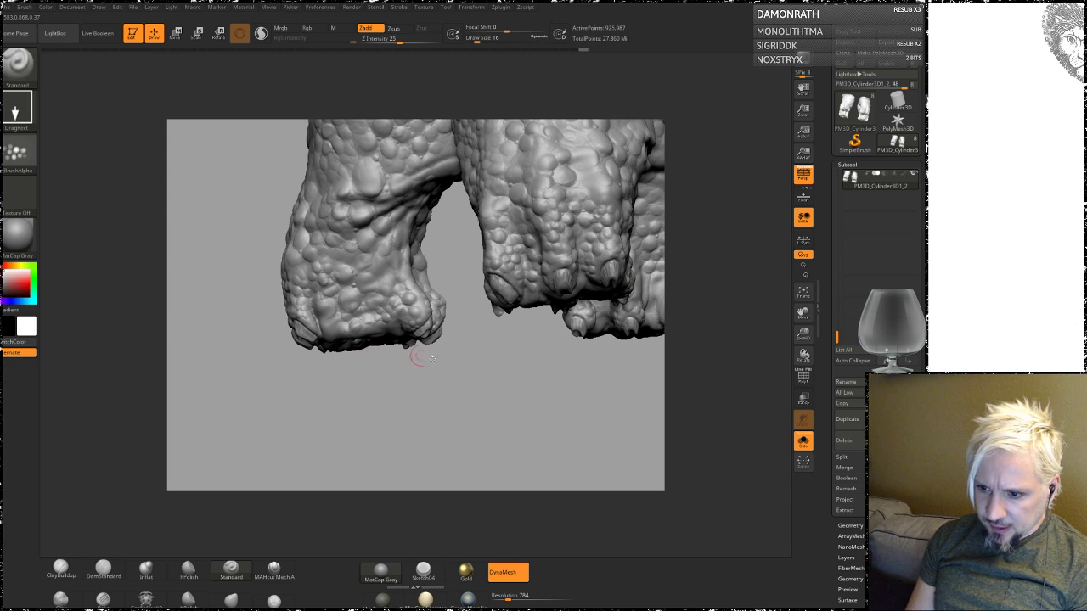
{"action": "mouse_move", "coordinate": [366, 364]}
{"action": "left_mouse_down"}
{"action": "mouse_move", "coordinate": [425, 417]}
{"action": "mouse_move", "coordinate": [417, 444]}
{"action": "mouse_move", "coordinate": [427, 440]}
{"action": "mouse_move", "coordinate": [464, 317]}
{"action": "left_mouse_up"}
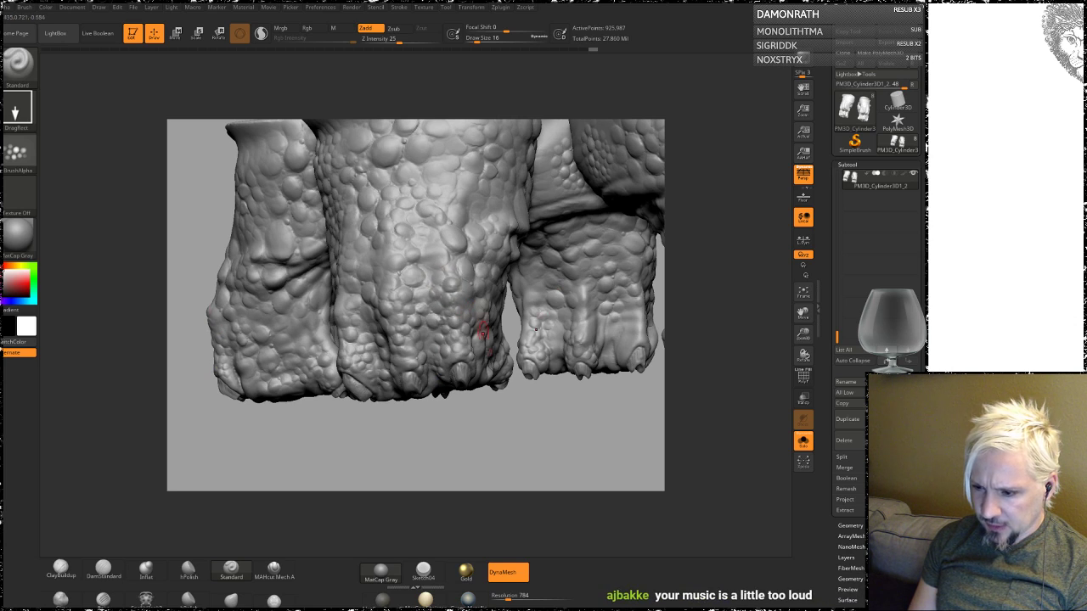
{"action": "left_click_drag", "start_coordinate": [588, 423], "coordinate": [481, 368]}
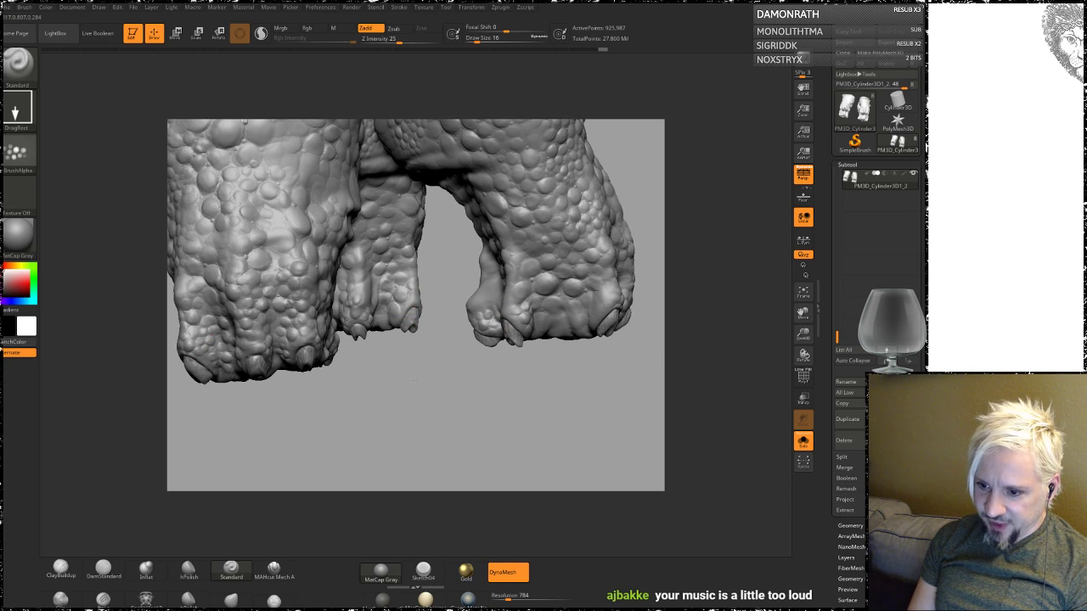
{"action": "mouse_move", "coordinate": [415, 381]}
{"action": "left_mouse_down"}
{"action": "mouse_move", "coordinate": [382, 396]}
{"action": "mouse_move", "coordinate": [350, 313]}
{"action": "left_mouse_up"}
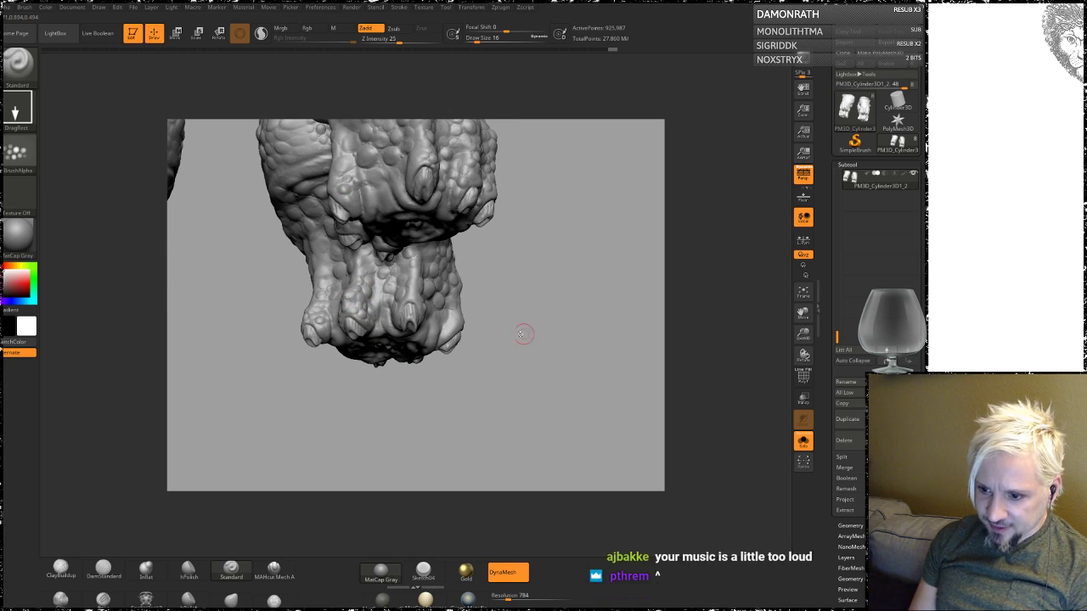
{"action": "left_click_drag", "start_coordinate": [522, 333], "coordinate": [529, 313]}
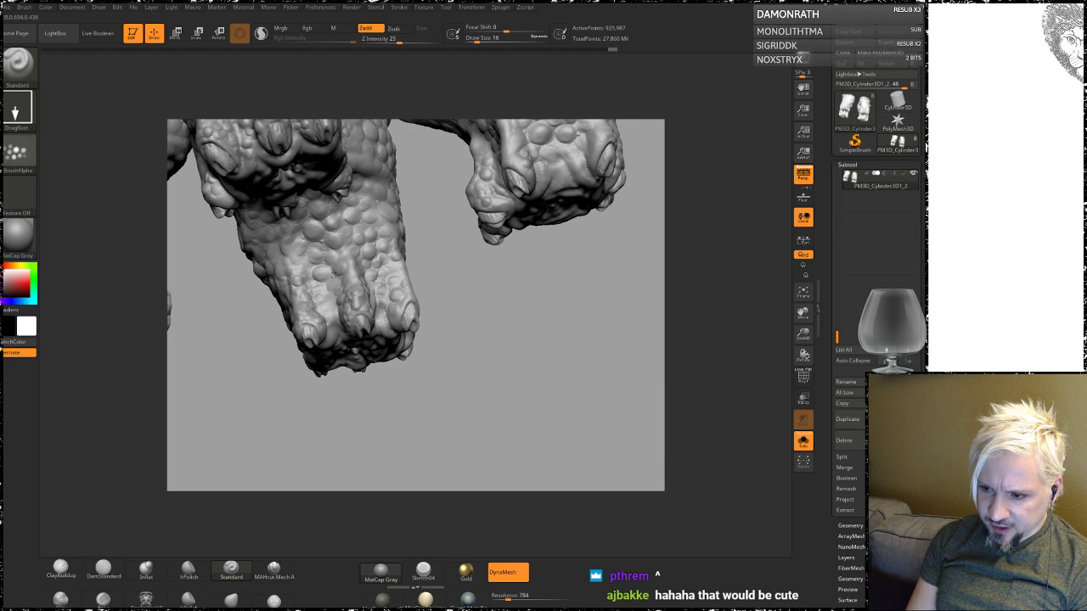
{"action": "left_click_drag", "start_coordinate": [574, 284], "coordinate": [431, 192]}
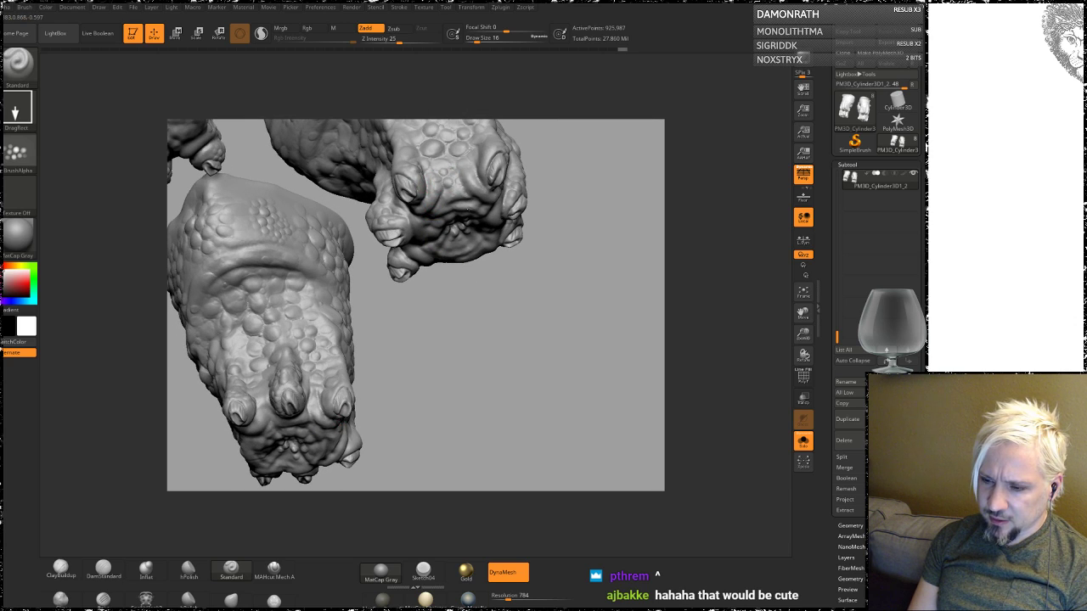
{"action": "left_click_drag", "start_coordinate": [470, 303], "coordinate": [446, 253]}
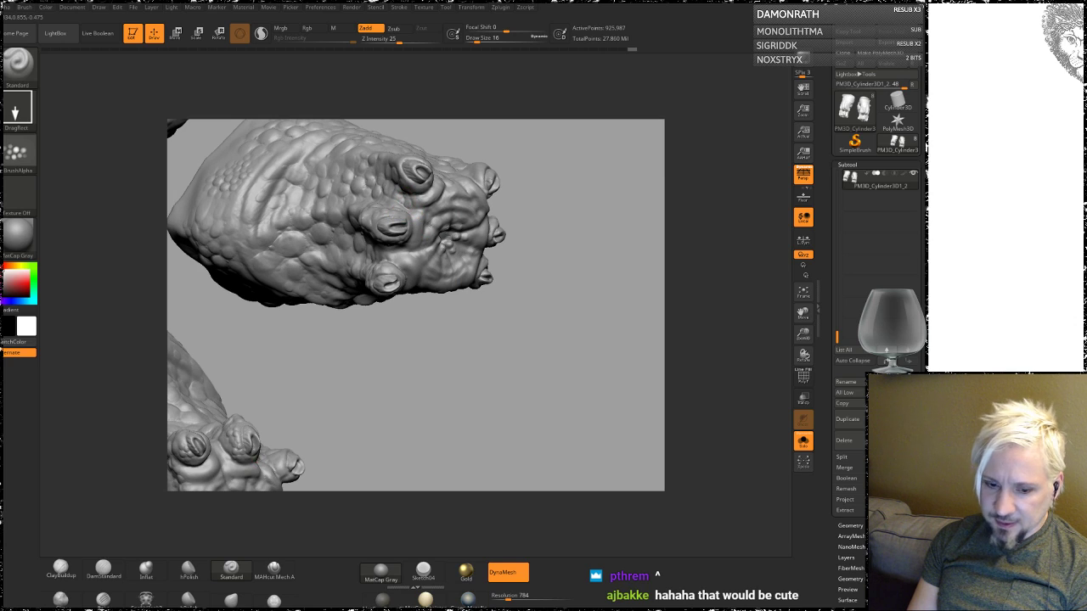
{"action": "left_click_drag", "start_coordinate": [508, 302], "coordinate": [521, 226]}
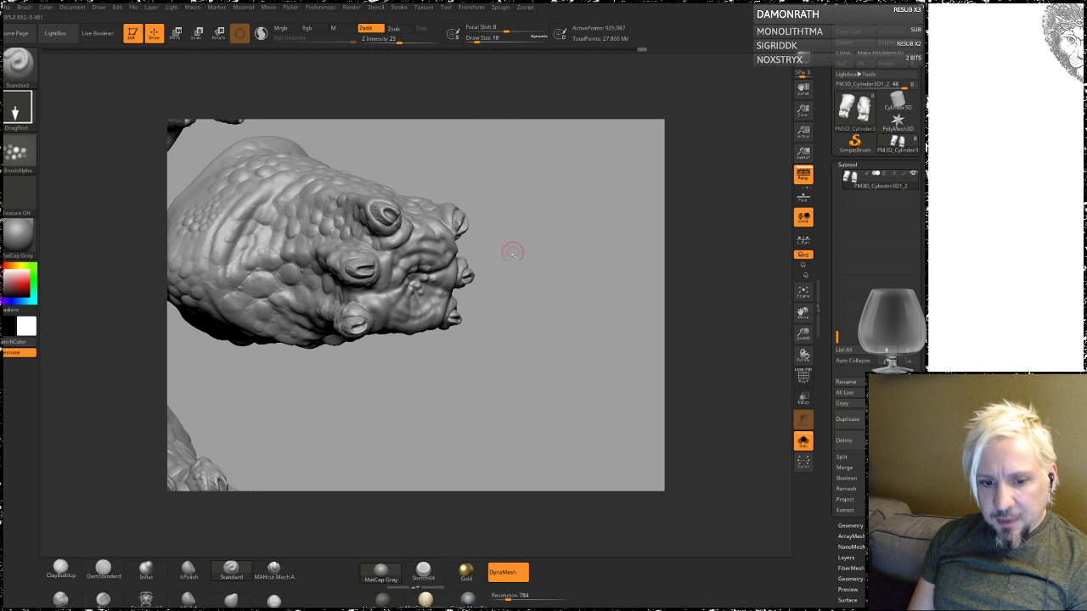
{"action": "mouse_move", "coordinate": [471, 208]}
{"action": "left_mouse_down"}
{"action": "mouse_move", "coordinate": [530, 272]}
{"action": "mouse_move", "coordinate": [555, 250]}
{"action": "mouse_move", "coordinate": [485, 250]}
{"action": "left_mouse_up"}
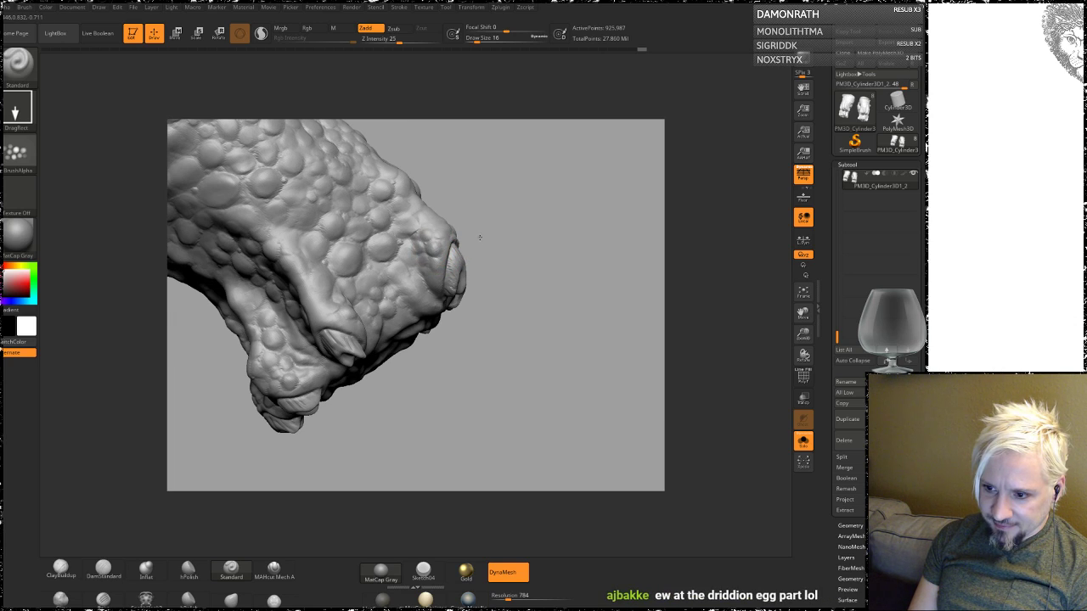
{"action": "mouse_move", "coordinate": [538, 218]}
{"action": "left_mouse_down"}
{"action": "mouse_move", "coordinate": [533, 257]}
{"action": "mouse_move", "coordinate": [400, 276]}
{"action": "left_mouse_up"}
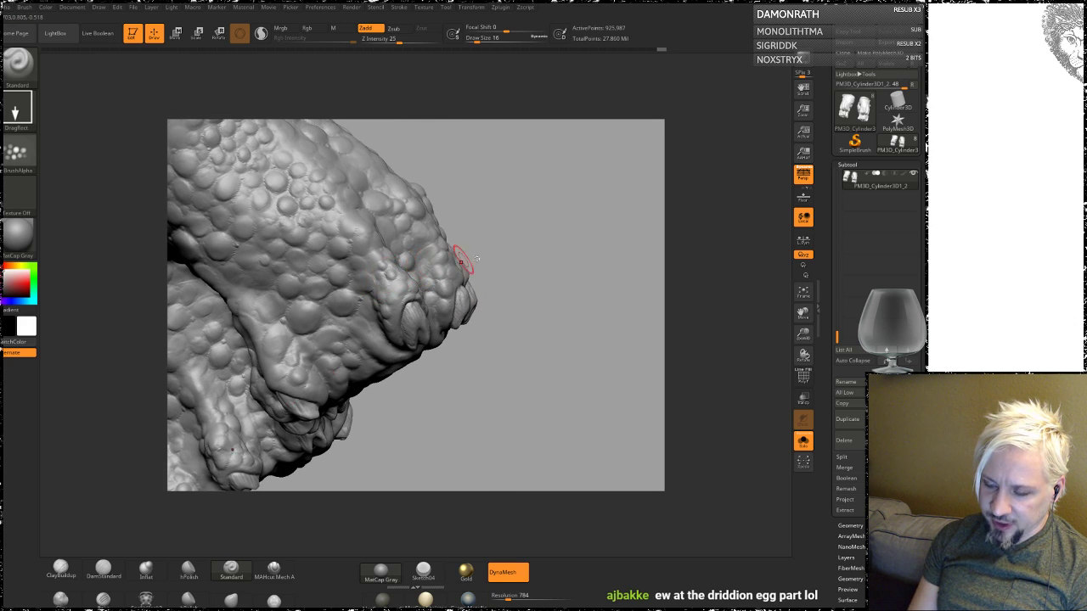
{"action": "left_click_drag", "start_coordinate": [477, 259], "coordinate": [518, 269]}
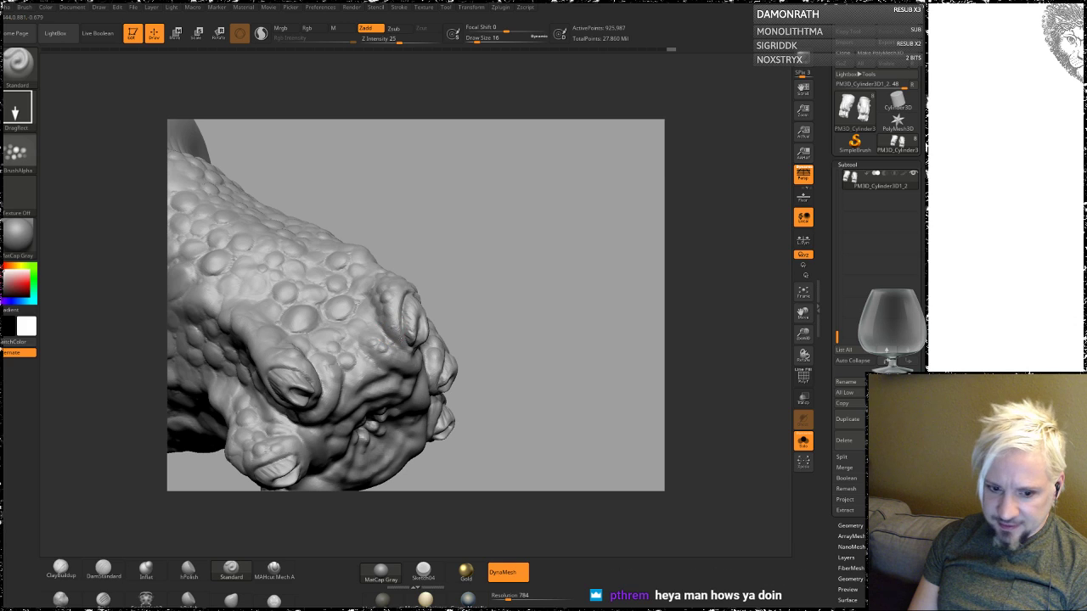
{"action": "left_click_drag", "start_coordinate": [514, 236], "coordinate": [526, 322]}
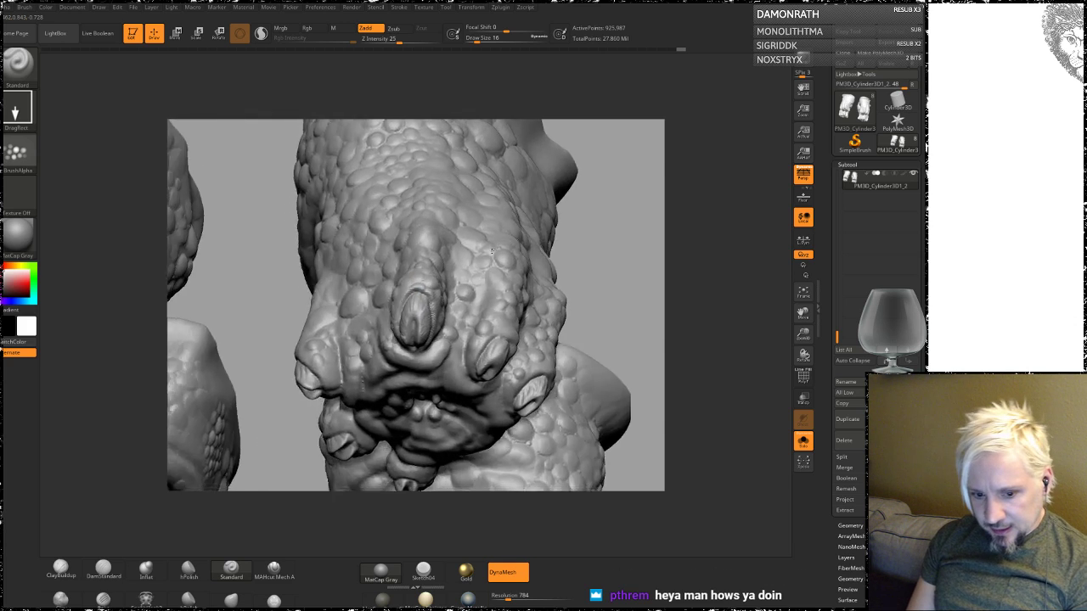
{"action": "left_click_drag", "start_coordinate": [441, 424], "coordinate": [343, 411]}
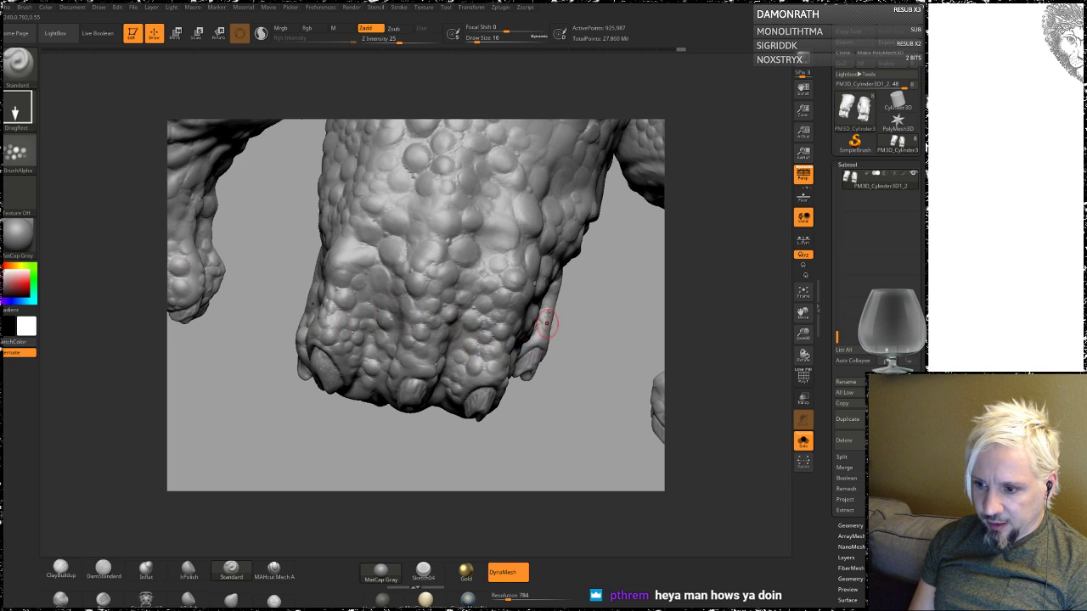
{"action": "mouse_move", "coordinate": [416, 420]}
{"action": "left_mouse_down"}
{"action": "mouse_move", "coordinate": [298, 304]}
{"action": "mouse_move", "coordinate": [404, 329]}
{"action": "left_mouse_up"}
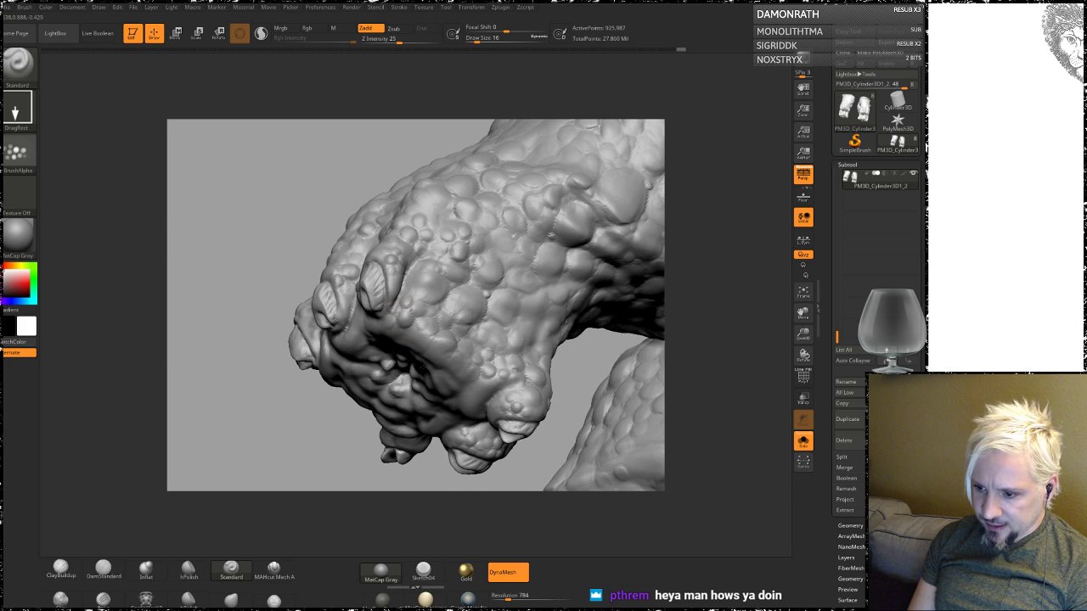
{"action": "mouse_move", "coordinate": [303, 429]}
{"action": "left_mouse_down"}
{"action": "mouse_move", "coordinate": [252, 185]}
{"action": "mouse_move", "coordinate": [321, 389]}
{"action": "left_mouse_up"}
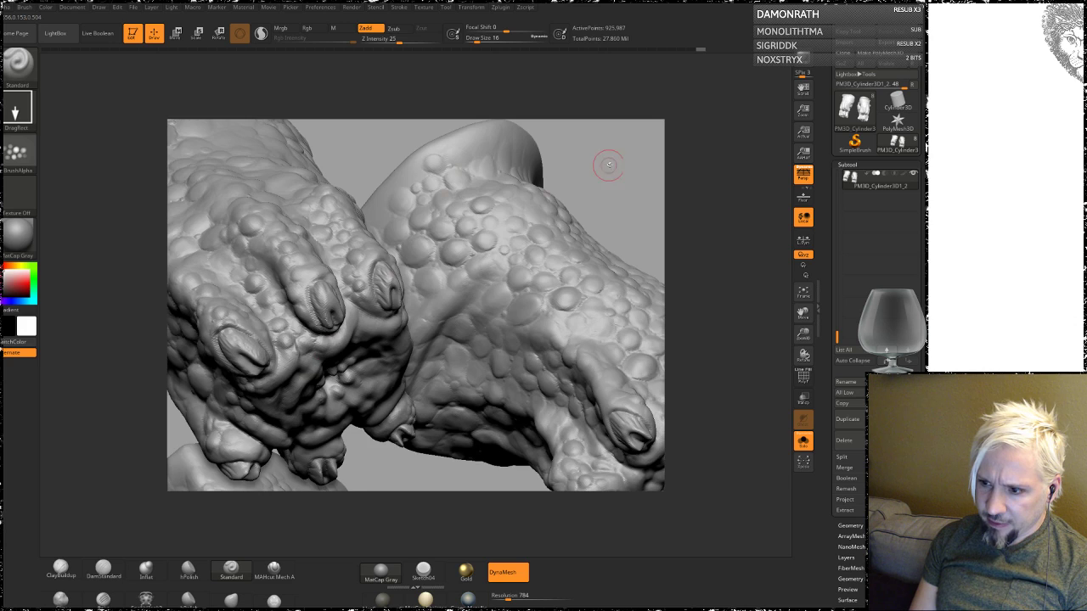
{"action": "left_click_drag", "start_coordinate": [608, 165], "coordinate": [385, 324]}
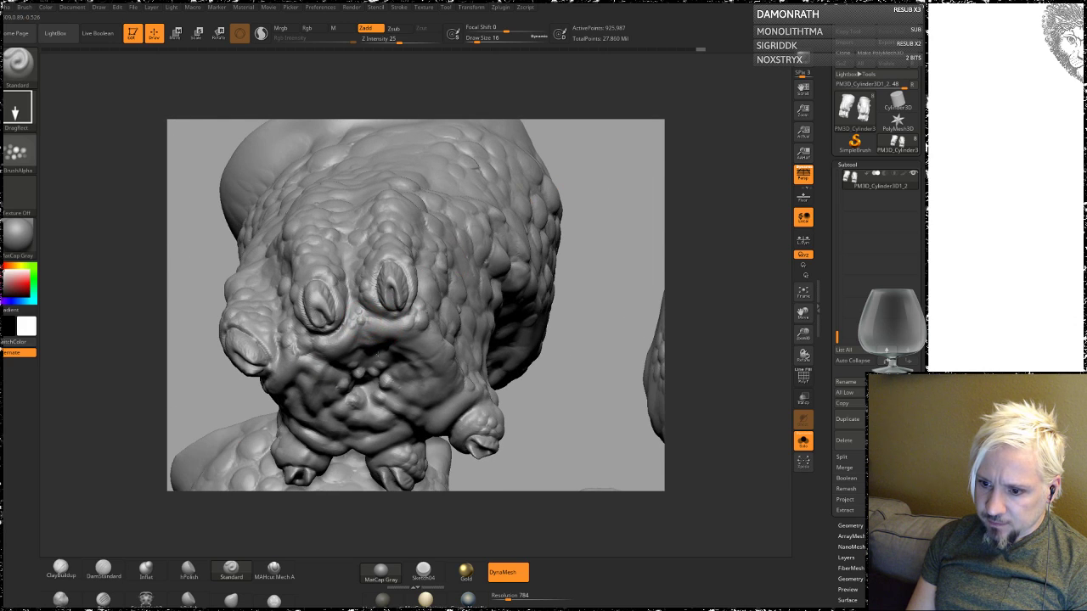
{"action": "mouse_move", "coordinate": [584, 226]}
{"action": "left_mouse_down"}
{"action": "mouse_move", "coordinate": [588, 300]}
{"action": "mouse_move", "coordinate": [528, 422]}
{"action": "mouse_move", "coordinate": [489, 410]}
{"action": "mouse_move", "coordinate": [473, 376]}
{"action": "left_mouse_up"}
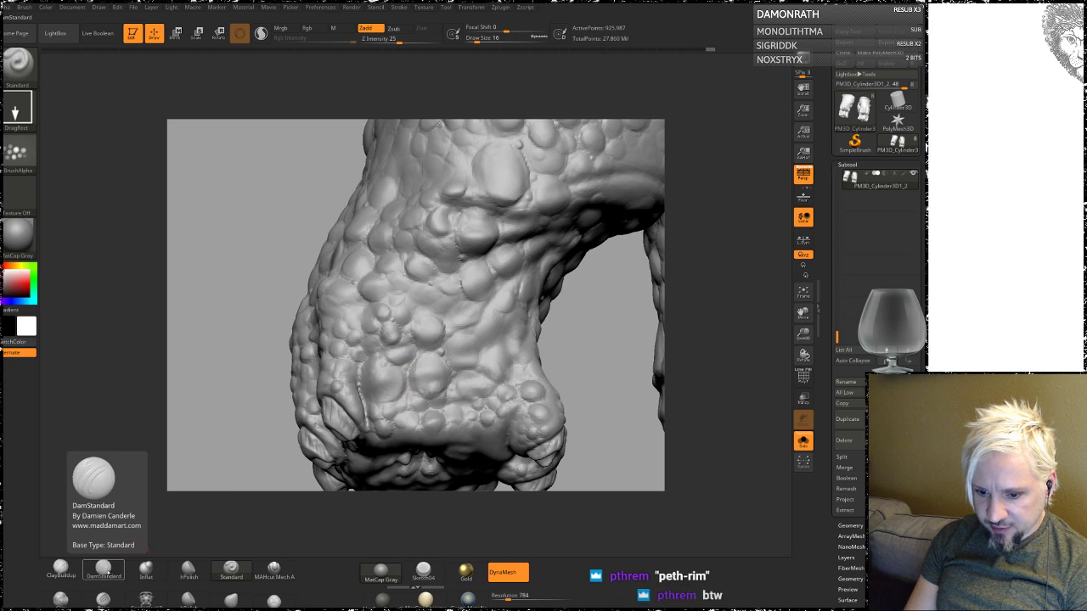
Step: Carve thin DamStandard creases between the leg's bumps, then select the ClayBuildup brush
{"action": "left_click", "coordinate": [104, 570]}
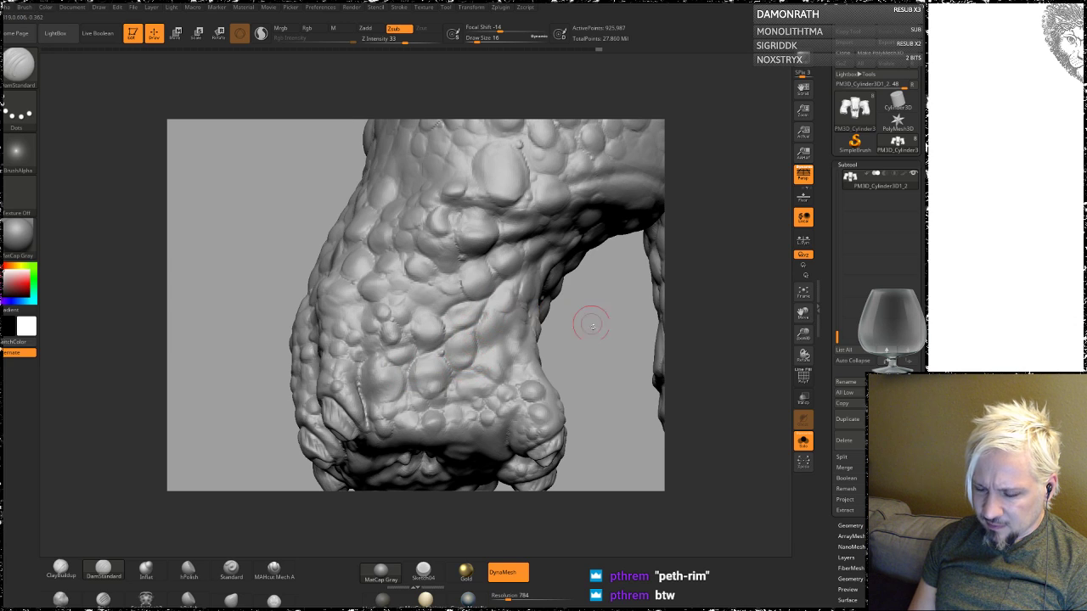
{"action": "left_click_drag", "start_coordinate": [655, 315], "coordinate": [510, 340]}
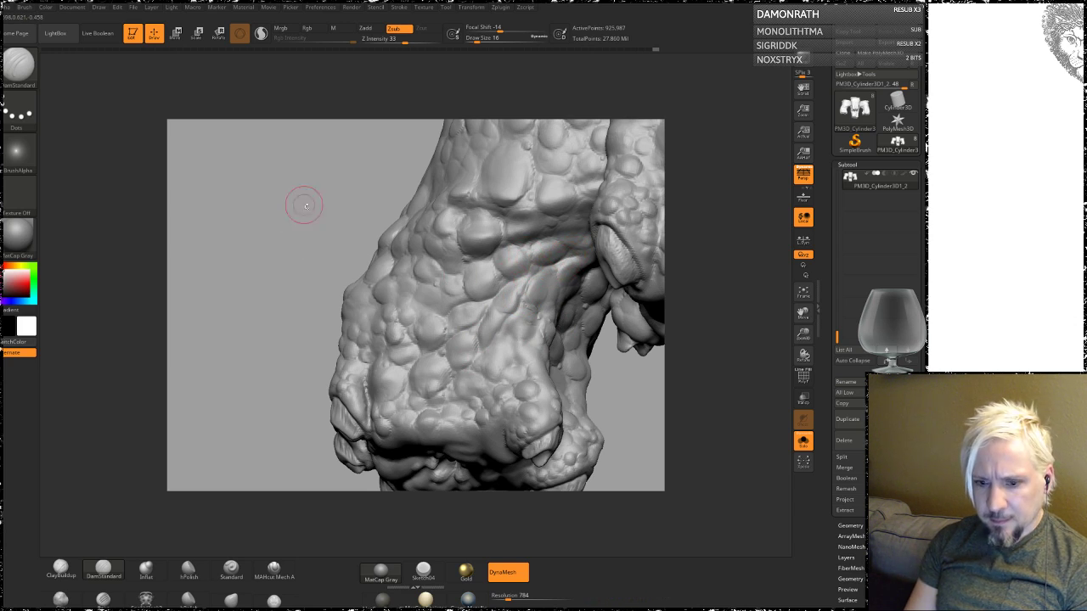
{"action": "left_click_drag", "start_coordinate": [303, 207], "coordinate": [241, 227]}
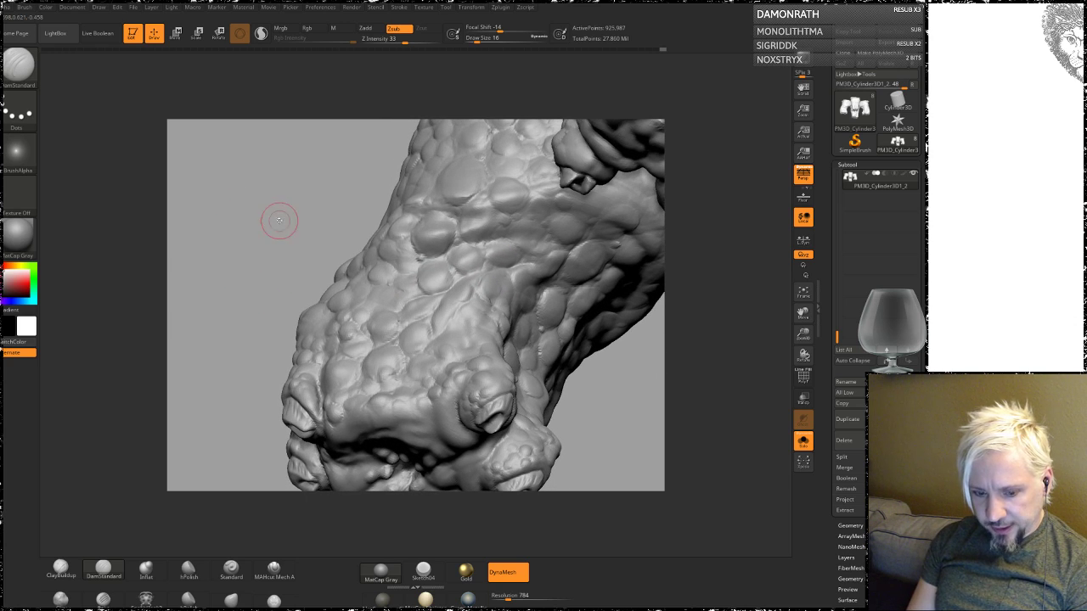
{"action": "mouse_move", "coordinate": [302, 222]}
{"action": "left_mouse_down"}
{"action": "mouse_move", "coordinate": [289, 207]}
{"action": "mouse_move", "coordinate": [299, 204]}
{"action": "left_mouse_up"}
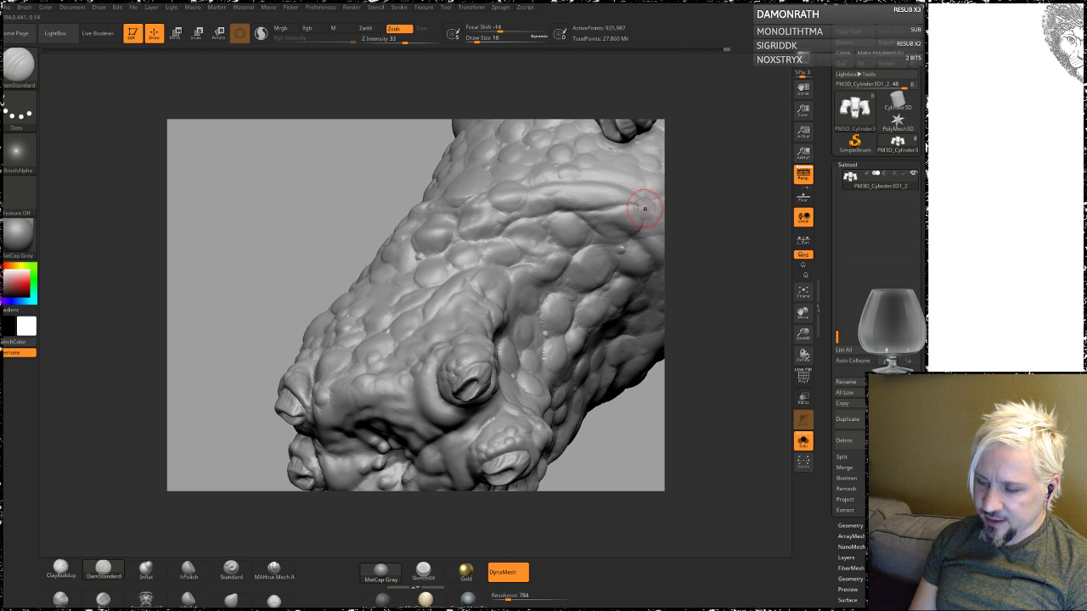
{"action": "left_click_drag", "start_coordinate": [278, 225], "coordinate": [493, 213]}
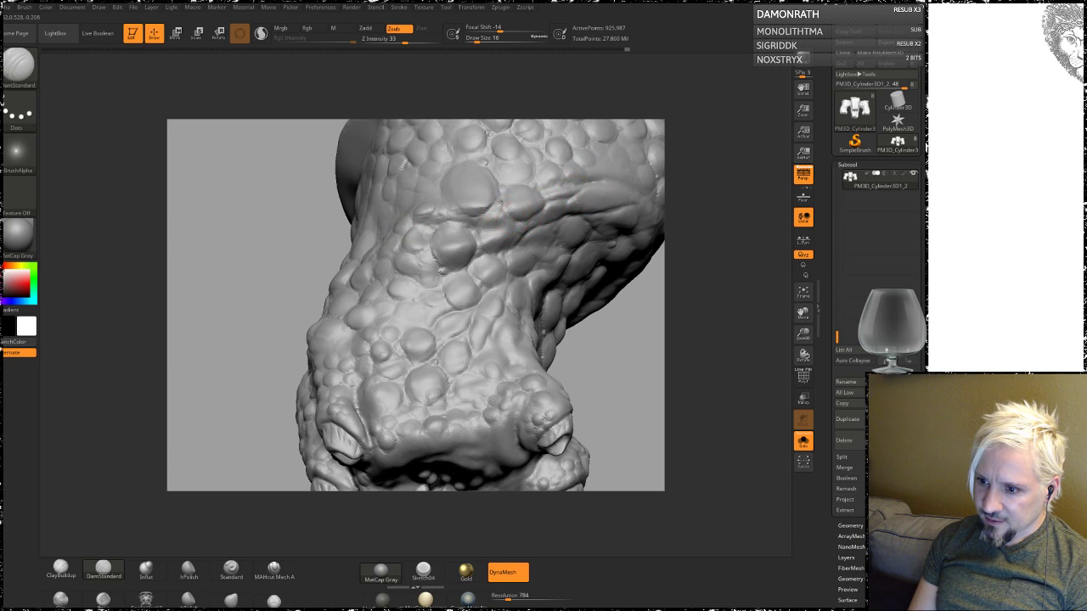
{"action": "left_click_drag", "start_coordinate": [212, 236], "coordinate": [255, 242]}
{"action": "left_click_drag", "start_coordinate": [425, 220], "coordinate": [476, 222]}
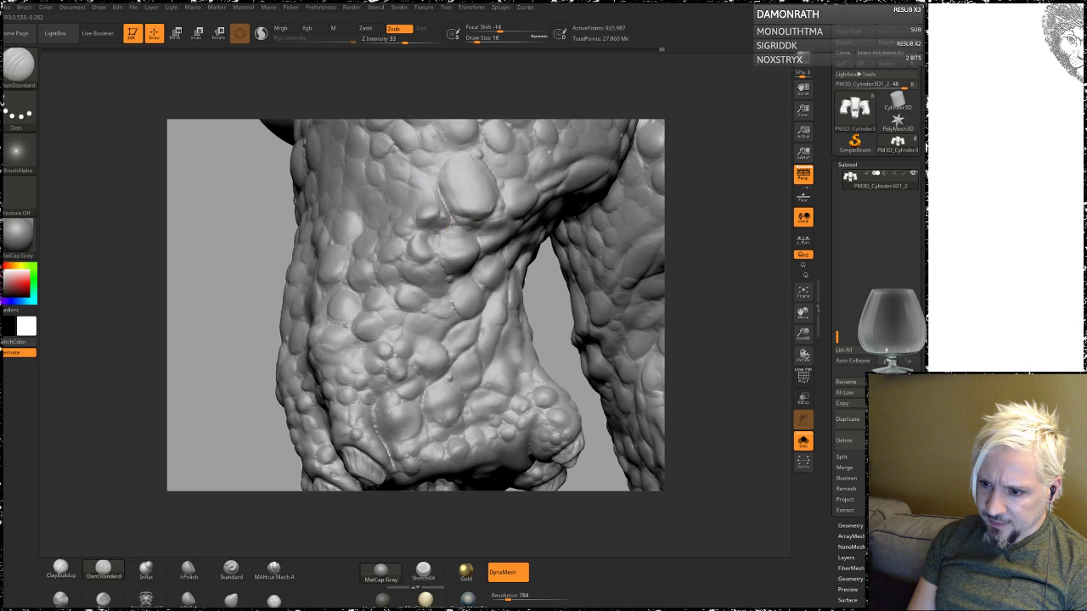
{"action": "mouse_move", "coordinate": [457, 230]}
{"action": "left_mouse_down"}
{"action": "mouse_move", "coordinate": [443, 238]}
{"action": "mouse_move", "coordinate": [450, 270]}
{"action": "left_mouse_up"}
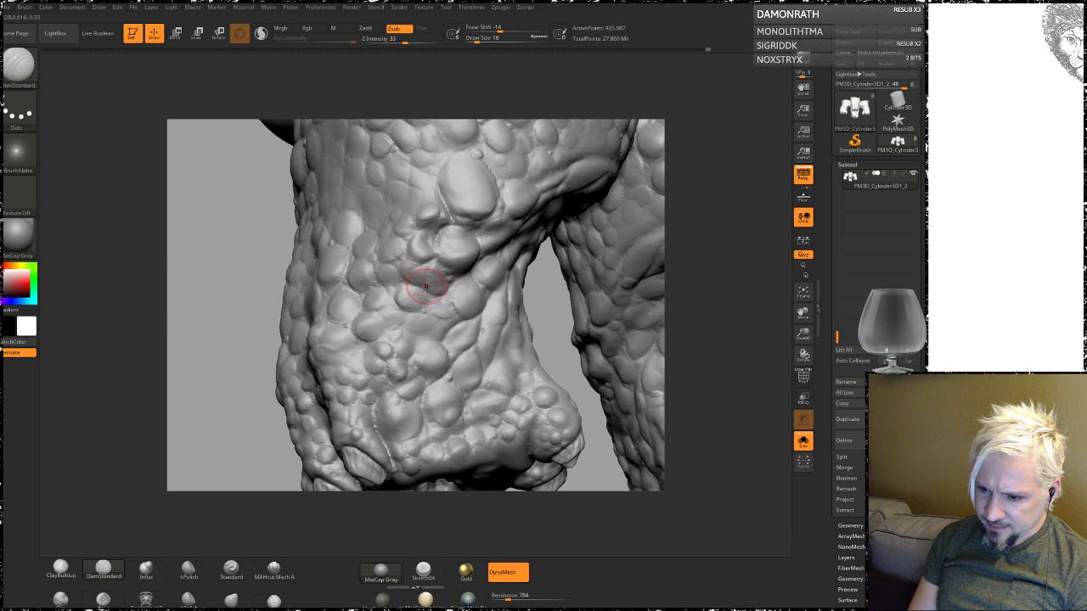
{"action": "mouse_move", "coordinate": [206, 308]}
{"action": "left_mouse_down"}
{"action": "mouse_move", "coordinate": [219, 251]}
{"action": "mouse_move", "coordinate": [456, 235]}
{"action": "left_mouse_up"}
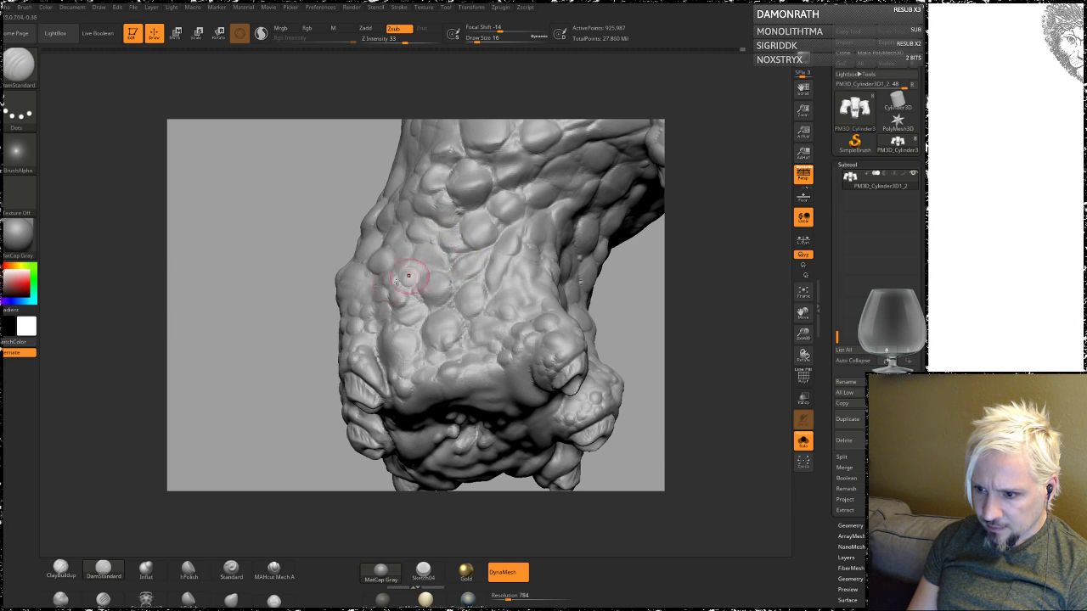
{"action": "left_click_drag", "start_coordinate": [277, 233], "coordinate": [435, 245]}
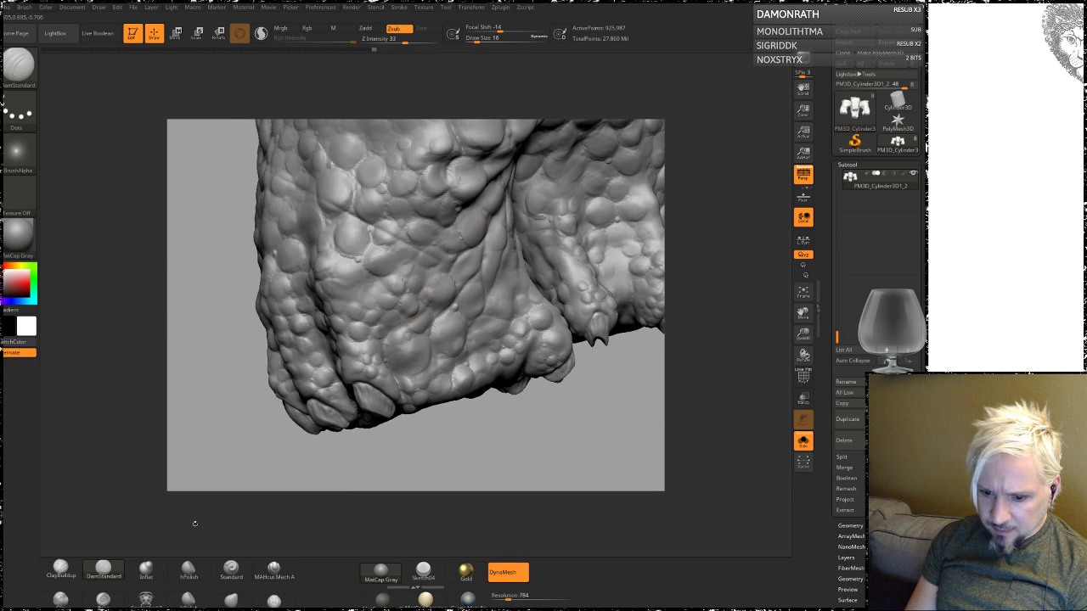
{"action": "left_click", "coordinate": [60, 567]}
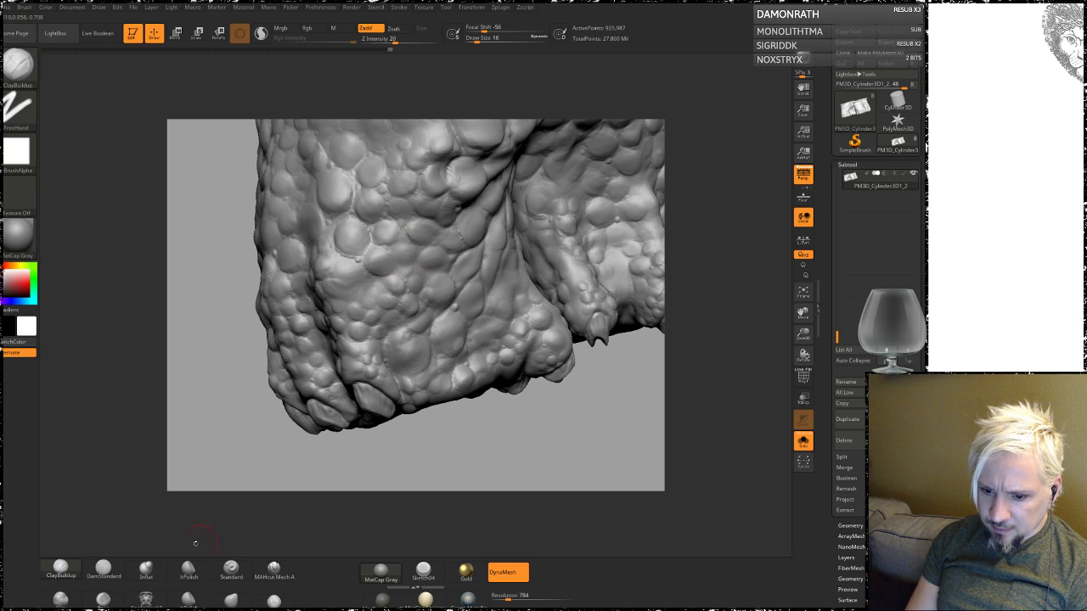
Step: Switch to the ClayBuildup brush and set its Draw Size to 8
{"action": "left_click", "coordinate": [103, 569]}
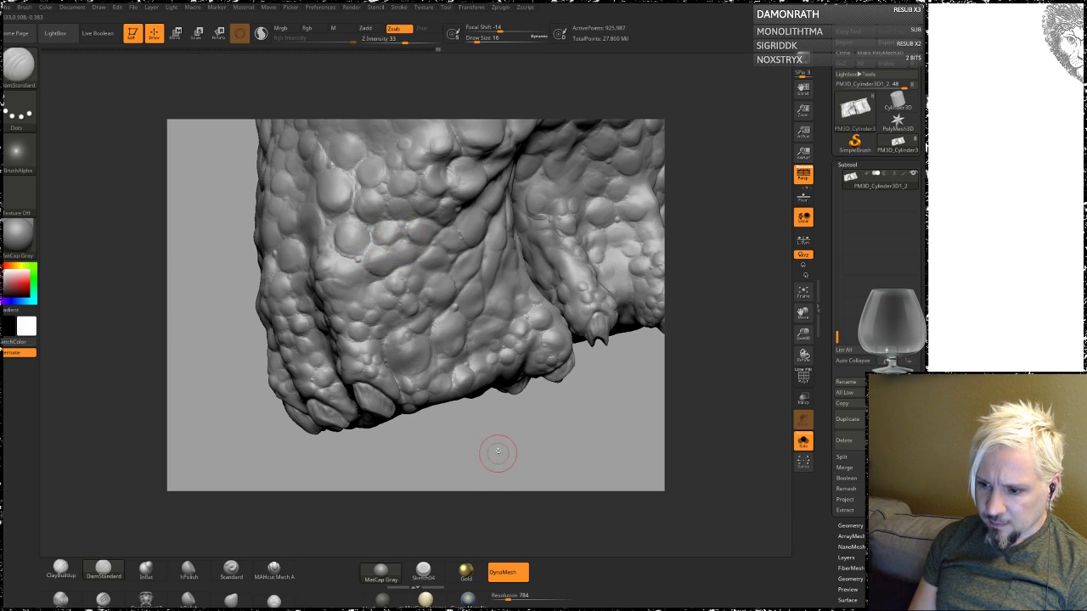
{"action": "mouse_move", "coordinate": [497, 451]}
{"action": "left_mouse_down"}
{"action": "mouse_move", "coordinate": [430, 364]}
{"action": "mouse_move", "coordinate": [468, 388]}
{"action": "mouse_move", "coordinate": [477, 379]}
{"action": "mouse_move", "coordinate": [485, 402]}
{"action": "mouse_move", "coordinate": [443, 405]}
{"action": "mouse_move", "coordinate": [461, 400]}
{"action": "mouse_move", "coordinate": [478, 439]}
{"action": "mouse_move", "coordinate": [464, 432]}
{"action": "mouse_move", "coordinate": [478, 405]}
{"action": "mouse_move", "coordinate": [405, 368]}
{"action": "left_mouse_up"}
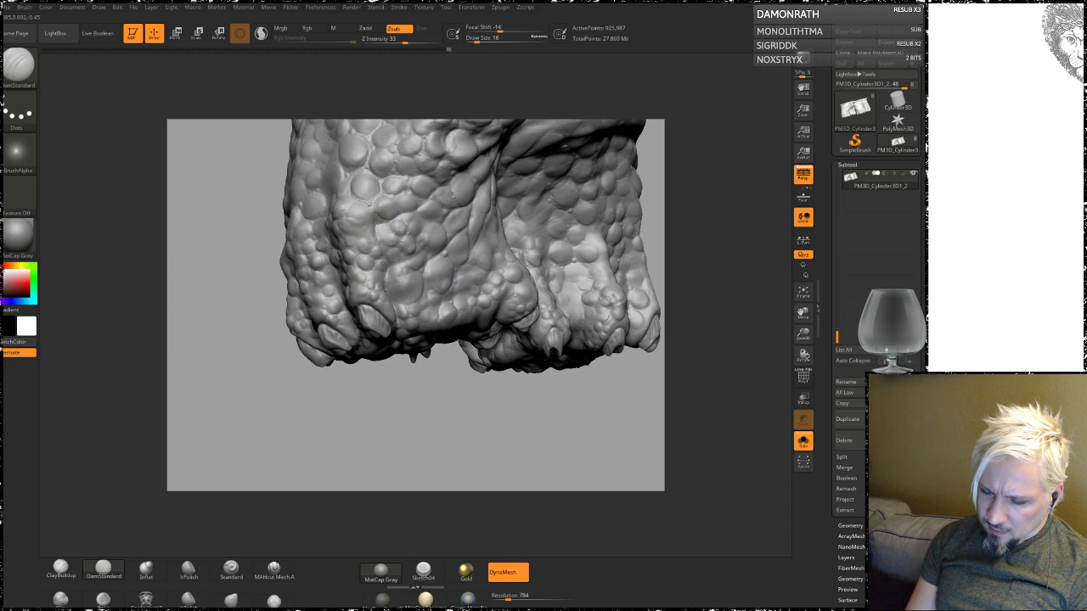
{"action": "left_click", "coordinate": [61, 567]}
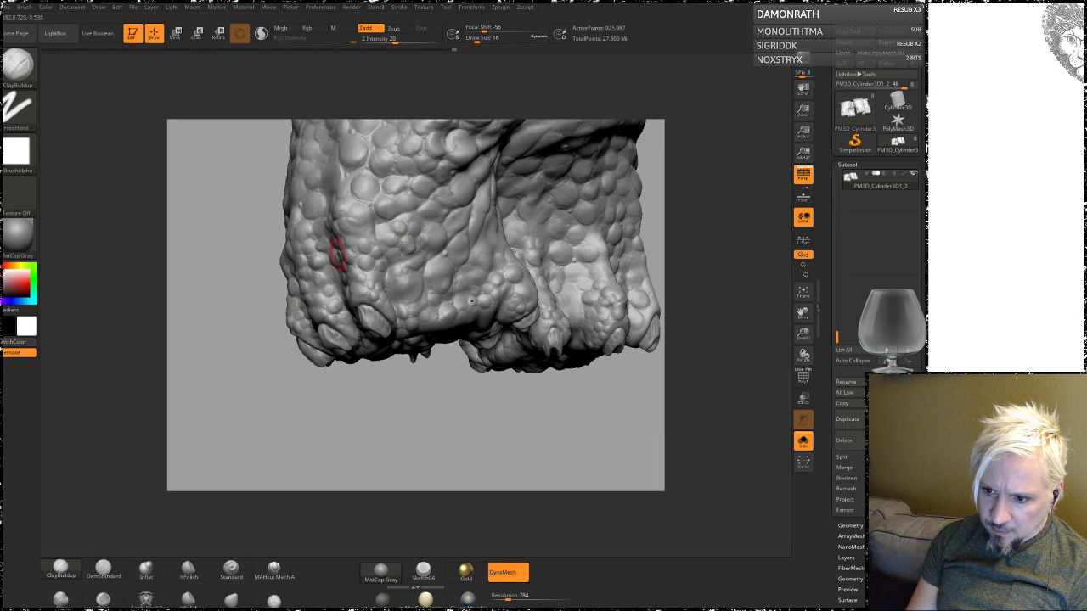
{"action": "key", "text": "space"}
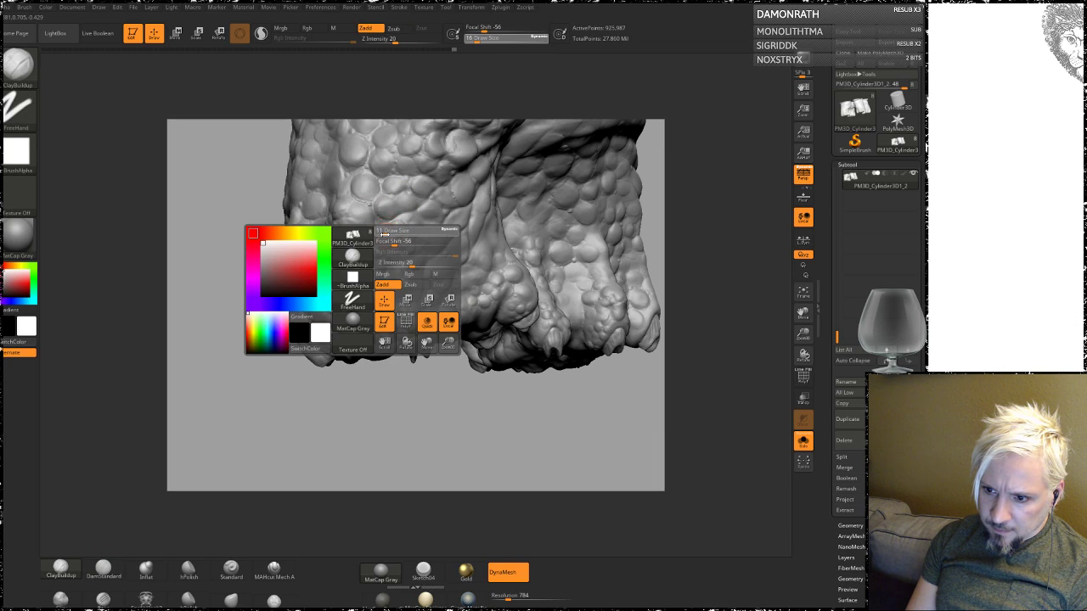
{"action": "left_click_drag", "start_coordinate": [384, 232], "coordinate": [381, 233]}
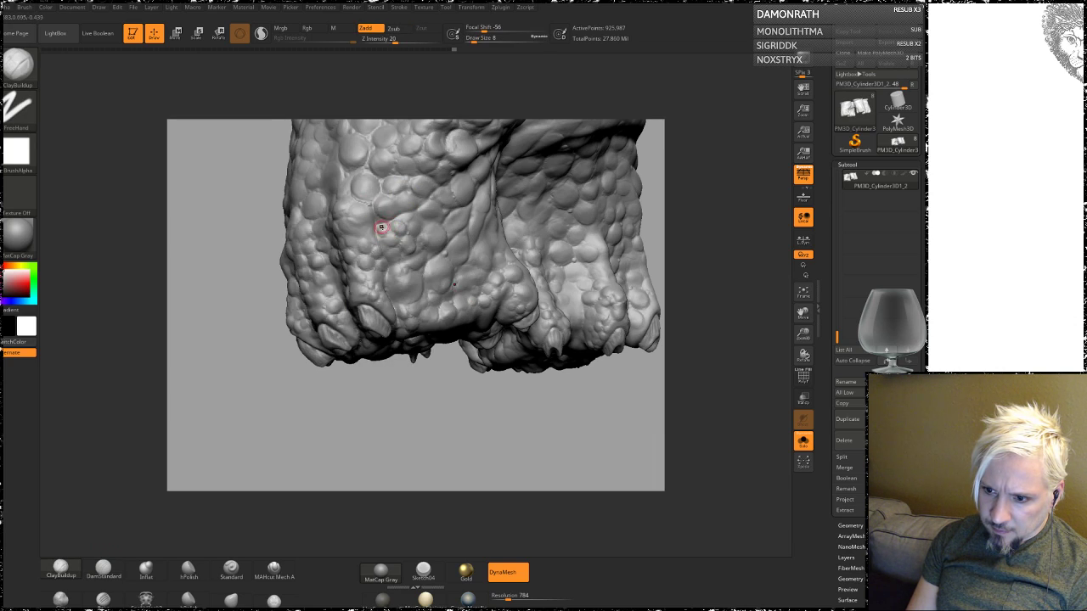
Step: Orbit around the foot's sides and underside, Shift-smoothing the surface while inspecting the bumps
{"action": "left_click_drag", "start_coordinate": [310, 417], "coordinate": [339, 267]}
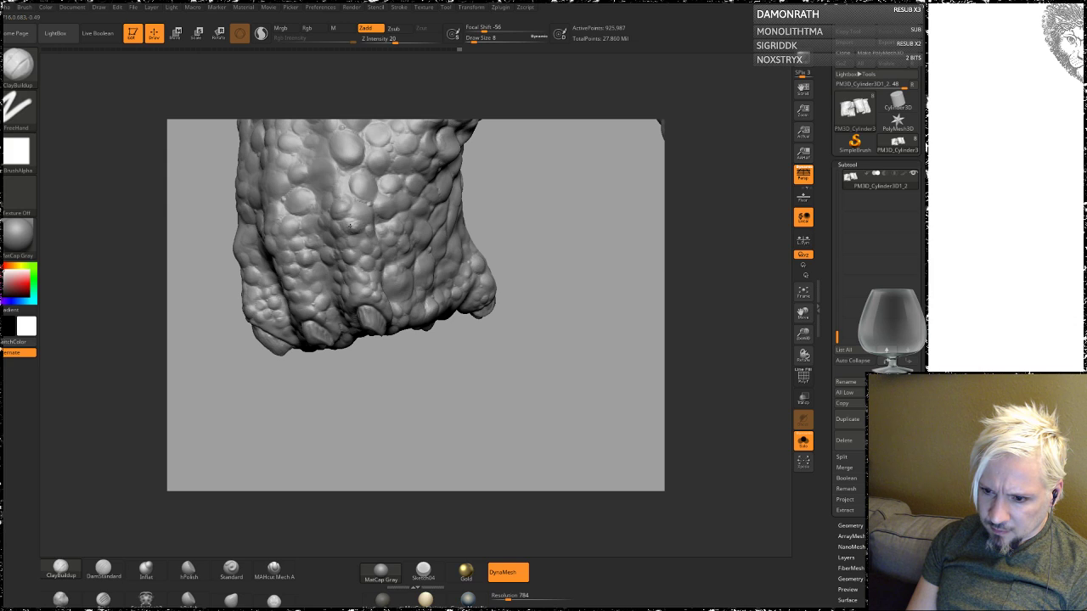
{"action": "key", "text": "shift"}
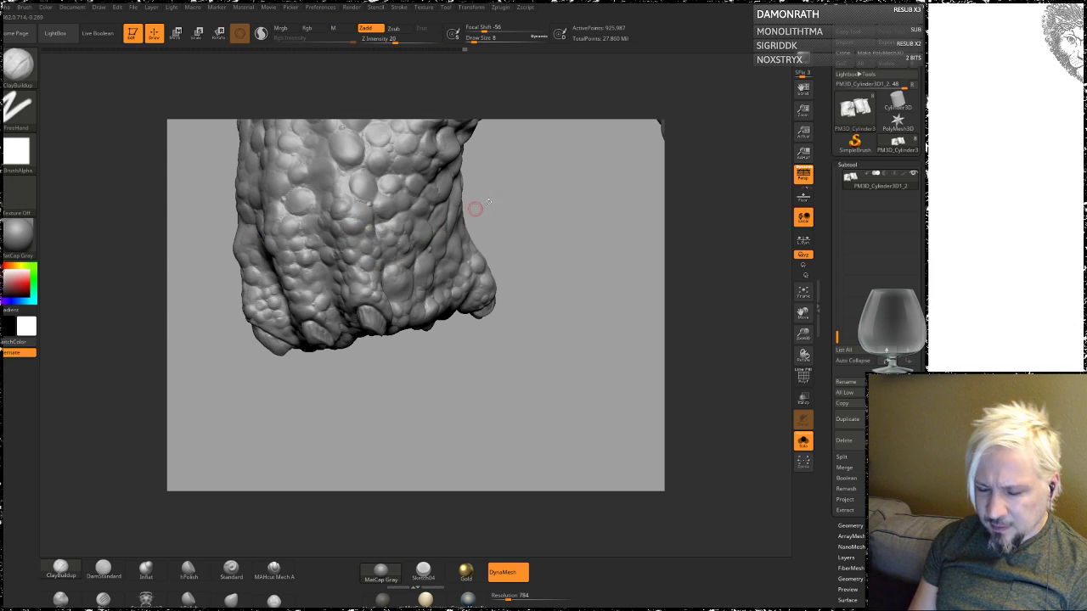
{"action": "left_click_drag", "start_coordinate": [476, 209], "coordinate": [341, 220]}
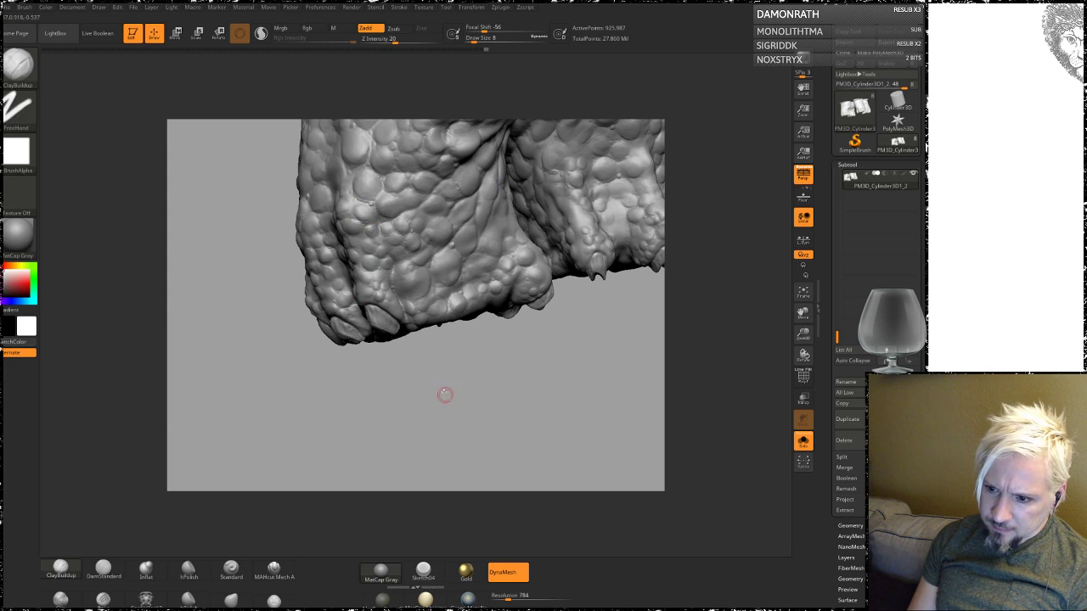
{"action": "mouse_move", "coordinate": [444, 393]}
{"action": "left_mouse_down"}
{"action": "mouse_move", "coordinate": [461, 369]}
{"action": "mouse_move", "coordinate": [473, 377]}
{"action": "mouse_move", "coordinate": [449, 376]}
{"action": "left_mouse_up"}
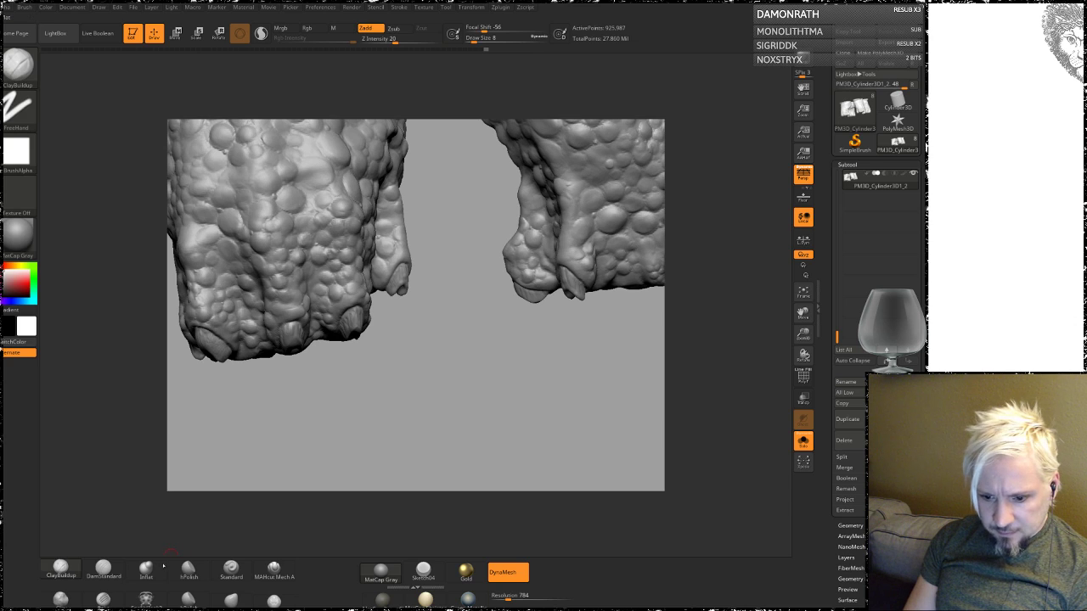
Step: With DamStandard, cut fine creases around each toenail, checking from the toes, underside and claws
{"action": "left_click", "coordinate": [103, 569]}
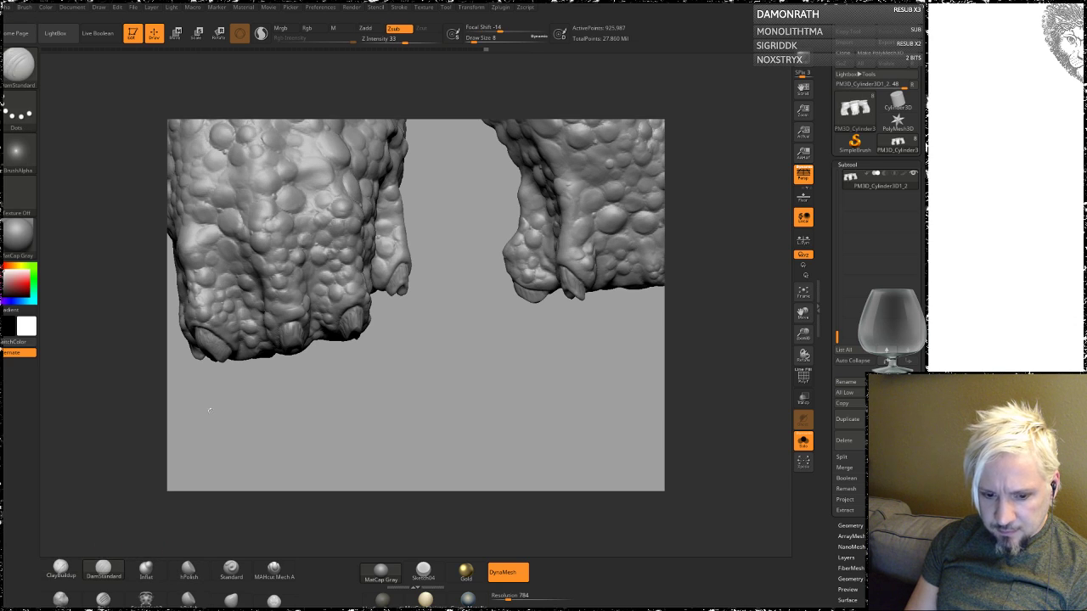
{"action": "mouse_move", "coordinate": [387, 393]}
{"action": "left_mouse_down"}
{"action": "mouse_move", "coordinate": [419, 417]}
{"action": "mouse_move", "coordinate": [315, 407]}
{"action": "mouse_move", "coordinate": [277, 382]}
{"action": "mouse_move", "coordinate": [259, 265]}
{"action": "mouse_move", "coordinate": [227, 248]}
{"action": "left_mouse_up"}
{"action": "left_click_drag", "start_coordinate": [537, 259], "coordinate": [501, 299]}
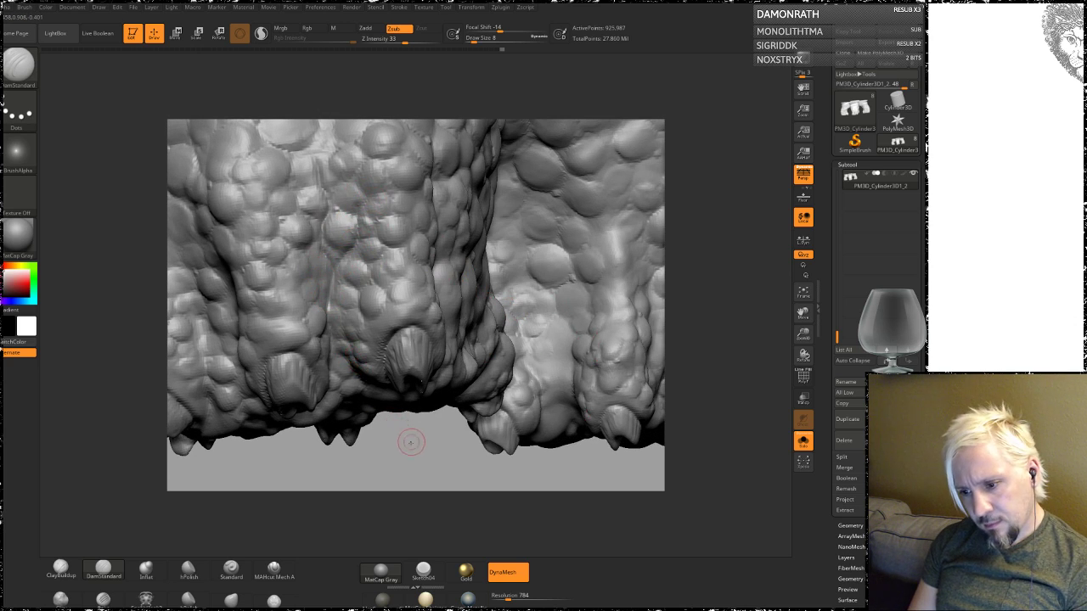
{"action": "left_click_drag", "start_coordinate": [410, 444], "coordinate": [352, 371]}
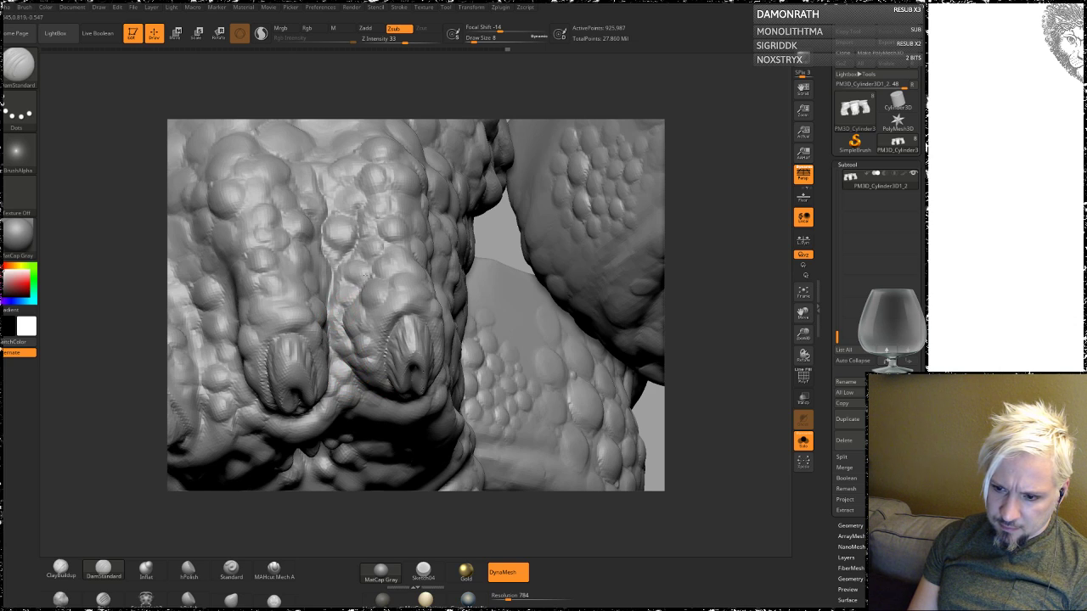
{"action": "mouse_move", "coordinate": [480, 241]}
{"action": "left_mouse_down"}
{"action": "mouse_move", "coordinate": [498, 250]}
{"action": "mouse_move", "coordinate": [493, 337]}
{"action": "mouse_move", "coordinate": [466, 277]}
{"action": "mouse_move", "coordinate": [415, 236]}
{"action": "mouse_move", "coordinate": [435, 263]}
{"action": "left_mouse_up"}
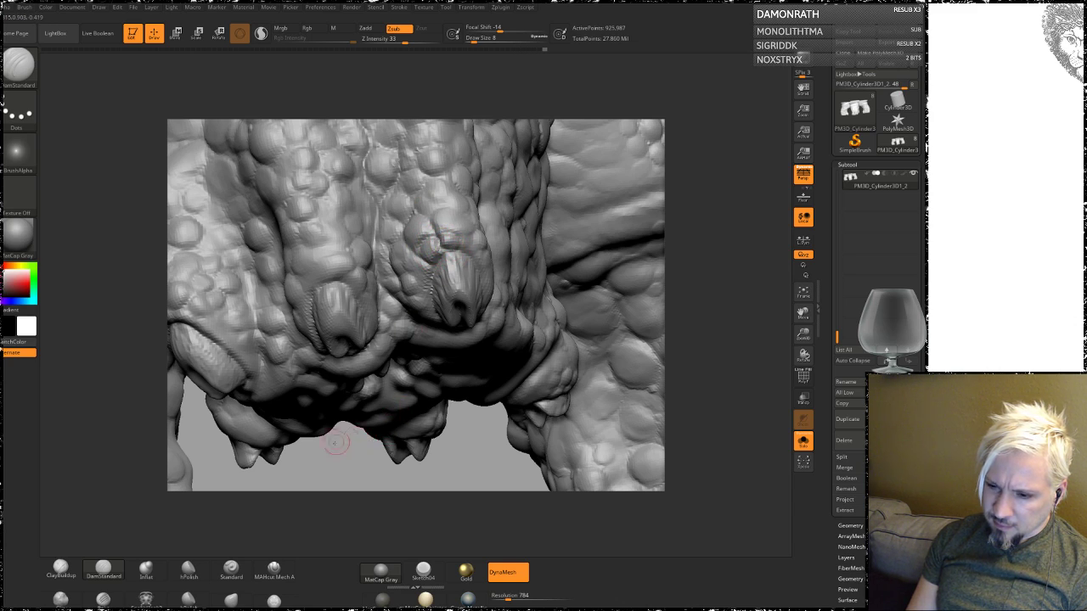
{"action": "left_click_drag", "start_coordinate": [339, 444], "coordinate": [315, 461]}
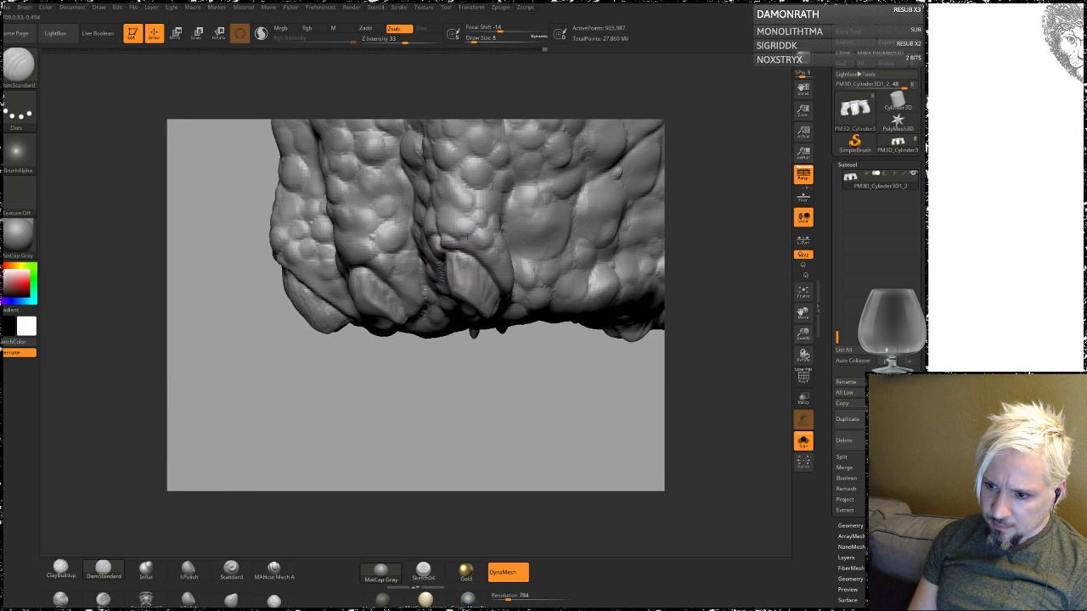
{"action": "left_click_drag", "start_coordinate": [449, 423], "coordinate": [466, 226]}
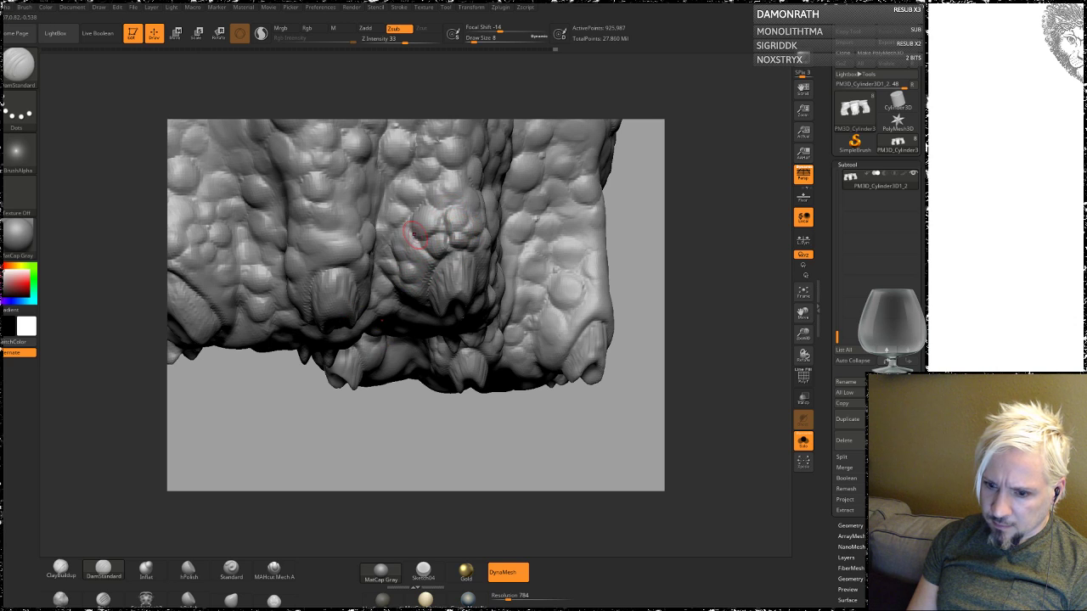
{"action": "left_click_drag", "start_coordinate": [360, 395], "coordinate": [352, 363]}
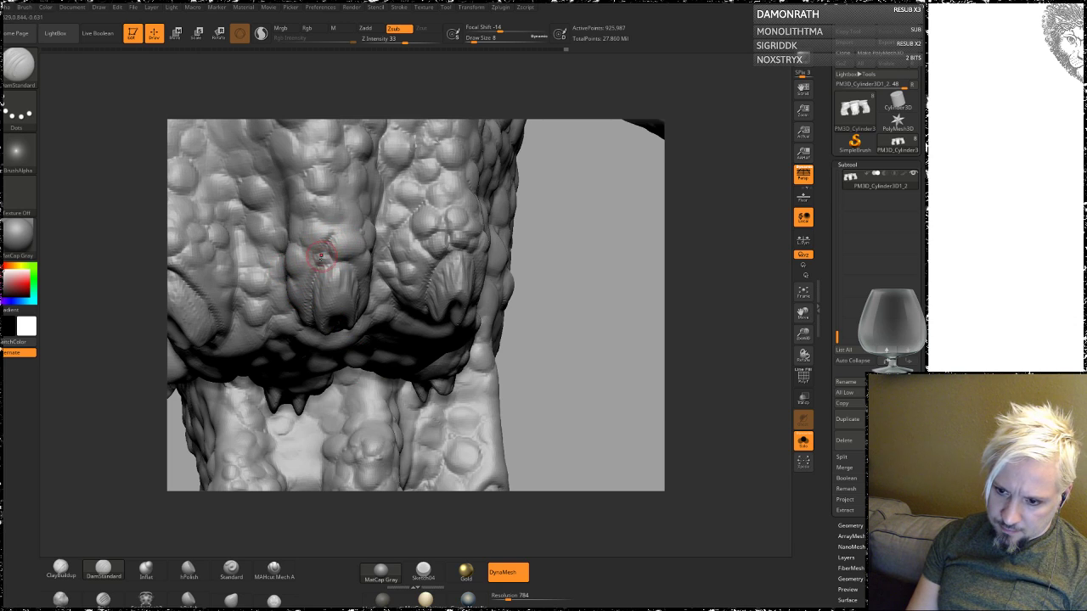
{"action": "left_click_drag", "start_coordinate": [553, 247], "coordinate": [560, 236]}
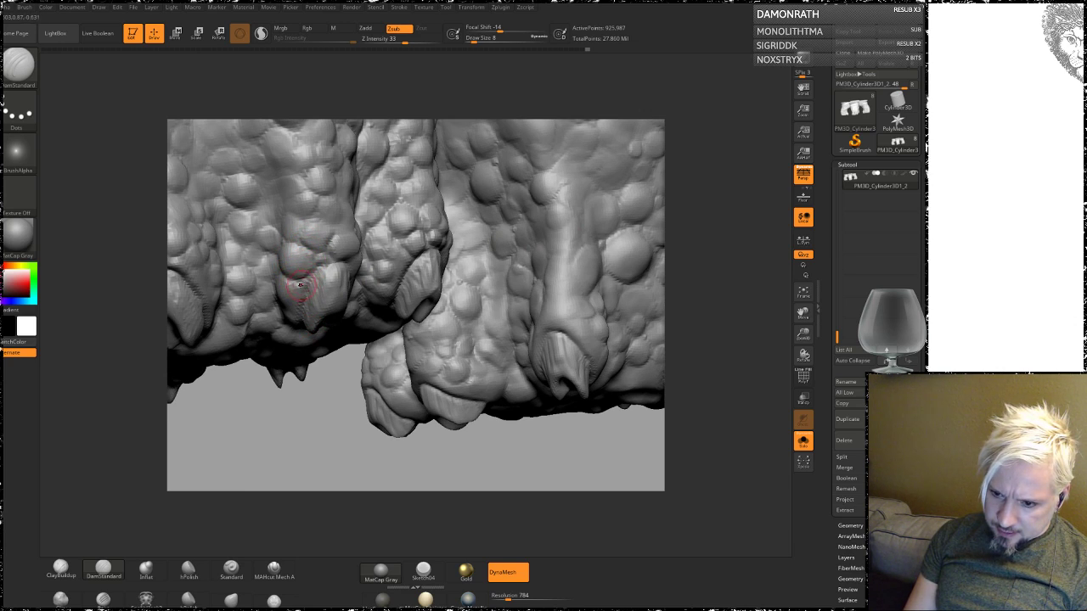
{"action": "left_click_drag", "start_coordinate": [311, 363], "coordinate": [303, 280]}
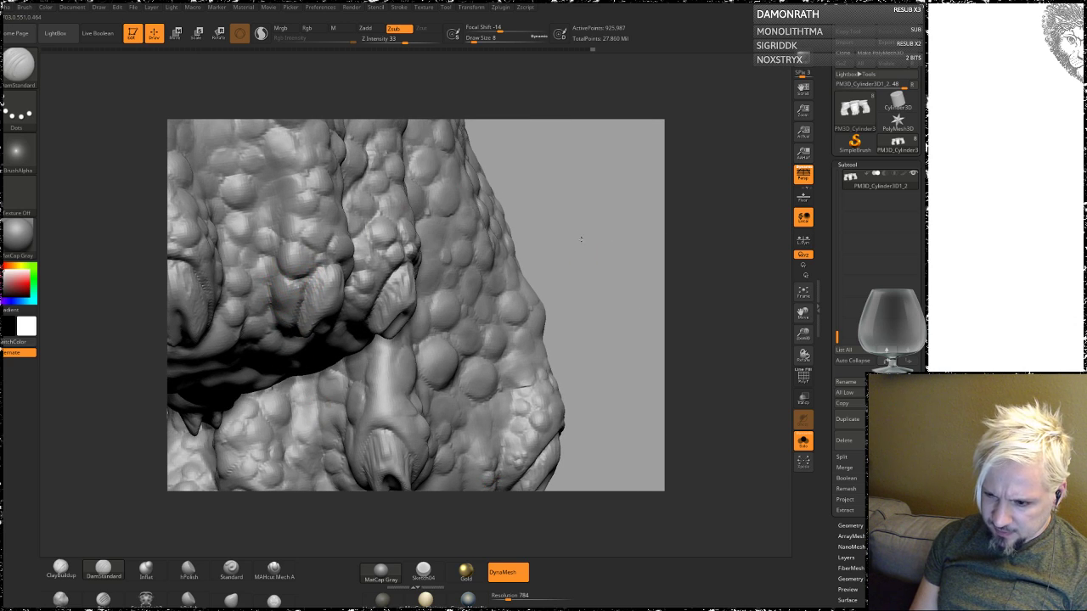
{"action": "mouse_move", "coordinate": [575, 238]}
{"action": "left_mouse_down"}
{"action": "mouse_move", "coordinate": [521, 235]}
{"action": "mouse_move", "coordinate": [561, 234]}
{"action": "mouse_move", "coordinate": [381, 295]}
{"action": "left_mouse_up"}
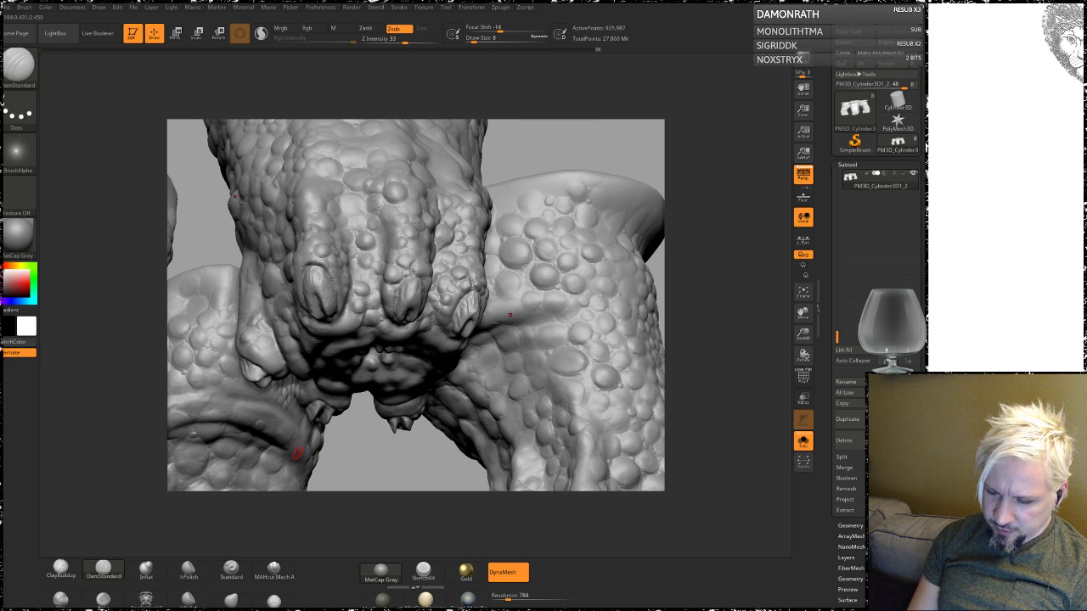
Step: Carve DamStandard lines between the bumps above the toes, viewing the foot from below, front and above
{"action": "left_click_drag", "start_coordinate": [535, 146], "coordinate": [412, 247]}
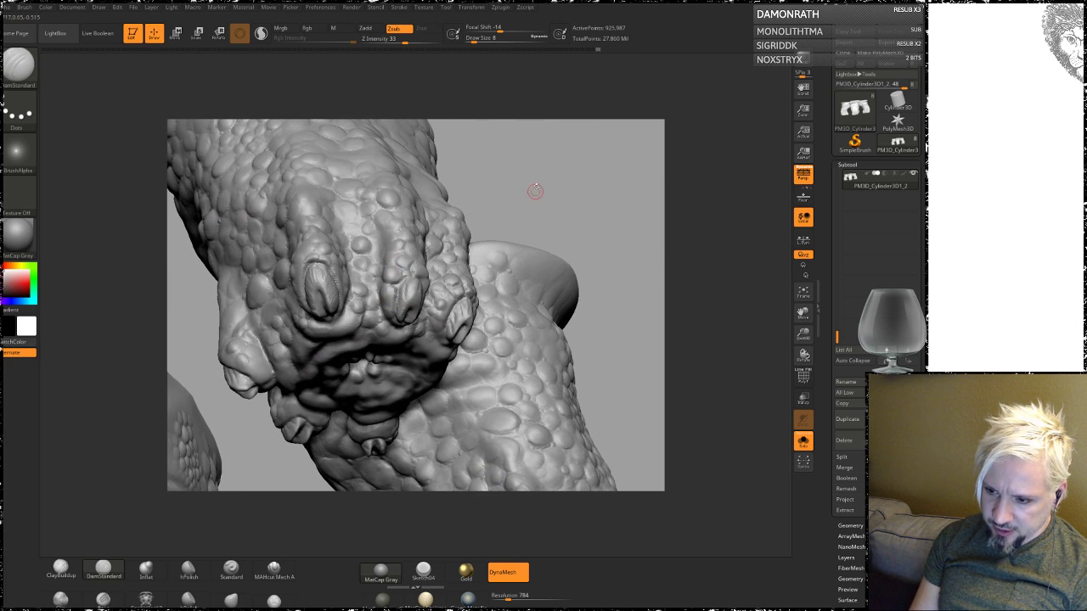
{"action": "mouse_move", "coordinate": [534, 191]}
{"action": "left_mouse_down"}
{"action": "mouse_move", "coordinate": [570, 225]}
{"action": "mouse_move", "coordinate": [560, 245]}
{"action": "mouse_move", "coordinate": [487, 223]}
{"action": "left_mouse_up"}
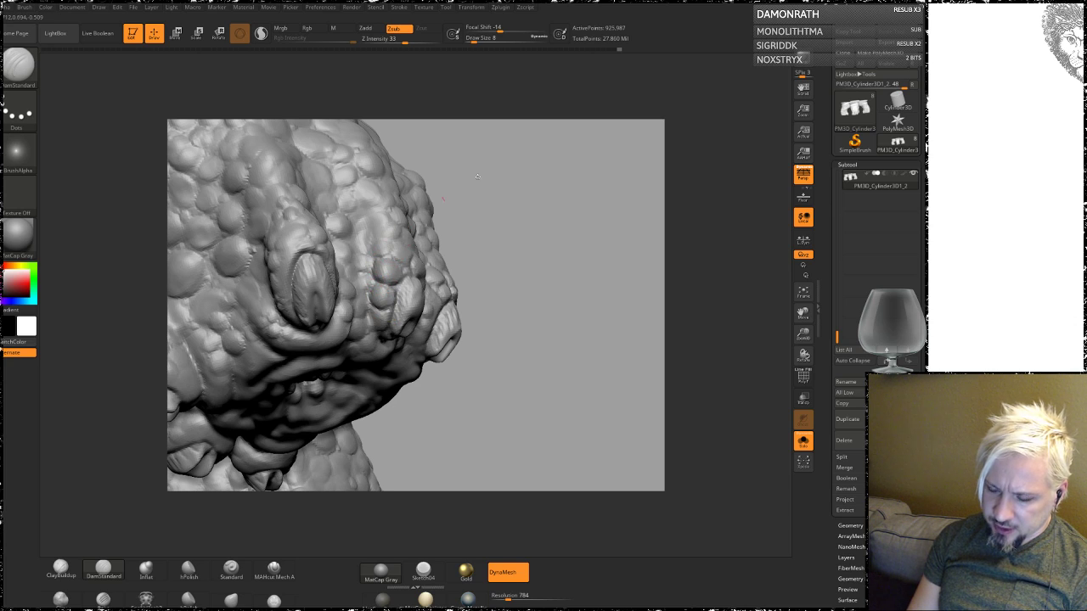
{"action": "left_click_drag", "start_coordinate": [561, 212], "coordinate": [442, 213]}
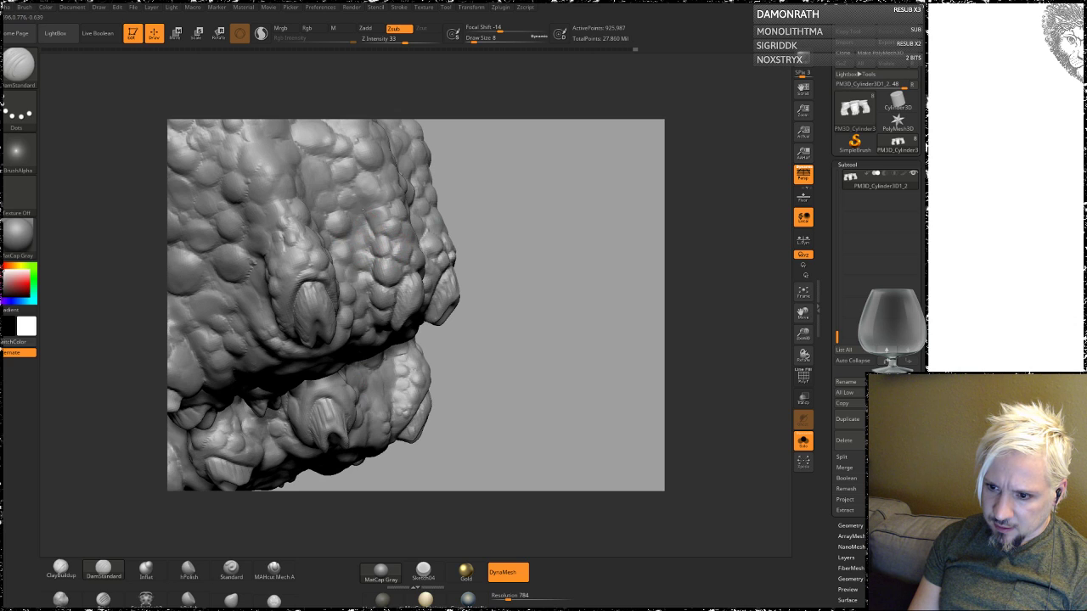
{"action": "left_click_drag", "start_coordinate": [538, 186], "coordinate": [429, 200]}
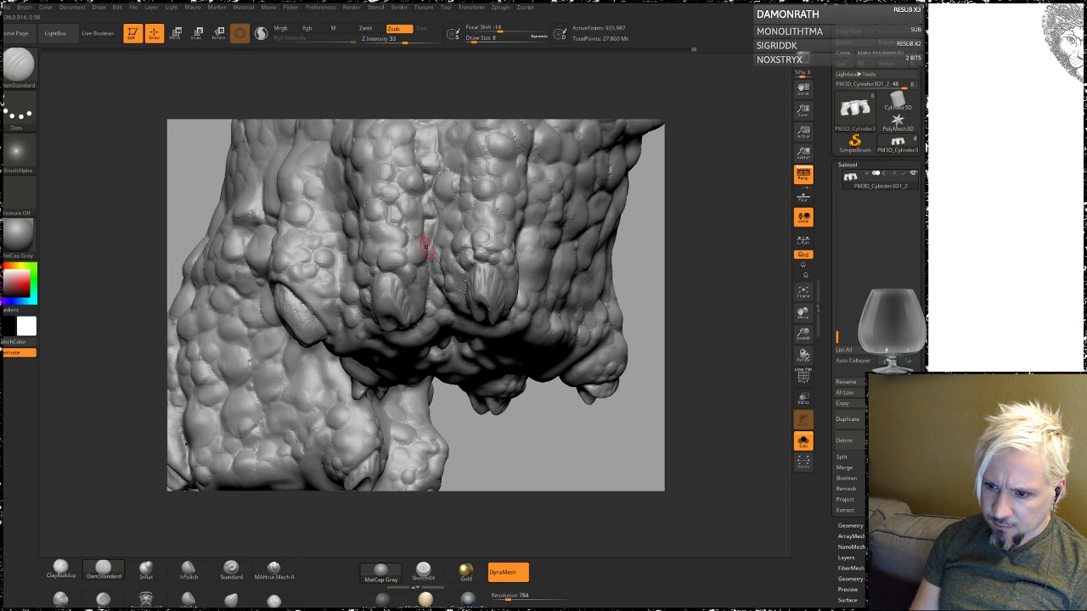
{"action": "left_click_drag", "start_coordinate": [497, 436], "coordinate": [382, 266]}
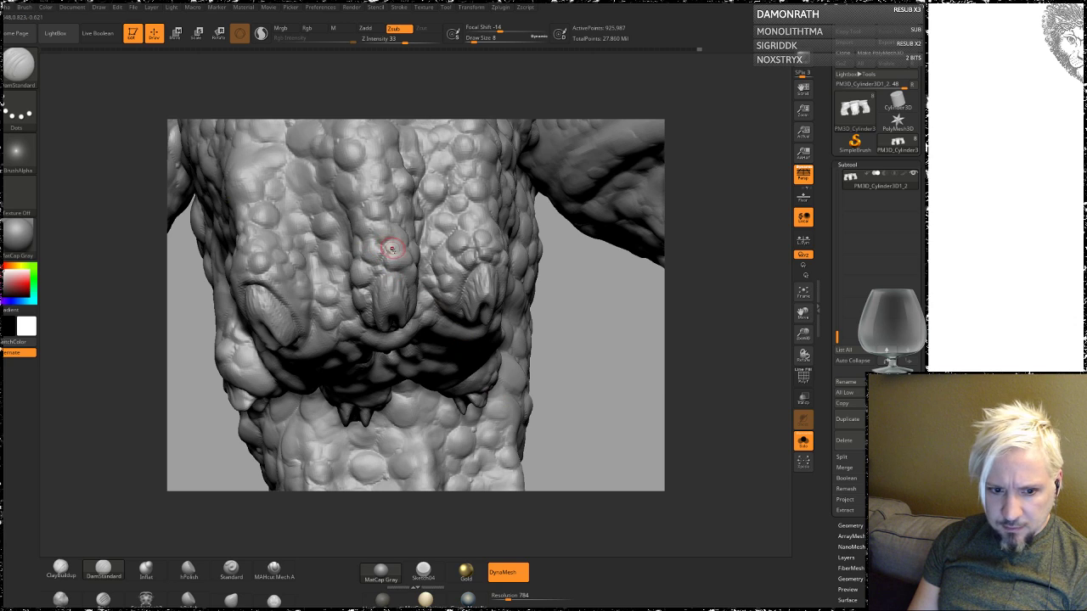
{"action": "left_click_drag", "start_coordinate": [560, 274], "coordinate": [374, 246]}
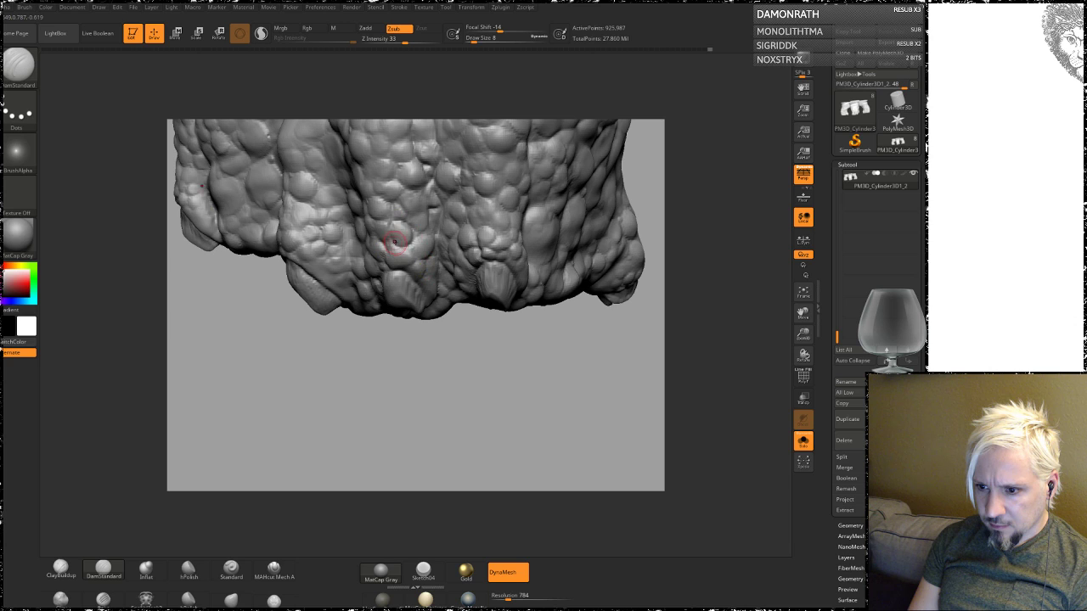
{"action": "left_click_drag", "start_coordinate": [351, 363], "coordinate": [340, 386]}
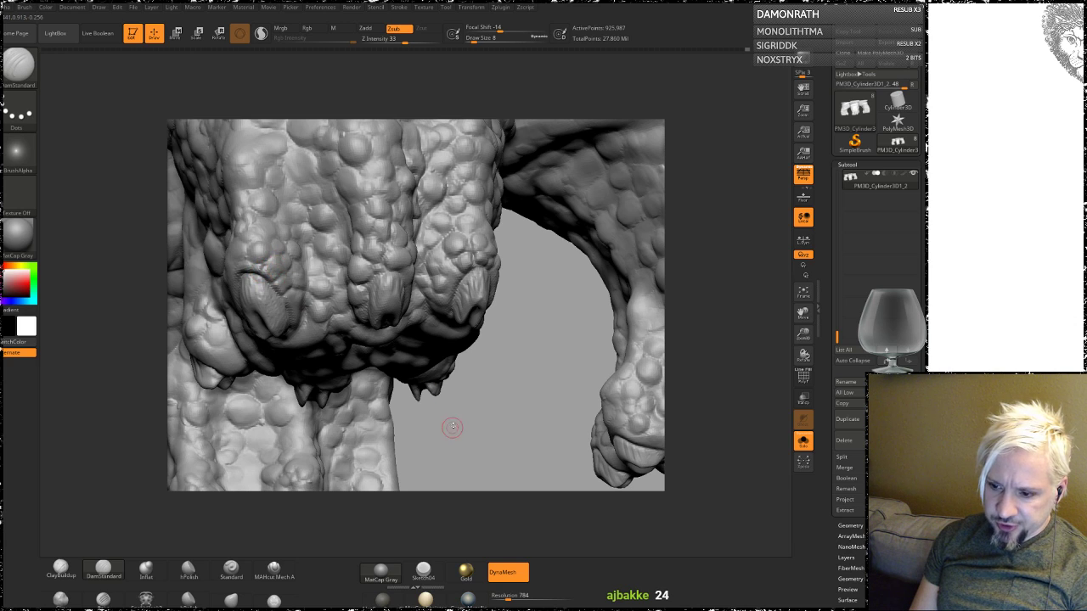
Step: Carve creases along the gaps between bumps on the foot's side, turning the toe toward view
{"action": "left_click_drag", "start_coordinate": [451, 429], "coordinate": [376, 230]}
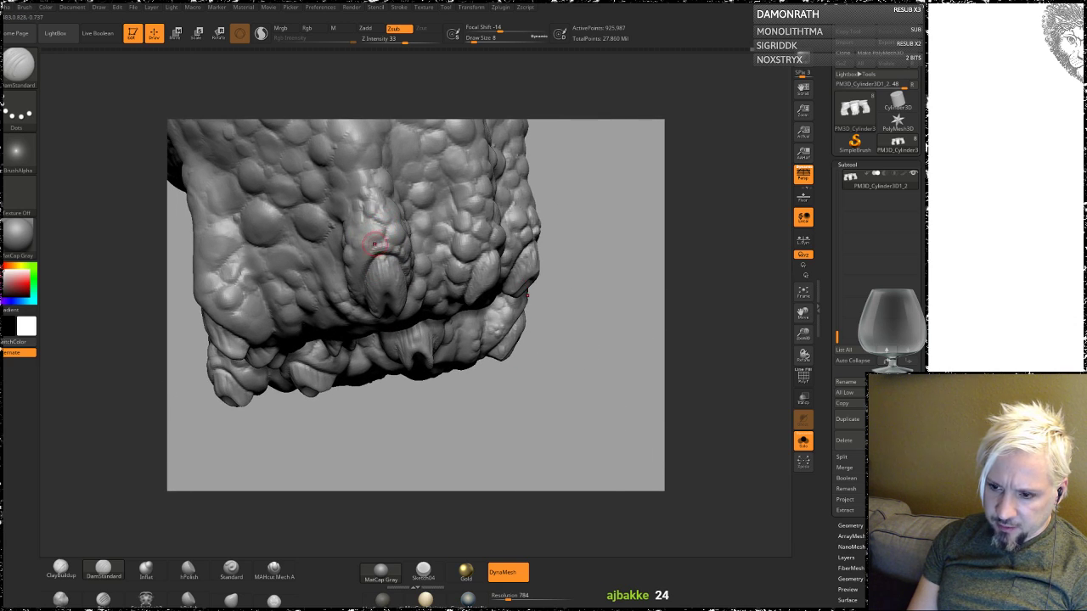
{"action": "mouse_move", "coordinate": [388, 405]}
{"action": "left_mouse_down"}
{"action": "mouse_move", "coordinate": [425, 420]}
{"action": "mouse_move", "coordinate": [451, 401]}
{"action": "left_mouse_up"}
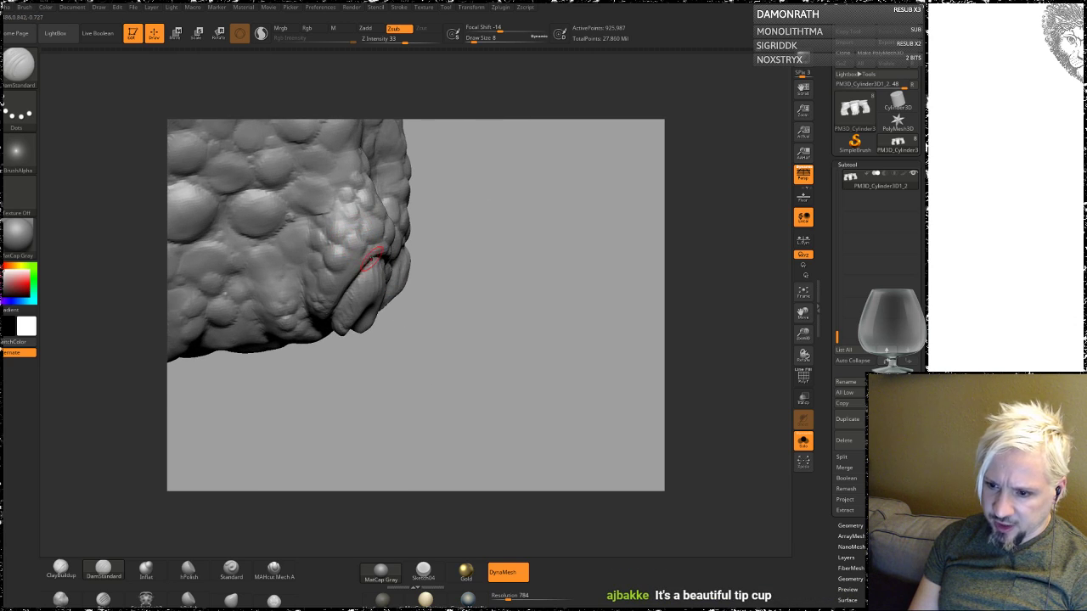
{"action": "left_click_drag", "start_coordinate": [455, 226], "coordinate": [523, 206]}
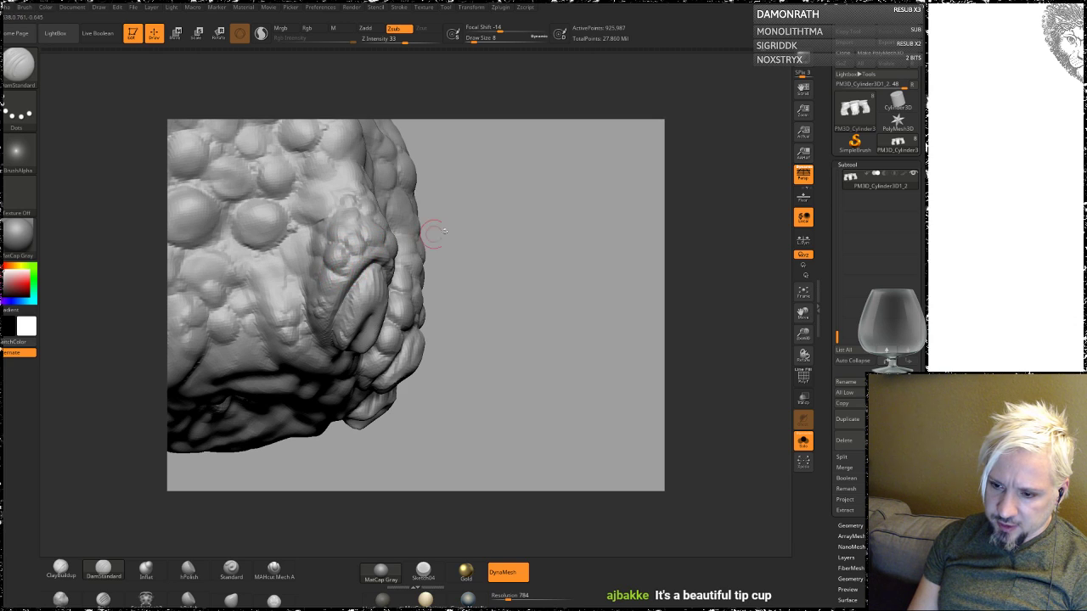
{"action": "left_click_drag", "start_coordinate": [433, 232], "coordinate": [340, 283]}
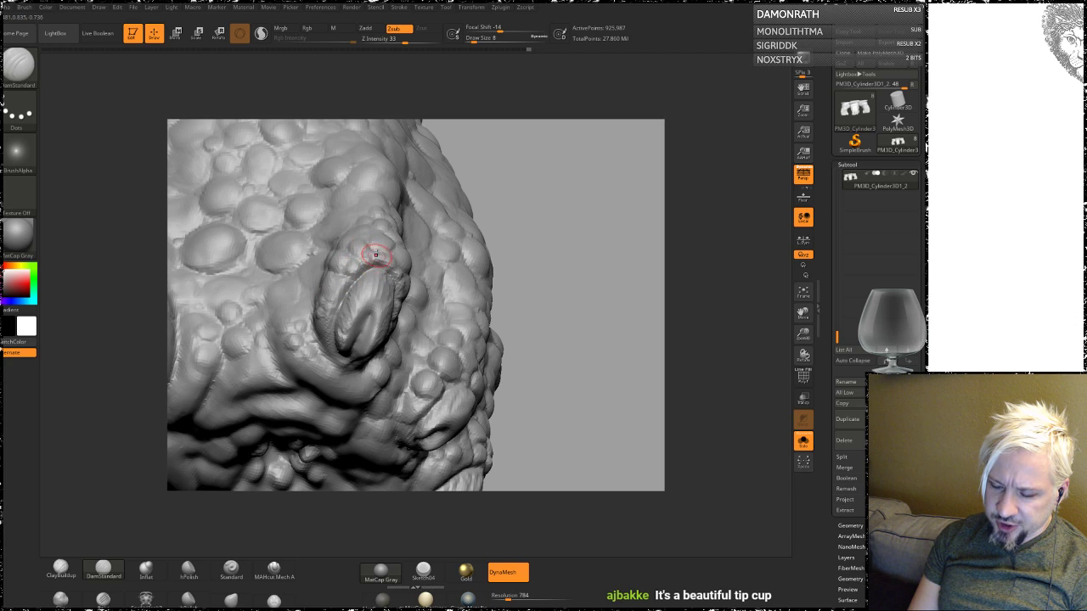
{"action": "left_click_drag", "start_coordinate": [563, 206], "coordinate": [323, 251]}
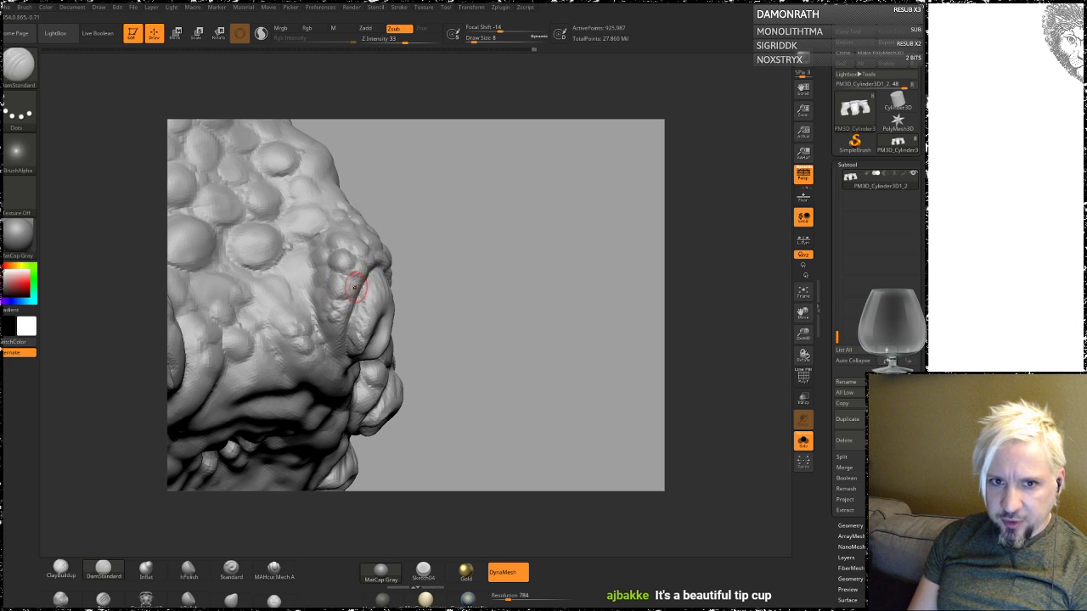
{"action": "mouse_move", "coordinate": [403, 243]}
{"action": "left_mouse_down"}
{"action": "mouse_move", "coordinate": [468, 269]}
{"action": "mouse_move", "coordinate": [331, 291]}
{"action": "left_mouse_up"}
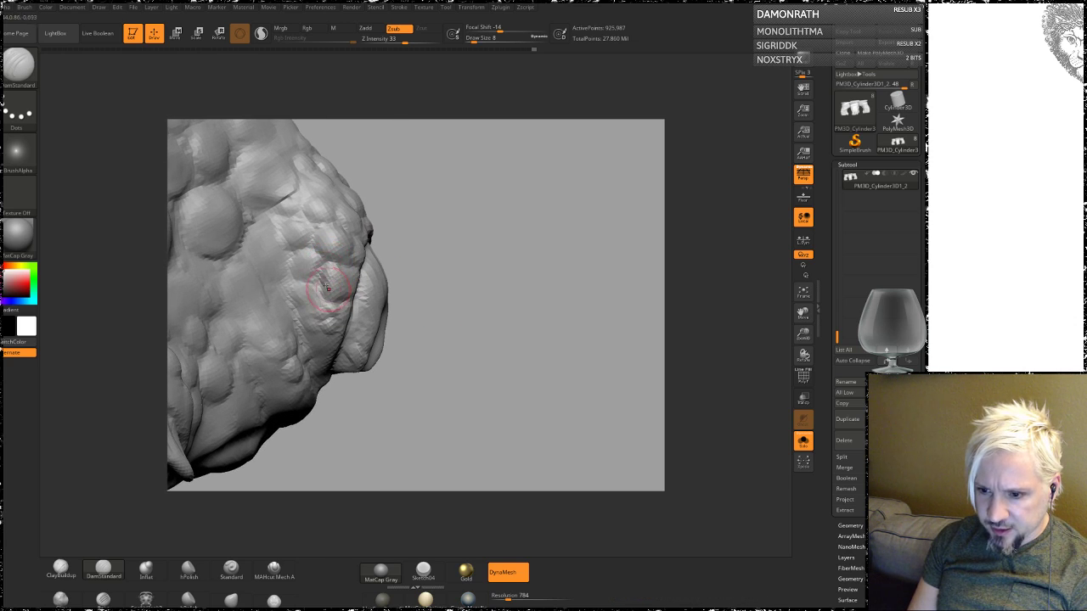
{"action": "left_click_drag", "start_coordinate": [442, 255], "coordinate": [516, 237]}
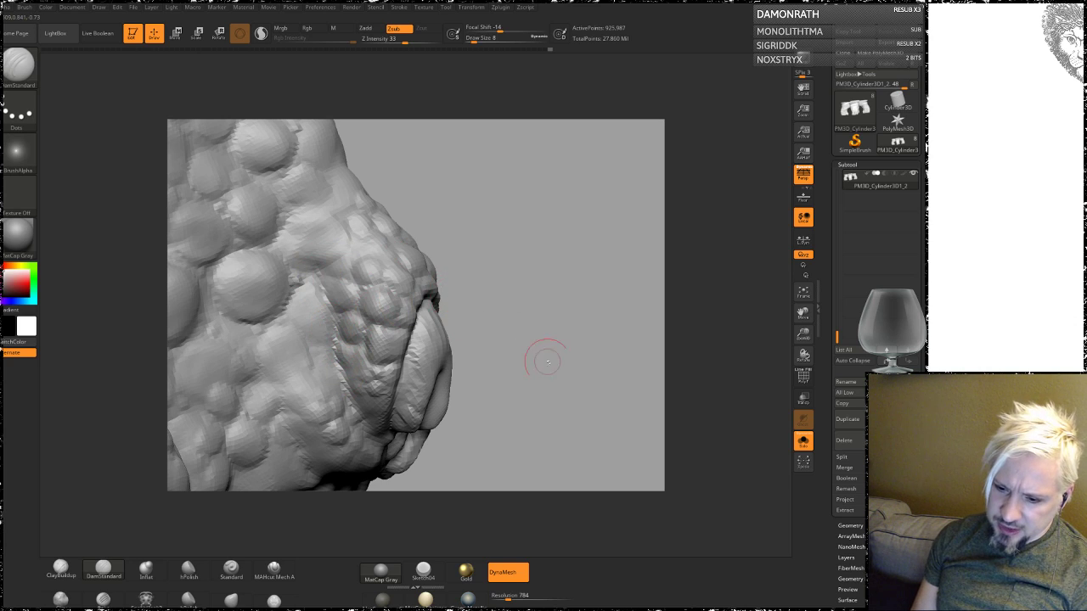
{"action": "mouse_move", "coordinate": [540, 360]}
{"action": "left_mouse_down"}
{"action": "mouse_move", "coordinate": [538, 315]}
{"action": "mouse_move", "coordinate": [501, 272]}
{"action": "left_mouse_up"}
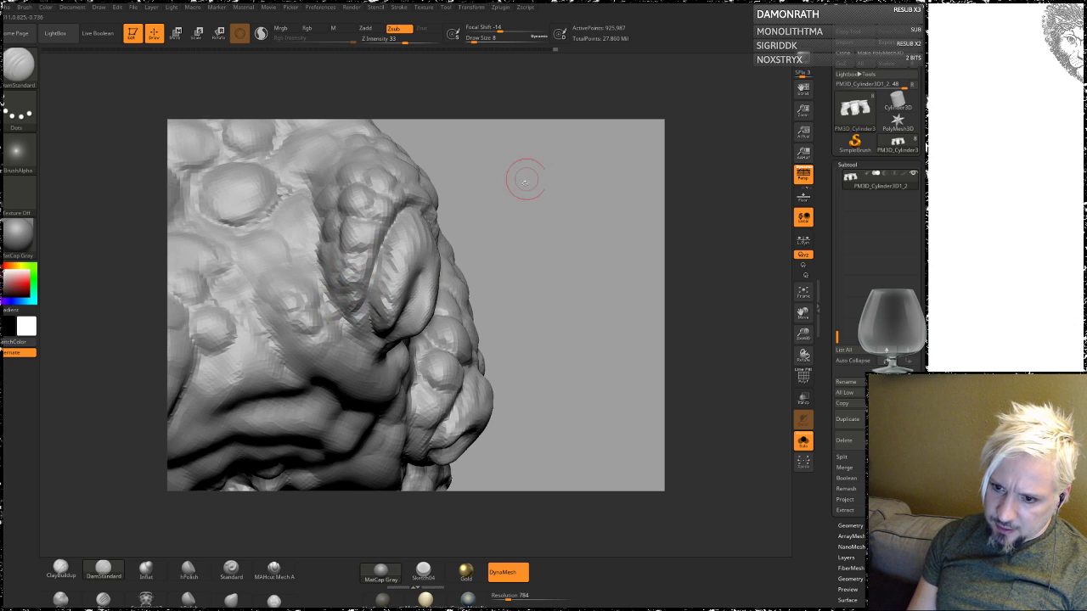
{"action": "mouse_move", "coordinate": [529, 177]}
{"action": "left_mouse_down"}
{"action": "mouse_move", "coordinate": [528, 240]}
{"action": "mouse_move", "coordinate": [509, 224]}
{"action": "mouse_move", "coordinate": [497, 230]}
{"action": "mouse_move", "coordinate": [526, 277]}
{"action": "left_mouse_up"}
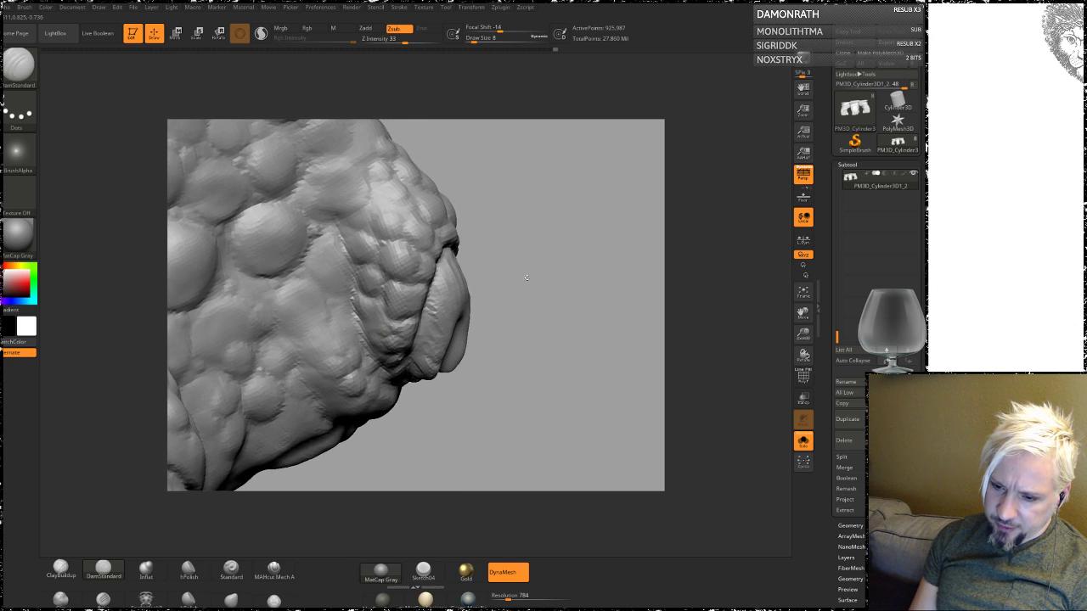
Step: Cut a crease beside the toe, then re-frame the bumpy foot from below and the front
{"action": "mouse_move", "coordinate": [320, 278]}
{"action": "left_mouse_down"}
{"action": "mouse_move", "coordinate": [314, 244]}
{"action": "mouse_move", "coordinate": [348, 268]}
{"action": "left_mouse_up"}
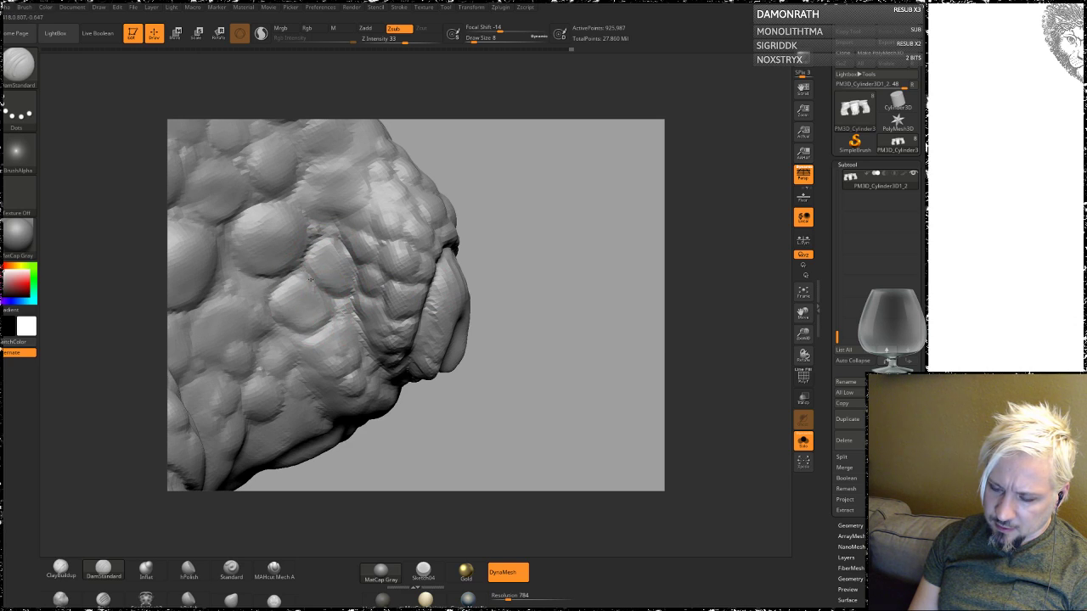
{"action": "mouse_move", "coordinate": [569, 323]}
{"action": "left_mouse_down"}
{"action": "mouse_move", "coordinate": [477, 284]}
{"action": "mouse_move", "coordinate": [511, 315]}
{"action": "left_mouse_up"}
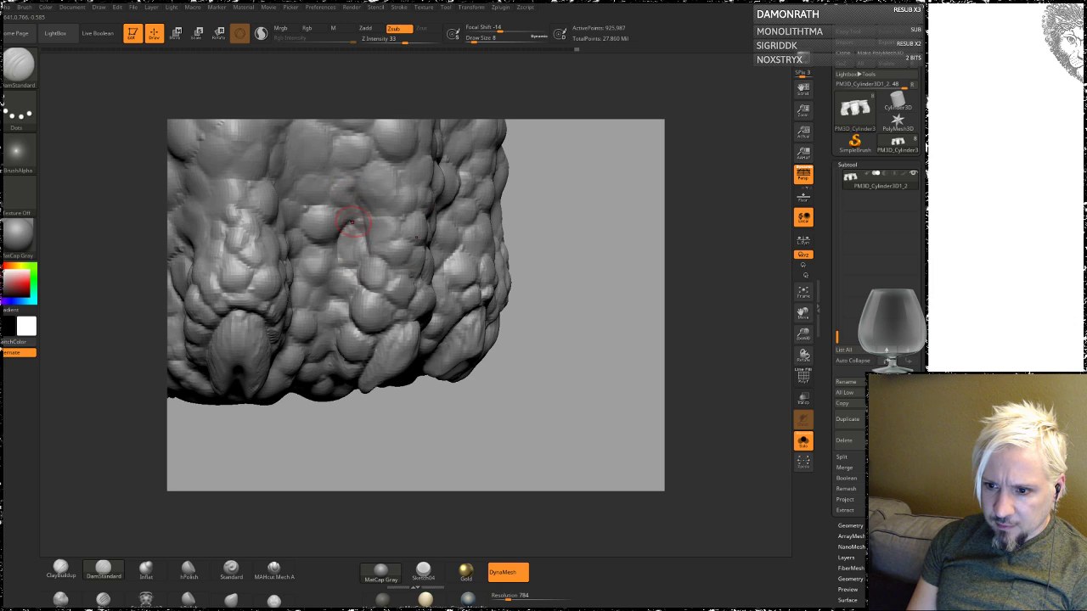
{"action": "left_click_drag", "start_coordinate": [446, 410], "coordinate": [344, 356]}
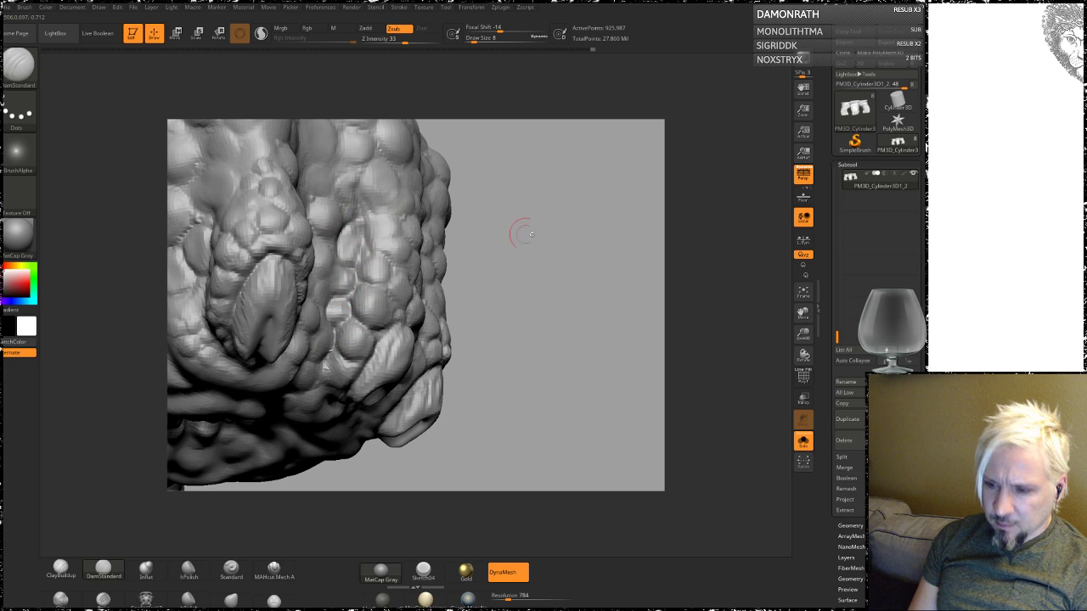
{"action": "mouse_move", "coordinate": [516, 230]}
{"action": "left_mouse_down"}
{"action": "mouse_move", "coordinate": [535, 284]}
{"action": "mouse_move", "coordinate": [413, 286]}
{"action": "left_mouse_up"}
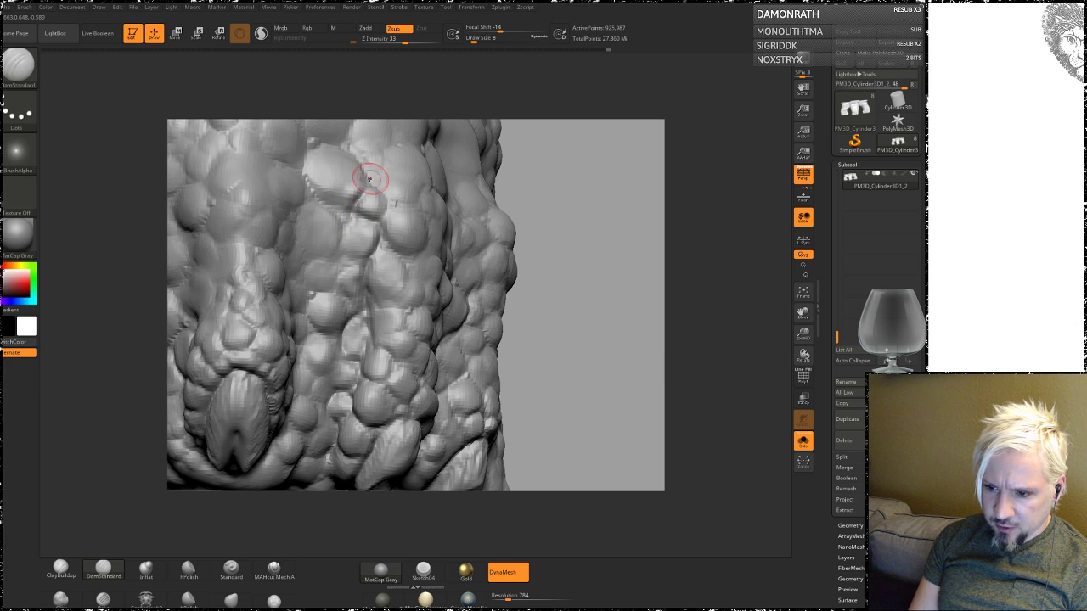
{"action": "mouse_move", "coordinate": [582, 276]}
{"action": "left_mouse_down"}
{"action": "mouse_move", "coordinate": [562, 264]}
{"action": "mouse_move", "coordinate": [358, 404]}
{"action": "mouse_move", "coordinate": [429, 383]}
{"action": "left_mouse_up"}
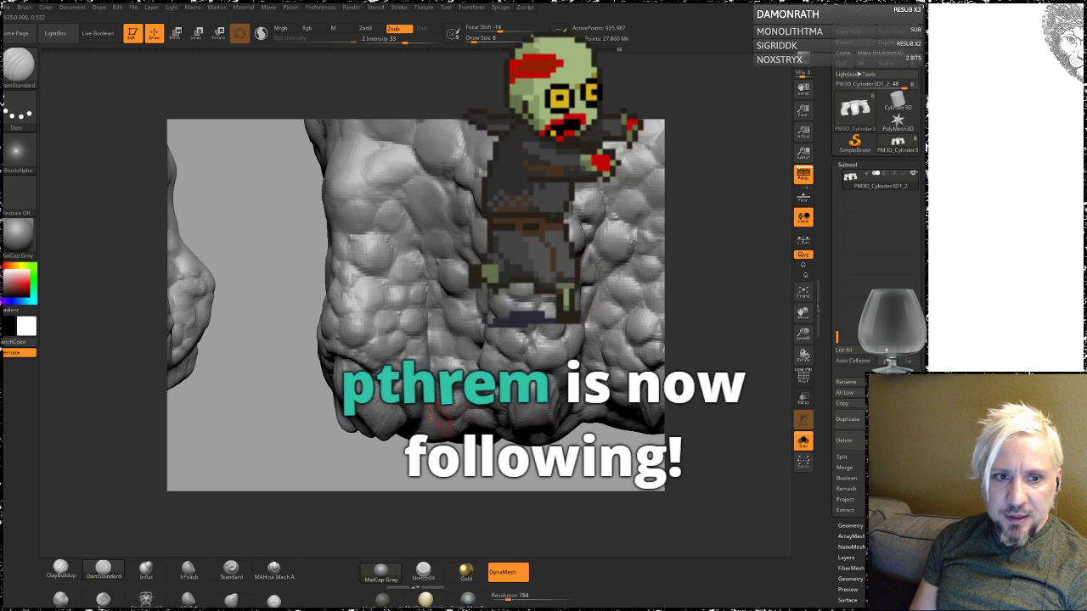
Step: Carve thin creases up the foot's left side and between bumps on the underside
{"action": "left_click_drag", "start_coordinate": [294, 248], "coordinate": [295, 287]}
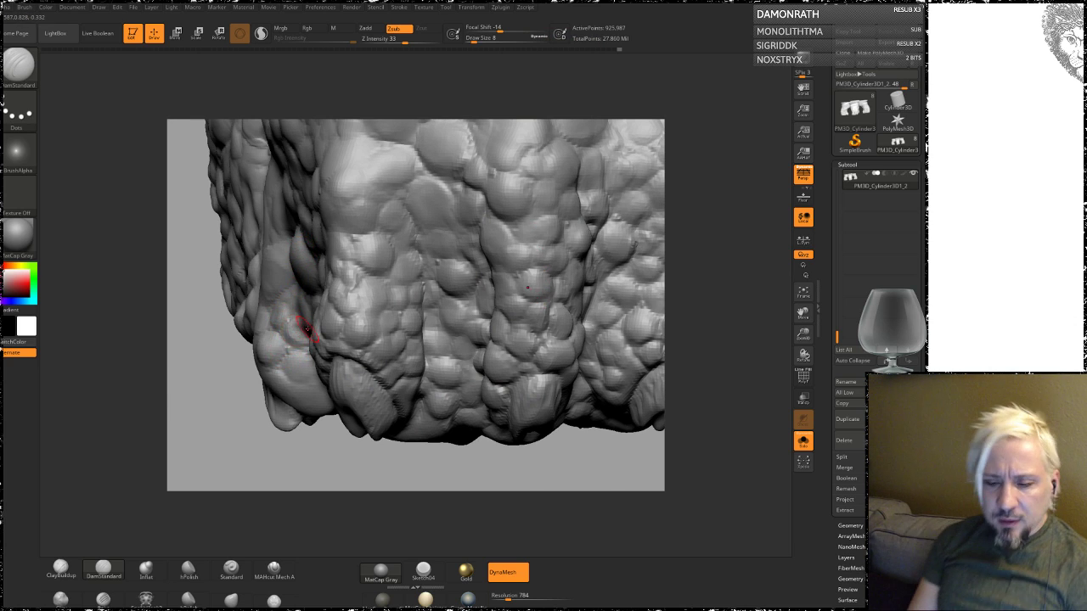
{"action": "mouse_move", "coordinate": [254, 463]}
{"action": "left_mouse_down"}
{"action": "mouse_move", "coordinate": [202, 486]}
{"action": "mouse_move", "coordinate": [246, 407]}
{"action": "left_mouse_up"}
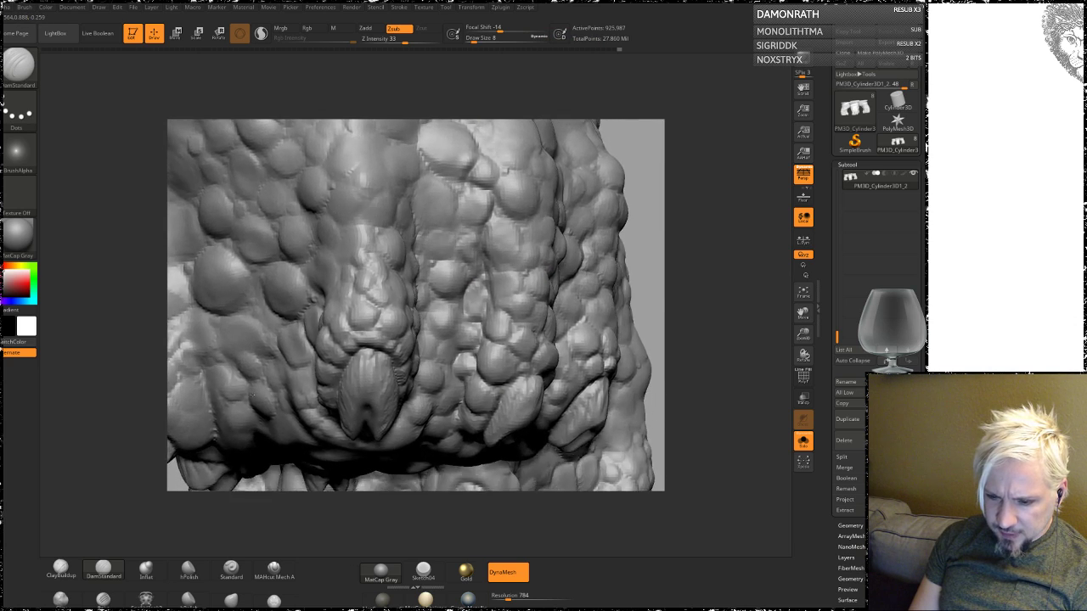
{"action": "left_click_drag", "start_coordinate": [226, 465], "coordinate": [259, 398]}
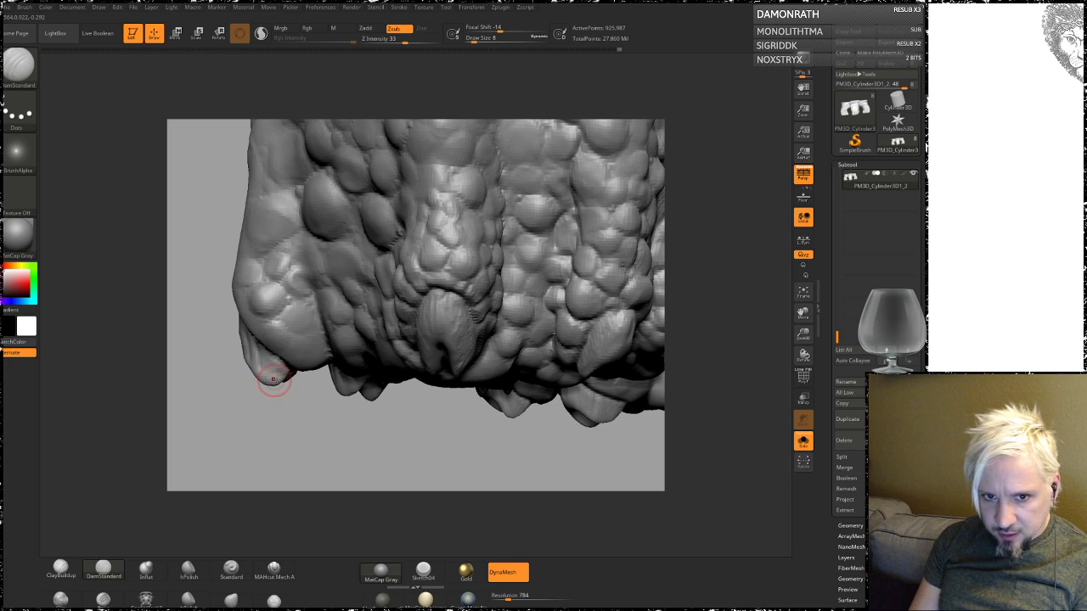
{"action": "left_click_drag", "start_coordinate": [296, 440], "coordinate": [263, 340]}
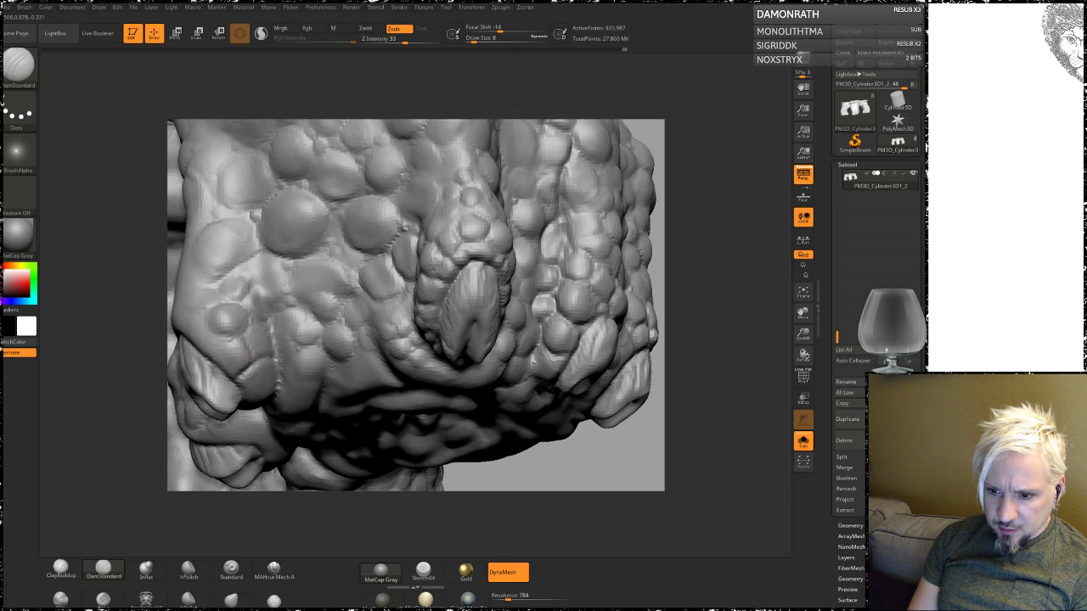
{"action": "left_click_drag", "start_coordinate": [263, 267], "coordinate": [252, 206]}
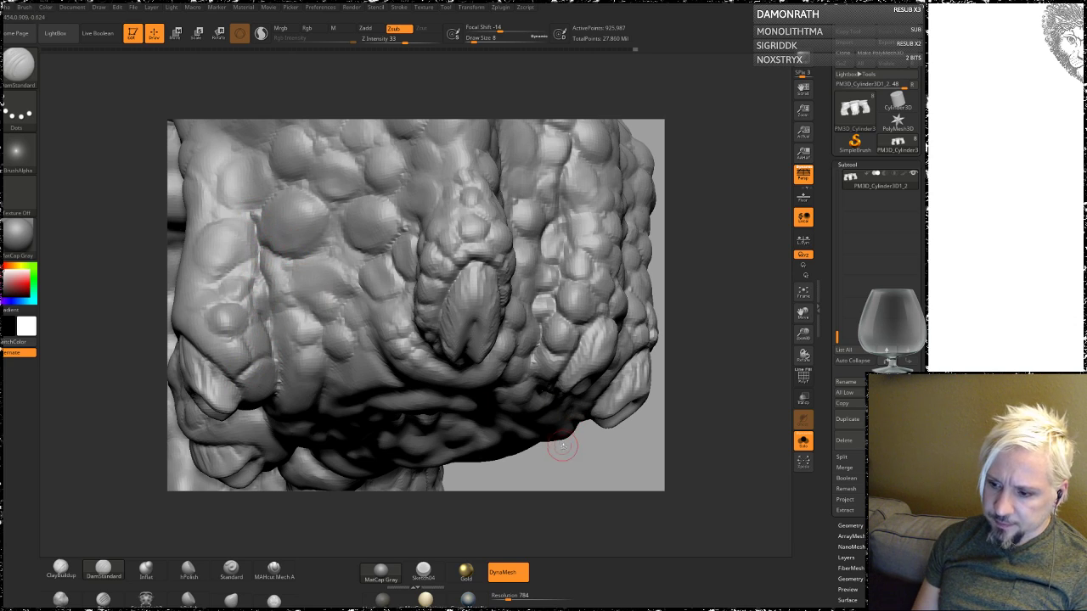
{"action": "left_click_drag", "start_coordinate": [563, 445], "coordinate": [575, 395]}
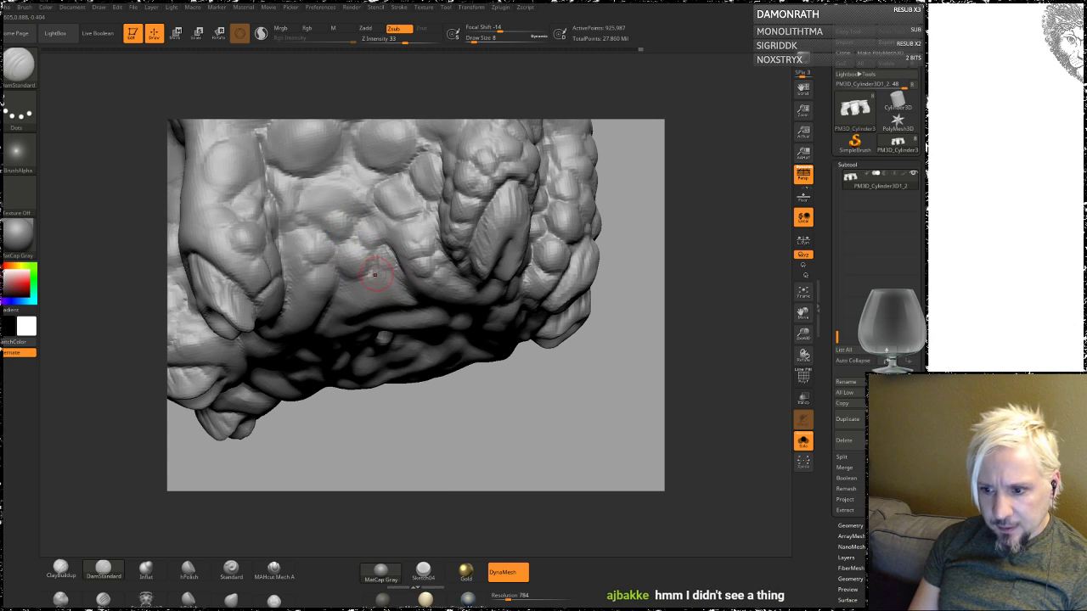
{"action": "left_click_drag", "start_coordinate": [348, 280], "coordinate": [341, 314]}
{"action": "left_click_drag", "start_coordinate": [459, 406], "coordinate": [456, 372]}
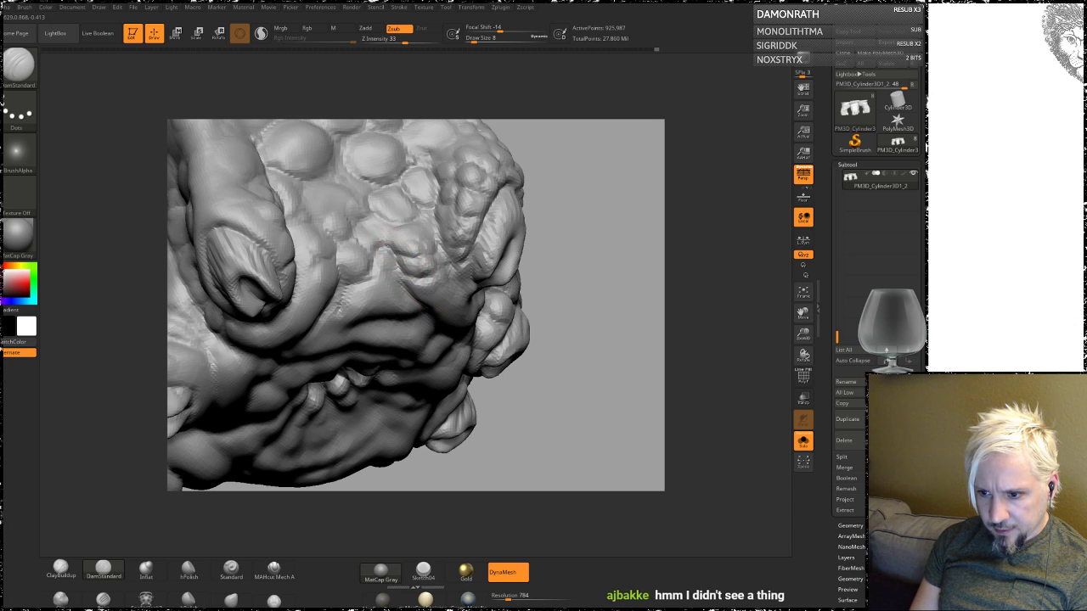
{"action": "mouse_move", "coordinate": [580, 203]}
{"action": "left_mouse_down"}
{"action": "mouse_move", "coordinate": [571, 225]}
{"action": "mouse_move", "coordinate": [376, 199]}
{"action": "left_mouse_up"}
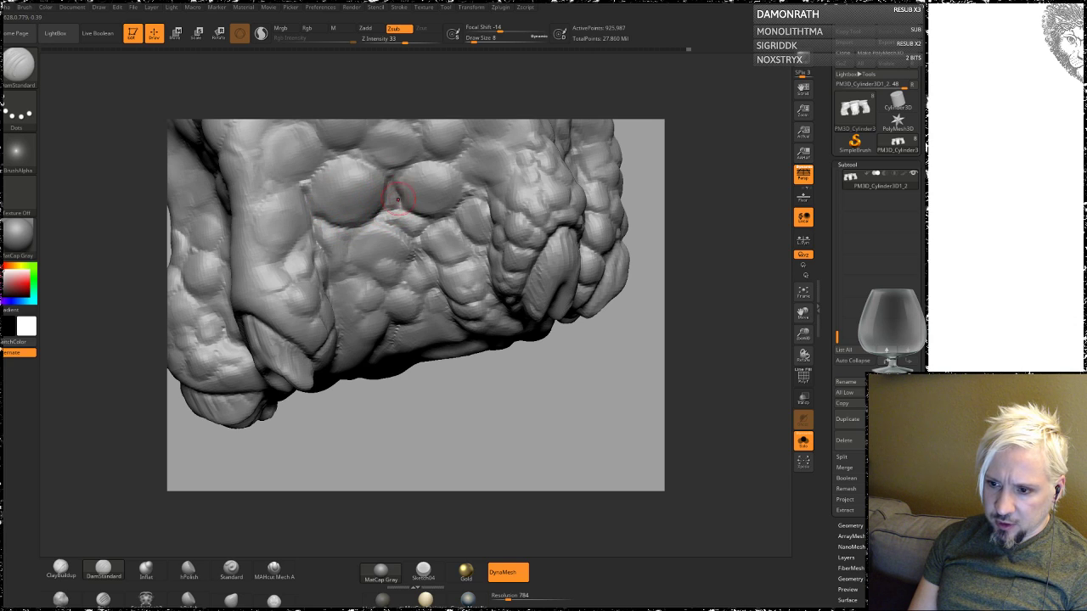
{"action": "left_click_drag", "start_coordinate": [529, 455], "coordinate": [364, 206]}
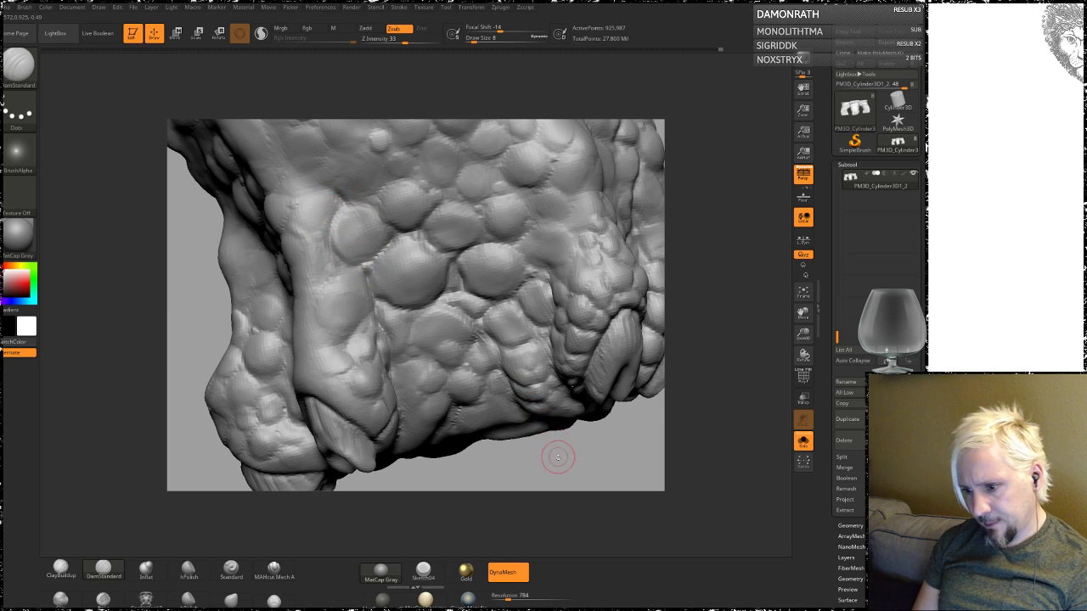
{"action": "mouse_move", "coordinate": [558, 456]}
{"action": "left_mouse_down"}
{"action": "mouse_move", "coordinate": [538, 381]}
{"action": "mouse_move", "coordinate": [475, 265]}
{"action": "left_mouse_up"}
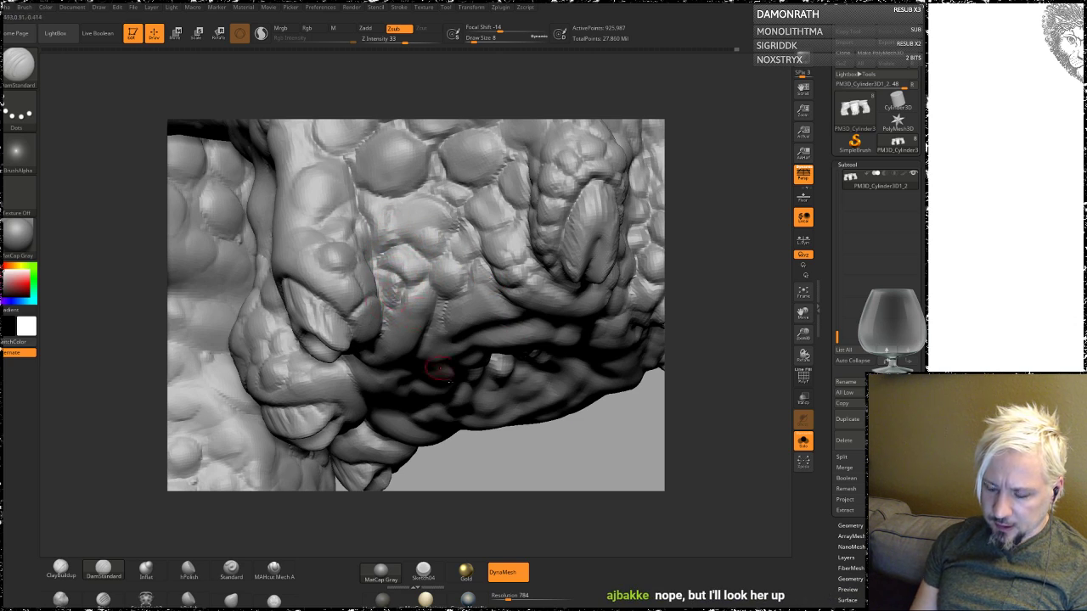
{"action": "left_click_drag", "start_coordinate": [518, 425], "coordinate": [512, 405]}
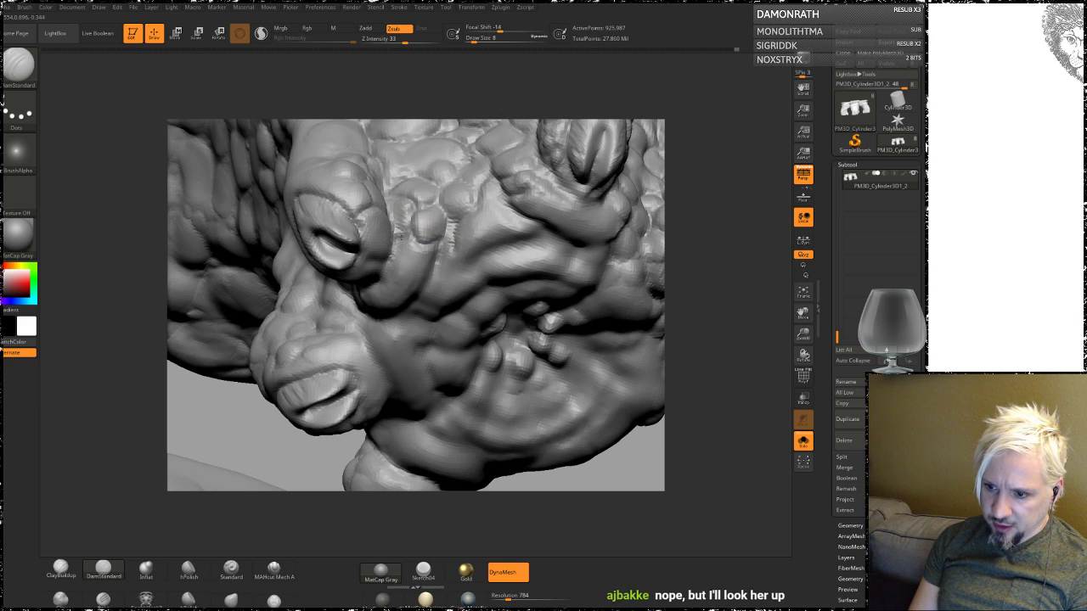
Step: Sculpt ridges and grooves around the toenails, working across the toe fronts and other toes
{"action": "left_click_drag", "start_coordinate": [418, 247], "coordinate": [411, 268]}
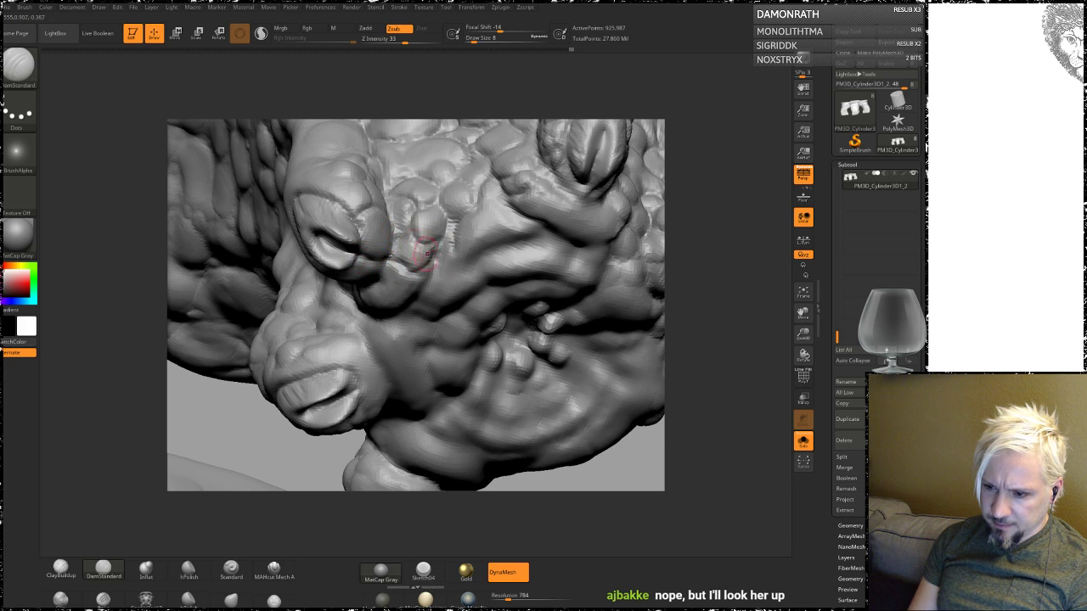
{"action": "left_click_drag", "start_coordinate": [622, 465], "coordinate": [365, 327]}
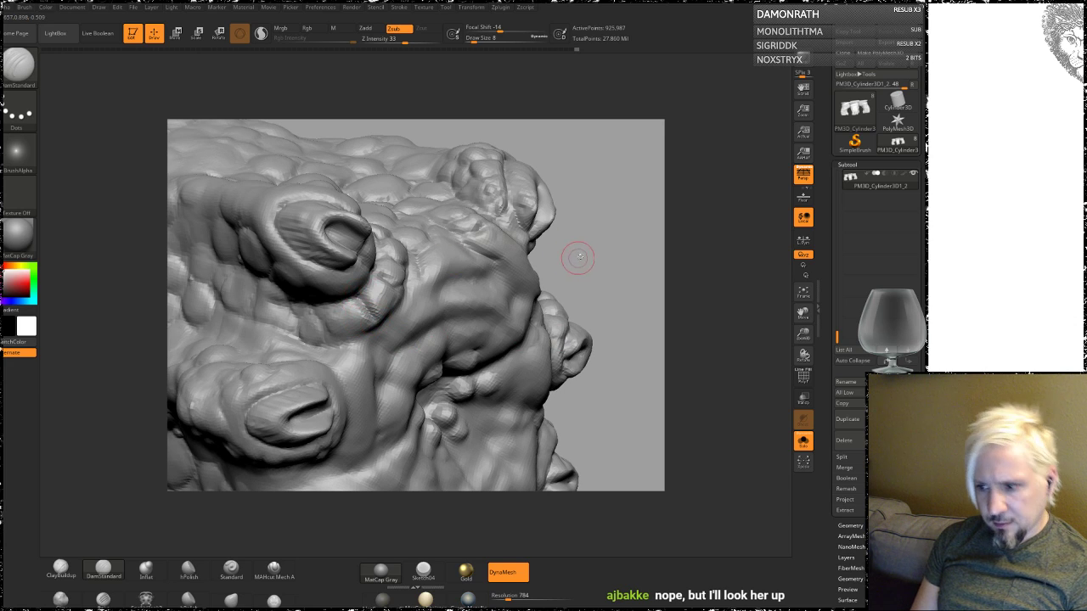
{"action": "left_click_drag", "start_coordinate": [577, 252], "coordinate": [284, 262]}
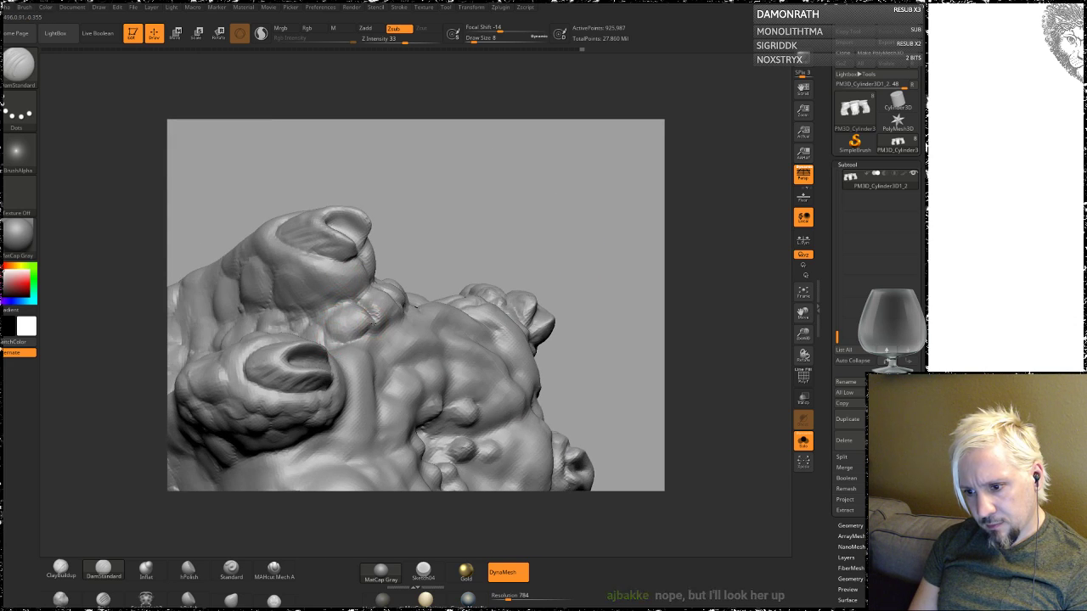
{"action": "mouse_move", "coordinate": [476, 201]}
{"action": "left_mouse_down"}
{"action": "mouse_move", "coordinate": [562, 220]}
{"action": "mouse_move", "coordinate": [329, 269]}
{"action": "left_mouse_up"}
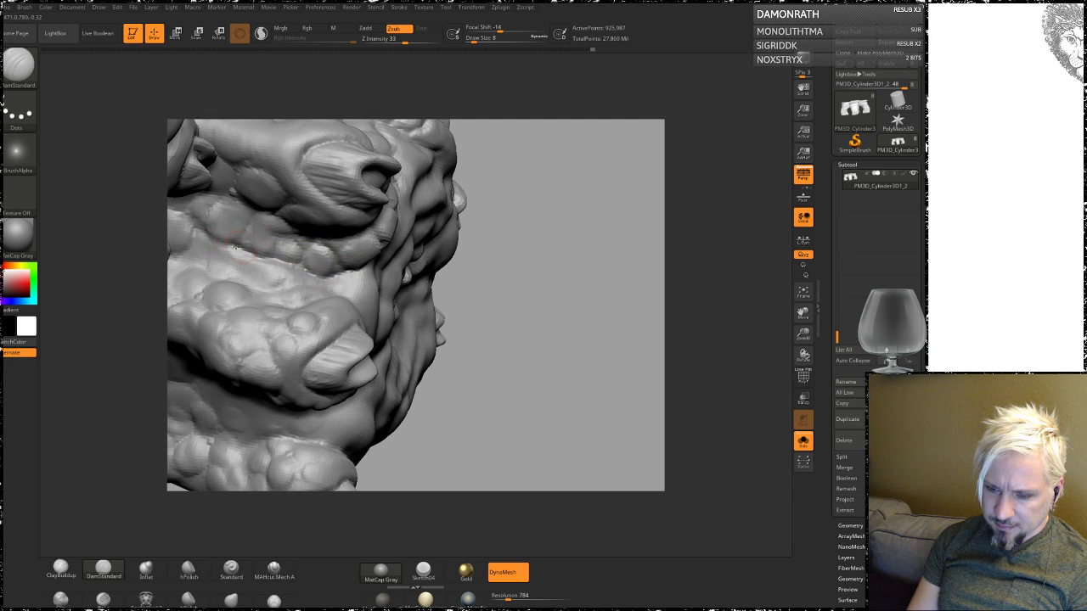
{"action": "mouse_move", "coordinate": [510, 230]}
{"action": "left_mouse_down"}
{"action": "mouse_move", "coordinate": [593, 234]}
{"action": "mouse_move", "coordinate": [310, 230]}
{"action": "left_mouse_up"}
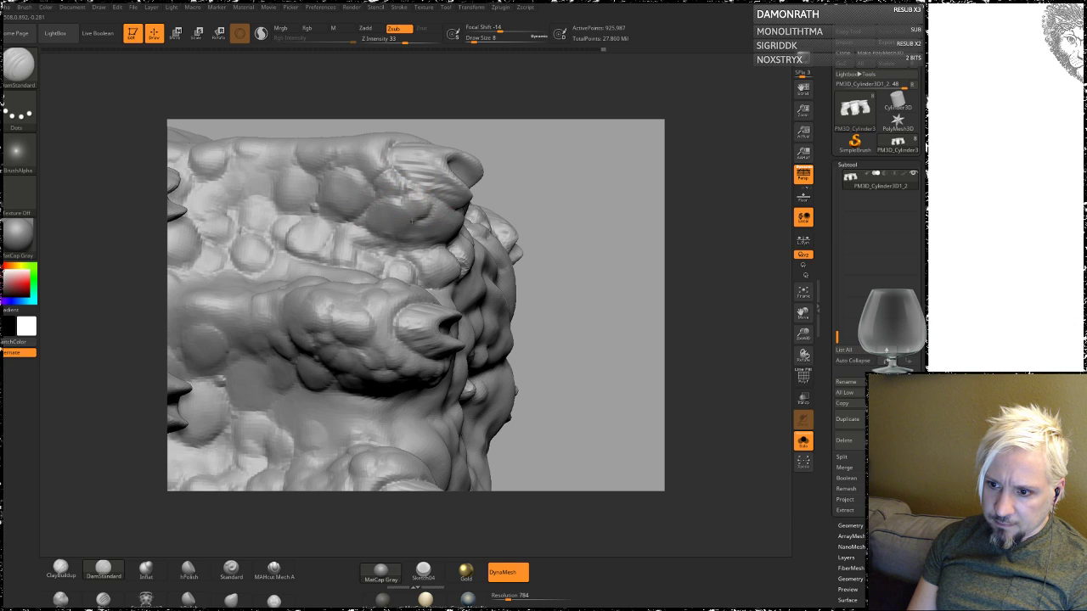
{"action": "left_click_drag", "start_coordinate": [571, 204], "coordinate": [549, 174]}
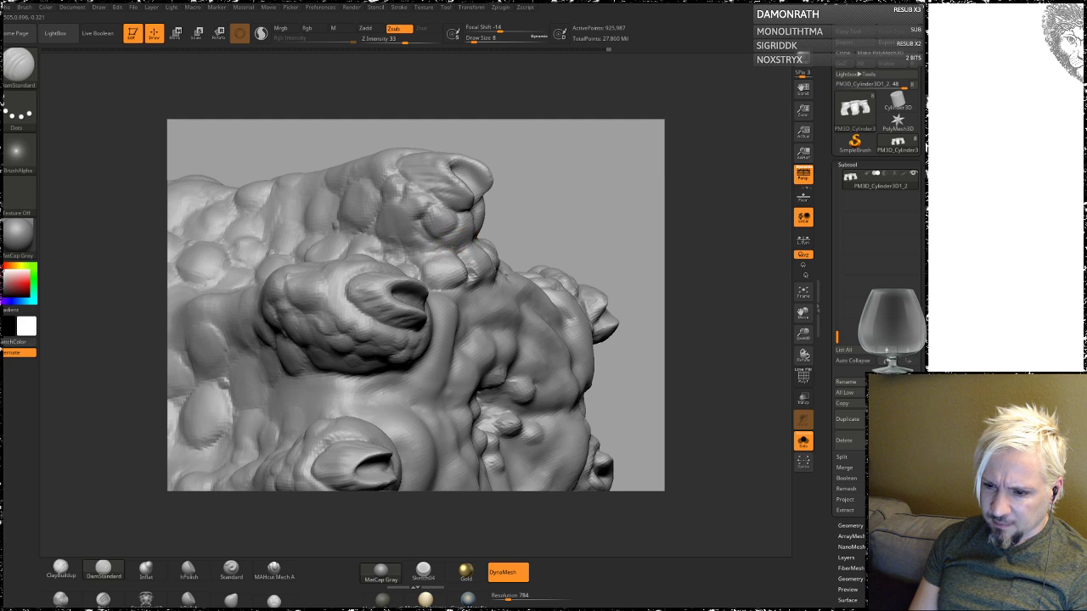
{"action": "left_click_drag", "start_coordinate": [563, 133], "coordinate": [418, 208]}
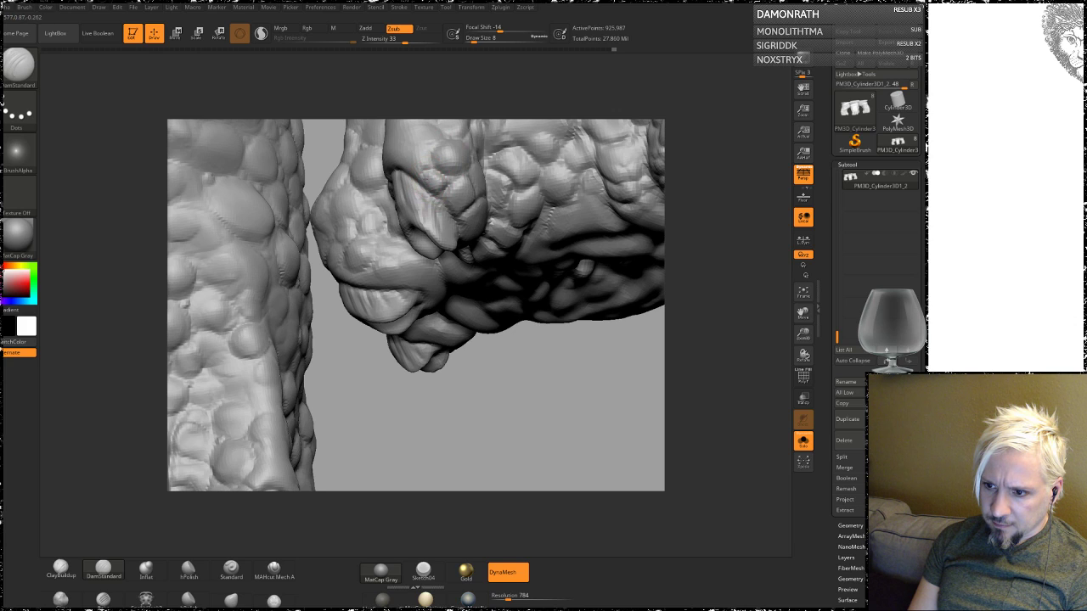
{"action": "left_click_drag", "start_coordinate": [521, 412], "coordinate": [370, 217]}
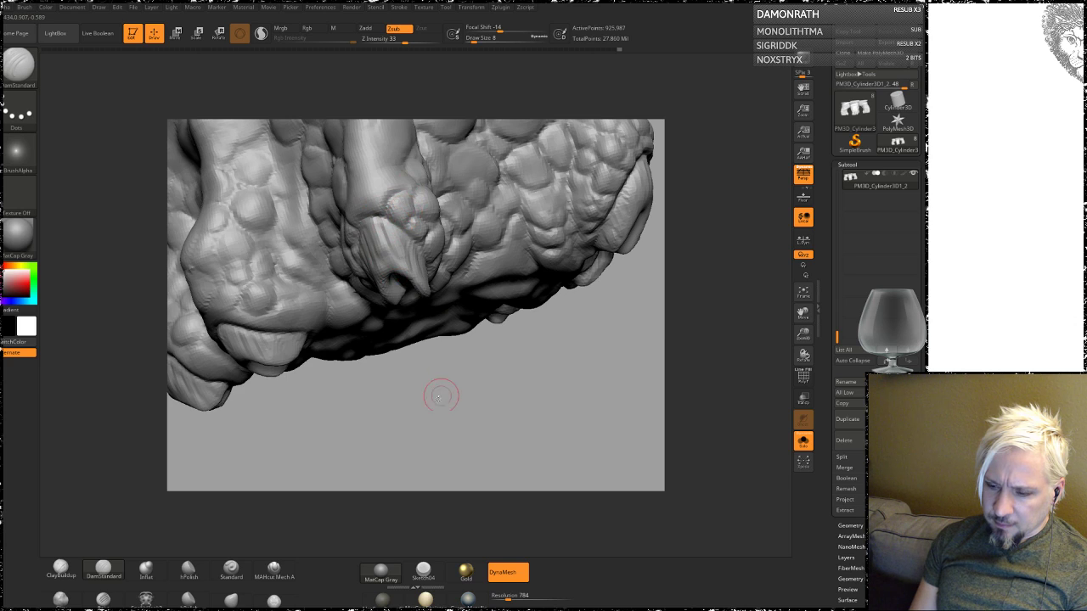
{"action": "left_click_drag", "start_coordinate": [440, 393], "coordinate": [443, 361]}
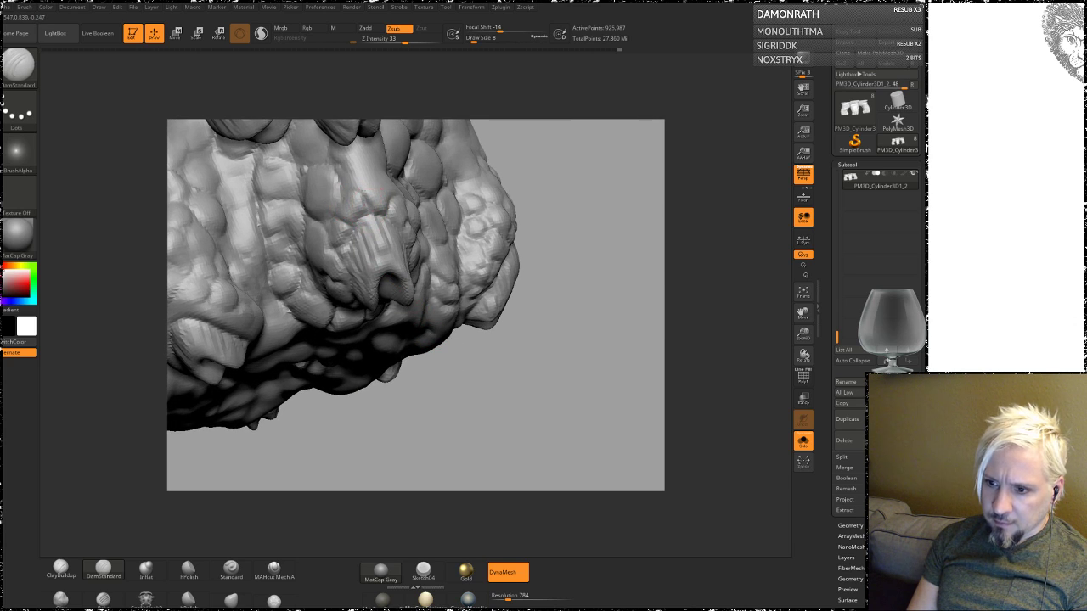
{"action": "left_click_drag", "start_coordinate": [544, 208], "coordinate": [378, 171]}
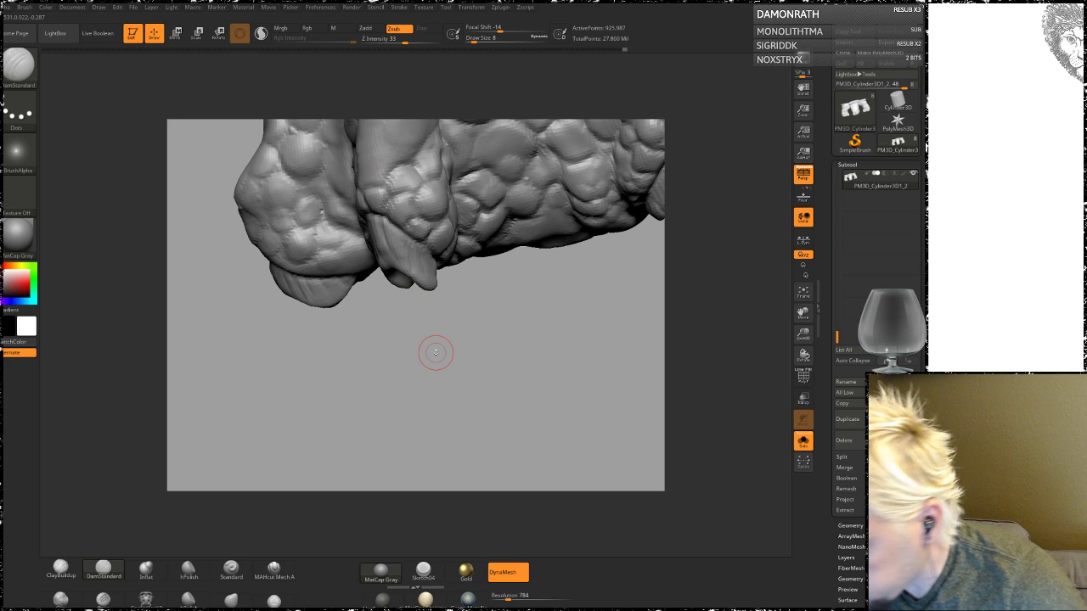
{"action": "left_click_drag", "start_coordinate": [286, 311], "coordinate": [260, 339]}
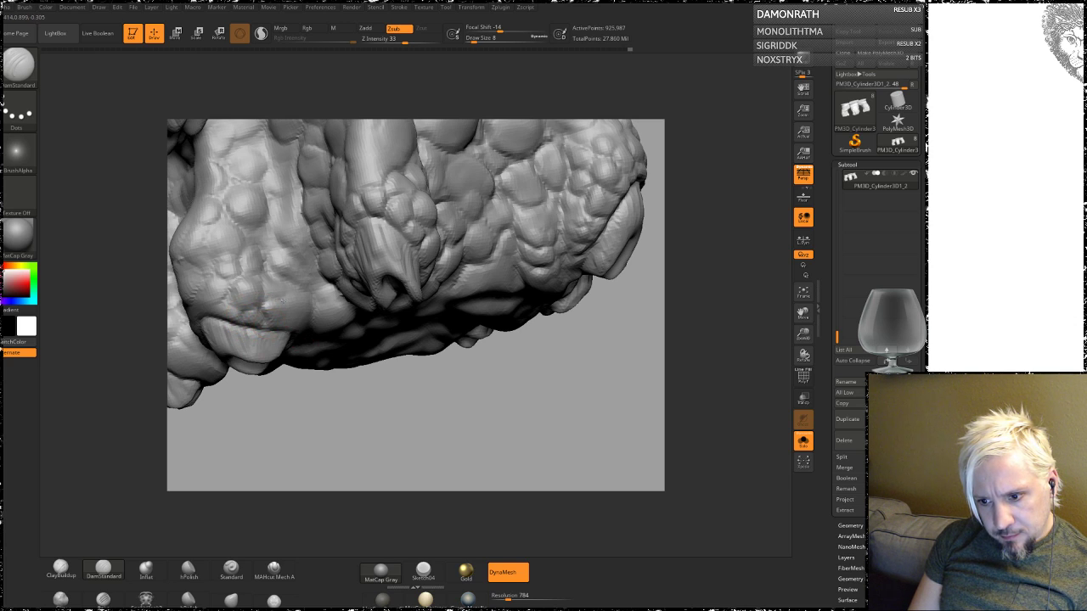
{"action": "left_click_drag", "start_coordinate": [337, 405], "coordinate": [210, 277]}
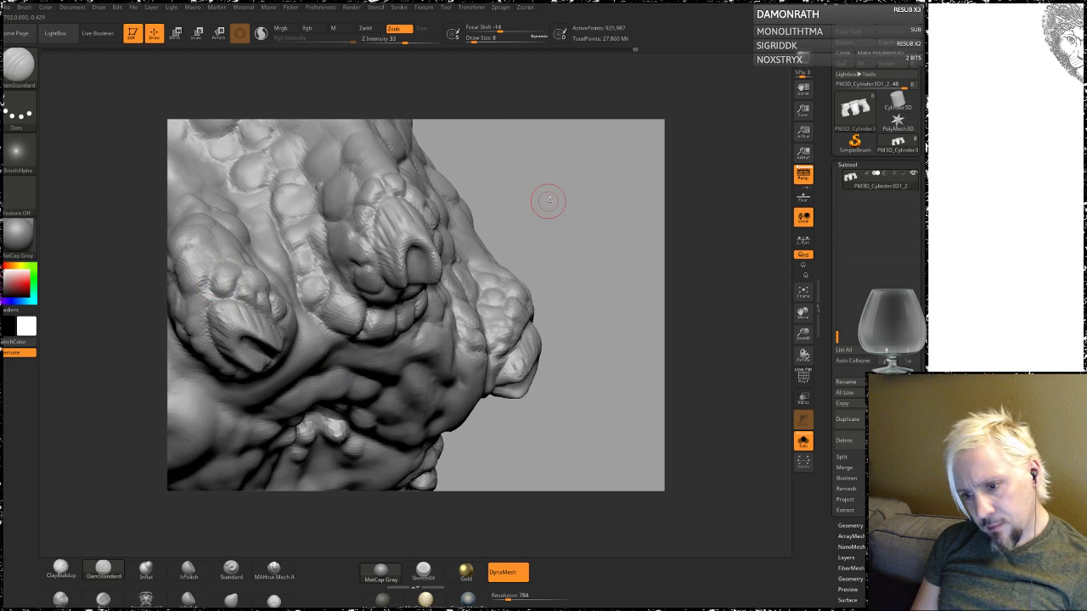
{"action": "left_click_drag", "start_coordinate": [546, 202], "coordinate": [498, 216]}
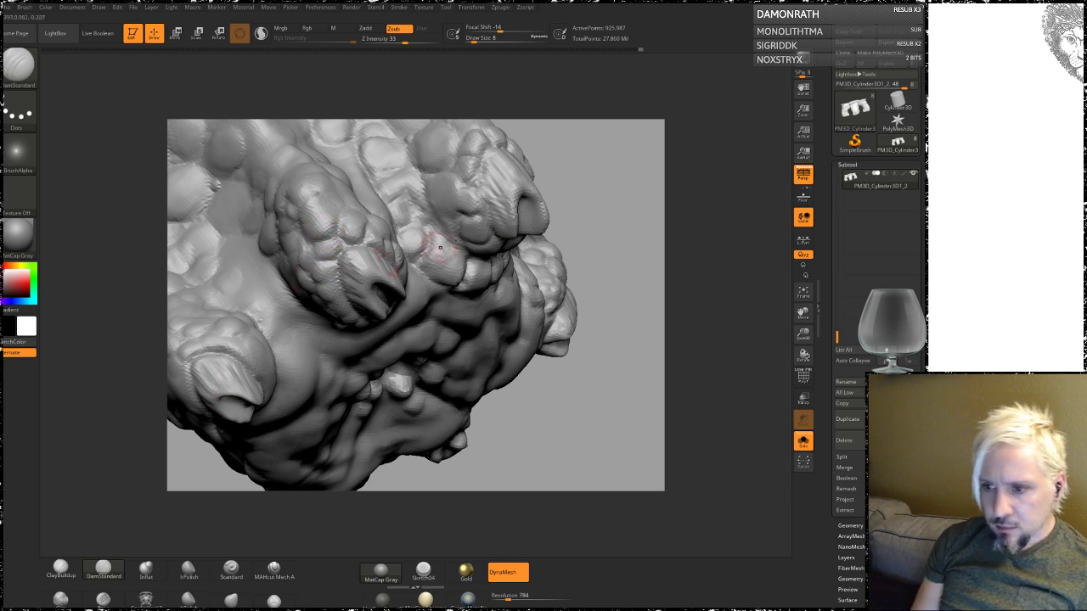
{"action": "mouse_move", "coordinate": [602, 178]}
{"action": "left_mouse_down"}
{"action": "mouse_move", "coordinate": [586, 213]}
{"action": "mouse_move", "coordinate": [453, 243]}
{"action": "left_mouse_up"}
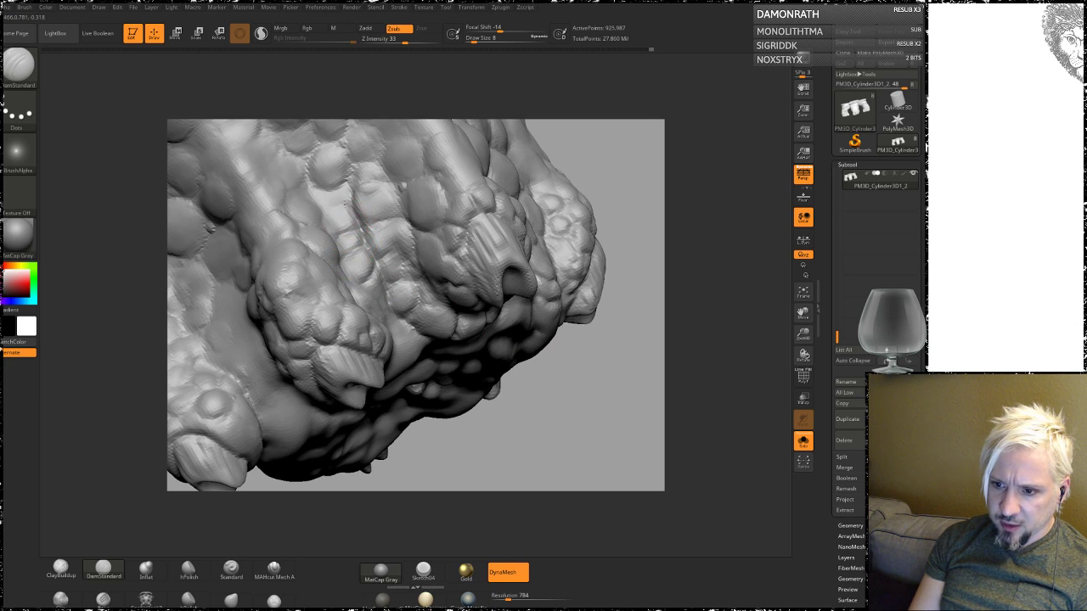
{"action": "left_click_drag", "start_coordinate": [601, 126], "coordinate": [351, 288]}
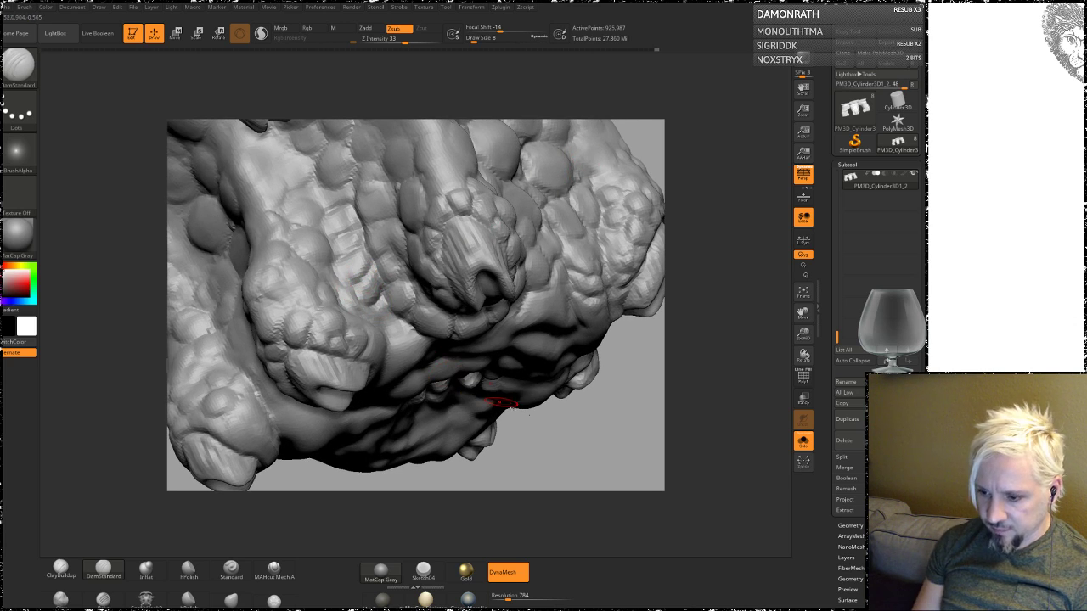
{"action": "left_click_drag", "start_coordinate": [570, 446], "coordinate": [532, 447]}
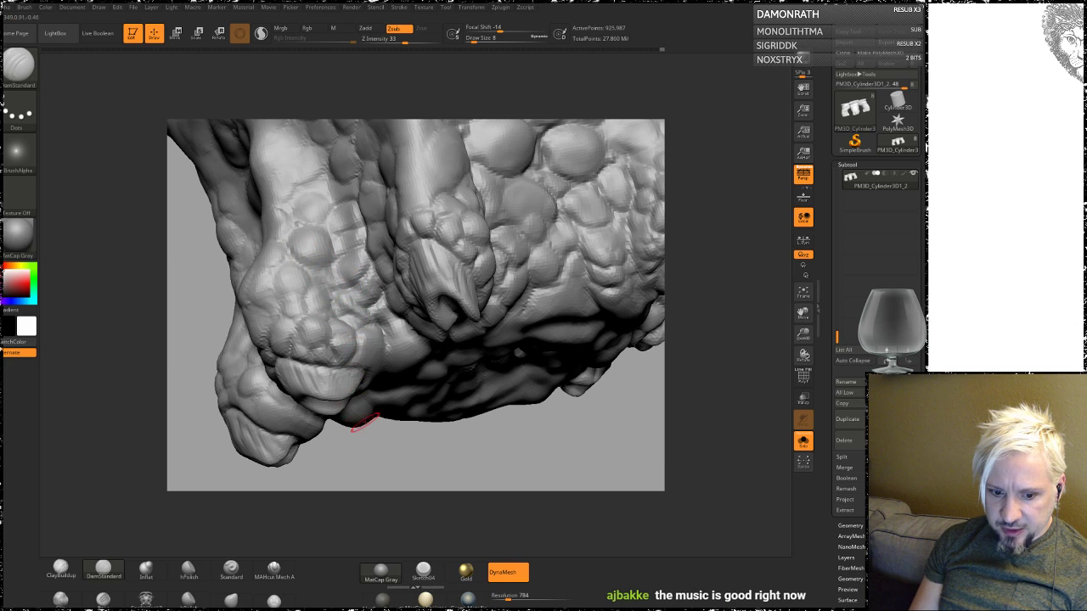
{"action": "left_click_drag", "start_coordinate": [308, 456], "coordinate": [352, 286]}
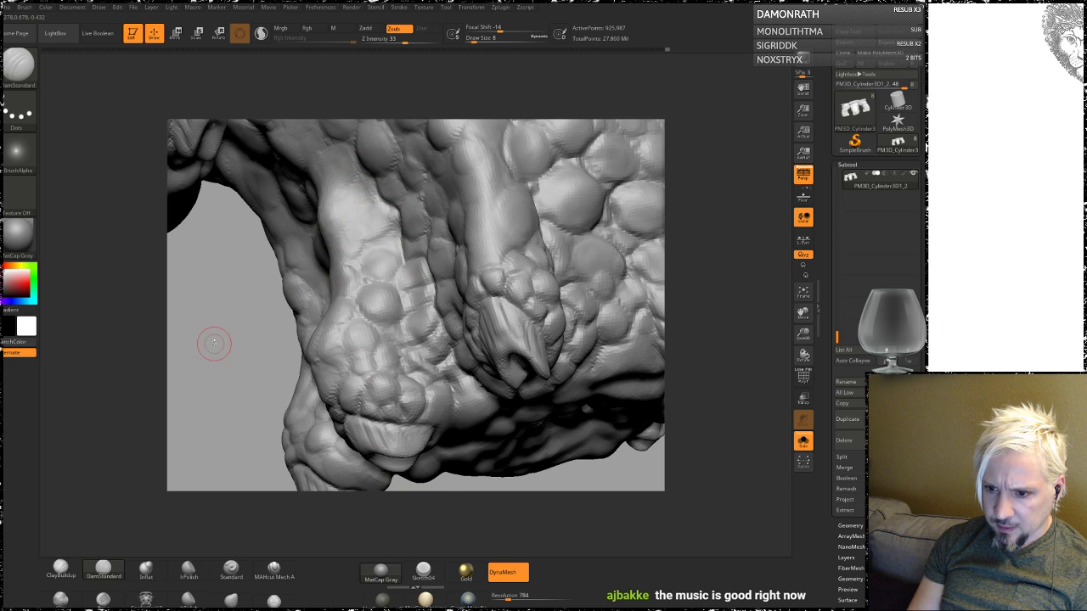
{"action": "left_click_drag", "start_coordinate": [211, 339], "coordinate": [272, 306]}
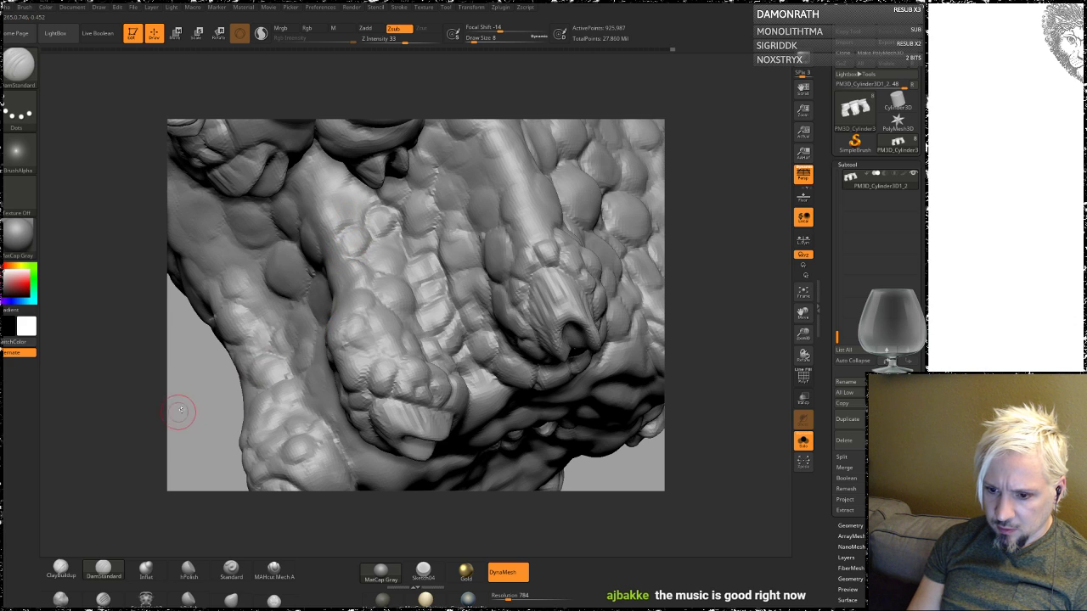
{"action": "left_click_drag", "start_coordinate": [177, 412], "coordinate": [315, 292]}
{"action": "left_click_drag", "start_coordinate": [616, 279], "coordinate": [357, 281]}
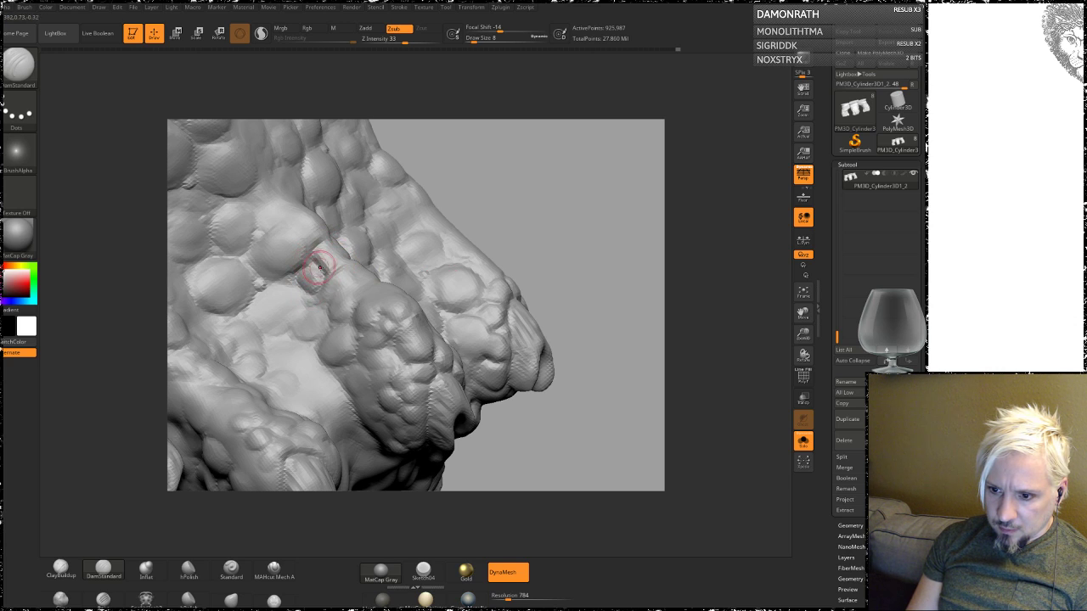
Step: Cut a DamStandard crease between the scale bumps above the toe, then check the foot's side
{"action": "left_click_drag", "start_coordinate": [509, 204], "coordinate": [325, 285]}
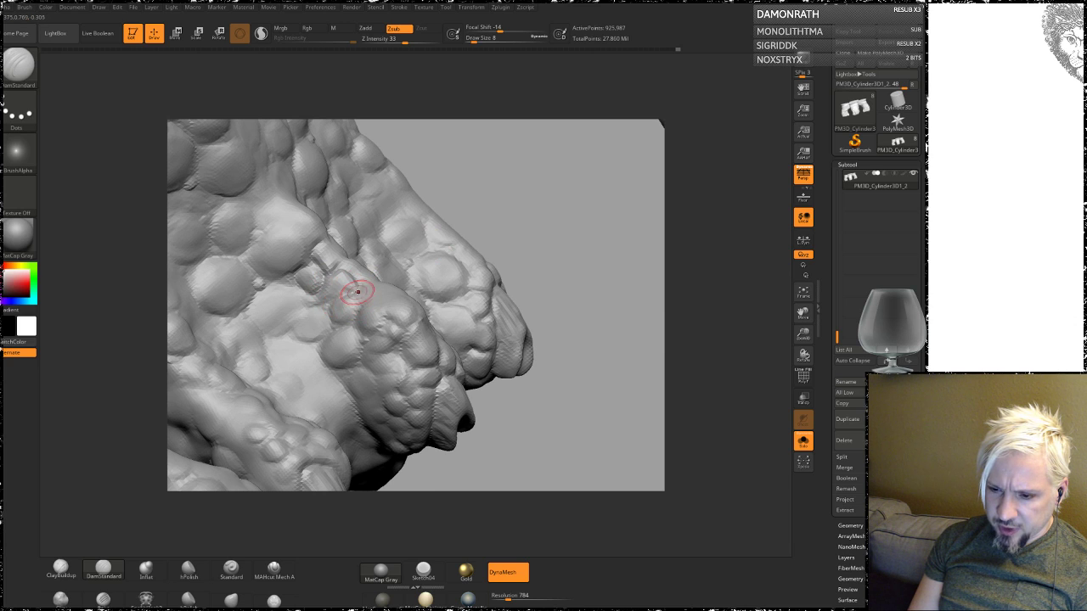
{"action": "left_click_drag", "start_coordinate": [355, 295], "coordinate": [359, 286]}
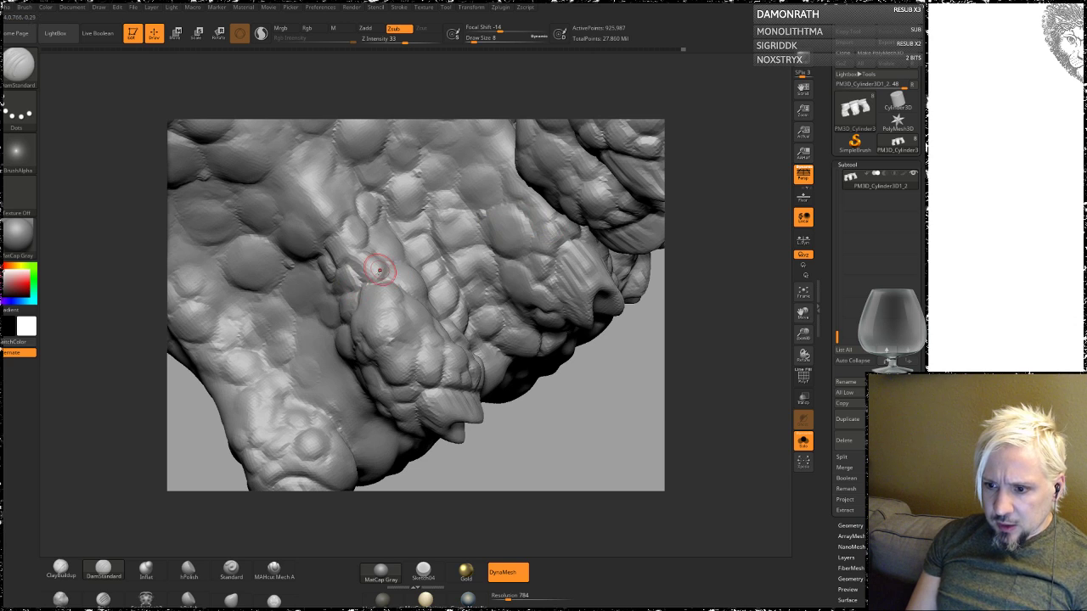
{"action": "mouse_move", "coordinate": [374, 306]}
{"action": "left_mouse_down"}
{"action": "mouse_move", "coordinate": [468, 377]}
{"action": "mouse_move", "coordinate": [461, 247]}
{"action": "left_mouse_up"}
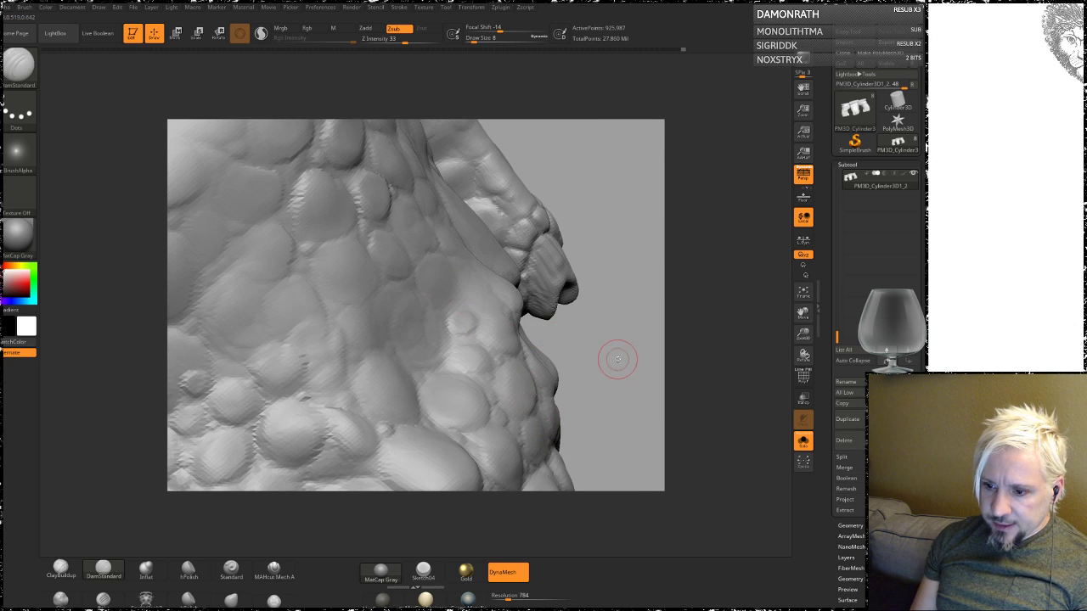
{"action": "left_click_drag", "start_coordinate": [613, 359], "coordinate": [612, 381]}
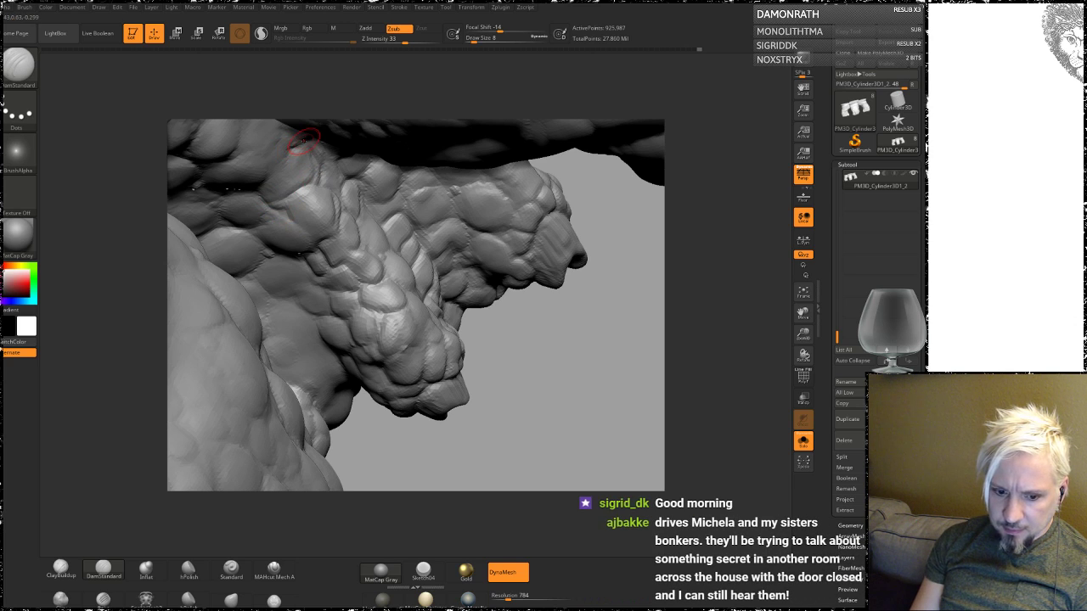
{"action": "left_click_drag", "start_coordinate": [560, 422], "coordinate": [563, 364]}
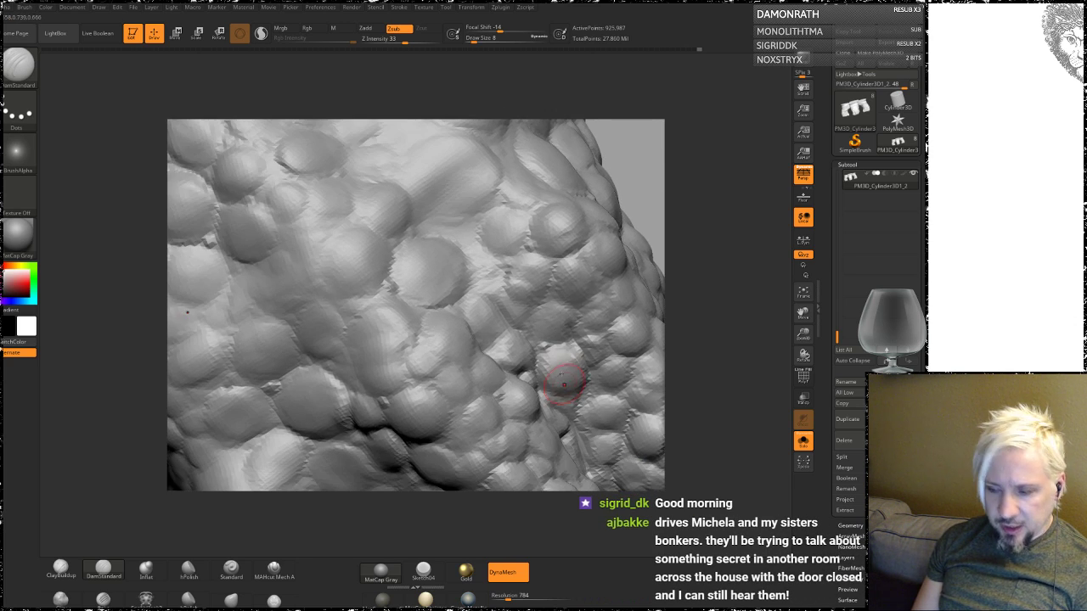
{"action": "left_click_drag", "start_coordinate": [657, 195], "coordinate": [631, 188]}
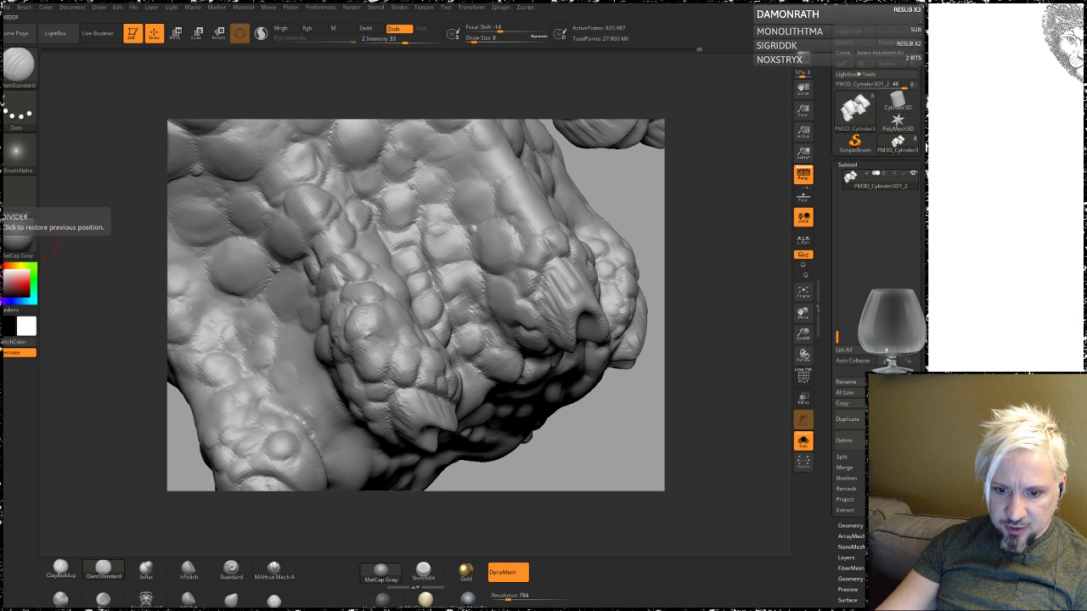
Step: Restore the left tray's width and zoom in close on the top of a toe
{"action": "left_click_drag", "start_coordinate": [40, 217], "coordinate": [52, 218]}
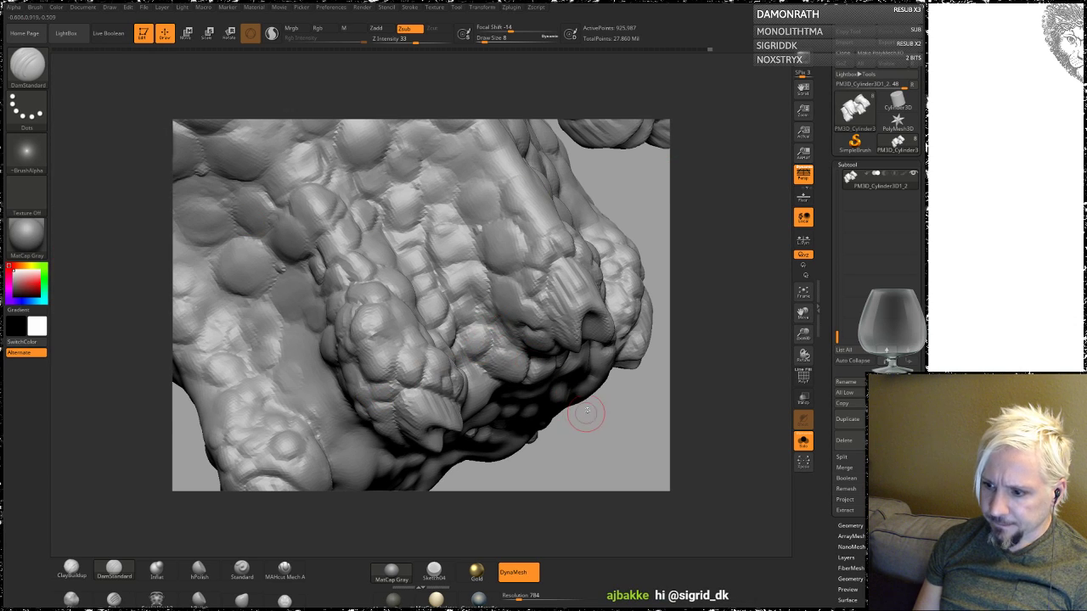
{"action": "left_click_drag", "start_coordinate": [586, 412], "coordinate": [550, 342]}
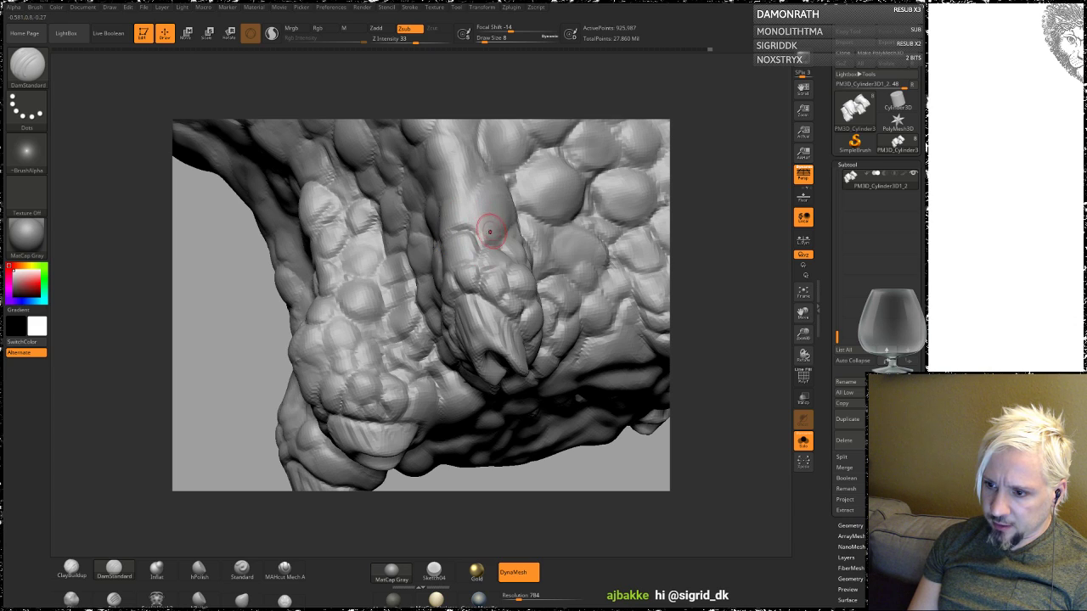
{"action": "left_click_drag", "start_coordinate": [744, 221], "coordinate": [720, 311]}
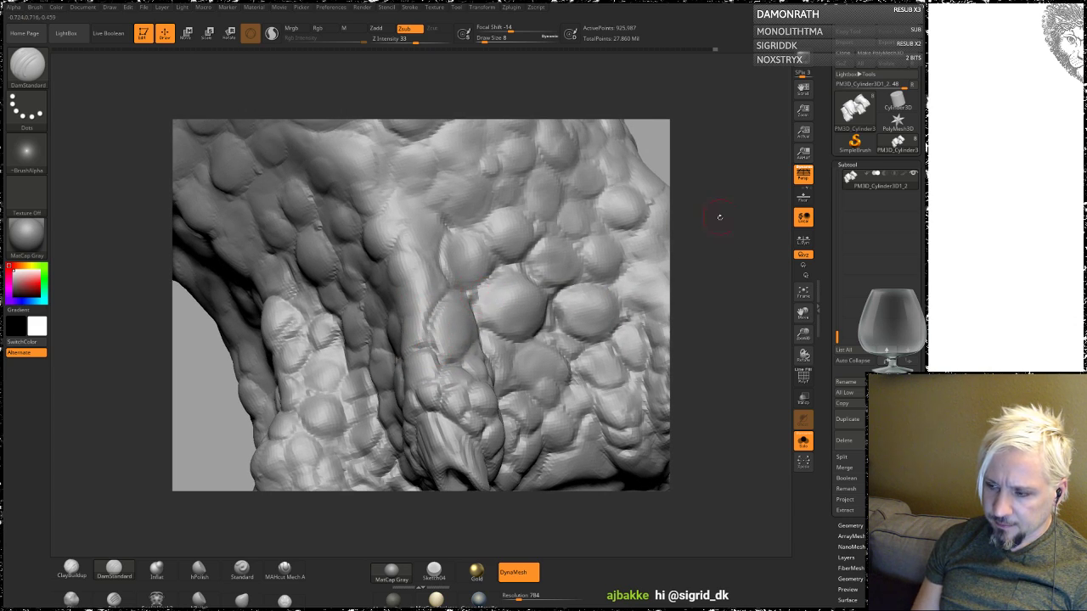
{"action": "left_click_drag", "start_coordinate": [716, 213], "coordinate": [687, 232]}
Step: Shift-smooth the seams between the scale bumps along the toe top
{"action": "left_click_drag", "start_coordinate": [461, 276], "coordinate": [450, 304], "text": "shift"}
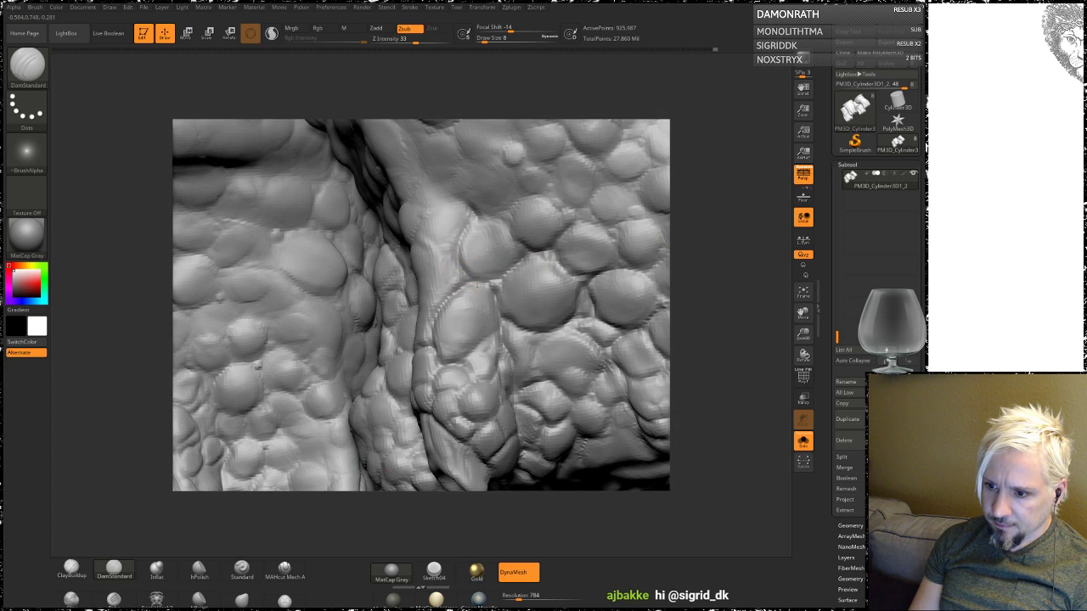
{"action": "left_click_drag", "start_coordinate": [427, 244], "coordinate": [420, 206], "text": "shift"}
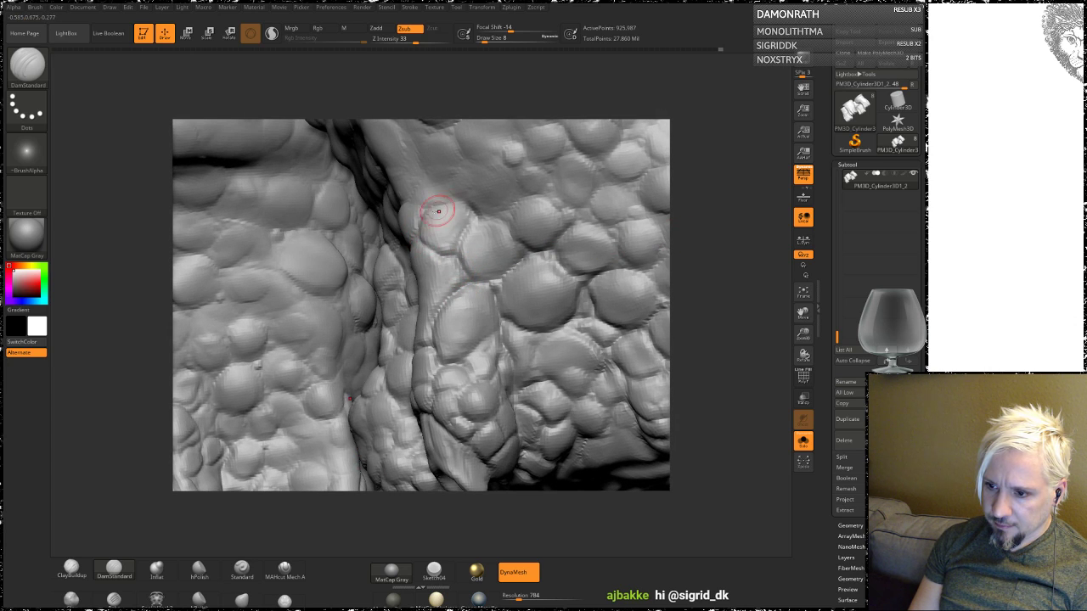
{"action": "left_click_drag", "start_coordinate": [721, 238], "coordinate": [691, 246]}
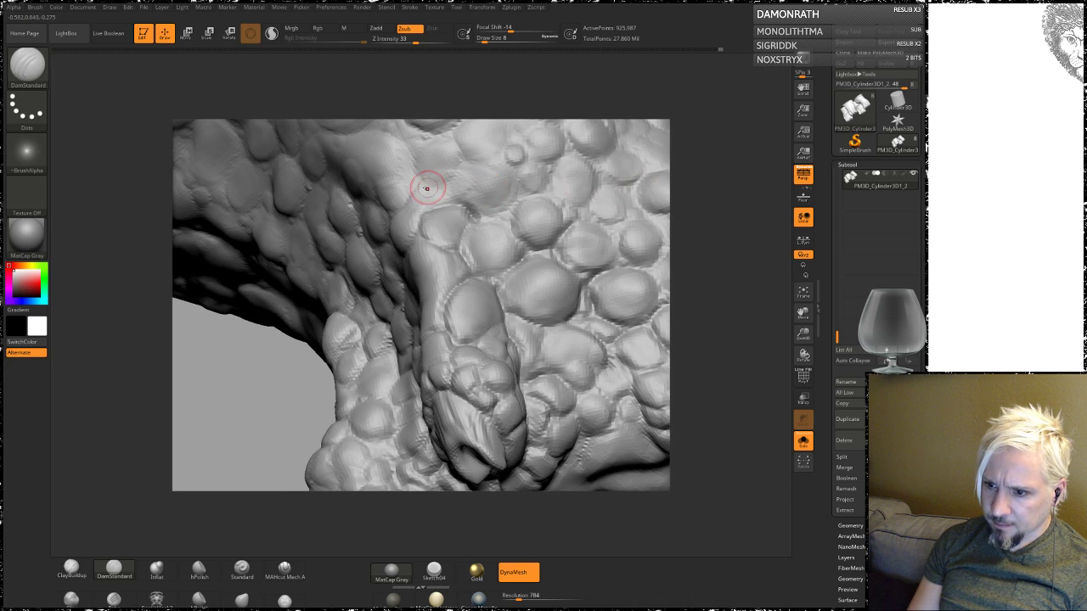
{"action": "mouse_move", "coordinate": [423, 209]}
{"action": "left_mouse_down", "text": "shift"}
{"action": "mouse_move", "coordinate": [450, 182]}
{"action": "mouse_move", "coordinate": [473, 219]}
{"action": "left_mouse_up", "text": "shift"}
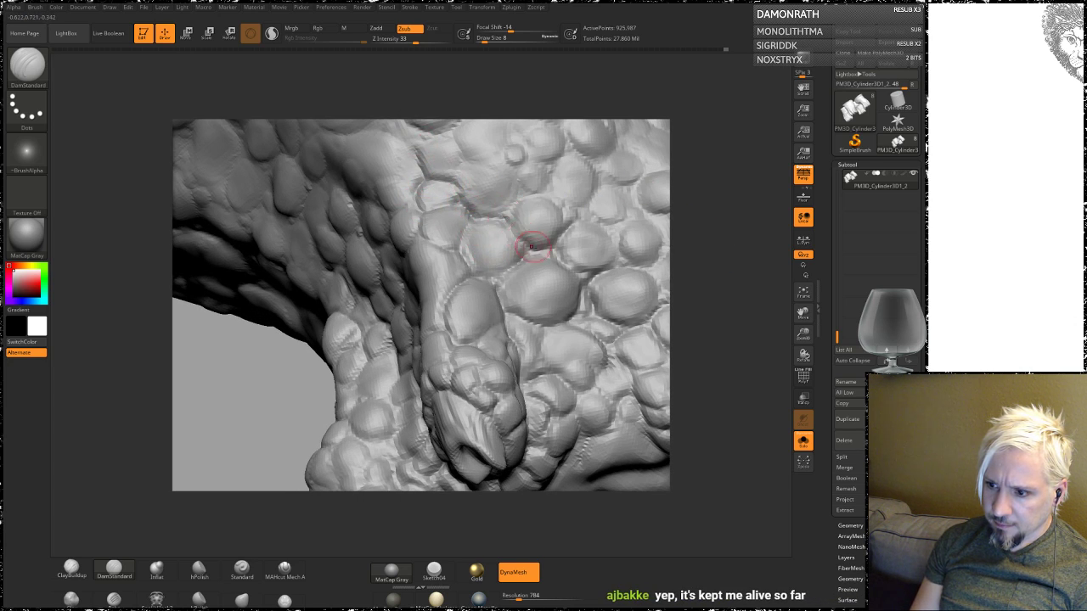
Step: Frame the model, orbit to see the feet side by side from the toe tips, and bring up the spacebar palette
{"action": "key", "text": "f"}
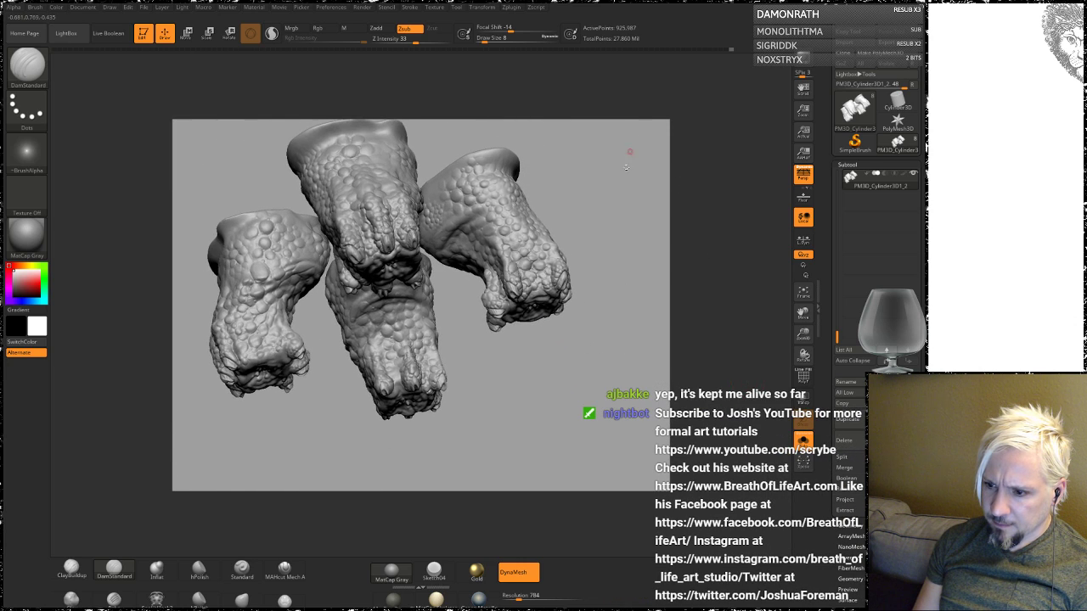
{"action": "mouse_move", "coordinate": [622, 315]}
{"action": "left_mouse_down"}
{"action": "mouse_move", "coordinate": [576, 350]}
{"action": "mouse_move", "coordinate": [590, 365]}
{"action": "mouse_move", "coordinate": [457, 417]}
{"action": "mouse_move", "coordinate": [392, 320]}
{"action": "left_mouse_up"}
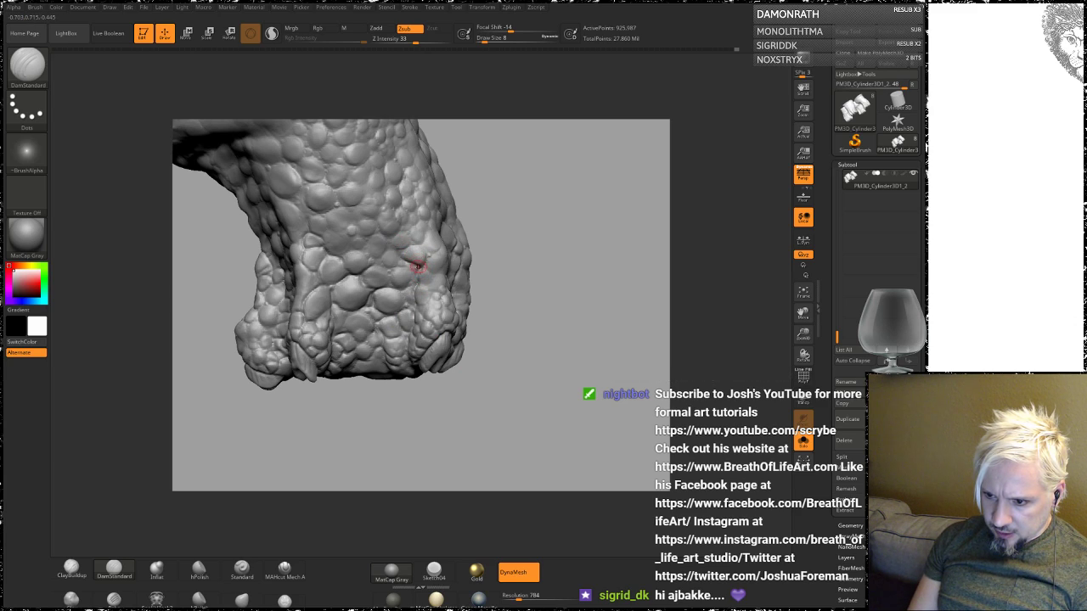
{"action": "left_click_drag", "start_coordinate": [497, 231], "coordinate": [543, 247]}
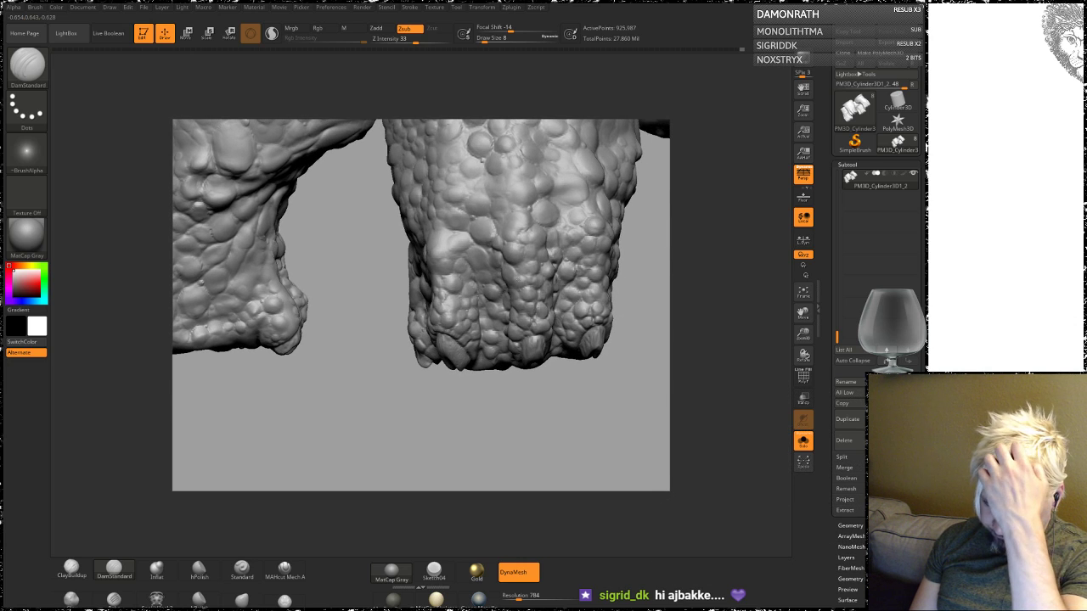
{"action": "left_click_drag", "start_coordinate": [374, 281], "coordinate": [437, 274]}
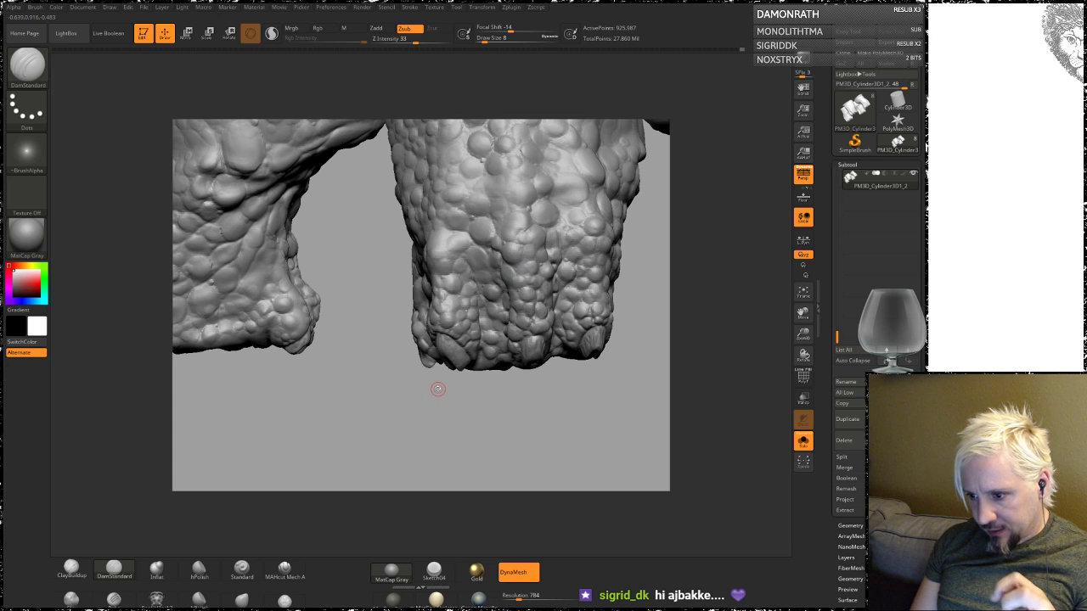
{"action": "left_click_drag", "start_coordinate": [427, 412], "coordinate": [499, 424]}
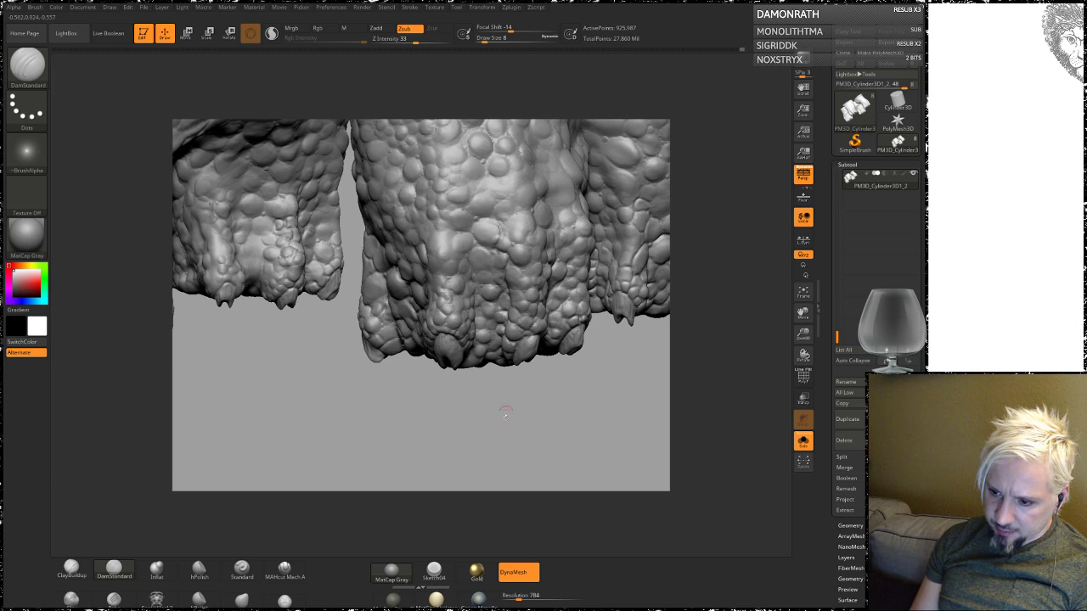
{"action": "key", "text": "space"}
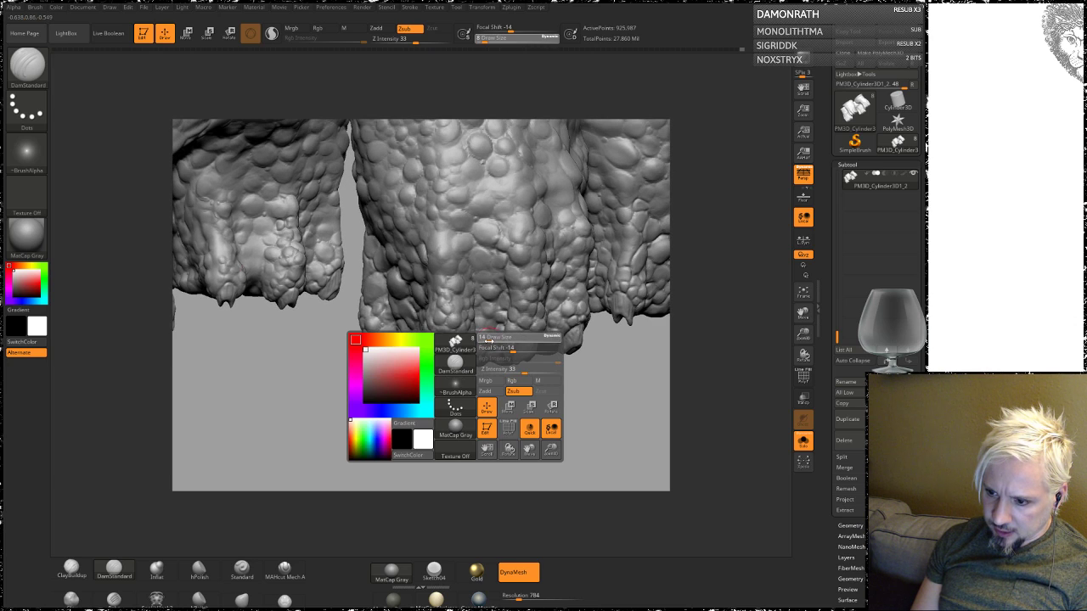
Step: Shift-smooth the bumps on the middle foot's toe fronts, orbiting between strokes
{"action": "key", "text": "shift"}
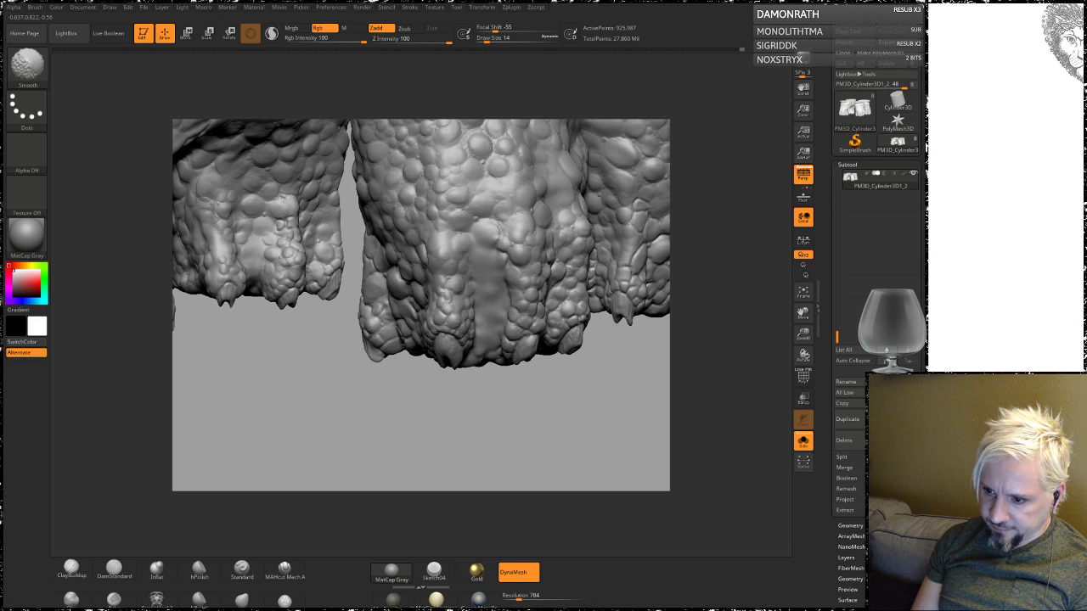
{"action": "left_click_drag", "start_coordinate": [483, 317], "coordinate": [554, 327]}
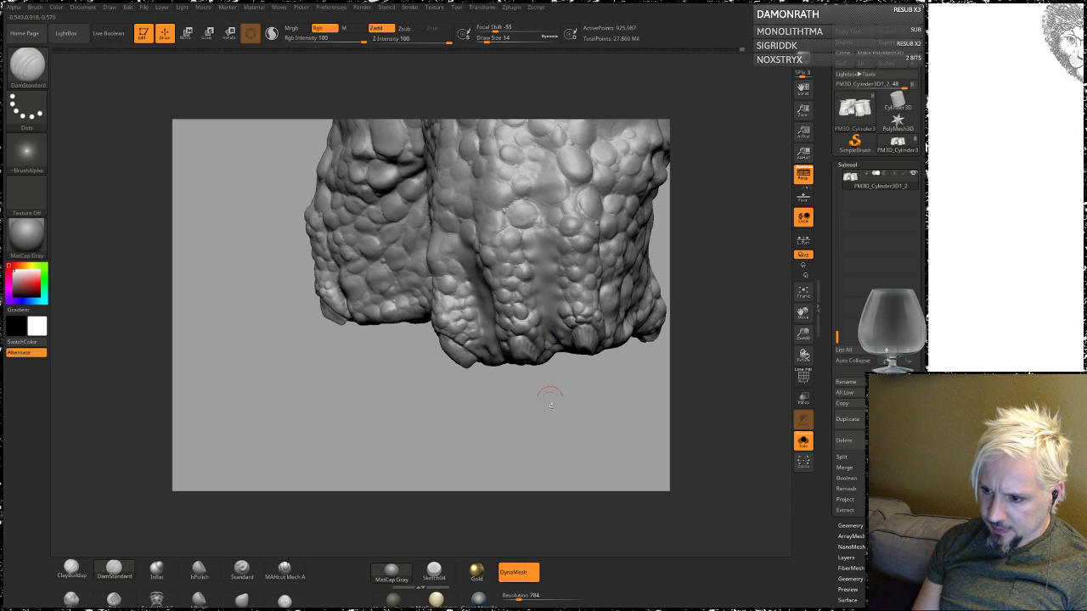
{"action": "mouse_move", "coordinate": [553, 393]}
{"action": "left_mouse_down"}
{"action": "mouse_move", "coordinate": [493, 389]}
{"action": "mouse_move", "coordinate": [588, 370]}
{"action": "mouse_move", "coordinate": [518, 310]}
{"action": "left_mouse_up"}
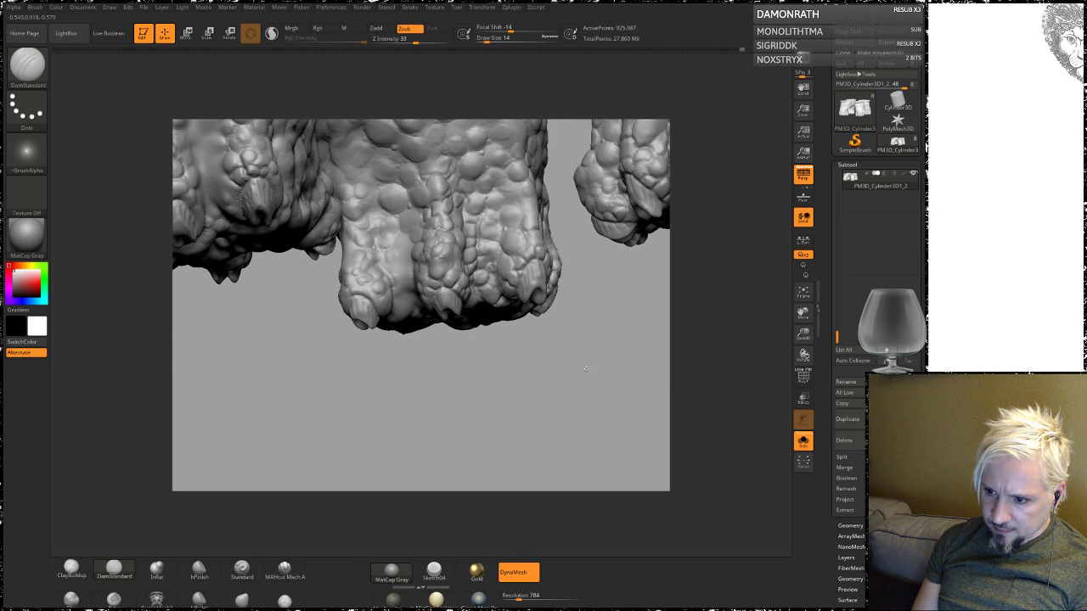
{"action": "key", "text": "shift"}
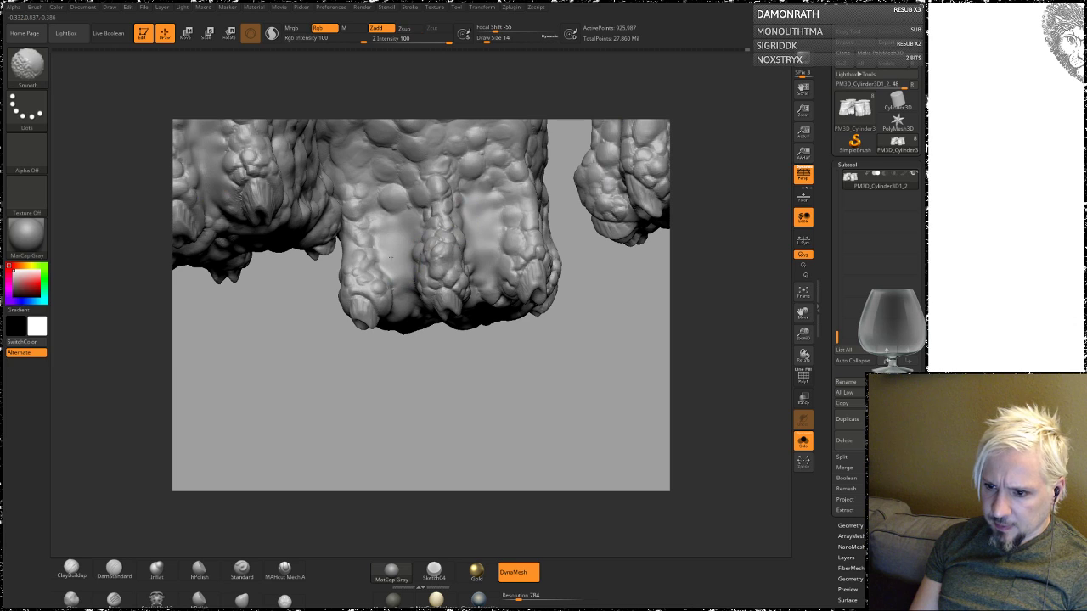
{"action": "mouse_move", "coordinate": [399, 340]}
{"action": "left_mouse_down"}
{"action": "mouse_move", "coordinate": [436, 362]}
{"action": "mouse_move", "coordinate": [475, 250]}
{"action": "mouse_move", "coordinate": [497, 271]}
{"action": "left_mouse_up"}
{"action": "key", "text": "shift"}
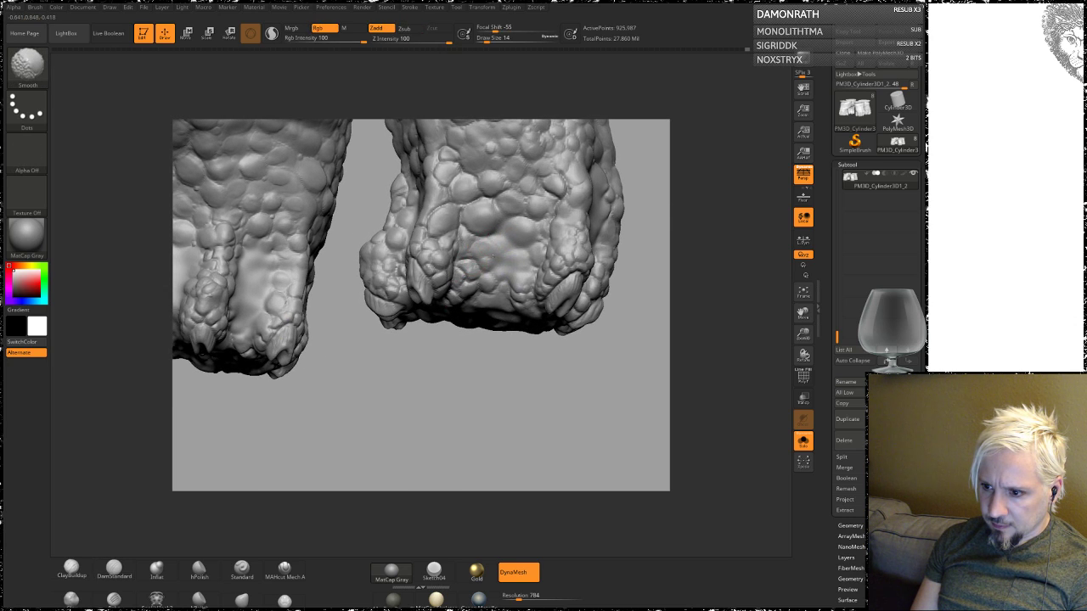
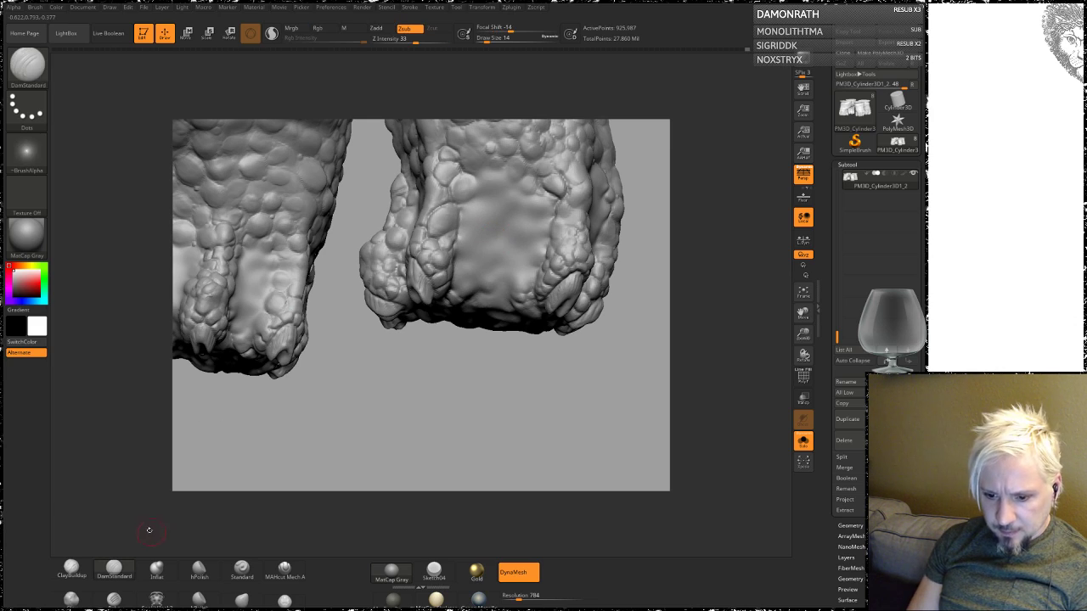
Step: Switch to the Standard brush with DragRect stroke and stamp small bubble bumps onto the right foot
{"action": "left_click", "coordinate": [242, 570]}
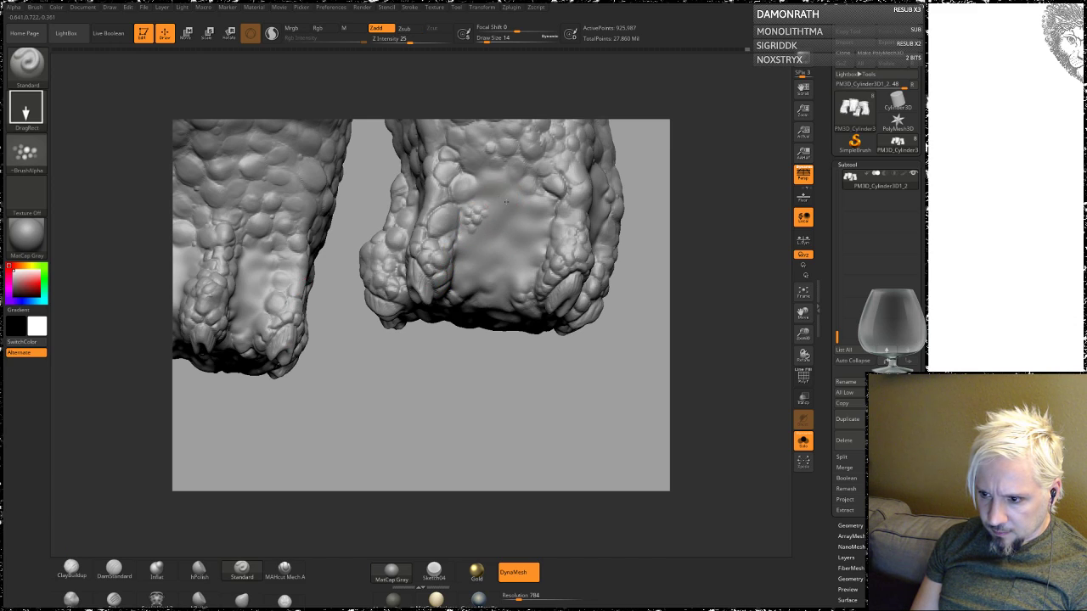
{"action": "mouse_move", "coordinate": [506, 202]}
{"action": "left_mouse_down"}
{"action": "mouse_move", "coordinate": [496, 197]}
{"action": "mouse_move", "coordinate": [509, 206]}
{"action": "mouse_move", "coordinate": [523, 188]}
{"action": "mouse_move", "coordinate": [484, 204]}
{"action": "mouse_move", "coordinate": [563, 246]}
{"action": "left_mouse_up"}
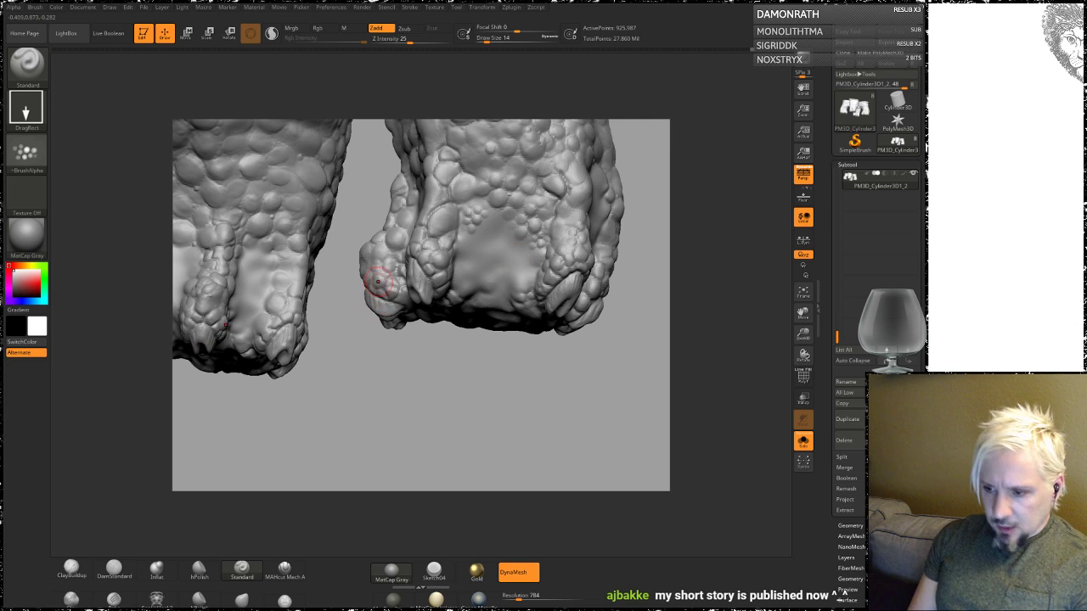
{"action": "left_click_drag", "start_coordinate": [448, 393], "coordinate": [463, 239], "text": "alt"}
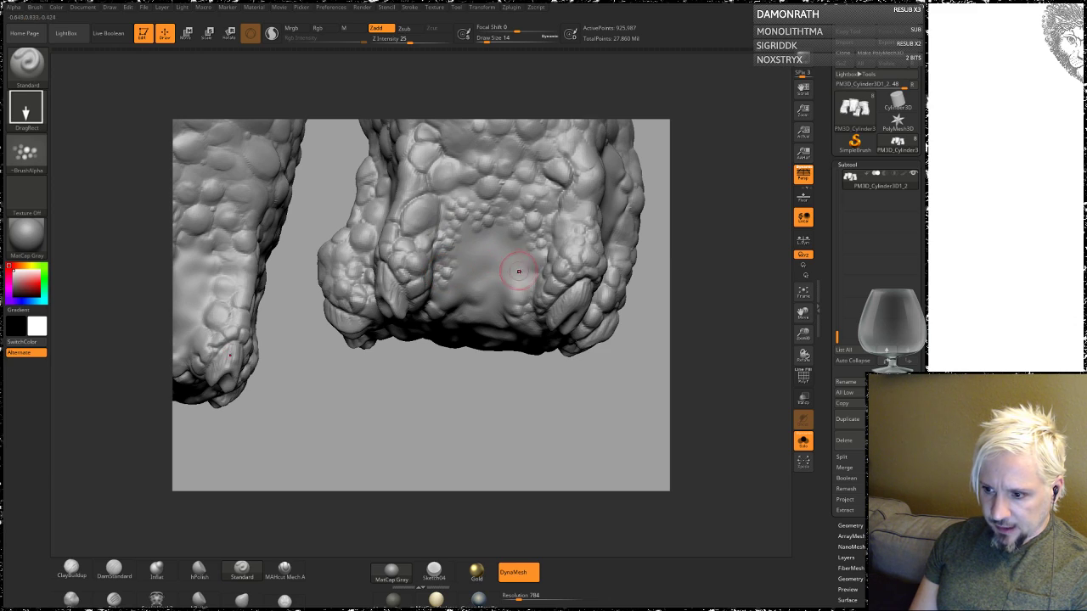
{"action": "mouse_move", "coordinate": [511, 260]}
{"action": "left_mouse_down"}
{"action": "mouse_move", "coordinate": [530, 270]}
{"action": "mouse_move", "coordinate": [520, 267]}
{"action": "left_mouse_up"}
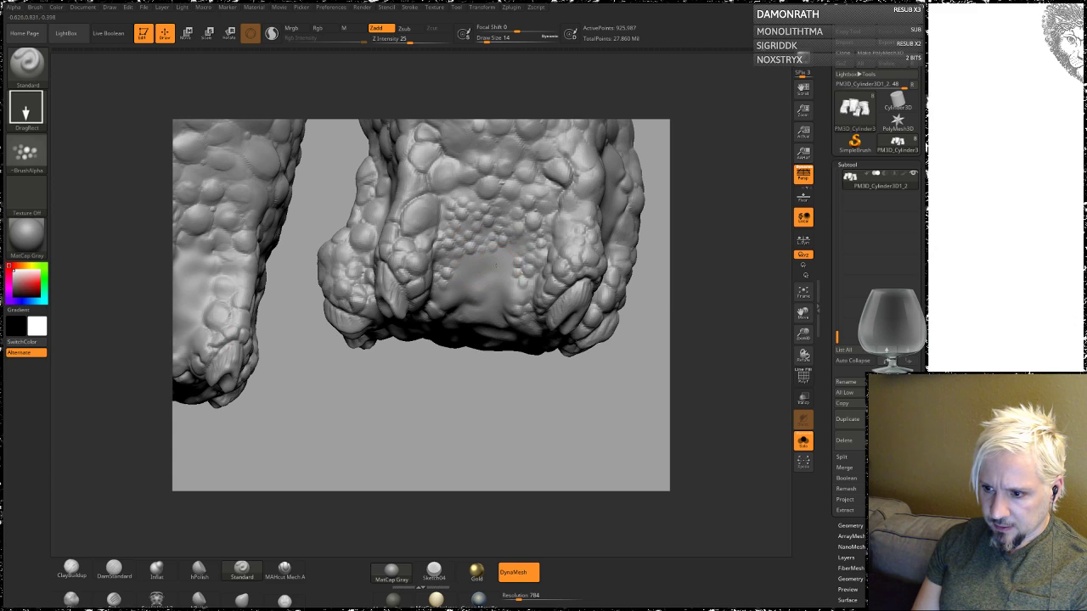
{"action": "left_click_drag", "start_coordinate": [465, 295], "coordinate": [499, 256]}
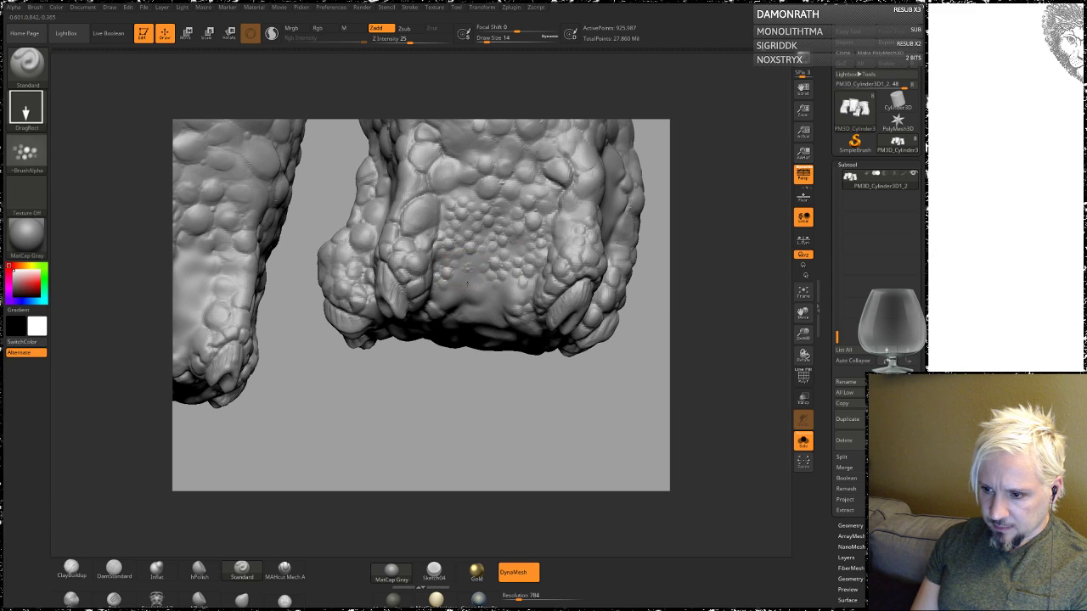
{"action": "left_click_drag", "start_coordinate": [467, 266], "coordinate": [488, 300]}
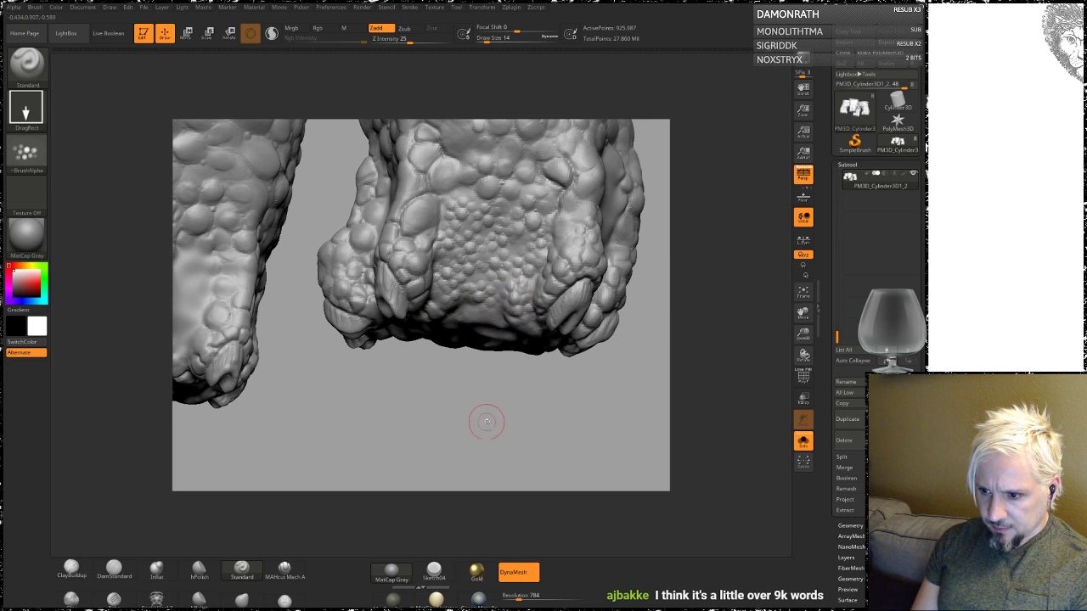
Step: Stamp another bubbly bump cluster on the foot and check the toes from several angles
{"action": "mouse_move", "coordinate": [483, 417]}
{"action": "left_mouse_down"}
{"action": "mouse_move", "coordinate": [489, 396]}
{"action": "mouse_move", "coordinate": [465, 336]}
{"action": "mouse_move", "coordinate": [459, 342]}
{"action": "left_mouse_up"}
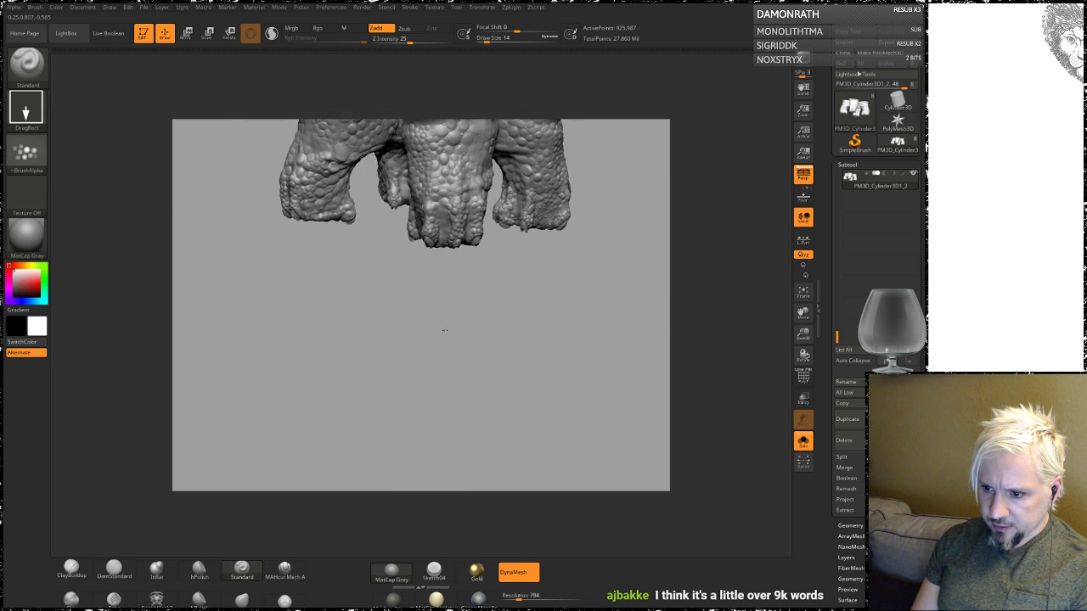
{"action": "left_click_drag", "start_coordinate": [459, 342], "coordinate": [495, 174]}
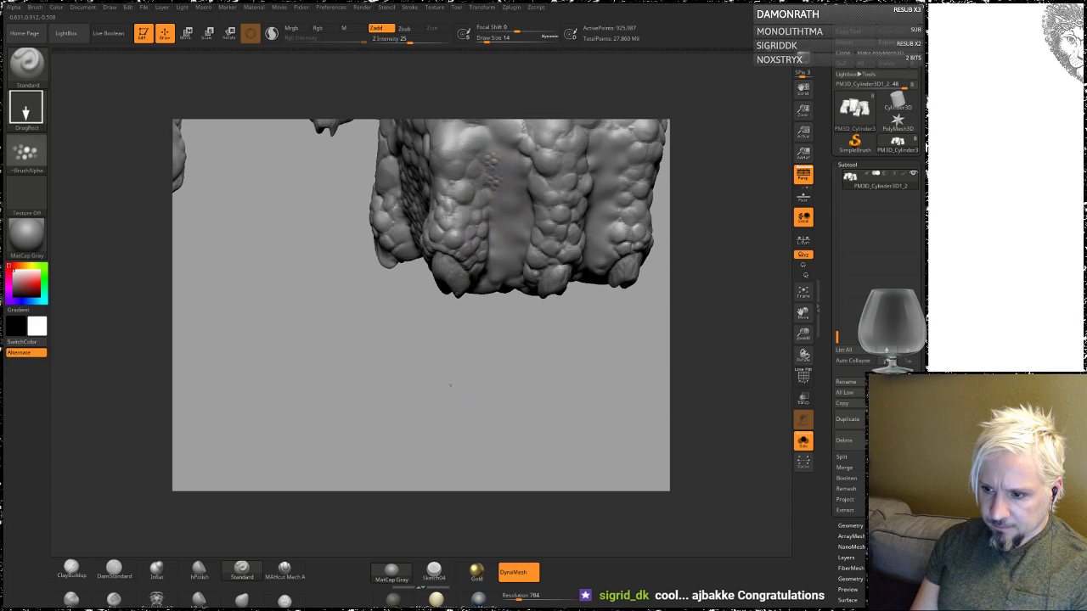
{"action": "right_click_drag", "start_coordinate": [494, 160], "coordinate": [492, 231], "text": "alt"}
{"action": "left_click_drag", "start_coordinate": [516, 226], "coordinate": [561, 252]}
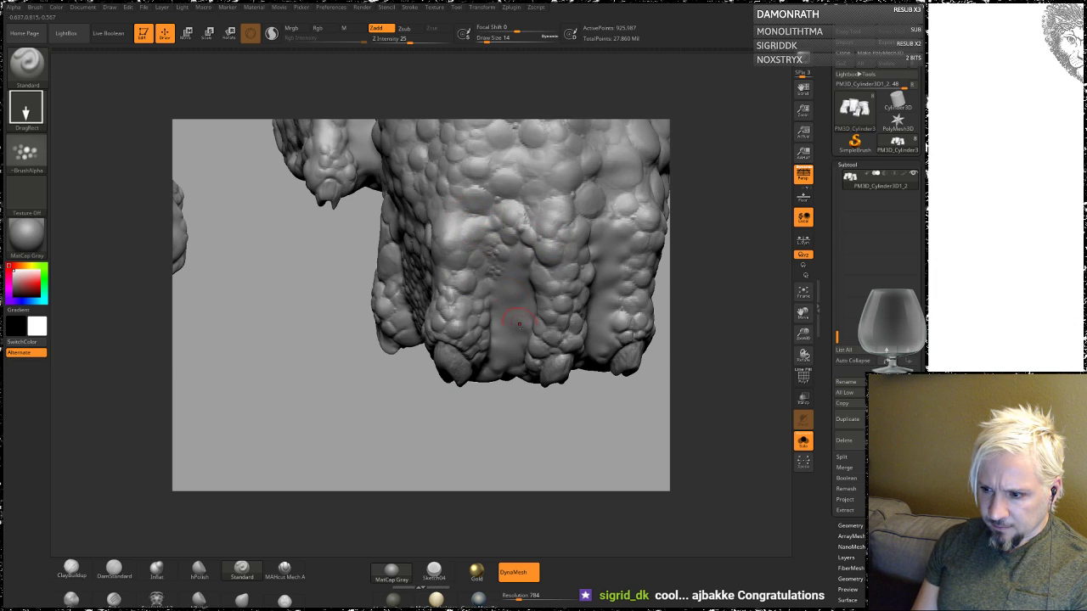
{"action": "right_click_drag", "start_coordinate": [483, 220], "coordinate": [532, 209]}
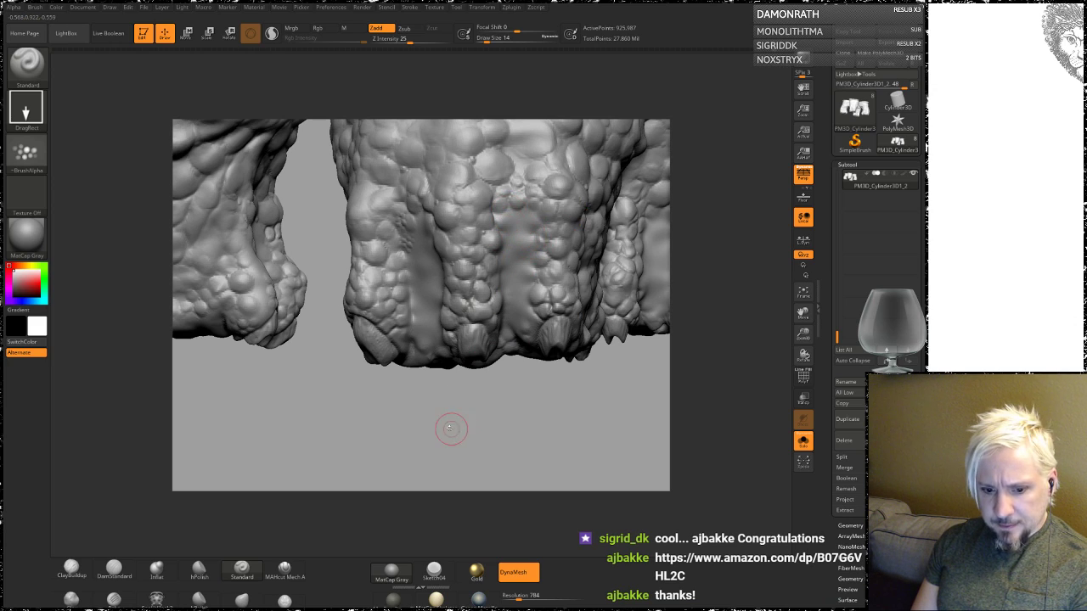
{"action": "left_click_drag", "start_coordinate": [466, 427], "coordinate": [439, 392]}
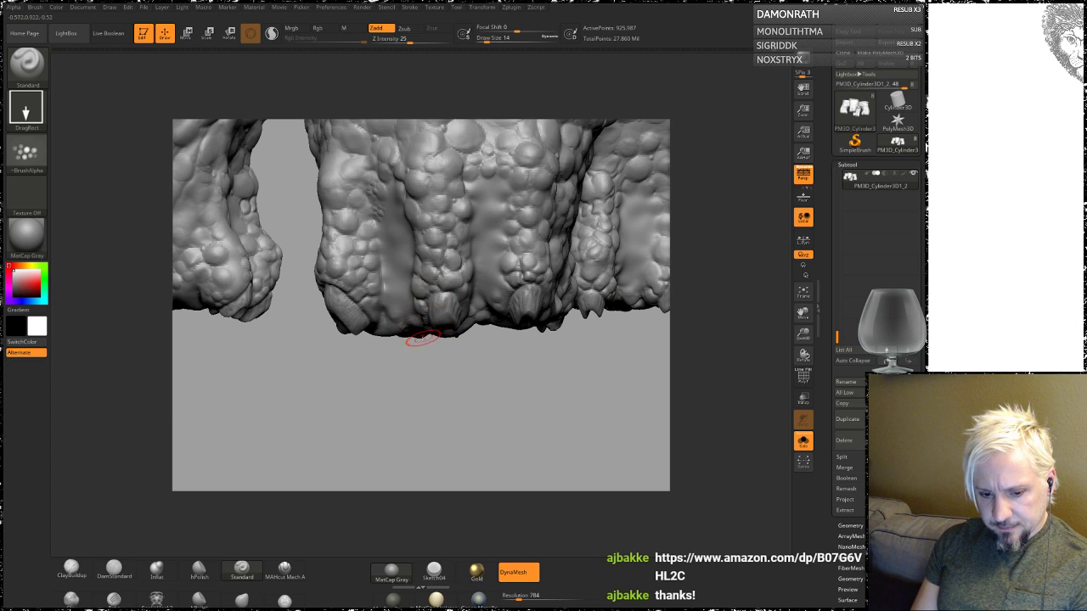
{"action": "mouse_move", "coordinate": [461, 376]}
{"action": "left_mouse_down"}
{"action": "mouse_move", "coordinate": [473, 396]}
{"action": "mouse_move", "coordinate": [418, 386]}
{"action": "left_mouse_up"}
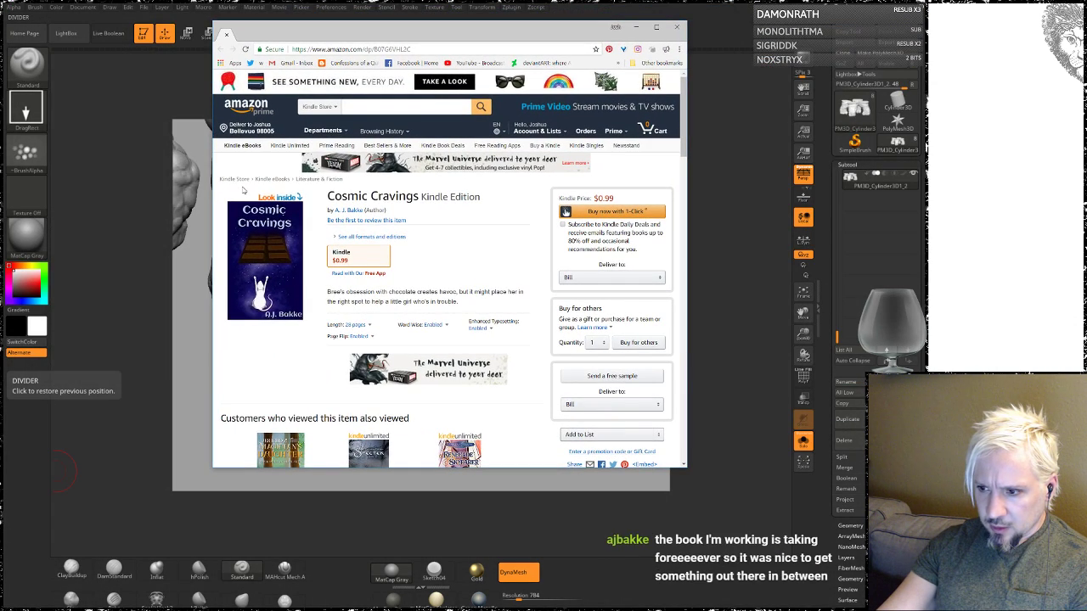
{"action": "left_click_drag", "start_coordinate": [594, 6], "coordinate": [450, 33]}
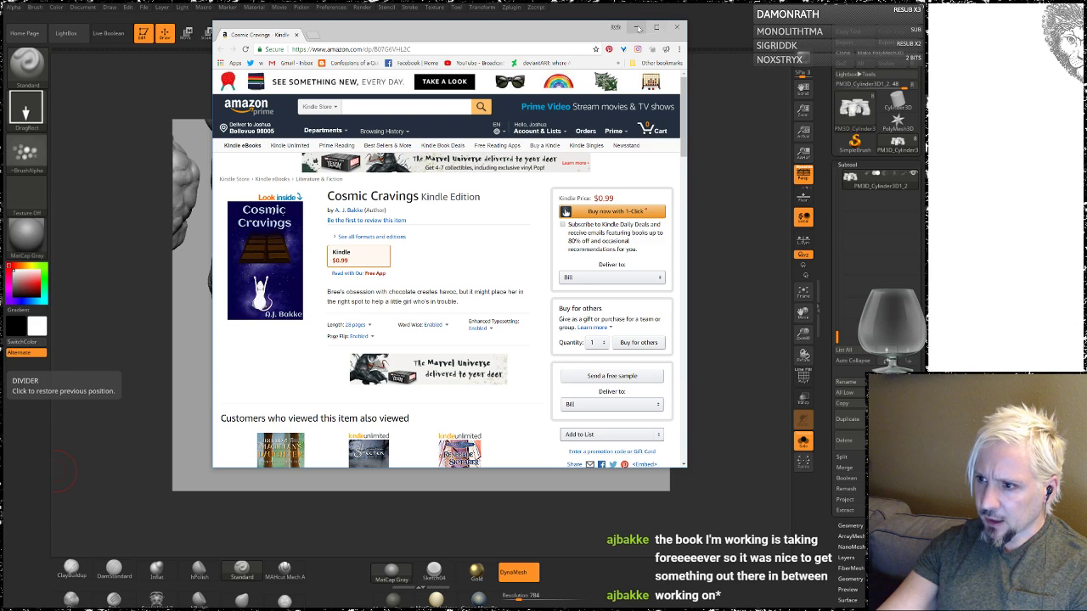
{"action": "left_click", "coordinate": [677, 29]}
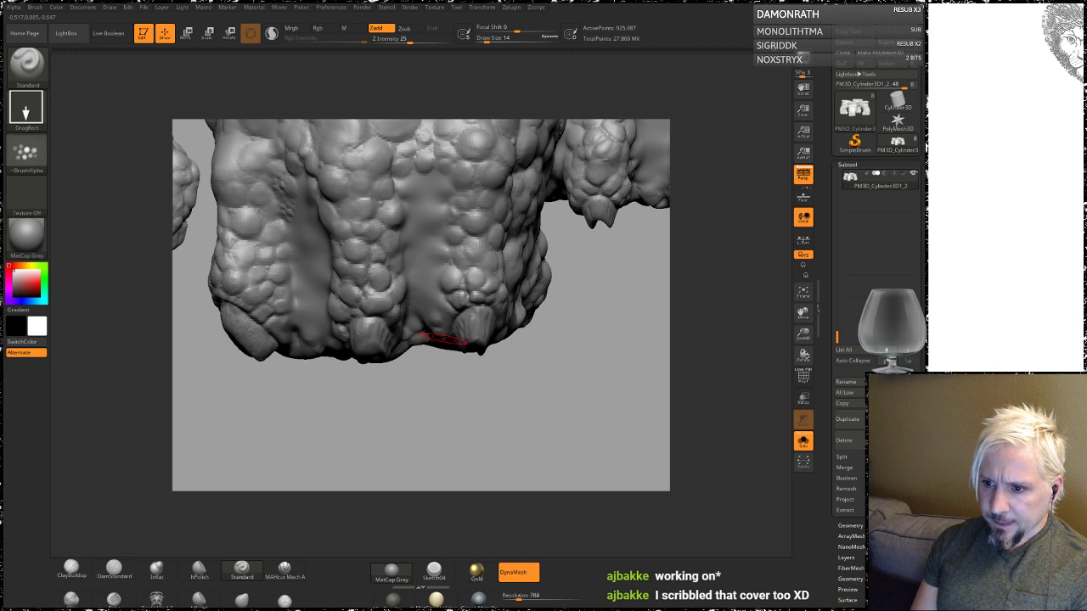
{"action": "mouse_move", "coordinate": [568, 376]}
{"action": "left_mouse_down"}
{"action": "mouse_move", "coordinate": [572, 402]}
{"action": "mouse_move", "coordinate": [441, 227]}
{"action": "mouse_move", "coordinate": [463, 226]}
{"action": "mouse_move", "coordinate": [414, 233]}
{"action": "left_mouse_up"}
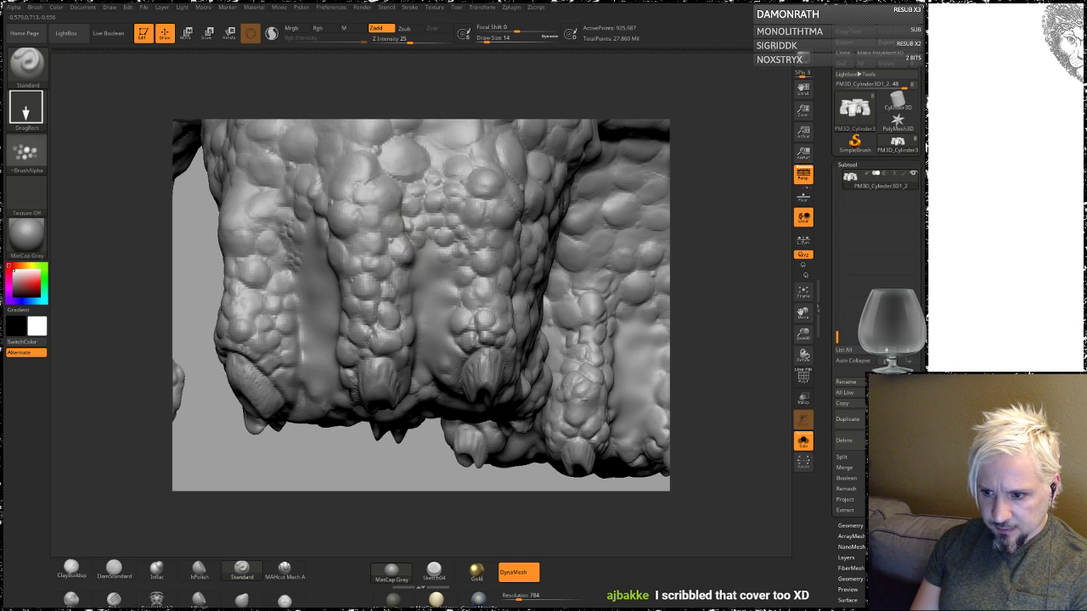
{"action": "left_click_drag", "start_coordinate": [340, 455], "coordinate": [321, 270]}
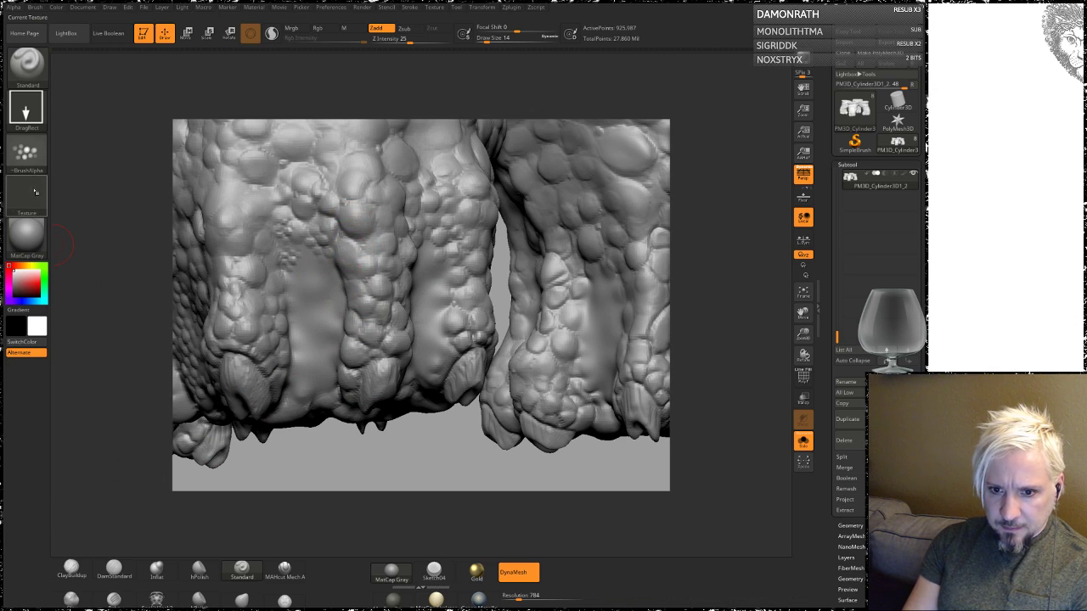
Step: Load the ScoliaBumps3 alpha and spray fine bump patches down the foot
{"action": "left_click", "coordinate": [26, 151]}
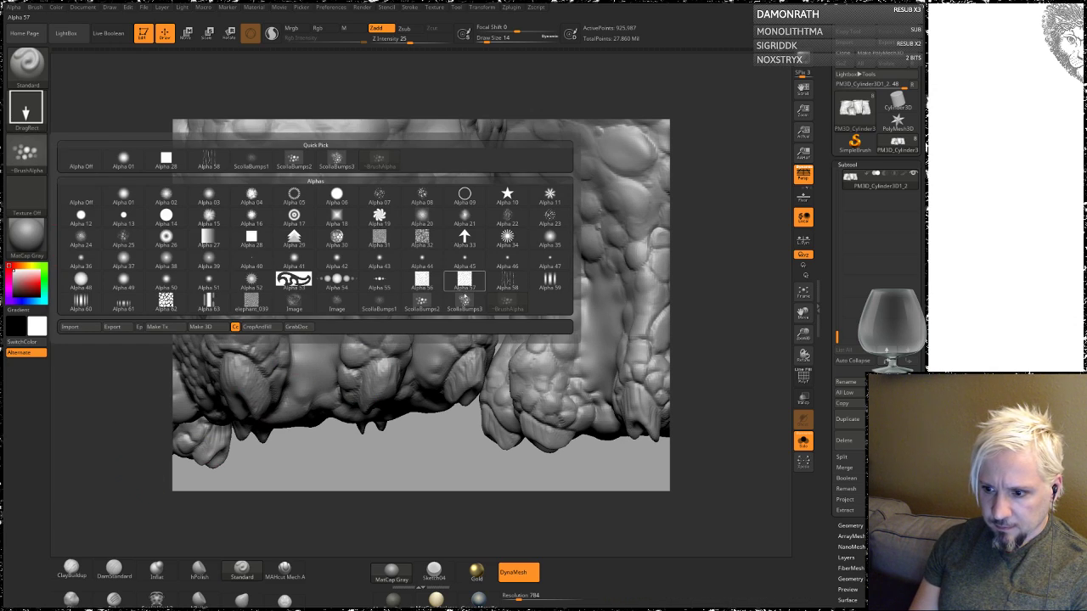
{"action": "left_click", "coordinate": [456, 294]}
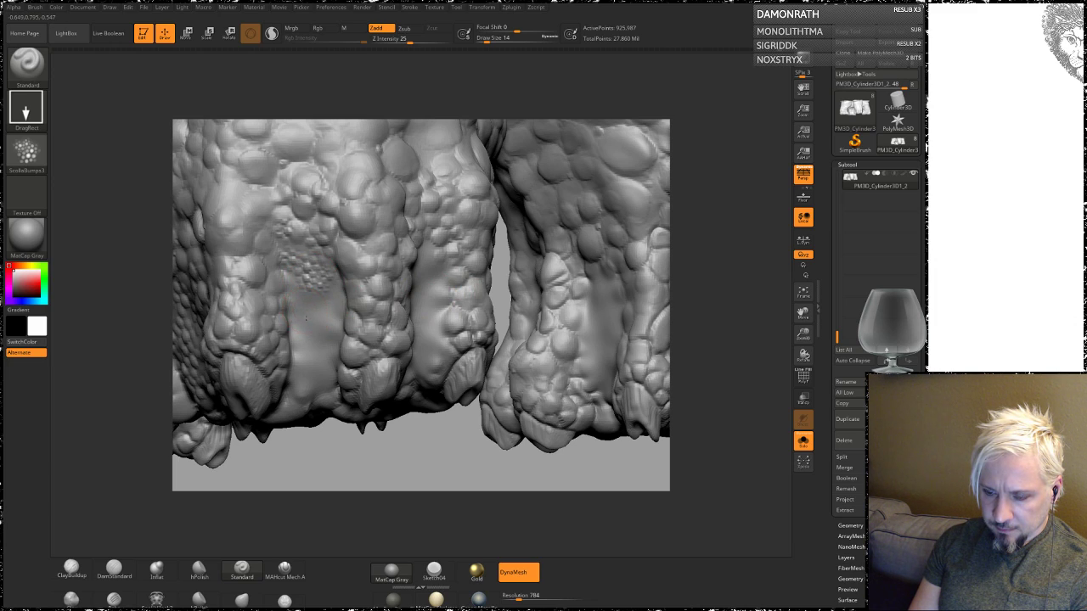
{"action": "left_click_drag", "start_coordinate": [306, 318], "coordinate": [325, 337]}
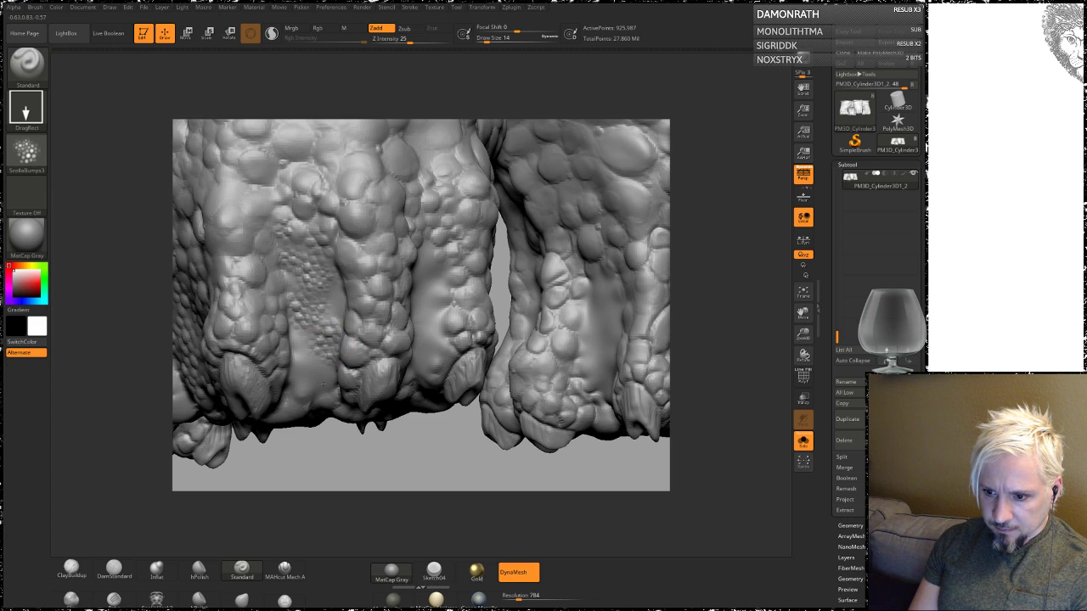
{"action": "left_click_drag", "start_coordinate": [304, 355], "coordinate": [310, 375]}
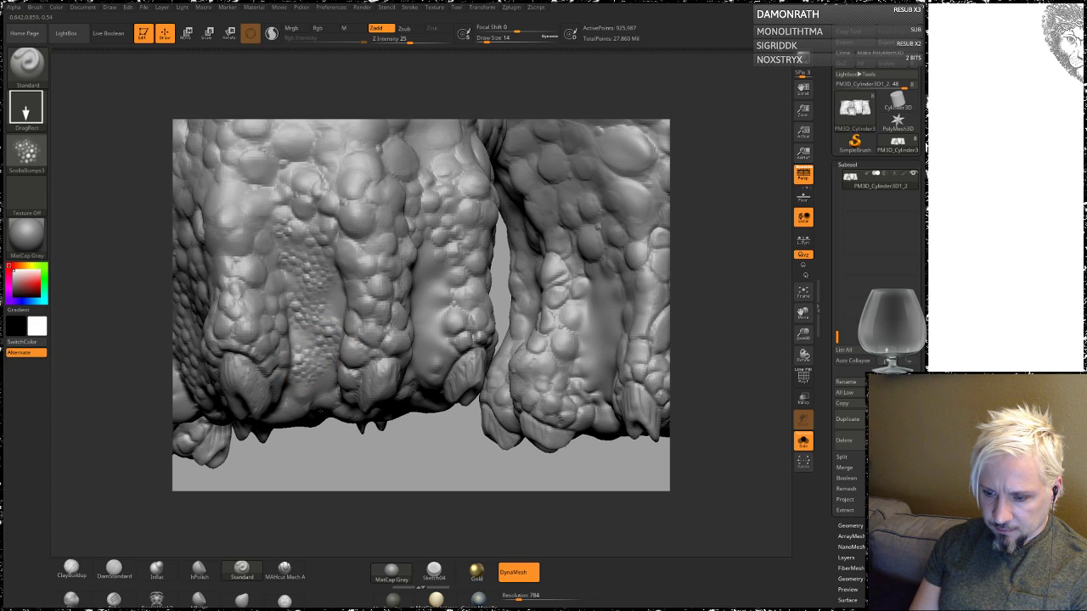
Step: Stamp more bump texture onto the upper foot and the foot's left side
{"action": "left_click_drag", "start_coordinate": [327, 459], "coordinate": [405, 343]}
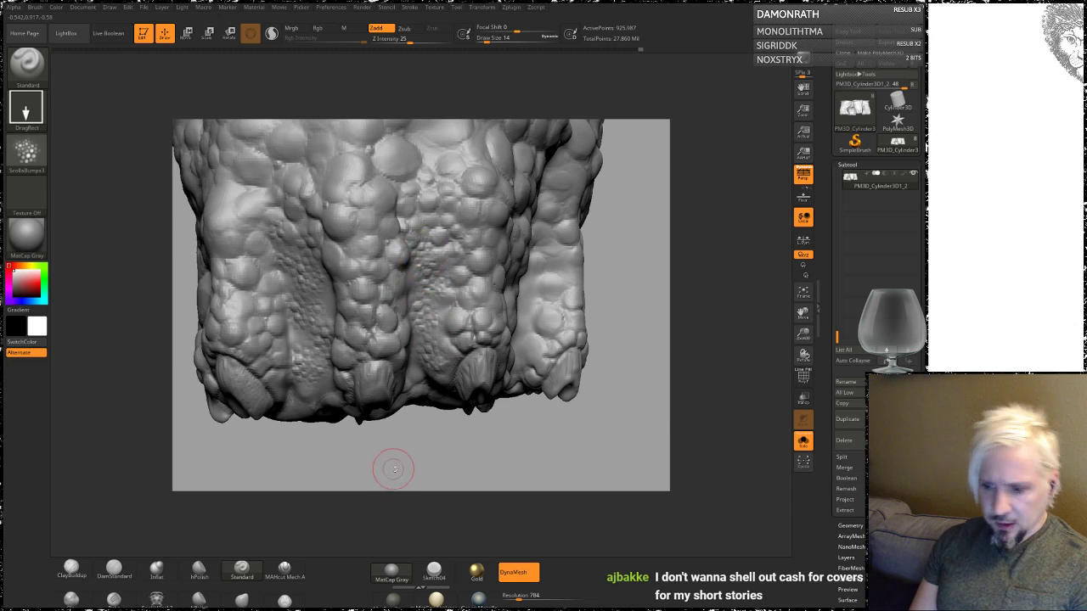
{"action": "mouse_move", "coordinate": [393, 466]}
{"action": "left_mouse_down"}
{"action": "mouse_move", "coordinate": [420, 459]}
{"action": "mouse_move", "coordinate": [574, 222]}
{"action": "mouse_move", "coordinate": [424, 246]}
{"action": "mouse_move", "coordinate": [460, 272]}
{"action": "left_mouse_up"}
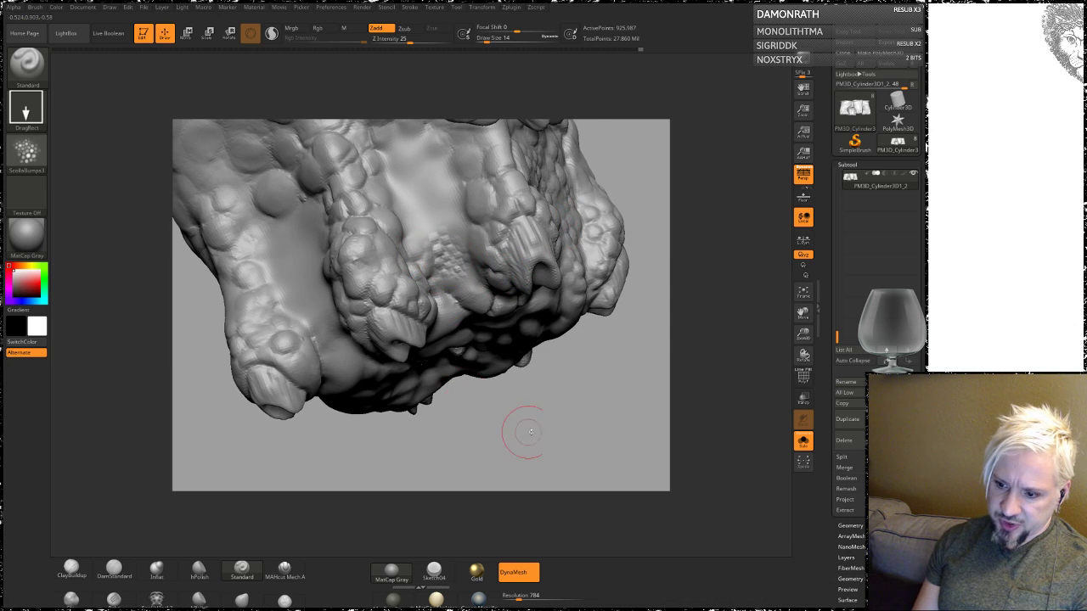
{"action": "mouse_move", "coordinate": [522, 432]}
{"action": "left_mouse_down"}
{"action": "mouse_move", "coordinate": [510, 444]}
{"action": "mouse_move", "coordinate": [558, 430]}
{"action": "mouse_move", "coordinate": [413, 230]}
{"action": "left_mouse_up"}
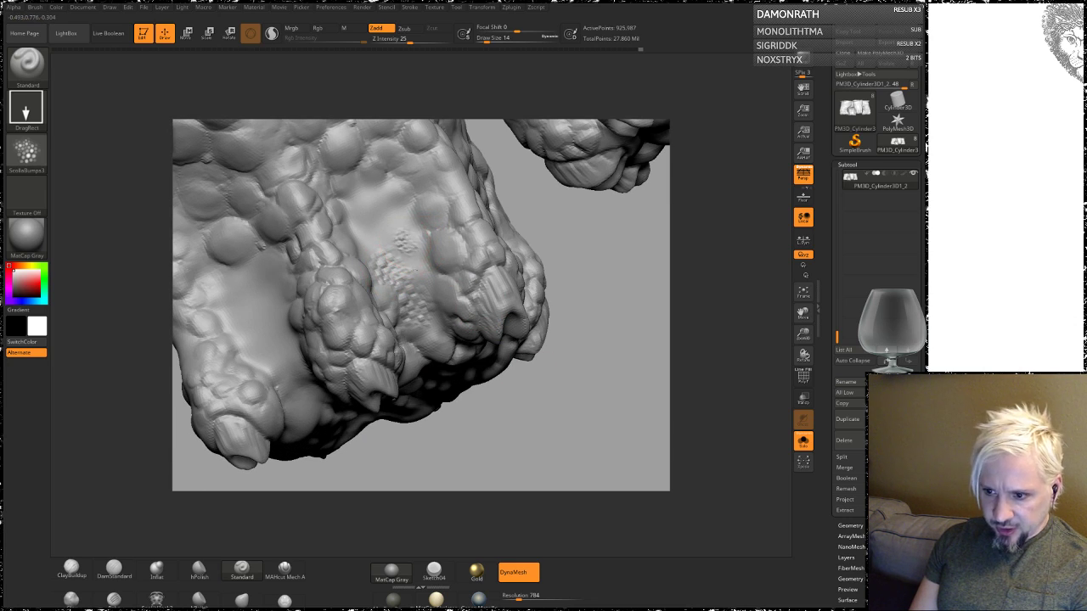
{"action": "left_click_drag", "start_coordinate": [405, 242], "coordinate": [370, 230]}
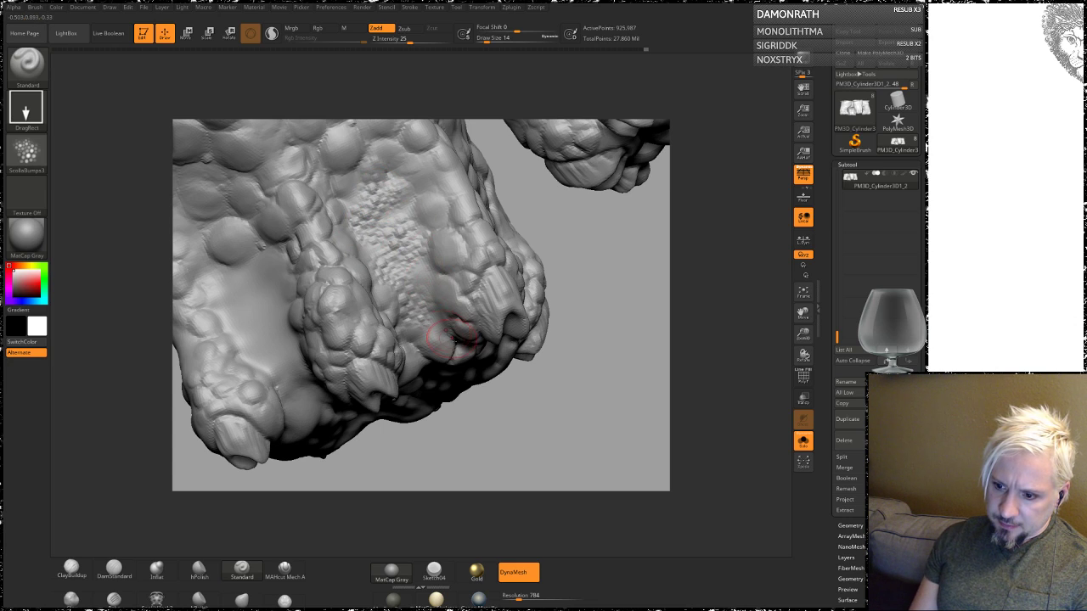
{"action": "mouse_move", "coordinate": [546, 414]}
{"action": "left_mouse_down"}
{"action": "mouse_move", "coordinate": [543, 378]}
{"action": "mouse_move", "coordinate": [475, 339]}
{"action": "left_mouse_up"}
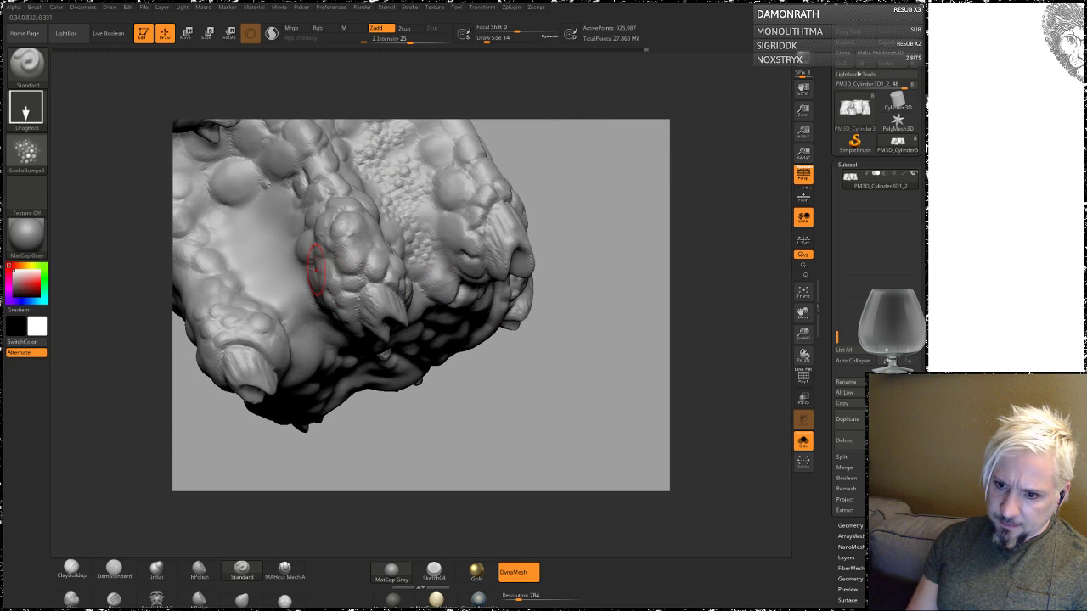
{"action": "left_click_drag", "start_coordinate": [254, 226], "coordinate": [273, 265]}
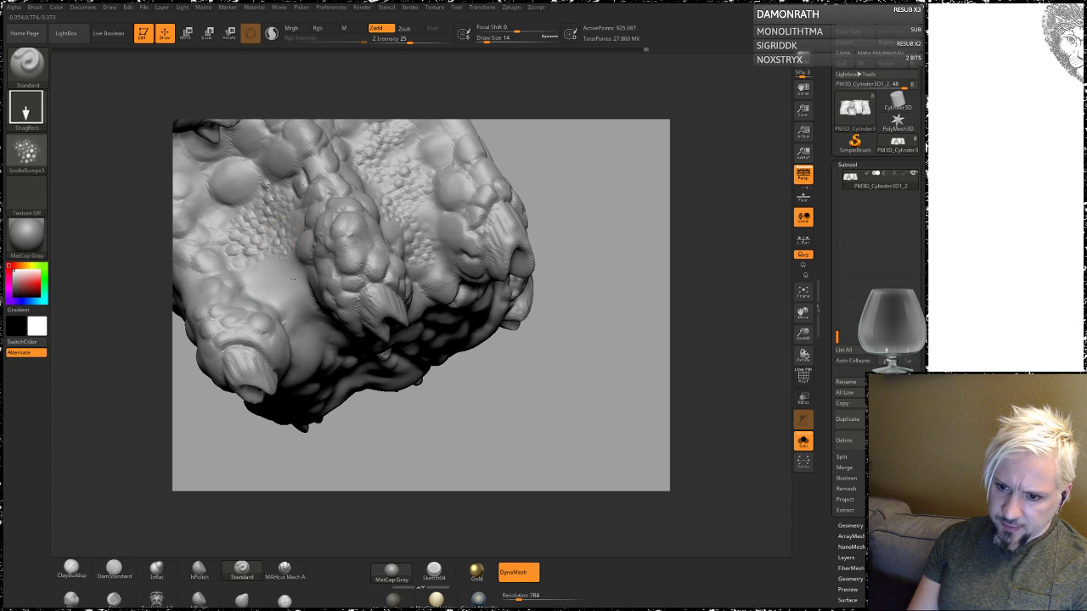
Step: Tumble the model to review the textured foot from above, below and the side
{"action": "mouse_move", "coordinate": [516, 421]}
{"action": "left_mouse_down"}
{"action": "mouse_move", "coordinate": [523, 338]}
{"action": "mouse_move", "coordinate": [274, 224]}
{"action": "left_mouse_up"}
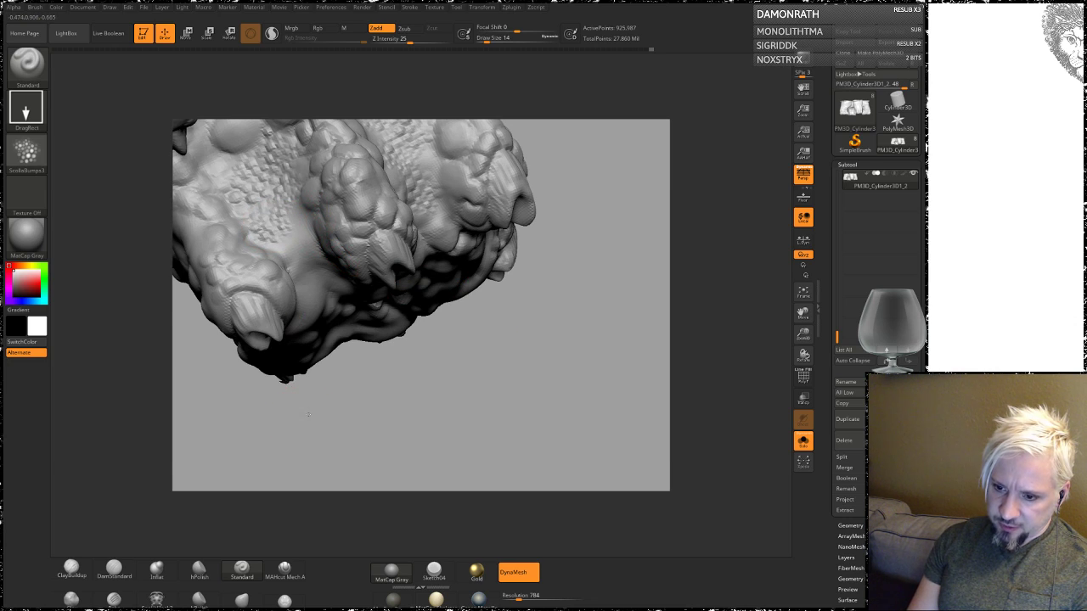
{"action": "left_click_drag", "start_coordinate": [302, 437], "coordinate": [314, 370]}
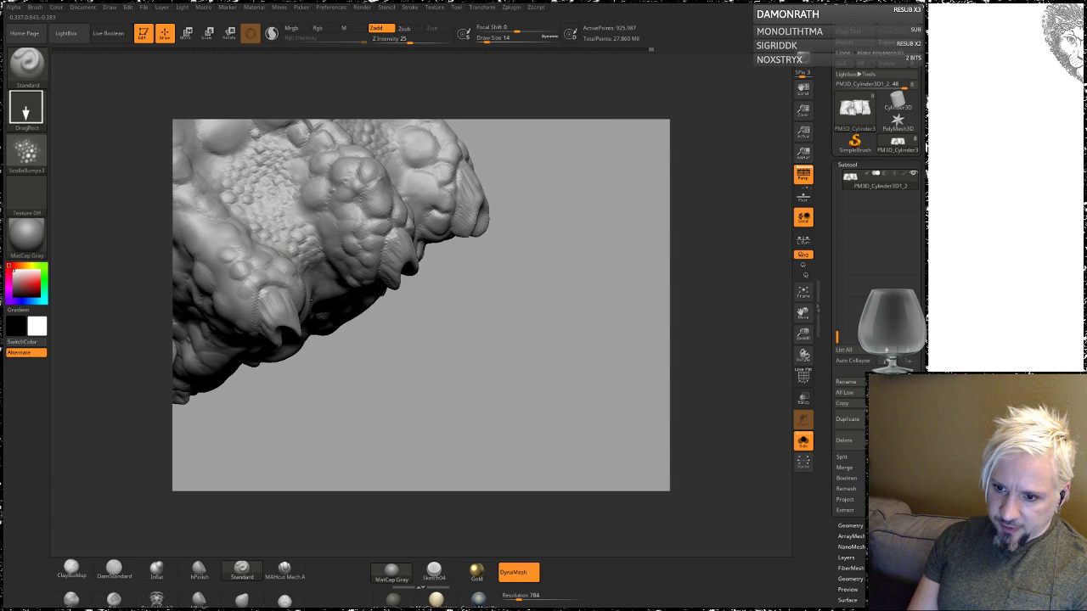
{"action": "mouse_move", "coordinate": [417, 348]}
{"action": "left_mouse_down"}
{"action": "mouse_move", "coordinate": [450, 400]}
{"action": "mouse_move", "coordinate": [516, 340]}
{"action": "mouse_move", "coordinate": [439, 378]}
{"action": "left_mouse_up"}
{"action": "mouse_move", "coordinate": [597, 221]}
{"action": "left_mouse_down"}
{"action": "mouse_move", "coordinate": [619, 243]}
{"action": "mouse_move", "coordinate": [632, 225]}
{"action": "mouse_move", "coordinate": [622, 221]}
{"action": "mouse_move", "coordinate": [517, 362]}
{"action": "left_mouse_up"}
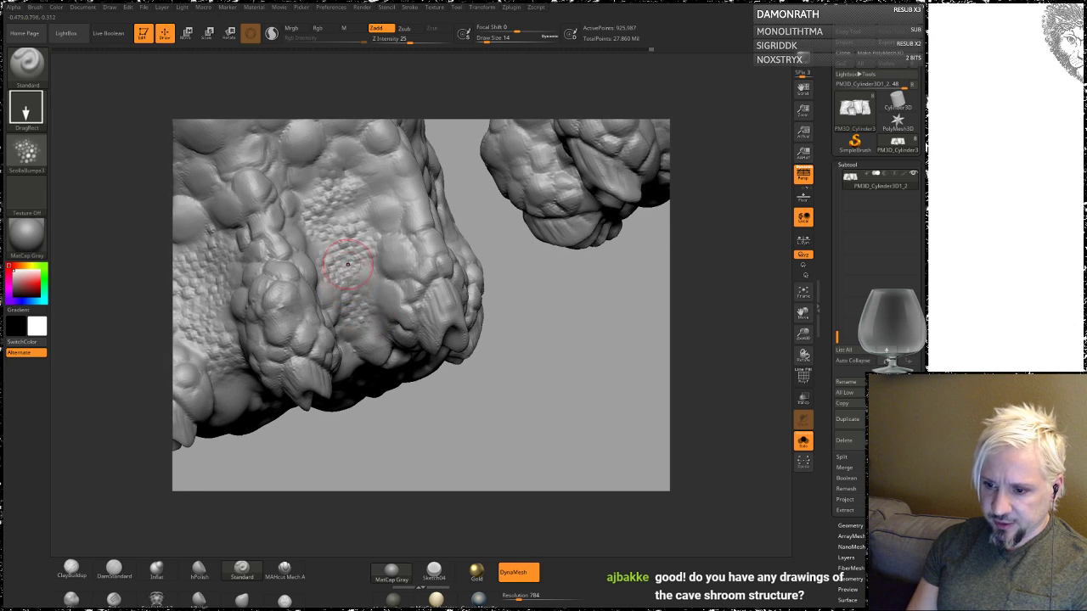
Step: Swap the stamp alpha to ~BrushAlpha
{"action": "key", "text": "space"}
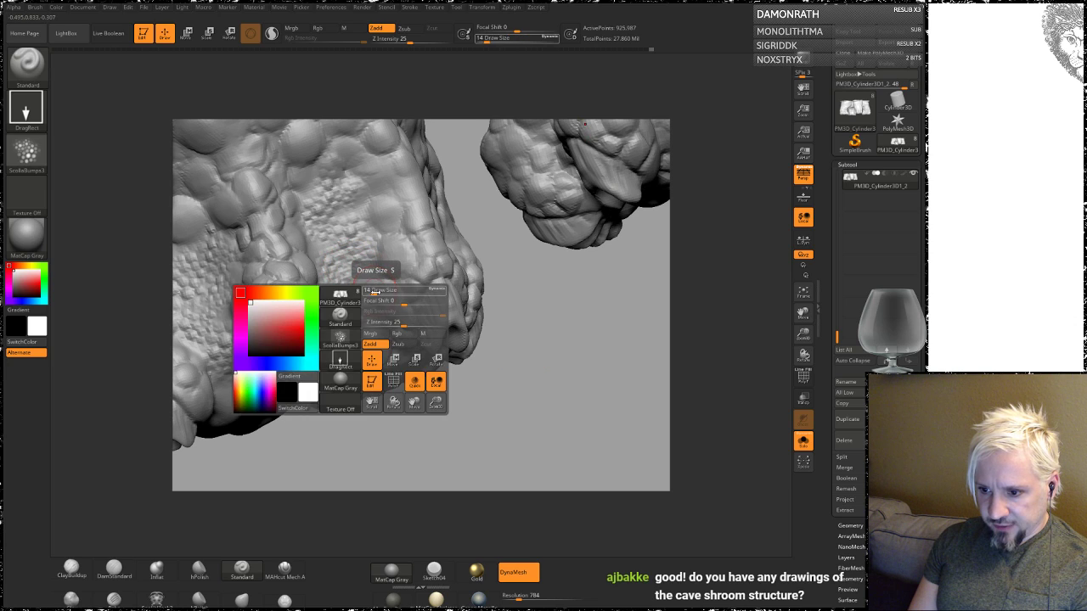
{"action": "key", "text": "space"}
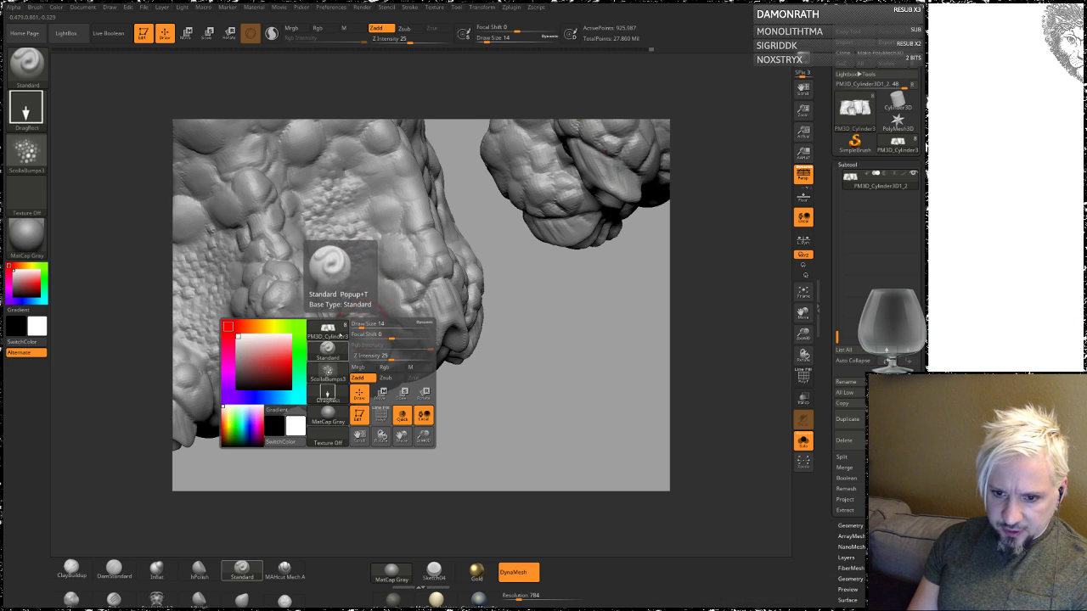
{"action": "left_click", "coordinate": [26, 151]}
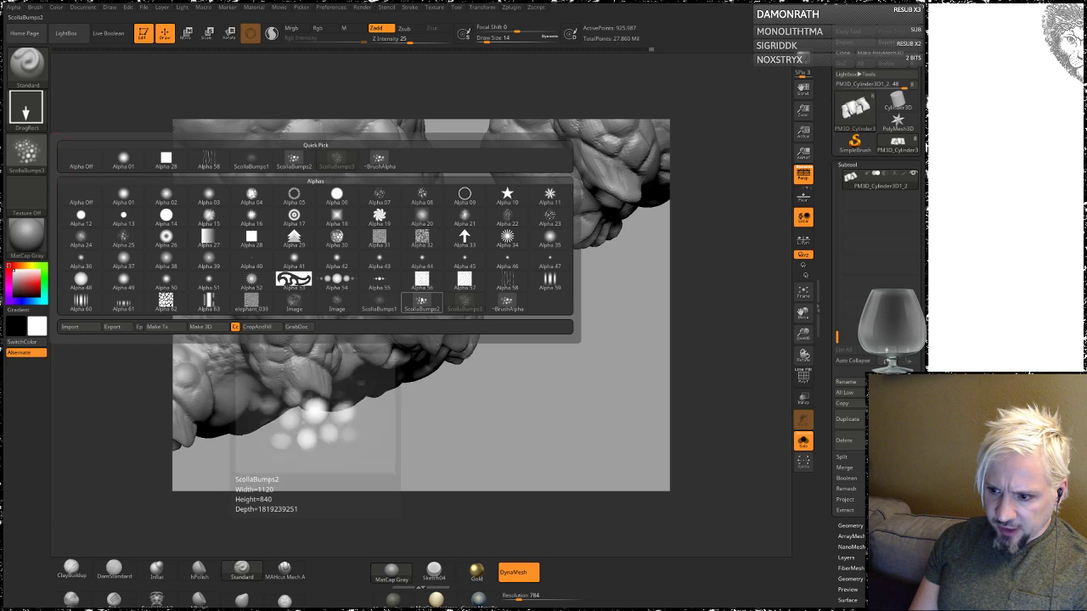
{"action": "left_click", "coordinate": [507, 302]}
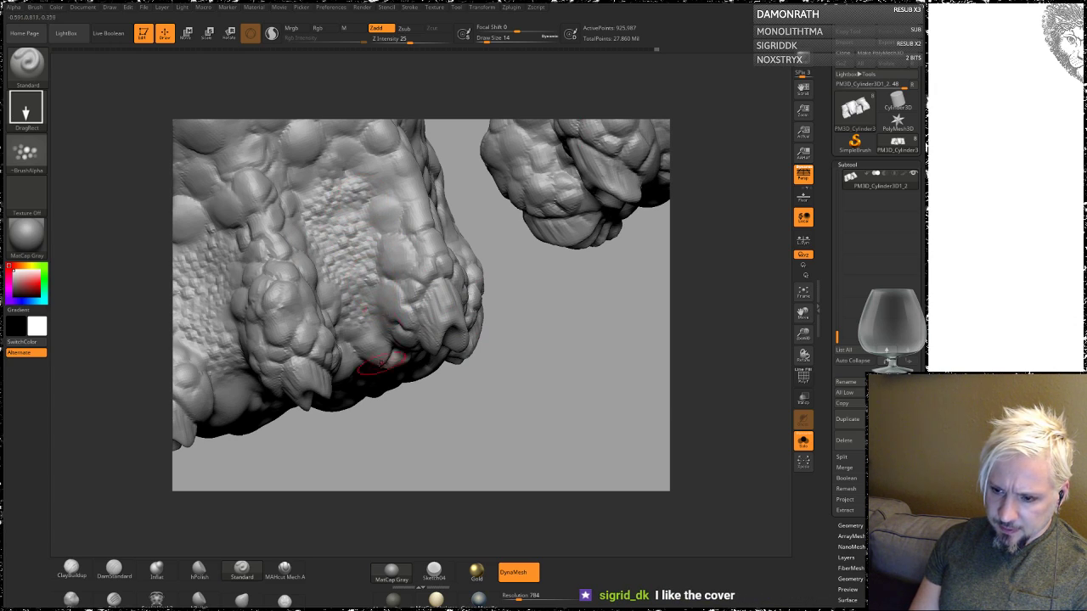
Step: Orbit the foot to inspect the bump texture from front, side and underside
{"action": "mouse_move", "coordinate": [382, 364]}
{"action": "left_mouse_down"}
{"action": "mouse_move", "coordinate": [389, 410]}
{"action": "mouse_move", "coordinate": [320, 247]}
{"action": "left_mouse_up"}
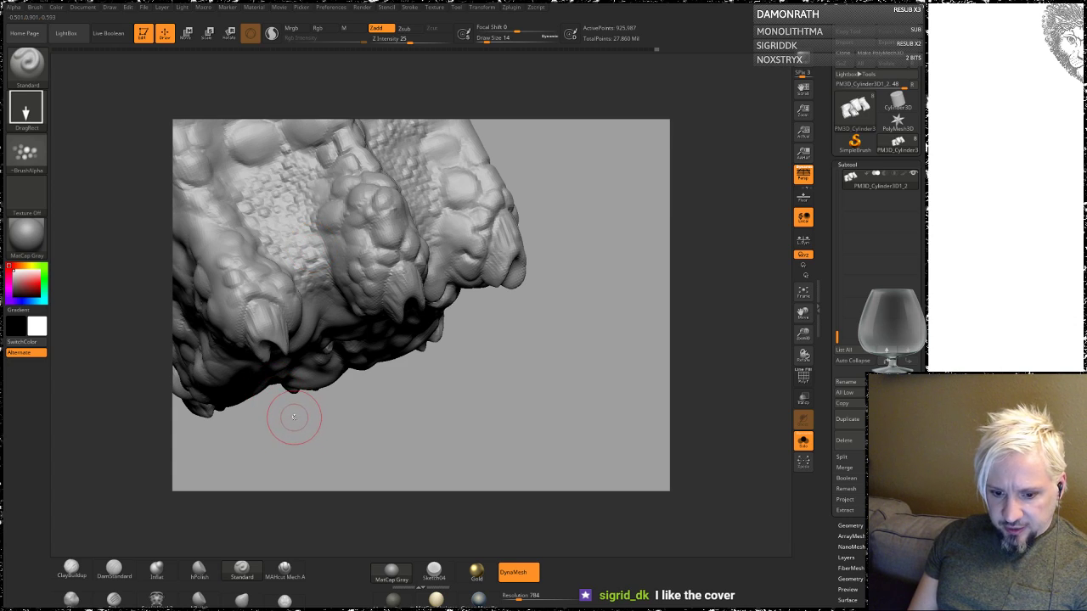
{"action": "mouse_move", "coordinate": [423, 390]}
{"action": "left_mouse_down"}
{"action": "mouse_move", "coordinate": [461, 376]}
{"action": "mouse_move", "coordinate": [488, 255]}
{"action": "left_mouse_up"}
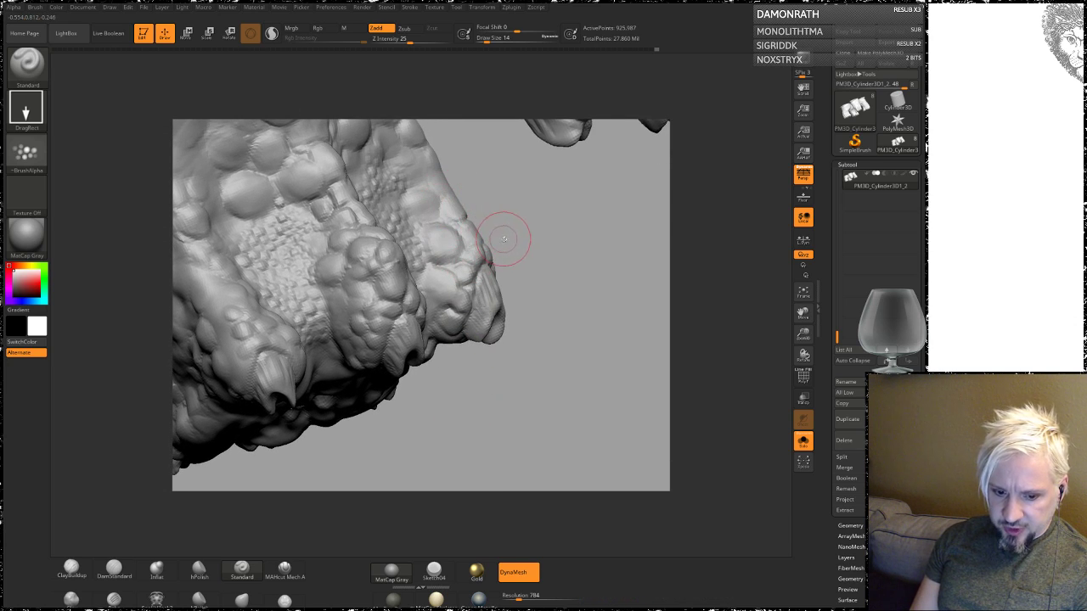
{"action": "left_click_drag", "start_coordinate": [546, 216], "coordinate": [521, 198]}
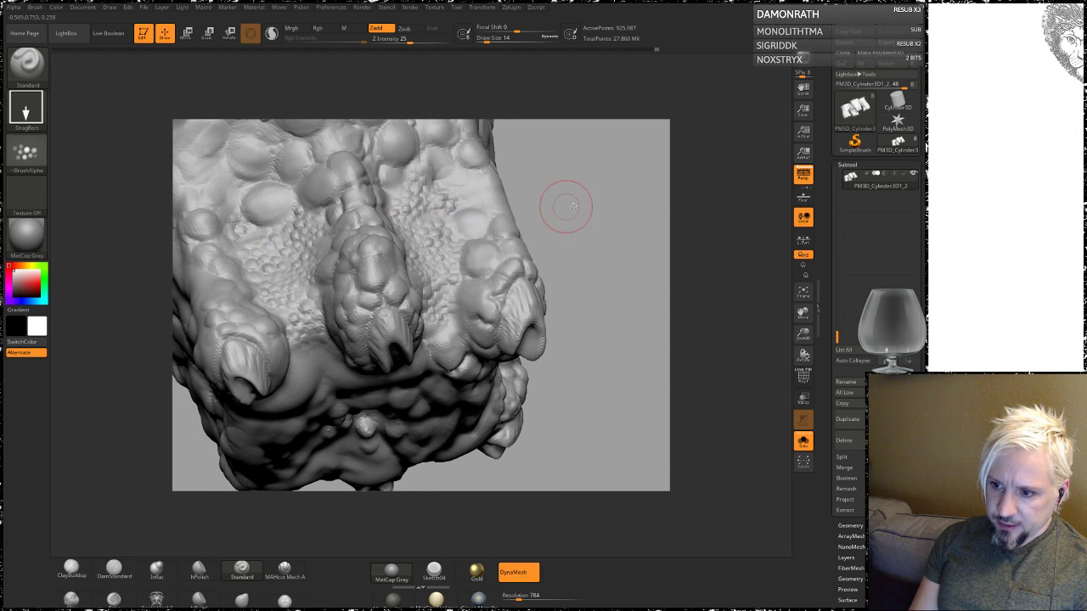
{"action": "left_click_drag", "start_coordinate": [573, 206], "coordinate": [494, 178]}
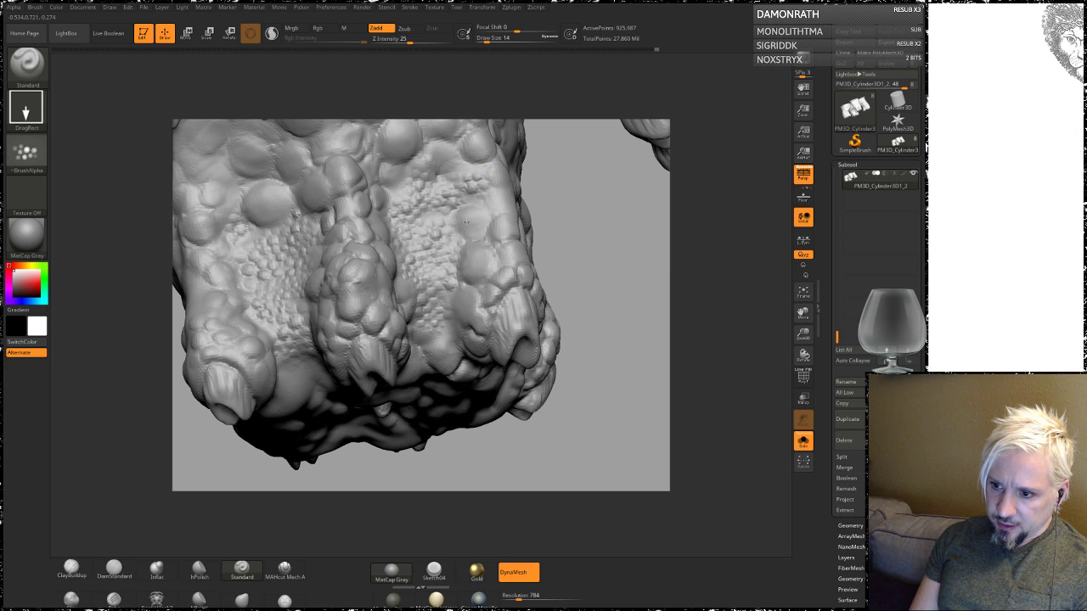
{"action": "mouse_move", "coordinate": [610, 261]}
{"action": "left_mouse_down"}
{"action": "mouse_move", "coordinate": [636, 252]}
{"action": "mouse_move", "coordinate": [547, 374]}
{"action": "left_mouse_up"}
{"action": "mouse_move", "coordinate": [543, 416]}
{"action": "left_mouse_down"}
{"action": "mouse_move", "coordinate": [568, 383]}
{"action": "mouse_move", "coordinate": [543, 295]}
{"action": "left_mouse_up"}
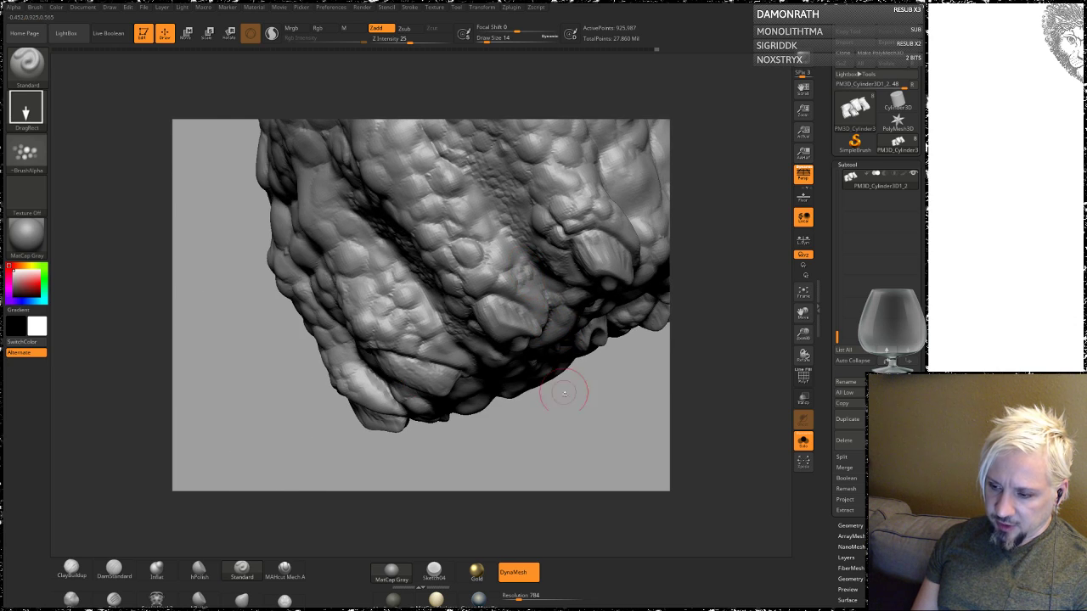
{"action": "mouse_move", "coordinate": [564, 393]}
{"action": "left_mouse_down"}
{"action": "mouse_move", "coordinate": [529, 432]}
{"action": "mouse_move", "coordinate": [551, 432]}
{"action": "mouse_move", "coordinate": [551, 451]}
{"action": "mouse_move", "coordinate": [537, 375]}
{"action": "left_mouse_up"}
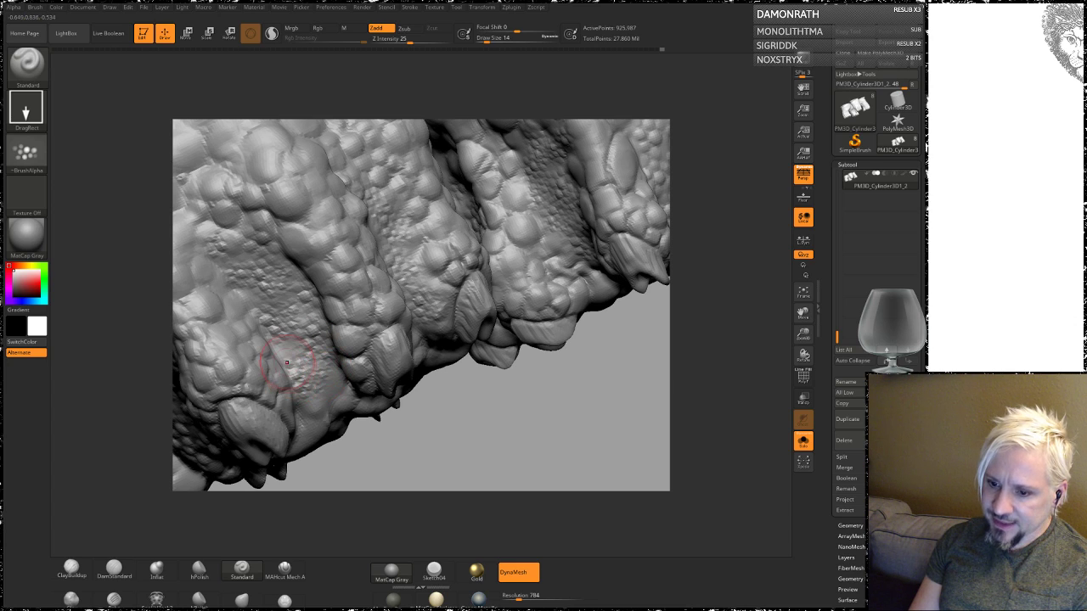
{"action": "mouse_move", "coordinate": [344, 410]}
{"action": "left_mouse_down"}
{"action": "mouse_move", "coordinate": [470, 400]}
{"action": "mouse_move", "coordinate": [354, 348]}
{"action": "left_mouse_up"}
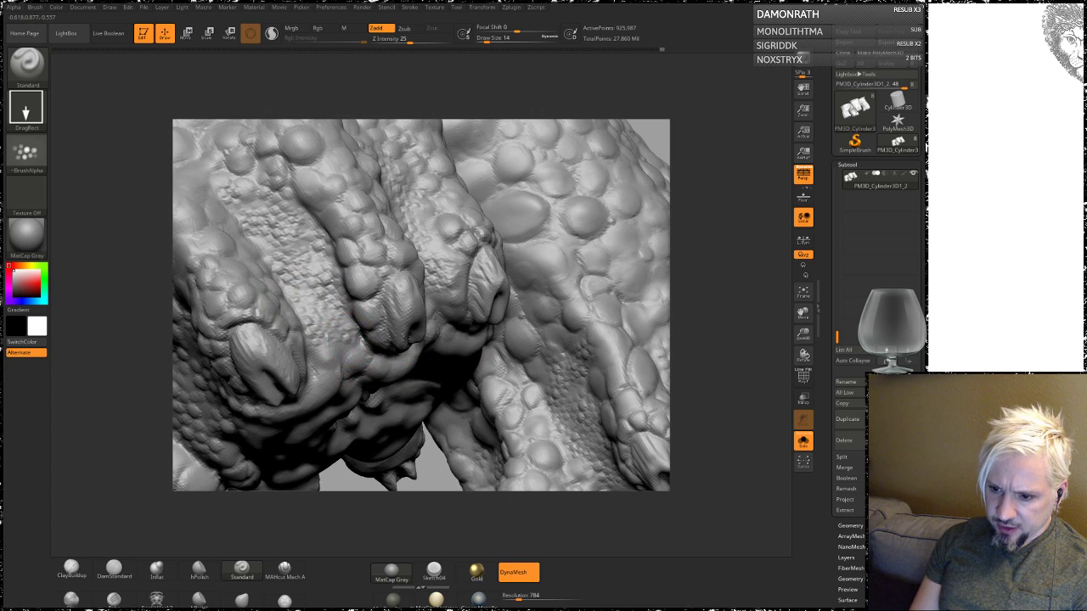
{"action": "mouse_move", "coordinate": [690, 184]}
{"action": "left_mouse_down"}
{"action": "mouse_move", "coordinate": [565, 296]}
{"action": "mouse_move", "coordinate": [348, 250]}
{"action": "left_mouse_up"}
{"action": "mouse_move", "coordinate": [573, 403]}
{"action": "left_mouse_down"}
{"action": "mouse_move", "coordinate": [594, 417]}
{"action": "mouse_move", "coordinate": [617, 376]}
{"action": "mouse_move", "coordinate": [531, 378]}
{"action": "left_mouse_up"}
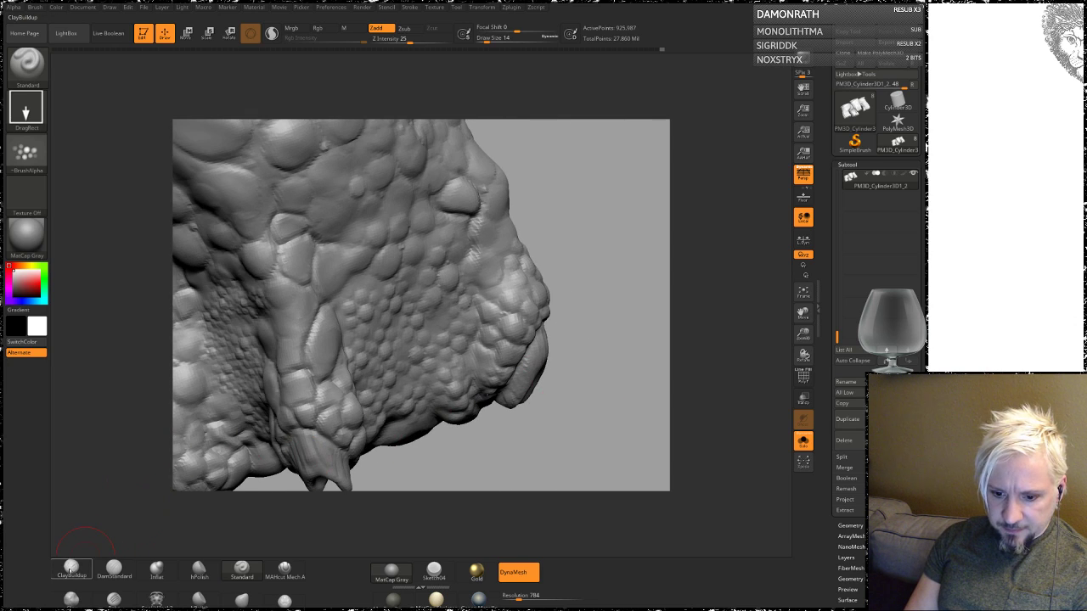
Step: Build up clay on the foot's side with ClayBuildup FreeHand, then view both feet in MatCap Skeleton
{"action": "left_click", "coordinate": [71, 569]}
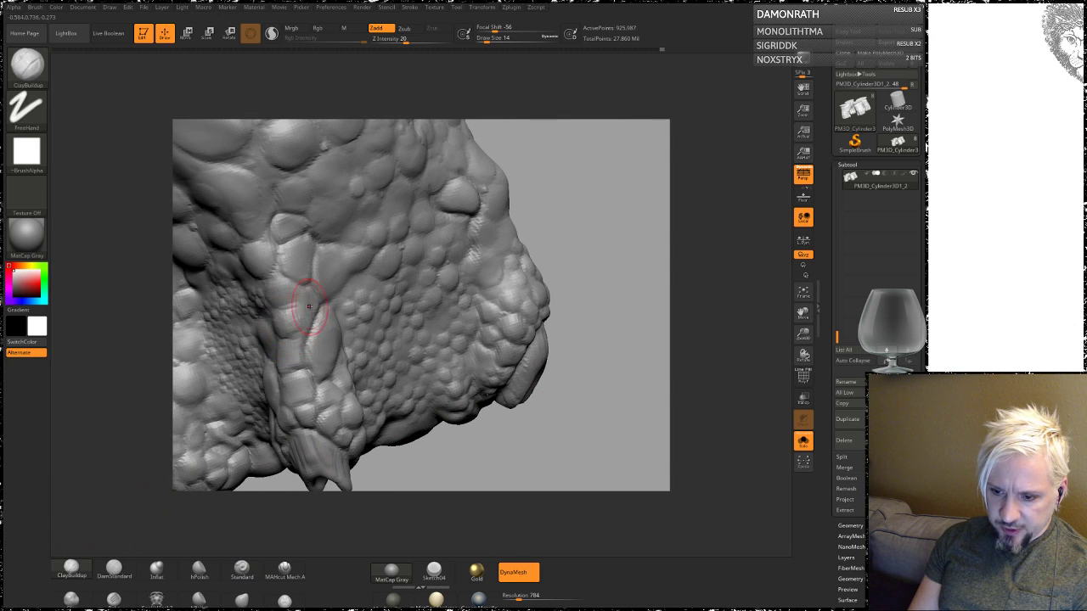
{"action": "left_click_drag", "start_coordinate": [289, 318], "coordinate": [275, 291]}
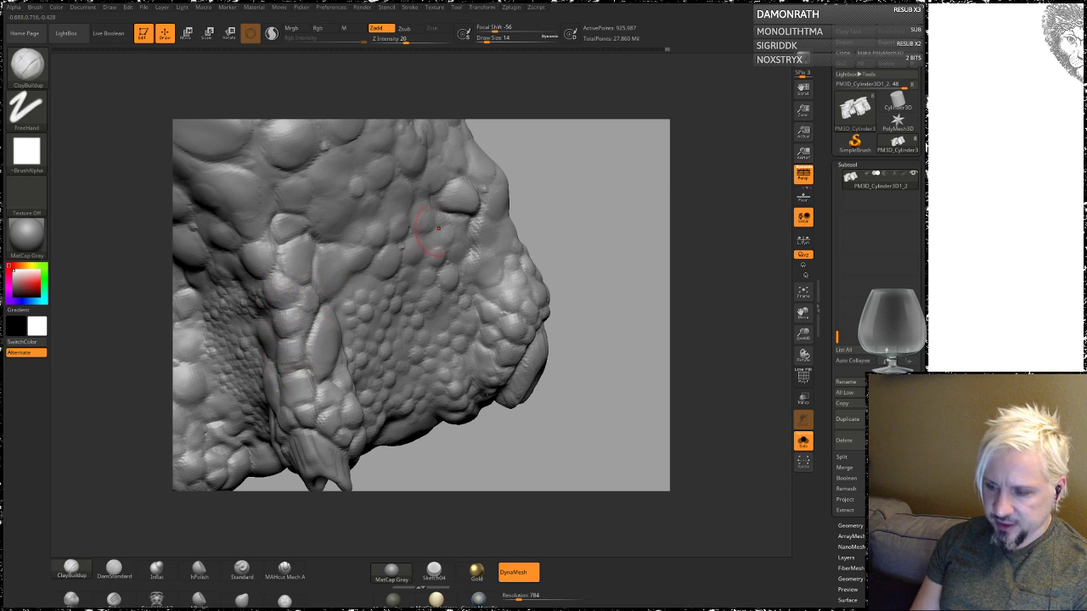
{"action": "right_click_drag", "start_coordinate": [438, 227], "coordinate": [543, 237]}
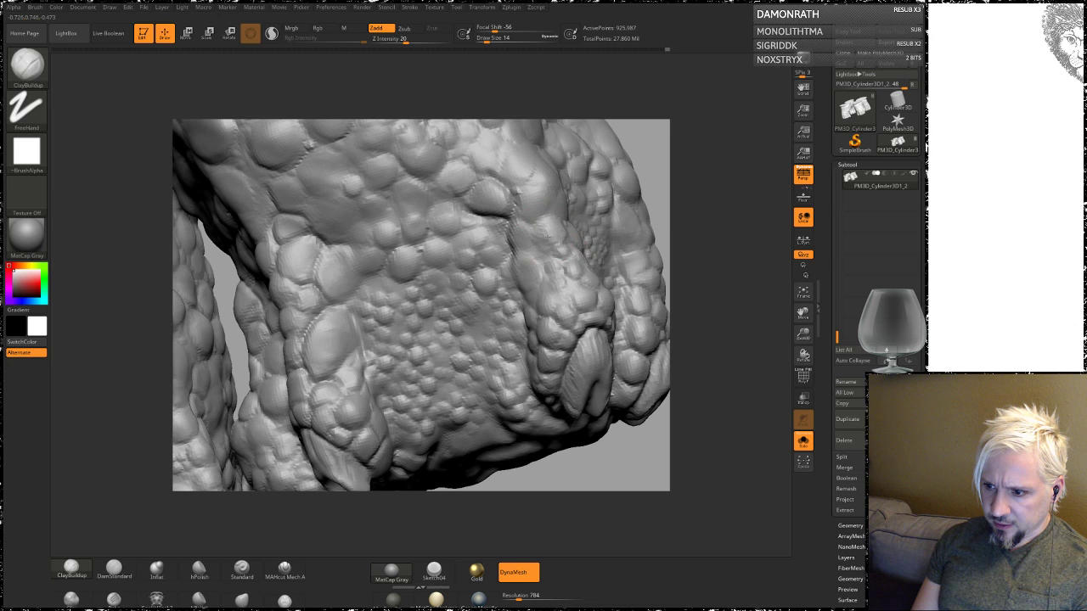
{"action": "right_click_drag", "start_coordinate": [705, 206], "coordinate": [516, 368]}
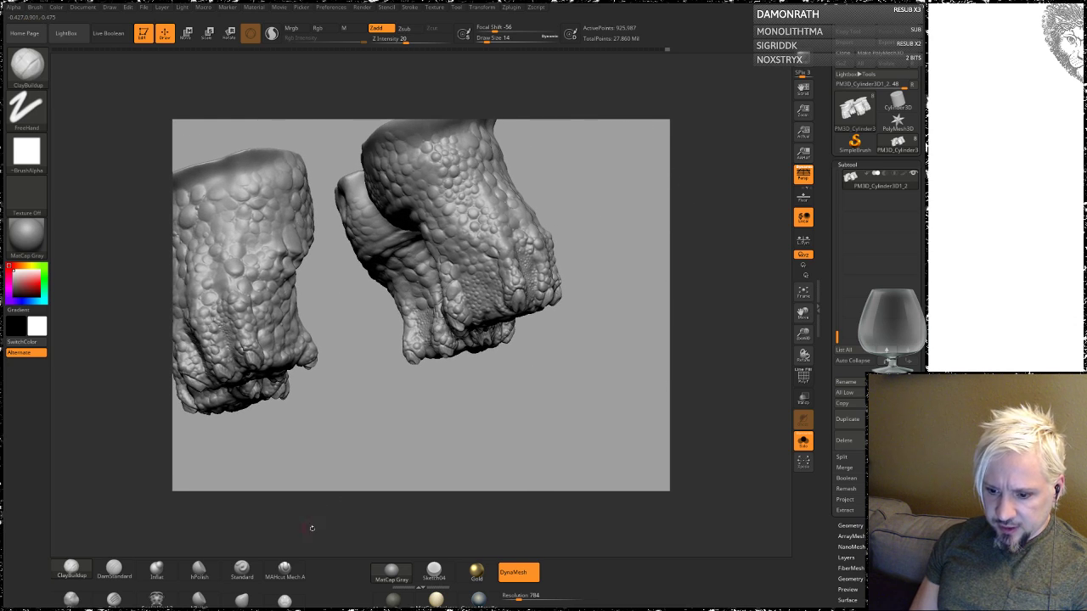
{"action": "left_click", "coordinate": [434, 571]}
{"action": "mouse_move", "coordinate": [436, 599]}
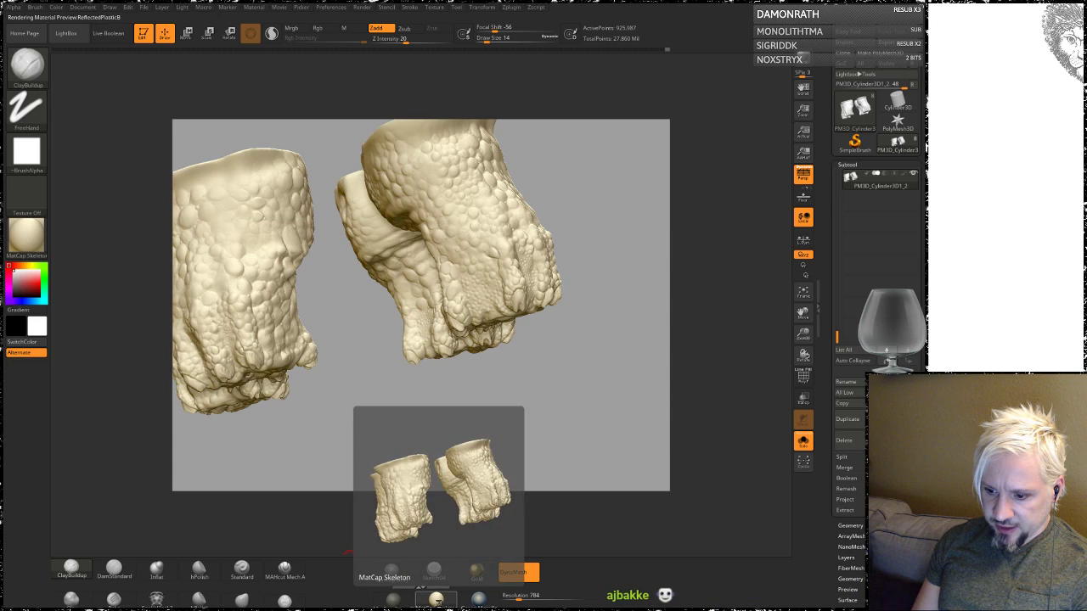
Step: Apply the Framer01 material, turn off Solo, and frame the whole creature in three-quarter view
{"action": "left_click", "coordinate": [436, 600]}
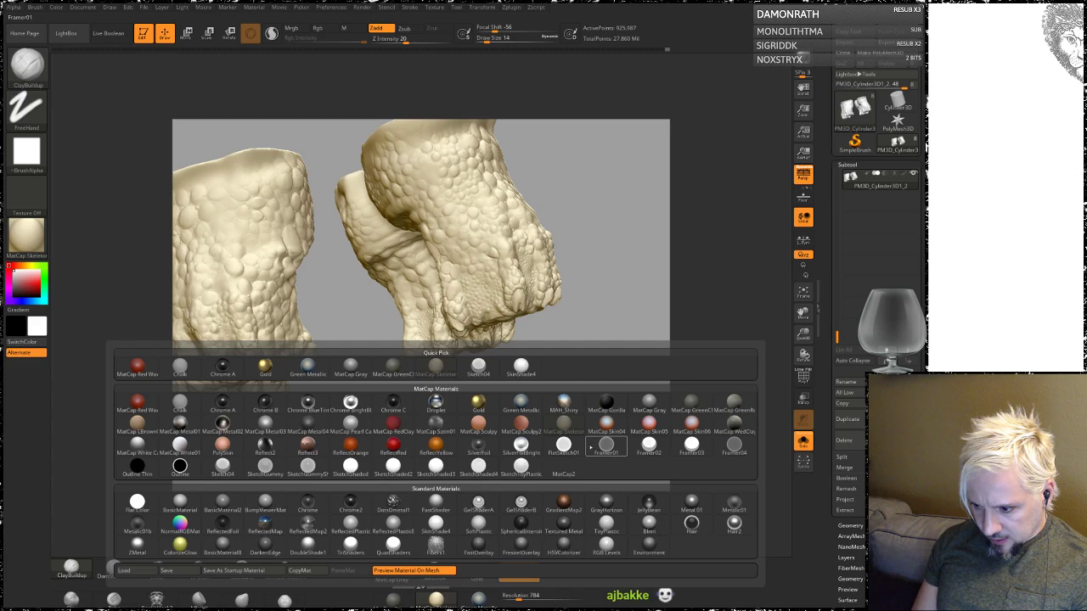
{"action": "left_click", "coordinate": [605, 444]}
{"action": "mouse_move", "coordinate": [532, 383]}
{"action": "left_mouse_down"}
{"action": "mouse_move", "coordinate": [561, 409]}
{"action": "mouse_move", "coordinate": [571, 433]}
{"action": "mouse_move", "coordinate": [558, 439]}
{"action": "mouse_move", "coordinate": [580, 407]}
{"action": "left_mouse_up"}
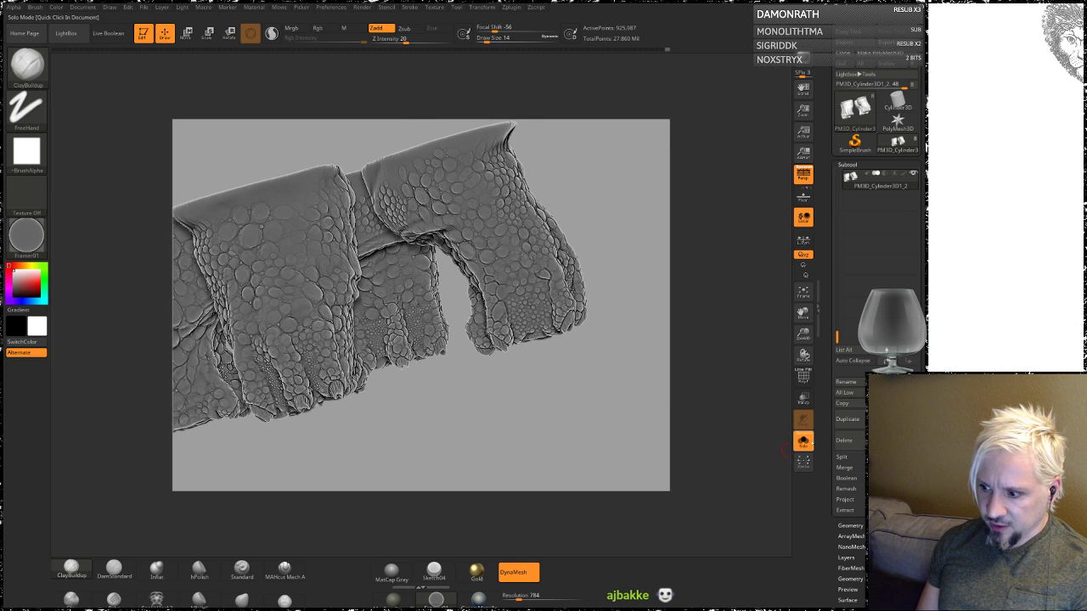
{"action": "left_click", "coordinate": [802, 441]}
{"action": "mouse_move", "coordinate": [630, 434]}
{"action": "left_mouse_down"}
{"action": "mouse_move", "coordinate": [582, 307]}
{"action": "mouse_move", "coordinate": [604, 280]}
{"action": "mouse_move", "coordinate": [605, 301]}
{"action": "mouse_move", "coordinate": [602, 266]}
{"action": "mouse_move", "coordinate": [586, 280]}
{"action": "mouse_move", "coordinate": [558, 264]}
{"action": "left_mouse_up"}
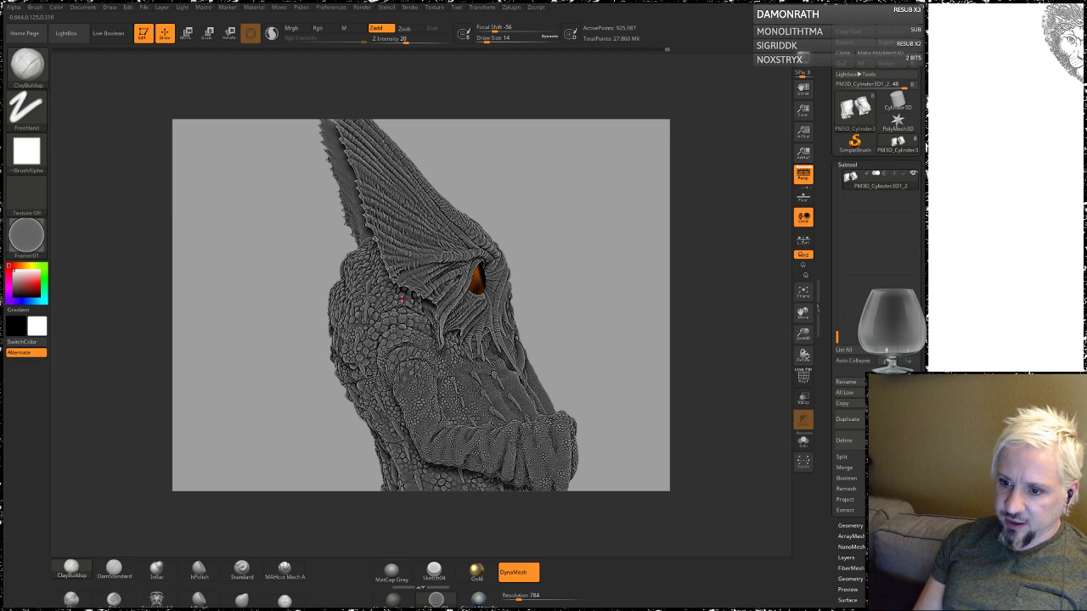
{"action": "mouse_move", "coordinate": [583, 348]}
{"action": "left_mouse_down"}
{"action": "mouse_move", "coordinate": [475, 352]}
{"action": "mouse_move", "coordinate": [450, 279]}
{"action": "left_mouse_up"}
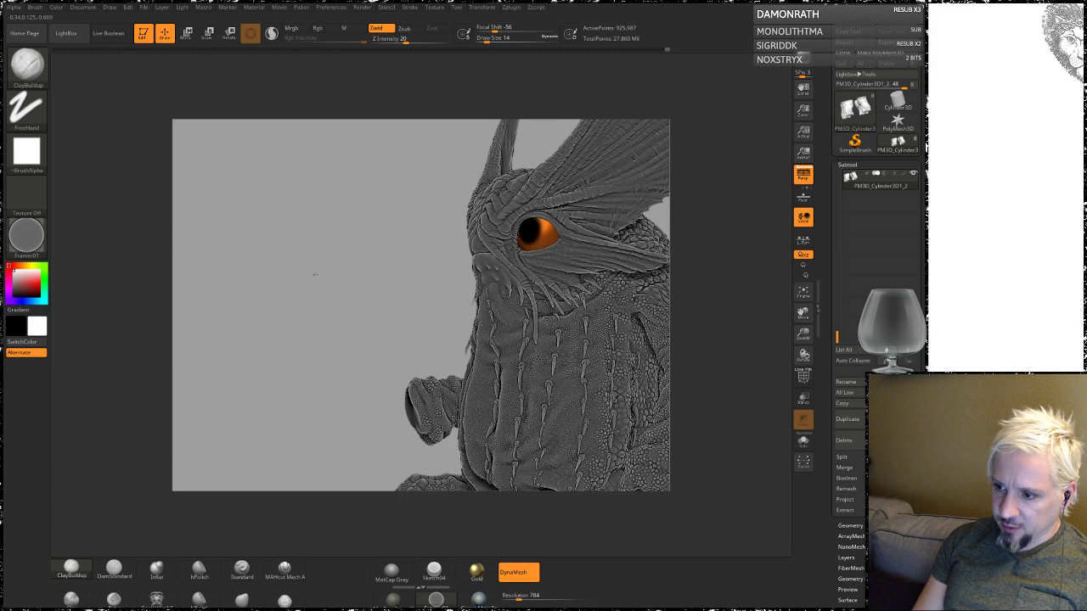
Step: Try the Framer02 material and save the project with Ctrl+S
{"action": "left_click", "coordinate": [435, 600]}
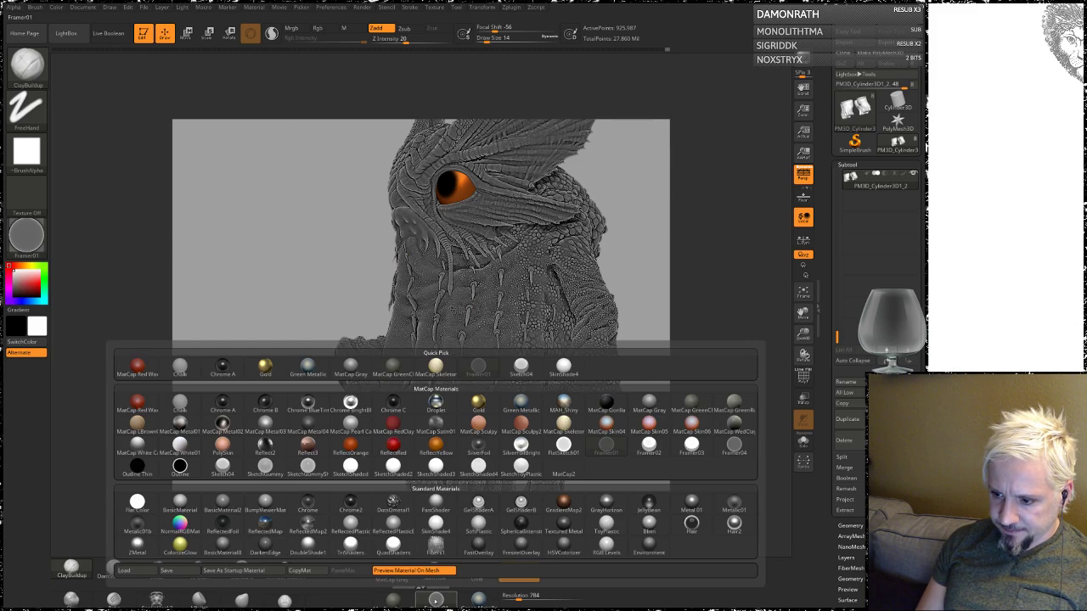
{"action": "left_click", "coordinate": [649, 443]}
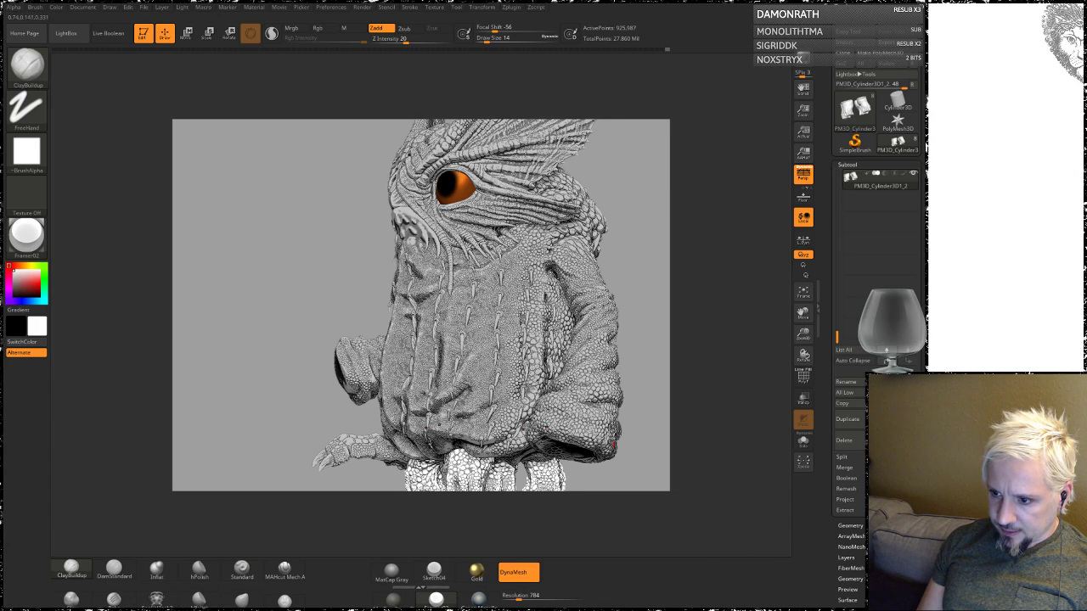
{"action": "left_click_drag", "start_coordinate": [631, 283], "coordinate": [630, 289]}
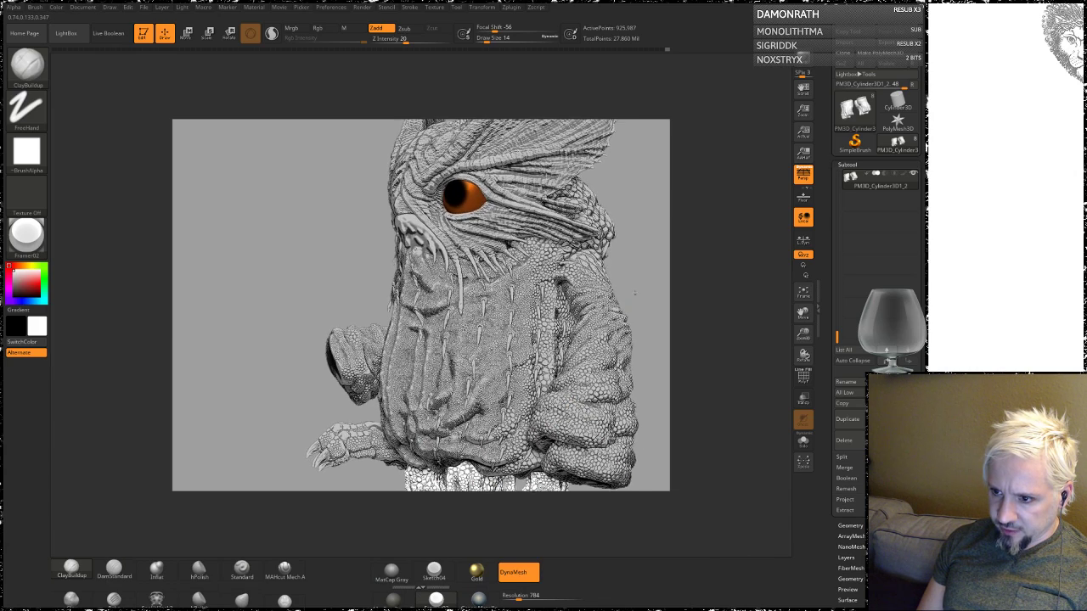
{"action": "key", "text": "ctrl+s"}
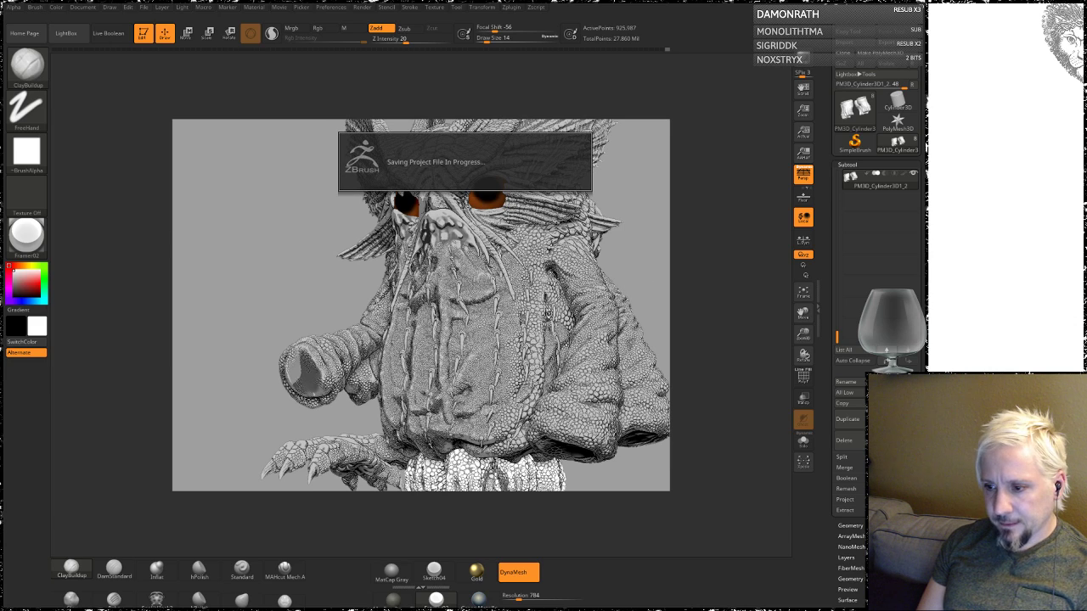
Step: Look over the creature's feet from behind and switch back to MatCap Gray
{"action": "mouse_move", "coordinate": [636, 260]}
{"action": "left_mouse_down"}
{"action": "mouse_move", "coordinate": [659, 250]}
{"action": "mouse_move", "coordinate": [594, 289]}
{"action": "mouse_move", "coordinate": [516, 379]}
{"action": "mouse_move", "coordinate": [427, 391]}
{"action": "left_mouse_up"}
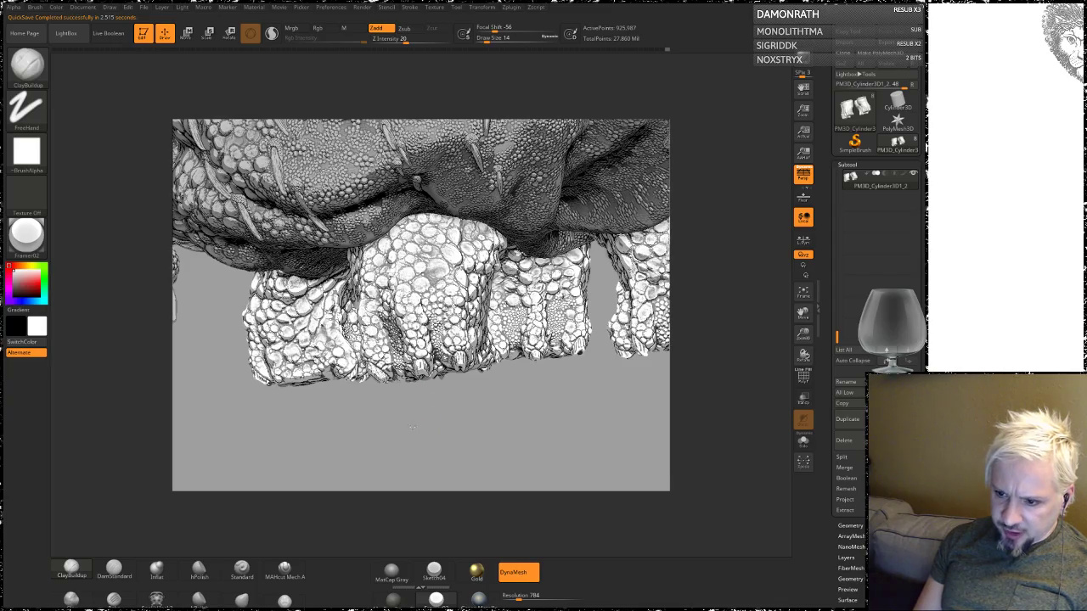
{"action": "mouse_move", "coordinate": [412, 427]}
{"action": "left_mouse_down"}
{"action": "mouse_move", "coordinate": [443, 409]}
{"action": "mouse_move", "coordinate": [463, 480]}
{"action": "mouse_move", "coordinate": [371, 428]}
{"action": "mouse_move", "coordinate": [334, 430]}
{"action": "mouse_move", "coordinate": [388, 441]}
{"action": "mouse_move", "coordinate": [472, 416]}
{"action": "left_mouse_up"}
{"action": "mouse_move", "coordinate": [531, 442]}
{"action": "left_mouse_down"}
{"action": "mouse_move", "coordinate": [498, 376]}
{"action": "mouse_move", "coordinate": [394, 546]}
{"action": "left_mouse_up"}
{"action": "left_click", "coordinate": [391, 574]}
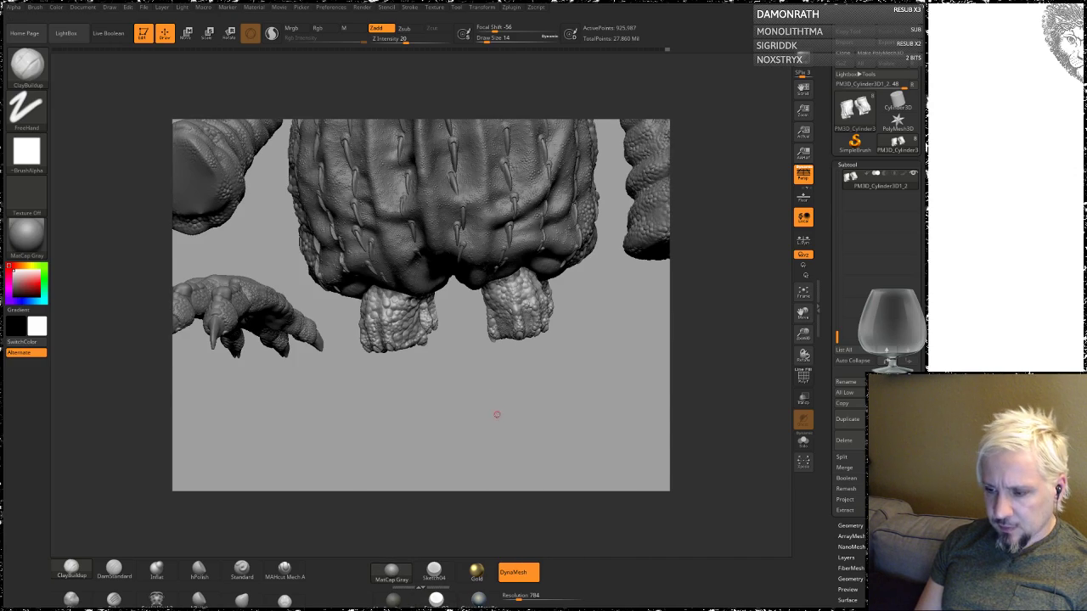
Step: Zoom in close over the bubbly foot pad and select the Standard brush with DragRect stroke
{"action": "mouse_move", "coordinate": [496, 414]}
{"action": "left_mouse_down"}
{"action": "mouse_move", "coordinate": [467, 339]}
{"action": "mouse_move", "coordinate": [505, 310]}
{"action": "mouse_move", "coordinate": [496, 281]}
{"action": "mouse_move", "coordinate": [641, 204]}
{"action": "mouse_move", "coordinate": [632, 213]}
{"action": "mouse_move", "coordinate": [633, 170]}
{"action": "left_mouse_up"}
{"action": "mouse_move", "coordinate": [280, 255]}
{"action": "left_mouse_down"}
{"action": "mouse_move", "coordinate": [285, 263]}
{"action": "mouse_move", "coordinate": [382, 220]}
{"action": "mouse_move", "coordinate": [503, 208]}
{"action": "mouse_move", "coordinate": [368, 246]}
{"action": "left_mouse_up"}
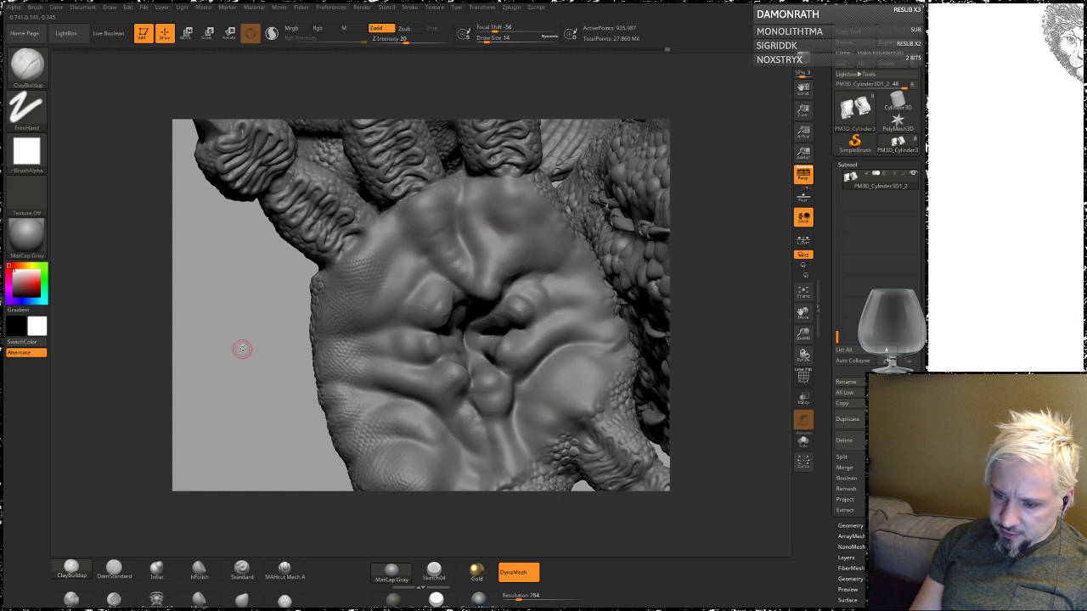
{"action": "mouse_move", "coordinate": [242, 348]}
{"action": "left_mouse_down"}
{"action": "mouse_move", "coordinate": [260, 380]}
{"action": "mouse_move", "coordinate": [248, 354]}
{"action": "mouse_move", "coordinate": [424, 332]}
{"action": "mouse_move", "coordinate": [226, 332]}
{"action": "mouse_move", "coordinate": [573, 385]}
{"action": "left_mouse_up"}
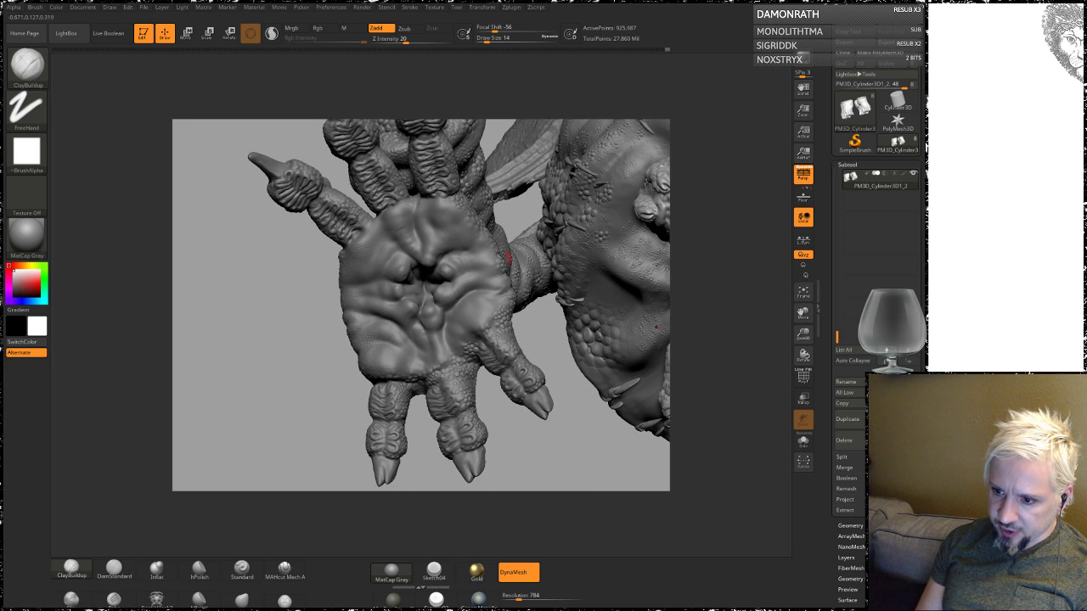
{"action": "mouse_move", "coordinate": [533, 338]}
{"action": "left_mouse_down"}
{"action": "mouse_move", "coordinate": [450, 378]}
{"action": "mouse_move", "coordinate": [473, 379]}
{"action": "mouse_move", "coordinate": [456, 376]}
{"action": "mouse_move", "coordinate": [484, 447]}
{"action": "mouse_move", "coordinate": [425, 306]}
{"action": "mouse_move", "coordinate": [371, 352]}
{"action": "mouse_move", "coordinate": [395, 338]}
{"action": "left_mouse_up"}
{"action": "mouse_move", "coordinate": [454, 376]}
{"action": "left_mouse_down"}
{"action": "mouse_move", "coordinate": [510, 443]}
{"action": "mouse_move", "coordinate": [558, 315]}
{"action": "mouse_move", "coordinate": [630, 281]}
{"action": "left_mouse_up"}
{"action": "left_click_drag", "start_coordinate": [734, 197], "coordinate": [596, 240]}
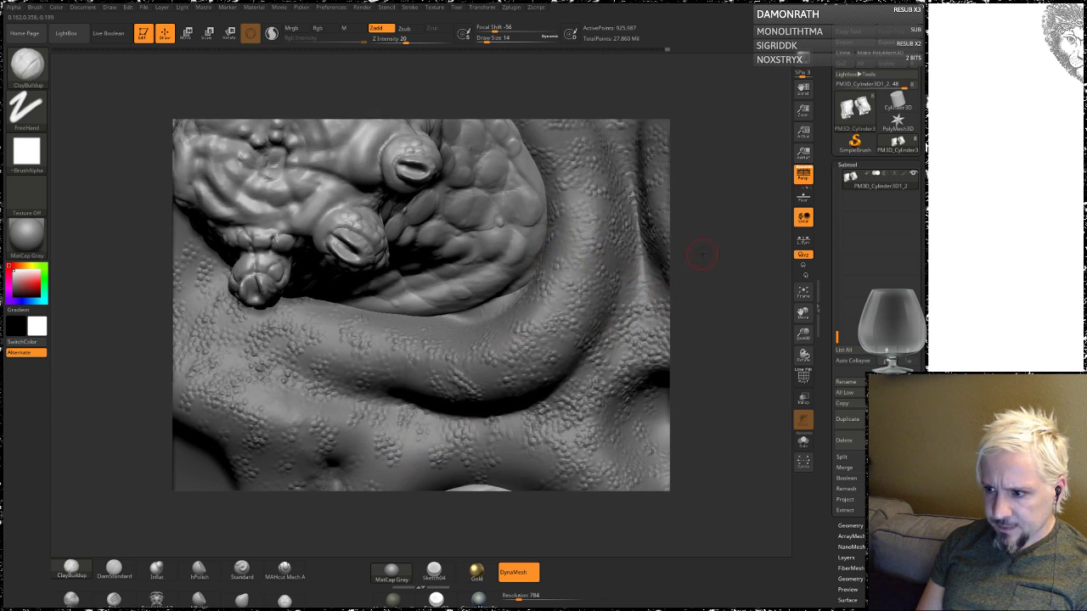
{"action": "mouse_move", "coordinate": [702, 254]}
{"action": "left_mouse_down"}
{"action": "mouse_move", "coordinate": [659, 230]}
{"action": "mouse_move", "coordinate": [711, 239]}
{"action": "mouse_move", "coordinate": [710, 254]}
{"action": "left_mouse_up"}
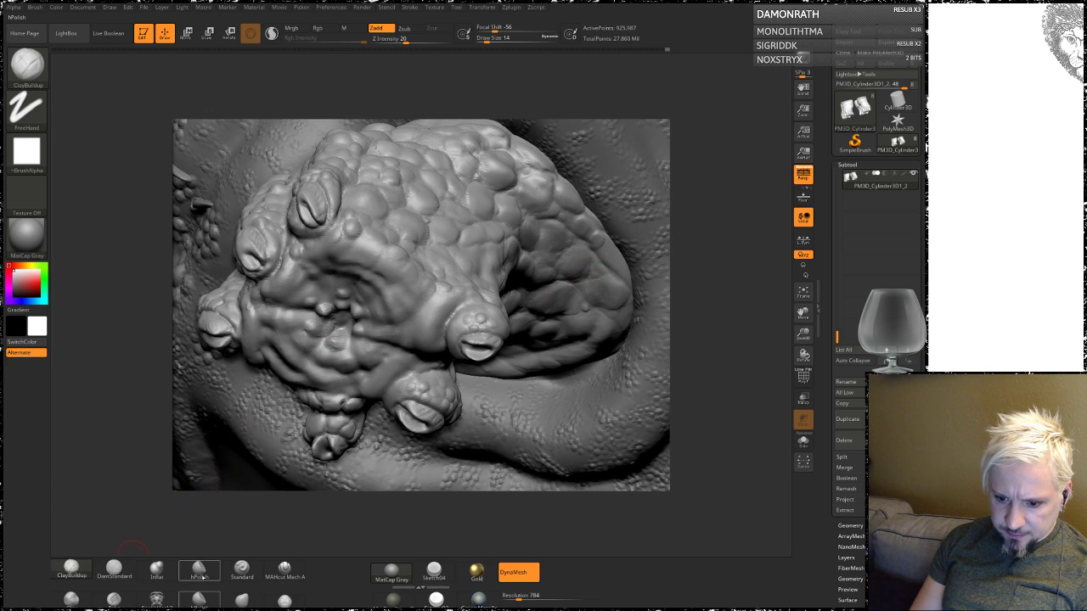
{"action": "left_click", "coordinate": [241, 570]}
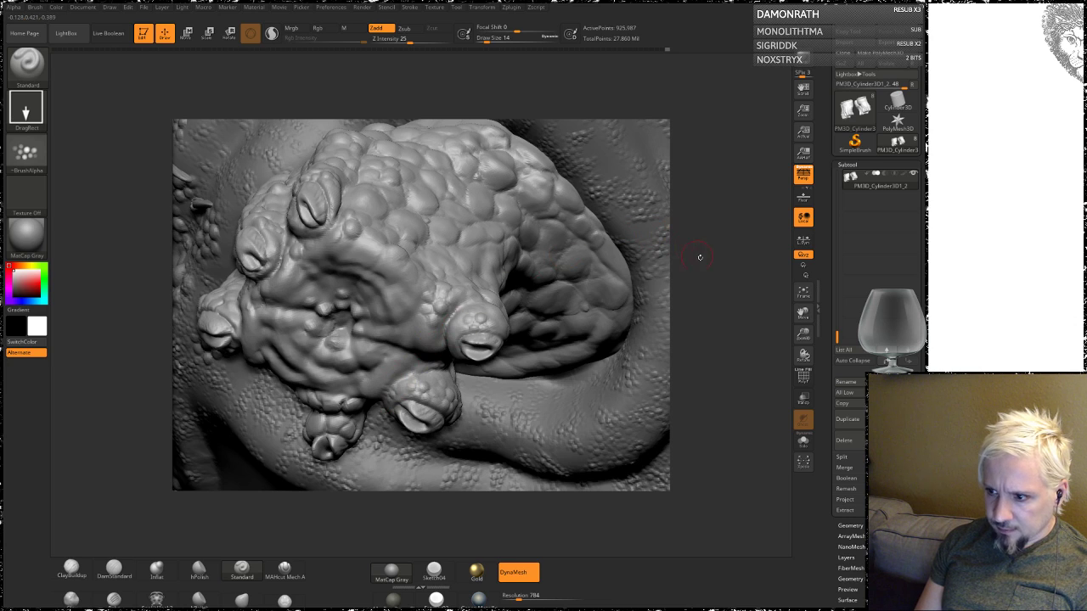
Step: View the clawed toes up close with shadowed preview shading, then reselect ClayBuildup FreeHand
{"action": "mouse_move", "coordinate": [699, 254]}
{"action": "left_mouse_down"}
{"action": "mouse_move", "coordinate": [575, 262]}
{"action": "mouse_move", "coordinate": [449, 296]}
{"action": "left_mouse_up"}
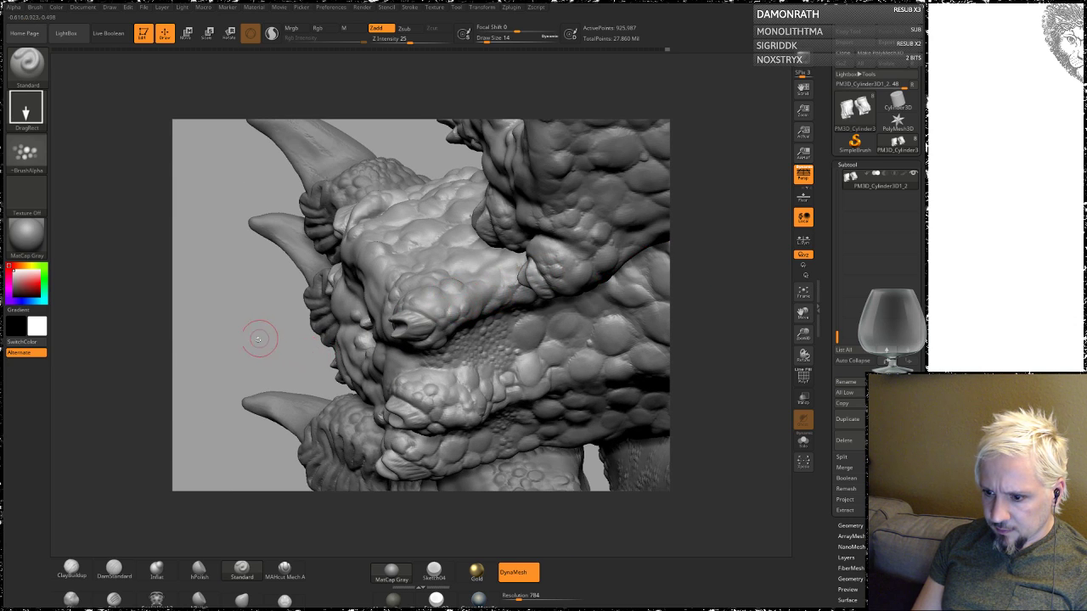
{"action": "left_click_drag", "start_coordinate": [259, 339], "coordinate": [356, 327]}
{"action": "right_click_drag", "start_coordinate": [286, 343], "coordinate": [263, 327]}
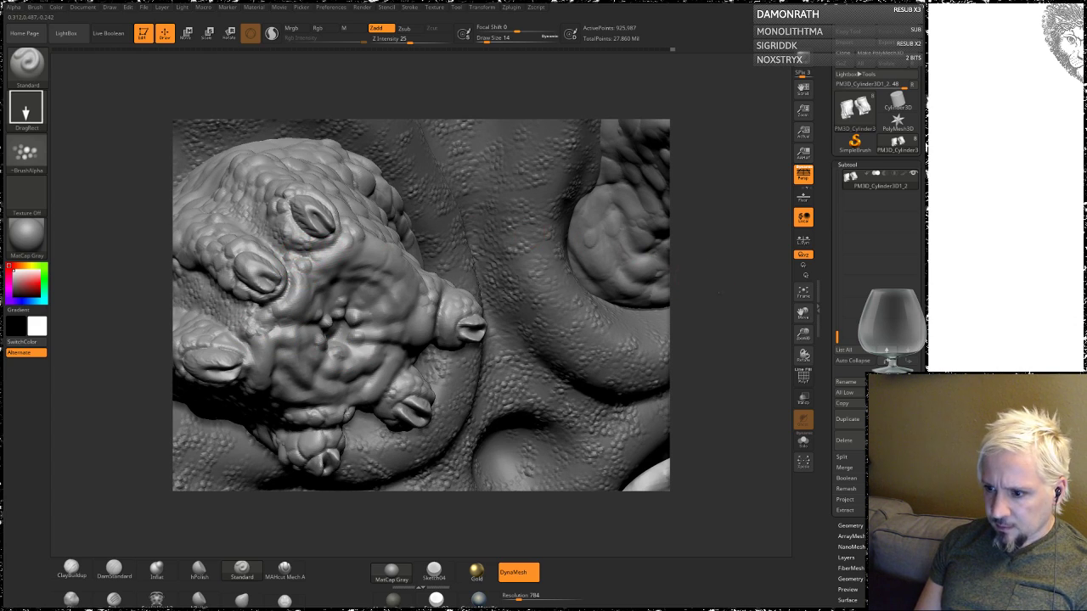
{"action": "mouse_move", "coordinate": [583, 230]}
{"action": "right_mouse_down"}
{"action": "mouse_move", "coordinate": [696, 273]}
{"action": "mouse_move", "coordinate": [782, 414]}
{"action": "right_mouse_up"}
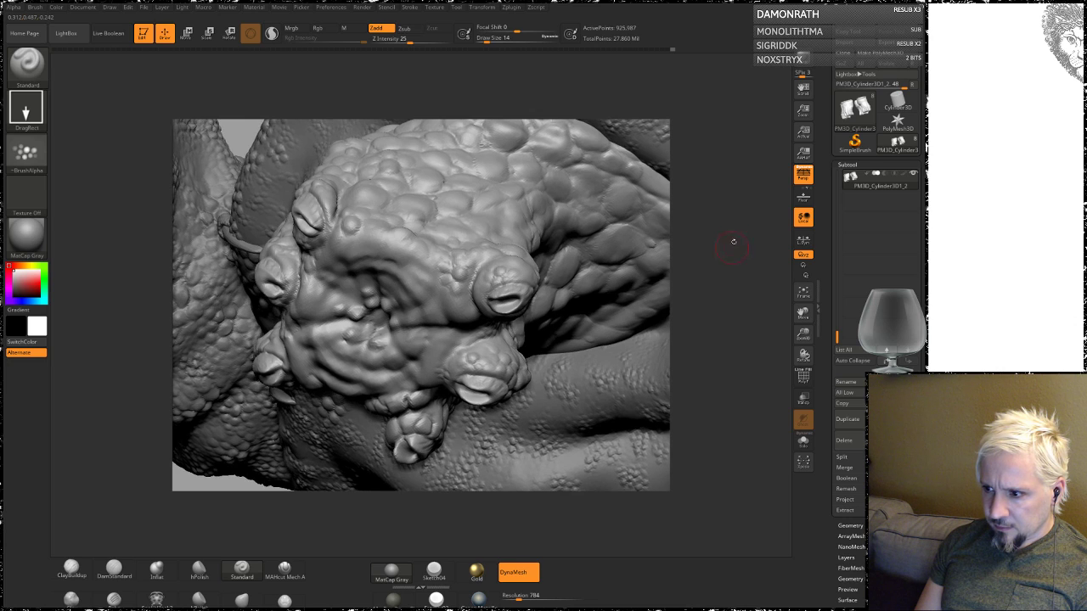
{"action": "left_click", "coordinate": [803, 397]}
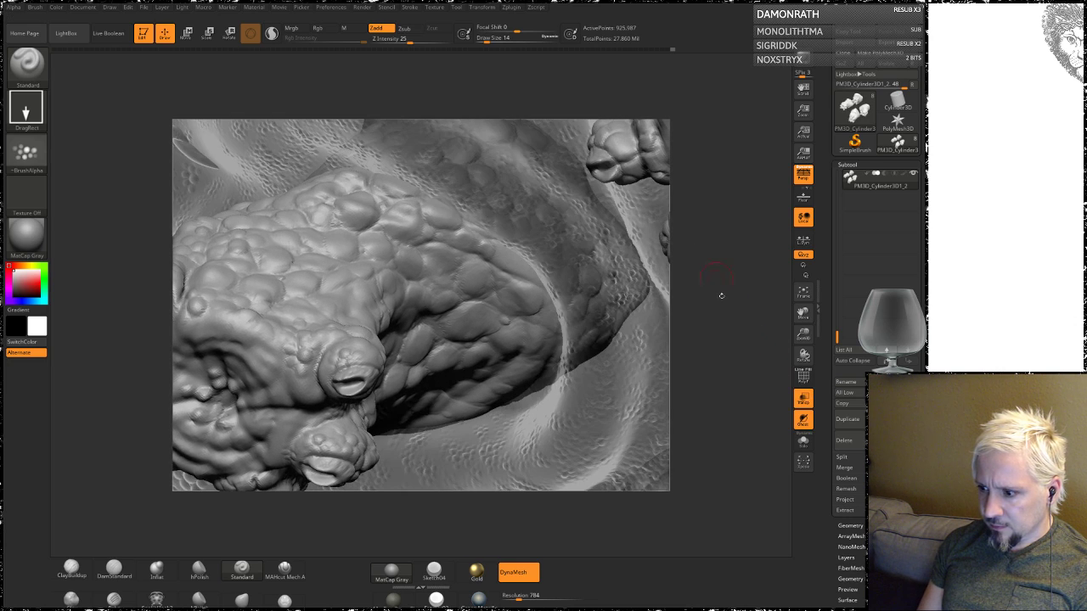
{"action": "right_click_drag", "start_coordinate": [738, 282], "coordinate": [132, 496]}
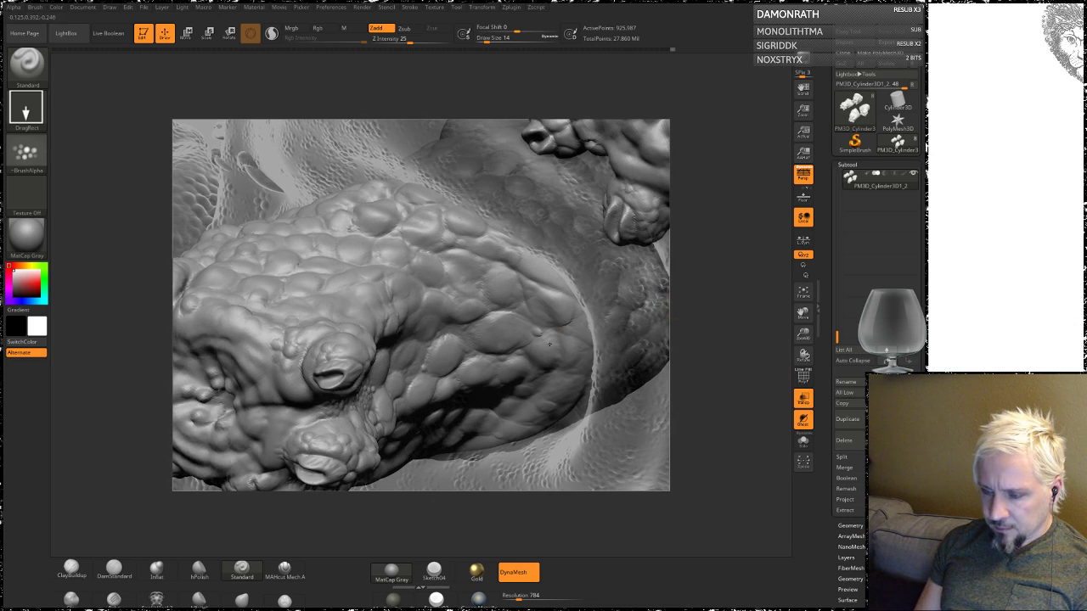
{"action": "left_click", "coordinate": [71, 567]}
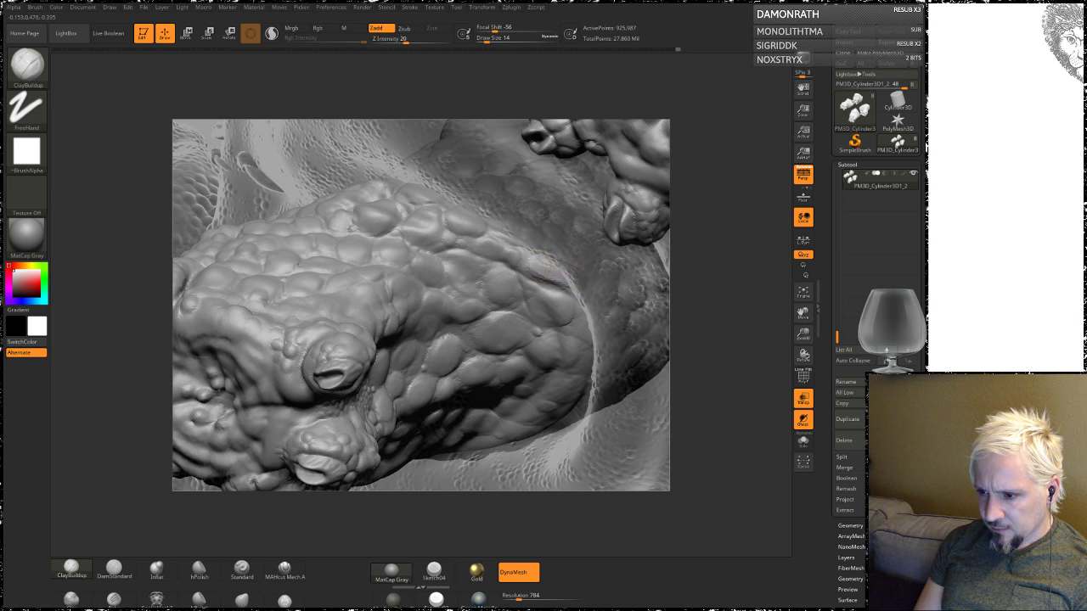
Step: Build a clay bump near the foot pad's rim and smooth it
{"action": "mouse_move", "coordinate": [710, 279]}
{"action": "right_mouse_down"}
{"action": "mouse_move", "coordinate": [718, 293]}
{"action": "mouse_move", "coordinate": [580, 331]}
{"action": "right_mouse_up"}
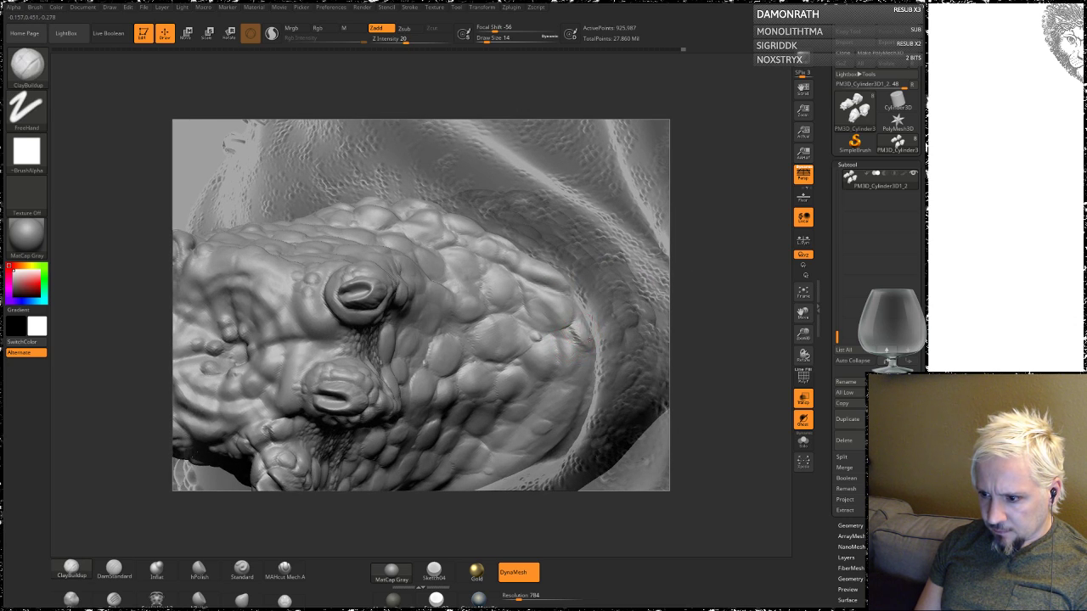
{"action": "right_click_drag", "start_coordinate": [604, 318], "coordinate": [584, 332]}
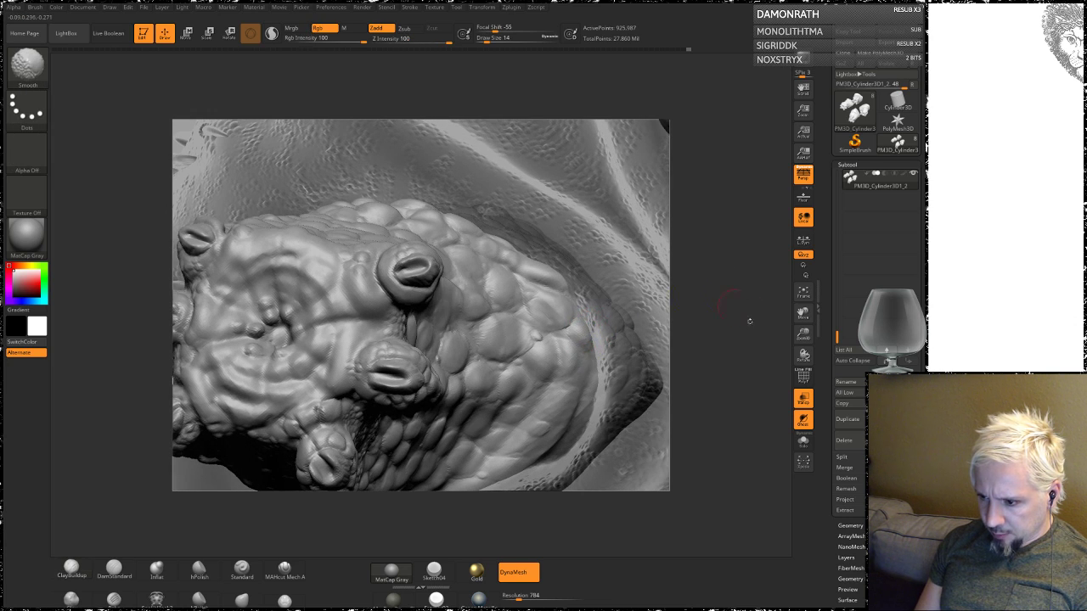
{"action": "mouse_move", "coordinate": [713, 280]}
{"action": "right_mouse_down"}
{"action": "mouse_move", "coordinate": [724, 268]}
{"action": "mouse_move", "coordinate": [568, 269]}
{"action": "right_mouse_up"}
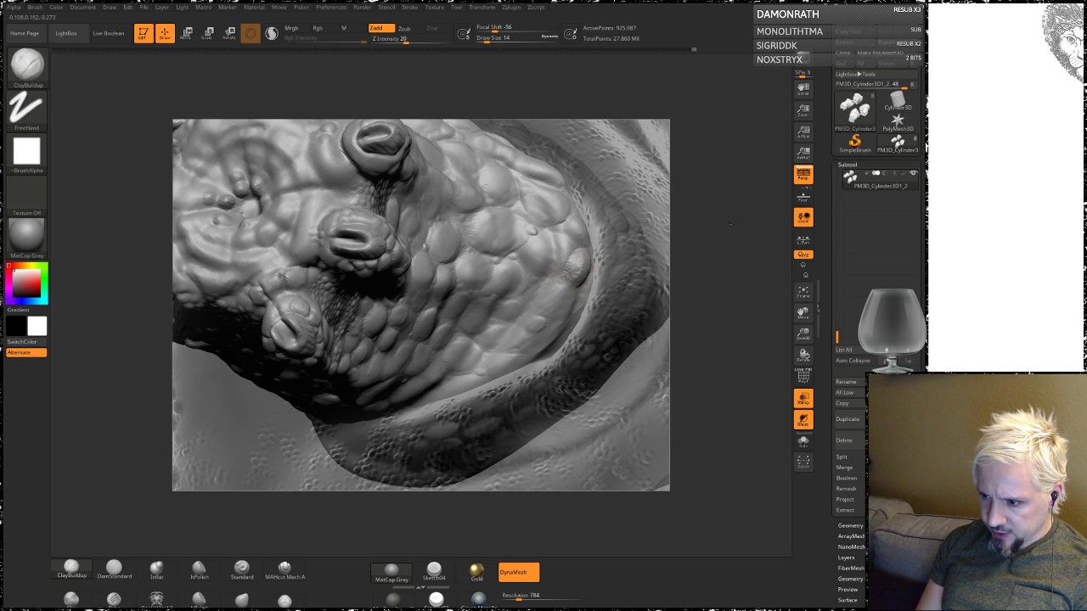
{"action": "right_click_drag", "start_coordinate": [729, 223], "coordinate": [576, 301]}
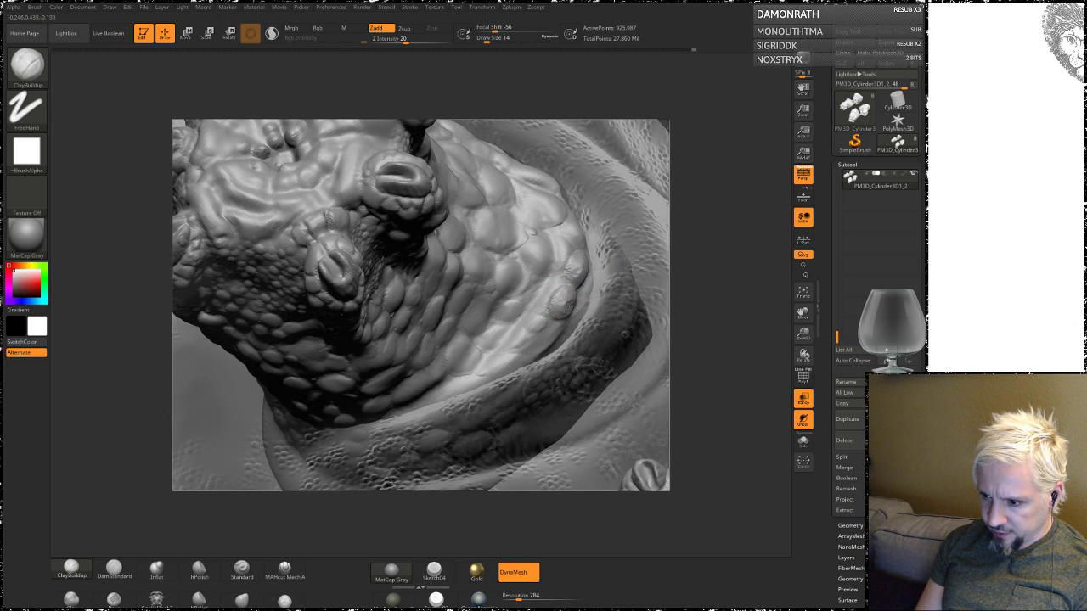
{"action": "mouse_move", "coordinate": [560, 297]}
{"action": "right_mouse_down"}
{"action": "mouse_move", "coordinate": [595, 302]}
{"action": "mouse_move", "coordinate": [561, 296]}
{"action": "right_mouse_up"}
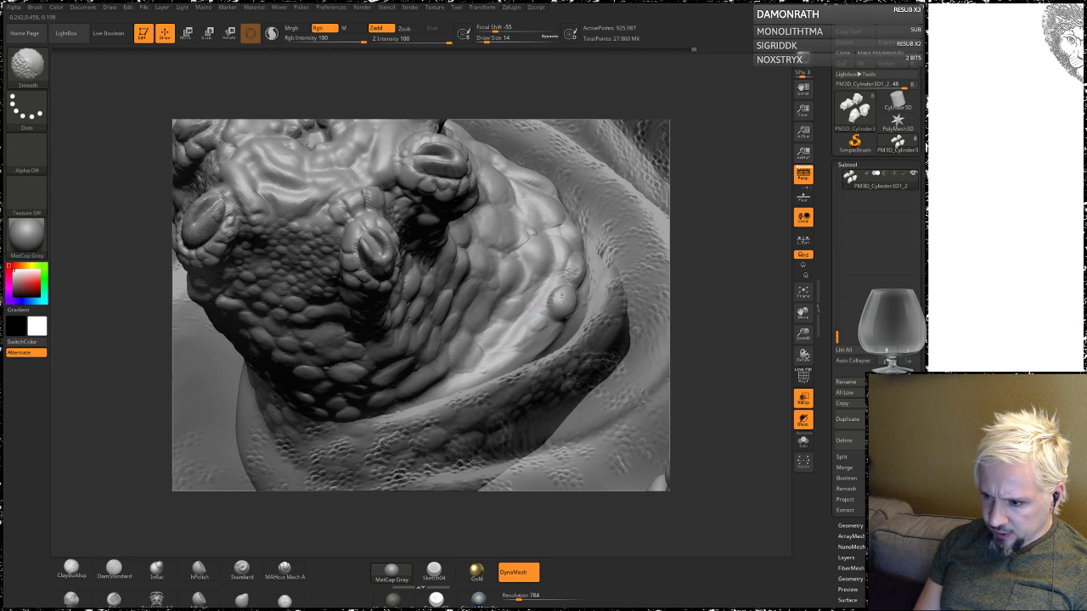
{"action": "right_click_drag", "start_coordinate": [582, 293], "coordinate": [516, 337]}
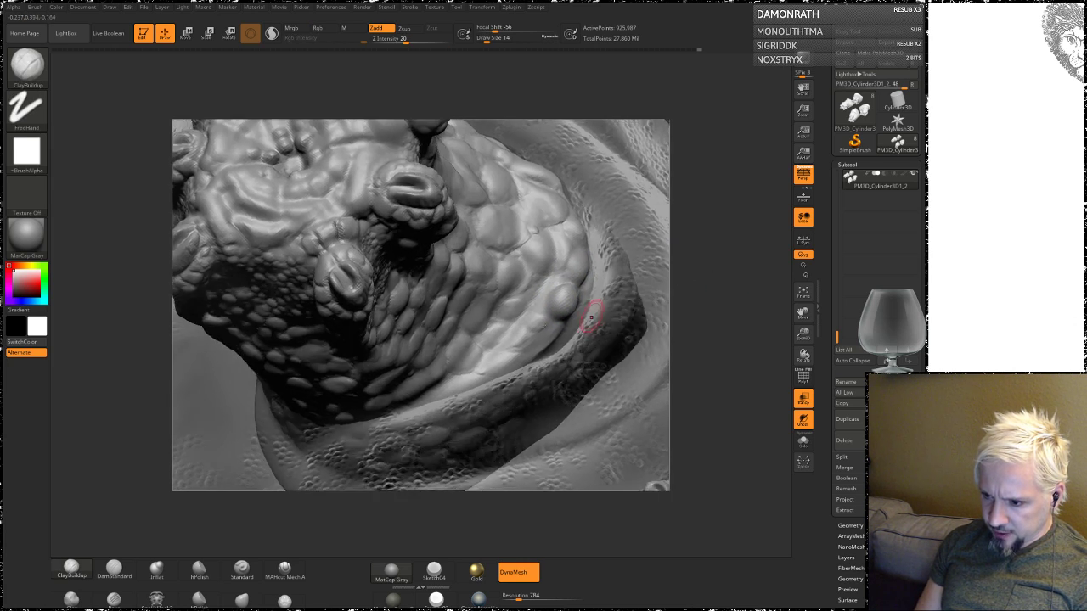
{"action": "mouse_move", "coordinate": [530, 348]}
{"action": "left_mouse_down"}
{"action": "mouse_move", "coordinate": [552, 328]}
{"action": "mouse_move", "coordinate": [533, 323]}
{"action": "left_mouse_up"}
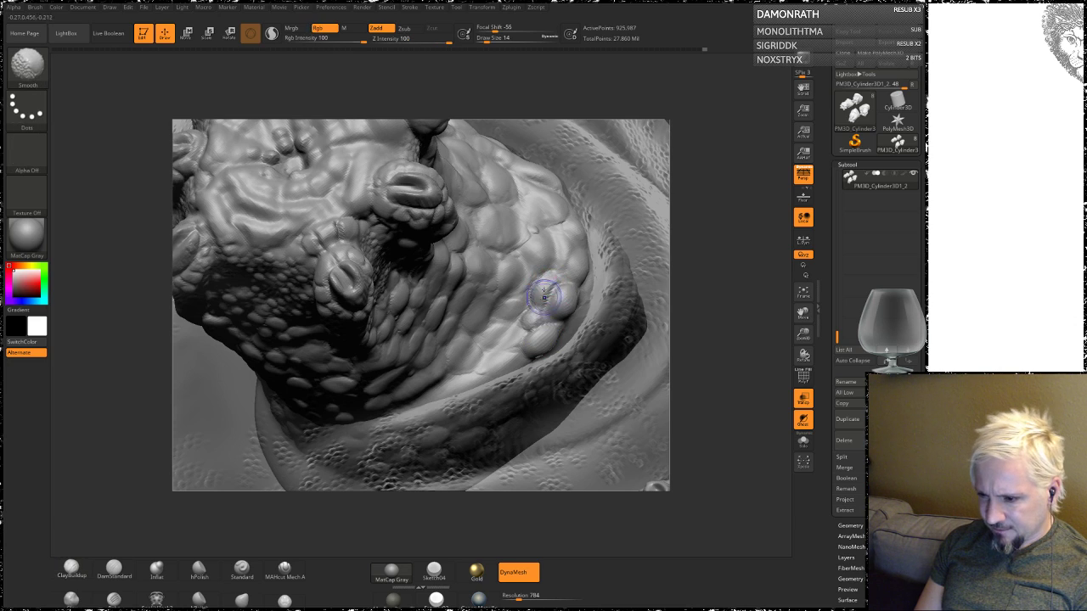
{"action": "left_click_drag", "start_coordinate": [546, 282], "coordinate": [535, 340], "text": "shift"}
{"action": "right_click_drag", "start_coordinate": [716, 274], "coordinate": [713, 289]}
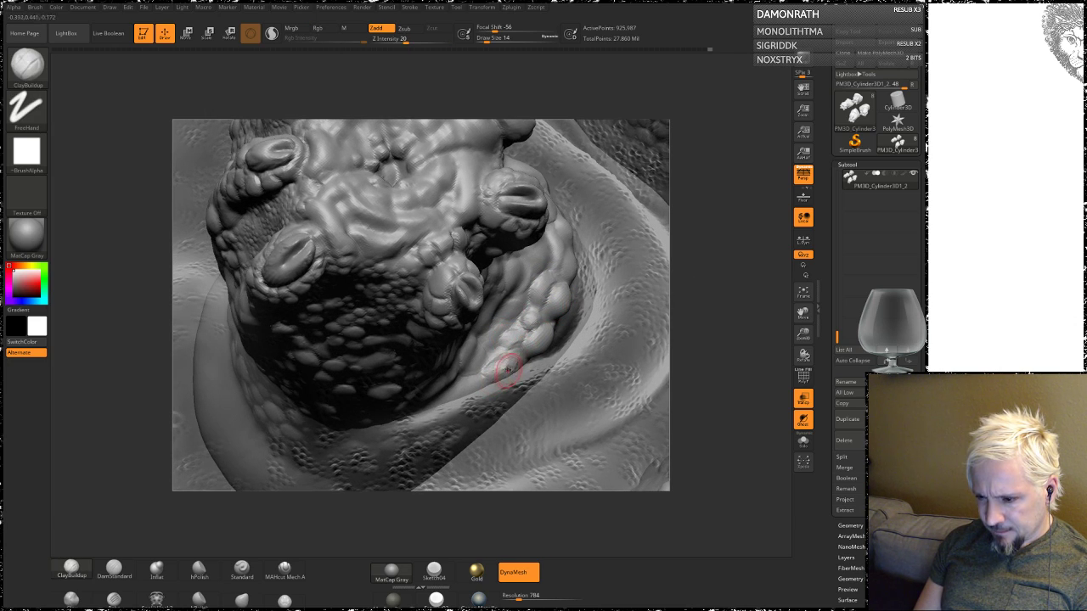
Step: Smooth the surface around the new bumps by the pad's right edge and raise Draw Size to 29
{"action": "left_click_drag", "start_coordinate": [507, 368], "coordinate": [519, 363], "text": "shift"}
{"action": "right_click_drag", "start_coordinate": [513, 365], "coordinate": [567, 264]}
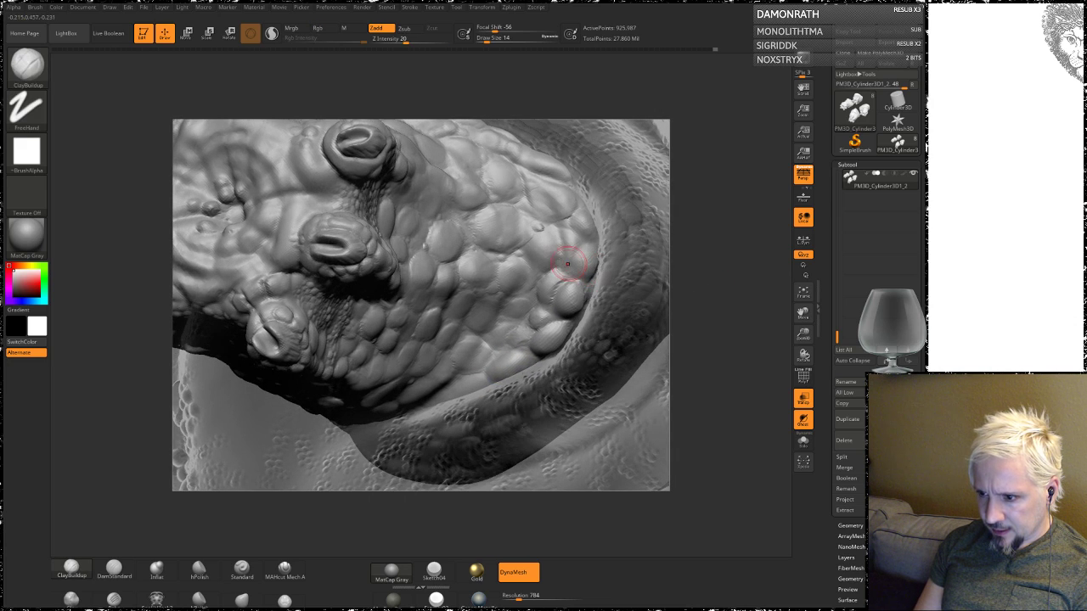
{"action": "left_click_drag", "start_coordinate": [544, 245], "coordinate": [564, 247], "text": "shift"}
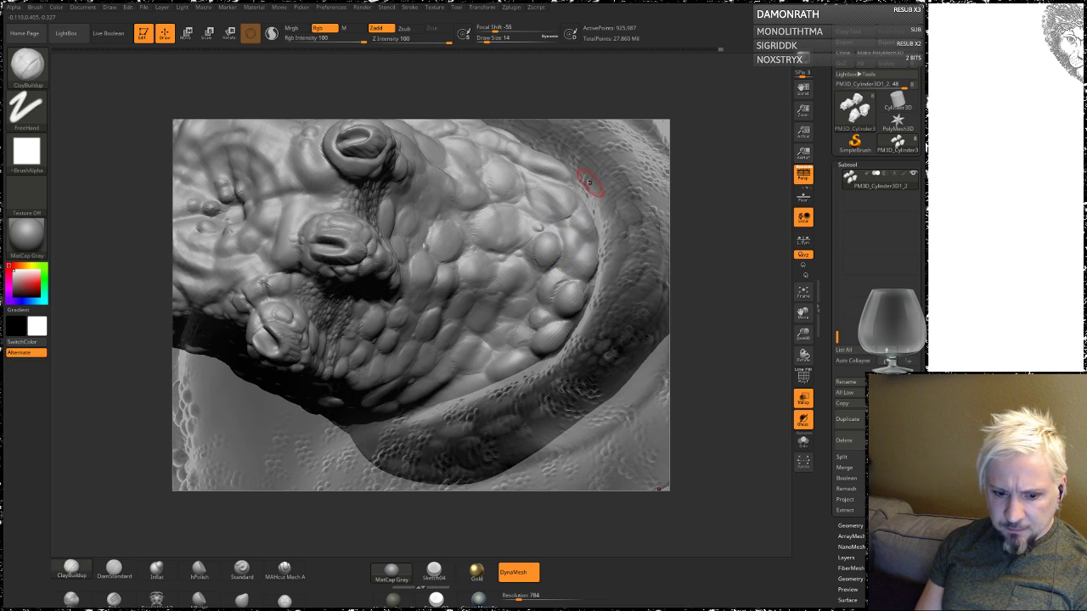
{"action": "right_click_drag", "start_coordinate": [611, 254], "coordinate": [563, 243]}
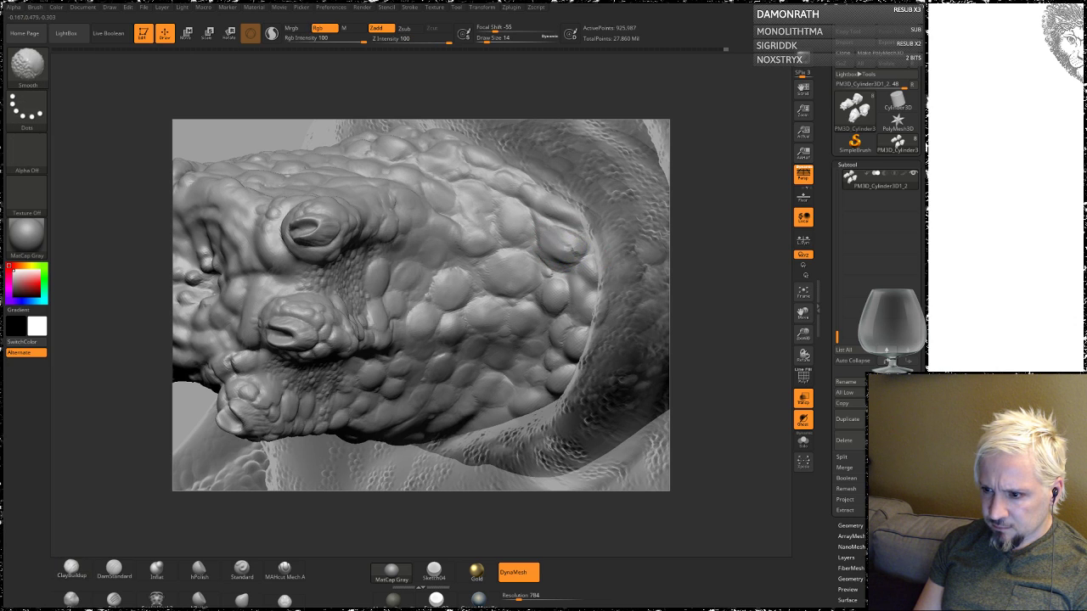
{"action": "mouse_move", "coordinate": [716, 274]}
{"action": "left_mouse_down"}
{"action": "mouse_move", "coordinate": [730, 223]}
{"action": "mouse_move", "coordinate": [477, 363]}
{"action": "left_mouse_up"}
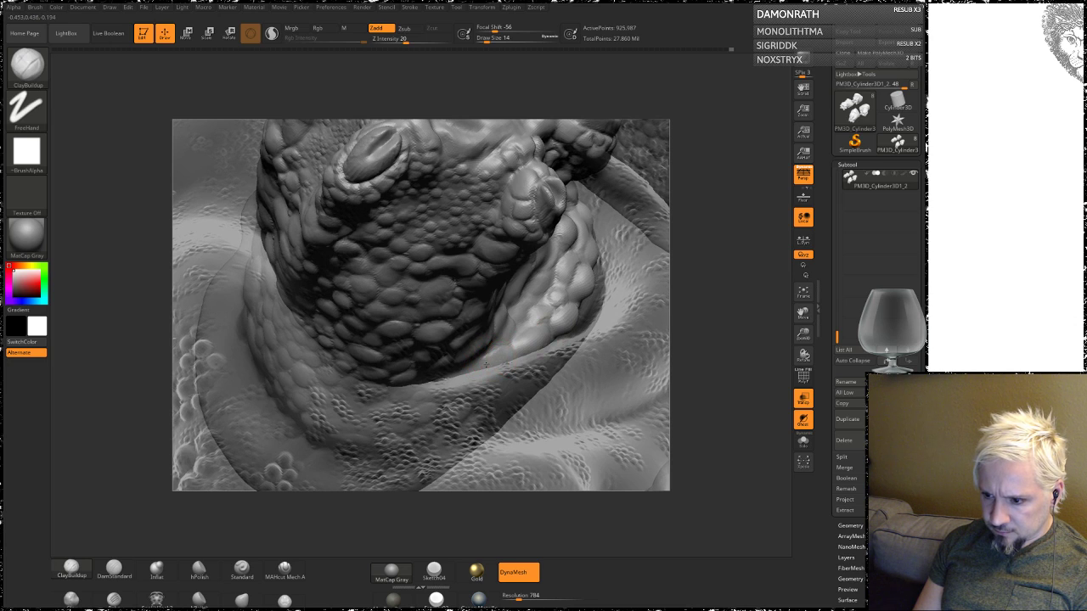
{"action": "key", "text": "shift"}
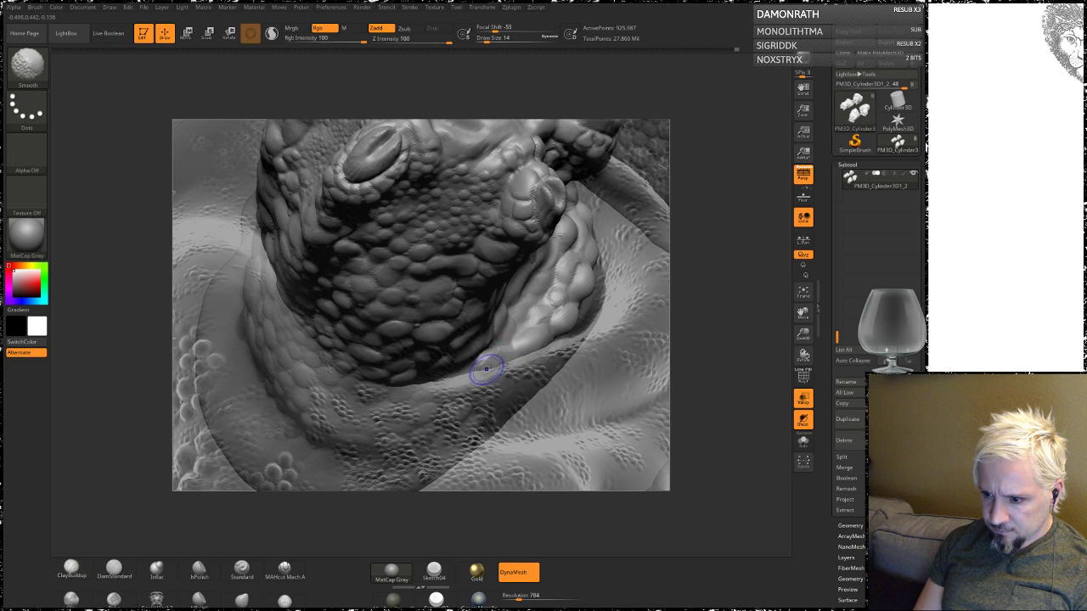
{"action": "mouse_move", "coordinate": [742, 252]}
{"action": "left_mouse_down"}
{"action": "mouse_move", "coordinate": [723, 297]}
{"action": "mouse_move", "coordinate": [702, 295]}
{"action": "mouse_move", "coordinate": [689, 278]}
{"action": "mouse_move", "coordinate": [521, 311]}
{"action": "mouse_move", "coordinate": [573, 310]}
{"action": "left_mouse_up"}
{"action": "key", "text": "space"}
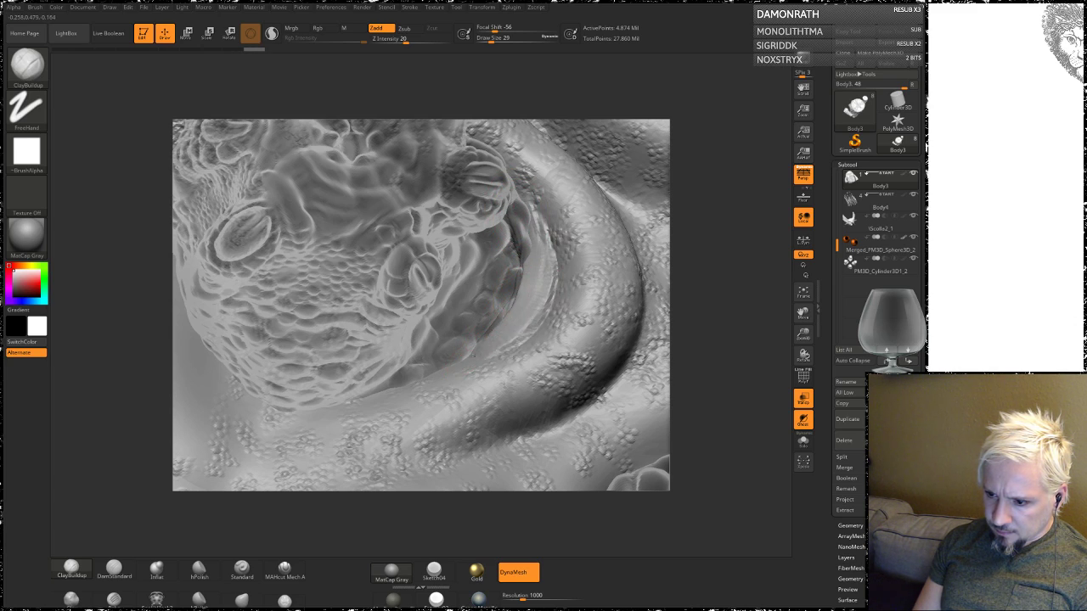
Step: Build and smooth a clay stroke on the fold below the upper pod
{"action": "mouse_move", "coordinate": [684, 235]}
{"action": "left_mouse_down"}
{"action": "mouse_move", "coordinate": [679, 255]}
{"action": "mouse_move", "coordinate": [478, 341]}
{"action": "left_mouse_up"}
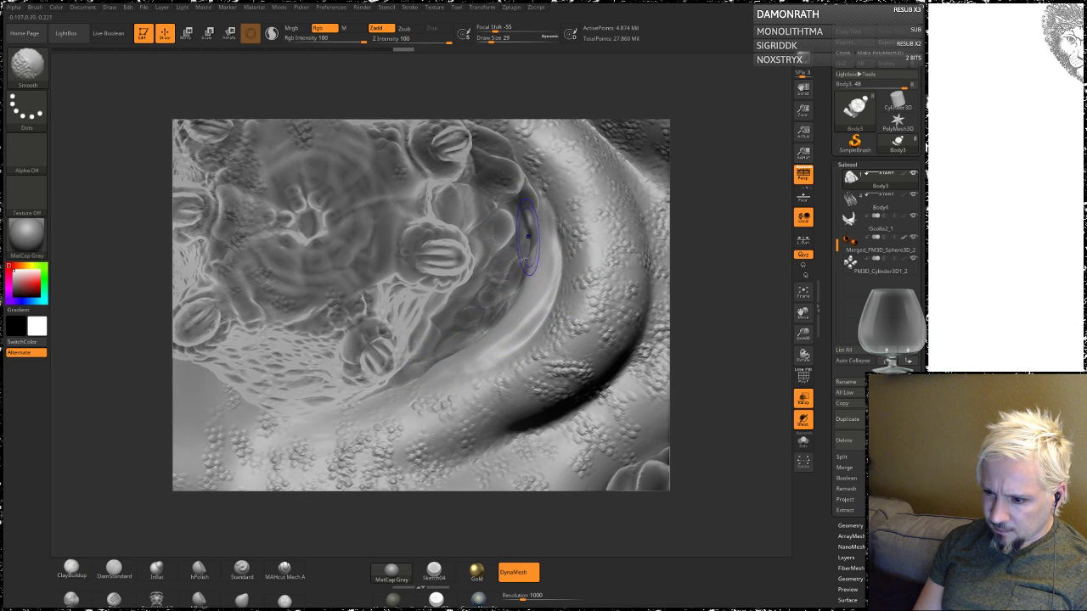
{"action": "mouse_move", "coordinate": [714, 255]}
{"action": "left_mouse_down"}
{"action": "mouse_move", "coordinate": [647, 270]}
{"action": "mouse_move", "coordinate": [715, 272]}
{"action": "mouse_move", "coordinate": [717, 302]}
{"action": "left_mouse_up"}
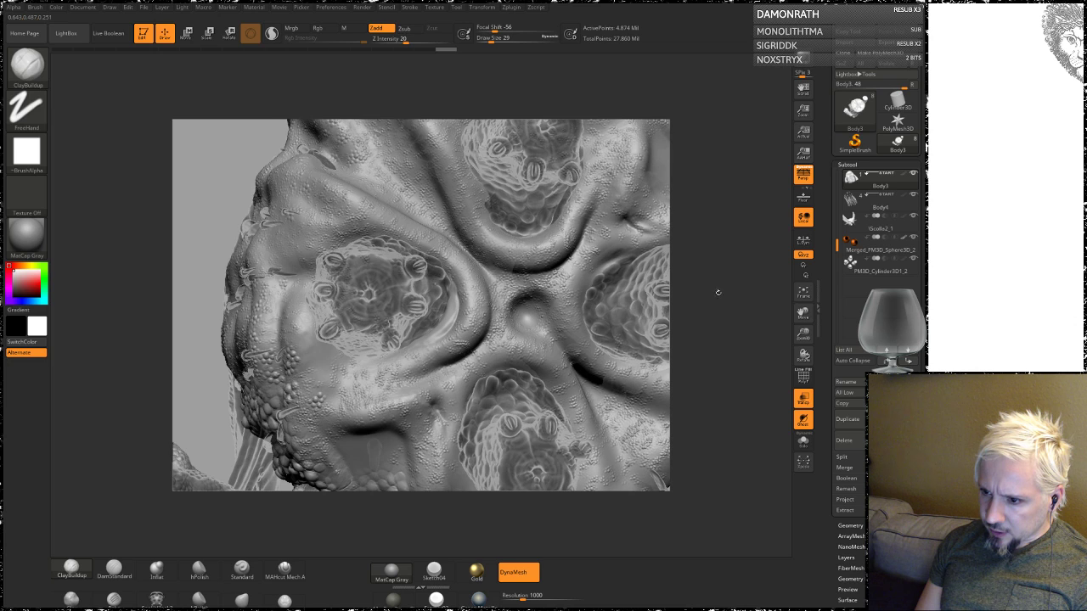
{"action": "scroll", "coordinate": [718, 301], "scroll_direction": "up", "scroll_amount": 5}
{"action": "left_click_drag", "start_coordinate": [728, 280], "coordinate": [645, 284]}
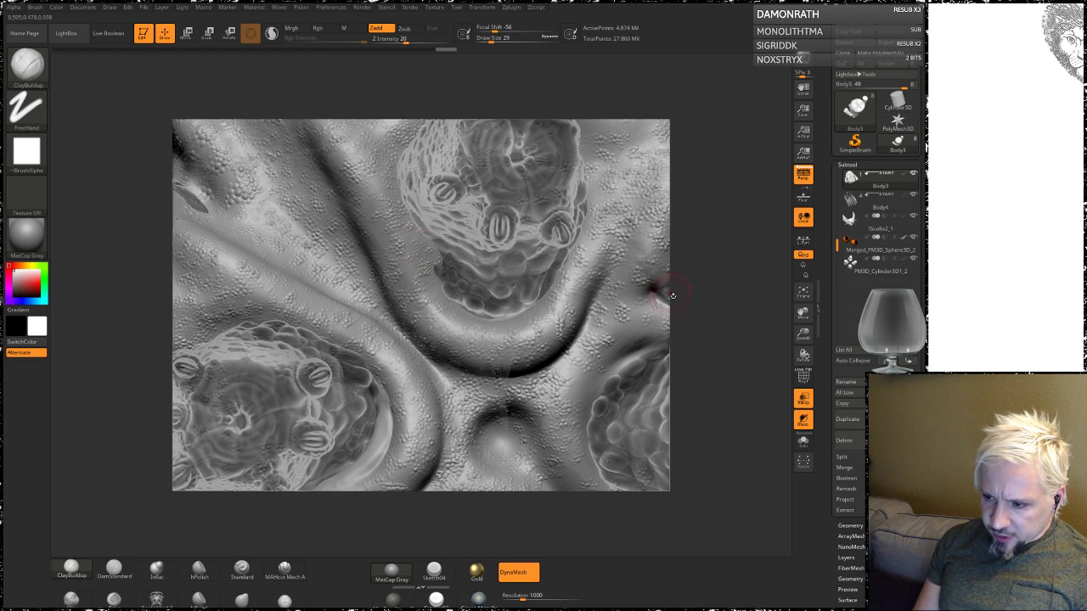
{"action": "mouse_move", "coordinate": [670, 292]}
{"action": "left_mouse_down"}
{"action": "mouse_move", "coordinate": [717, 293]}
{"action": "mouse_move", "coordinate": [459, 233]}
{"action": "left_mouse_up"}
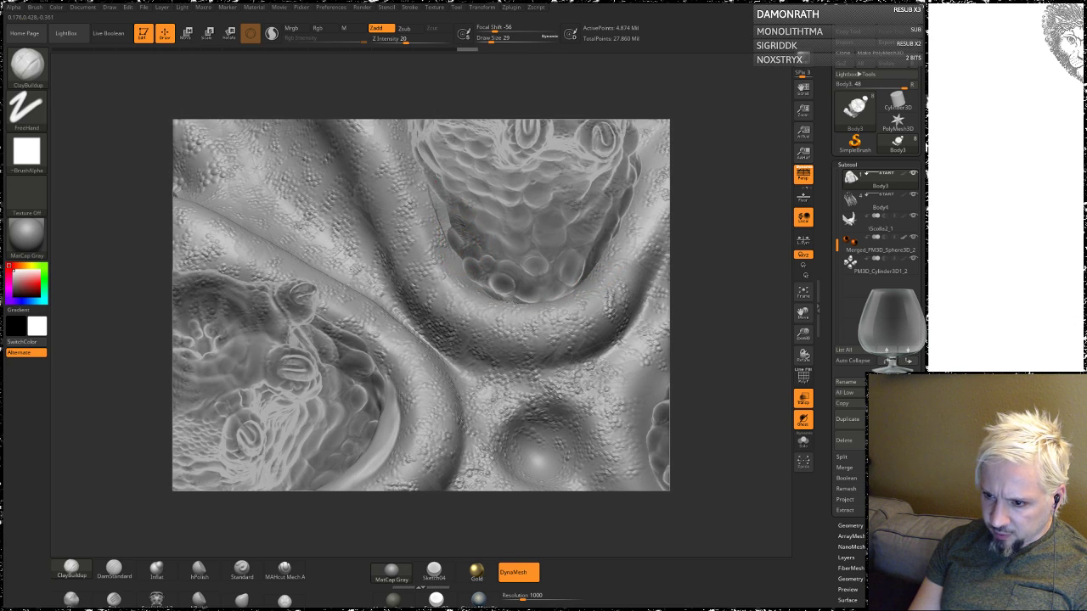
{"action": "key", "text": "shift"}
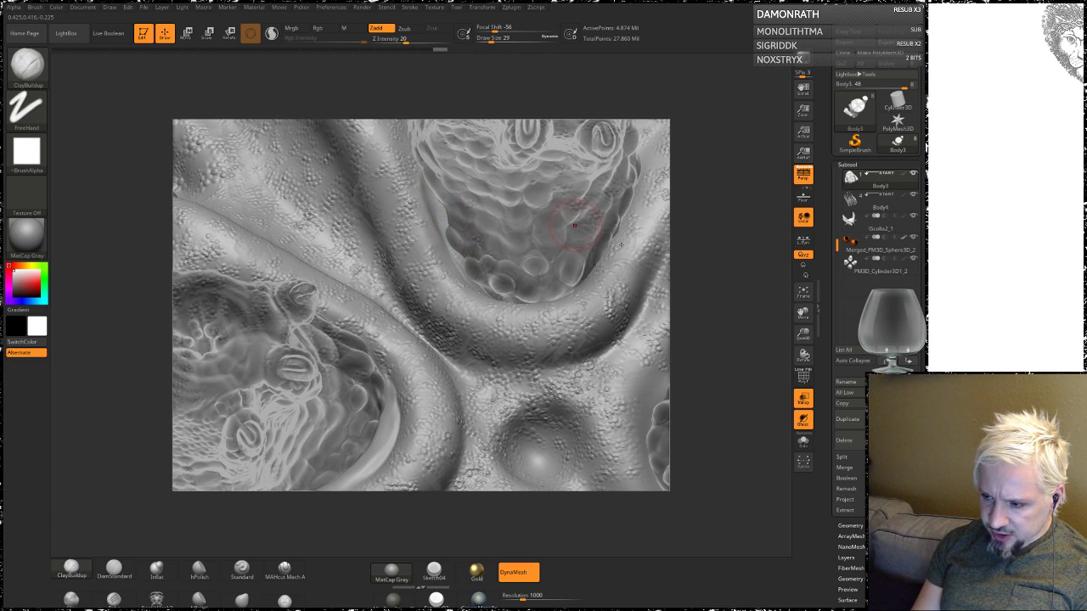
{"action": "right_click_drag", "start_coordinate": [575, 225], "coordinate": [504, 325]}
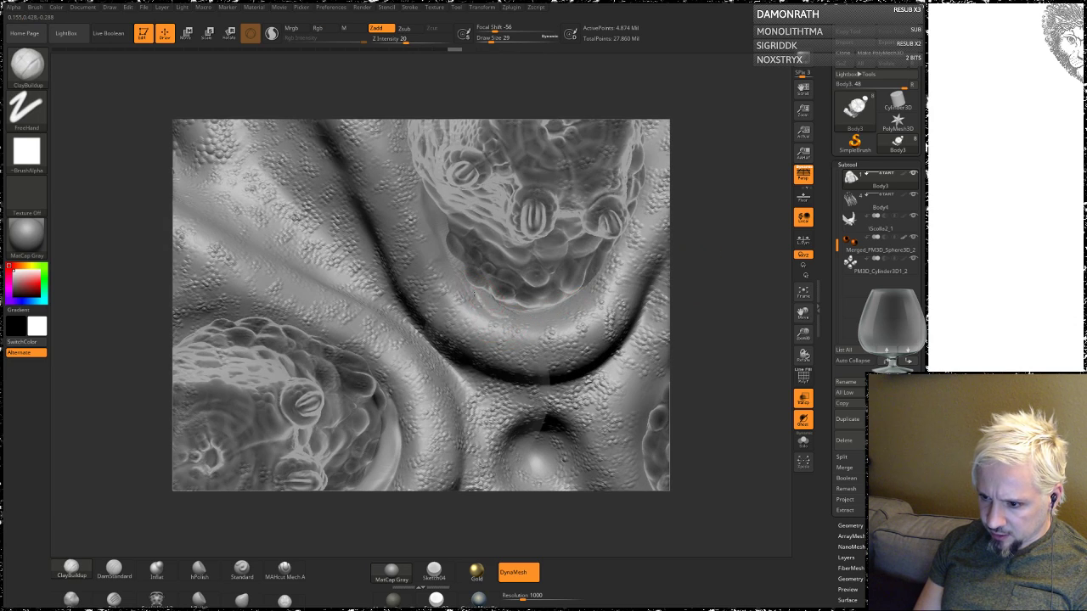
{"action": "left_click_drag", "start_coordinate": [472, 307], "coordinate": [542, 305]}
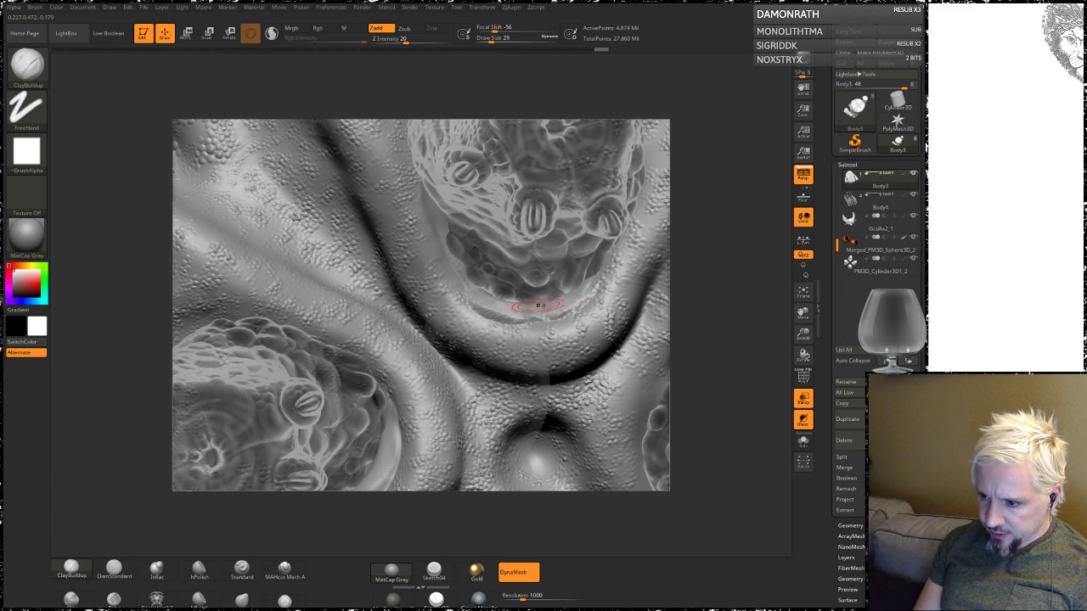
{"action": "left_click_drag", "start_coordinate": [509, 312], "coordinate": [553, 307], "text": "shift"}
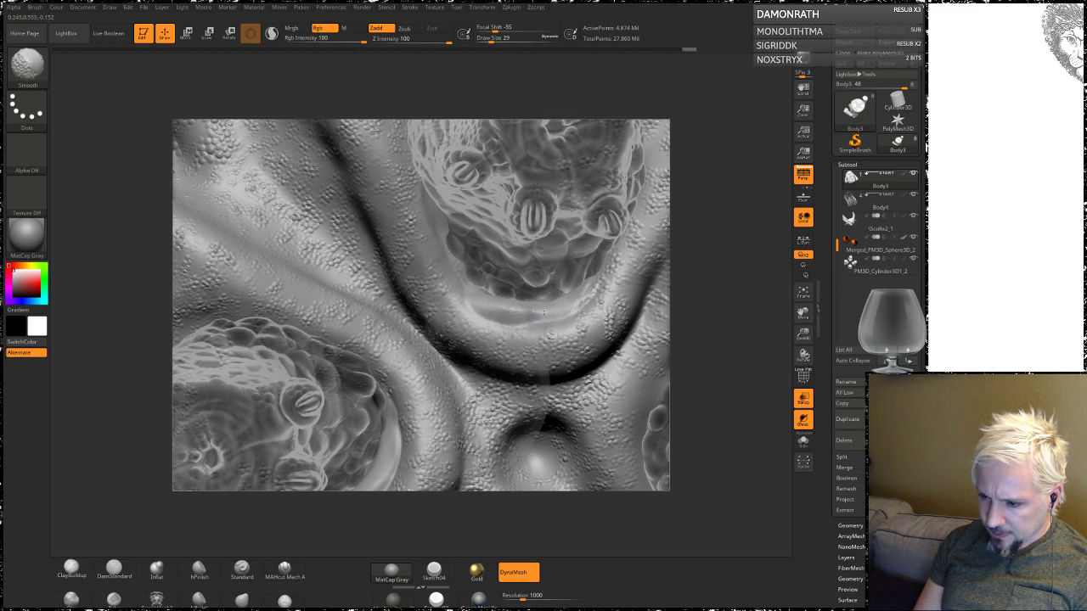
Step: Smooth other areas around the pods, toggling Transp off and back on
{"action": "mouse_move", "coordinate": [697, 221]}
{"action": "left_mouse_down"}
{"action": "mouse_move", "coordinate": [685, 270]}
{"action": "mouse_move", "coordinate": [572, 284]}
{"action": "left_mouse_up"}
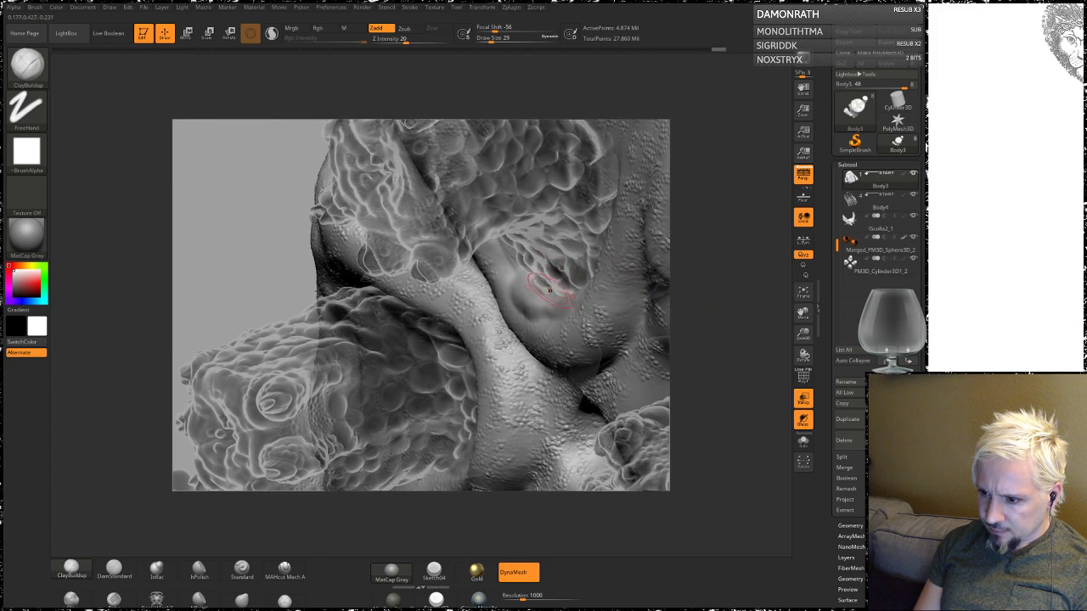
{"action": "left_click_drag", "start_coordinate": [705, 252], "coordinate": [555, 306]}
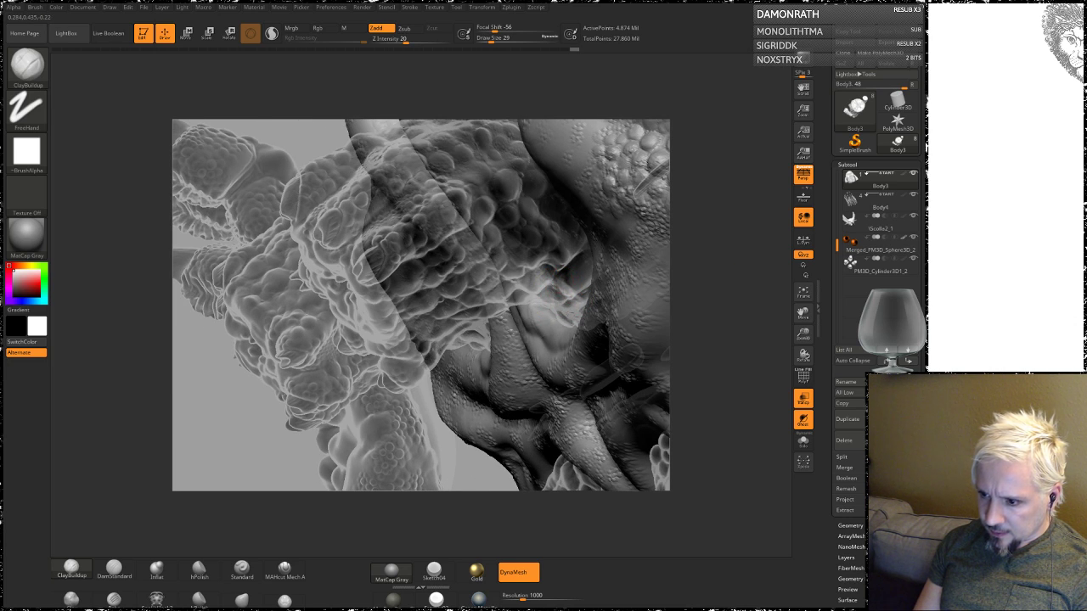
{"action": "key", "text": "shift"}
{"action": "mouse_move", "coordinate": [718, 286]}
{"action": "left_mouse_down"}
{"action": "mouse_move", "coordinate": [703, 258]}
{"action": "mouse_move", "coordinate": [537, 317]}
{"action": "left_mouse_up"}
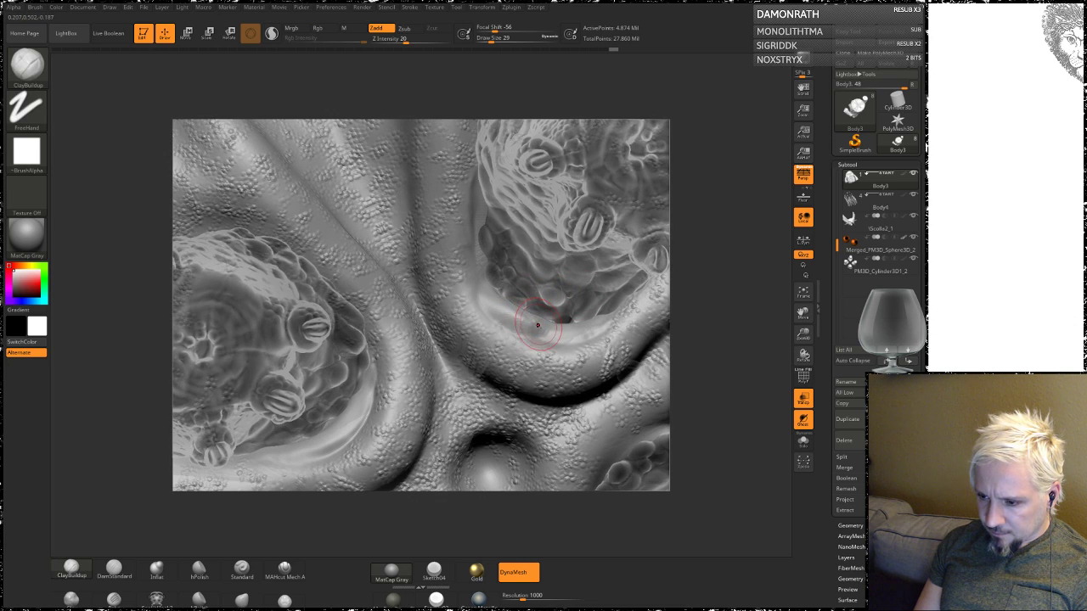
{"action": "key", "text": "shift"}
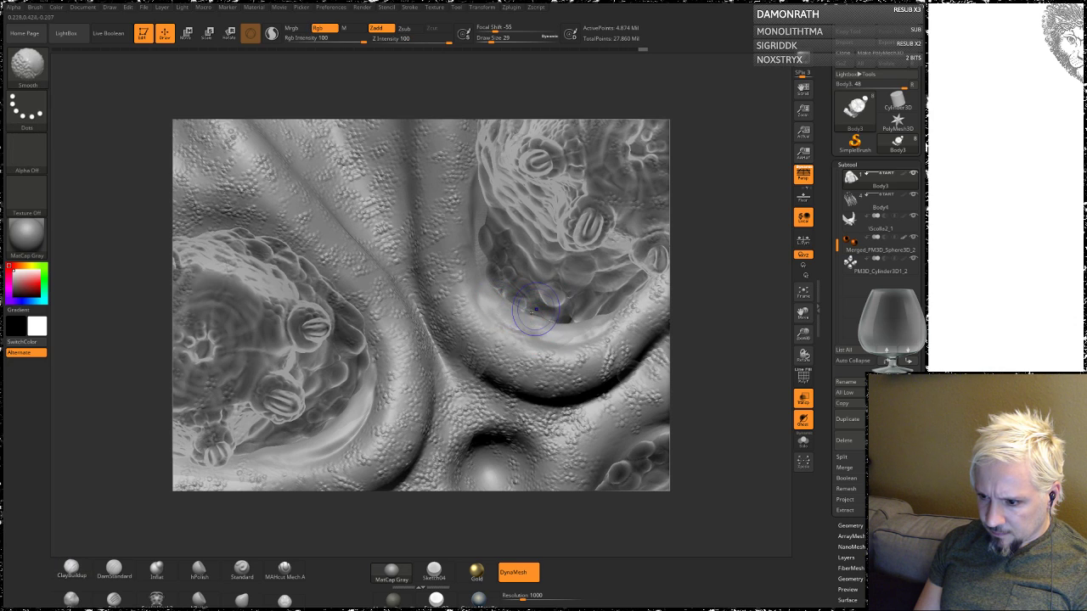
{"action": "left_click_drag", "start_coordinate": [704, 291], "coordinate": [561, 327]}
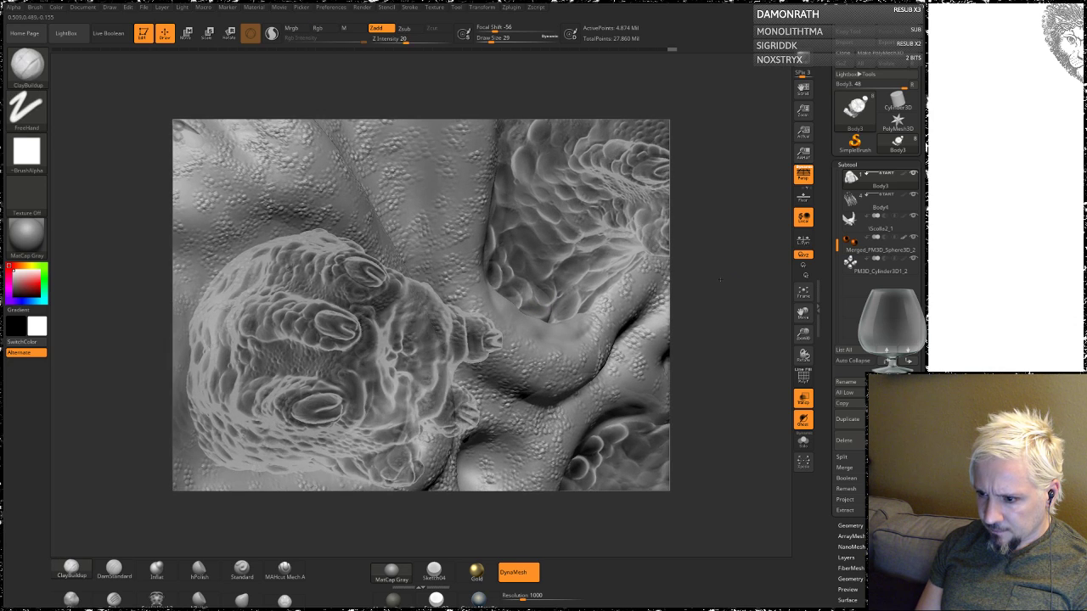
{"action": "left_click", "coordinate": [803, 419]}
{"action": "mouse_move", "coordinate": [700, 342]}
{"action": "left_mouse_down"}
{"action": "mouse_move", "coordinate": [696, 266]}
{"action": "mouse_move", "coordinate": [706, 323]}
{"action": "mouse_move", "coordinate": [762, 380]}
{"action": "left_mouse_up"}
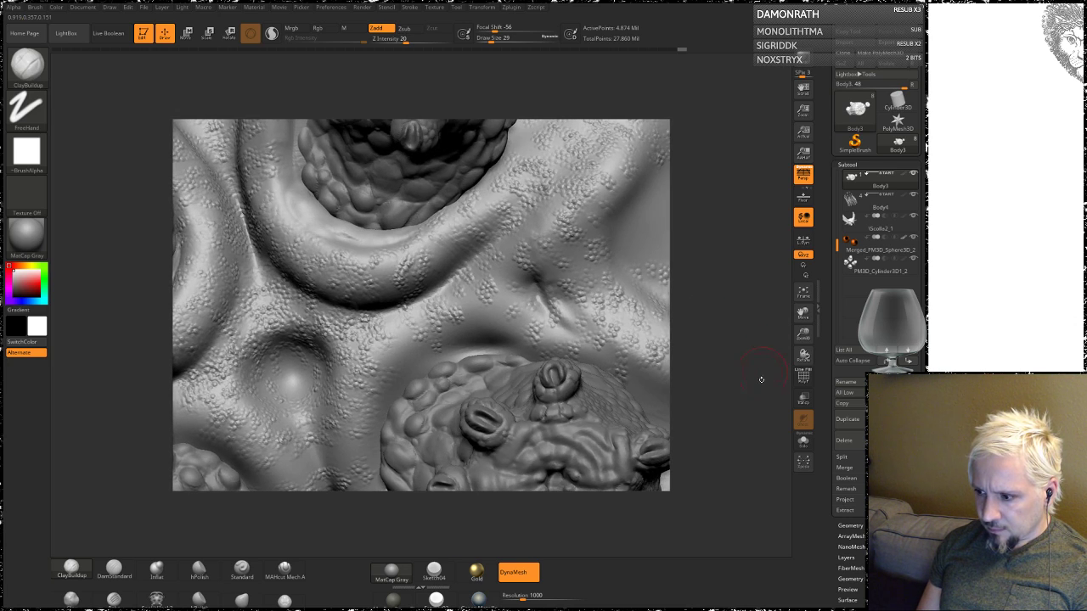
{"action": "left_click", "coordinate": [802, 397]}
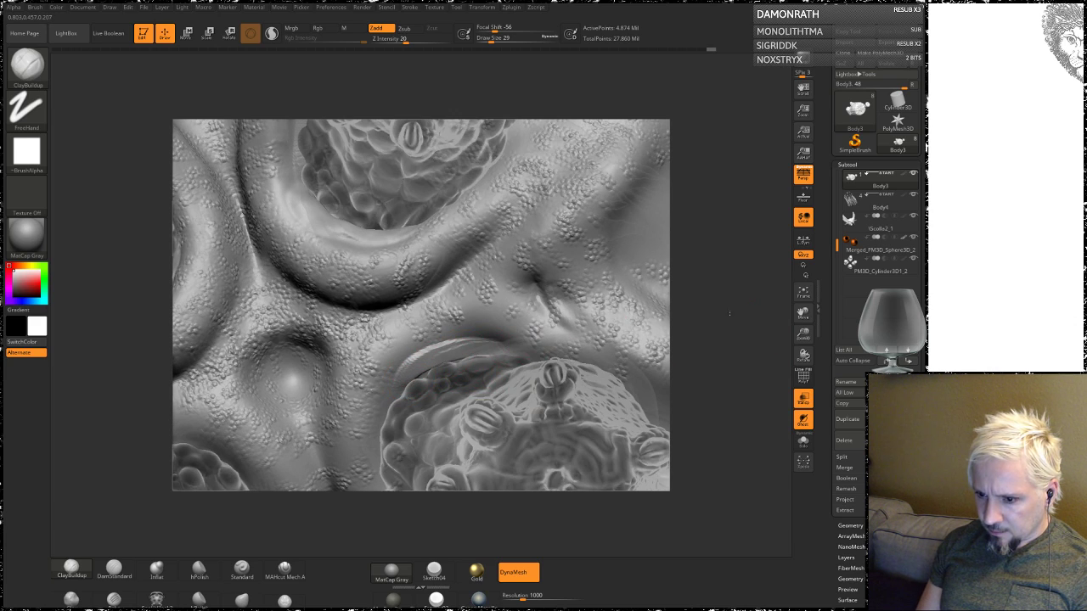
Step: Raise ridges along the crater rim and the bumpy sphere's upper-left edge
{"action": "left_click_drag", "start_coordinate": [729, 314], "coordinate": [729, 263]}
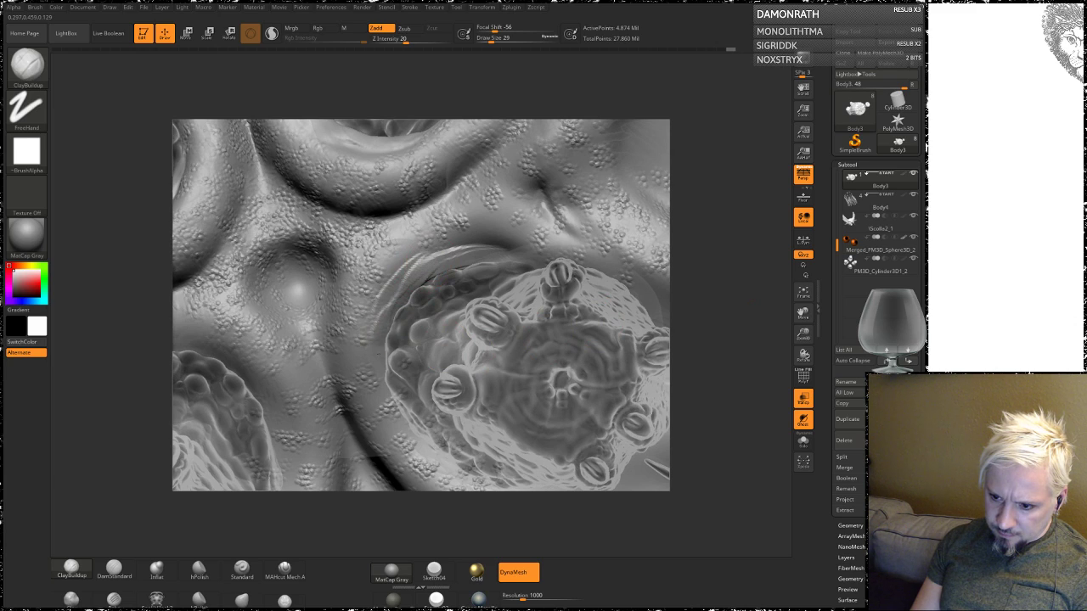
{"action": "mouse_move", "coordinate": [388, 323]}
{"action": "left_mouse_down"}
{"action": "mouse_move", "coordinate": [502, 258]}
{"action": "mouse_move", "coordinate": [386, 318]}
{"action": "left_mouse_up"}
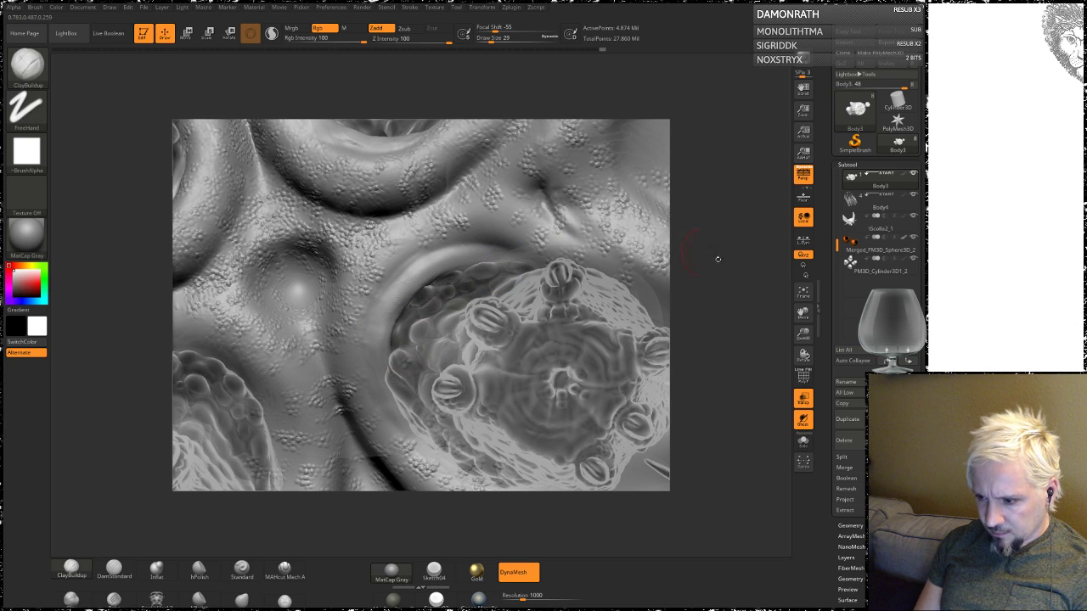
{"action": "mouse_move", "coordinate": [716, 254]}
{"action": "left_mouse_down"}
{"action": "mouse_move", "coordinate": [731, 246]}
{"action": "mouse_move", "coordinate": [257, 318]}
{"action": "left_mouse_up"}
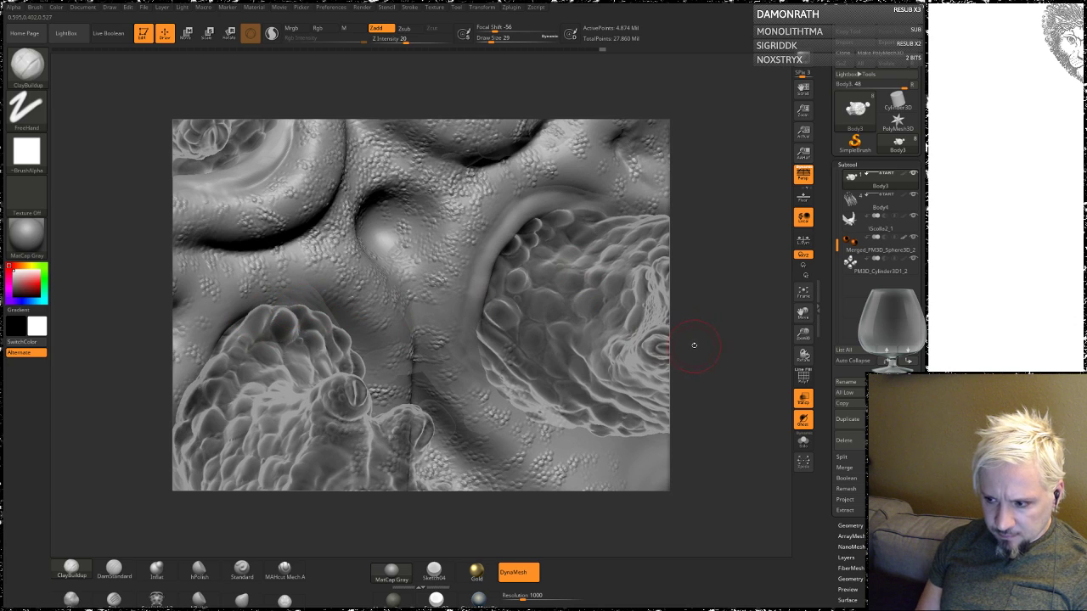
{"action": "mouse_move", "coordinate": [691, 344]}
{"action": "left_mouse_down"}
{"action": "mouse_move", "coordinate": [179, 321]}
{"action": "mouse_move", "coordinate": [482, 331]}
{"action": "left_mouse_up"}
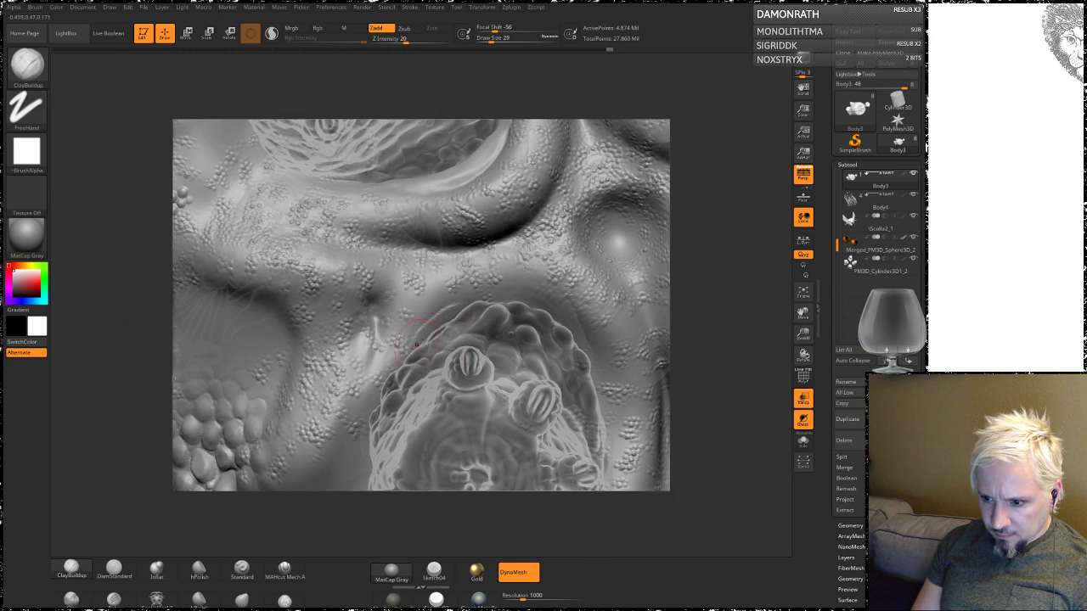
{"action": "left_click_drag", "start_coordinate": [421, 344], "coordinate": [543, 292]}
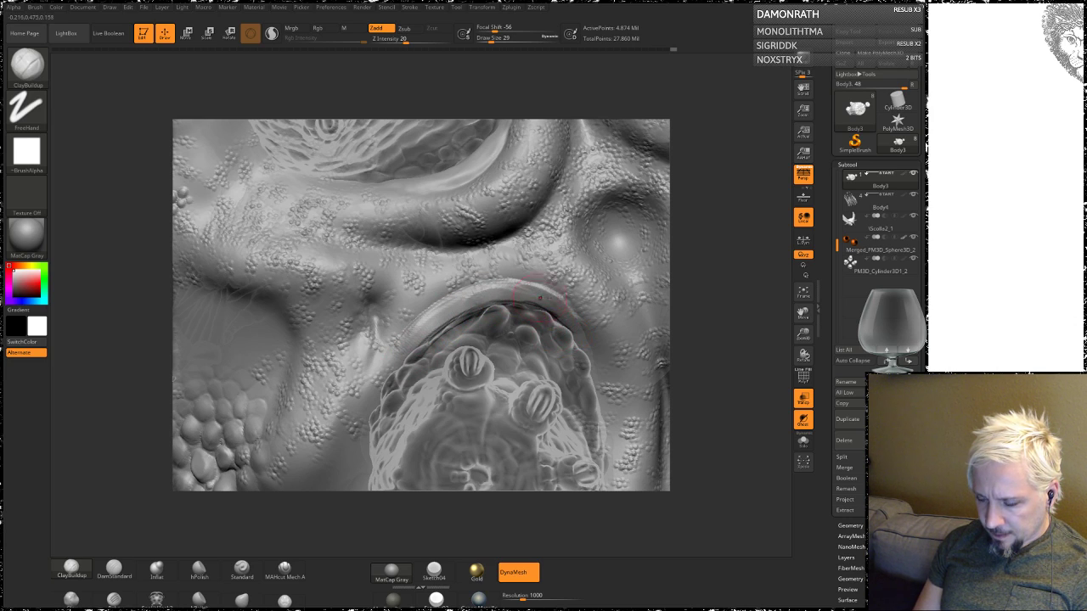
Step: Smooth the new ridges while orbiting around the bumpy sphere
{"action": "mouse_move", "coordinate": [716, 356]}
{"action": "left_mouse_down"}
{"action": "mouse_move", "coordinate": [709, 303]}
{"action": "mouse_move", "coordinate": [574, 241]}
{"action": "mouse_move", "coordinate": [568, 323]}
{"action": "mouse_move", "coordinate": [437, 200]}
{"action": "mouse_move", "coordinate": [476, 221]}
{"action": "mouse_move", "coordinate": [349, 251]}
{"action": "left_mouse_up"}
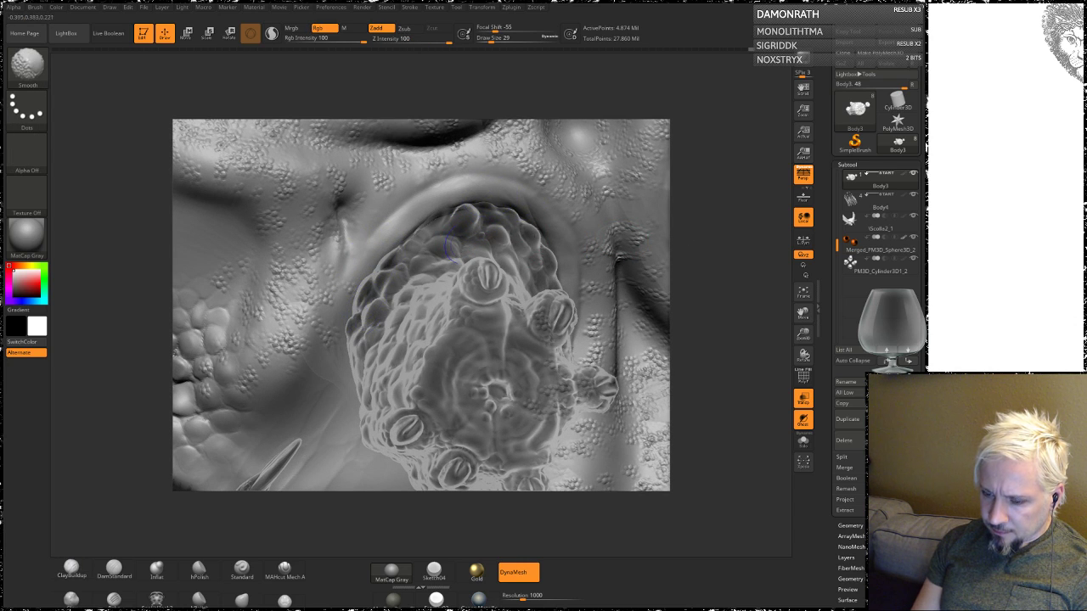
{"action": "mouse_move", "coordinate": [679, 340]}
{"action": "left_mouse_down"}
{"action": "mouse_move", "coordinate": [677, 274]}
{"action": "mouse_move", "coordinate": [441, 188]}
{"action": "left_mouse_up"}
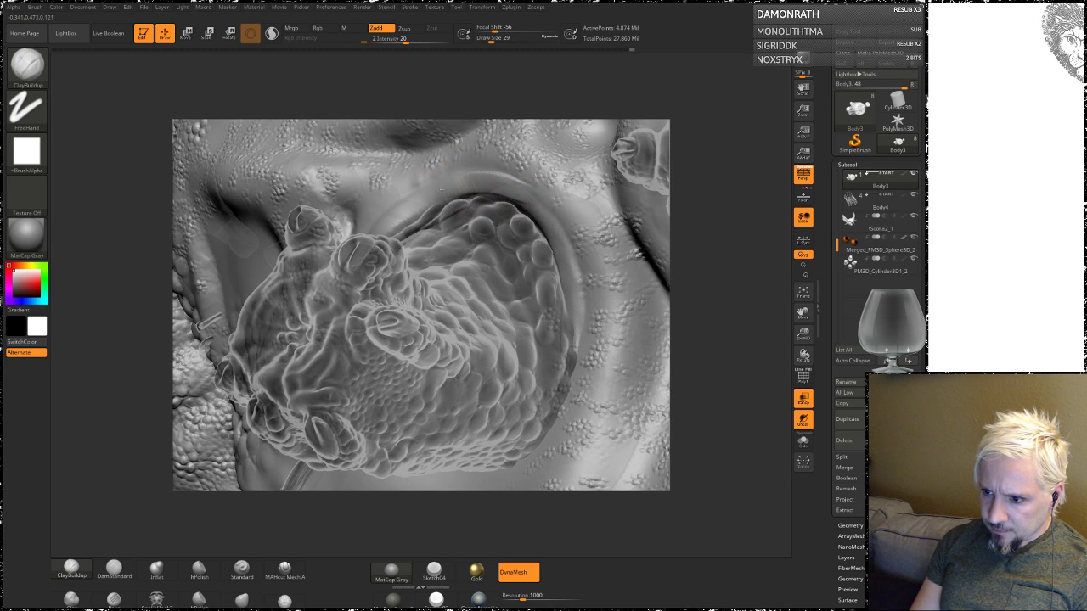
{"action": "key", "text": "shift"}
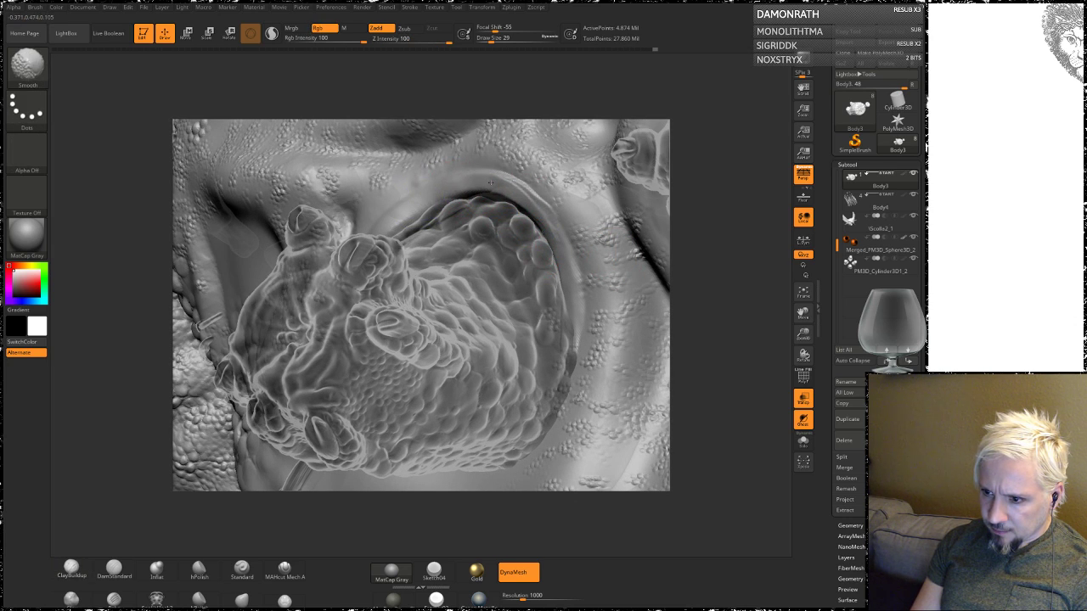
{"action": "left_click_drag", "start_coordinate": [723, 213], "coordinate": [677, 282]}
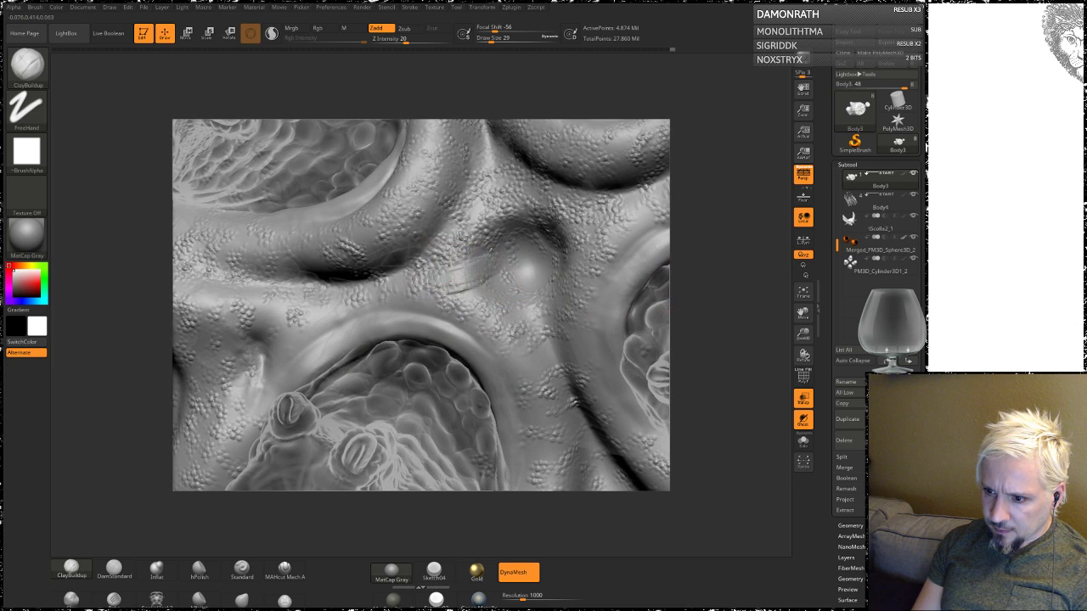
Step: Build up fanning ridges along the fold beside the pod and above the eye
{"action": "mouse_move", "coordinate": [424, 276]}
{"action": "left_mouse_down"}
{"action": "mouse_move", "coordinate": [473, 255]}
{"action": "mouse_move", "coordinate": [493, 323]}
{"action": "mouse_move", "coordinate": [512, 310]}
{"action": "mouse_move", "coordinate": [522, 374]}
{"action": "left_mouse_up"}
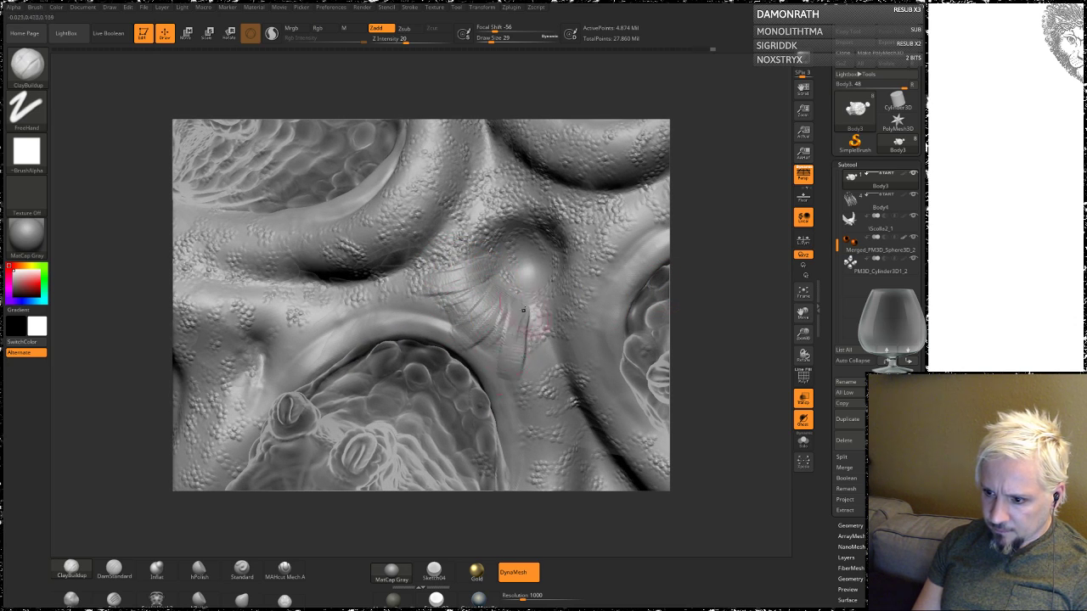
{"action": "left_click_drag", "start_coordinate": [522, 310], "coordinate": [543, 374]}
{"action": "left_click_drag", "start_coordinate": [535, 305], "coordinate": [560, 335]}
{"action": "mouse_move", "coordinate": [720, 271]}
{"action": "left_mouse_down"}
{"action": "mouse_move", "coordinate": [518, 276]}
{"action": "mouse_move", "coordinate": [561, 312]}
{"action": "mouse_move", "coordinate": [599, 305]}
{"action": "left_mouse_up"}
{"action": "left_click_drag", "start_coordinate": [530, 255], "coordinate": [601, 272]}
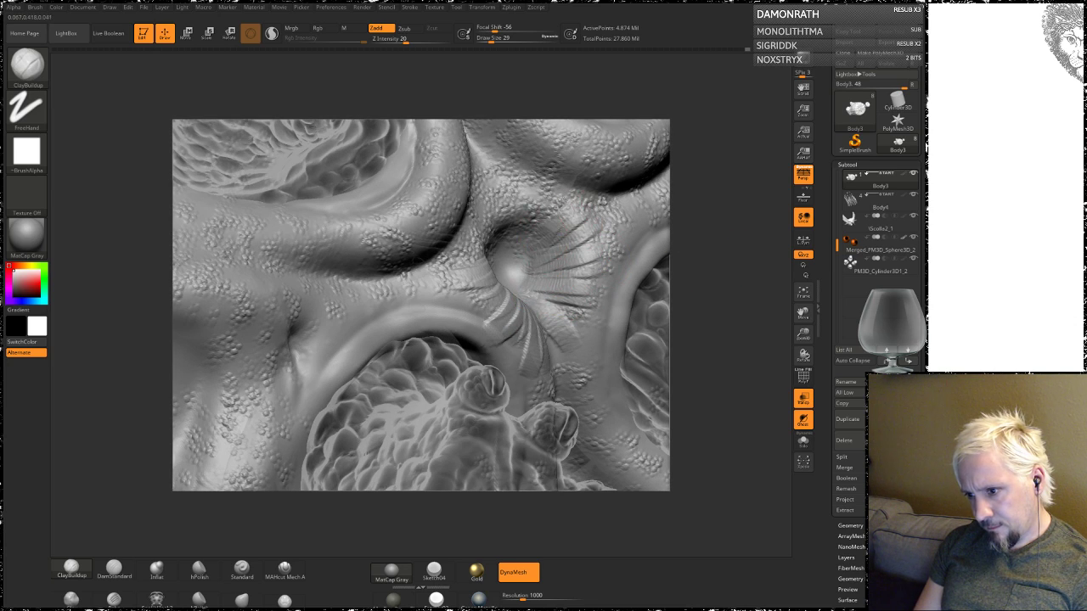
{"action": "right_click_drag", "start_coordinate": [573, 222], "coordinate": [537, 231]}
{"action": "left_click_drag", "start_coordinate": [534, 229], "coordinate": [509, 191]}
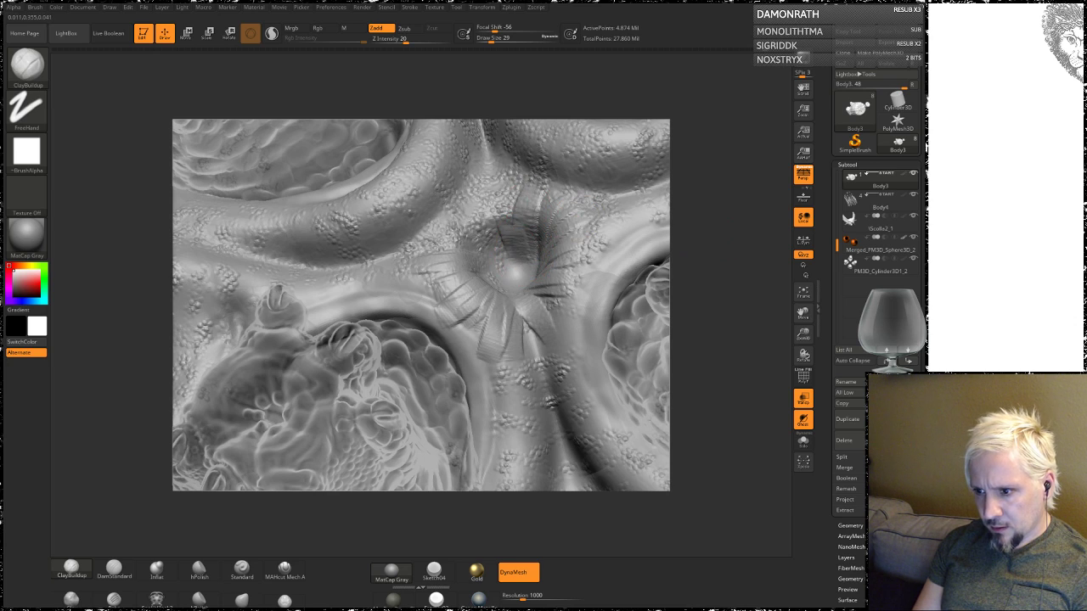
{"action": "mouse_move", "coordinate": [514, 258]}
{"action": "left_mouse_down"}
{"action": "mouse_move", "coordinate": [488, 191]}
{"action": "mouse_move", "coordinate": [455, 208]}
{"action": "mouse_move", "coordinate": [480, 256]}
{"action": "left_mouse_up"}
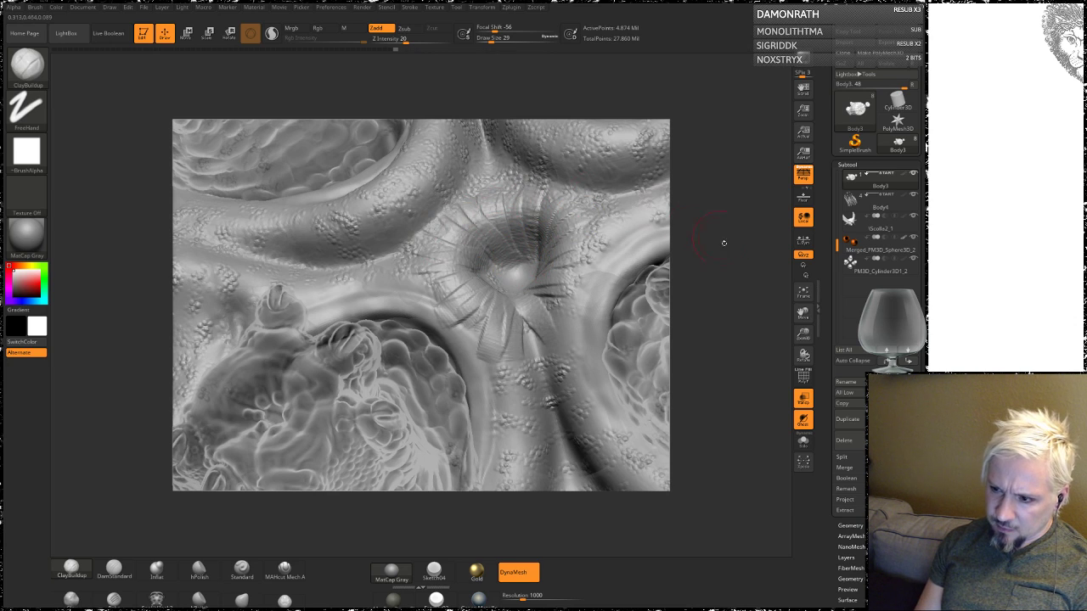
Step: Carve and soften grooves and diagonal scratch creases running down into the centre crease
{"action": "mouse_move", "coordinate": [723, 241]}
{"action": "right_mouse_down"}
{"action": "mouse_move", "coordinate": [719, 182]}
{"action": "mouse_move", "coordinate": [692, 280]}
{"action": "right_mouse_up"}
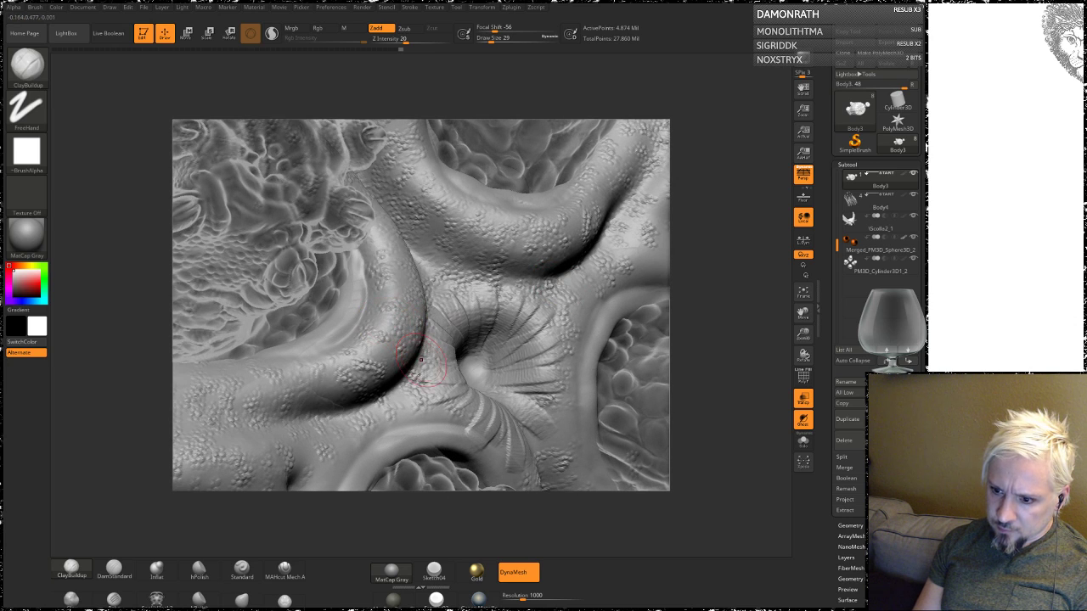
{"action": "left_click_drag", "start_coordinate": [445, 392], "coordinate": [349, 420]}
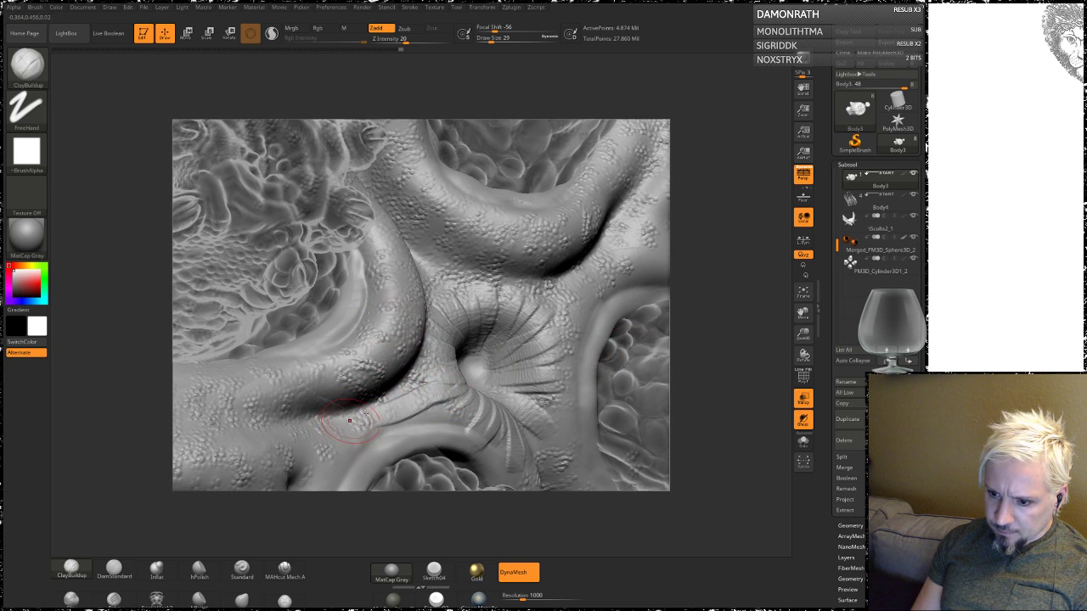
{"action": "left_click_drag", "start_coordinate": [405, 401], "coordinate": [445, 358], "text": "shift"}
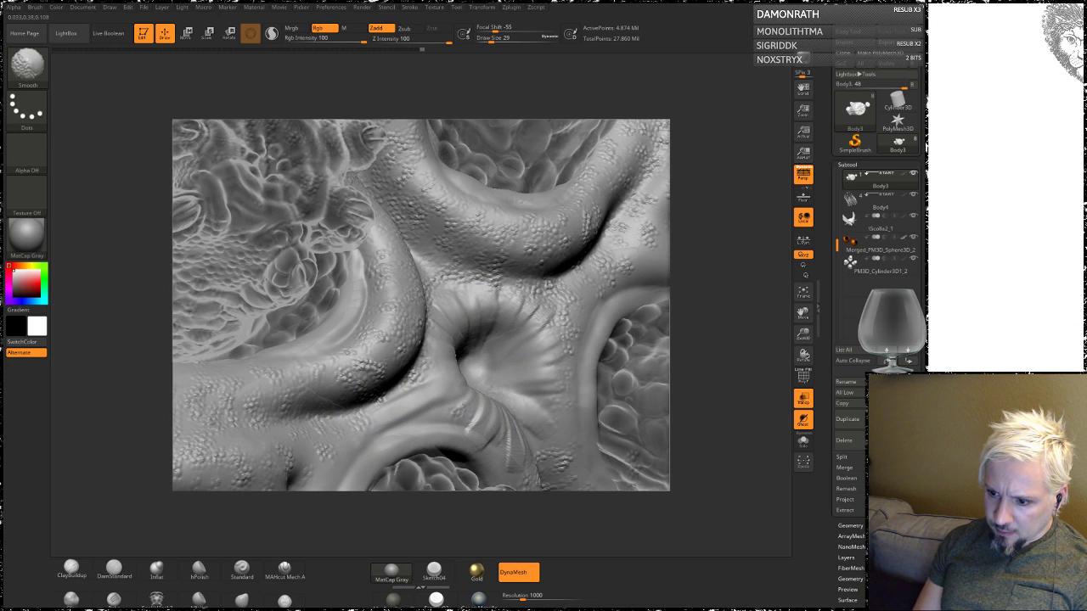
{"action": "mouse_move", "coordinate": [716, 315]}
{"action": "right_mouse_down"}
{"action": "mouse_move", "coordinate": [703, 252]}
{"action": "mouse_move", "coordinate": [411, 299]}
{"action": "right_mouse_up"}
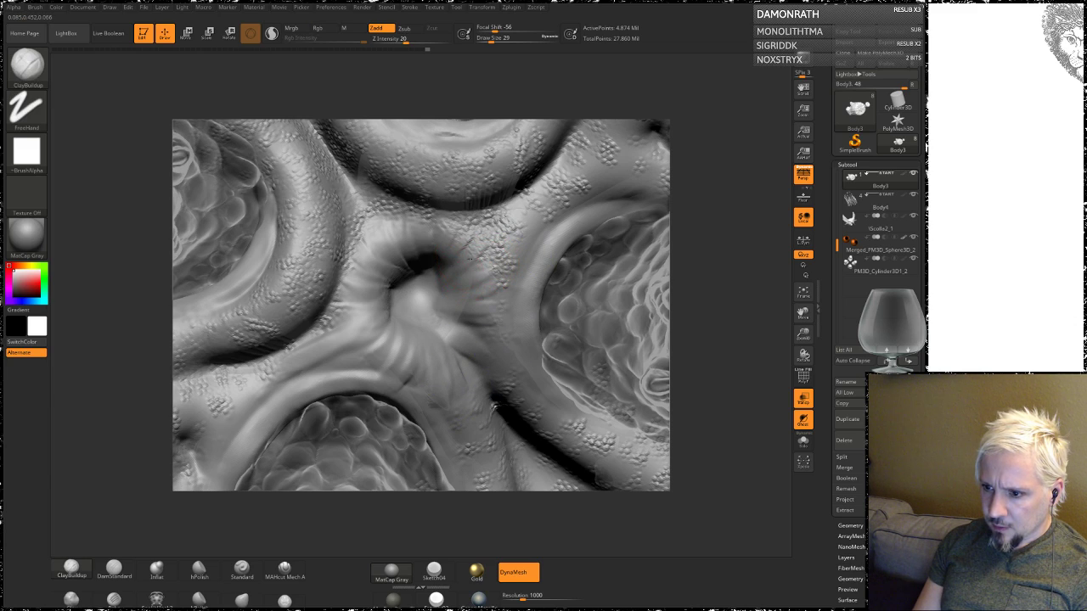
{"action": "mouse_move", "coordinate": [462, 270]}
{"action": "left_mouse_down"}
{"action": "mouse_move", "coordinate": [543, 204]}
{"action": "mouse_move", "coordinate": [440, 289]}
{"action": "left_mouse_up"}
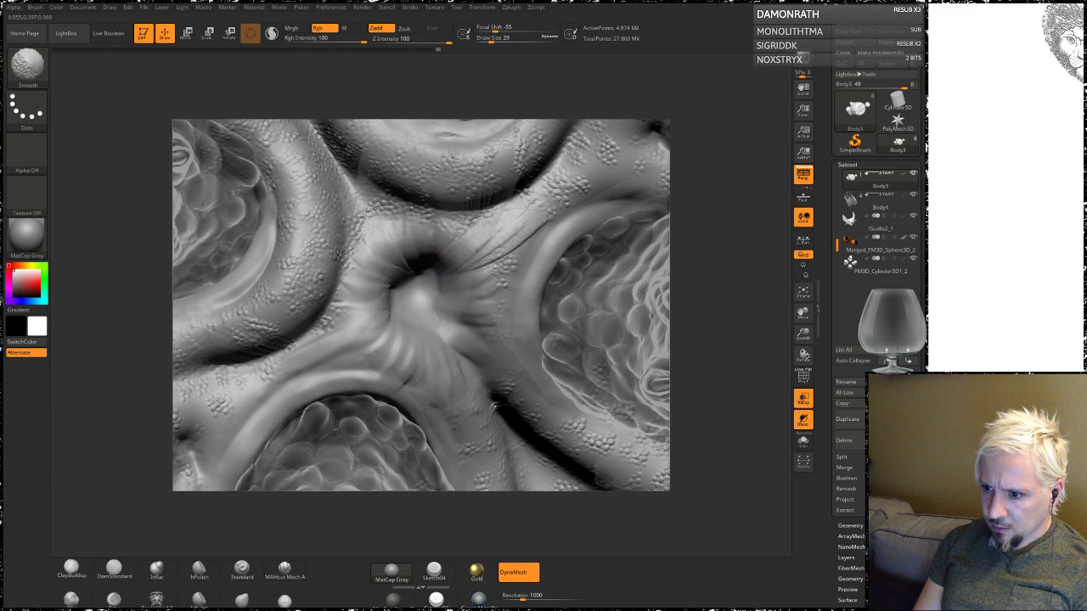
{"action": "mouse_move", "coordinate": [492, 408]}
{"action": "left_mouse_down"}
{"action": "mouse_move", "coordinate": [395, 246]}
{"action": "mouse_move", "coordinate": [429, 257]}
{"action": "left_mouse_up"}
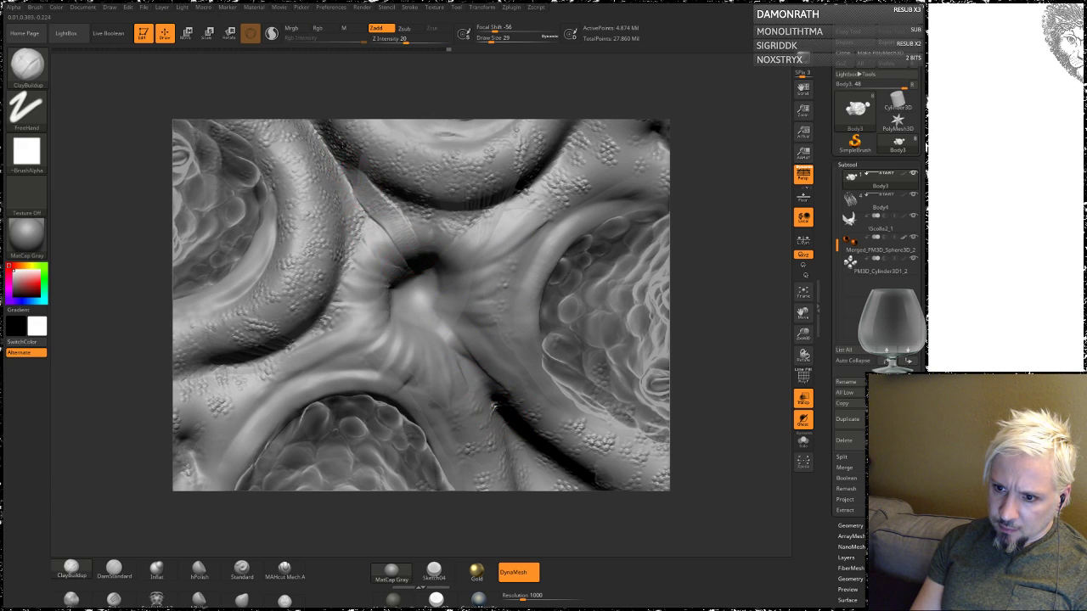
{"action": "mouse_move", "coordinate": [348, 145]}
{"action": "left_mouse_down"}
{"action": "mouse_move", "coordinate": [399, 251]}
{"action": "mouse_move", "coordinate": [416, 251]}
{"action": "mouse_move", "coordinate": [424, 233]}
{"action": "left_mouse_up"}
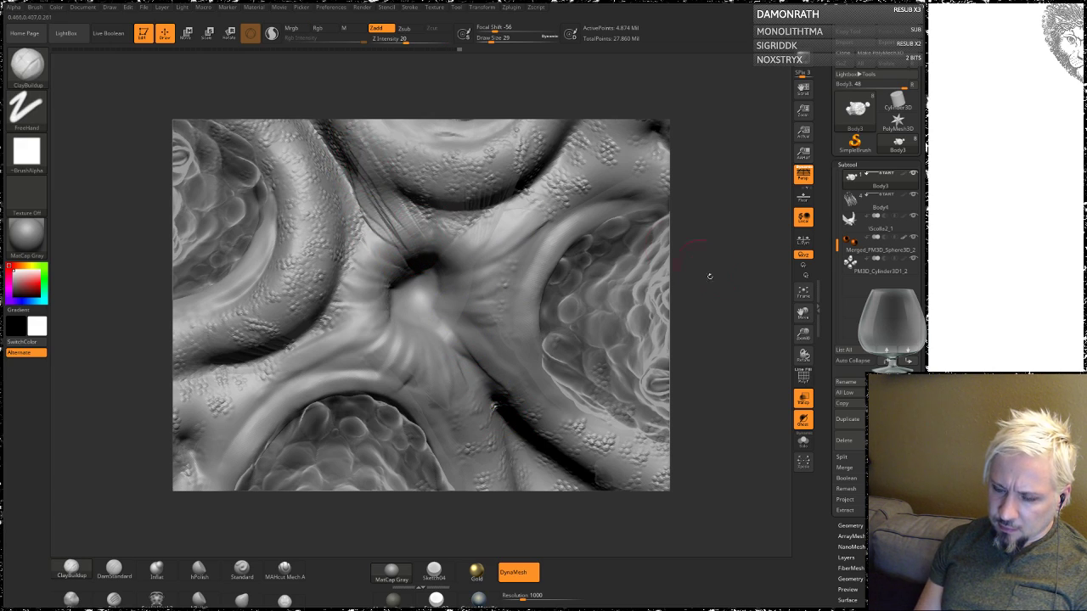
Step: Shift-smooth the dark hair-like strokes where the folds meet the central pit
{"action": "left_click_drag", "start_coordinate": [709, 276], "coordinate": [692, 255]}
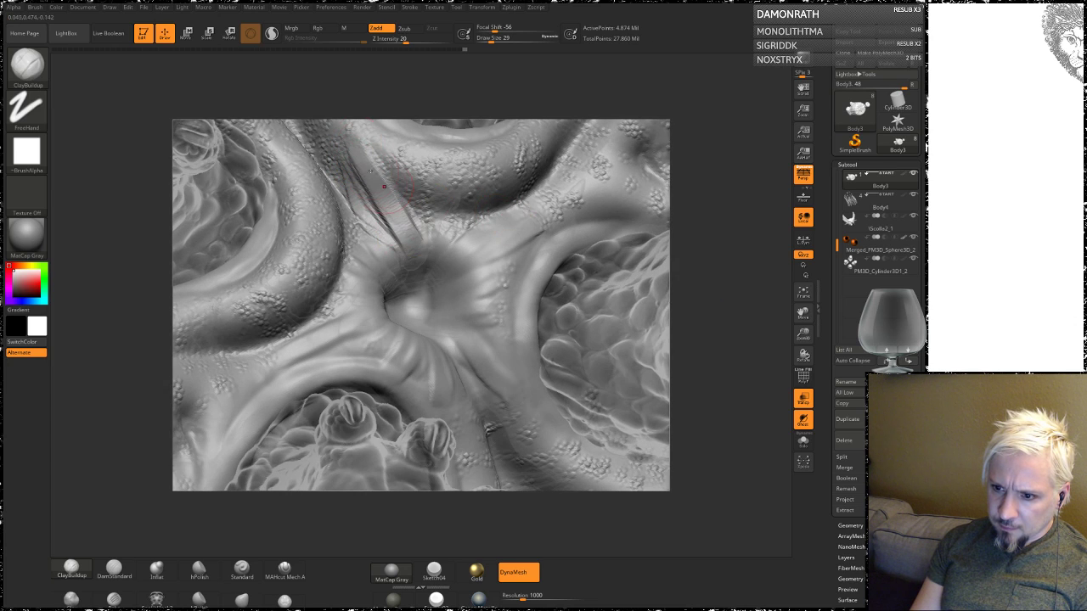
{"action": "left_click_drag", "start_coordinate": [357, 148], "coordinate": [399, 247], "text": "shift"}
{"action": "left_click_drag", "start_coordinate": [374, 170], "coordinate": [365, 172], "text": "shift"}
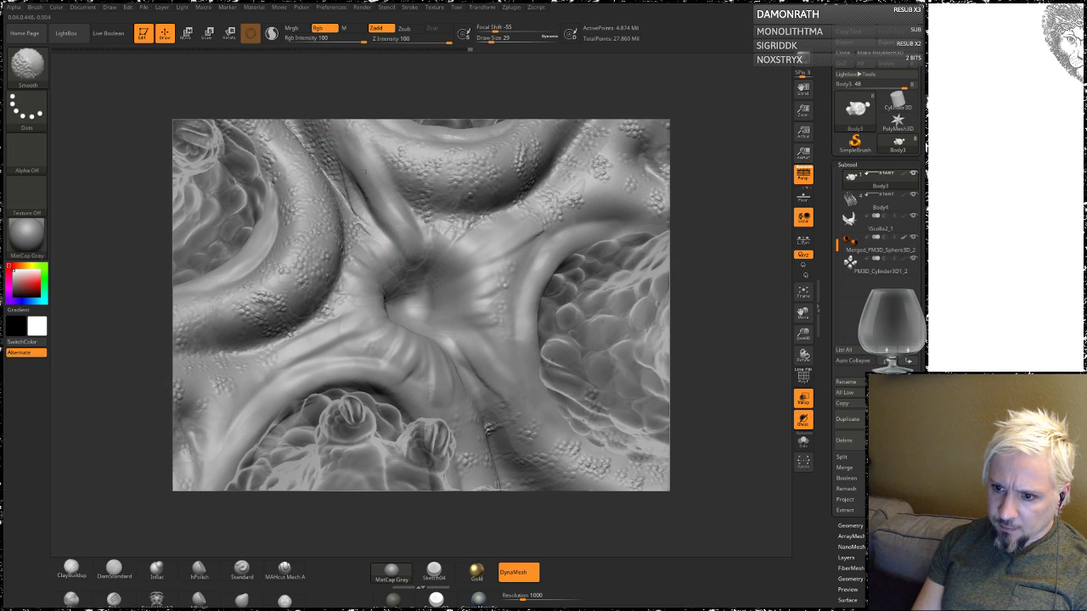
Step: Build up a crease across the sole with ClayBuildup and soften it and the surrounding surface
{"action": "left_click_drag", "start_coordinate": [703, 235], "coordinate": [677, 240]}
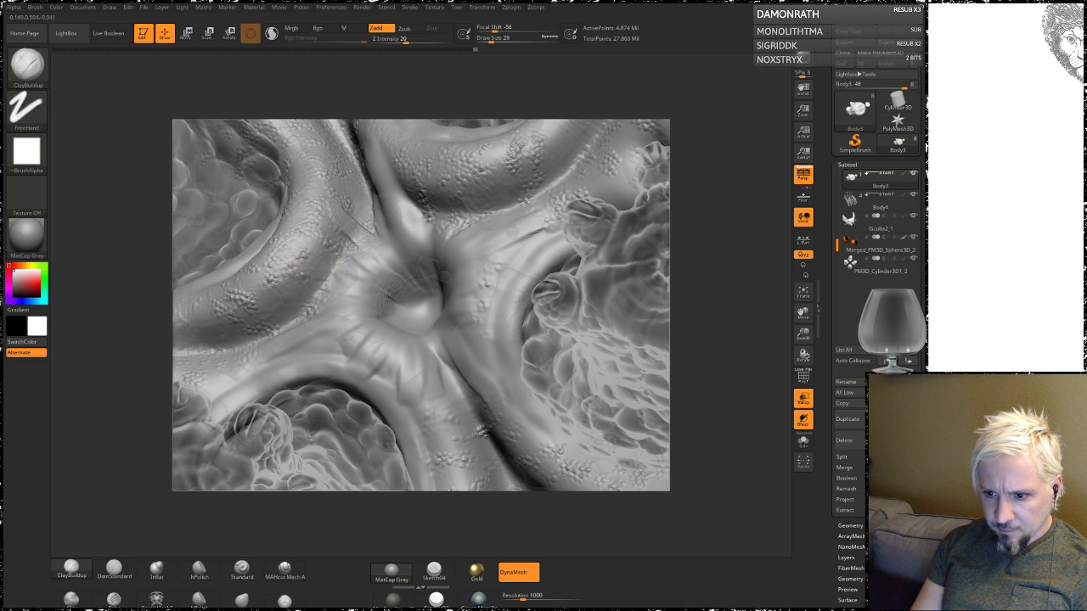
{"action": "mouse_move", "coordinate": [365, 283]}
{"action": "left_mouse_down"}
{"action": "mouse_move", "coordinate": [298, 278]}
{"action": "mouse_move", "coordinate": [377, 283]}
{"action": "mouse_move", "coordinate": [289, 292]}
{"action": "mouse_move", "coordinate": [399, 288]}
{"action": "mouse_move", "coordinate": [252, 298]}
{"action": "mouse_move", "coordinate": [394, 295]}
{"action": "mouse_move", "coordinate": [343, 283]}
{"action": "left_mouse_up"}
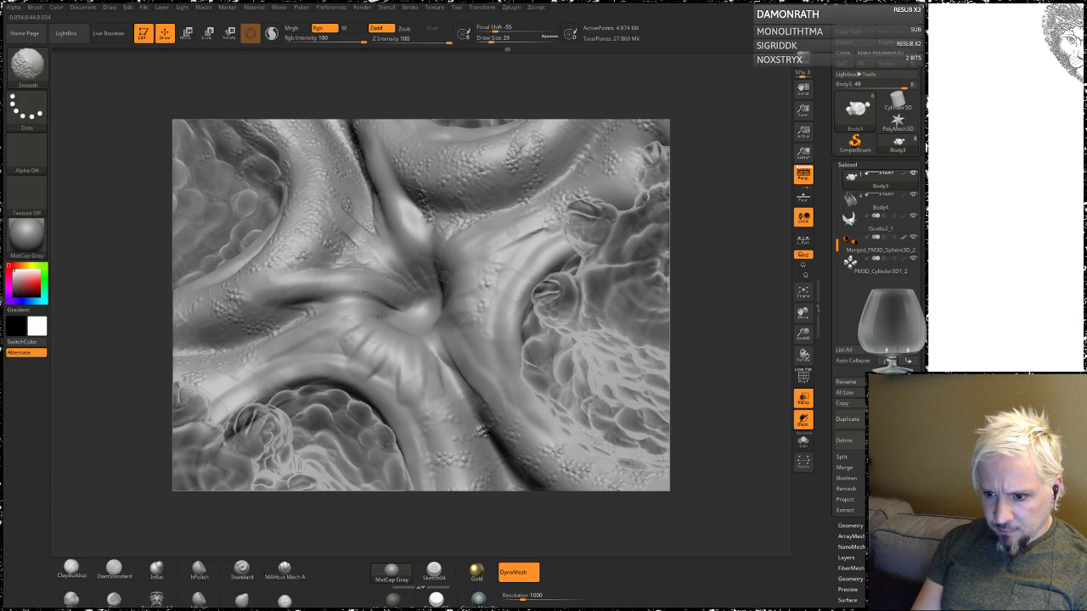
{"action": "left_click_drag", "start_coordinate": [399, 308], "coordinate": [382, 302], "text": "shift"}
{"action": "left_click_drag", "start_coordinate": [340, 195], "coordinate": [372, 242], "text": "shift"}
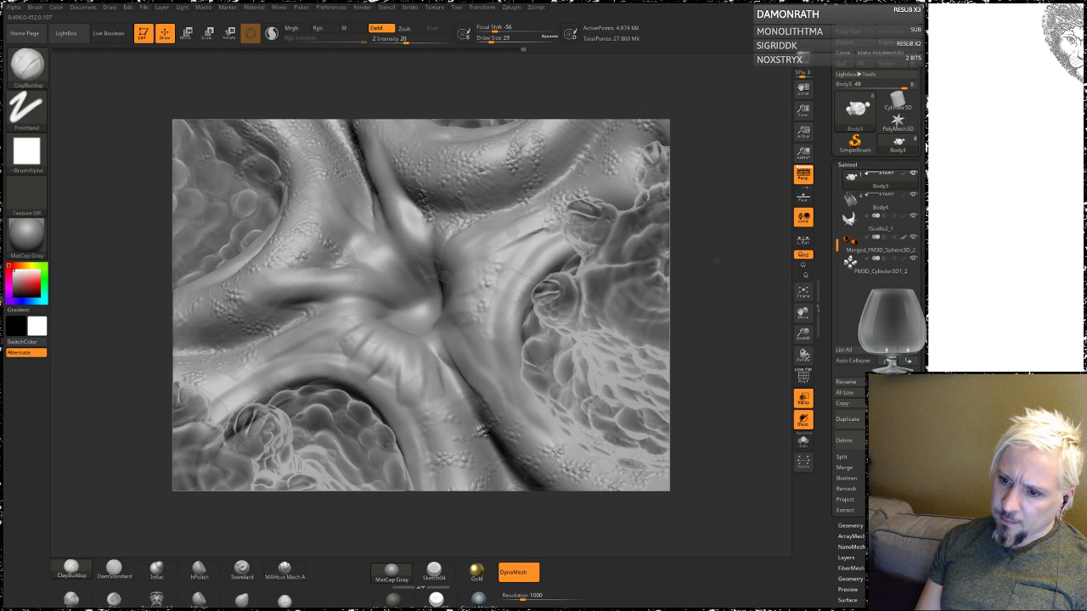
Step: Smooth the grooves beside the crease between the toe pads from new angles
{"action": "mouse_move", "coordinate": [696, 280]}
{"action": "left_mouse_down"}
{"action": "mouse_move", "coordinate": [727, 269]}
{"action": "mouse_move", "coordinate": [486, 255]}
{"action": "mouse_move", "coordinate": [416, 293]}
{"action": "mouse_move", "coordinate": [463, 254]}
{"action": "mouse_move", "coordinate": [516, 170]}
{"action": "left_mouse_up"}
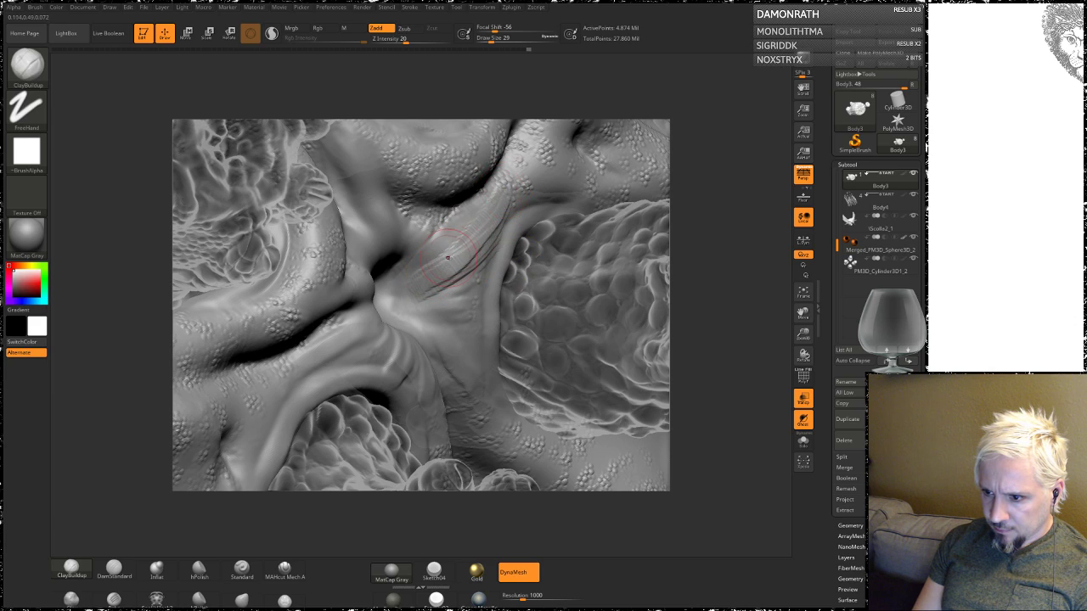
{"action": "left_click_drag", "start_coordinate": [475, 228], "coordinate": [435, 288], "text": "shift"}
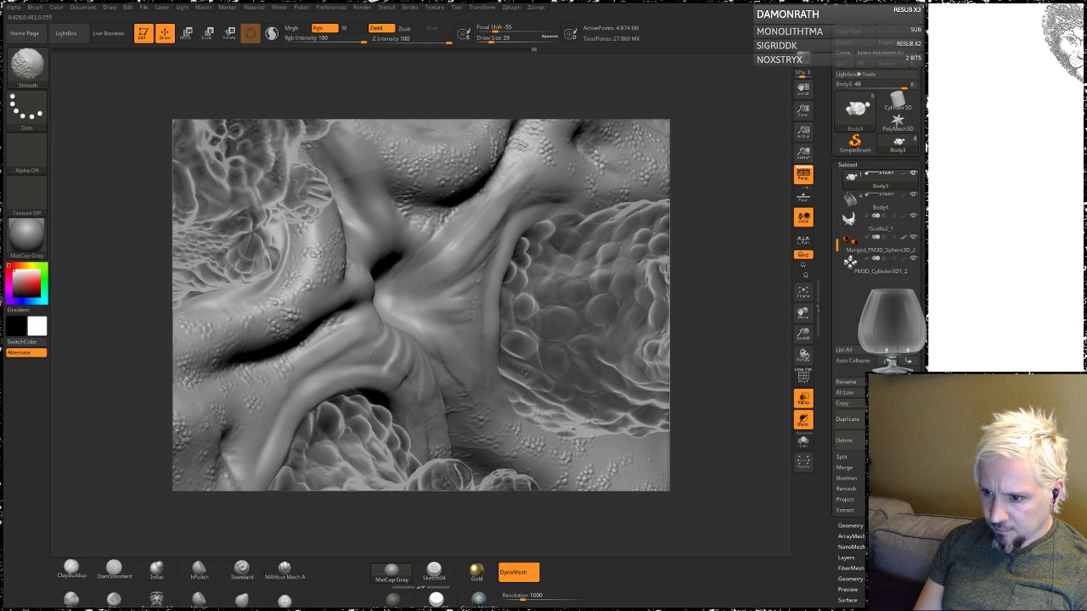
{"action": "mouse_move", "coordinate": [716, 303]}
{"action": "left_mouse_down"}
{"action": "mouse_move", "coordinate": [435, 400]}
{"action": "mouse_move", "coordinate": [616, 268]}
{"action": "mouse_move", "coordinate": [422, 276]}
{"action": "mouse_move", "coordinate": [463, 360]}
{"action": "left_mouse_up"}
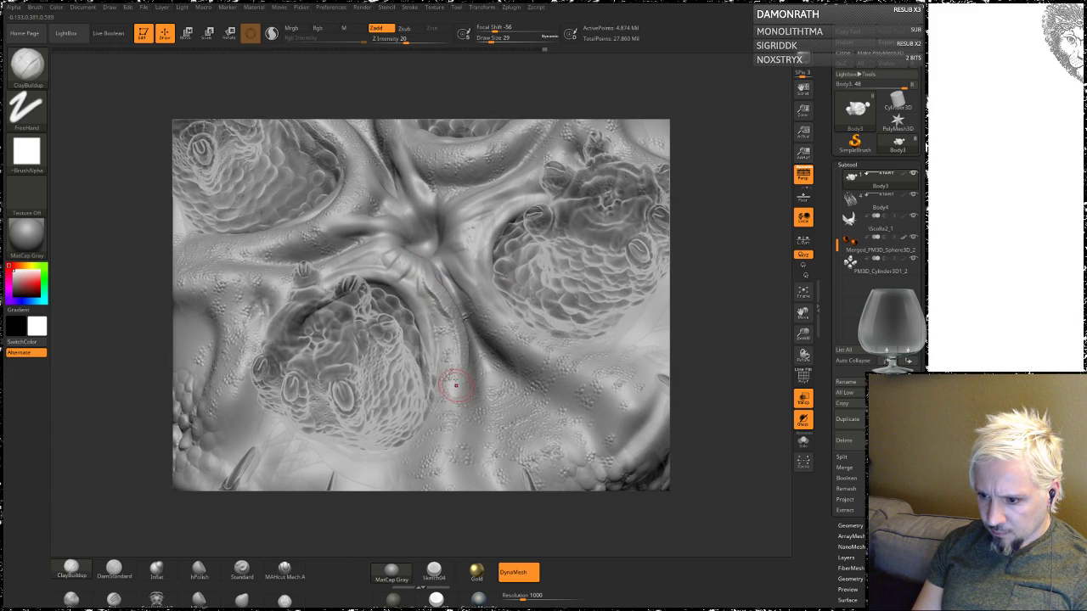
{"action": "key", "text": "shift"}
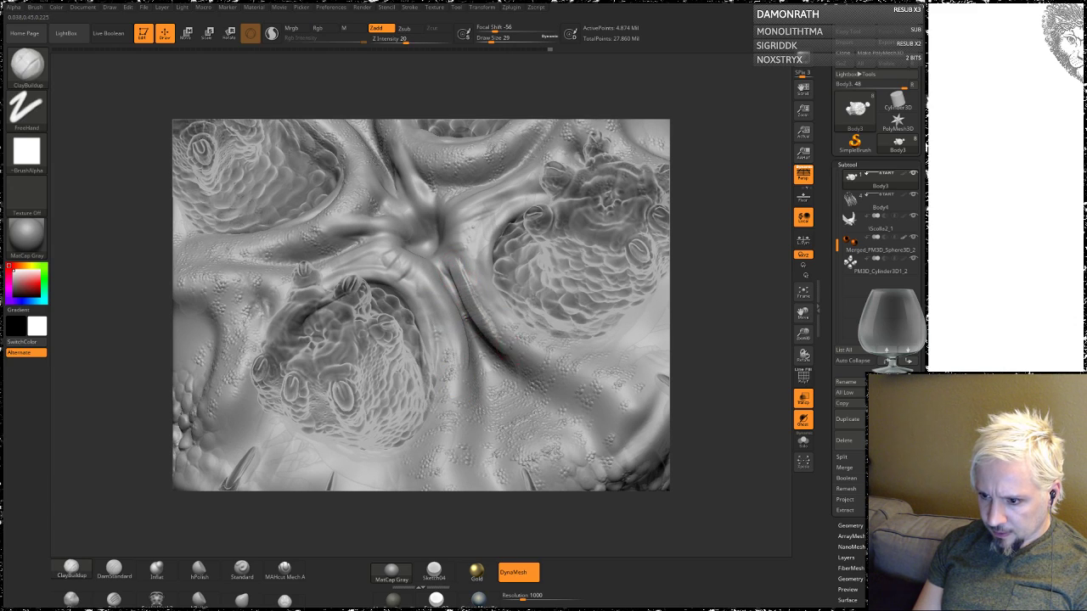
{"action": "key", "text": "shift"}
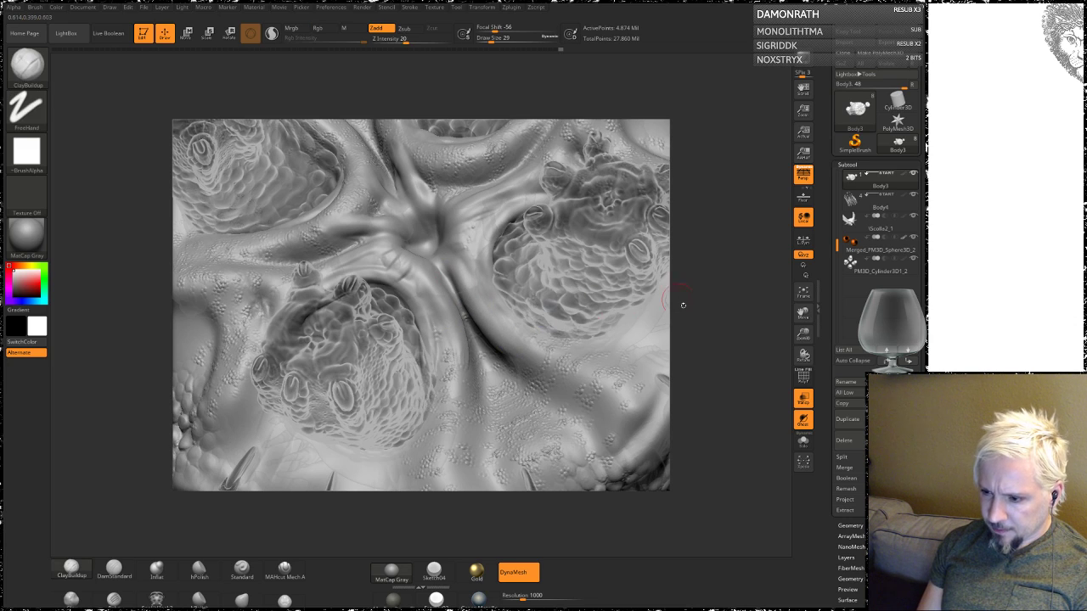
{"action": "mouse_move", "coordinate": [682, 306]}
{"action": "left_mouse_down"}
{"action": "mouse_move", "coordinate": [696, 247]}
{"action": "mouse_move", "coordinate": [709, 295]}
{"action": "mouse_move", "coordinate": [688, 358]}
{"action": "mouse_move", "coordinate": [698, 310]}
{"action": "mouse_move", "coordinate": [701, 347]}
{"action": "mouse_move", "coordinate": [641, 385]}
{"action": "mouse_move", "coordinate": [635, 465]}
{"action": "mouse_move", "coordinate": [635, 368]}
{"action": "mouse_move", "coordinate": [633, 386]}
{"action": "left_mouse_up"}
Step: Switch to the Standard brush and change its stroke from DragRect to Spray
{"action": "mouse_move", "coordinate": [604, 440]}
{"action": "left_mouse_down"}
{"action": "mouse_move", "coordinate": [606, 288]}
{"action": "mouse_move", "coordinate": [613, 457]}
{"action": "left_mouse_up"}
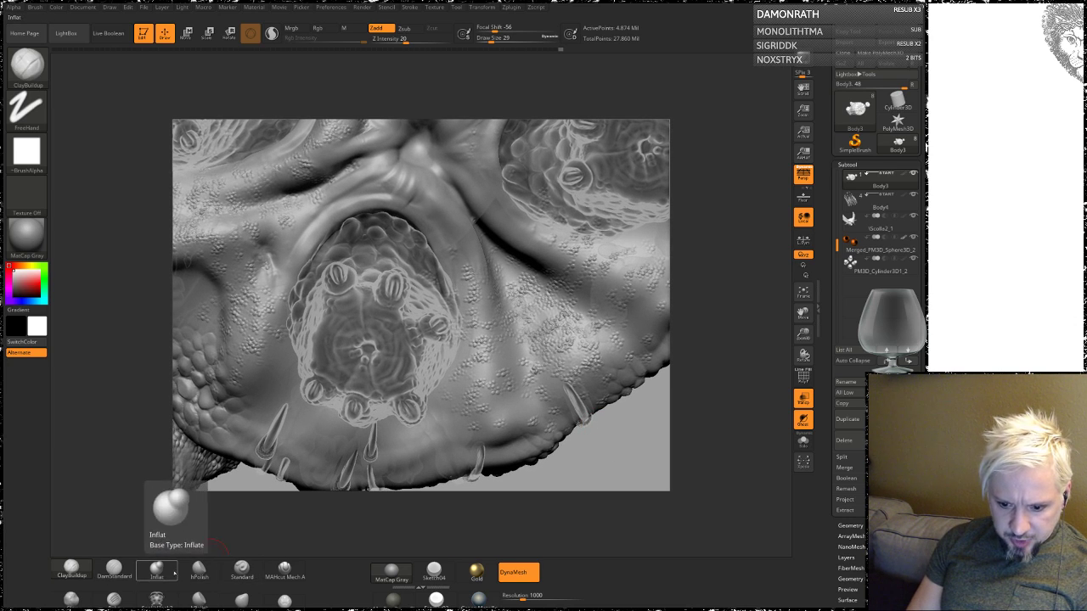
{"action": "left_click", "coordinate": [242, 569]}
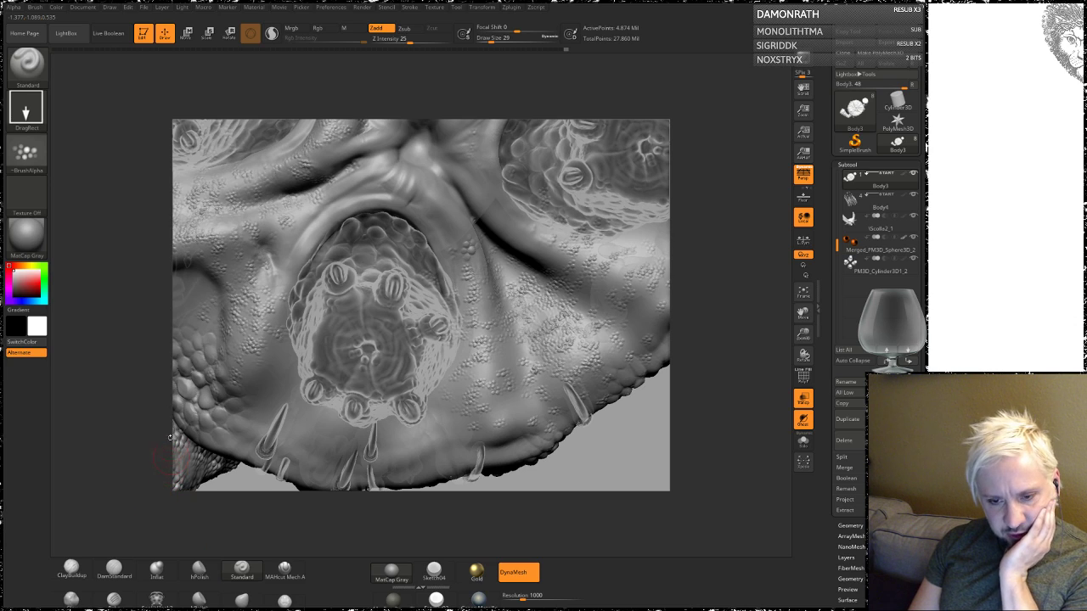
{"action": "left_click", "coordinate": [26, 109]}
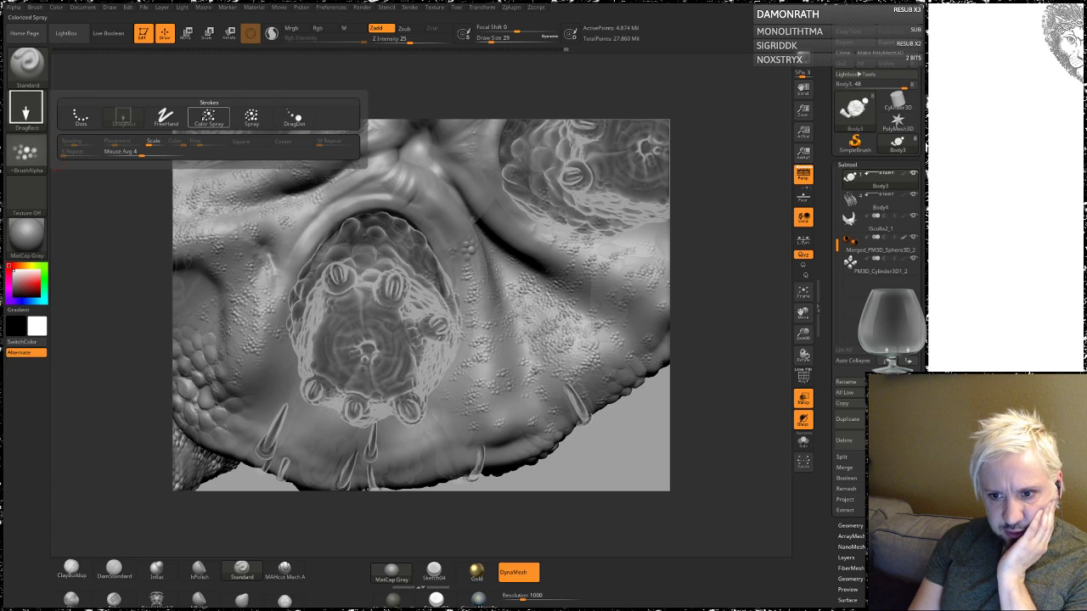
{"action": "left_click", "coordinate": [251, 118]}
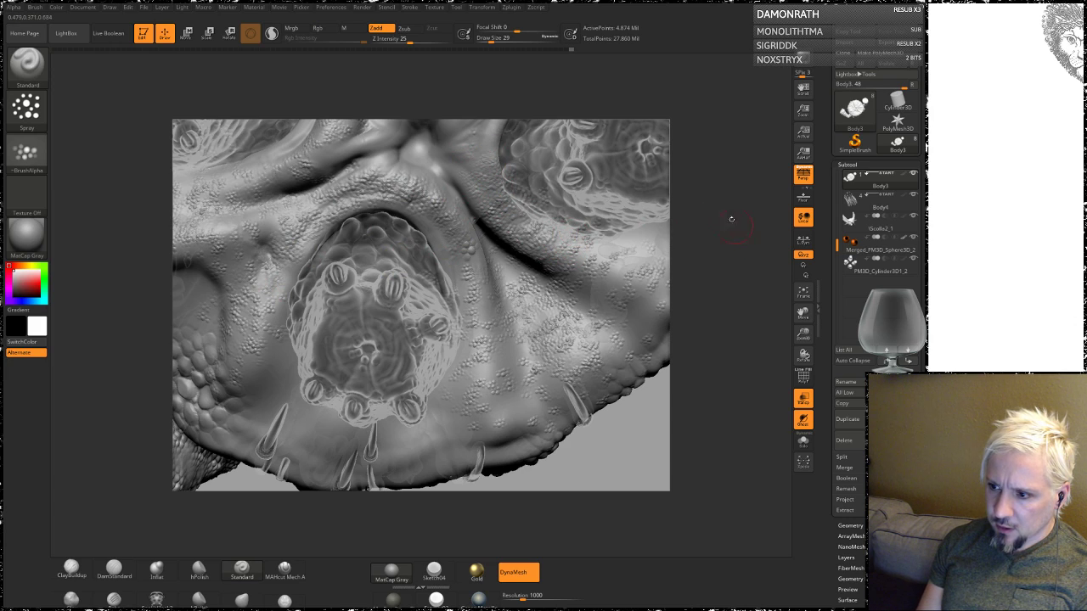
Step: Spray bump texture along the central and upper ridges of the sole
{"action": "left_click_drag", "start_coordinate": [731, 220], "coordinate": [445, 308]}
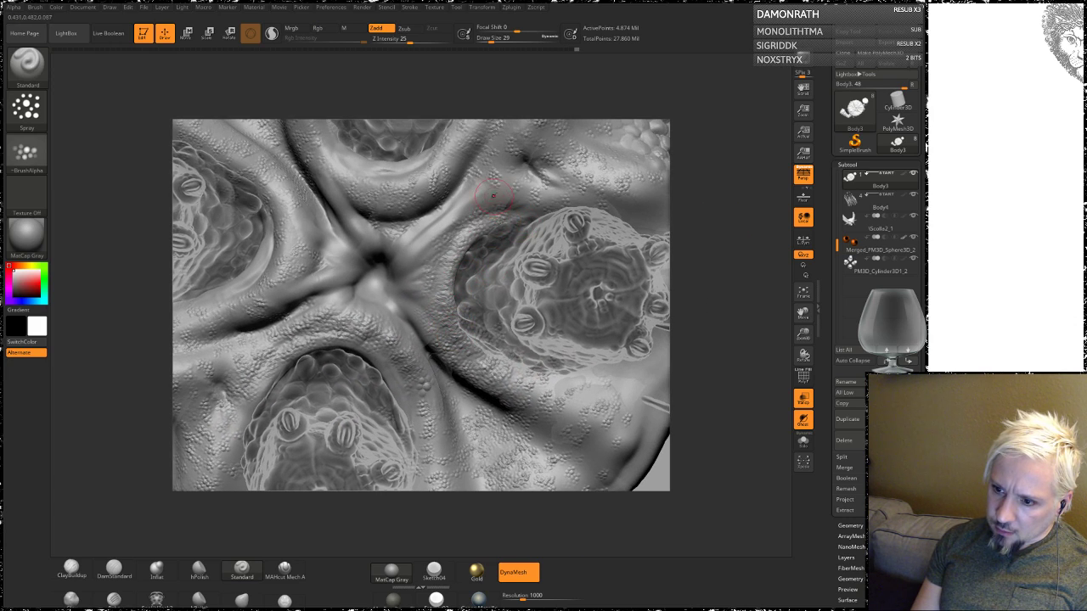
{"action": "left_click_drag", "start_coordinate": [492, 195], "coordinate": [428, 255]}
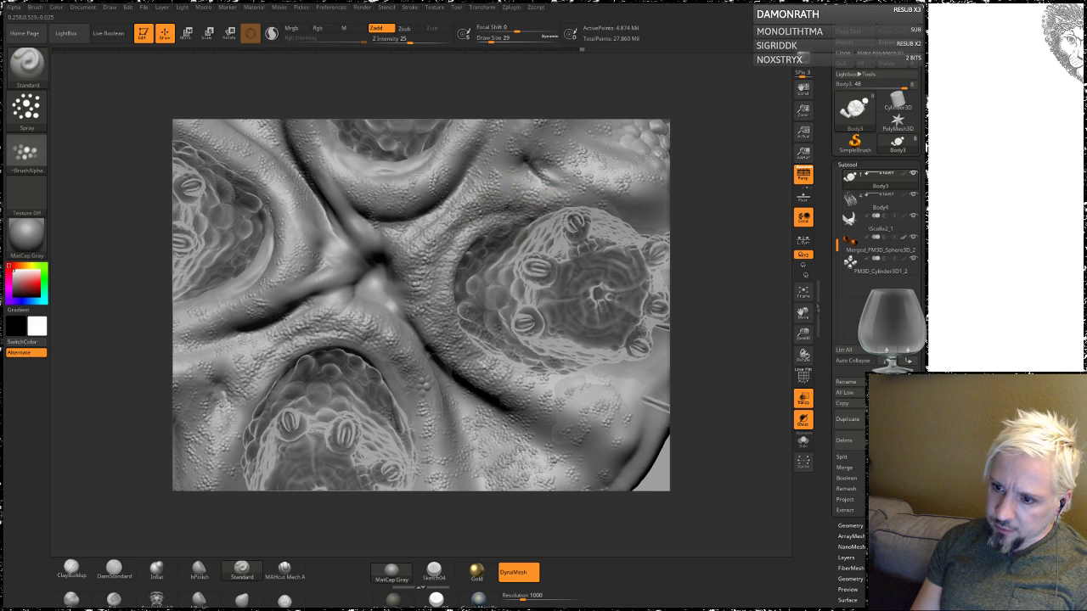
{"action": "left_click_drag", "start_coordinate": [441, 182], "coordinate": [356, 212]}
{"action": "left_click_drag", "start_coordinate": [695, 223], "coordinate": [425, 246]}
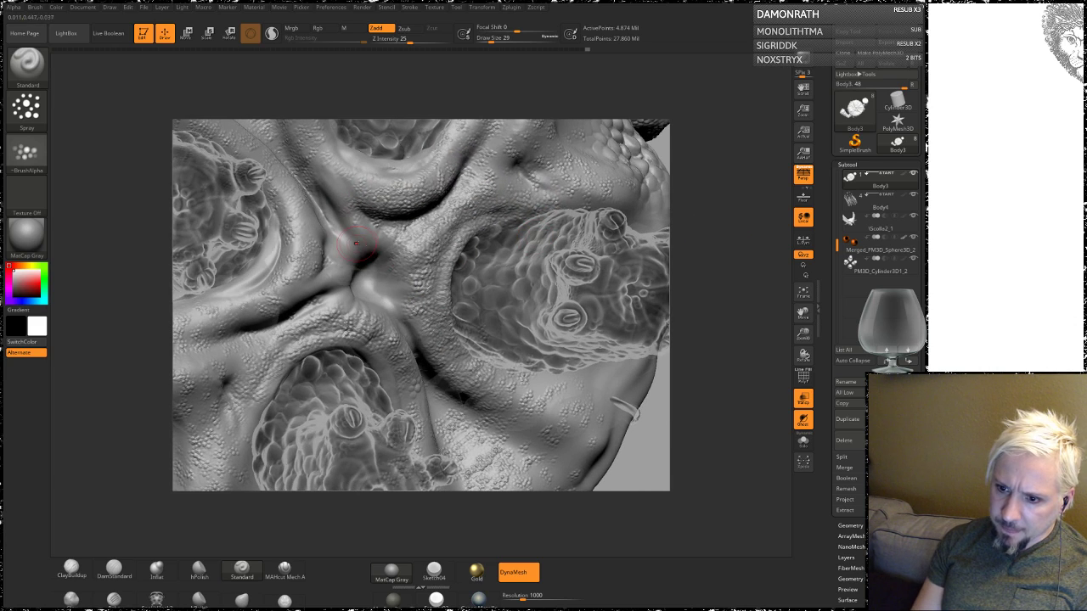
{"action": "mouse_move", "coordinate": [323, 153]}
{"action": "left_mouse_down"}
{"action": "mouse_move", "coordinate": [352, 216]}
{"action": "mouse_move", "coordinate": [431, 172]}
{"action": "left_mouse_up"}
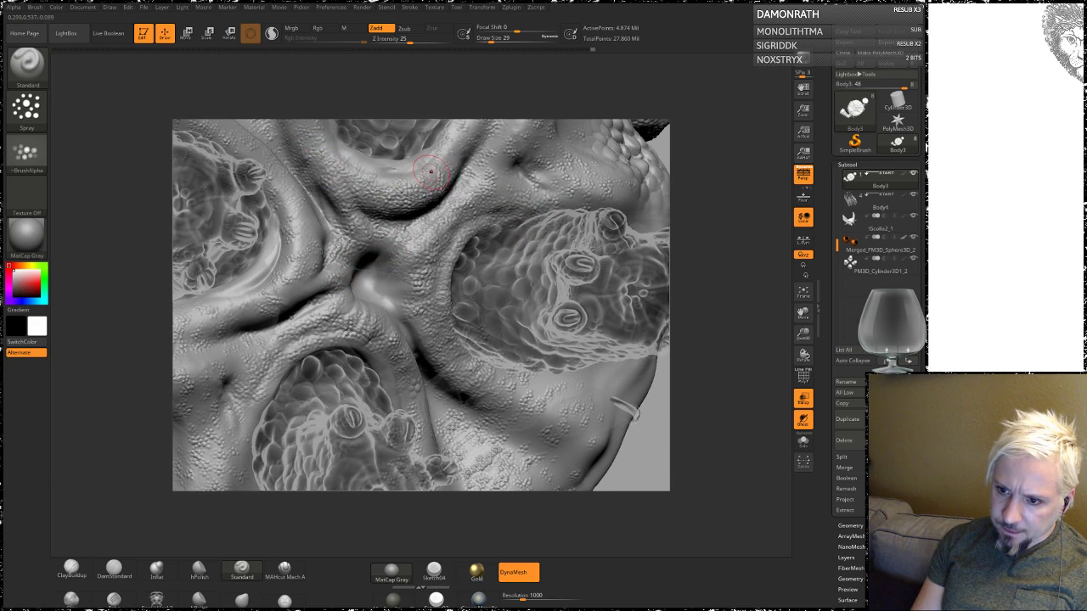
{"action": "left_click_drag", "start_coordinate": [302, 219], "coordinate": [323, 259]}
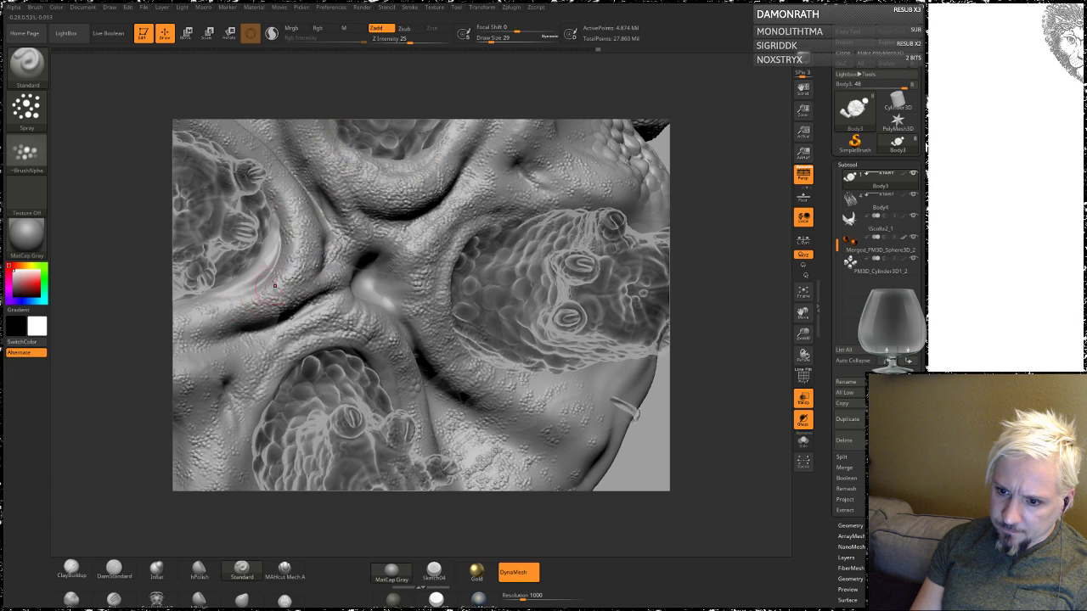
Step: Spray dotted bumps over the middle of the foot near the spiked edge
{"action": "right_click_drag", "start_coordinate": [274, 285], "coordinate": [382, 264]}
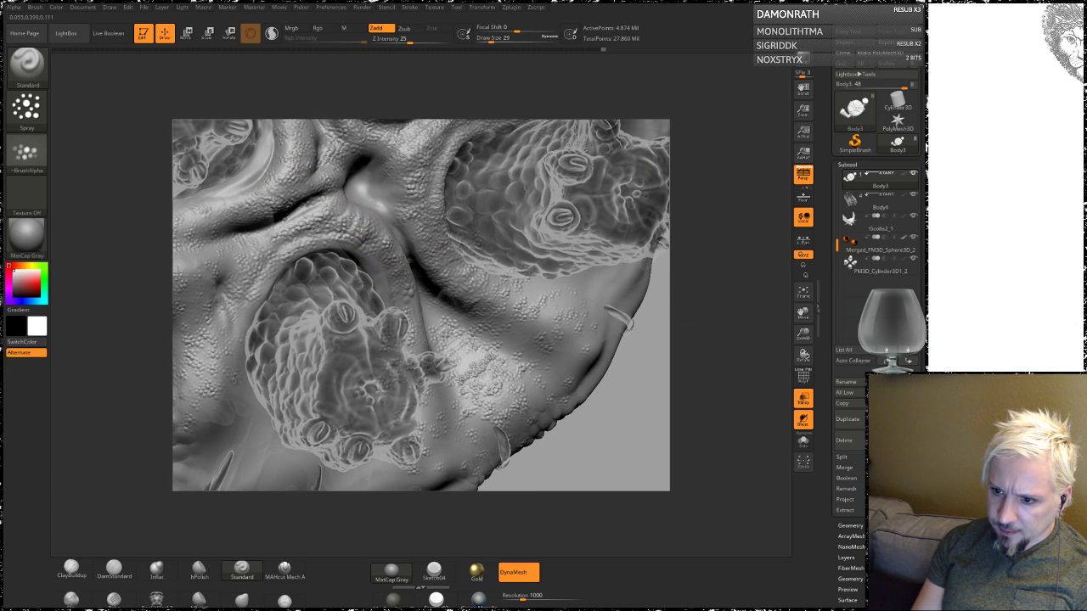
{"action": "right_click_drag", "start_coordinate": [681, 240], "coordinate": [357, 168]}
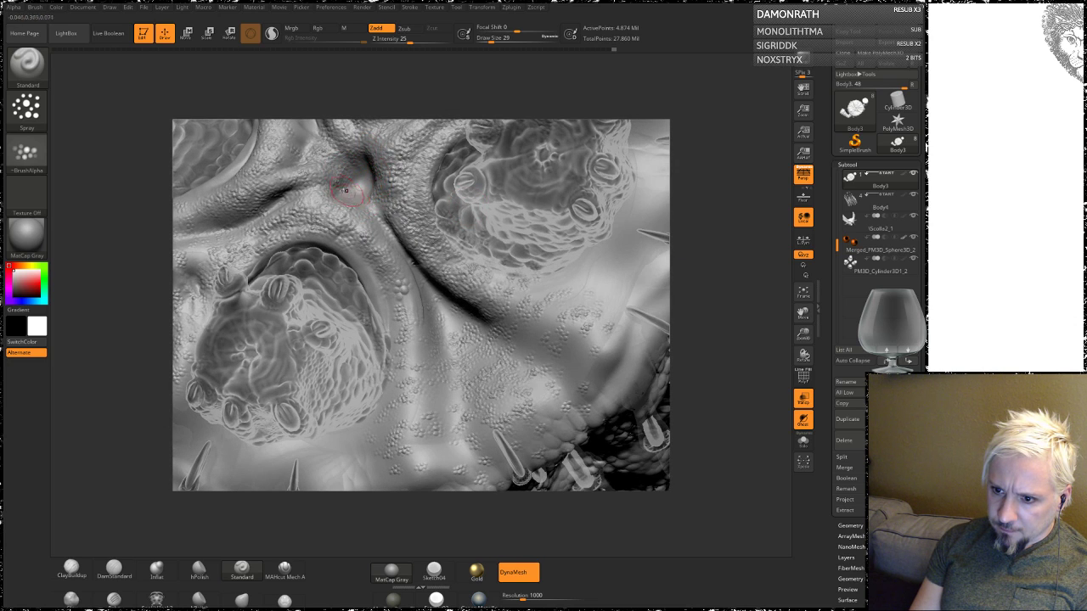
{"action": "right_click_drag", "start_coordinate": [705, 210], "coordinate": [380, 192]}
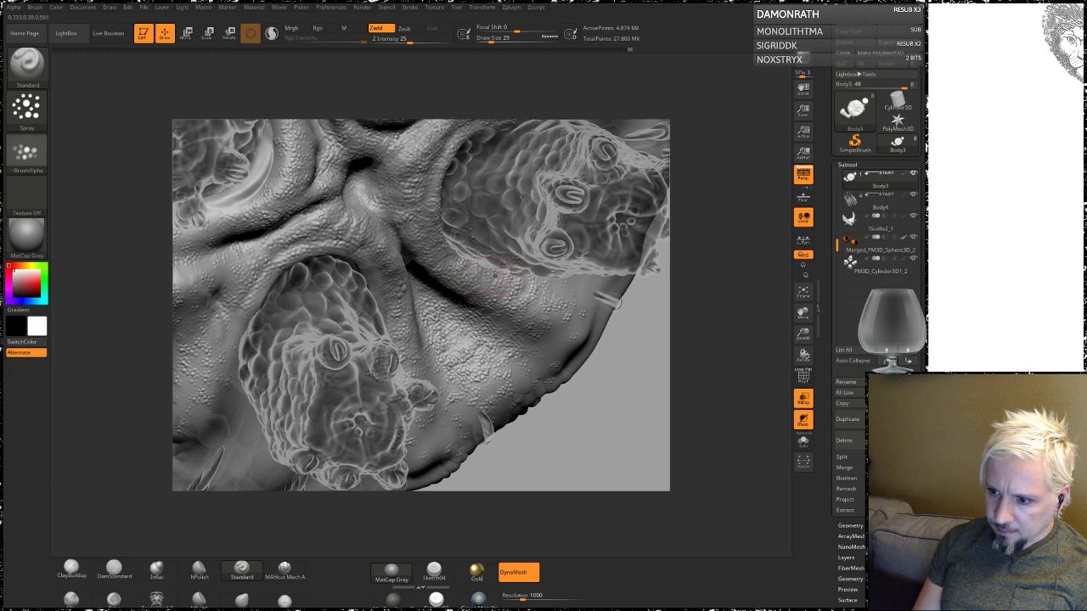
{"action": "mouse_move", "coordinate": [707, 297]}
{"action": "right_mouse_down"}
{"action": "mouse_move", "coordinate": [602, 308]}
{"action": "mouse_move", "coordinate": [355, 145]}
{"action": "right_mouse_up"}
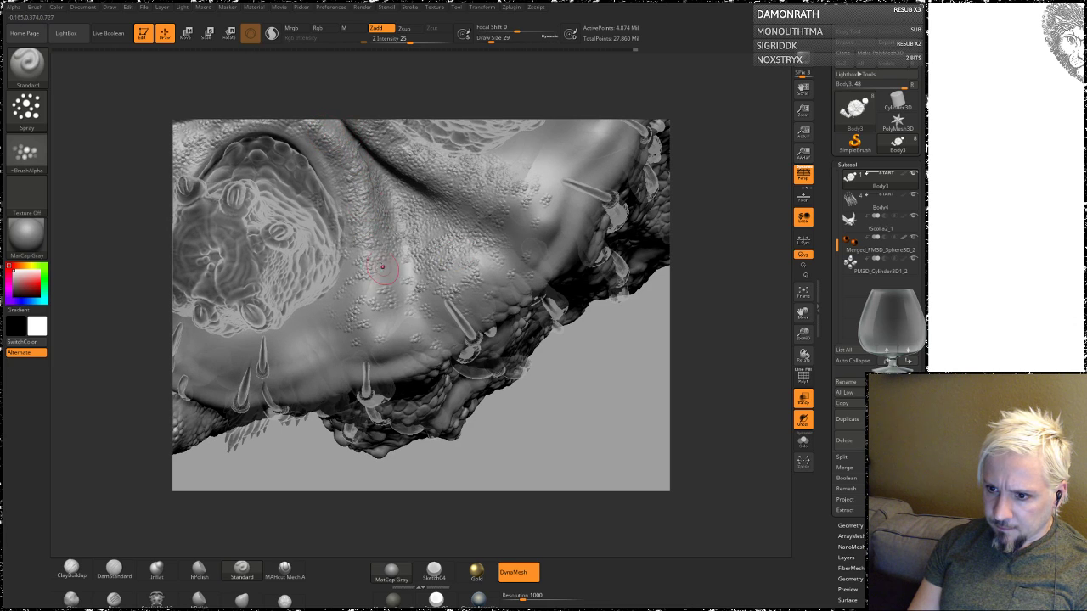
{"action": "left_click_drag", "start_coordinate": [357, 242], "coordinate": [352, 310]}
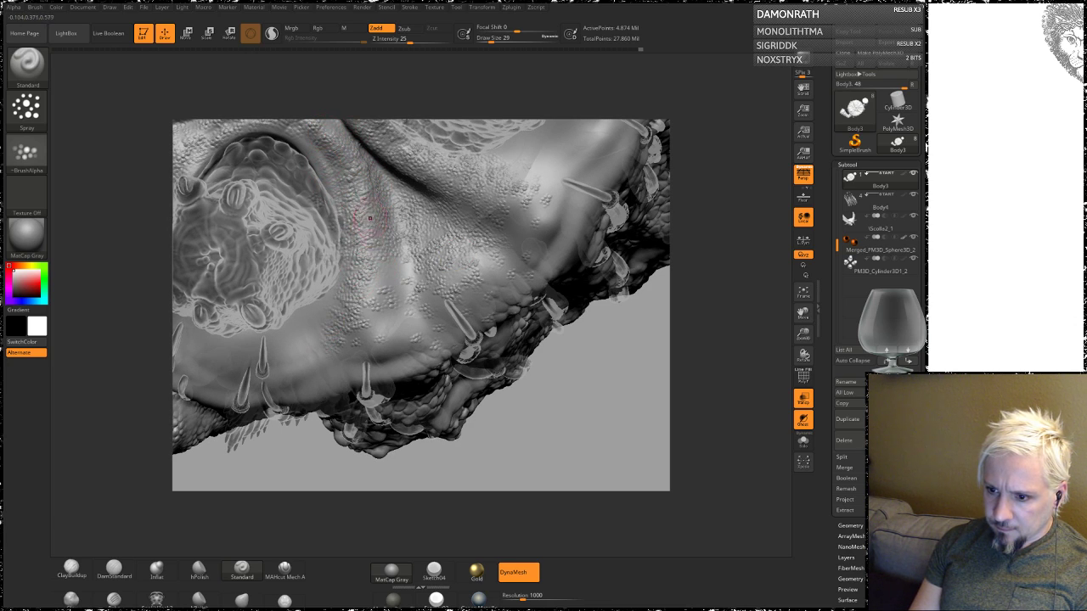
{"action": "mouse_move", "coordinate": [389, 255]}
{"action": "left_mouse_down"}
{"action": "mouse_move", "coordinate": [381, 343]}
{"action": "mouse_move", "coordinate": [406, 318]}
{"action": "left_mouse_up"}
Step: Spray a vertical strip of bumps across the remaining smooth skin band
{"action": "right_click_drag", "start_coordinate": [560, 431], "coordinate": [361, 141]}
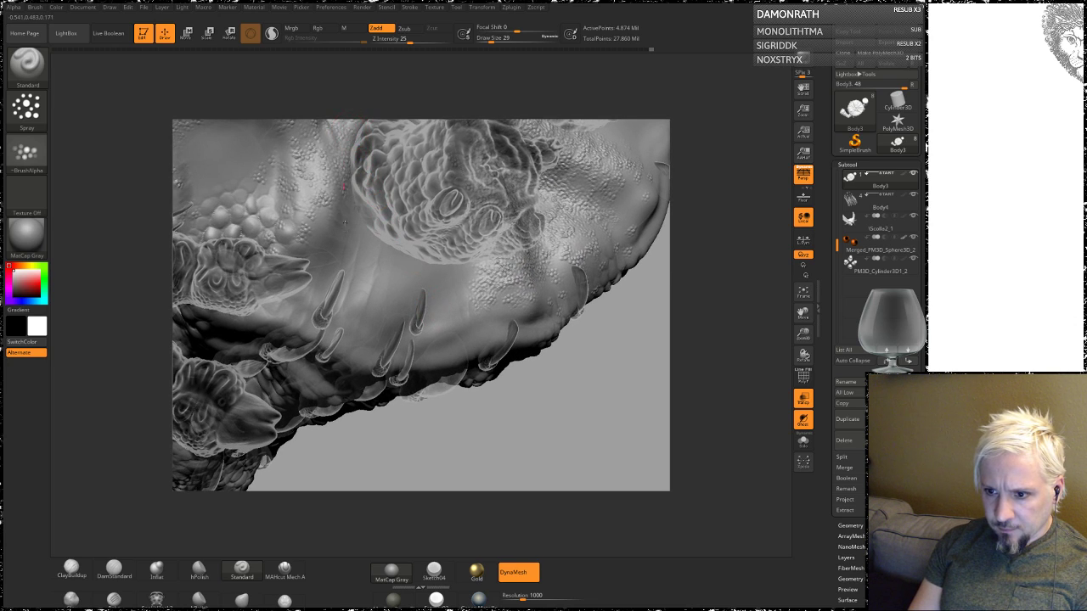
{"action": "right_click_drag", "start_coordinate": [606, 381], "coordinate": [284, 216]}
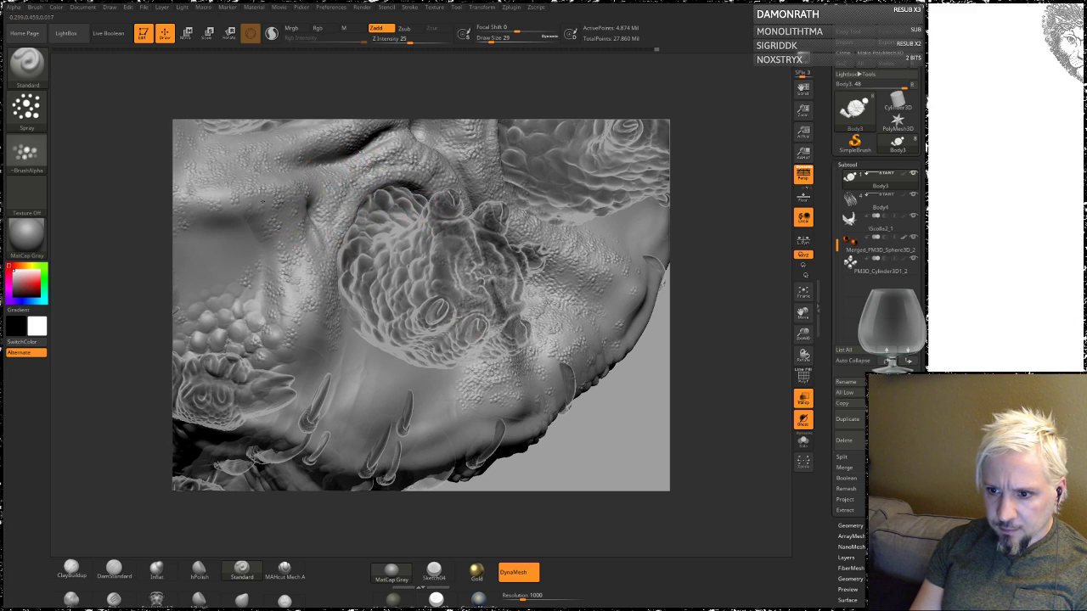
{"action": "left_click_drag", "start_coordinate": [286, 239], "coordinate": [298, 322]}
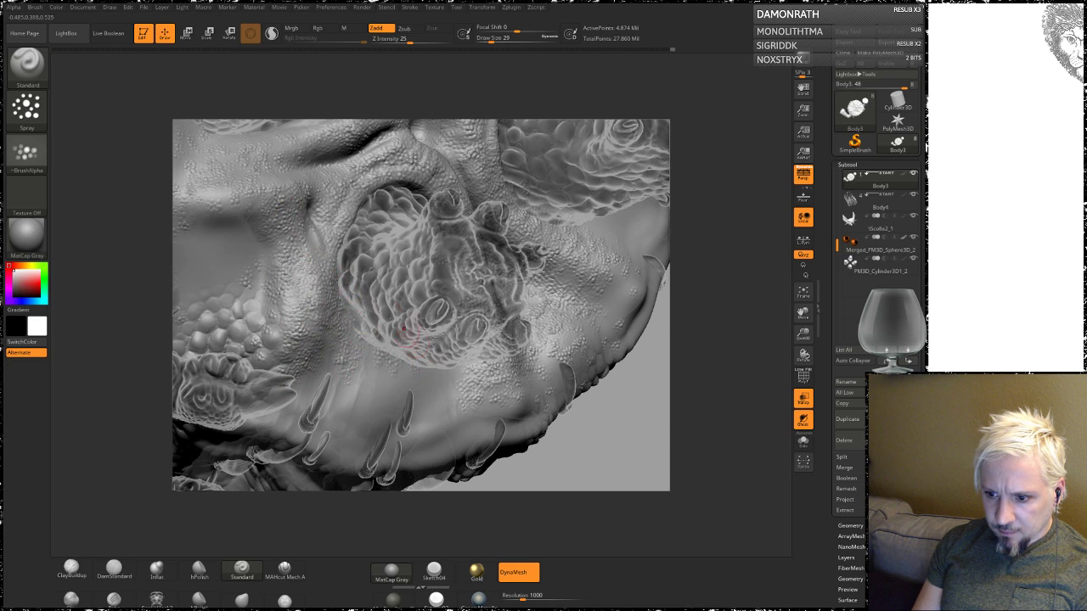
{"action": "left_click_drag", "start_coordinate": [613, 432], "coordinate": [406, 247]}
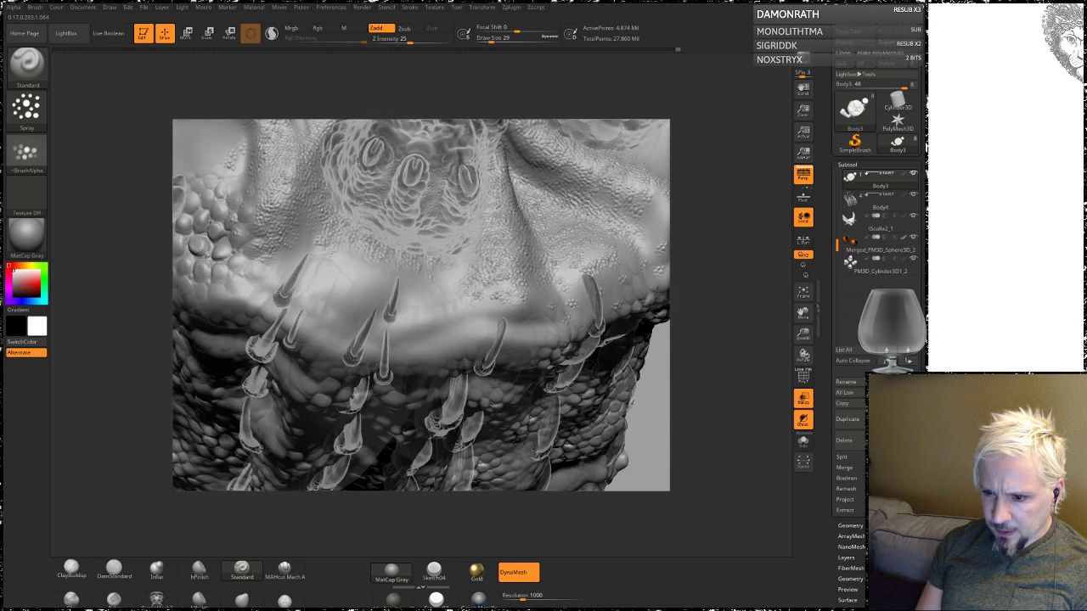
{"action": "left_click_drag", "start_coordinate": [315, 243], "coordinate": [399, 297]}
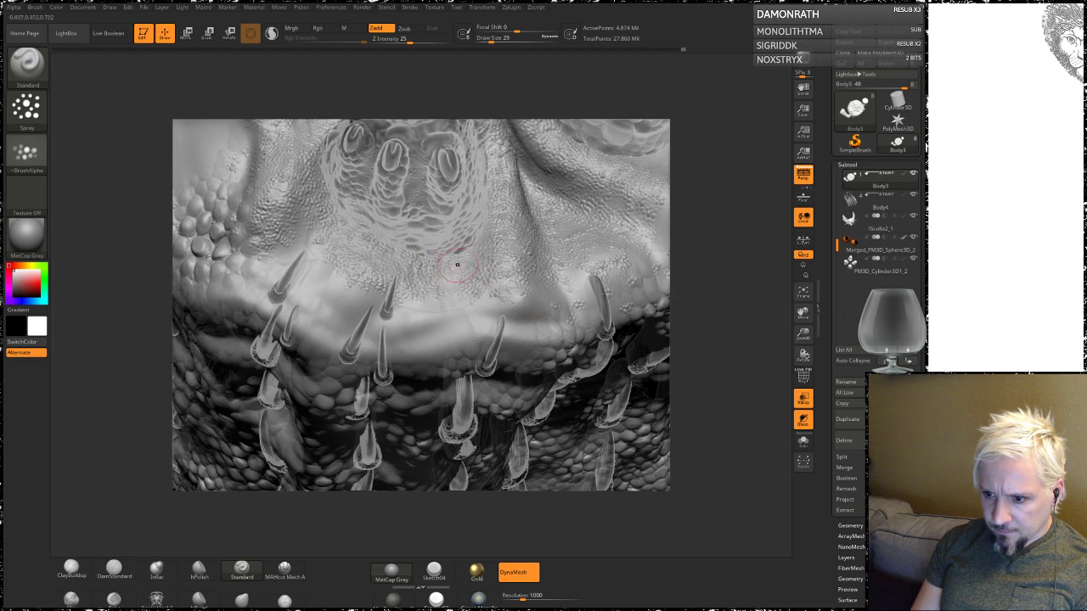
Step: Orbit around the limb, toe pads and sole creases to check texture coverage
{"action": "left_click_drag", "start_coordinate": [721, 286], "coordinate": [450, 250]}
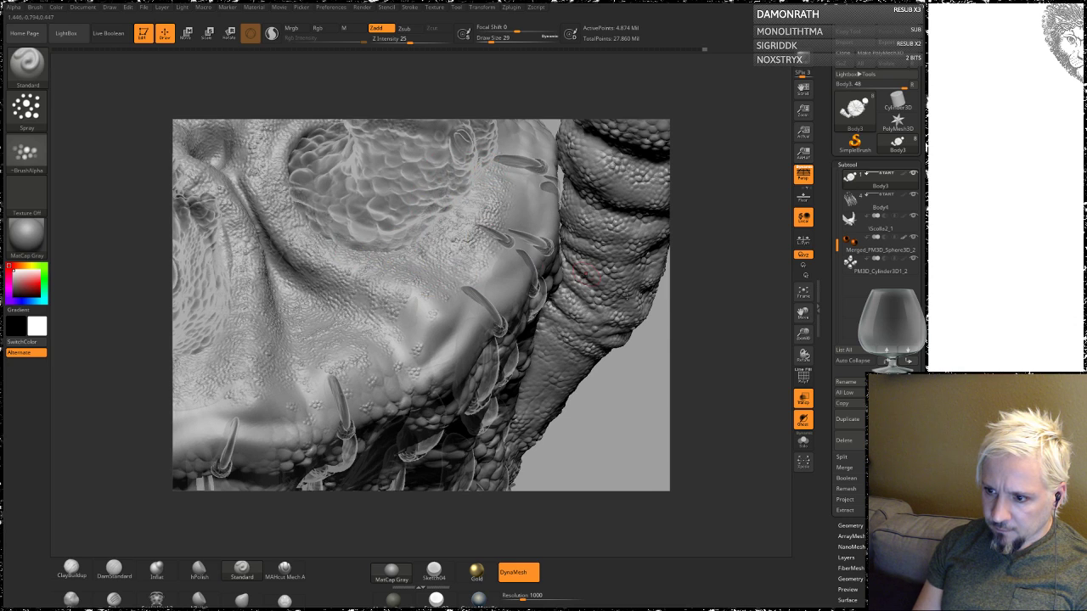
{"action": "left_click_drag", "start_coordinate": [625, 295], "coordinate": [387, 331]}
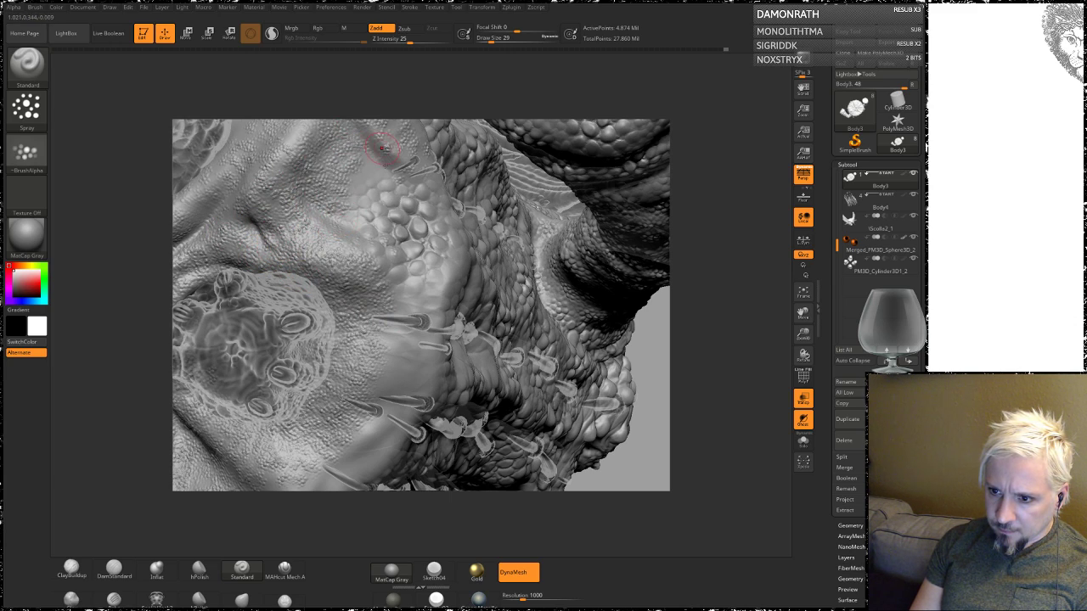
{"action": "mouse_move", "coordinate": [692, 272]}
{"action": "left_mouse_down"}
{"action": "mouse_move", "coordinate": [625, 338]}
{"action": "mouse_move", "coordinate": [365, 242]}
{"action": "left_mouse_up"}
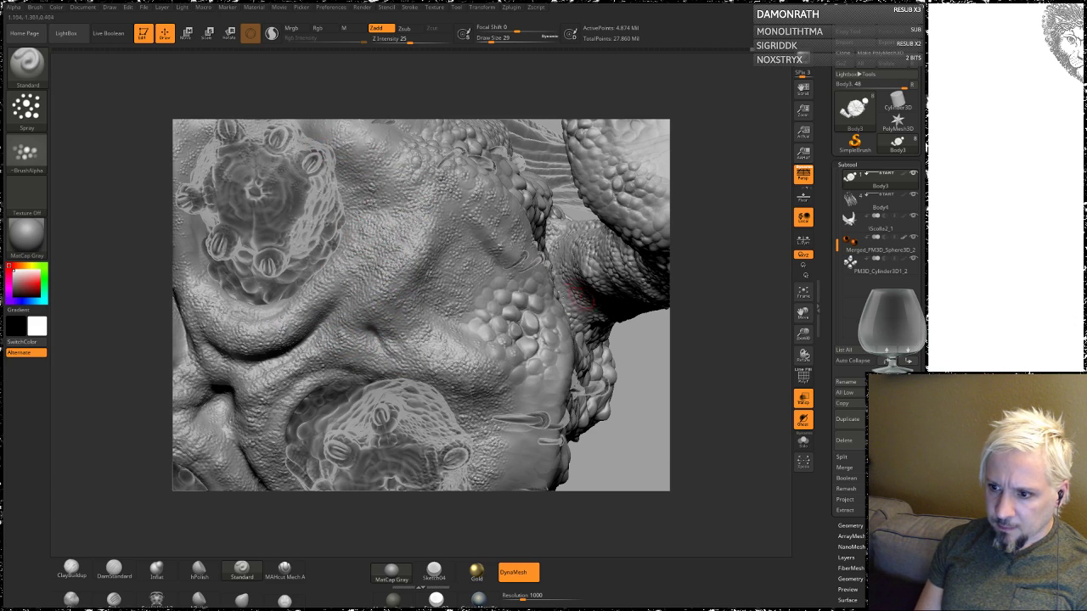
{"action": "mouse_move", "coordinate": [629, 372]}
{"action": "left_mouse_down"}
{"action": "mouse_move", "coordinate": [646, 393]}
{"action": "mouse_move", "coordinate": [633, 315]}
{"action": "mouse_move", "coordinate": [552, 261]}
{"action": "left_mouse_up"}
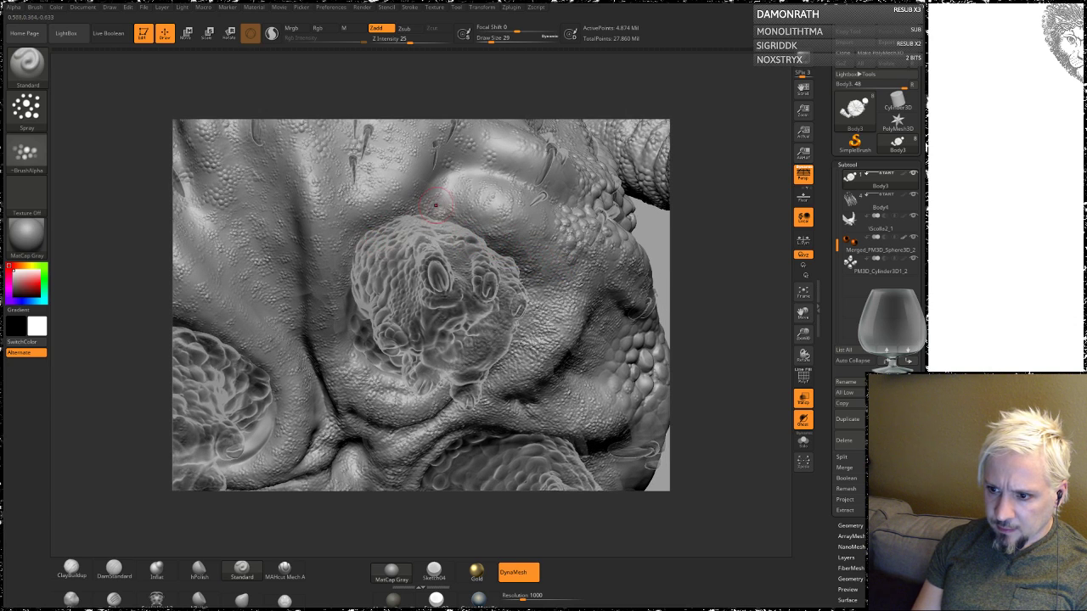
{"action": "left_click_drag", "start_coordinate": [717, 269], "coordinate": [376, 266]}
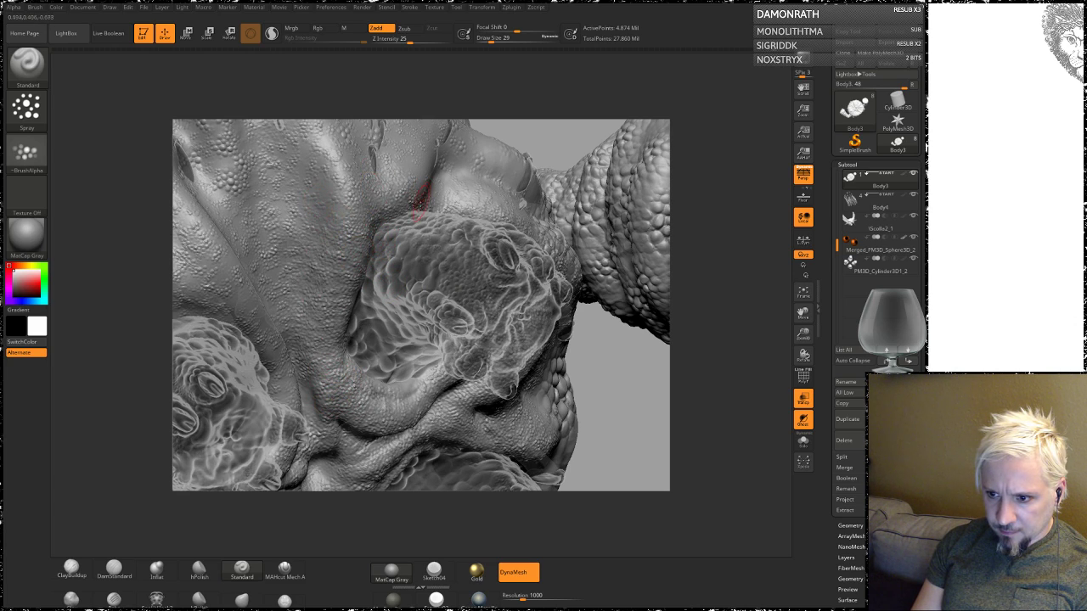
{"action": "left_click_drag", "start_coordinate": [602, 219], "coordinate": [424, 235]}
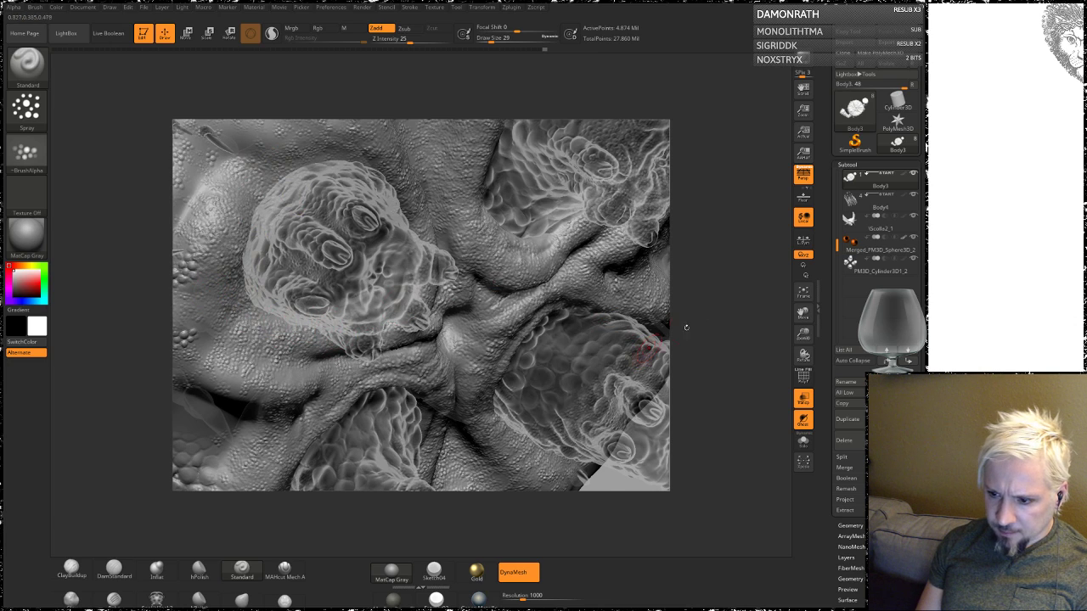
{"action": "mouse_move", "coordinate": [650, 356]}
{"action": "right_mouse_down"}
{"action": "mouse_move", "coordinate": [583, 340]}
{"action": "mouse_move", "coordinate": [553, 310]}
{"action": "right_mouse_up"}
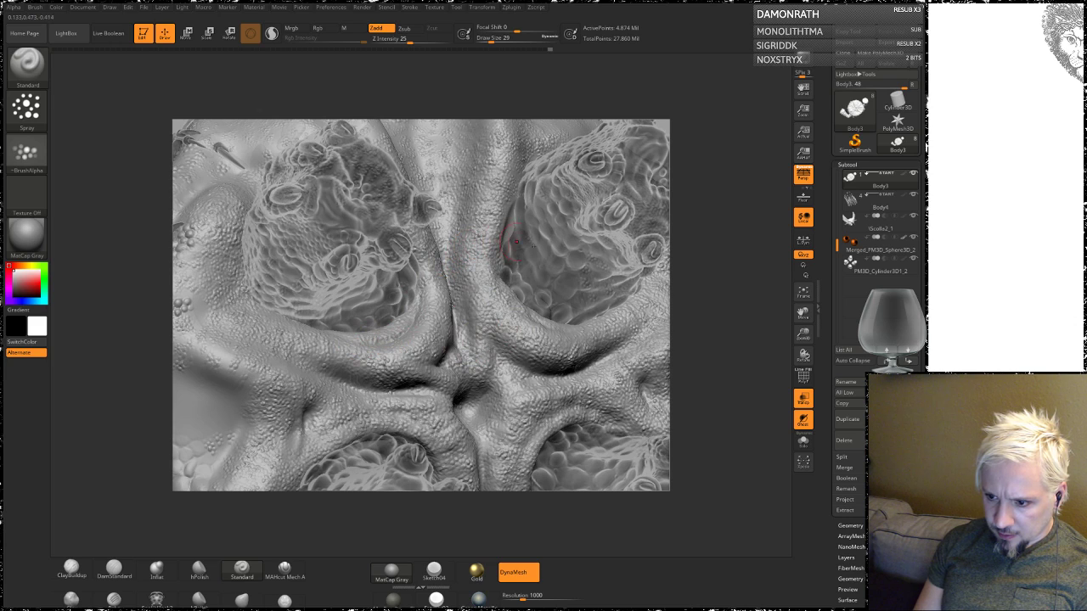
{"action": "right_click_drag", "start_coordinate": [694, 323], "coordinate": [439, 296]}
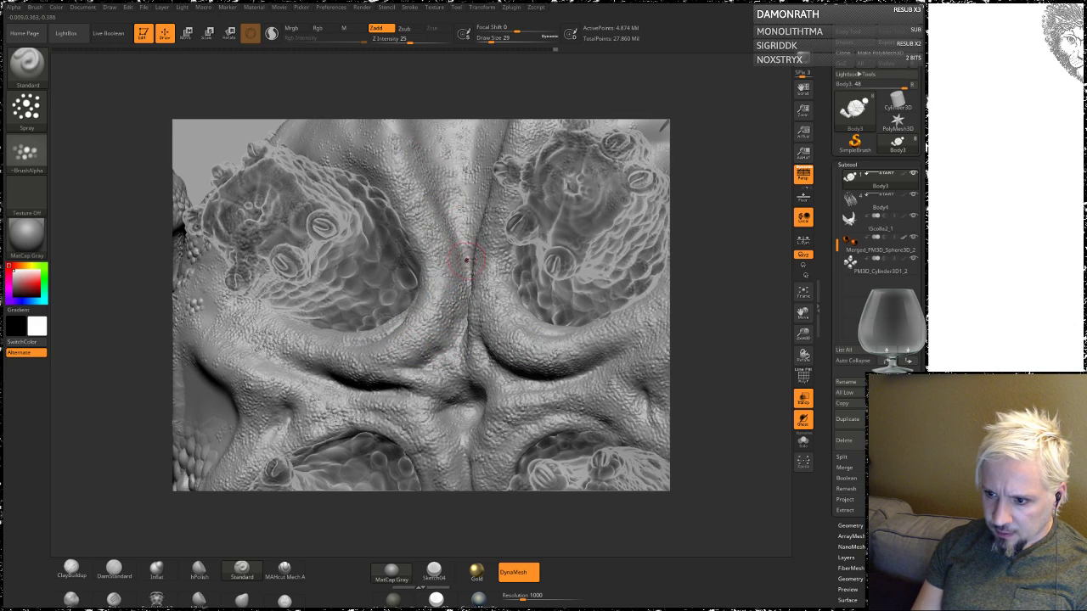
{"action": "left_click_drag", "start_coordinate": [736, 282], "coordinate": [354, 195]}
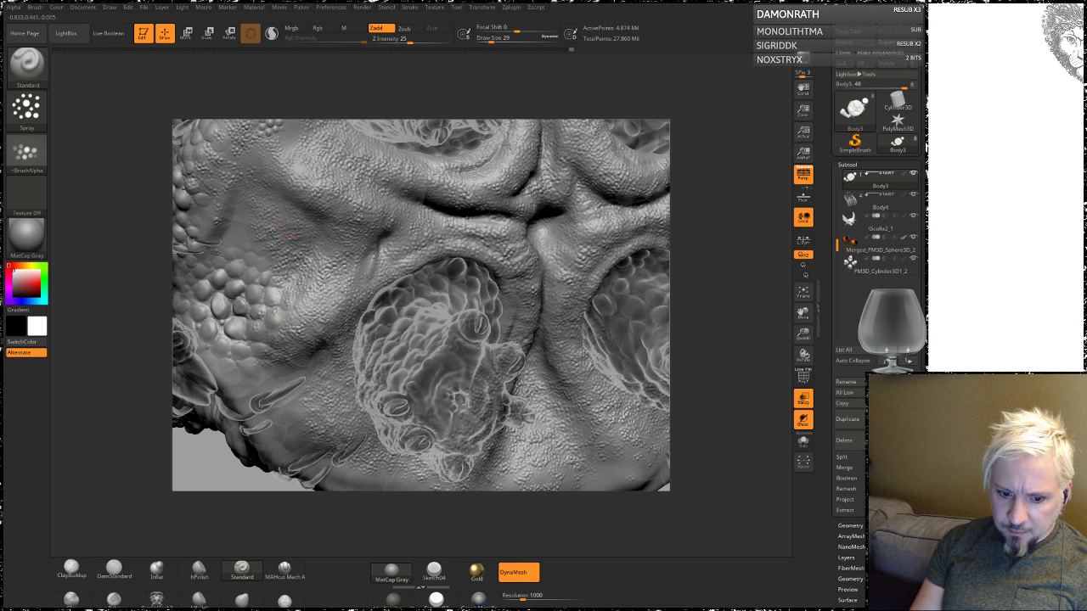
{"action": "mouse_move", "coordinate": [734, 280]}
{"action": "left_mouse_down"}
{"action": "mouse_move", "coordinate": [705, 290]}
{"action": "mouse_move", "coordinate": [337, 220]}
{"action": "left_mouse_up"}
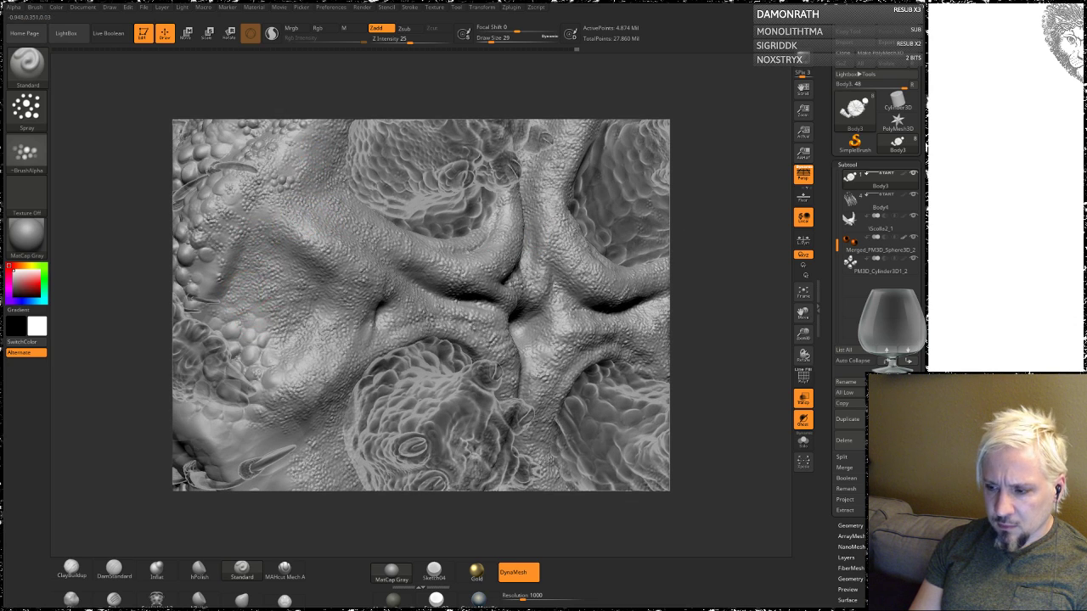
{"action": "left_click_drag", "start_coordinate": [692, 352], "coordinate": [628, 272], "text": "alt"}
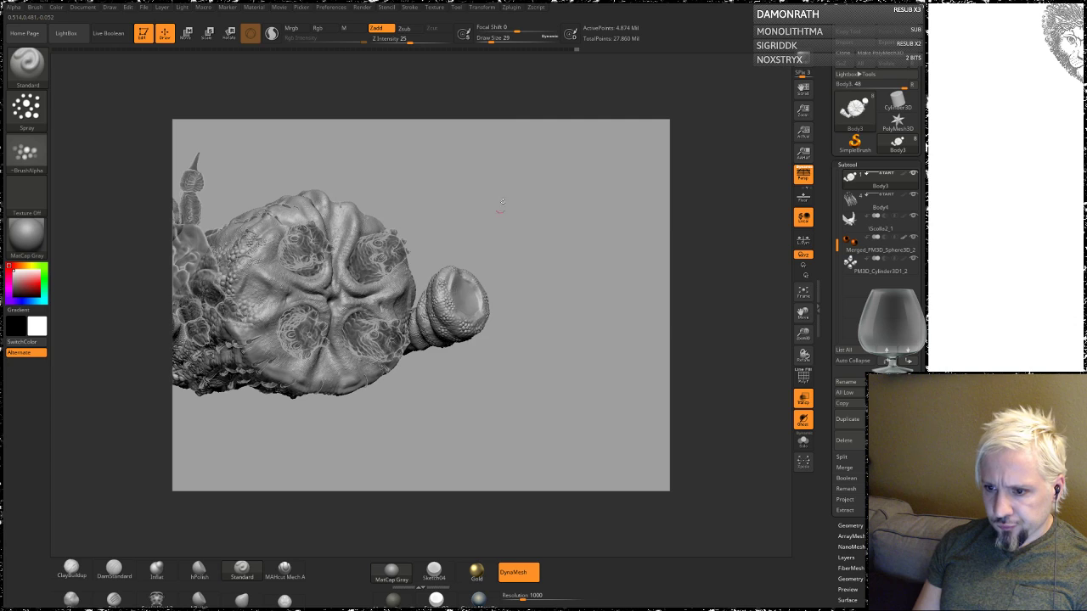
{"action": "left_click_drag", "start_coordinate": [498, 206], "coordinate": [510, 302]}
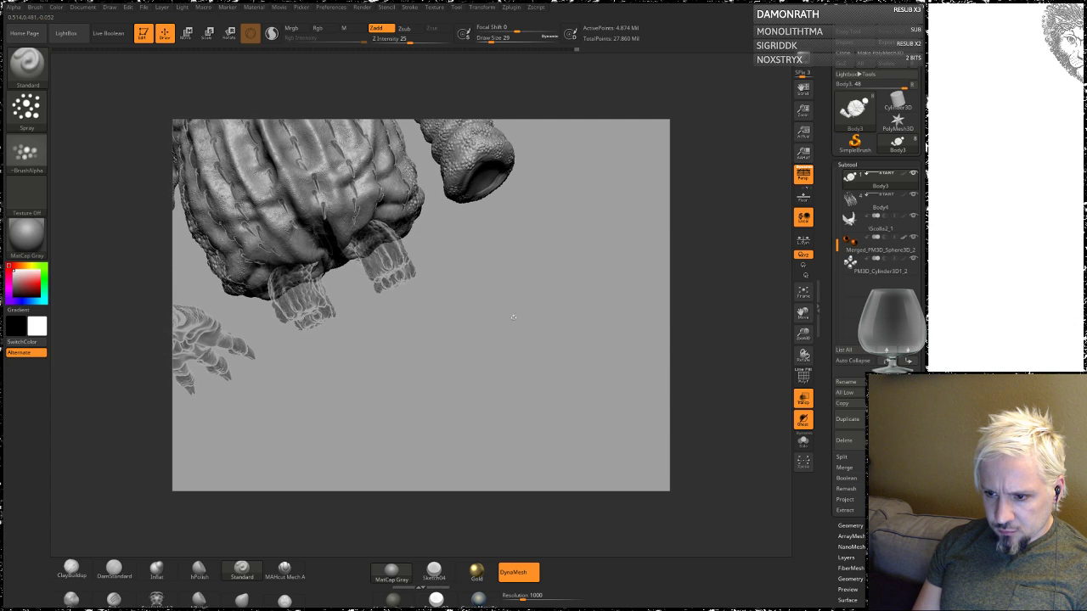
{"action": "mouse_move", "coordinate": [511, 301]}
{"action": "left_mouse_down", "text": "alt"}
{"action": "mouse_move", "coordinate": [544, 330]}
{"action": "mouse_move", "coordinate": [436, 359]}
{"action": "mouse_move", "coordinate": [381, 324]}
{"action": "left_mouse_up", "text": "alt"}
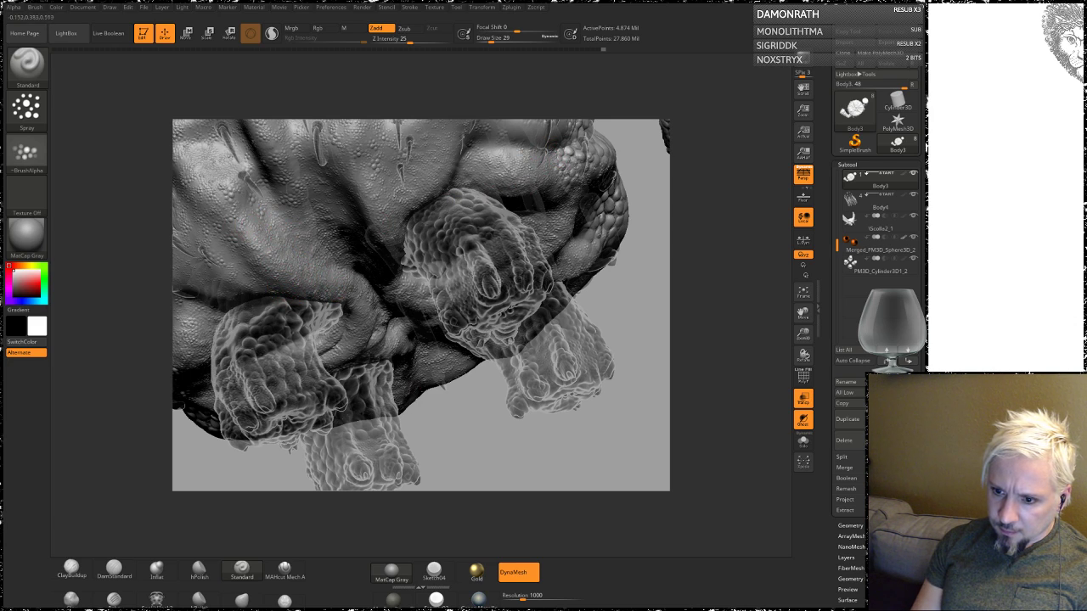
{"action": "mouse_move", "coordinate": [462, 453]}
{"action": "left_mouse_down"}
{"action": "mouse_move", "coordinate": [552, 363]}
{"action": "mouse_move", "coordinate": [359, 189]}
{"action": "left_mouse_up"}
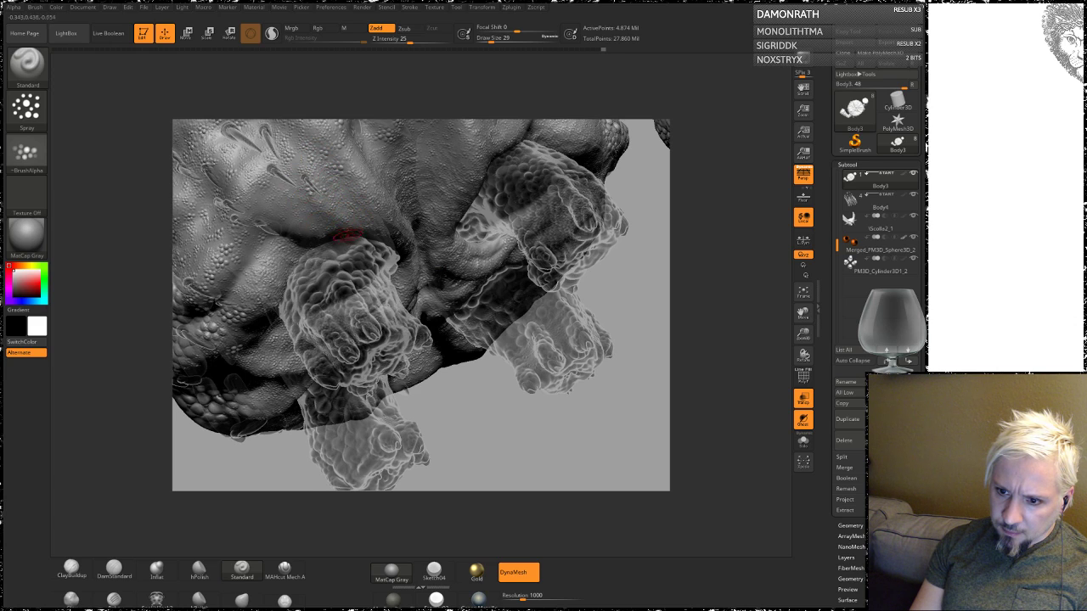
{"action": "mouse_move", "coordinate": [510, 424]}
{"action": "left_mouse_down"}
{"action": "mouse_move", "coordinate": [498, 393]}
{"action": "mouse_move", "coordinate": [309, 202]}
{"action": "left_mouse_up"}
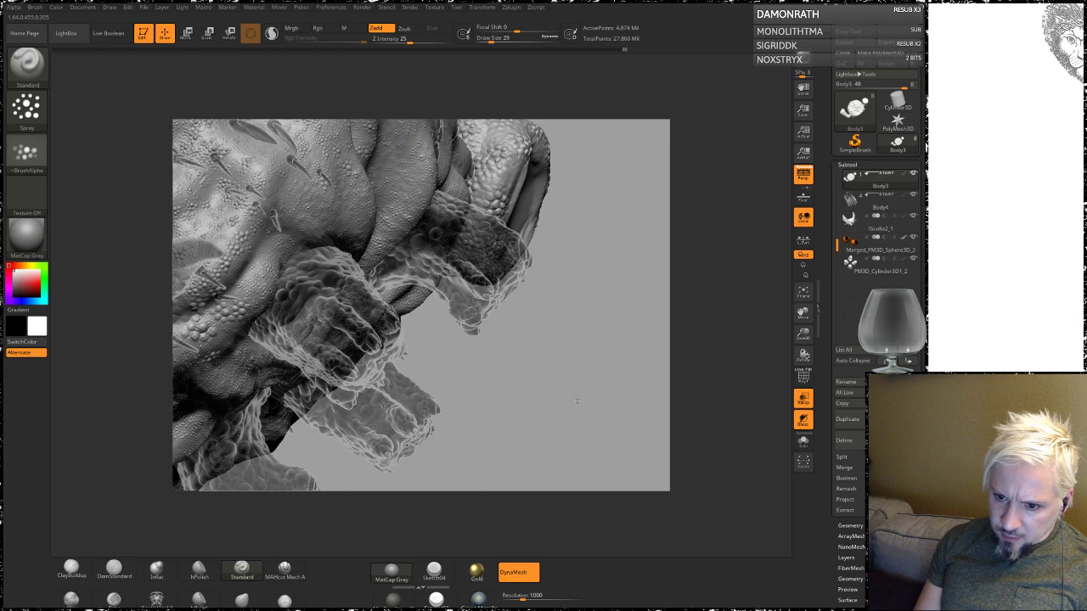
{"action": "left_click_drag", "start_coordinate": [393, 149], "coordinate": [346, 241]}
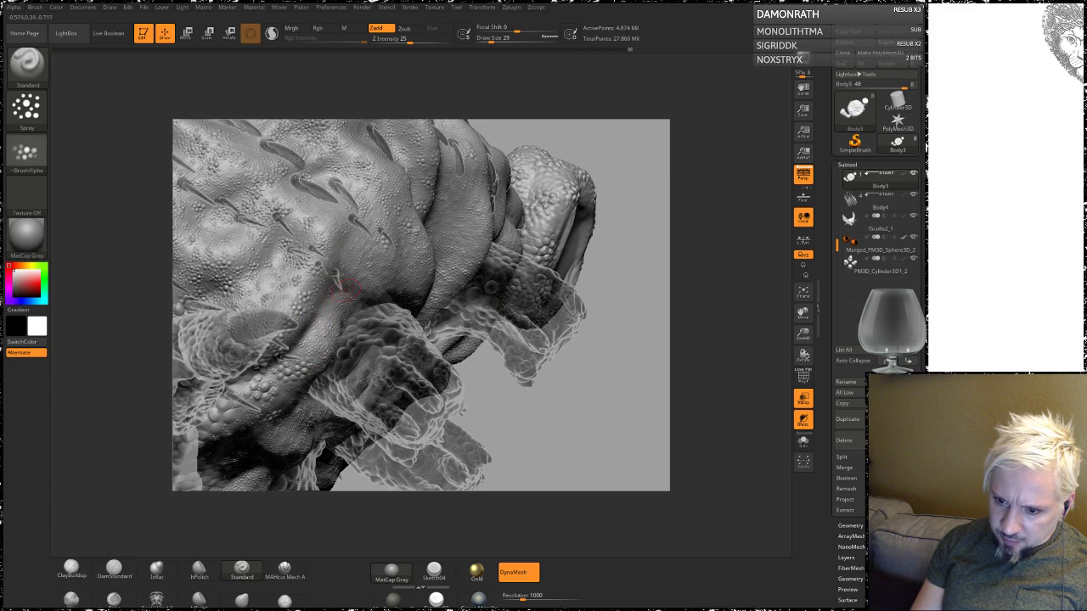
{"action": "mouse_move", "coordinate": [596, 194]}
{"action": "left_mouse_down"}
{"action": "mouse_move", "coordinate": [577, 226]}
{"action": "mouse_move", "coordinate": [356, 348]}
{"action": "left_mouse_up"}
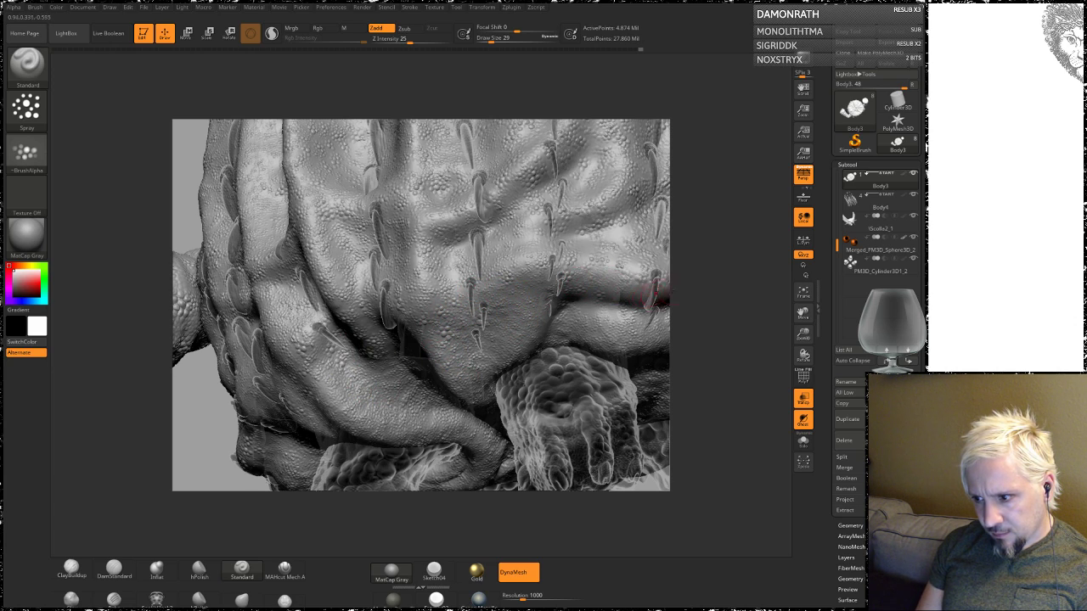
{"action": "left_click_drag", "start_coordinate": [652, 289], "coordinate": [435, 238]}
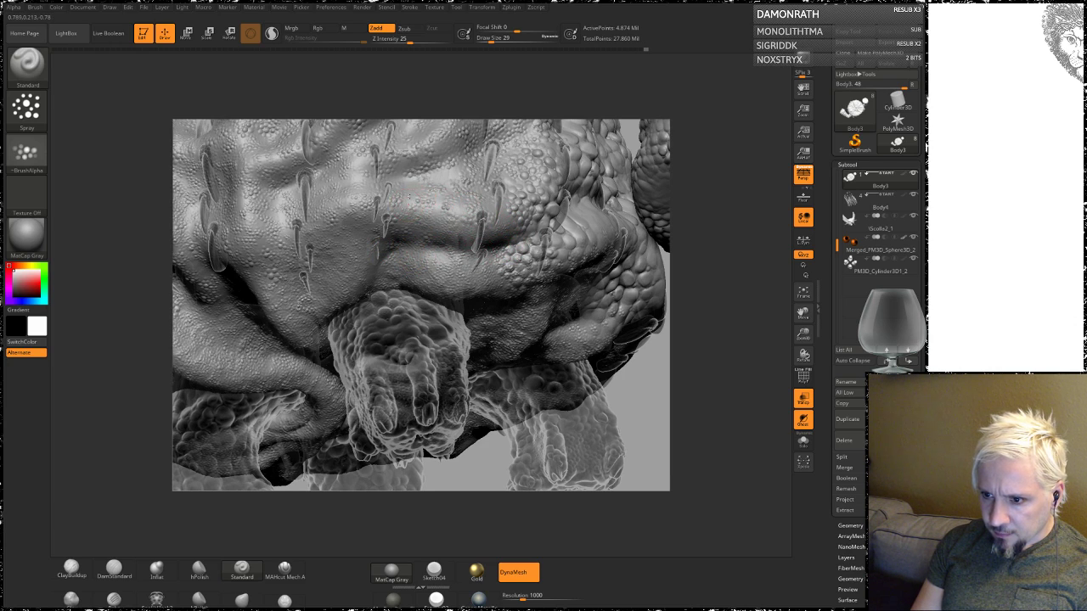
{"action": "left_click_drag", "start_coordinate": [697, 195], "coordinate": [480, 210]}
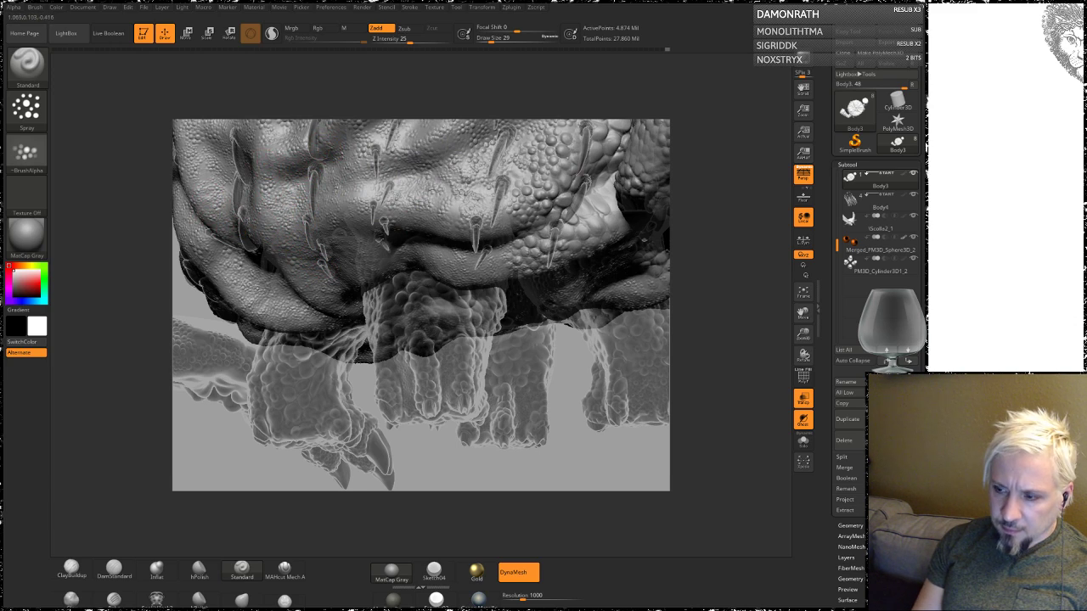
{"action": "right_click_drag", "start_coordinate": [324, 148], "coordinate": [351, 265]}
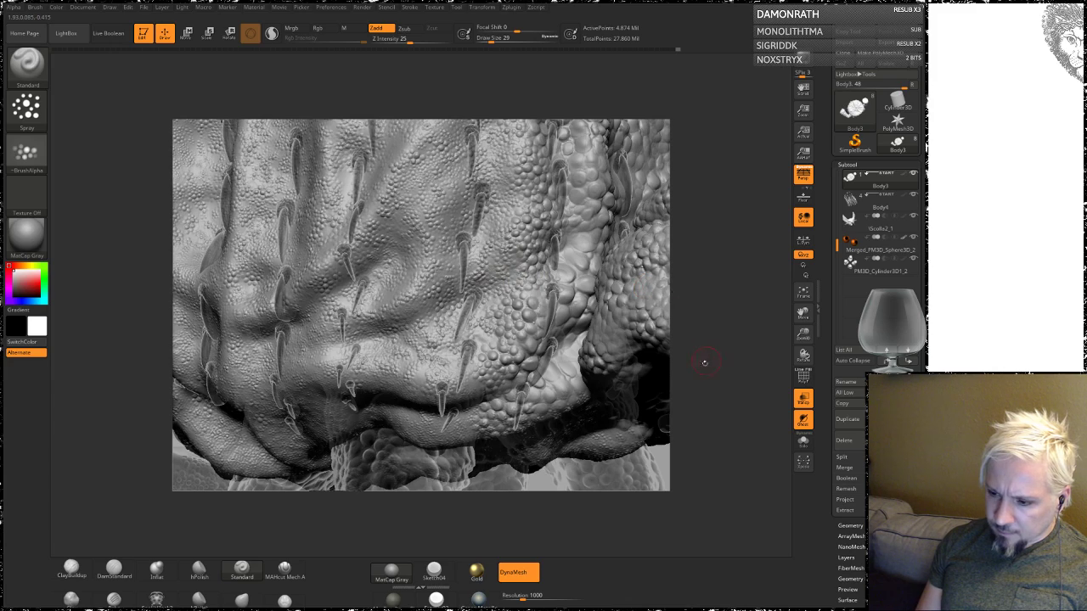
Step: Orbit around the spiky upper foot and flank to inspect the ribbed detail
{"action": "mouse_move", "coordinate": [703, 455]}
{"action": "left_mouse_down"}
{"action": "mouse_move", "coordinate": [692, 283]}
{"action": "mouse_move", "coordinate": [723, 311]}
{"action": "mouse_move", "coordinate": [526, 231]}
{"action": "left_mouse_up"}
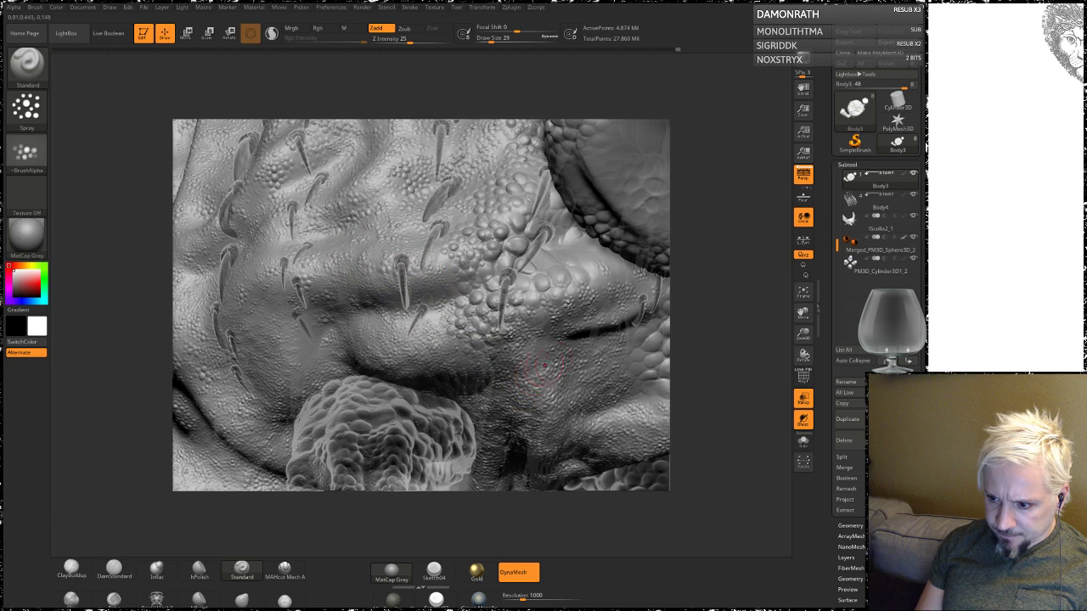
{"action": "right_click_drag", "start_coordinate": [613, 289], "coordinate": [623, 305]}
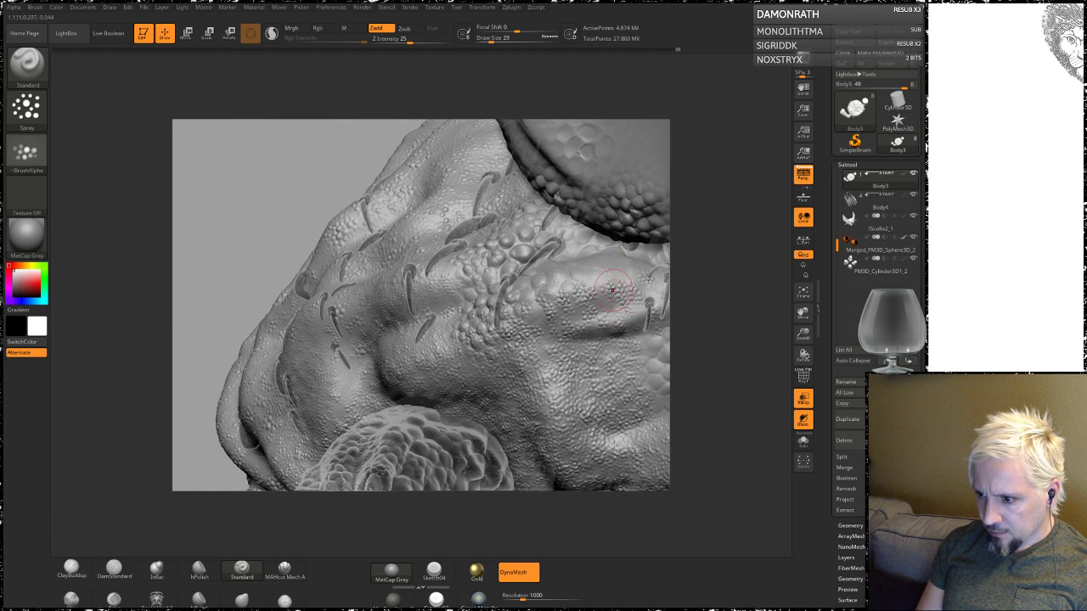
{"action": "right_click_drag", "start_coordinate": [720, 329], "coordinate": [523, 278]}
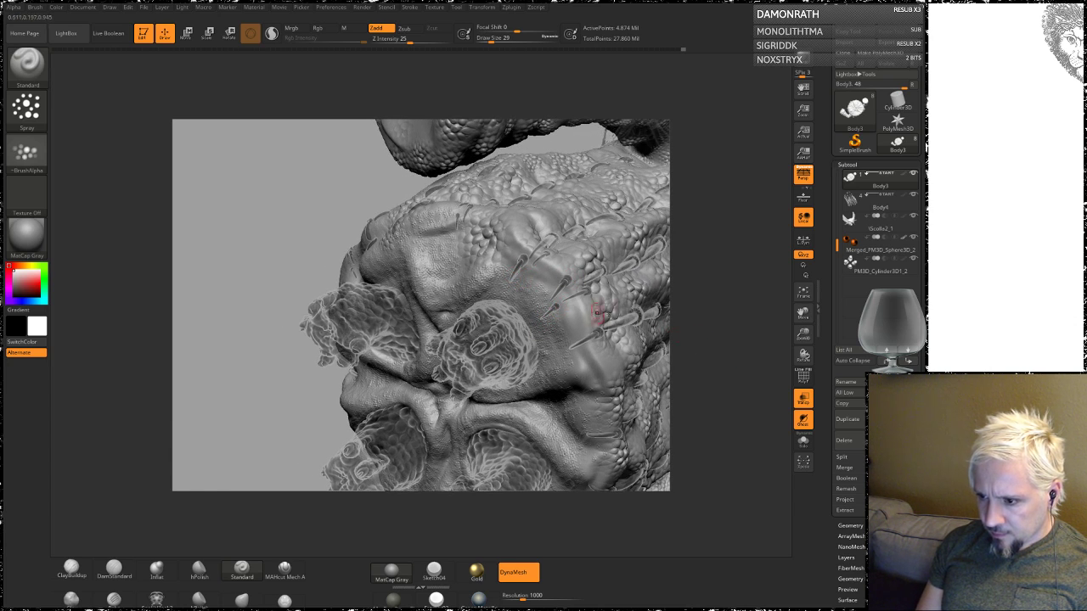
{"action": "mouse_move", "coordinate": [708, 360]}
{"action": "right_mouse_down"}
{"action": "mouse_move", "coordinate": [749, 261]}
{"action": "mouse_move", "coordinate": [613, 311]}
{"action": "right_mouse_up"}
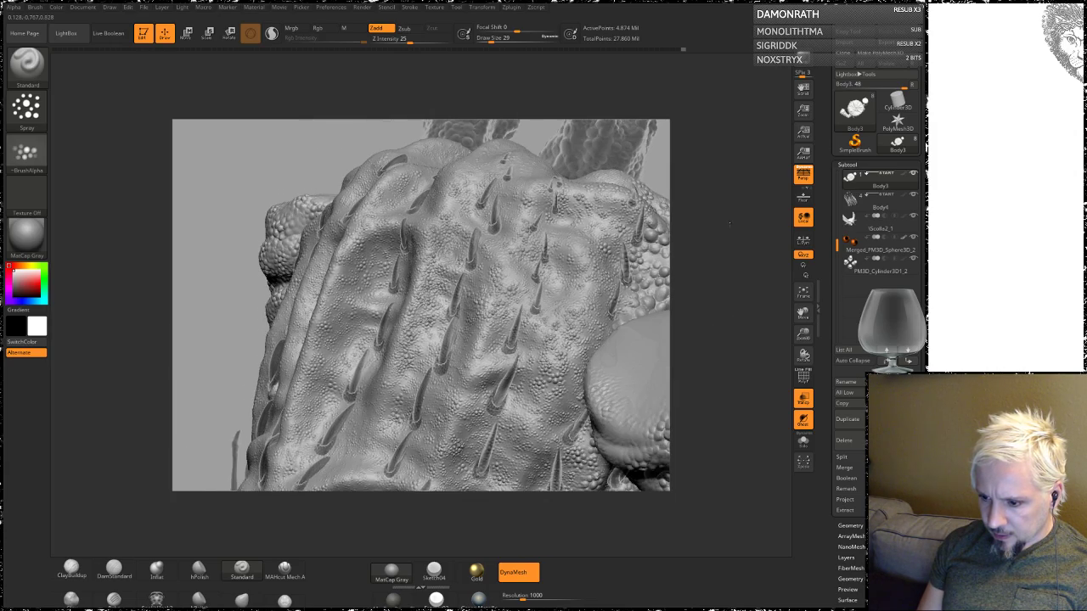
{"action": "right_click_drag", "start_coordinate": [720, 235], "coordinate": [607, 316]}
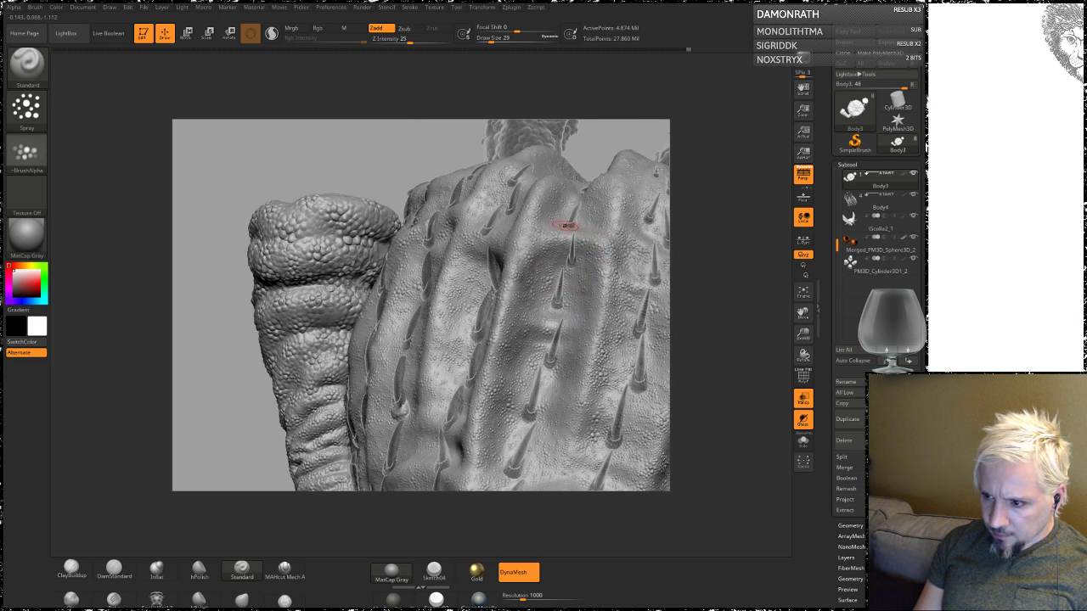
{"action": "right_click_drag", "start_coordinate": [606, 229], "coordinate": [562, 229]}
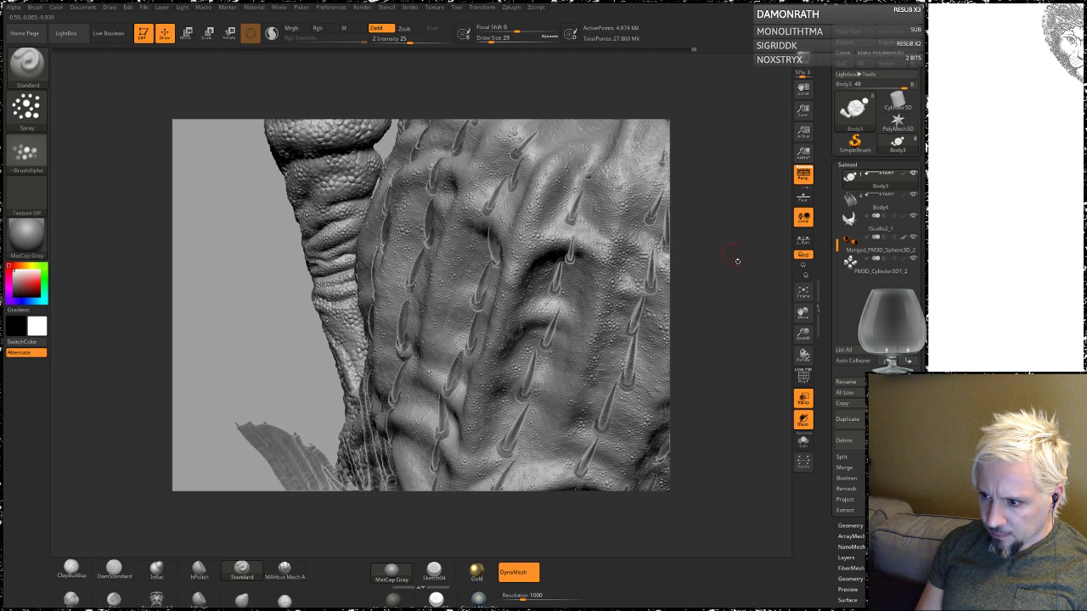
{"action": "right_click_drag", "start_coordinate": [737, 260], "coordinate": [463, 335]}
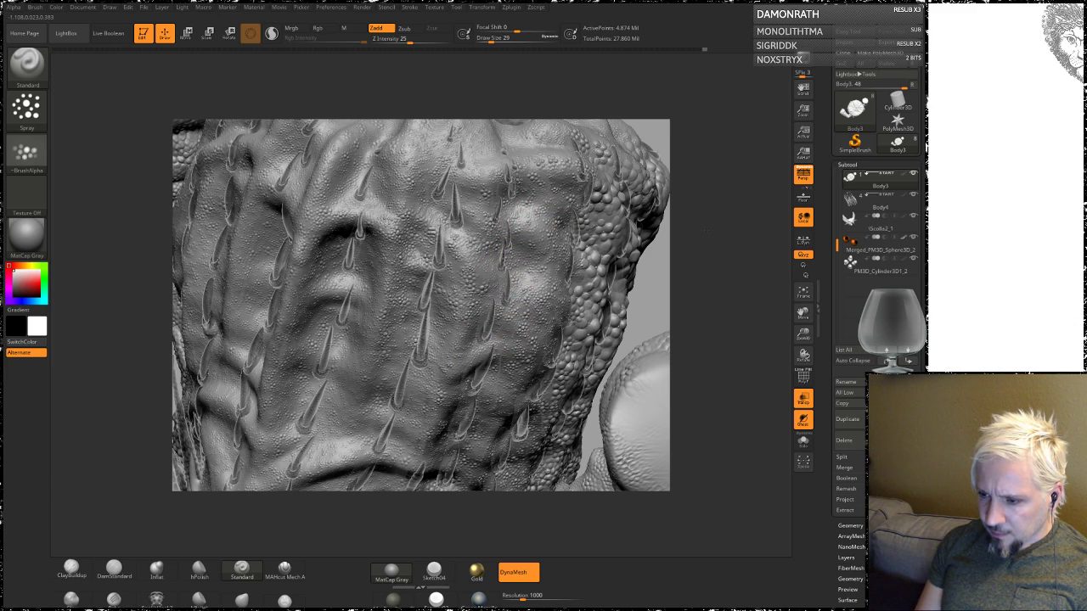
{"action": "mouse_move", "coordinate": [562, 220]}
{"action": "right_mouse_down"}
{"action": "mouse_move", "coordinate": [601, 155]}
{"action": "mouse_move", "coordinate": [570, 257]}
{"action": "right_mouse_up"}
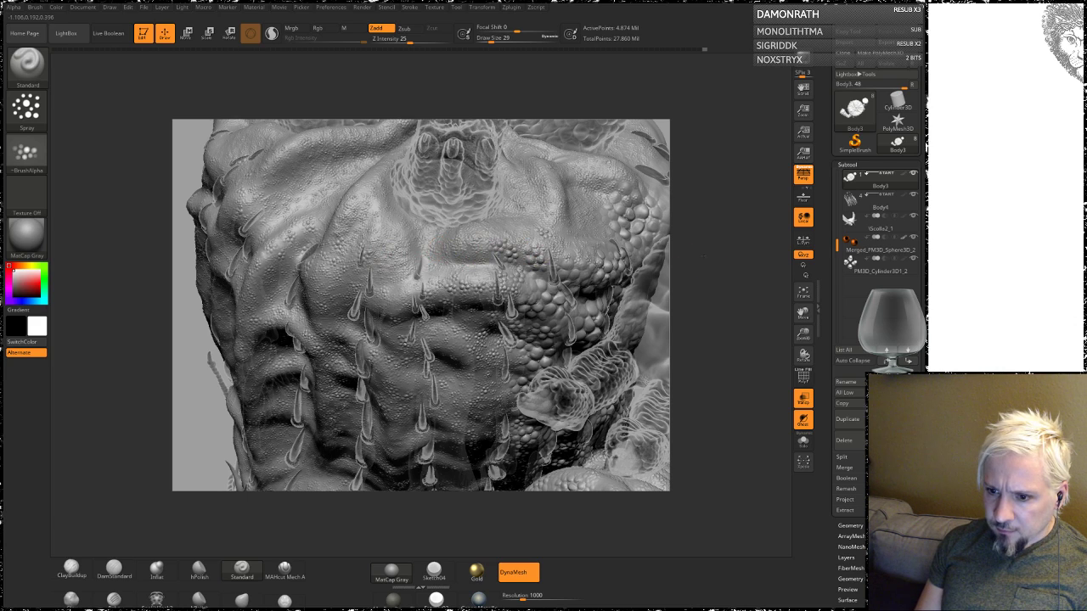
Step: View the shoulder and torso from several angles, then bring up the quick palette
{"action": "right_click_drag", "start_coordinate": [365, 255], "coordinate": [283, 217]}
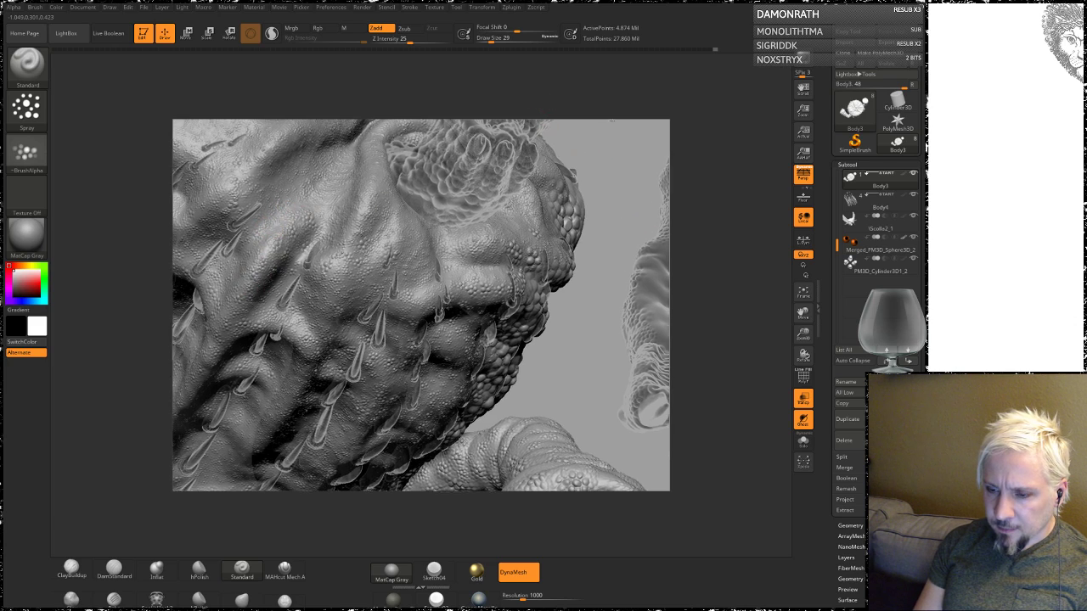
{"action": "mouse_move", "coordinate": [263, 223]}
{"action": "right_mouse_down"}
{"action": "mouse_move", "coordinate": [305, 238]}
{"action": "mouse_move", "coordinate": [351, 230]}
{"action": "right_mouse_up"}
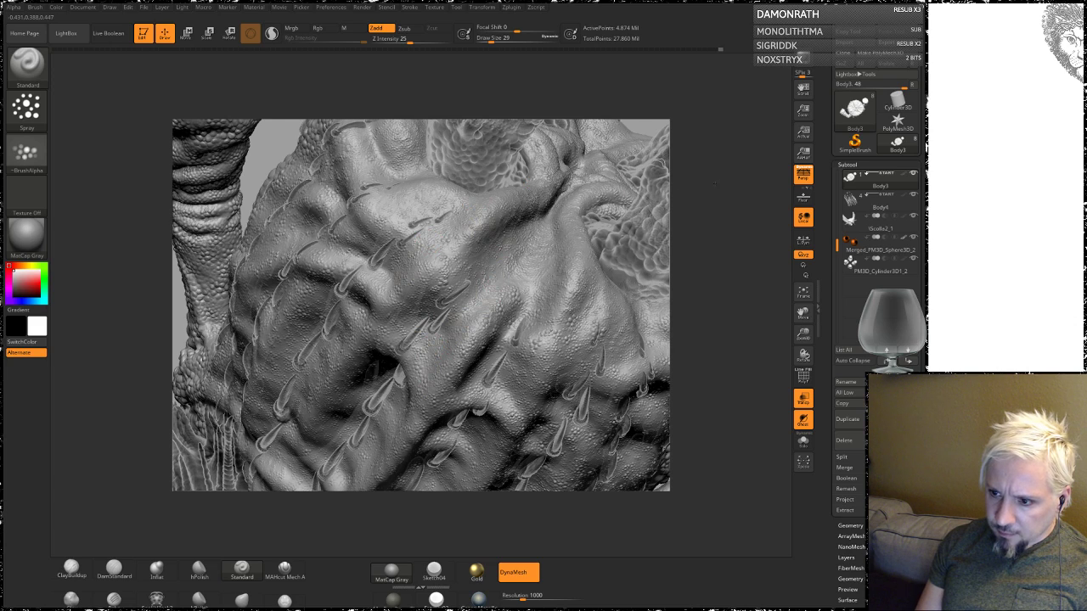
{"action": "right_click_drag", "start_coordinate": [524, 181], "coordinate": [363, 240]}
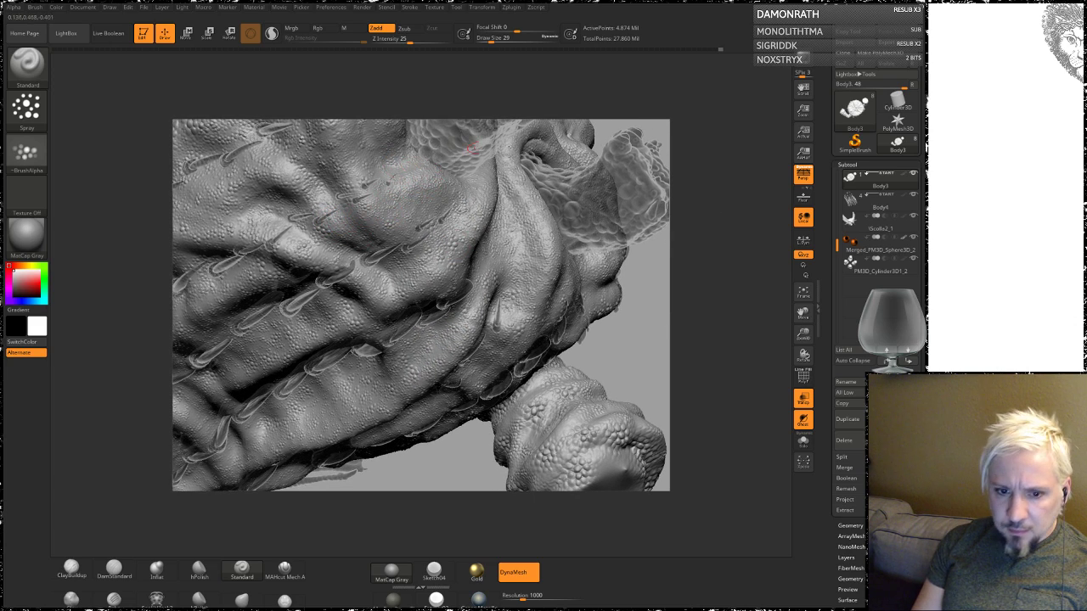
{"action": "mouse_move", "coordinate": [692, 187]}
{"action": "left_mouse_down"}
{"action": "mouse_move", "coordinate": [705, 227]}
{"action": "mouse_move", "coordinate": [344, 204]}
{"action": "left_mouse_up"}
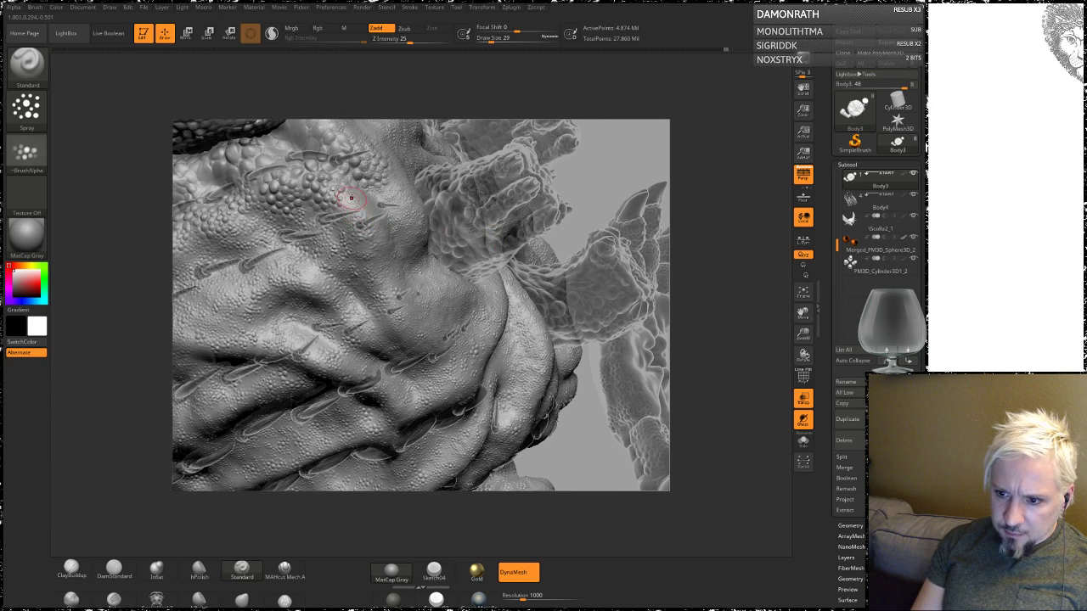
{"action": "key", "text": "space"}
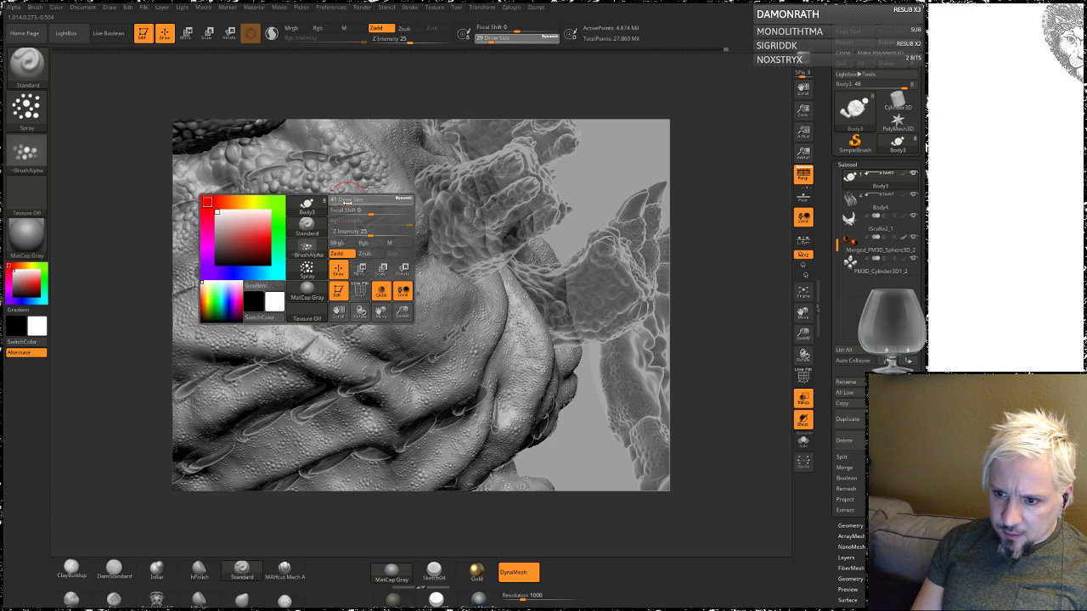
Step: Raise Draw Size to 77 and switch the brush stroke to DragRect
{"action": "left_click_drag", "start_coordinate": [349, 202], "coordinate": [382, 193]}
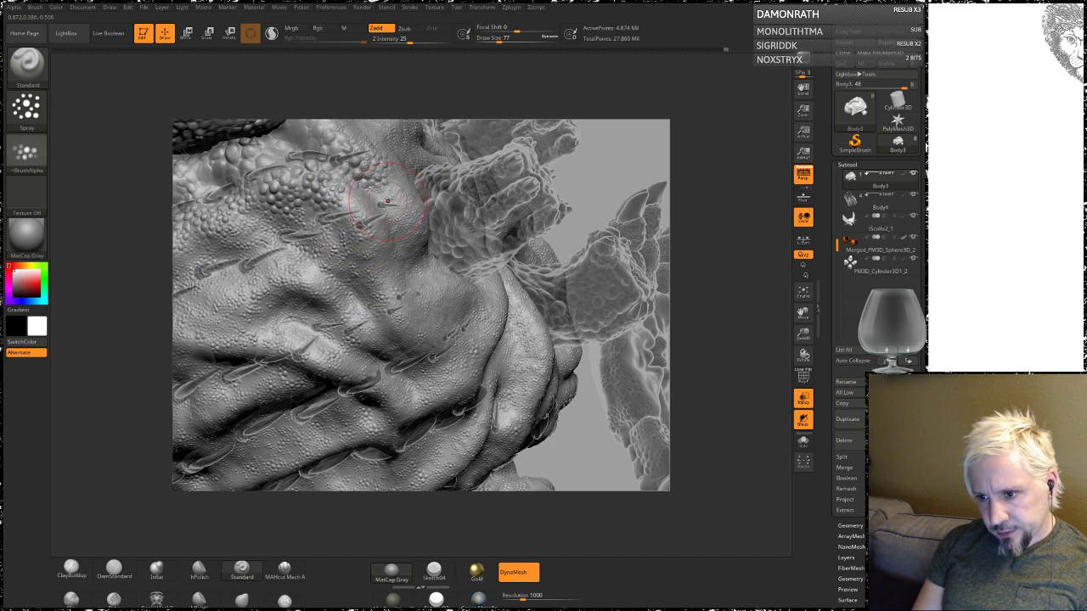
{"action": "left_click", "coordinate": [39, 127]}
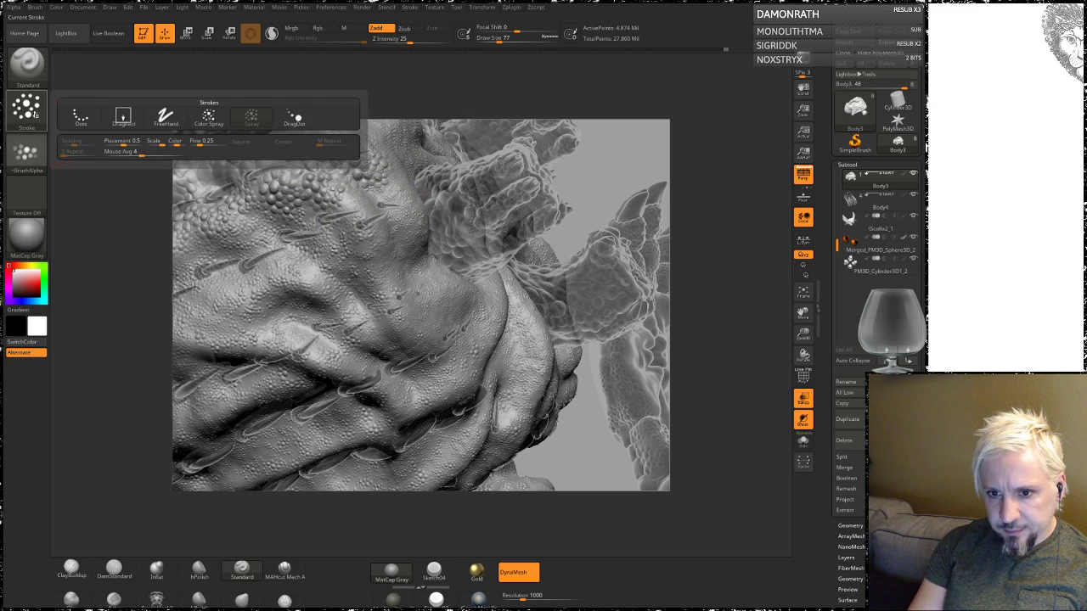
{"action": "left_click", "coordinate": [123, 118]}
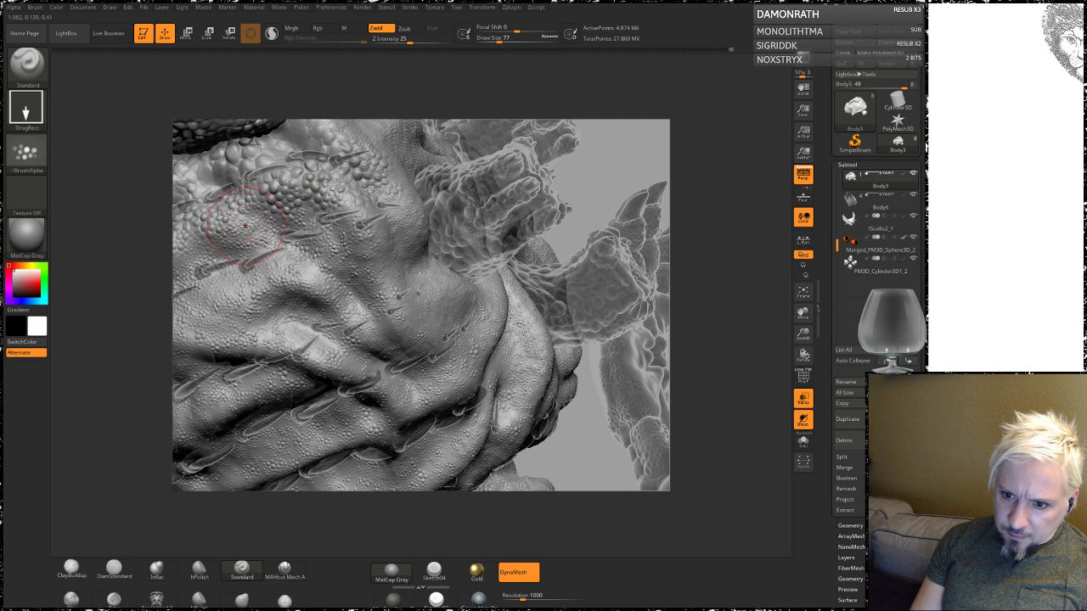
Step: Orbit to inspect the claws and hand, then the head from a near-frontal view
{"action": "mouse_move", "coordinate": [245, 225]}
{"action": "right_mouse_down"}
{"action": "mouse_move", "coordinate": [524, 222]}
{"action": "mouse_move", "coordinate": [271, 248]}
{"action": "right_mouse_up"}
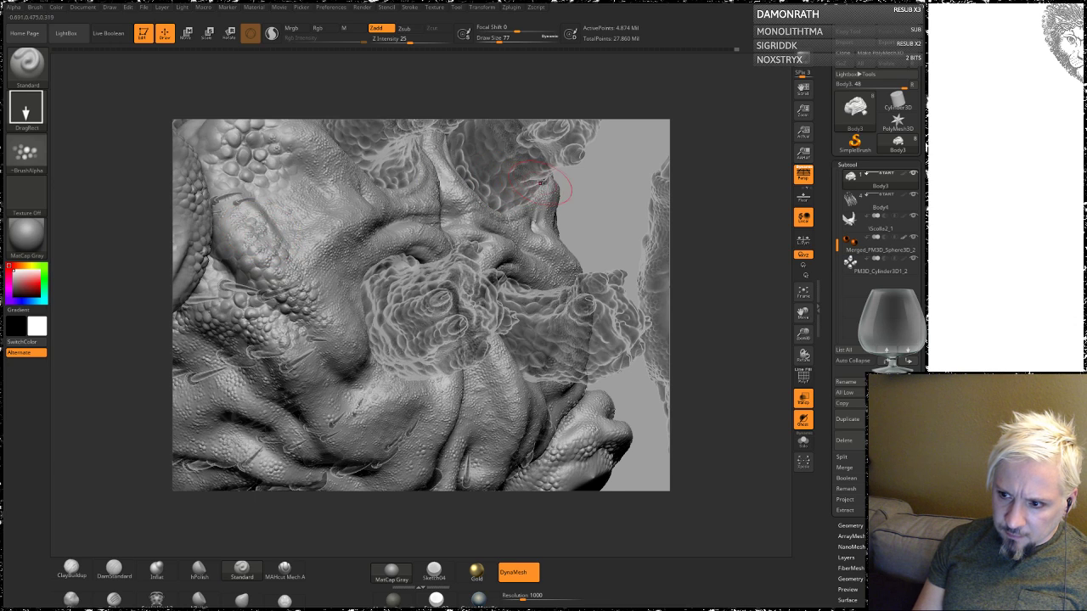
{"action": "left_click_drag", "start_coordinate": [391, 297], "coordinate": [390, 213]}
{"action": "left_click_drag", "start_coordinate": [225, 204], "coordinate": [226, 214]}
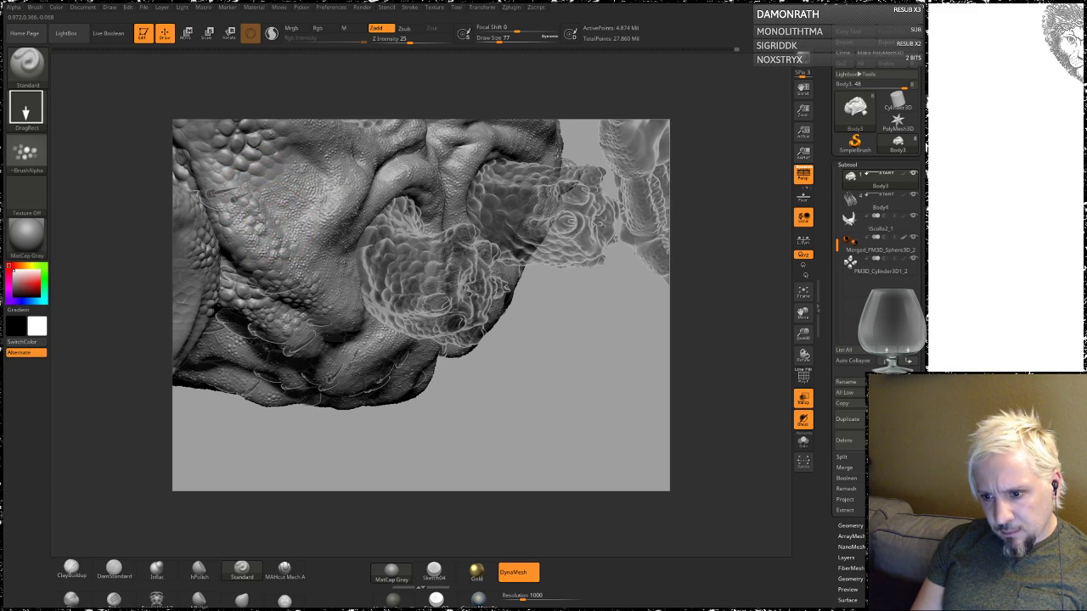
{"action": "mouse_move", "coordinate": [512, 392]}
{"action": "left_mouse_down"}
{"action": "mouse_move", "coordinate": [416, 367]}
{"action": "mouse_move", "coordinate": [517, 376]}
{"action": "left_mouse_up"}
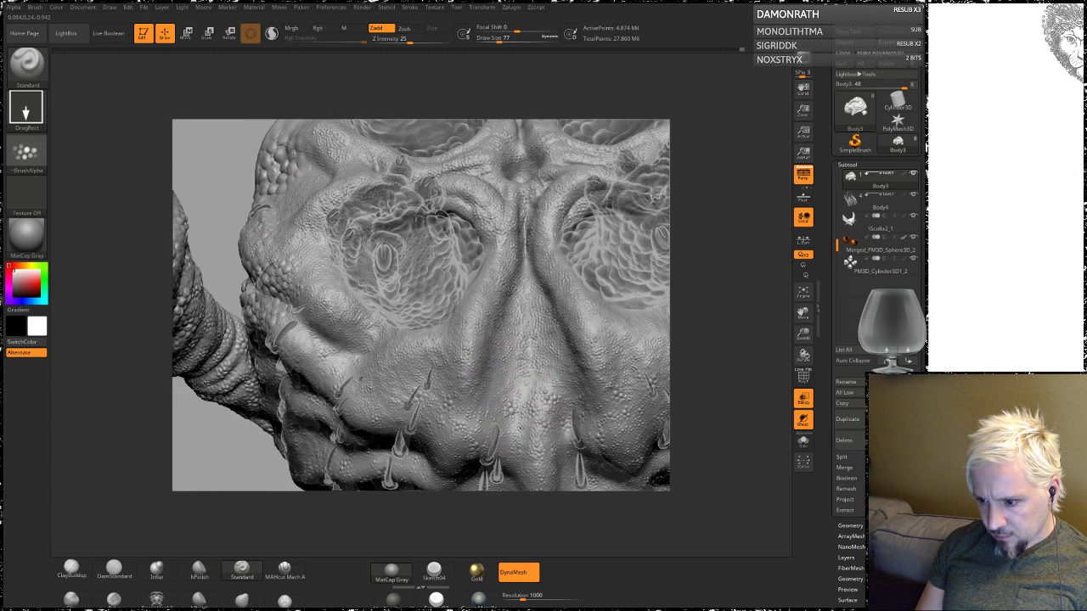
{"action": "left_click_drag", "start_coordinate": [211, 461], "coordinate": [263, 350]}
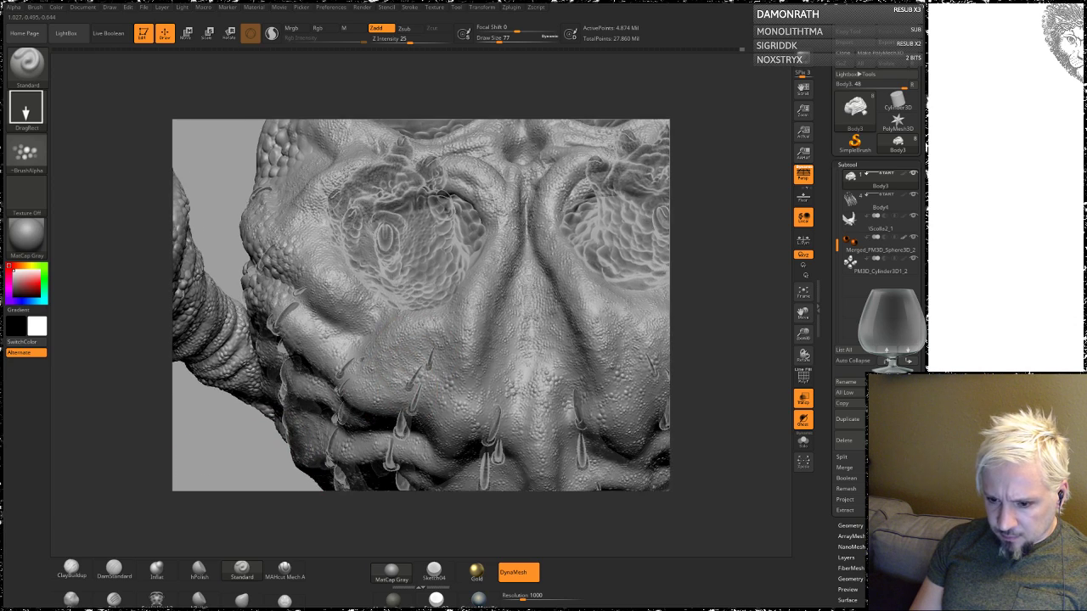
Step: Lower Draw Size from the quick palette, inspect the head and scaly limb, then switch to the playlist
{"action": "key", "text": "space"}
{"action": "left_click_drag", "start_coordinate": [472, 316], "coordinate": [450, 317]}
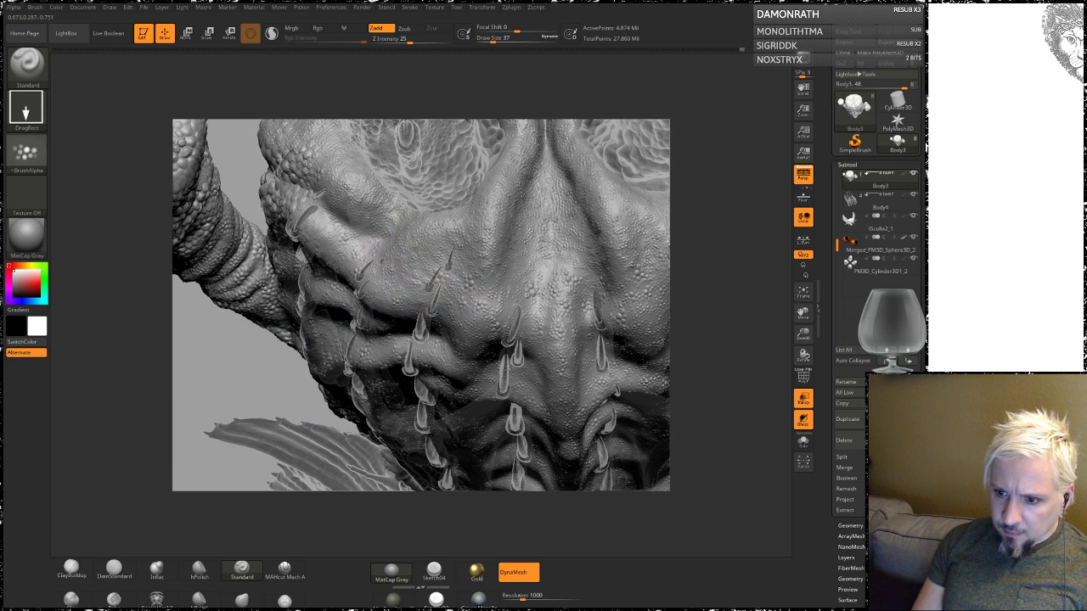
{"action": "left_click_drag", "start_coordinate": [249, 359], "coordinate": [359, 255]}
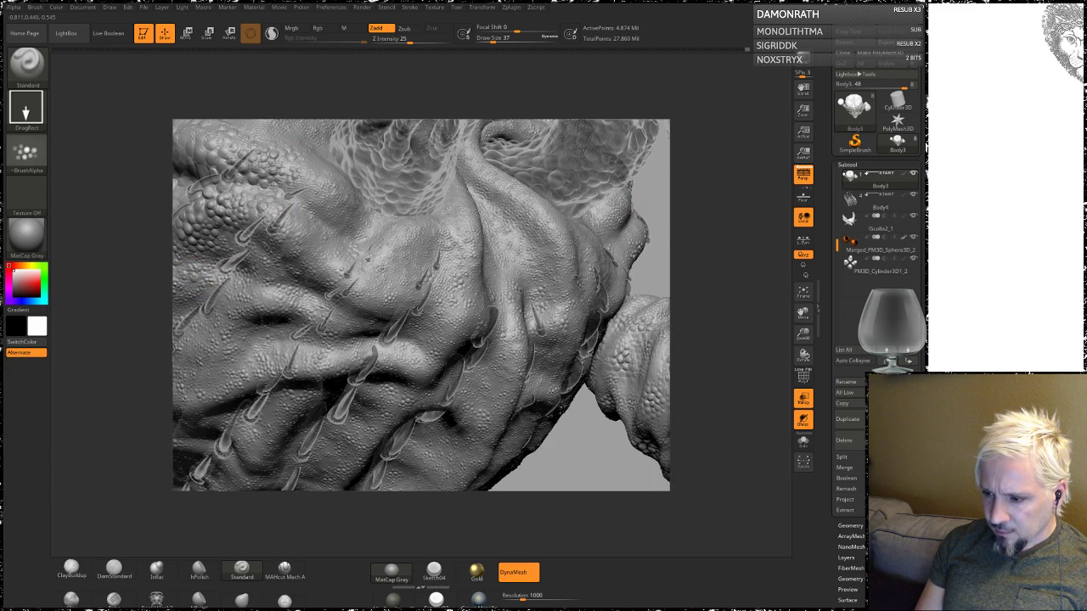
{"action": "mouse_move", "coordinate": [629, 441]}
{"action": "left_mouse_down"}
{"action": "mouse_move", "coordinate": [474, 254]}
{"action": "mouse_move", "coordinate": [425, 294]}
{"action": "left_mouse_up"}
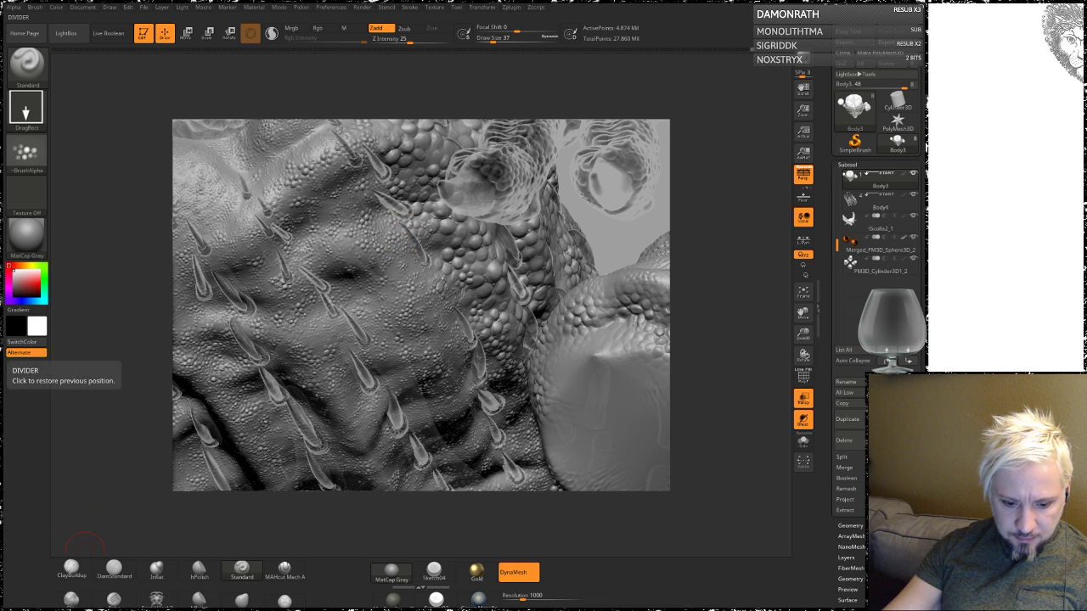
{"action": "key", "text": "alt+Tab"}
Step: Scroll the YouTubeLivestream song list down and back up to The Awakening's tracks
{"action": "scroll", "coordinate": [610, 231], "scroll_direction": "down", "scroll_amount": 2}
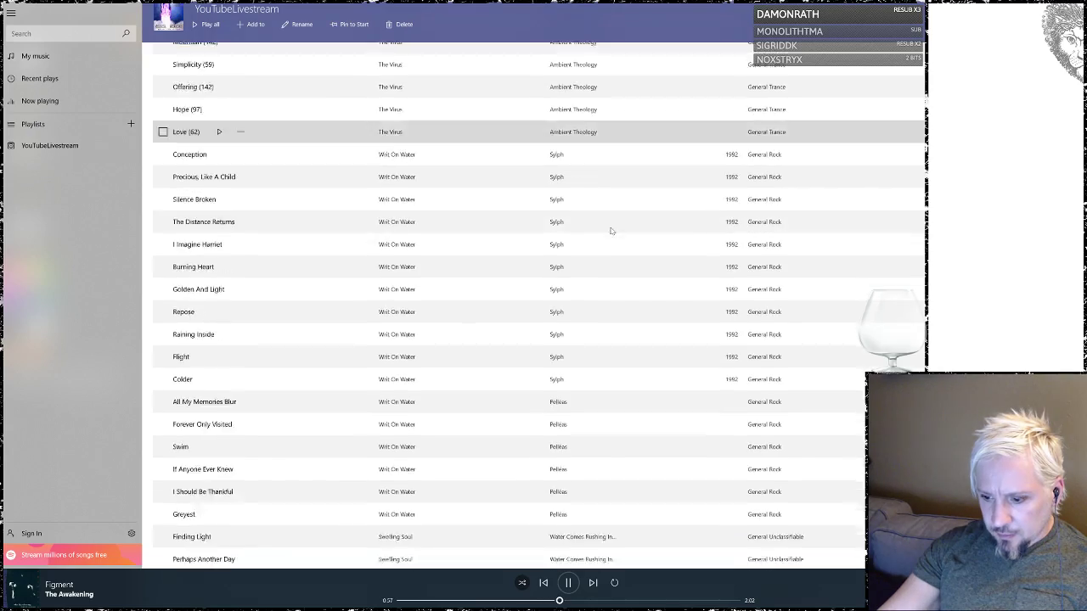
{"action": "scroll", "coordinate": [610, 230], "scroll_direction": "down", "scroll_amount": 3}
{"action": "scroll", "coordinate": [610, 230], "scroll_direction": "down", "scroll_amount": 8}
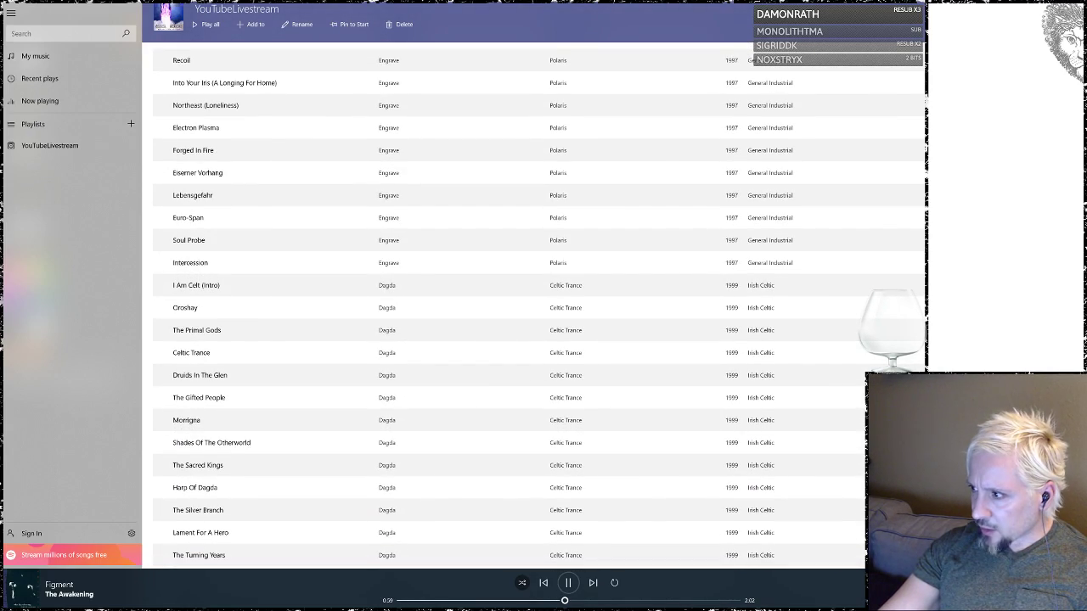
{"action": "scroll", "coordinate": [610, 230], "scroll_direction": "down", "scroll_amount": 5}
{"action": "scroll", "coordinate": [610, 231], "scroll_direction": "down", "scroll_amount": 5}
{"action": "scroll", "coordinate": [611, 230], "scroll_direction": "down", "scroll_amount": 5}
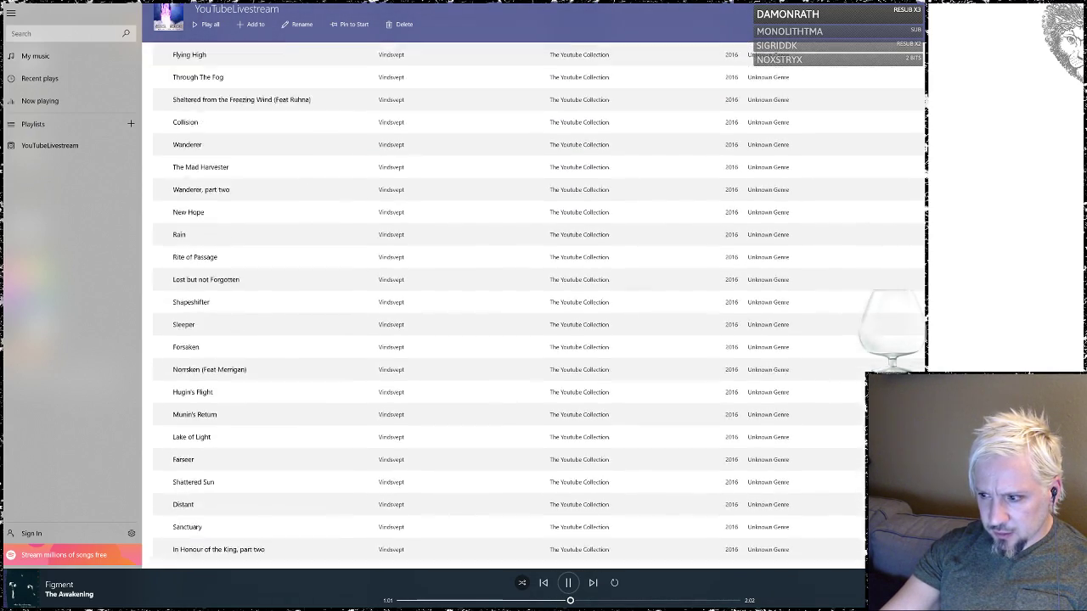
{"action": "scroll", "coordinate": [610, 230], "scroll_direction": "down", "scroll_amount": 3}
{"action": "scroll", "coordinate": [539, 305], "scroll_direction": "down", "scroll_amount": 5}
{"action": "scroll", "coordinate": [538, 306], "scroll_direction": "down", "scroll_amount": 5}
{"action": "scroll", "coordinate": [538, 306], "scroll_direction": "down", "scroll_amount": 5}
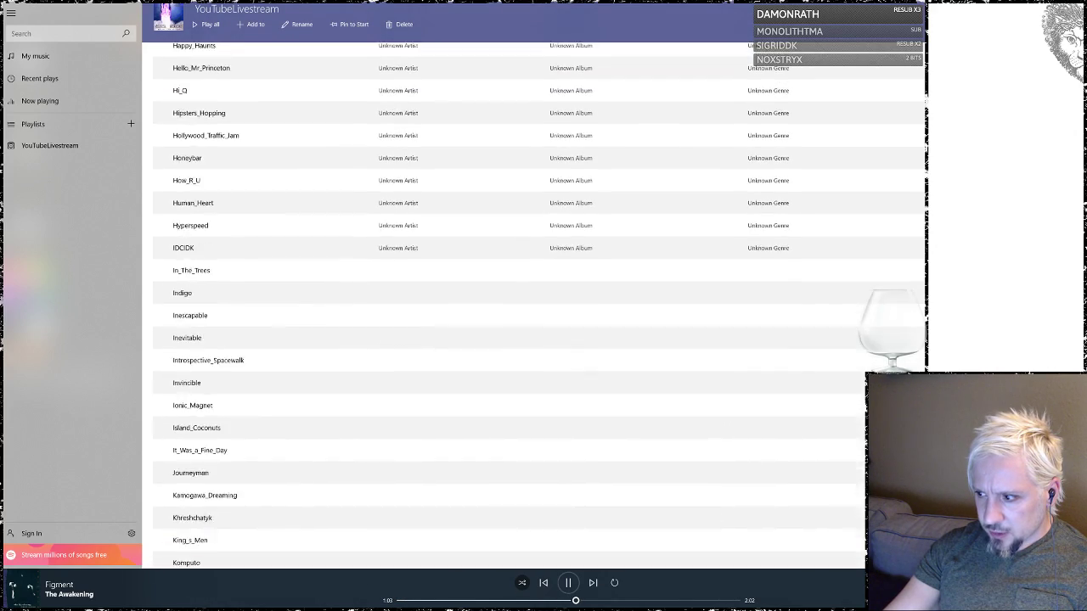
{"action": "scroll", "coordinate": [539, 305], "scroll_direction": "down", "scroll_amount": 5}
{"action": "scroll", "coordinate": [538, 306], "scroll_direction": "down", "scroll_amount": 5}
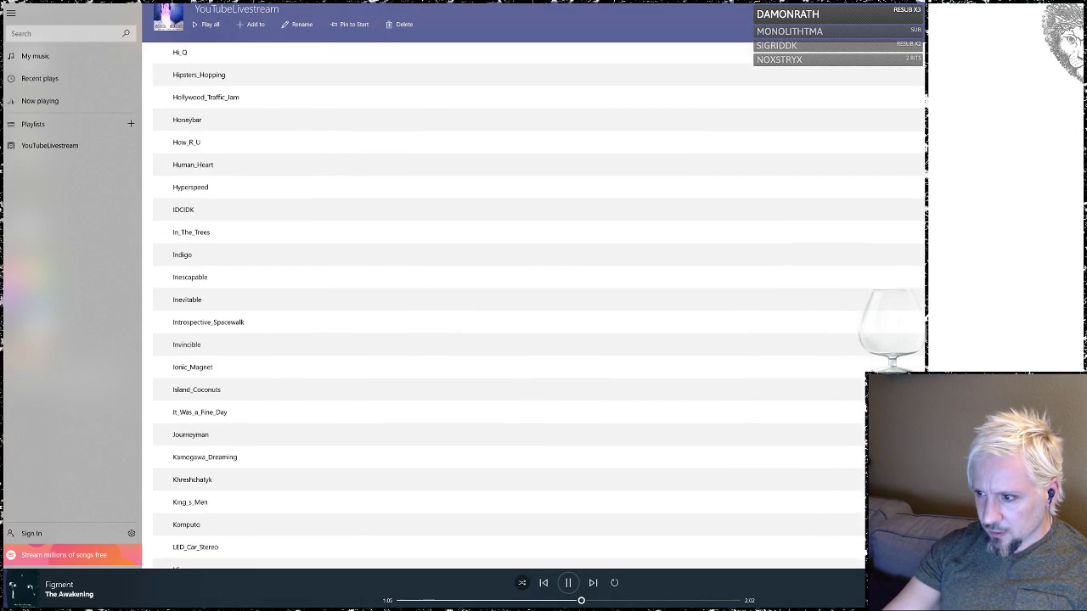
{"action": "scroll", "coordinate": [539, 306], "scroll_direction": "down", "scroll_amount": 5}
{"action": "scroll", "coordinate": [538, 306], "scroll_direction": "up", "scroll_amount": 3}
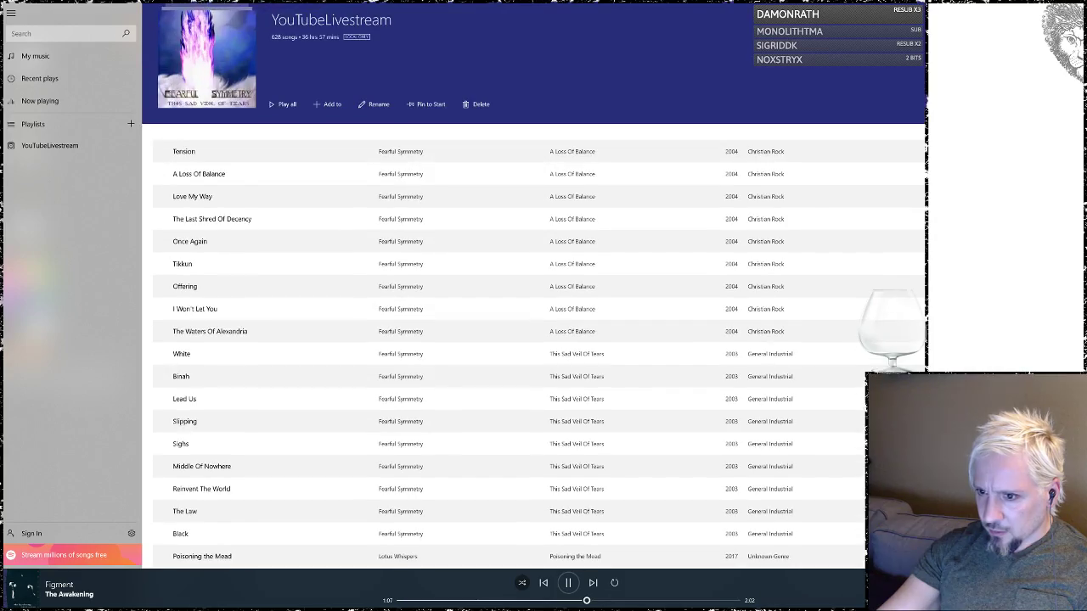
{"action": "scroll", "coordinate": [539, 306], "scroll_direction": "down", "scroll_amount": 4}
{"action": "scroll", "coordinate": [539, 305], "scroll_direction": "down", "scroll_amount": 2}
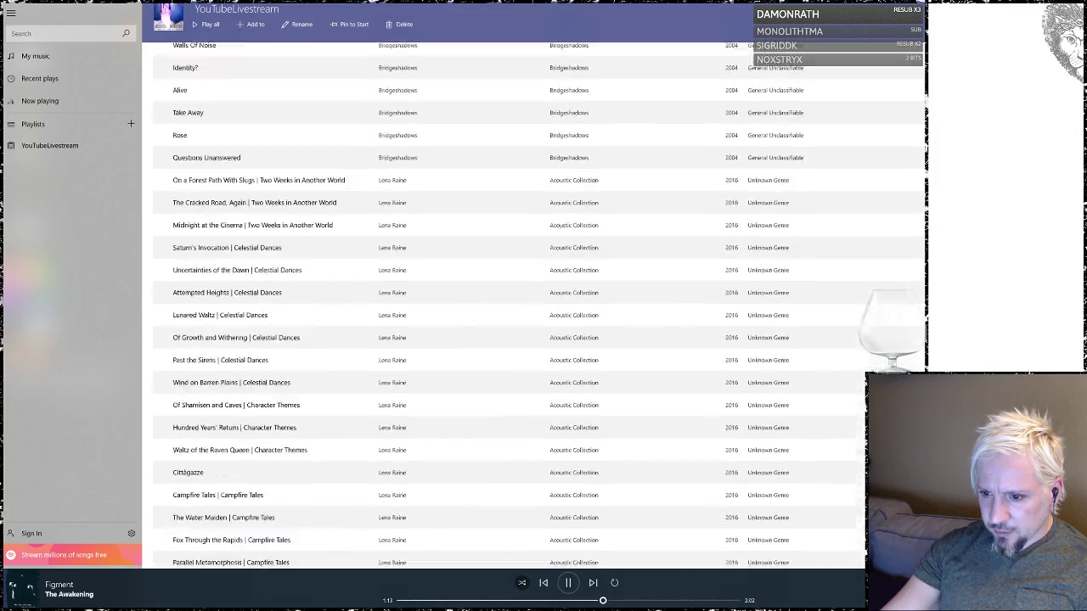
{"action": "scroll", "coordinate": [539, 305], "scroll_direction": "down", "scroll_amount": 3}
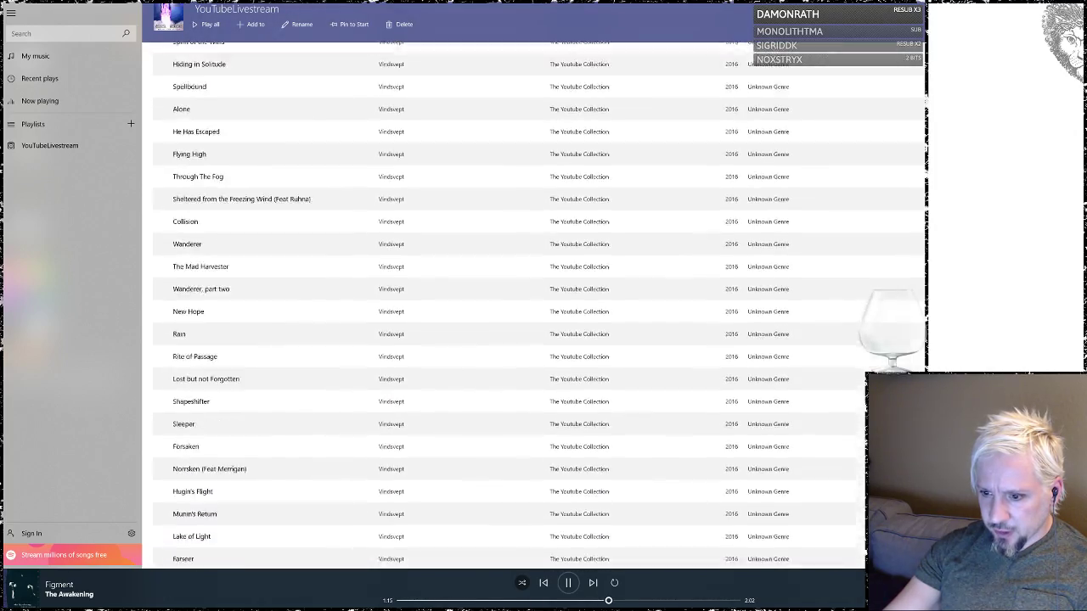
{"action": "scroll", "coordinate": [539, 305], "scroll_direction": "down", "scroll_amount": 3}
{"action": "scroll", "coordinate": [538, 306], "scroll_direction": "down", "scroll_amount": 3}
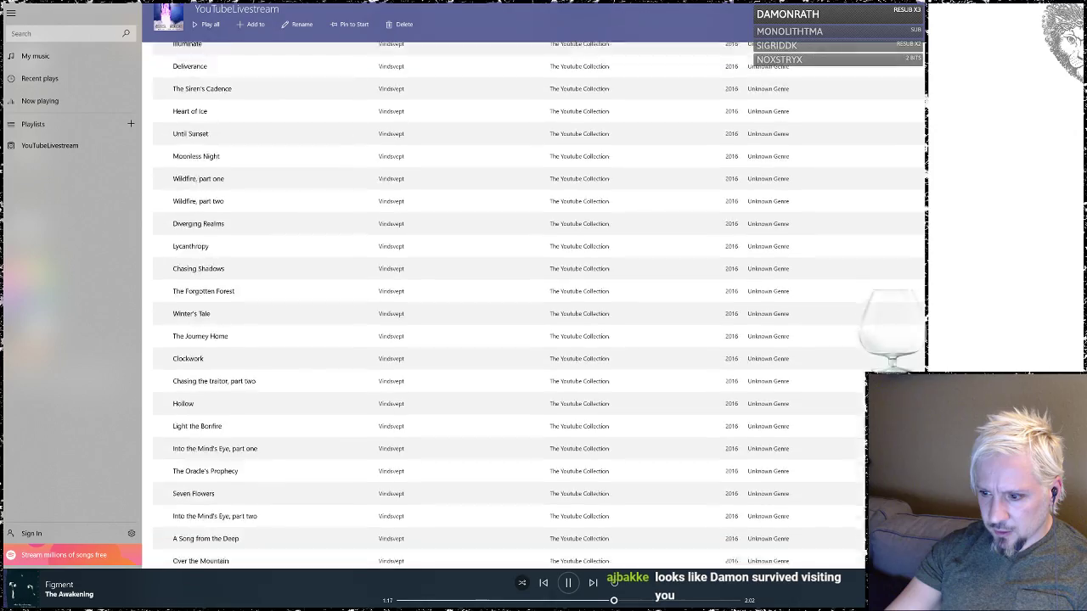
{"action": "scroll", "coordinate": [538, 305], "scroll_direction": "down", "scroll_amount": 3}
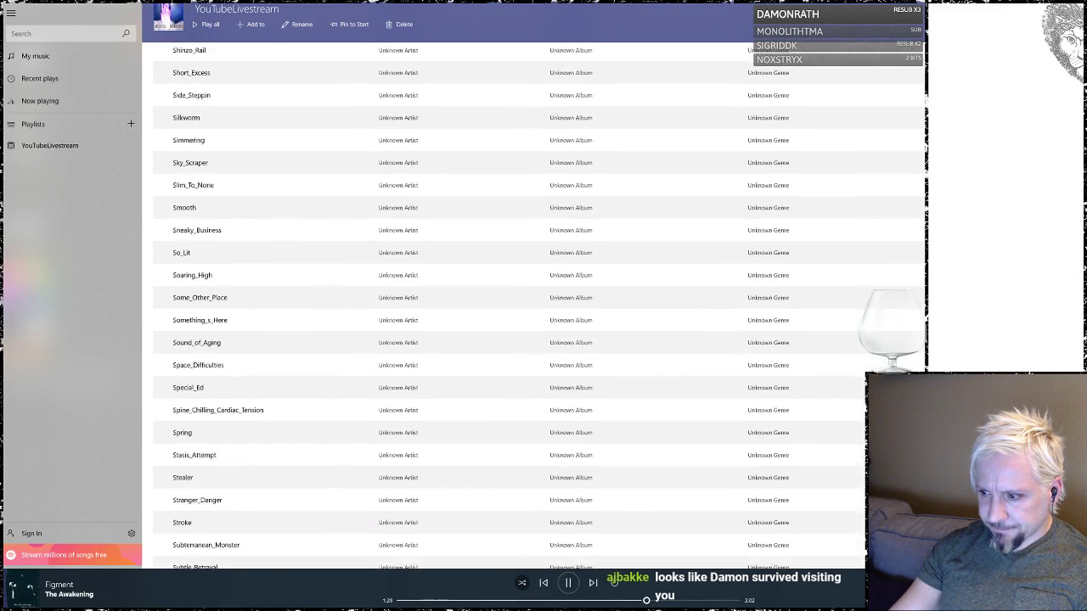
{"action": "scroll", "coordinate": [540, 306], "scroll_direction": "down", "scroll_amount": 3}
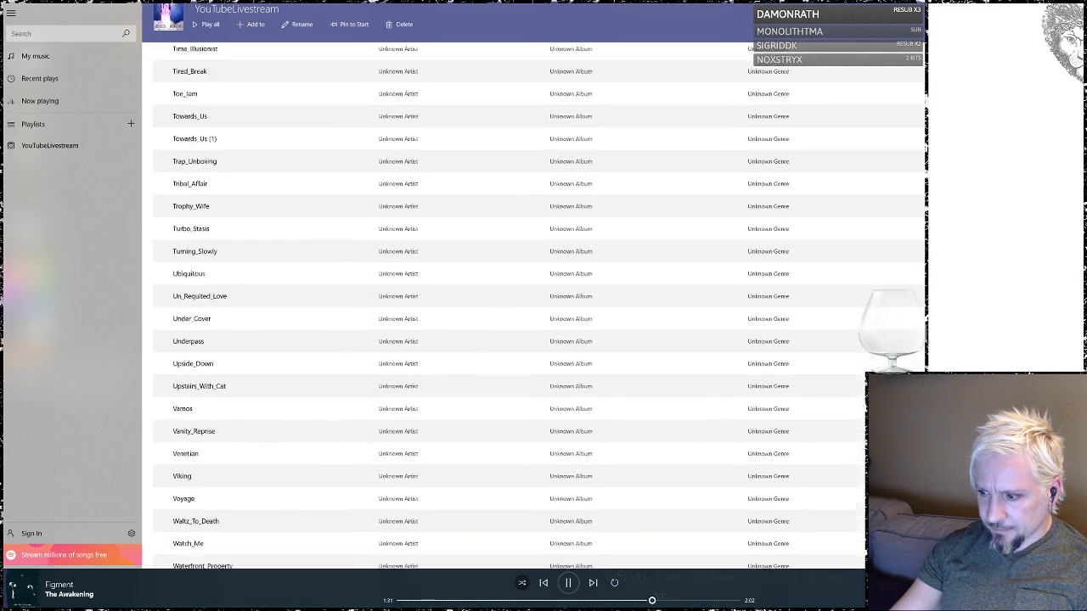
{"action": "scroll", "coordinate": [539, 306], "scroll_direction": "down", "scroll_amount": 10}
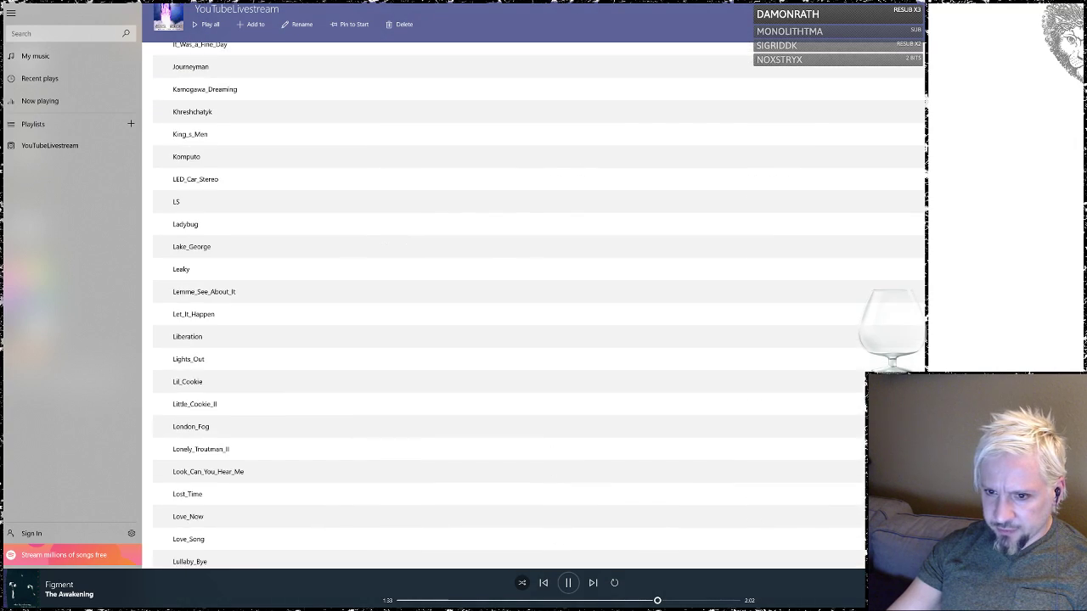
{"action": "scroll", "coordinate": [539, 306], "scroll_direction": "down", "scroll_amount": 10}
{"action": "scroll", "coordinate": [539, 305], "scroll_direction": "down", "scroll_amount": 10}
{"action": "scroll", "coordinate": [539, 305], "scroll_direction": "up", "scroll_amount": 2}
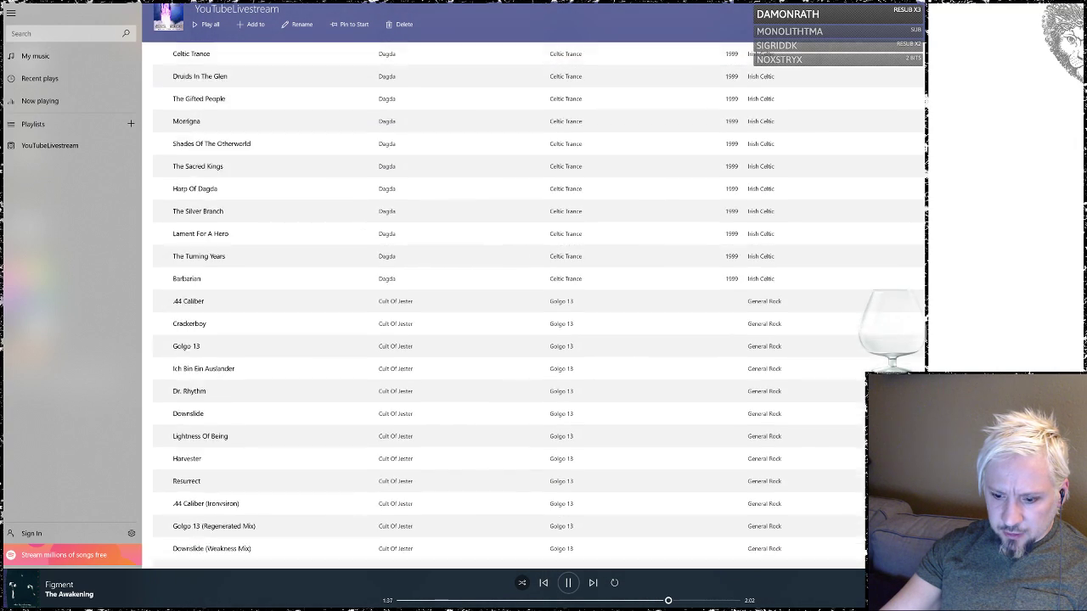
{"action": "scroll", "coordinate": [539, 305], "scroll_direction": "up", "scroll_amount": 1}
{"action": "scroll", "coordinate": [540, 306], "scroll_direction": "up", "scroll_amount": 5}
{"action": "scroll", "coordinate": [540, 305], "scroll_direction": "down", "scroll_amount": 1}
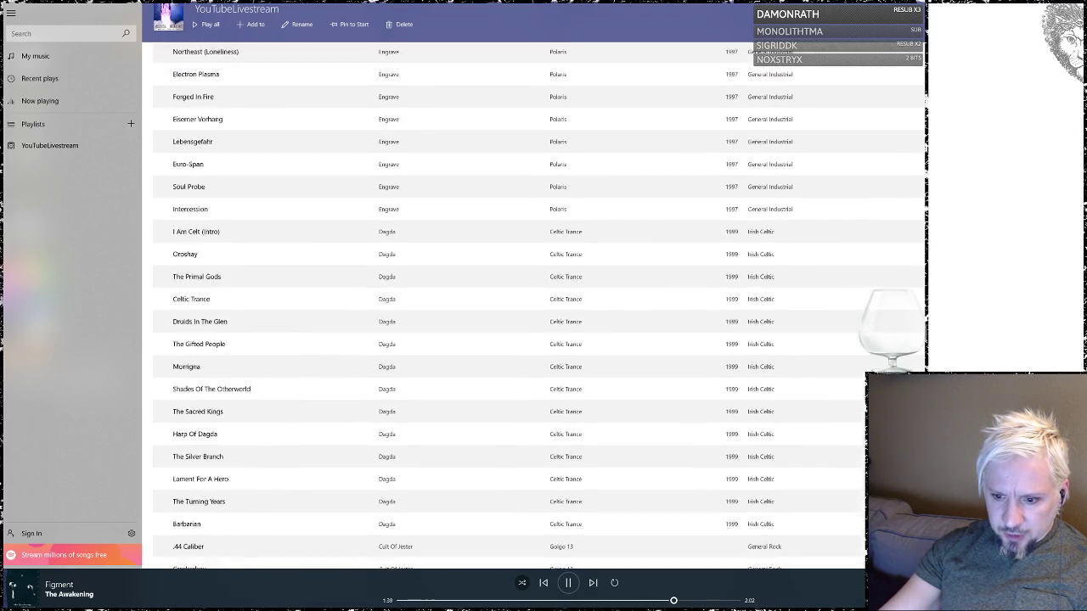
{"action": "scroll", "coordinate": [539, 306], "scroll_direction": "down", "scroll_amount": 10}
{"action": "scroll", "coordinate": [539, 306], "scroll_direction": "down", "scroll_amount": 5}
{"action": "scroll", "coordinate": [539, 306], "scroll_direction": "down", "scroll_amount": 4}
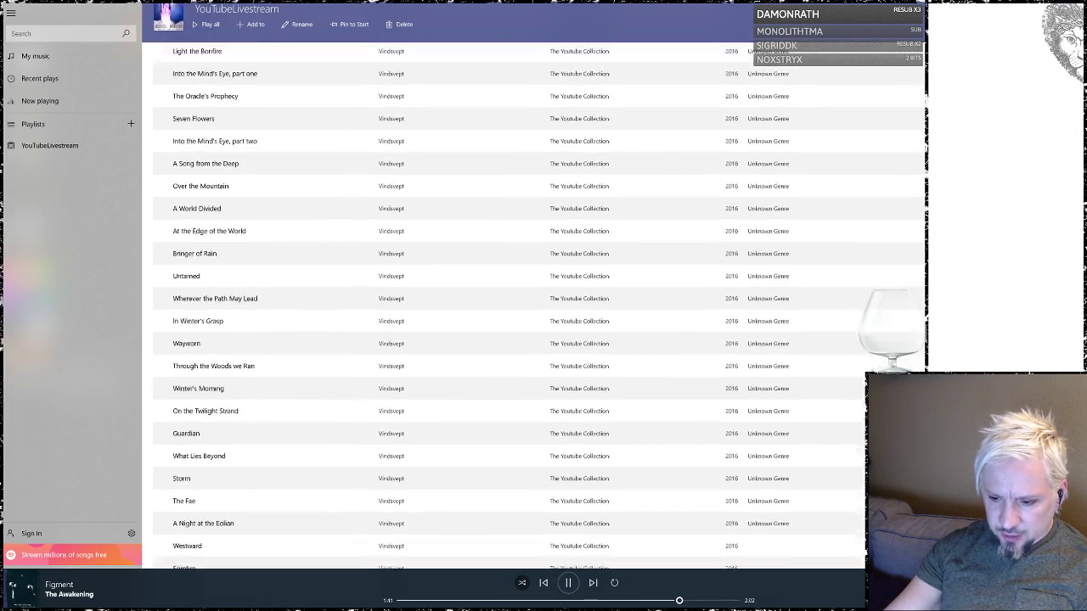
{"action": "scroll", "coordinate": [539, 306], "scroll_direction": "down", "scroll_amount": 5}
{"action": "scroll", "coordinate": [539, 306], "scroll_direction": "down", "scroll_amount": 5}
{"action": "scroll", "coordinate": [539, 306], "scroll_direction": "down", "scroll_amount": 2}
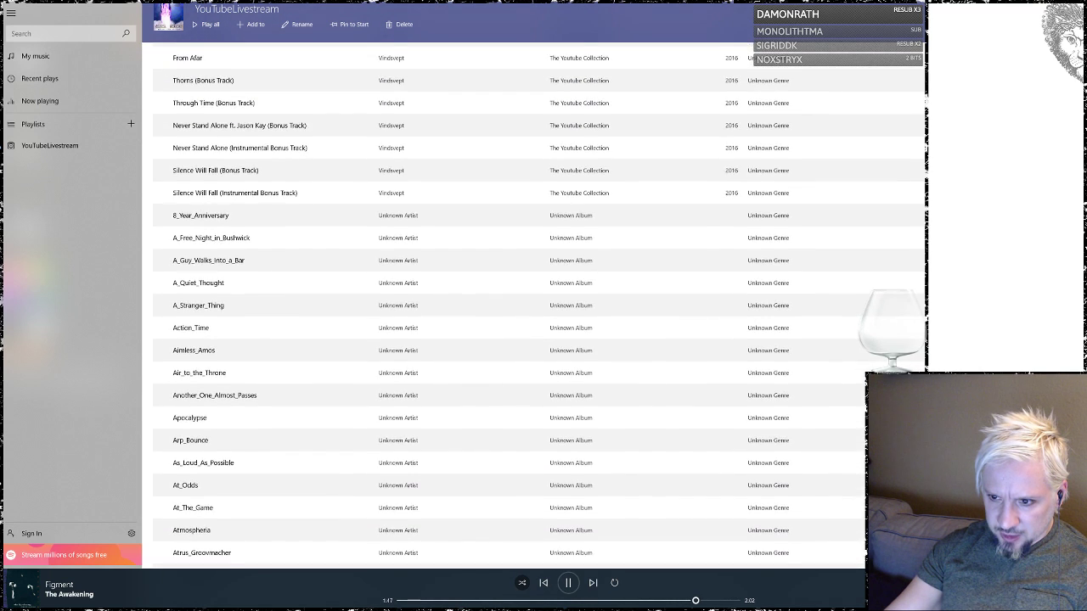
{"action": "scroll", "coordinate": [539, 305], "scroll_direction": "up", "scroll_amount": 3}
{"action": "scroll", "coordinate": [540, 306], "scroll_direction": "up", "scroll_amount": 5}
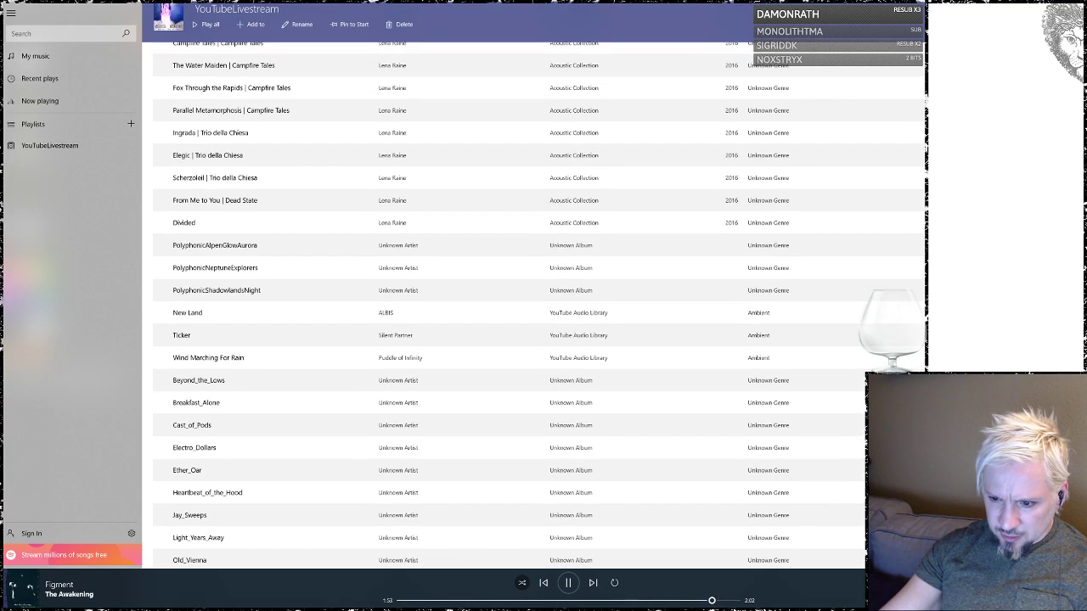
{"action": "scroll", "coordinate": [539, 306], "scroll_direction": "up", "scroll_amount": 2}
{"action": "scroll", "coordinate": [539, 306], "scroll_direction": "up", "scroll_amount": 2}
{"action": "scroll", "coordinate": [539, 306], "scroll_direction": "up", "scroll_amount": 2}
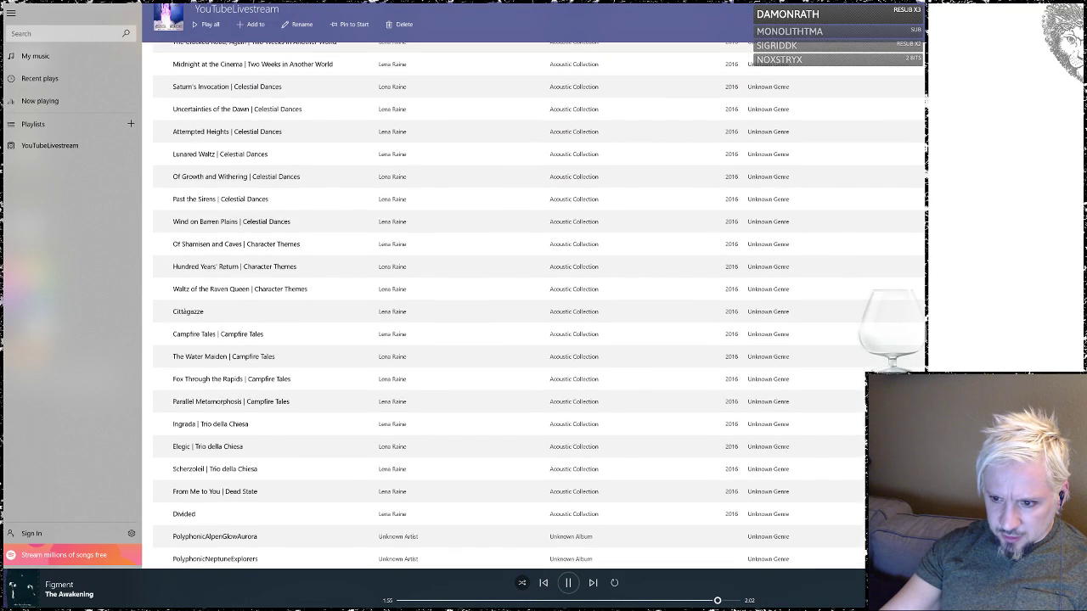
{"action": "scroll", "coordinate": [539, 305], "scroll_direction": "up", "scroll_amount": 1}
{"action": "scroll", "coordinate": [539, 306], "scroll_direction": "down", "scroll_amount": 4}
{"action": "scroll", "coordinate": [539, 306], "scroll_direction": "down", "scroll_amount": 1}
{"action": "scroll", "coordinate": [539, 305], "scroll_direction": "down", "scroll_amount": 3}
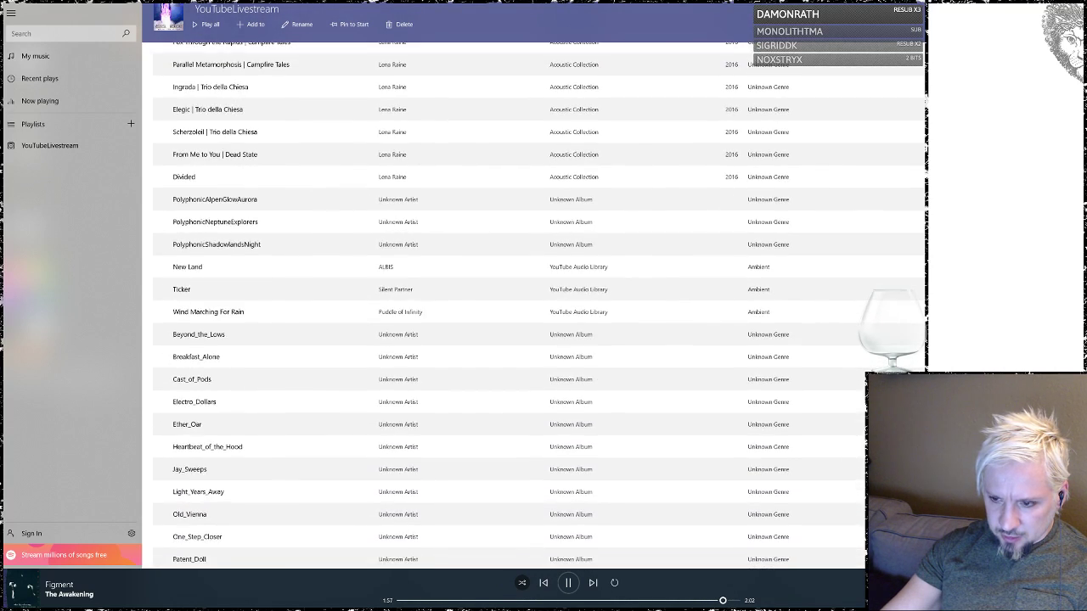
{"action": "scroll", "coordinate": [539, 305], "scroll_direction": "down", "scroll_amount": 5}
{"action": "scroll", "coordinate": [539, 306], "scroll_direction": "up", "scroll_amount": 1}
{"action": "scroll", "coordinate": [539, 306], "scroll_direction": "up", "scroll_amount": 5}
{"action": "scroll", "coordinate": [539, 305], "scroll_direction": "up", "scroll_amount": 4}
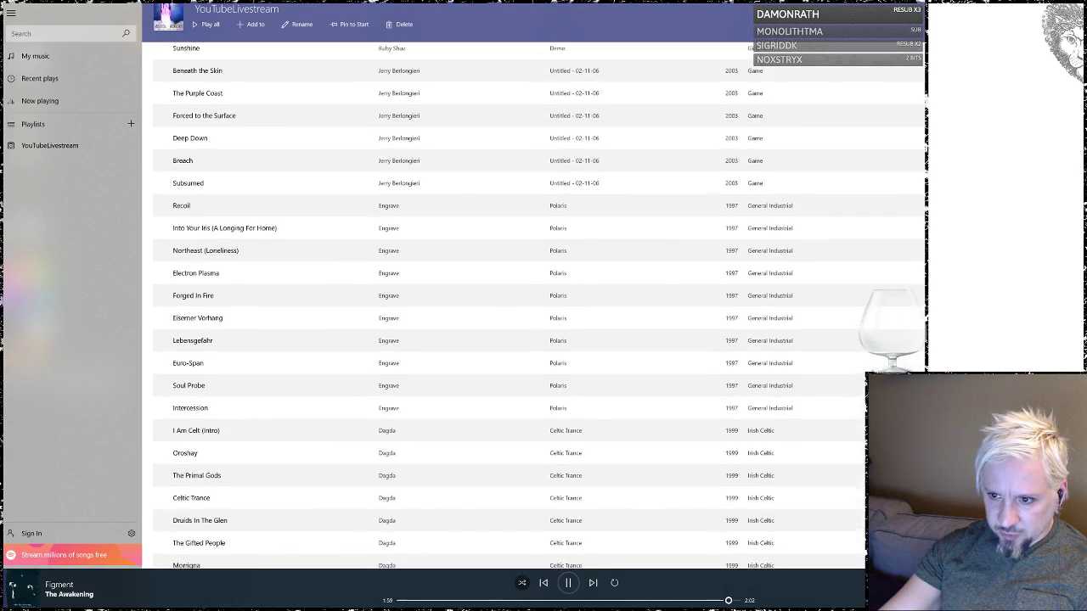
{"action": "scroll", "coordinate": [539, 305], "scroll_direction": "up", "scroll_amount": 3}
{"action": "scroll", "coordinate": [539, 306], "scroll_direction": "up", "scroll_amount": 5}
{"action": "scroll", "coordinate": [539, 305], "scroll_direction": "up", "scroll_amount": 5}
{"action": "scroll", "coordinate": [539, 305], "scroll_direction": "up", "scroll_amount": 3}
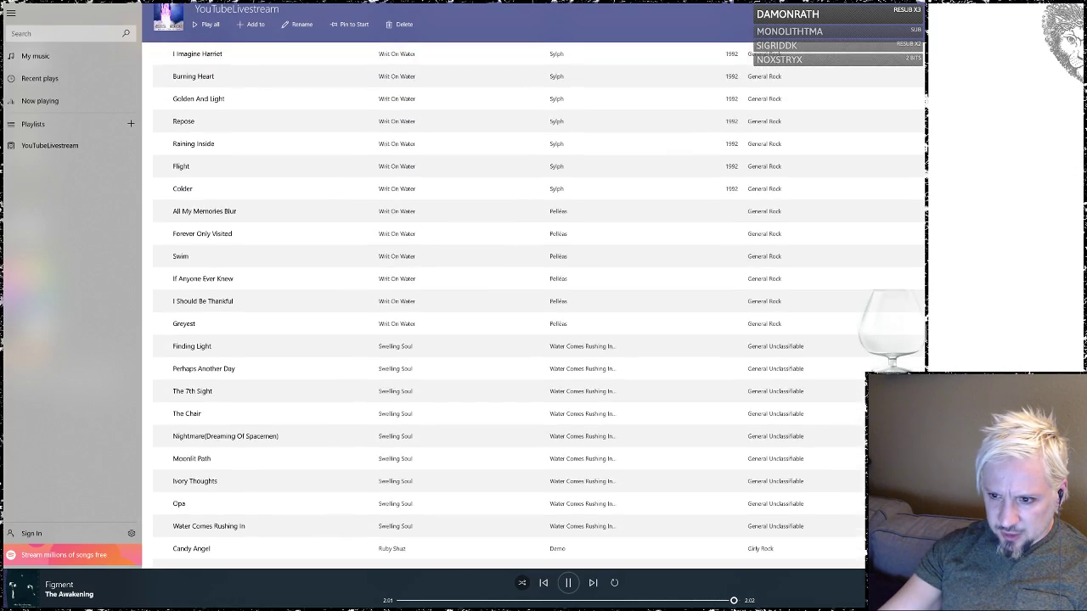
{"action": "scroll", "coordinate": [540, 305], "scroll_direction": "up", "scroll_amount": 4}
{"action": "scroll", "coordinate": [539, 306], "scroll_direction": "up", "scroll_amount": 3}
{"action": "scroll", "coordinate": [539, 306], "scroll_direction": "up", "scroll_amount": 2}
{"action": "scroll", "coordinate": [539, 305], "scroll_direction": "up", "scroll_amount": 1}
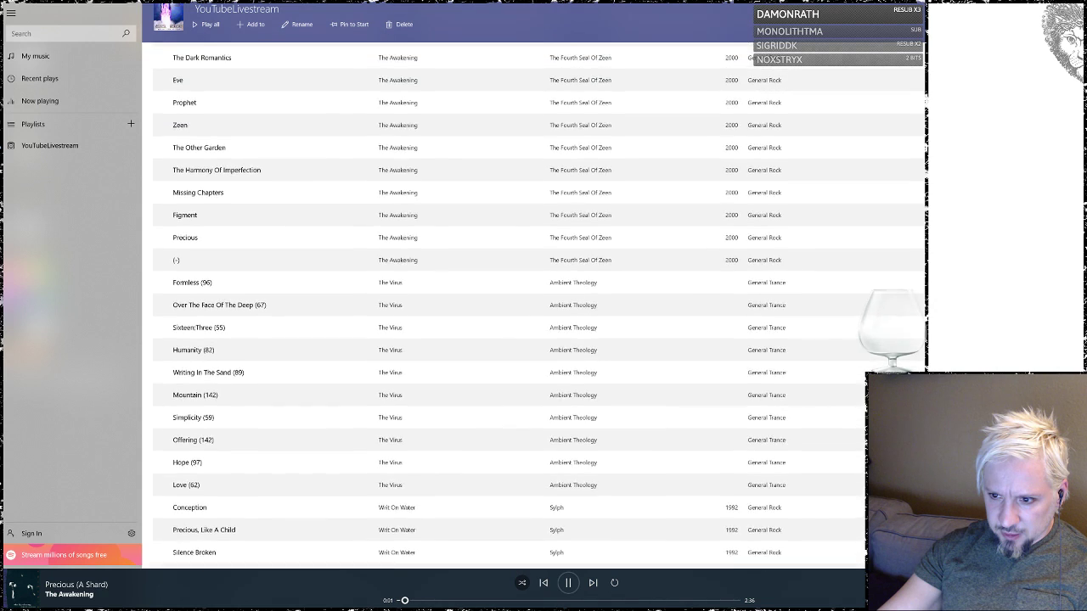
{"action": "scroll", "coordinate": [539, 306], "scroll_direction": "up", "scroll_amount": 1}
{"action": "scroll", "coordinate": [539, 306], "scroll_direction": "up", "scroll_amount": 2}
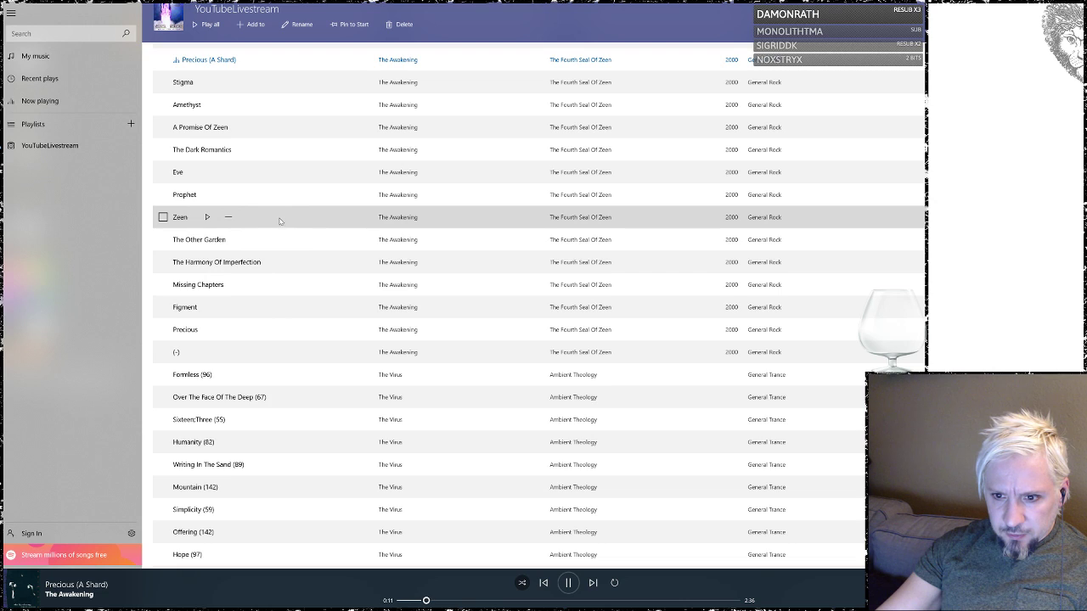
{"action": "scroll", "coordinate": [280, 221], "scroll_direction": "up", "scroll_amount": 1}
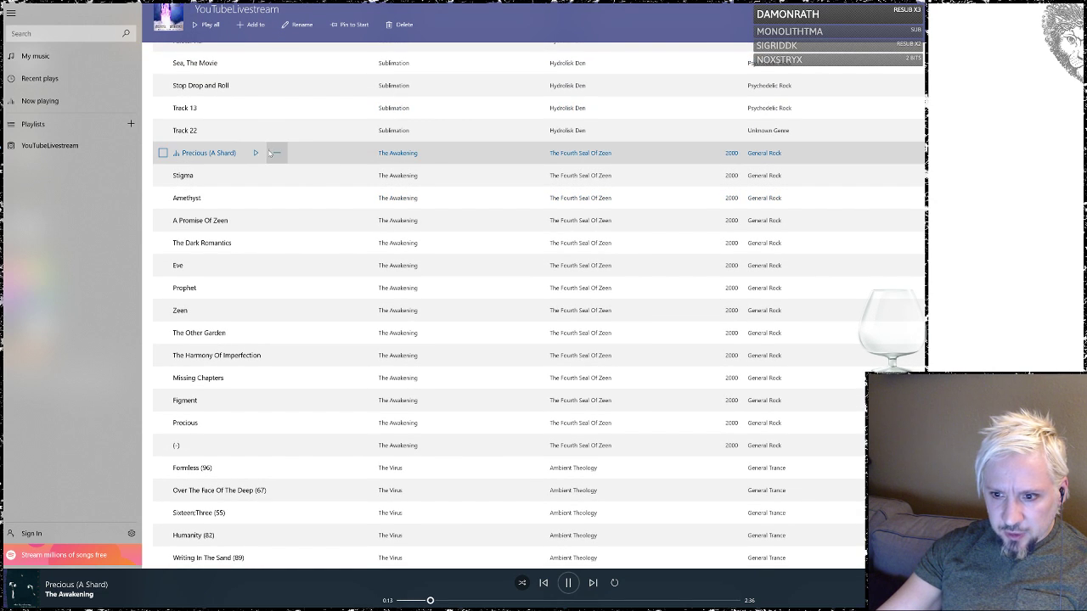
Step: Select then cancel Precious (A Shard), and visit The Awakening's artist page before returning to the playlist
{"action": "left_click", "coordinate": [161, 154]}
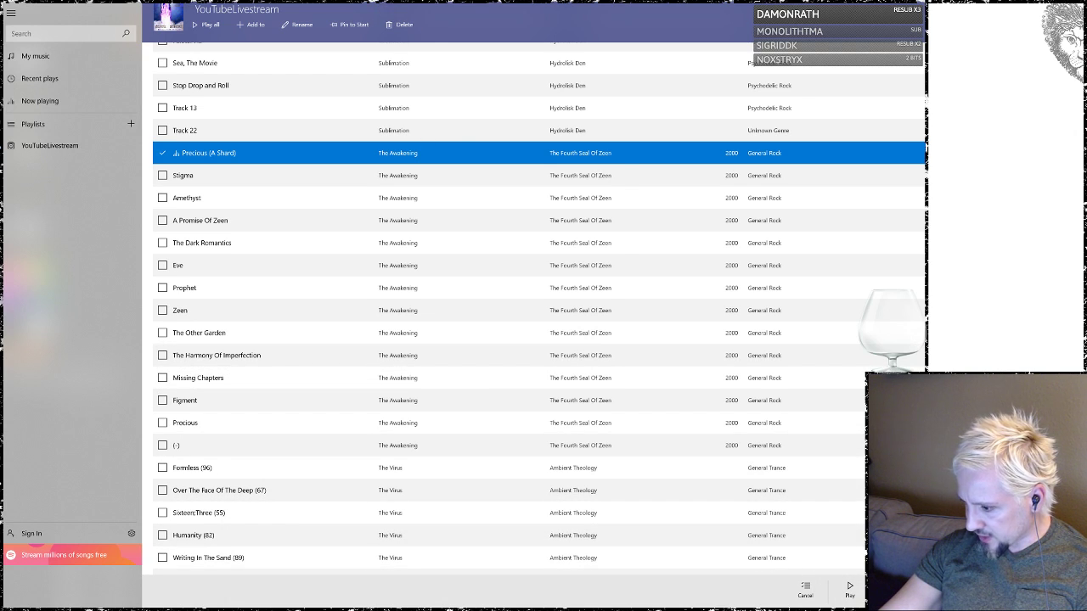
{"action": "left_click", "coordinate": [805, 588]}
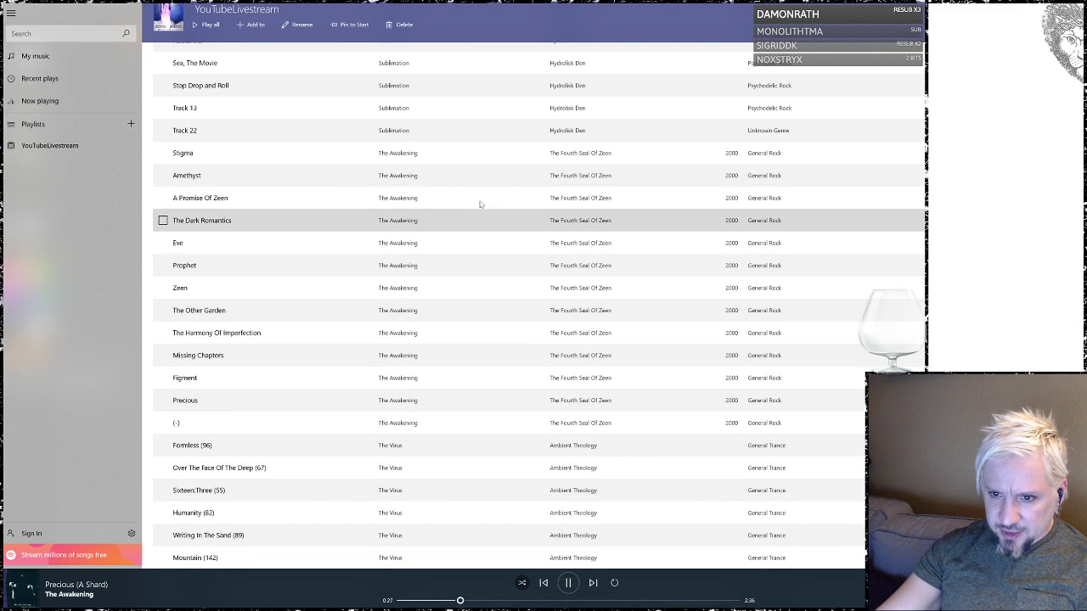
{"action": "left_click", "coordinate": [405, 154]}
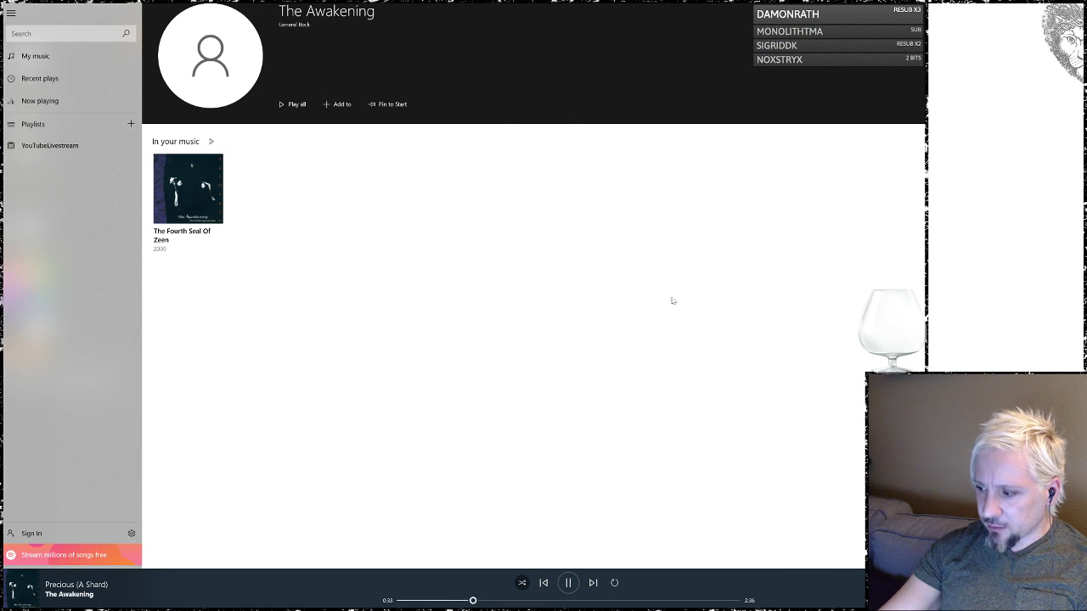
{"action": "left_click", "coordinate": [49, 145]}
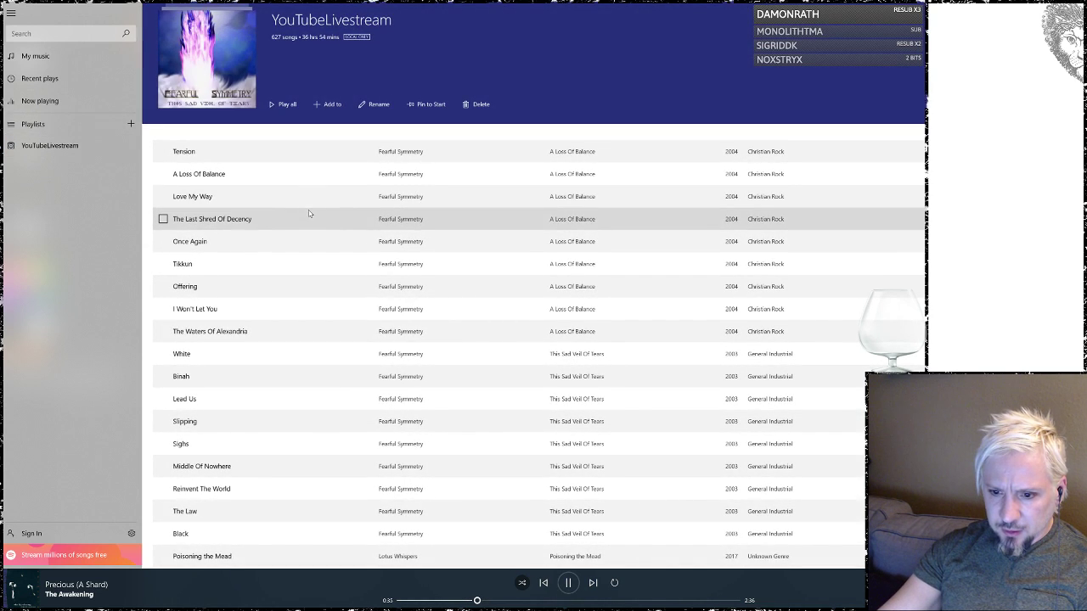
Step: Play Formless (96) by The Virus from further down the playlist, then return to ZBrush
{"action": "scroll", "coordinate": [309, 213], "scroll_direction": "down", "scroll_amount": 3}
{"action": "scroll", "coordinate": [340, 263], "scroll_direction": "down", "scroll_amount": 5}
{"action": "scroll", "coordinate": [339, 262], "scroll_direction": "down", "scroll_amount": 5}
{"action": "scroll", "coordinate": [338, 266], "scroll_direction": "down", "scroll_amount": 3}
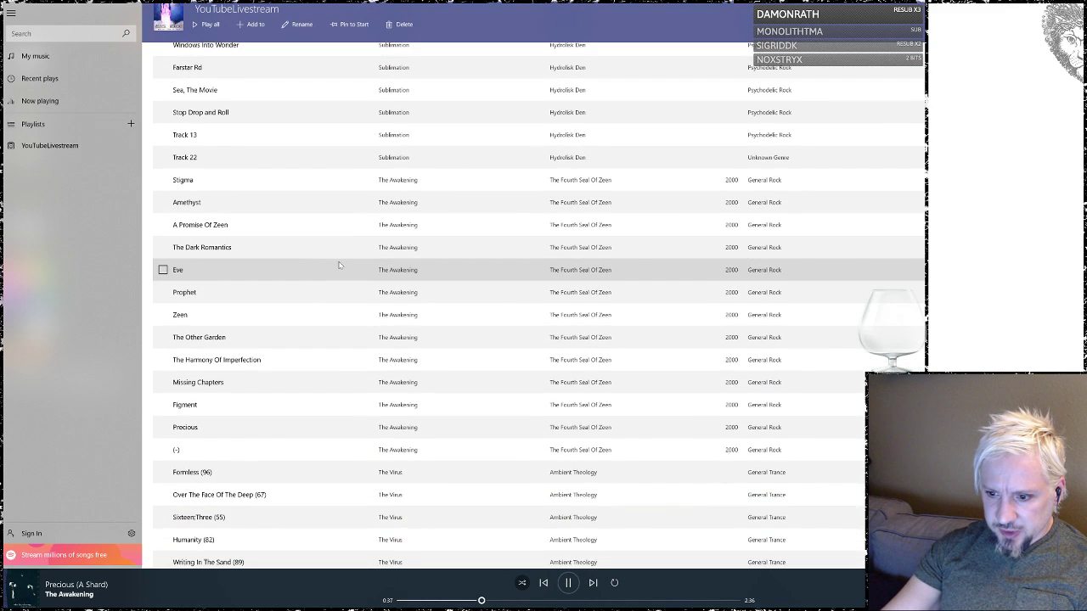
{"action": "scroll", "coordinate": [340, 266], "scroll_direction": "down", "scroll_amount": 2}
{"action": "scroll", "coordinate": [365, 280], "scroll_direction": "down", "scroll_amount": 2}
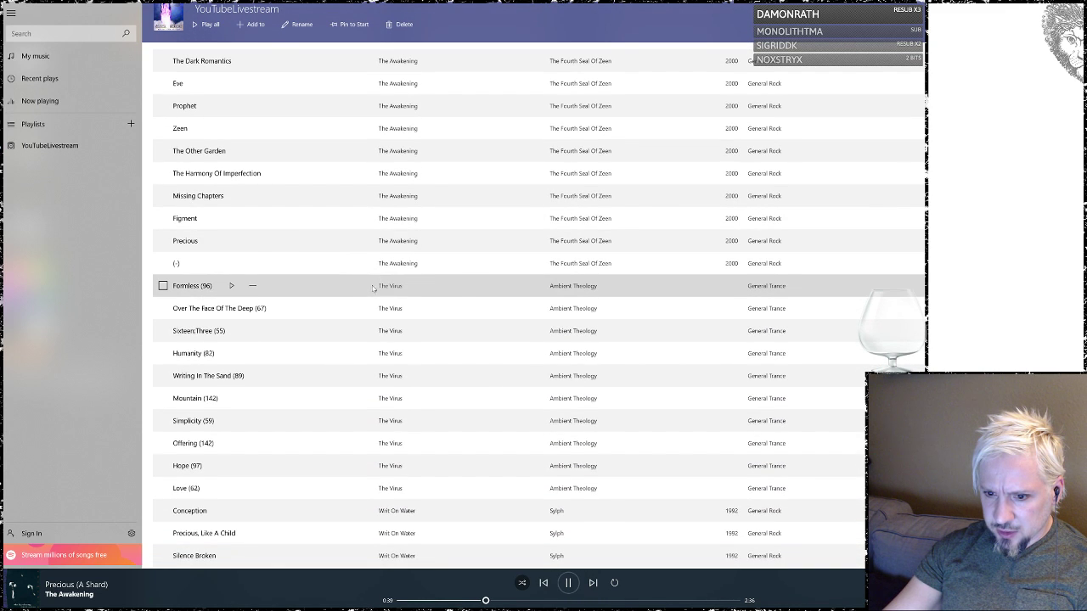
{"action": "left_click", "coordinate": [231, 285]}
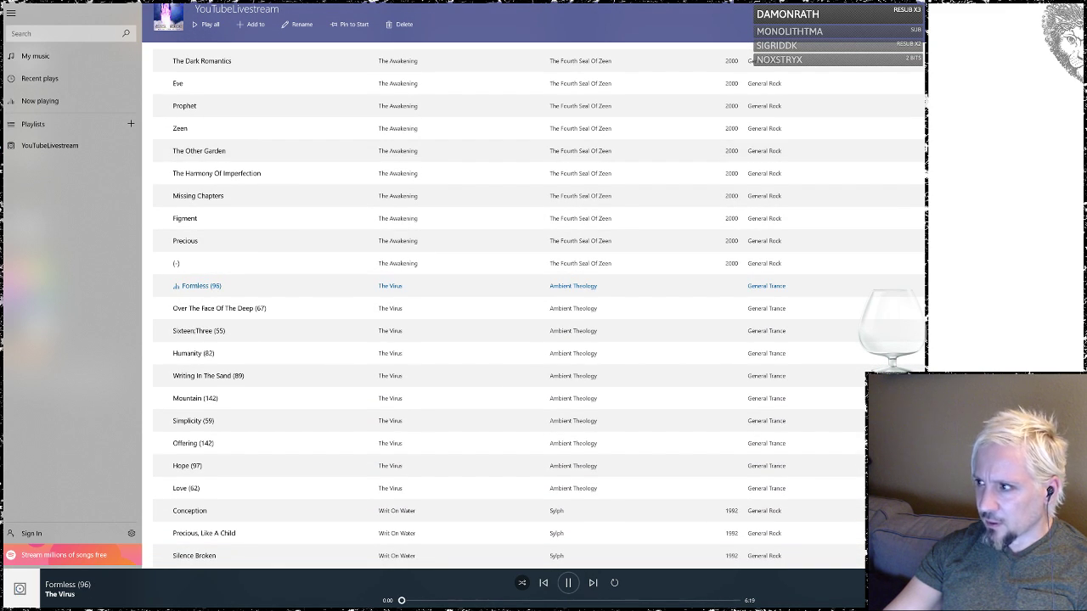
{"action": "key", "text": "alt+Tab"}
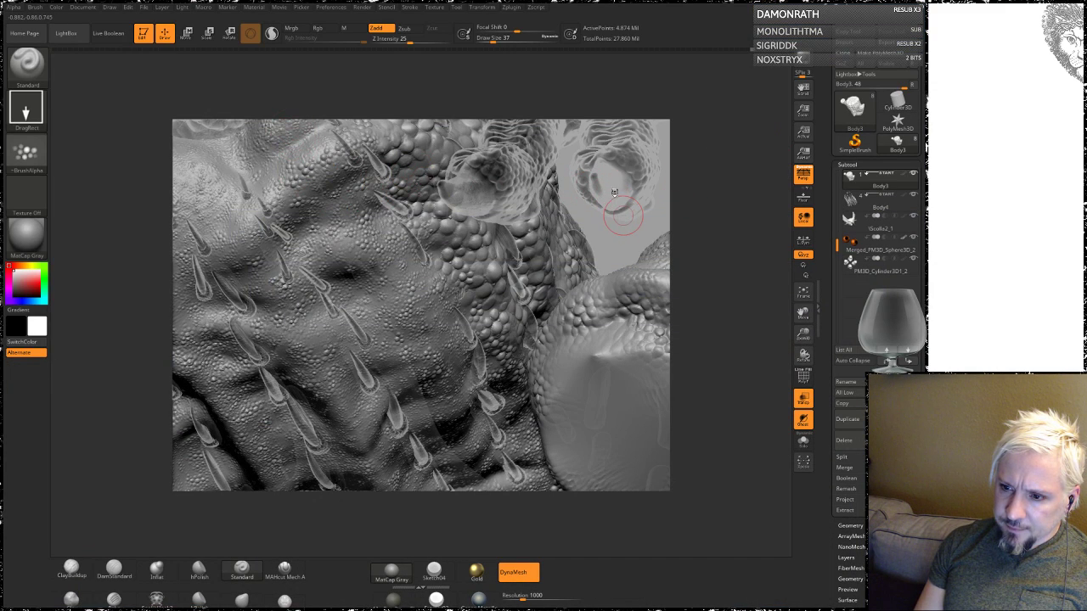
{"action": "mouse_move", "coordinate": [618, 195]}
{"action": "left_mouse_down"}
{"action": "mouse_move", "coordinate": [615, 185]}
{"action": "mouse_move", "coordinate": [416, 272]}
{"action": "left_mouse_up"}
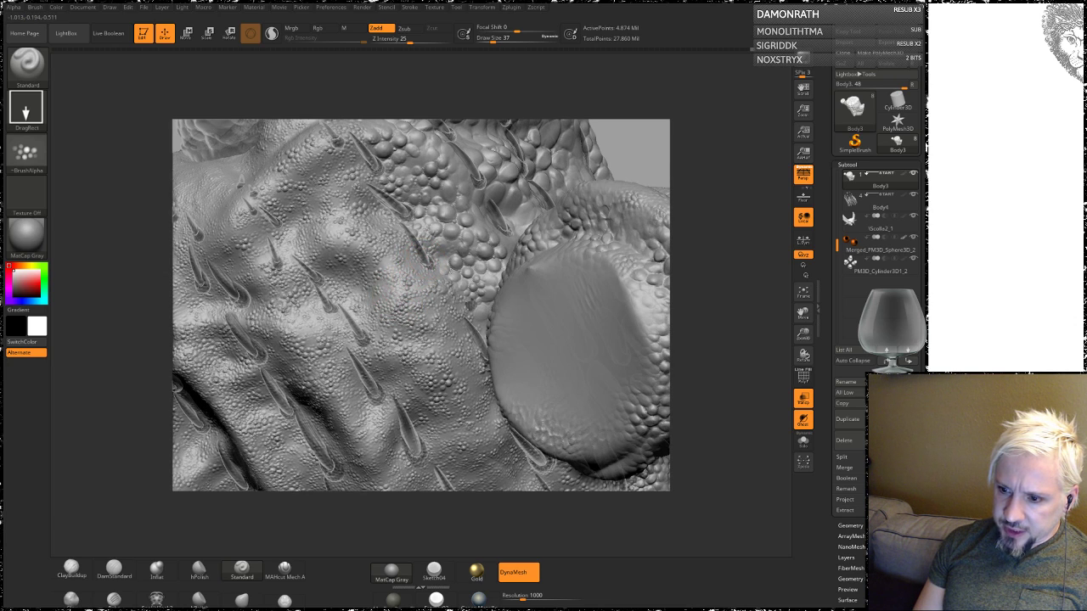
{"action": "mouse_move", "coordinate": [629, 147]}
{"action": "left_mouse_down"}
{"action": "mouse_move", "coordinate": [526, 384]}
{"action": "mouse_move", "coordinate": [542, 470]}
{"action": "mouse_move", "coordinate": [633, 391]}
{"action": "mouse_move", "coordinate": [538, 153]}
{"action": "left_mouse_up"}
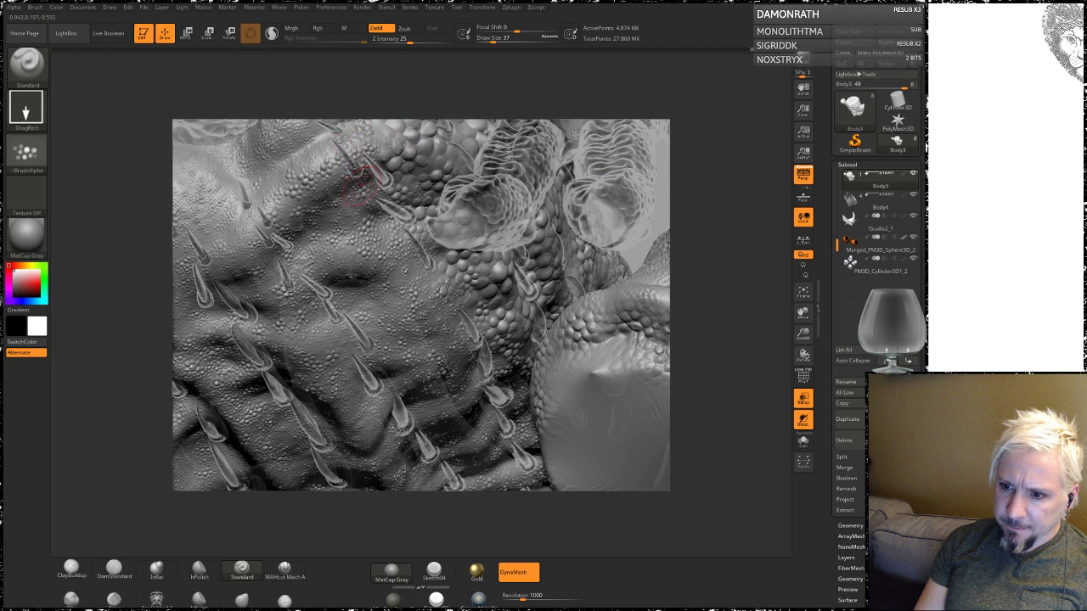
{"action": "left_click_drag", "start_coordinate": [367, 197], "coordinate": [633, 263]}
{"action": "mouse_move", "coordinate": [231, 409]}
{"action": "left_mouse_down"}
{"action": "mouse_move", "coordinate": [290, 409]}
{"action": "mouse_move", "coordinate": [628, 309]}
{"action": "mouse_move", "coordinate": [356, 141]}
{"action": "left_mouse_up"}
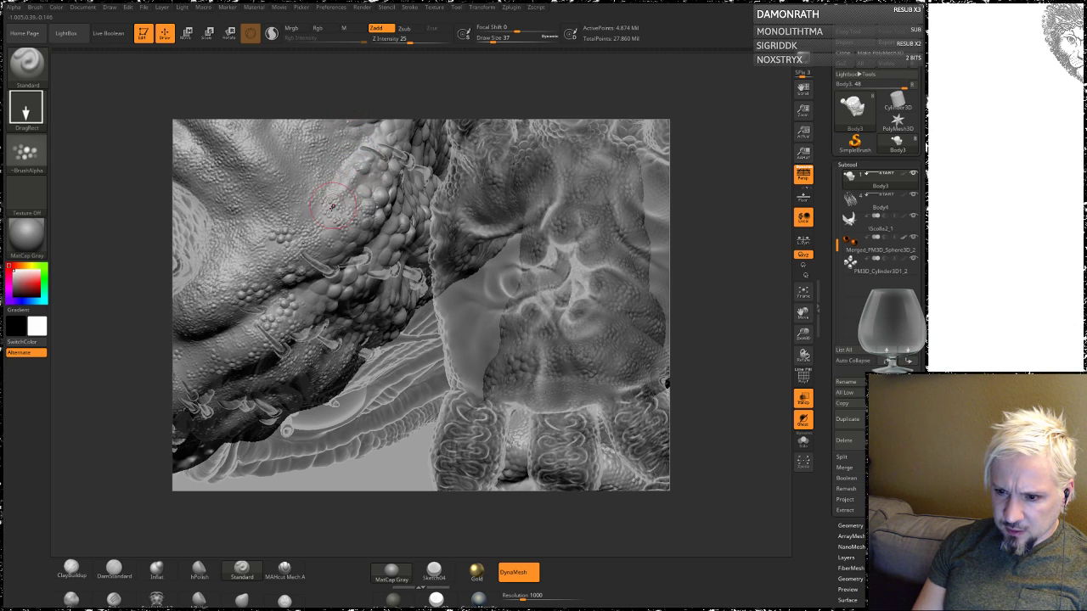
{"action": "left_click_drag", "start_coordinate": [701, 213], "coordinate": [679, 246]}
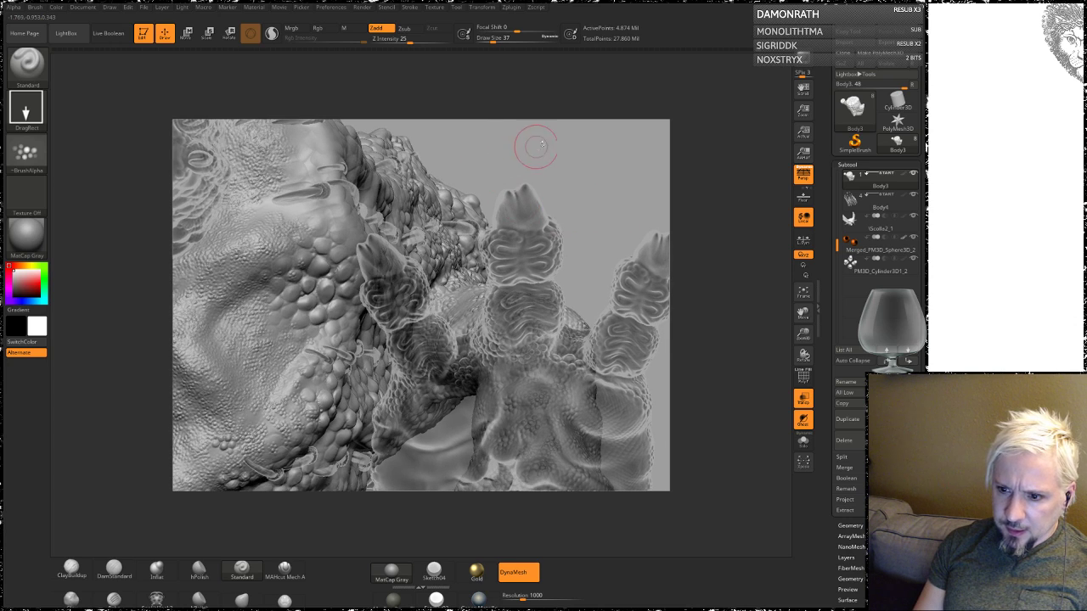
{"action": "left_click_drag", "start_coordinate": [534, 145], "coordinate": [289, 223]}
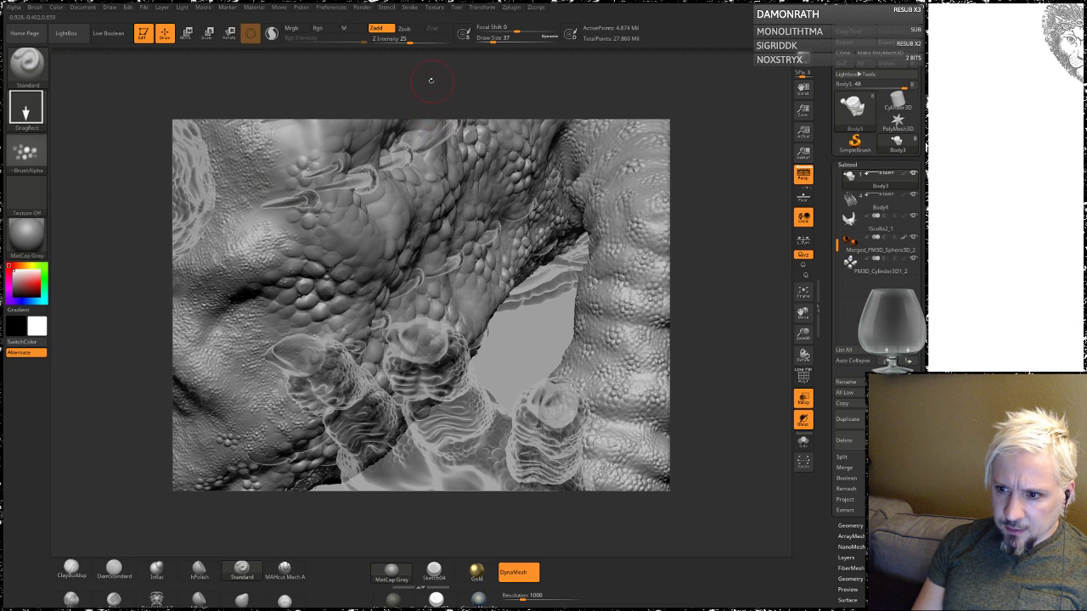
{"action": "left_click_drag", "start_coordinate": [434, 111], "coordinate": [496, 222]}
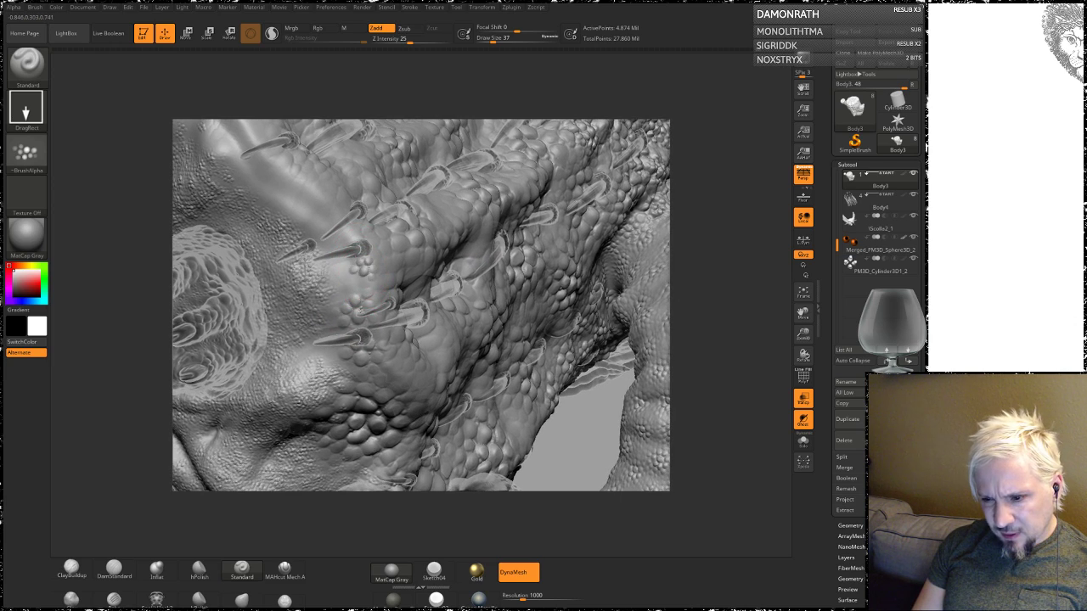
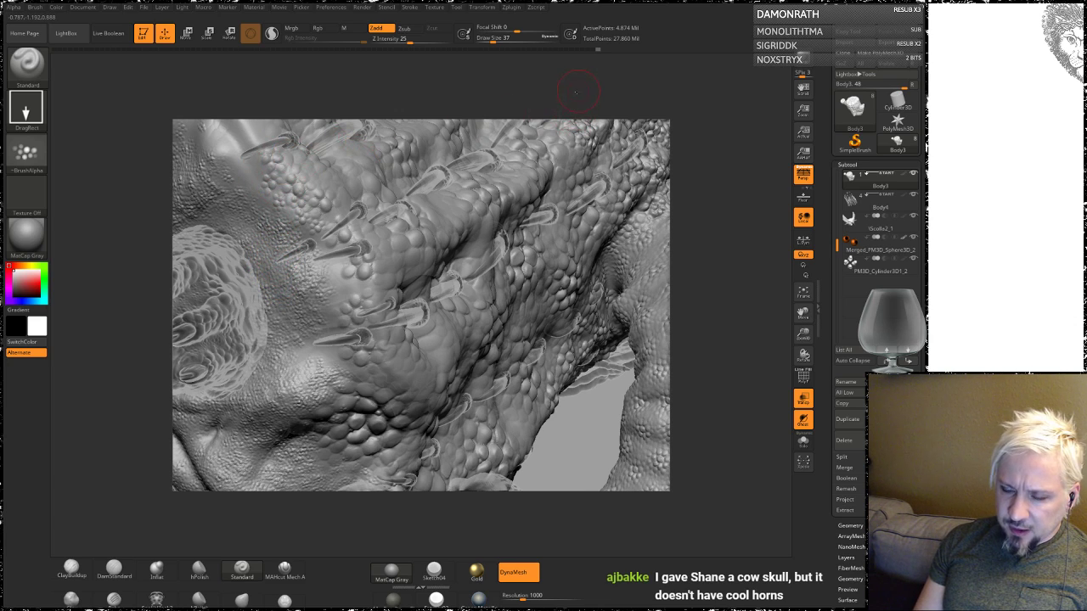
Step: Orbit and zoom around the sculpt to inspect the spikes, pebble scales, head and underside
{"action": "left_click_drag", "start_coordinate": [571, 93], "coordinate": [560, 126]}
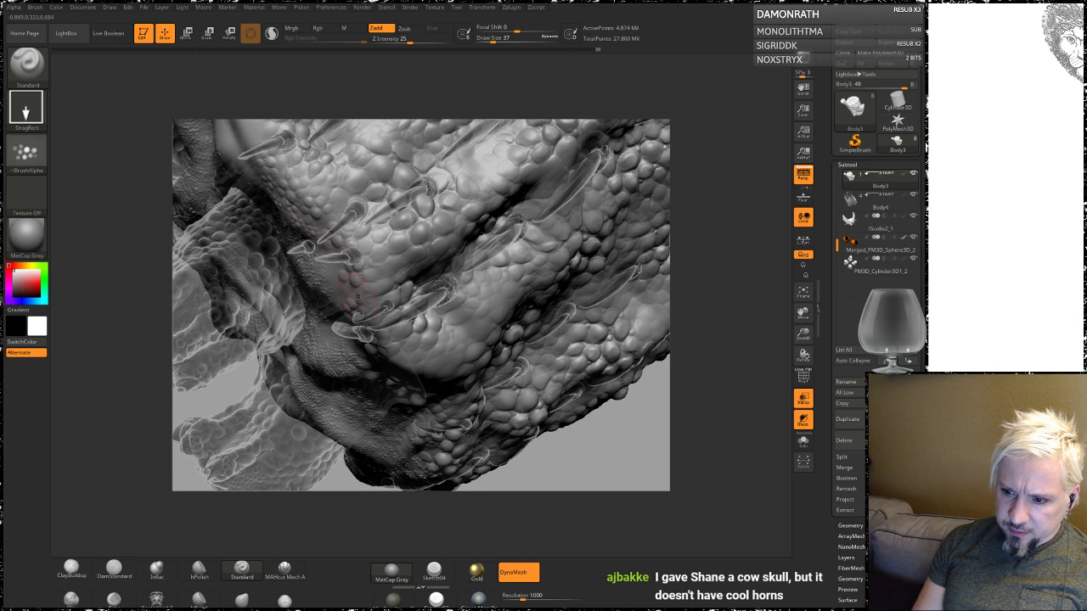
{"action": "mouse_move", "coordinate": [628, 476]}
{"action": "left_mouse_down"}
{"action": "mouse_move", "coordinate": [578, 509]}
{"action": "mouse_move", "coordinate": [436, 345]}
{"action": "left_mouse_up"}
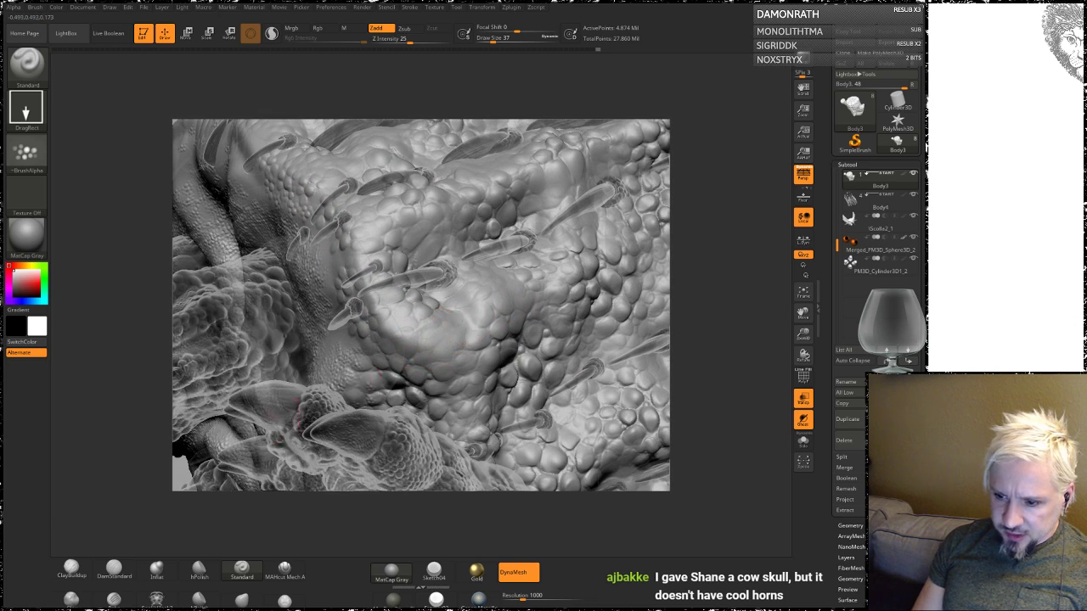
{"action": "mouse_move", "coordinate": [716, 308]}
{"action": "left_mouse_down"}
{"action": "mouse_move", "coordinate": [731, 280]}
{"action": "mouse_move", "coordinate": [363, 274]}
{"action": "left_mouse_up"}
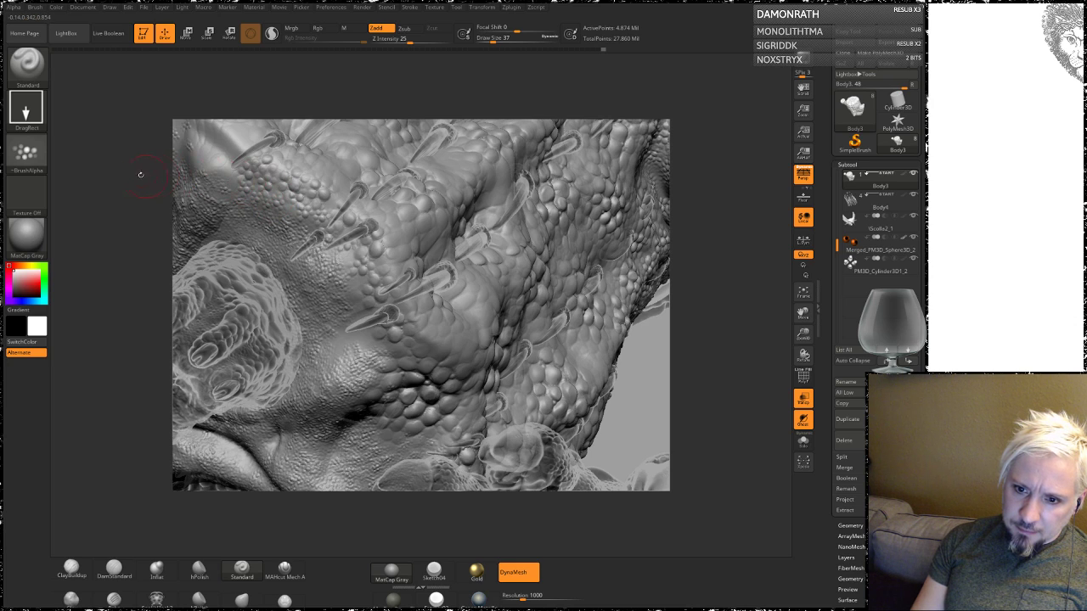
{"action": "mouse_move", "coordinate": [560, 450]}
{"action": "left_mouse_down"}
{"action": "mouse_move", "coordinate": [493, 109]}
{"action": "mouse_move", "coordinate": [415, 259]}
{"action": "left_mouse_up"}
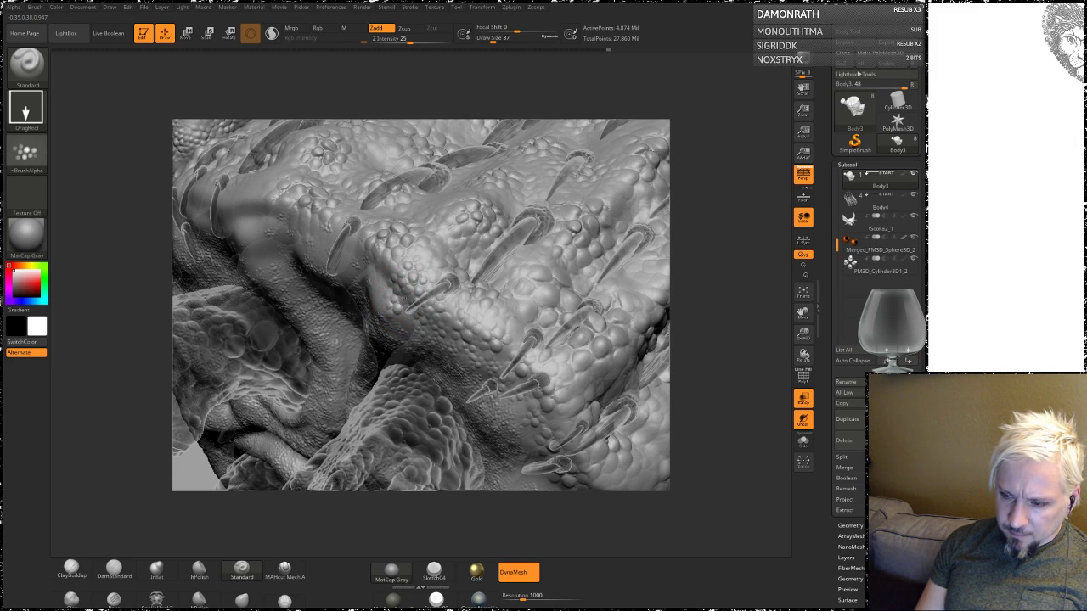
{"action": "left_click_drag", "start_coordinate": [711, 210], "coordinate": [388, 281]}
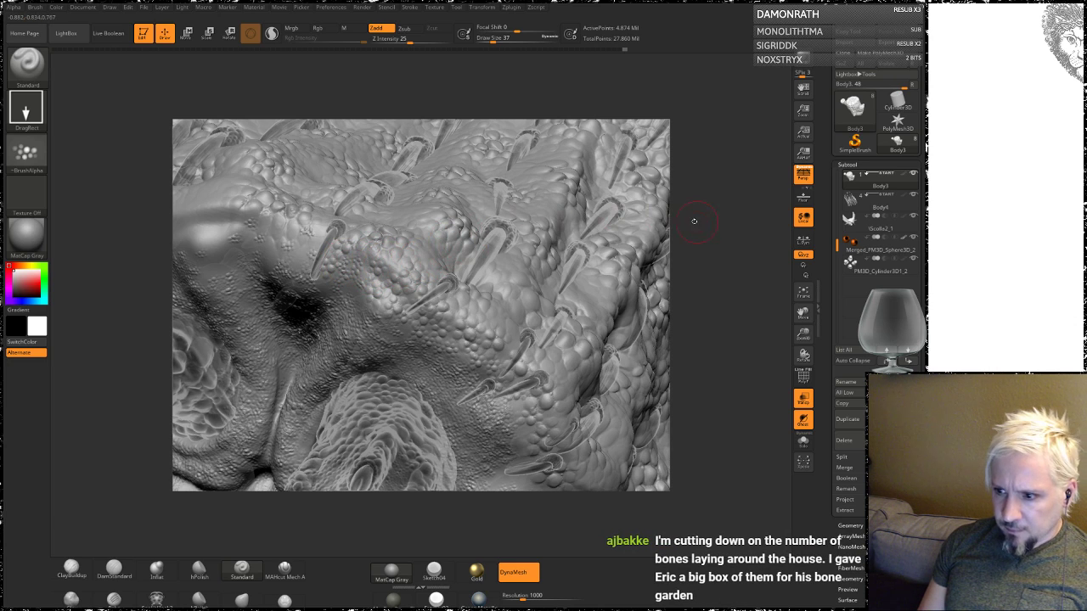
{"action": "mouse_move", "coordinate": [696, 222]}
{"action": "left_mouse_down"}
{"action": "mouse_move", "coordinate": [701, 252]}
{"action": "mouse_move", "coordinate": [719, 226]}
{"action": "mouse_move", "coordinate": [728, 238]}
{"action": "left_mouse_up"}
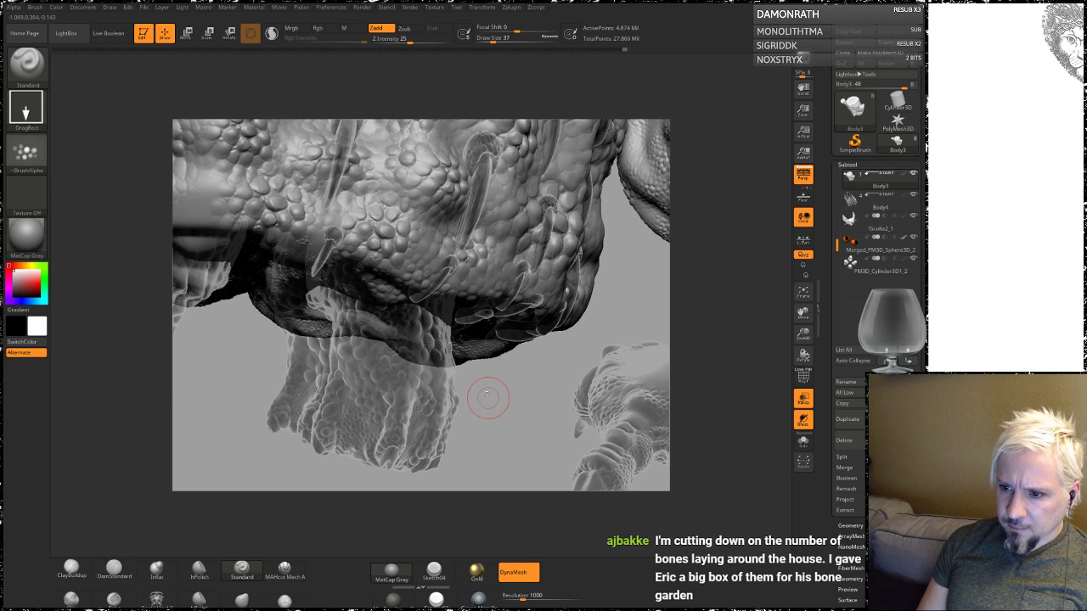
{"action": "left_click_drag", "start_coordinate": [485, 396], "coordinate": [365, 297]}
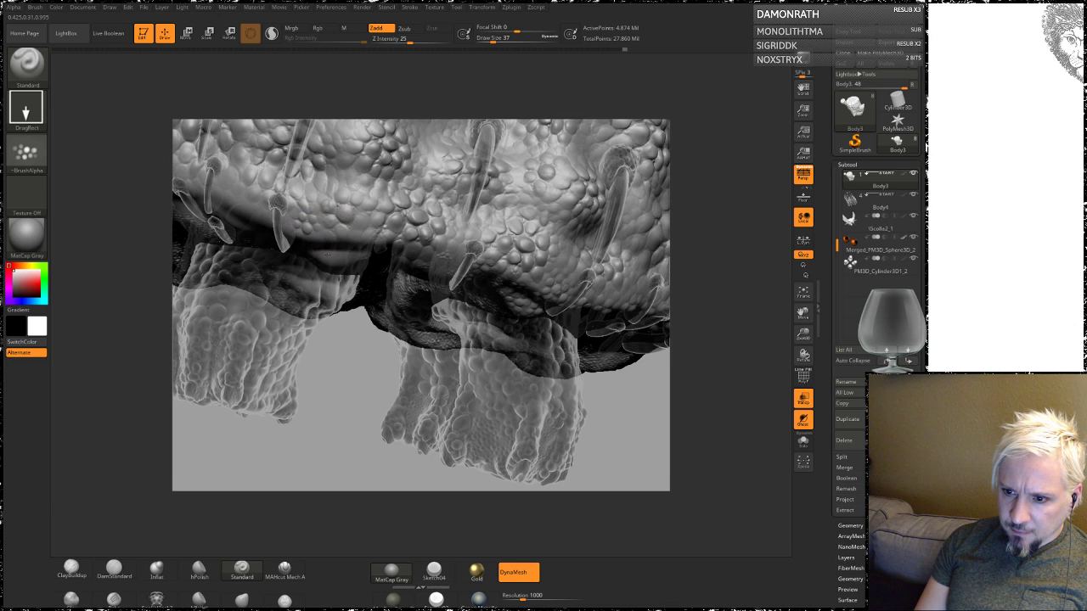
{"action": "left_click_drag", "start_coordinate": [340, 376], "coordinate": [339, 179], "text": "alt"}
{"action": "mouse_move", "coordinate": [331, 272]}
{"action": "left_mouse_down"}
{"action": "mouse_move", "coordinate": [316, 241]}
{"action": "mouse_move", "coordinate": [367, 227]}
{"action": "left_mouse_up"}
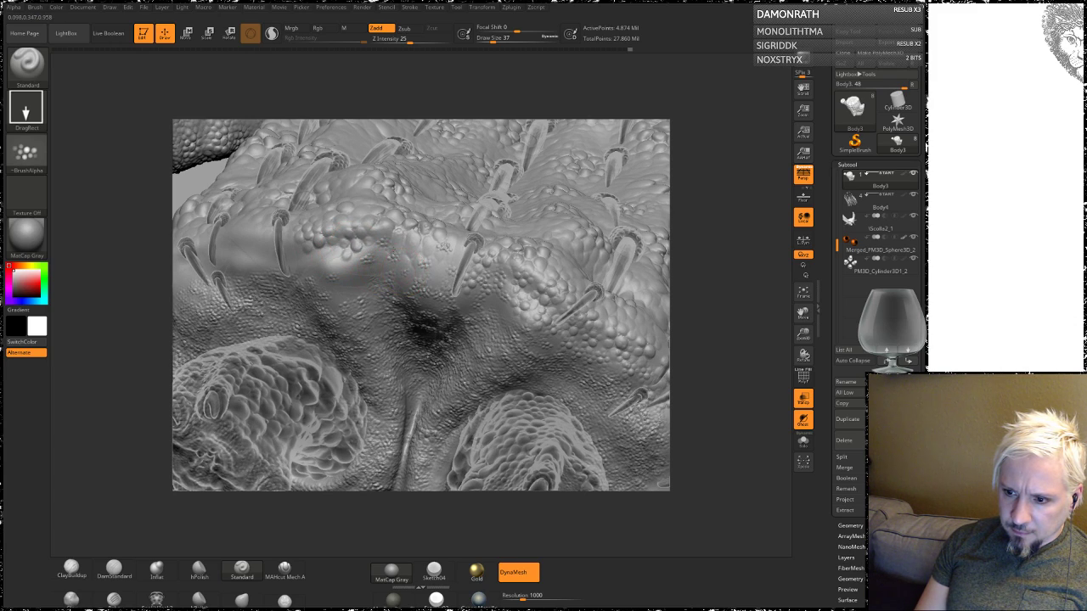
{"action": "left_click_drag", "start_coordinate": [415, 264], "coordinate": [395, 276]}
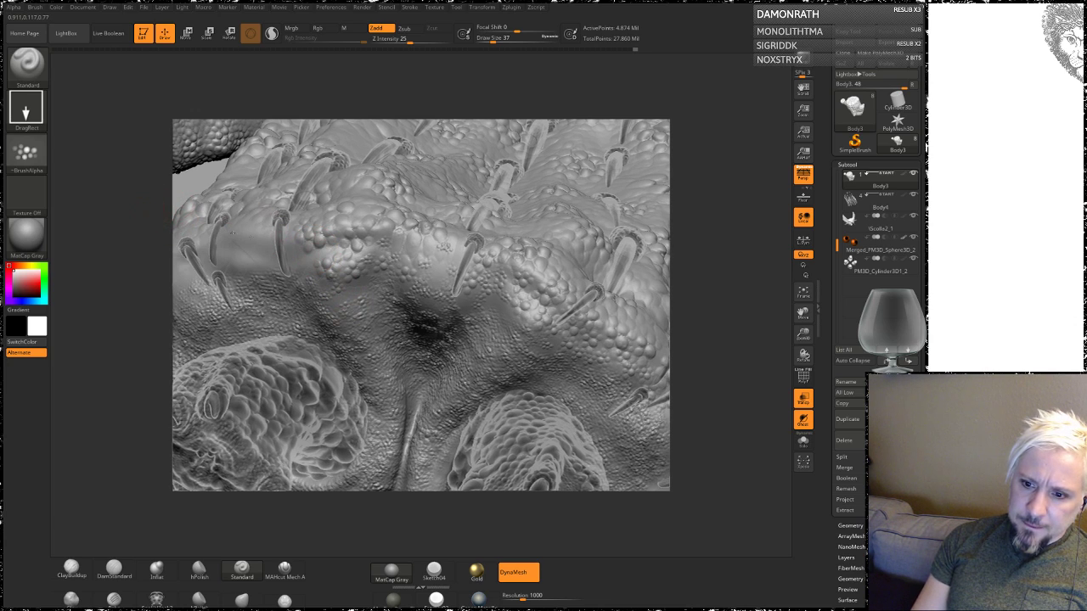
{"action": "mouse_move", "coordinate": [420, 306]}
{"action": "right_mouse_down"}
{"action": "mouse_move", "coordinate": [476, 322]}
{"action": "mouse_move", "coordinate": [311, 250]}
{"action": "mouse_move", "coordinate": [356, 263]}
{"action": "mouse_move", "coordinate": [278, 298]}
{"action": "right_mouse_up"}
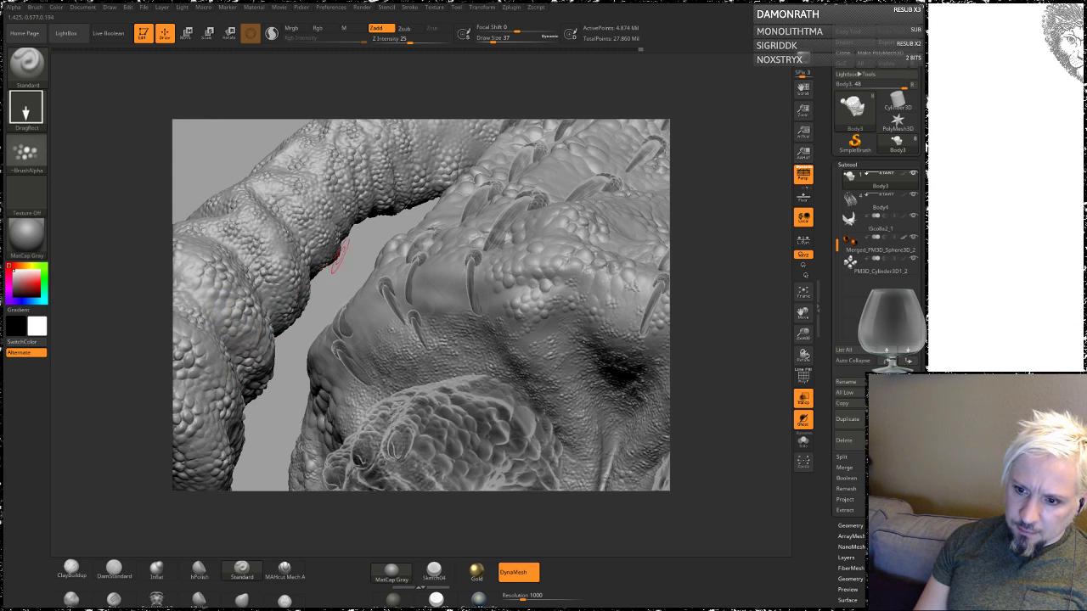
{"action": "right_click_drag", "start_coordinate": [338, 255], "coordinate": [231, 320]}
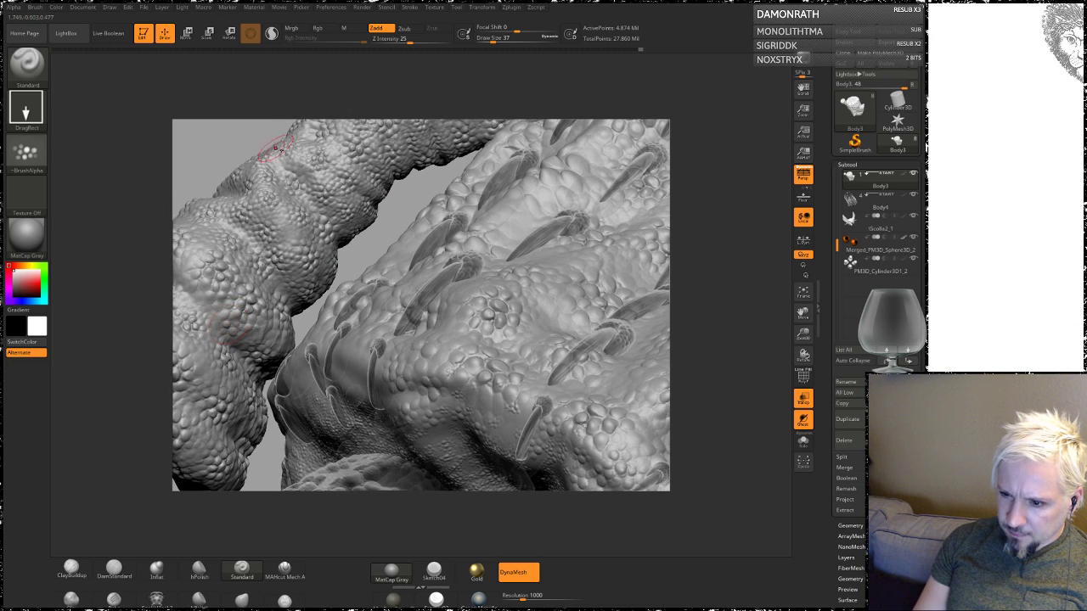
{"action": "right_click_drag", "start_coordinate": [386, 229], "coordinate": [519, 251]}
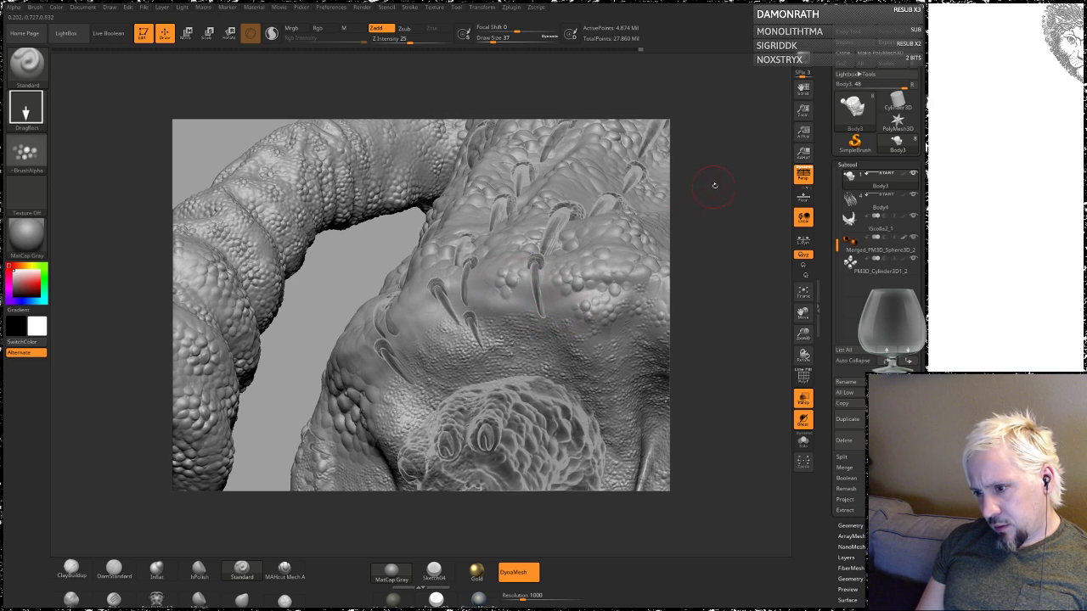
{"action": "right_click_drag", "start_coordinate": [714, 185], "coordinate": [450, 271]}
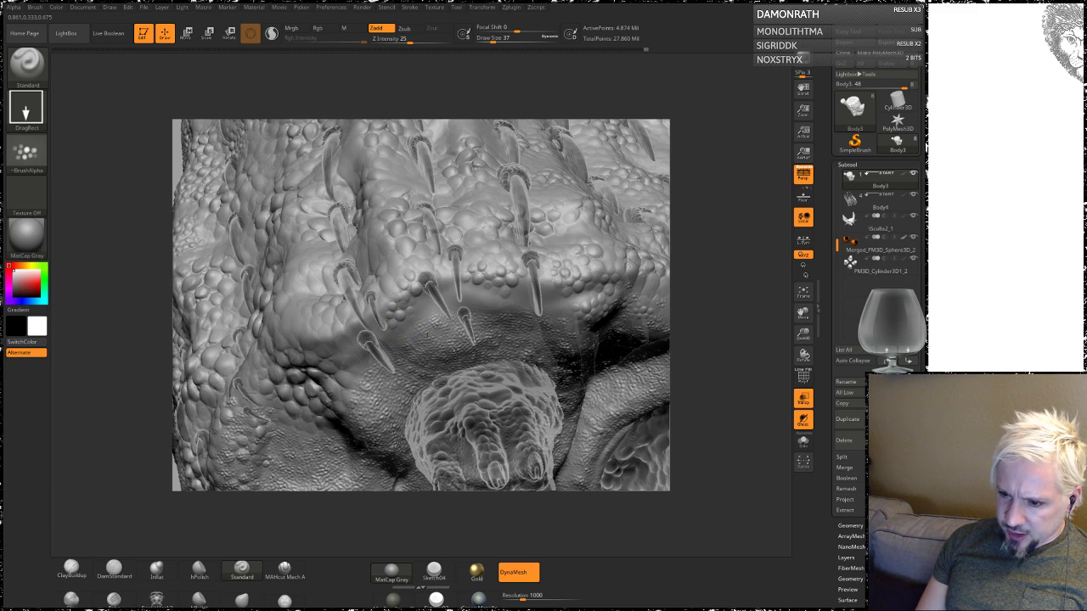
Step: Orbit across the creature to study the spiked ridge, horns and bead-ringed tendril area
{"action": "right_click_drag", "start_coordinate": [535, 242], "coordinate": [454, 293]}
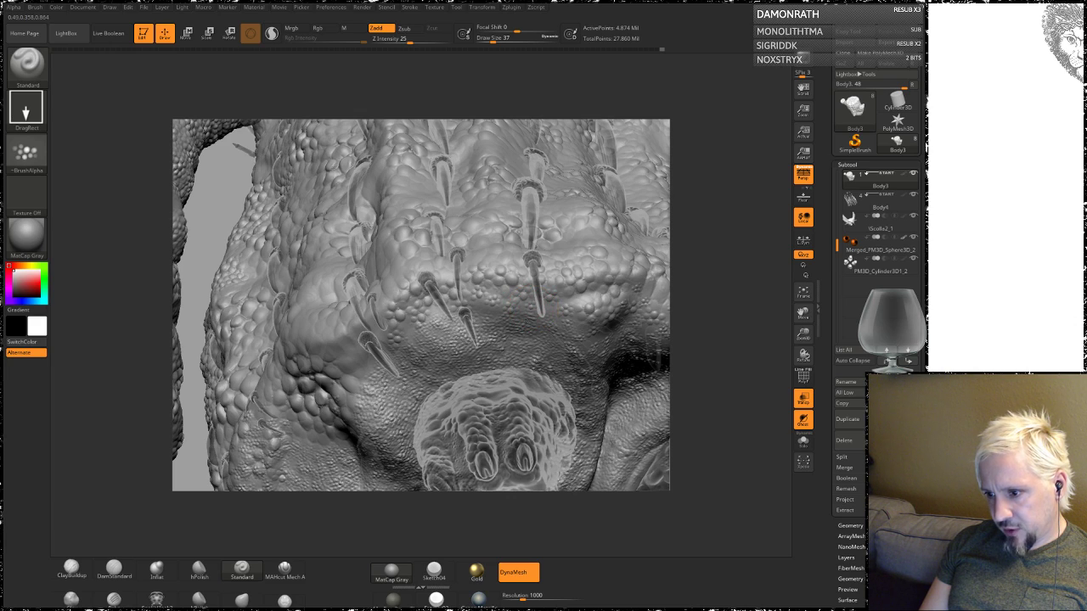
{"action": "middle_click_drag", "start_coordinate": [637, 251], "coordinate": [595, 272]}
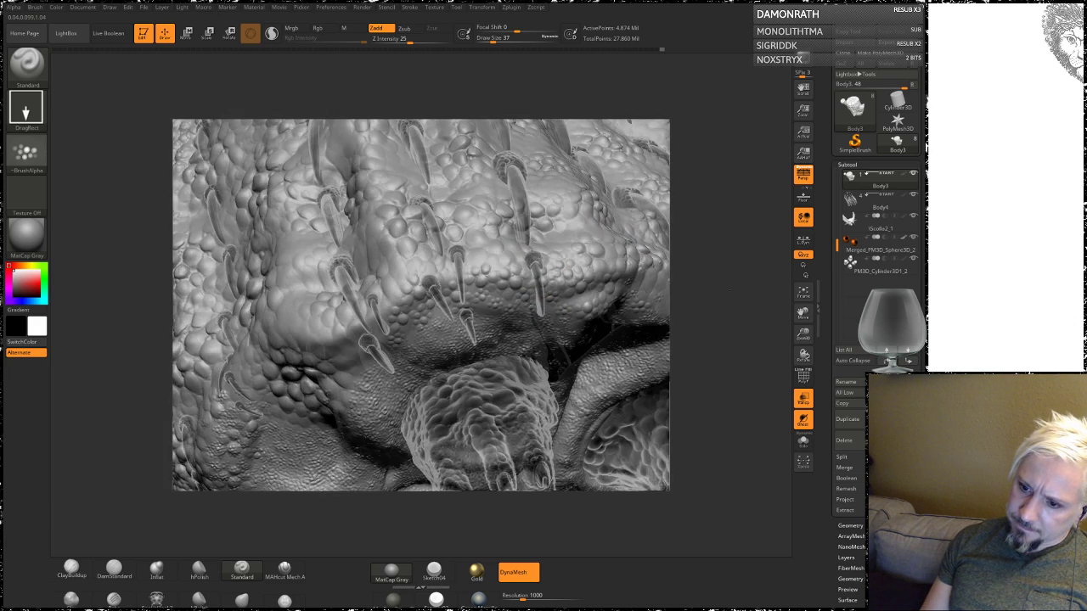
{"action": "middle_click_drag", "start_coordinate": [357, 357], "coordinate": [390, 343]}
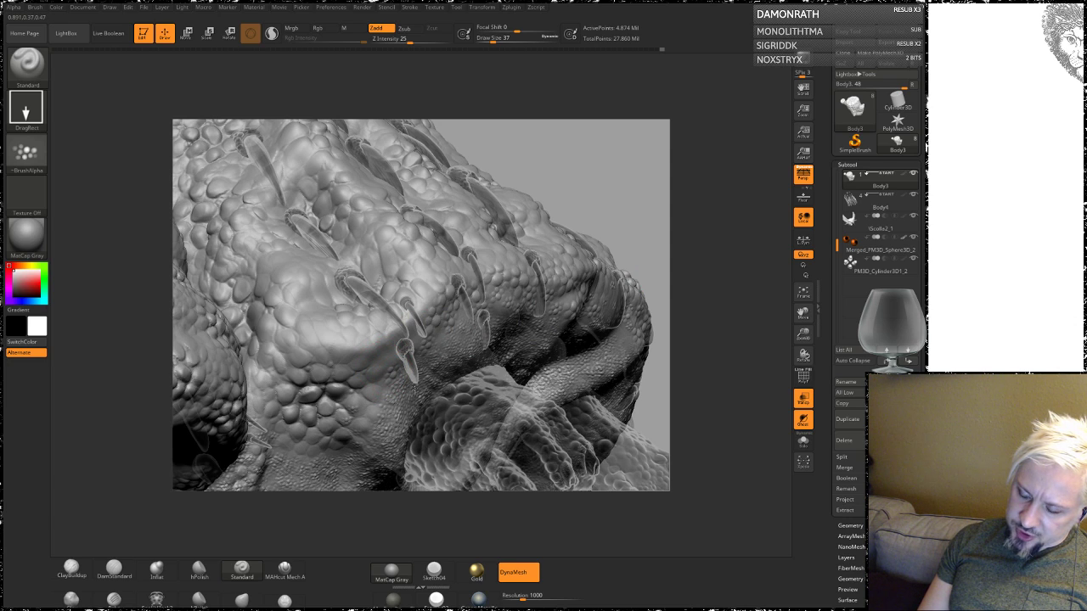
{"action": "middle_click_drag", "start_coordinate": [594, 199], "coordinate": [375, 363]}
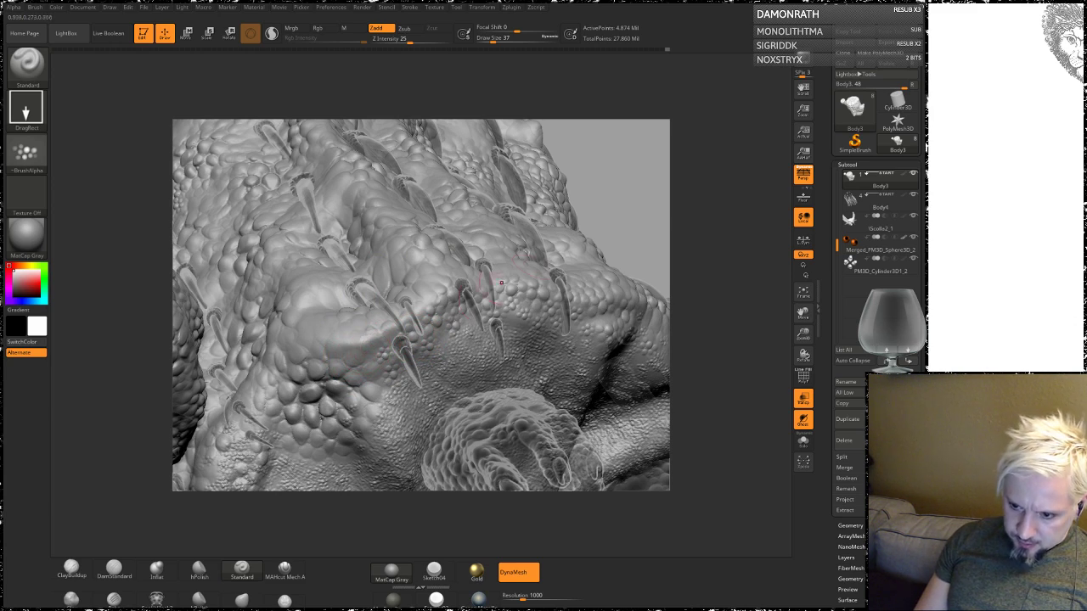
{"action": "left_click_drag", "start_coordinate": [639, 220], "coordinate": [335, 343]}
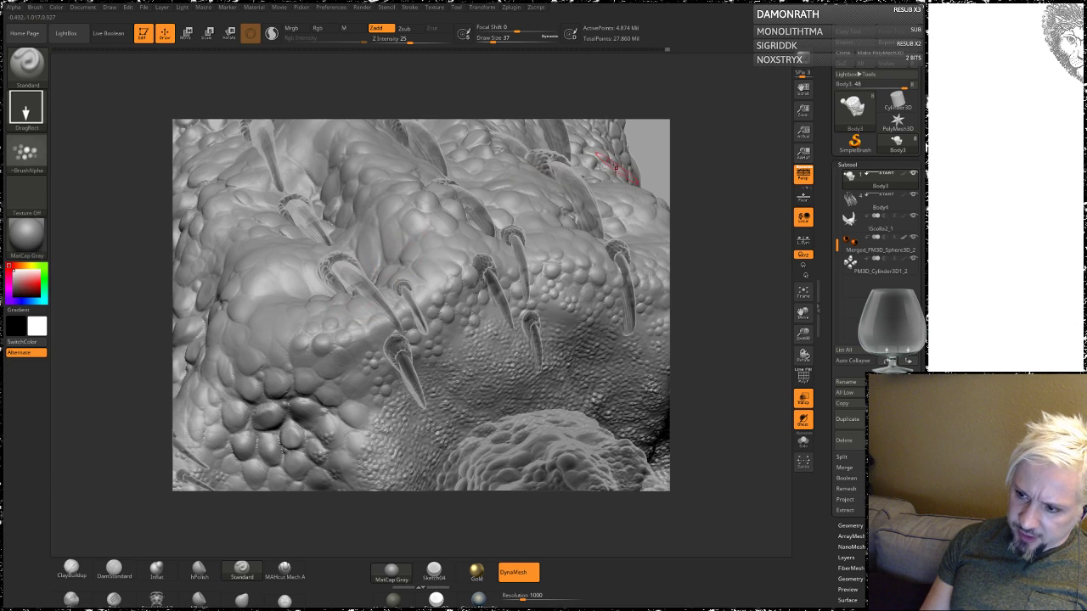
{"action": "mouse_move", "coordinate": [718, 170]}
{"action": "left_mouse_down"}
{"action": "mouse_move", "coordinate": [727, 212]}
{"action": "mouse_move", "coordinate": [243, 311]}
{"action": "mouse_move", "coordinate": [237, 301]}
{"action": "mouse_move", "coordinate": [239, 336]}
{"action": "left_mouse_up"}
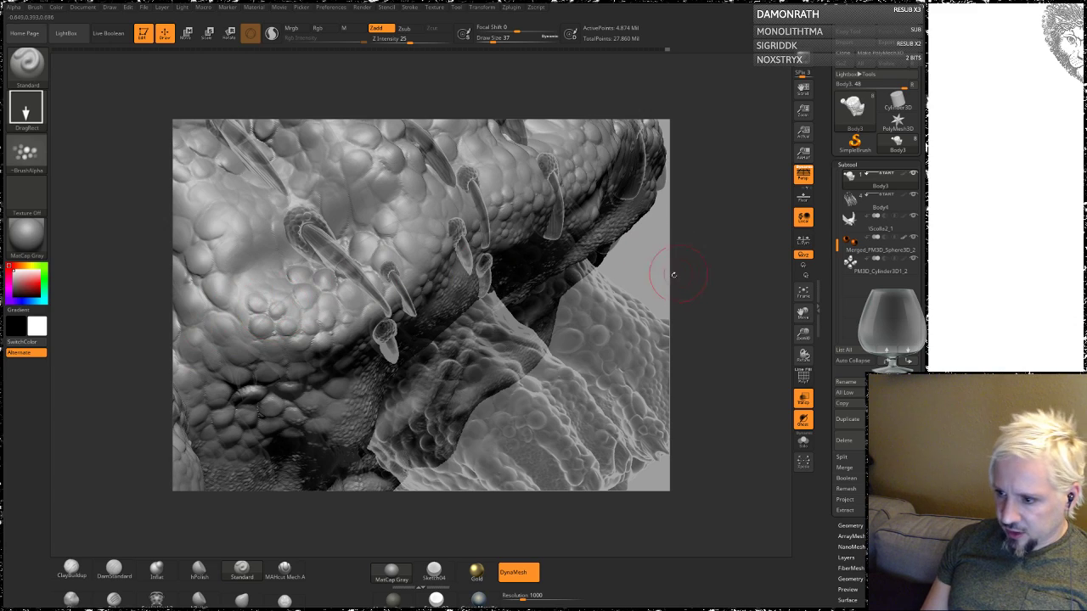
{"action": "mouse_move", "coordinate": [658, 272]}
{"action": "left_mouse_down"}
{"action": "mouse_move", "coordinate": [658, 218]}
{"action": "mouse_move", "coordinate": [671, 201]}
{"action": "mouse_move", "coordinate": [314, 331]}
{"action": "left_mouse_up"}
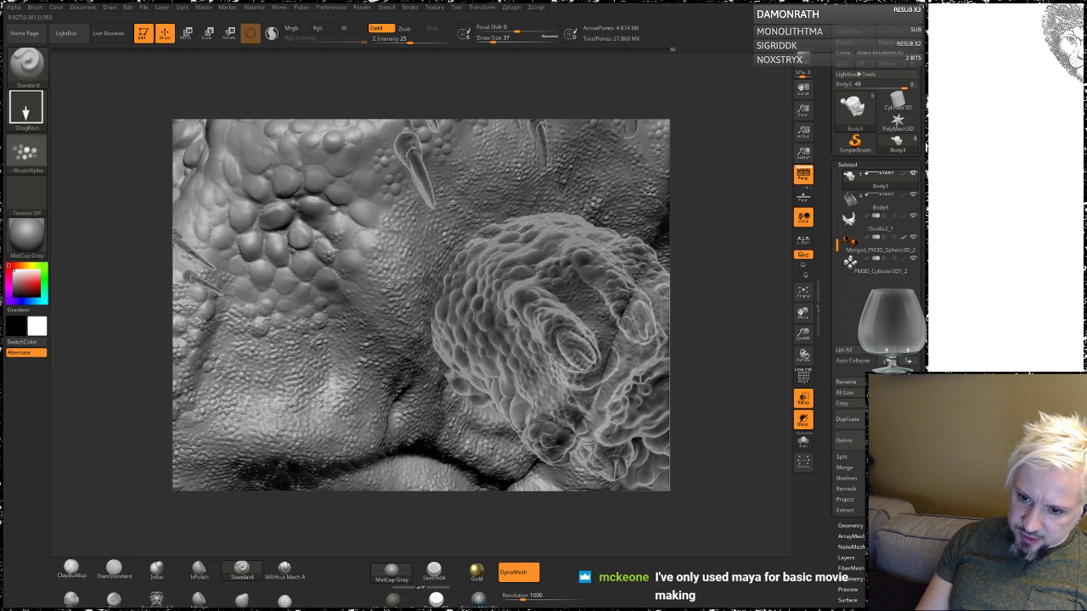
{"action": "mouse_move", "coordinate": [723, 302]}
{"action": "left_mouse_down"}
{"action": "mouse_move", "coordinate": [749, 298]}
{"action": "mouse_move", "coordinate": [737, 296]}
{"action": "left_mouse_up"}
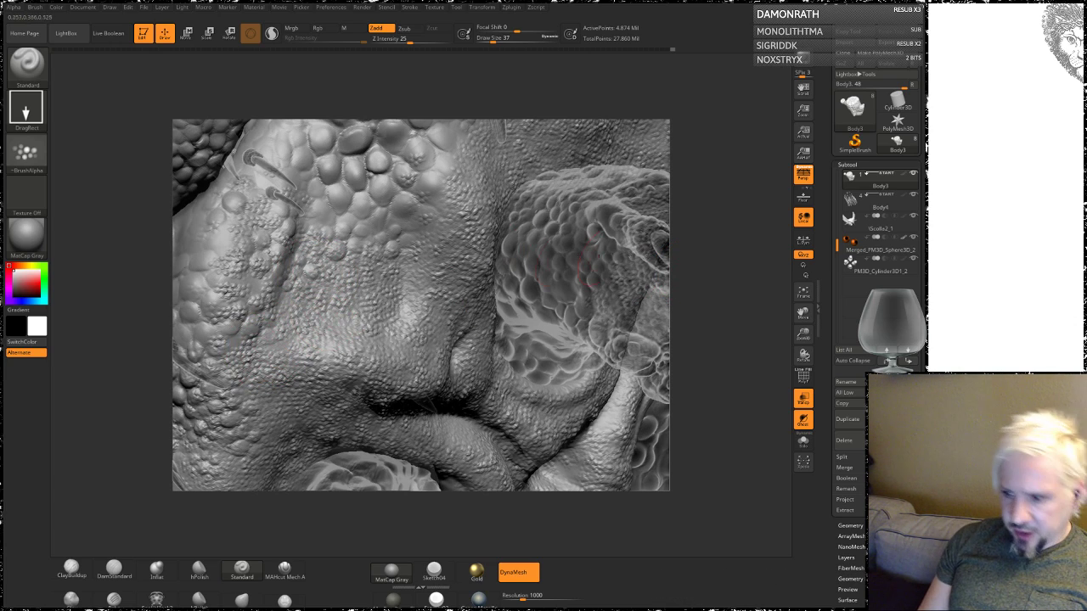
{"action": "mouse_move", "coordinate": [696, 198]}
{"action": "left_mouse_down"}
{"action": "mouse_move", "coordinate": [696, 214]}
{"action": "mouse_move", "coordinate": [375, 219]}
{"action": "left_mouse_up"}
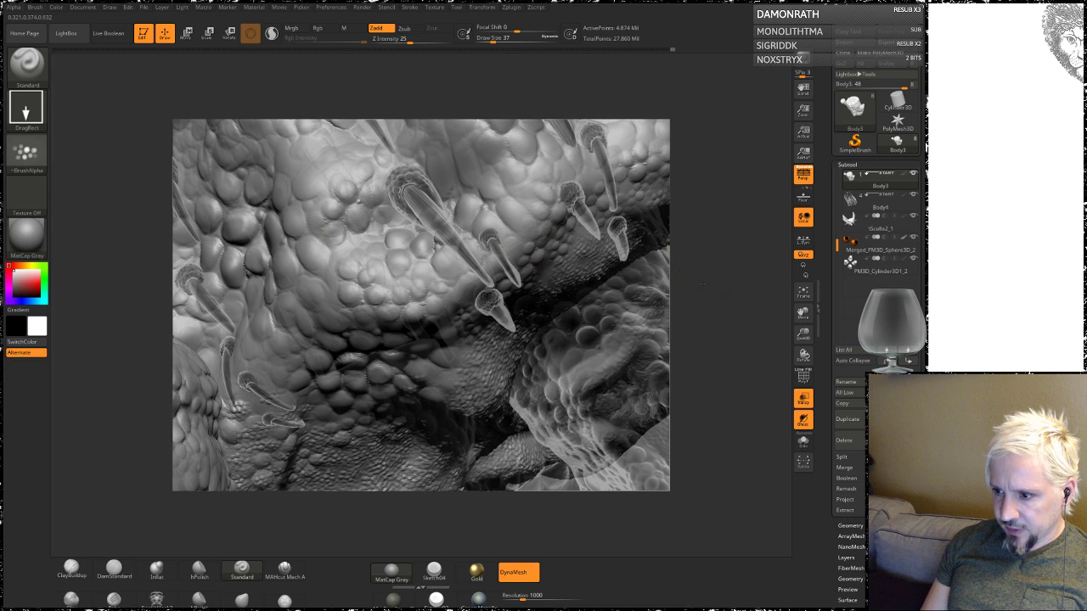
{"action": "mouse_move", "coordinate": [353, 187]}
{"action": "right_mouse_down"}
{"action": "mouse_move", "coordinate": [558, 336]}
{"action": "mouse_move", "coordinate": [495, 298]}
{"action": "right_mouse_up"}
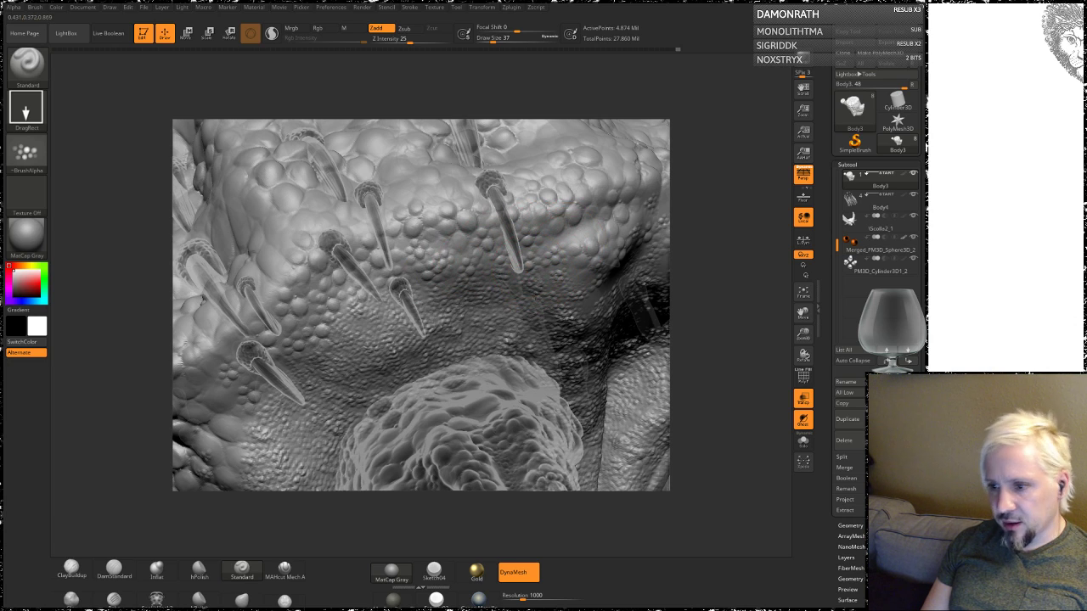
{"action": "mouse_move", "coordinate": [675, 213]}
{"action": "left_mouse_down"}
{"action": "mouse_move", "coordinate": [689, 262]}
{"action": "mouse_move", "coordinate": [633, 285]}
{"action": "left_mouse_up"}
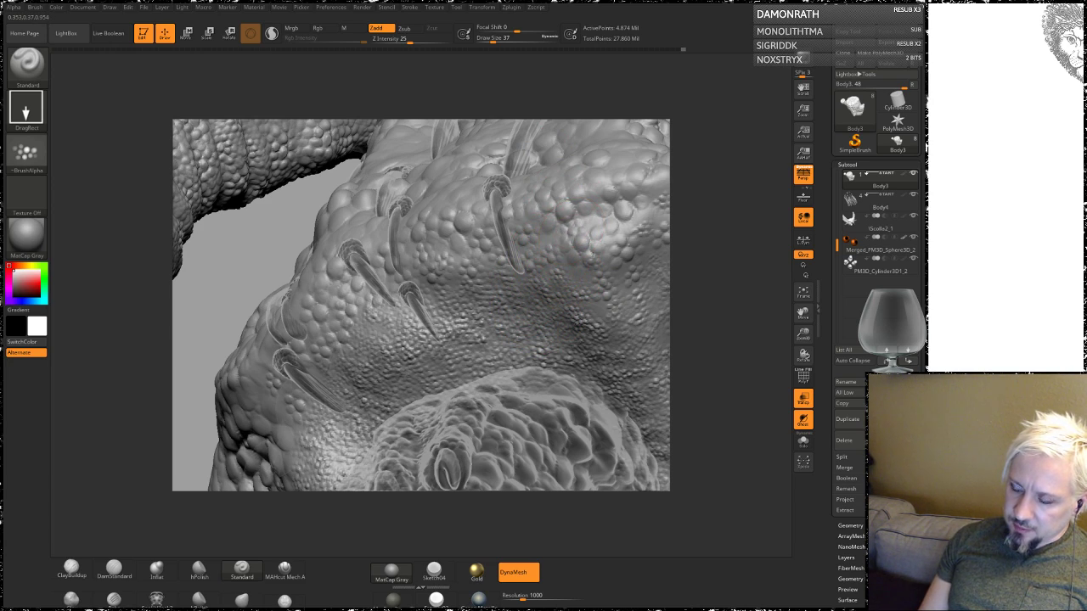
{"action": "mouse_move", "coordinate": [726, 219]}
{"action": "left_mouse_down"}
{"action": "mouse_move", "coordinate": [733, 215]}
{"action": "mouse_move", "coordinate": [714, 286]}
{"action": "mouse_move", "coordinate": [550, 350]}
{"action": "left_mouse_up"}
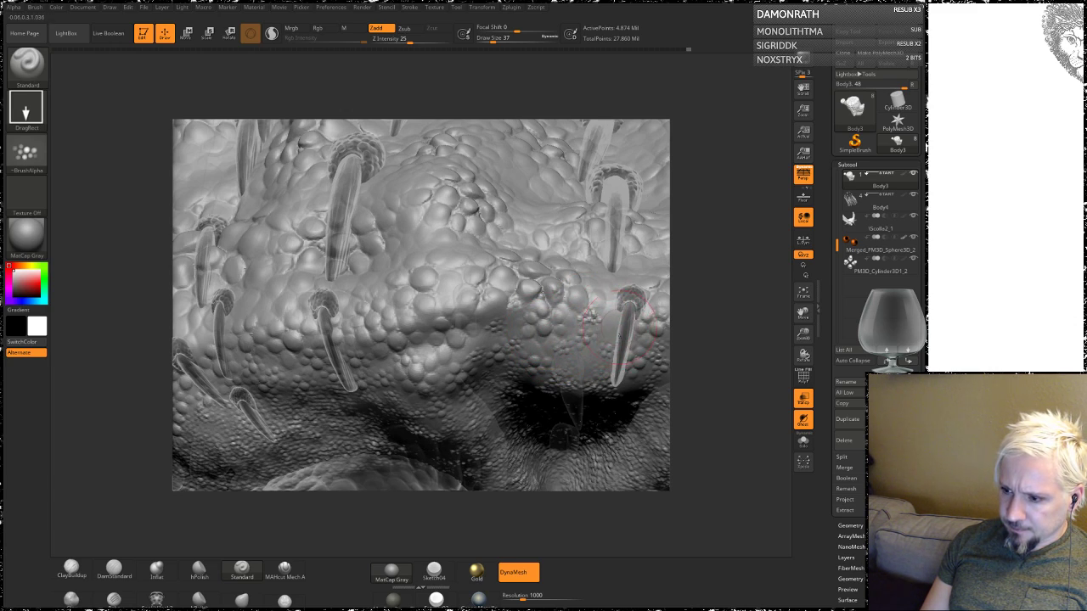
{"action": "mouse_move", "coordinate": [722, 263]}
{"action": "left_mouse_down"}
{"action": "mouse_move", "coordinate": [533, 291]}
{"action": "mouse_move", "coordinate": [577, 225]}
{"action": "mouse_move", "coordinate": [732, 242]}
{"action": "mouse_move", "coordinate": [475, 314]}
{"action": "left_mouse_up"}
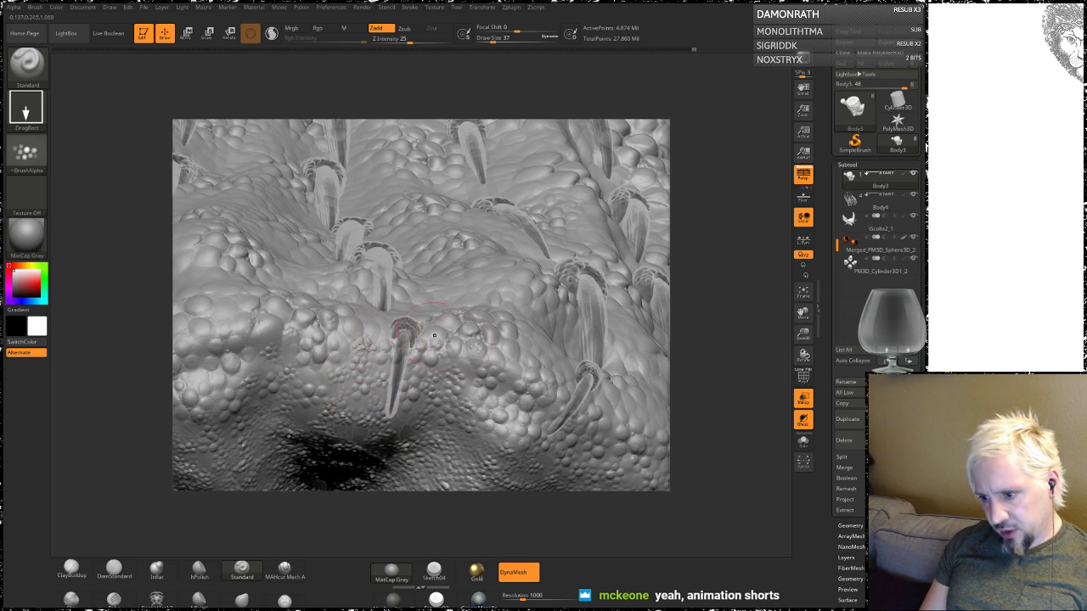
{"action": "mouse_move", "coordinate": [709, 221]}
{"action": "left_mouse_down"}
{"action": "mouse_move", "coordinate": [721, 308]}
{"action": "mouse_move", "coordinate": [427, 312]}
{"action": "left_mouse_up"}
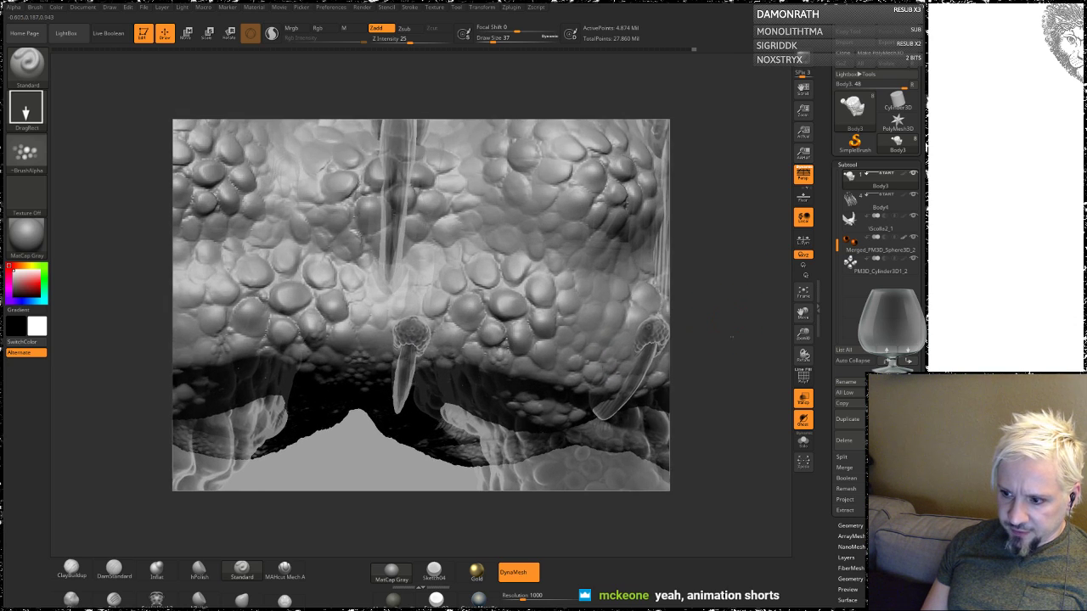
Step: Lower Draw Size from 37 to 23 and check the model from the front
{"action": "key", "text": "space"}
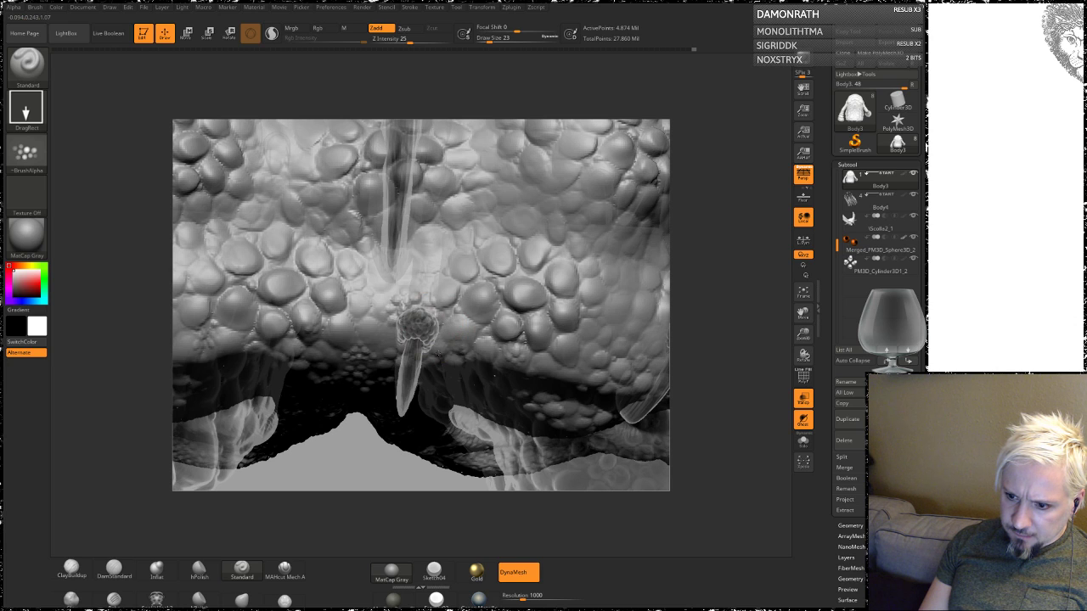
{"action": "left_click_drag", "start_coordinate": [696, 253], "coordinate": [702, 262]}
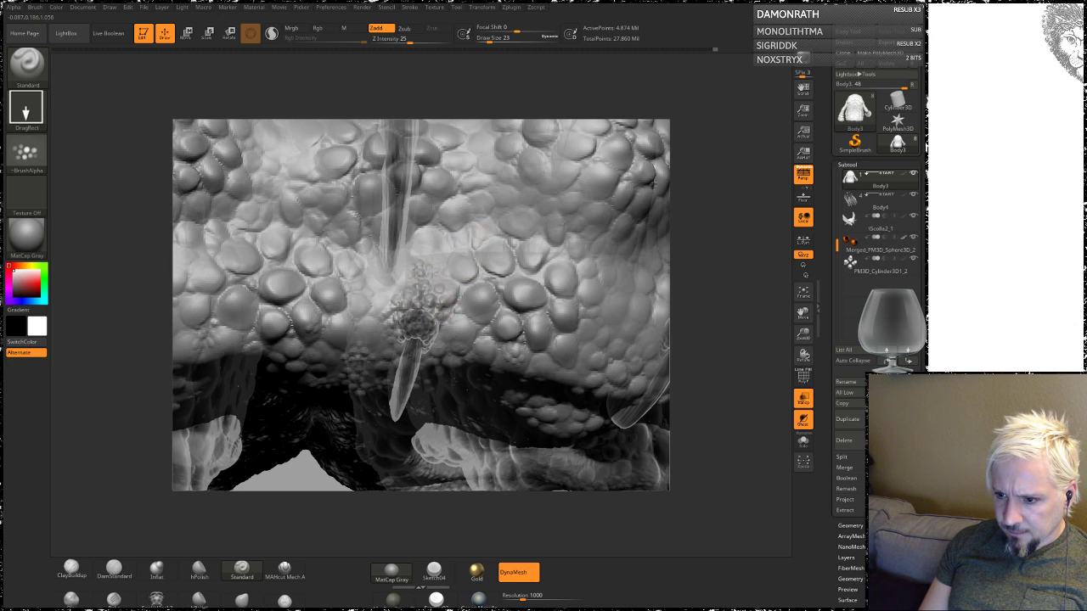
{"action": "right_click_drag", "start_coordinate": [469, 289], "coordinate": [476, 293]}
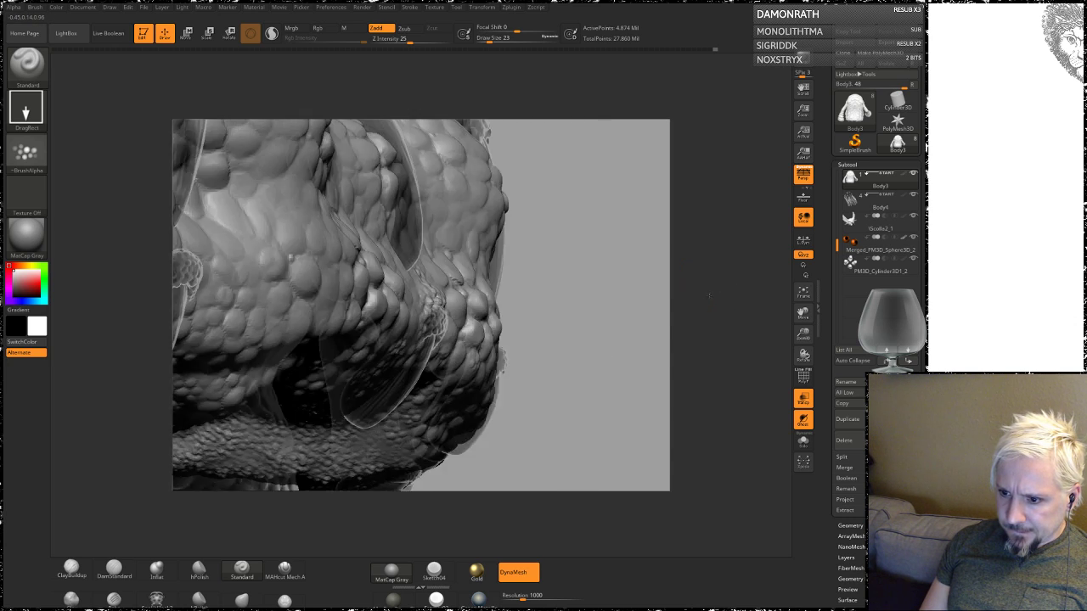
Step: Show the model solid and tilt and zoom out to frame the lower-body spikes
{"action": "left_click", "coordinate": [803, 398]}
{"action": "mouse_move", "coordinate": [716, 343]}
{"action": "left_mouse_down"}
{"action": "mouse_move", "coordinate": [737, 343]}
{"action": "mouse_move", "coordinate": [719, 373]}
{"action": "mouse_move", "coordinate": [722, 399]}
{"action": "left_mouse_up"}
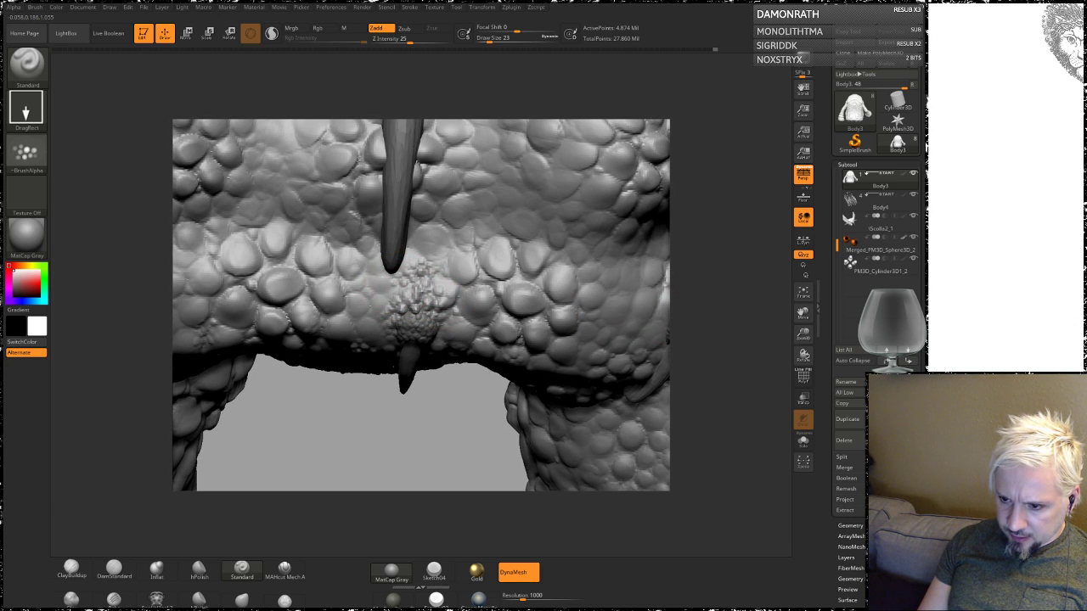
{"action": "mouse_move", "coordinate": [696, 287]}
{"action": "left_mouse_down", "text": "alt"}
{"action": "mouse_move", "coordinate": [597, 414]}
{"action": "mouse_move", "coordinate": [561, 416]}
{"action": "mouse_move", "coordinate": [571, 367]}
{"action": "mouse_move", "coordinate": [349, 467]}
{"action": "mouse_move", "coordinate": [92, 544]}
{"action": "left_mouse_up", "text": "alt"}
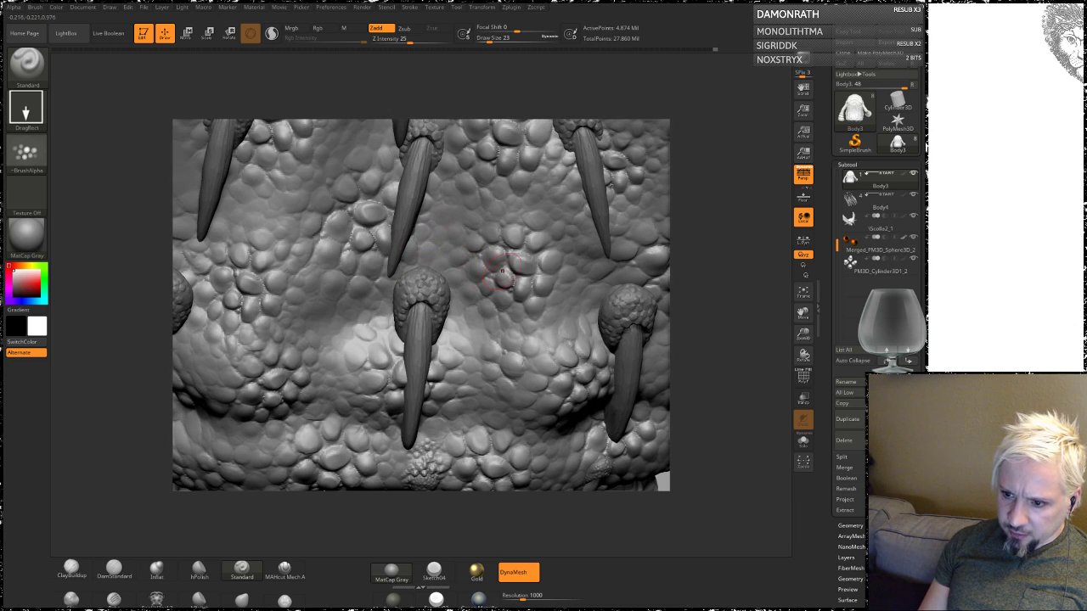
Step: With ClayBuildup and Transp on, build a clay mound above the middle spike's base and smooth it
{"action": "left_click", "coordinate": [73, 568]}
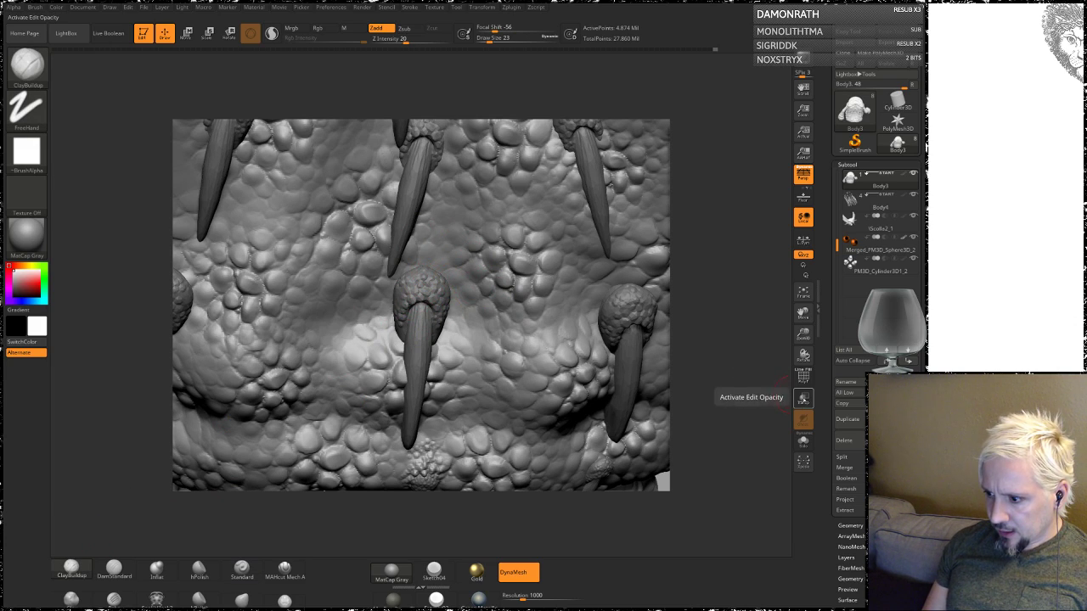
{"action": "left_click", "coordinate": [803, 398]}
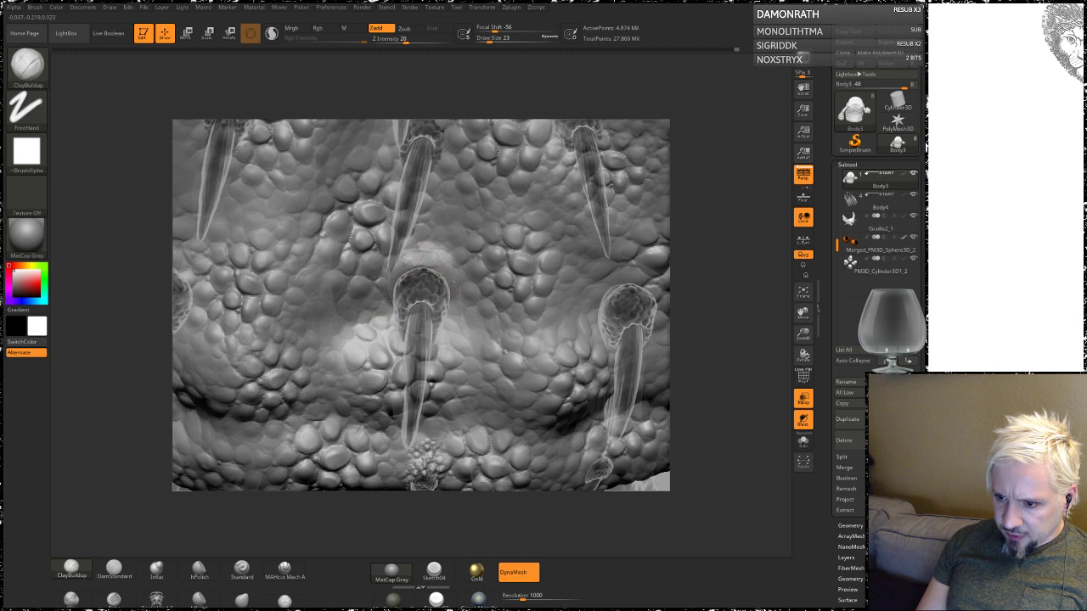
{"action": "left_click_drag", "start_coordinate": [704, 279], "coordinate": [430, 255]}
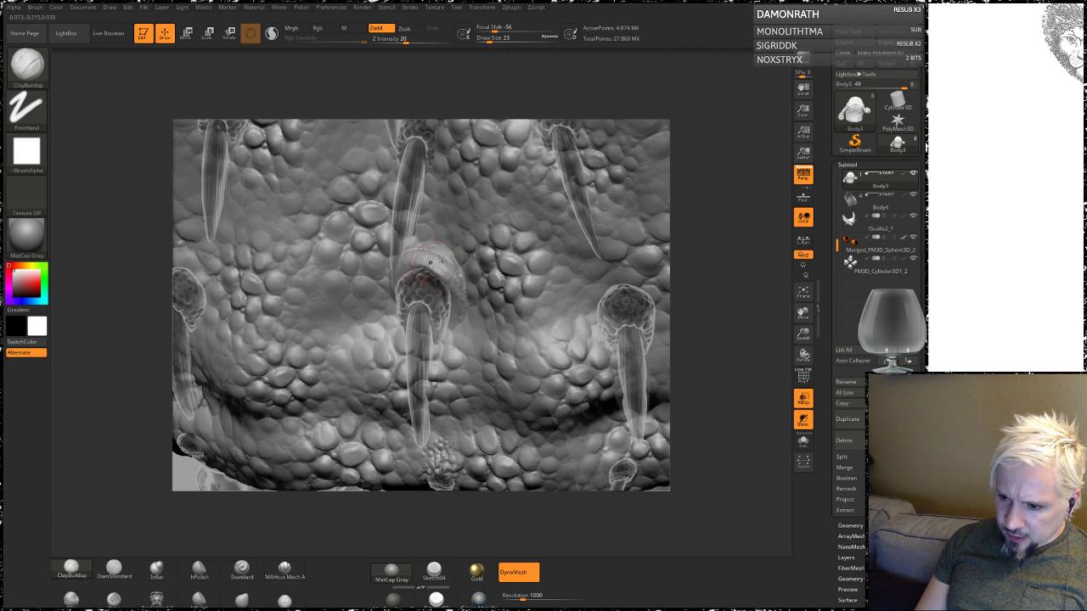
{"action": "left_click_drag", "start_coordinate": [679, 243], "coordinate": [530, 250]}
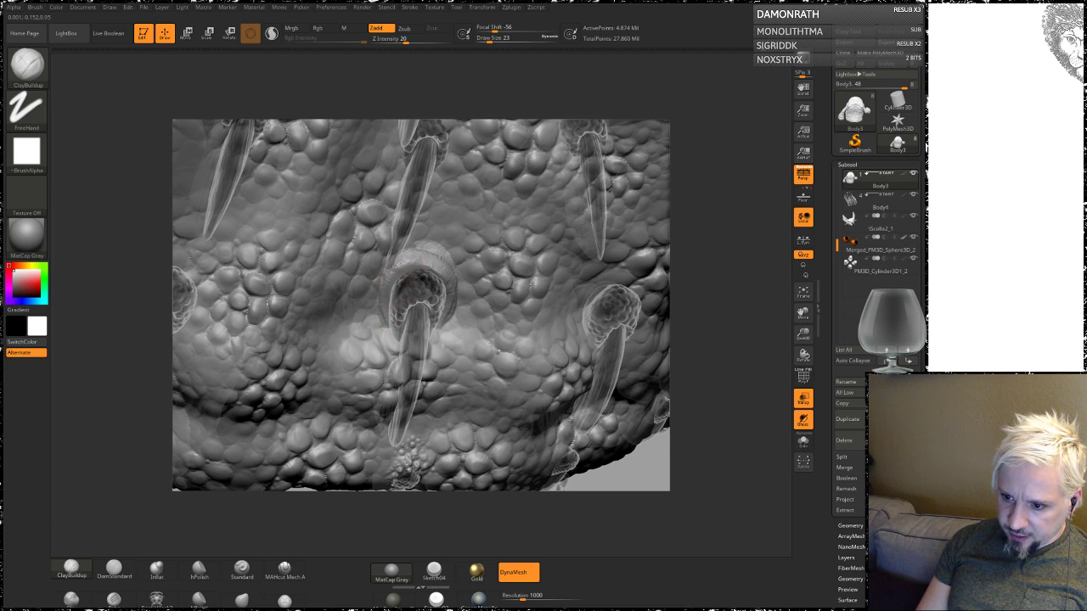
{"action": "mouse_move", "coordinate": [715, 277]}
{"action": "left_mouse_down"}
{"action": "mouse_move", "coordinate": [702, 293]}
{"action": "mouse_move", "coordinate": [671, 280]}
{"action": "left_mouse_up"}
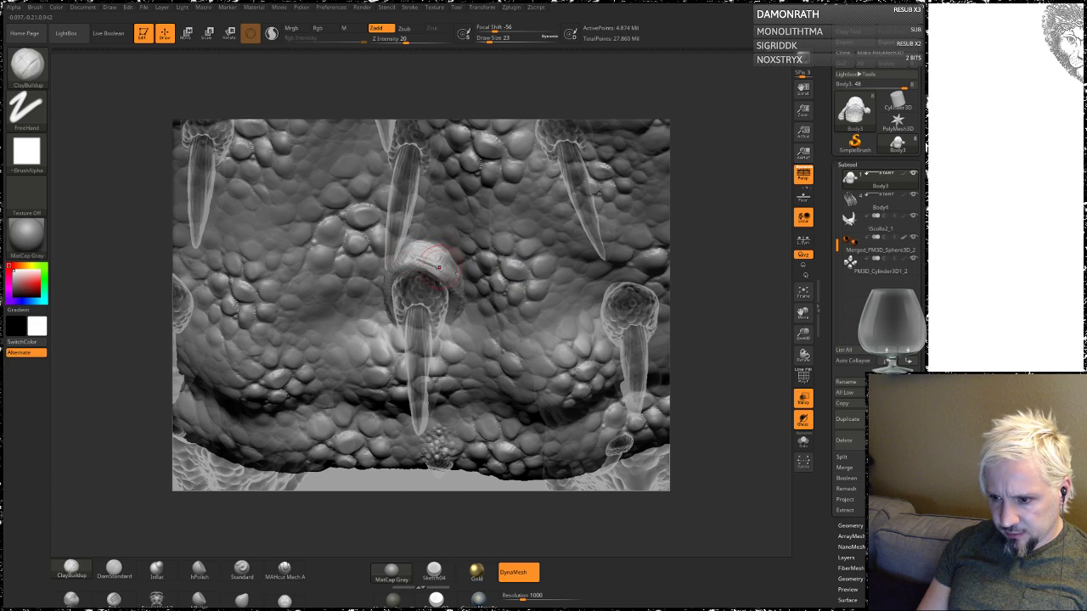
{"action": "key", "text": "shift"}
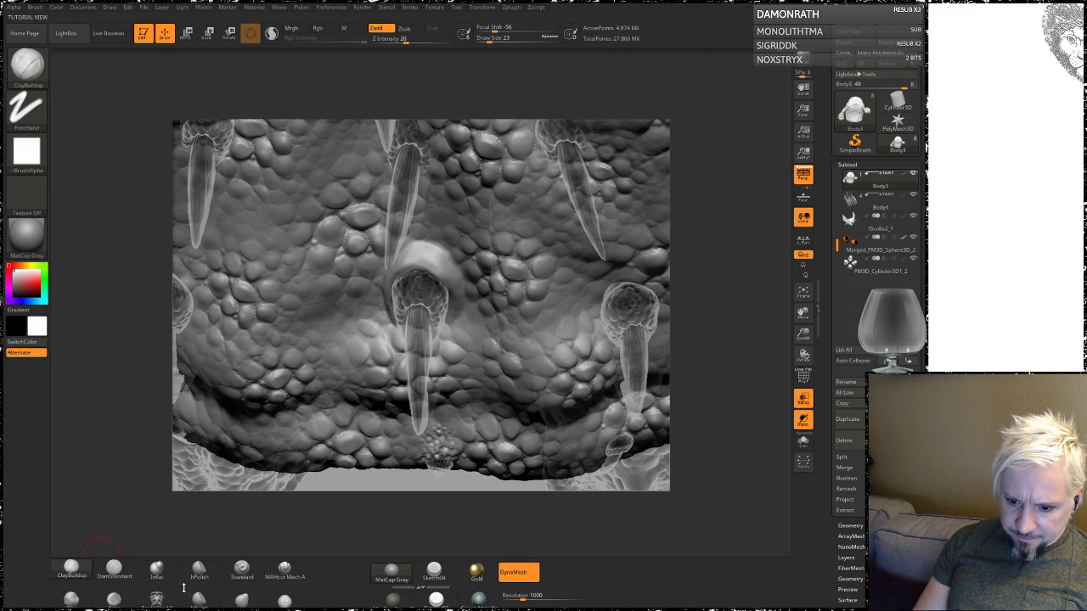
{"action": "left_click", "coordinate": [242, 567]}
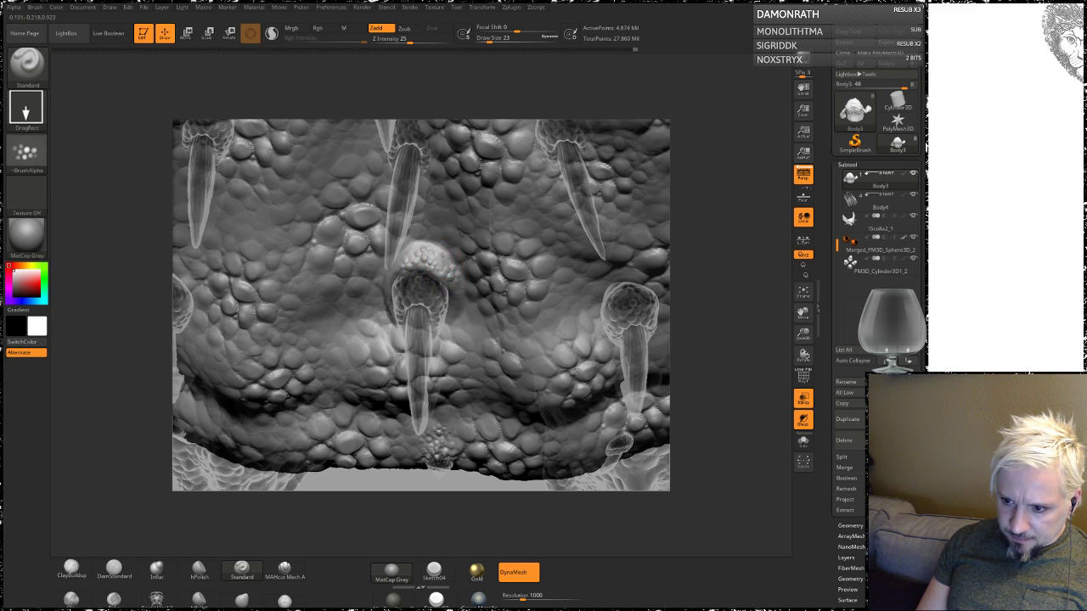
Step: Stamp a ring of dot beads around the middle spike's base, then turn Transp off
{"action": "mouse_move", "coordinate": [441, 255]}
{"action": "right_mouse_down"}
{"action": "mouse_move", "coordinate": [584, 257]}
{"action": "mouse_move", "coordinate": [510, 270]}
{"action": "right_mouse_up"}
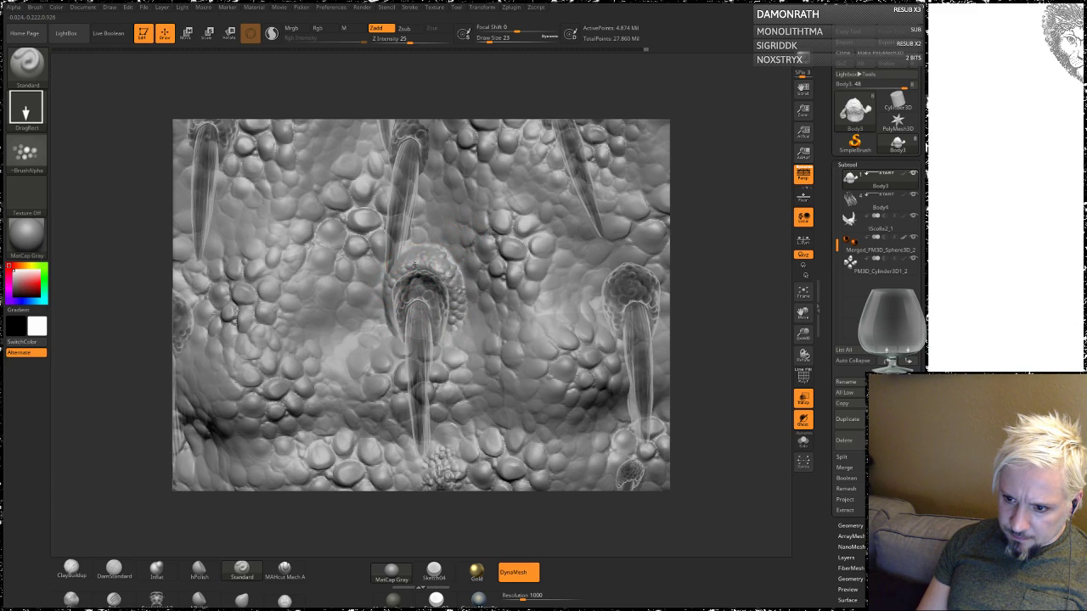
{"action": "left_click", "coordinate": [803, 397]}
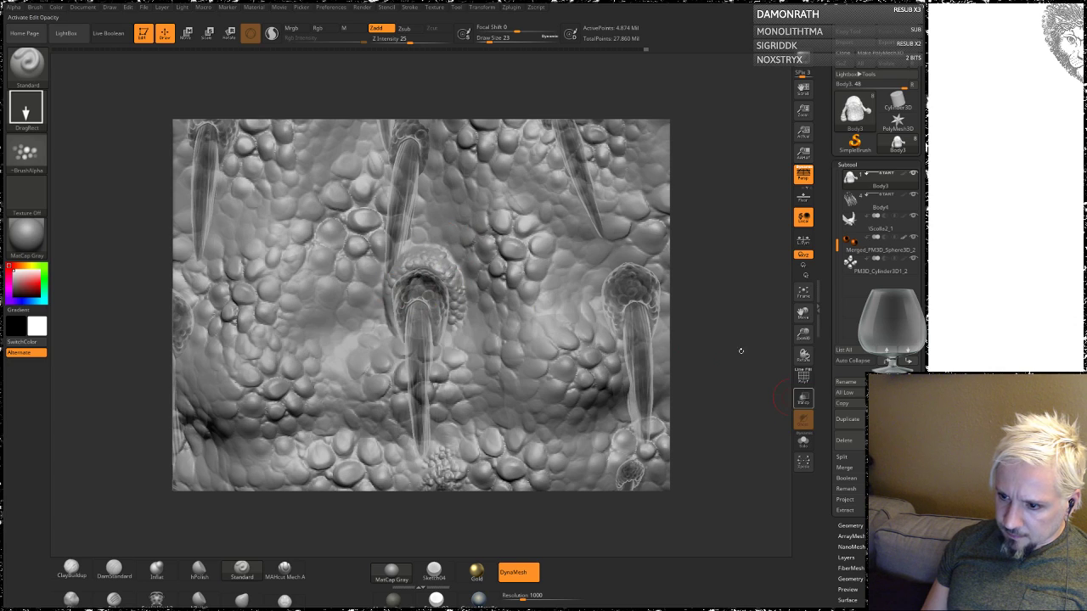
{"action": "left_click_drag", "start_coordinate": [727, 305], "coordinate": [717, 307]}
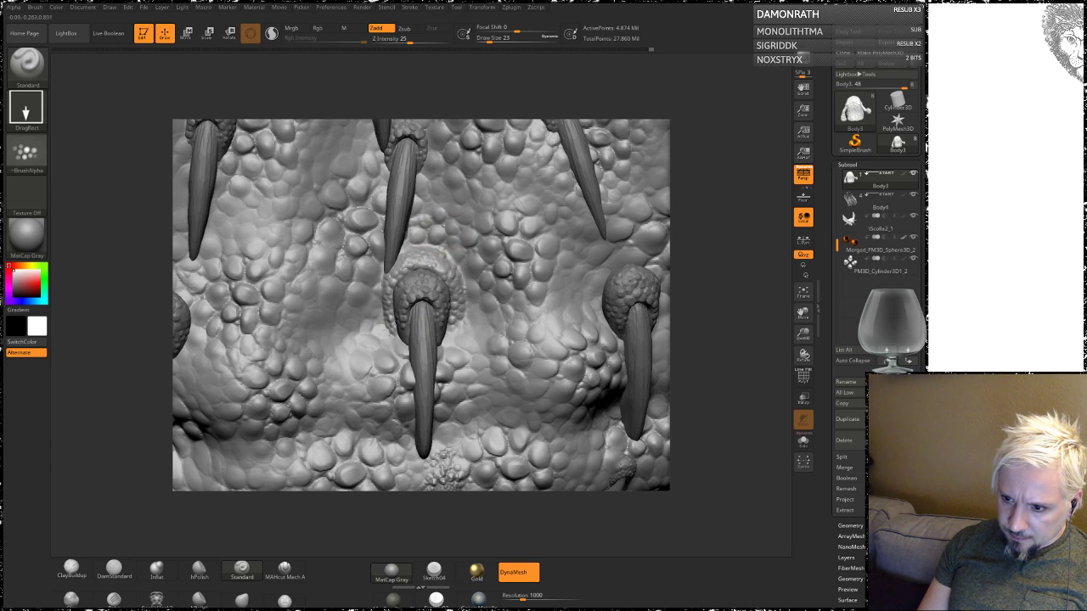
Step: Zoom out to a three-quarter view of the whole creature and select ClayBuildup
{"action": "left_click_drag", "start_coordinate": [699, 328], "coordinate": [662, 218], "text": "alt"}
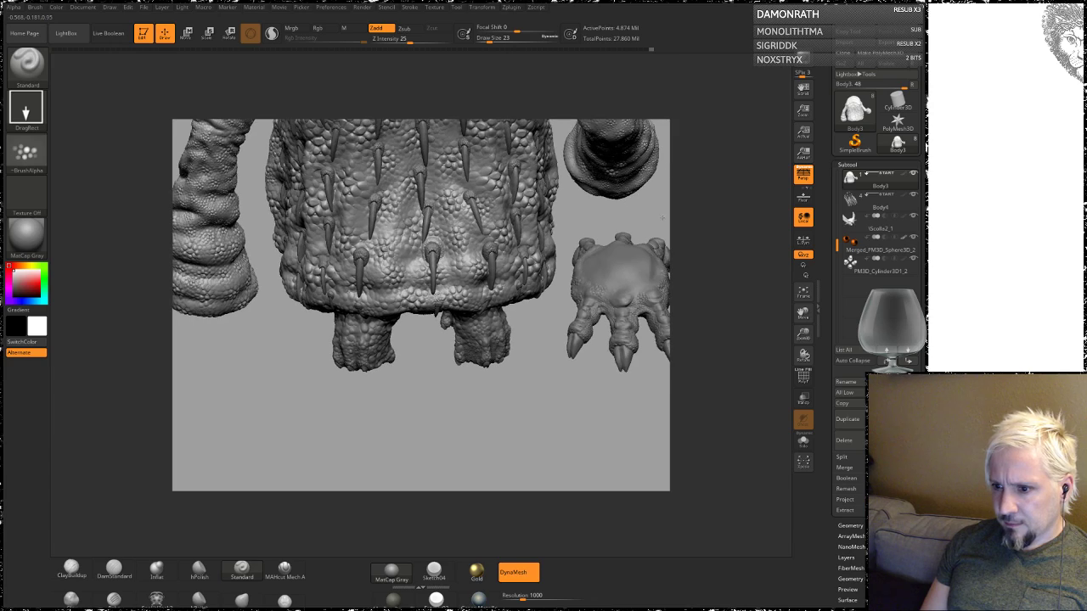
{"action": "mouse_move", "coordinate": [478, 415]}
{"action": "left_mouse_down"}
{"action": "mouse_move", "coordinate": [470, 393]}
{"action": "mouse_move", "coordinate": [483, 454]}
{"action": "mouse_move", "coordinate": [494, 440]}
{"action": "mouse_move", "coordinate": [482, 417]}
{"action": "mouse_move", "coordinate": [497, 427]}
{"action": "mouse_move", "coordinate": [497, 412]}
{"action": "mouse_move", "coordinate": [501, 429]}
{"action": "mouse_move", "coordinate": [458, 400]}
{"action": "mouse_move", "coordinate": [459, 374]}
{"action": "mouse_move", "coordinate": [458, 442]}
{"action": "left_mouse_up"}
{"action": "left_click", "coordinate": [72, 568]}
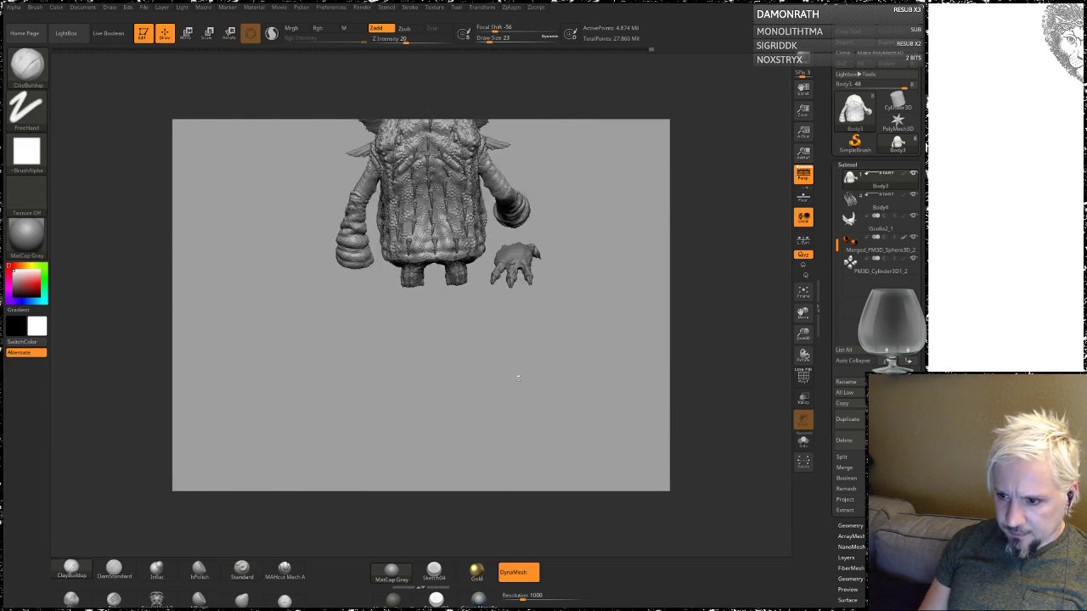
Step: Zoom in, enable Transp, and build and smooth a clay mound beside the right-hand spike
{"action": "left_click_drag", "start_coordinate": [516, 381], "coordinate": [437, 312], "text": "alt"}
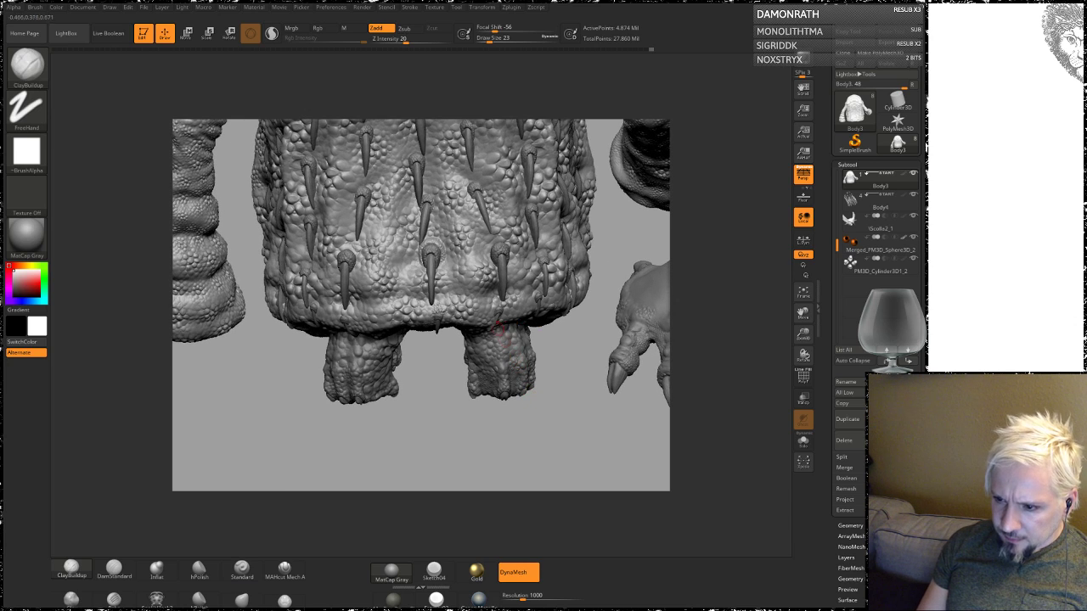
{"action": "left_click_drag", "start_coordinate": [564, 349], "coordinate": [558, 269], "text": "alt"}
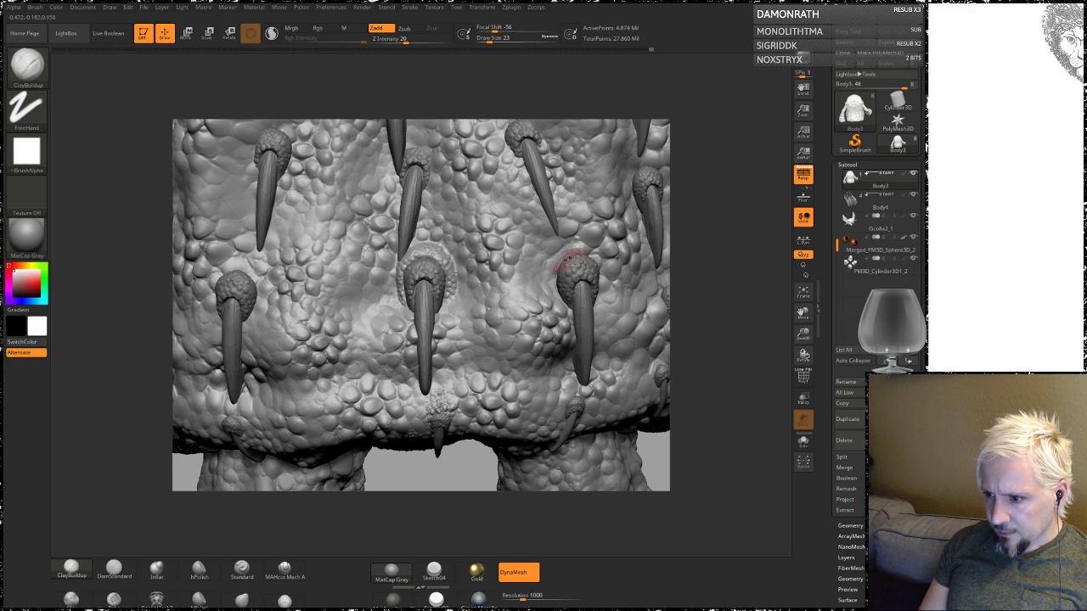
{"action": "left_click", "coordinate": [802, 397]}
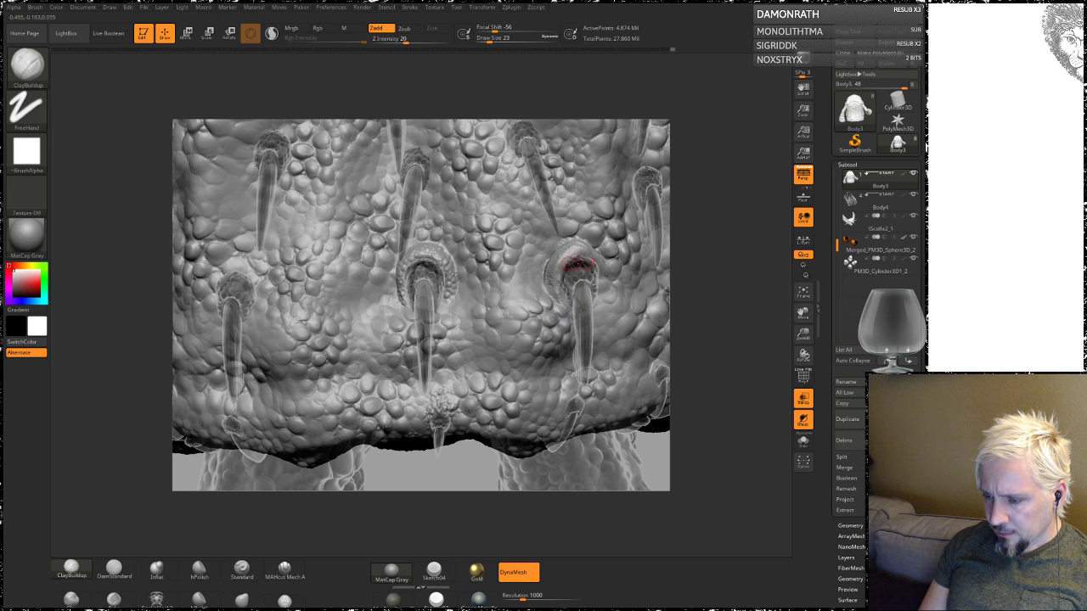
{"action": "key", "text": "shift"}
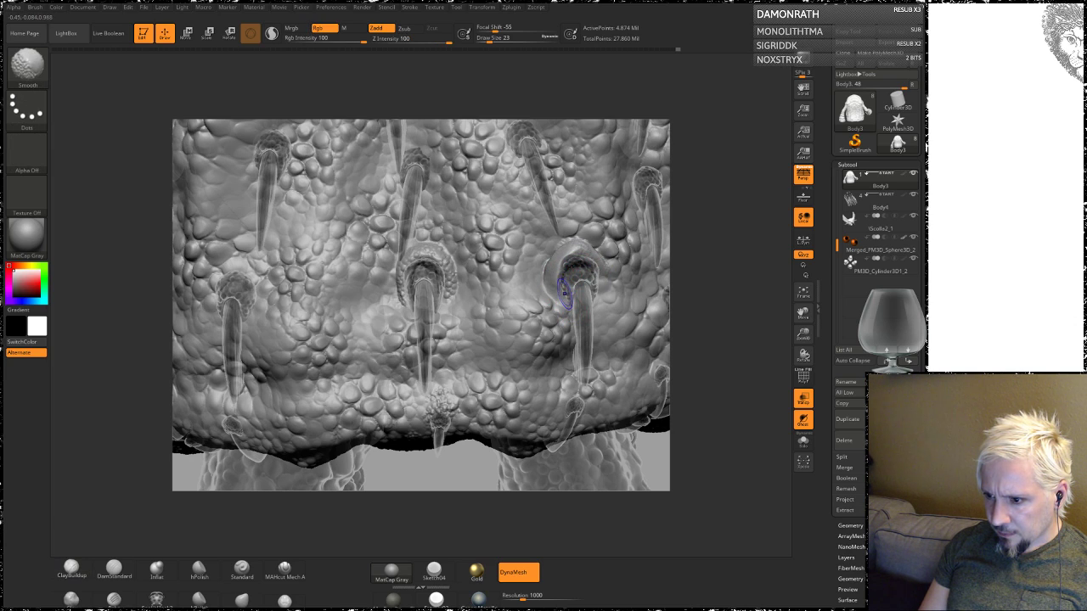
{"action": "left_click_drag", "start_coordinate": [721, 235], "coordinate": [720, 235]}
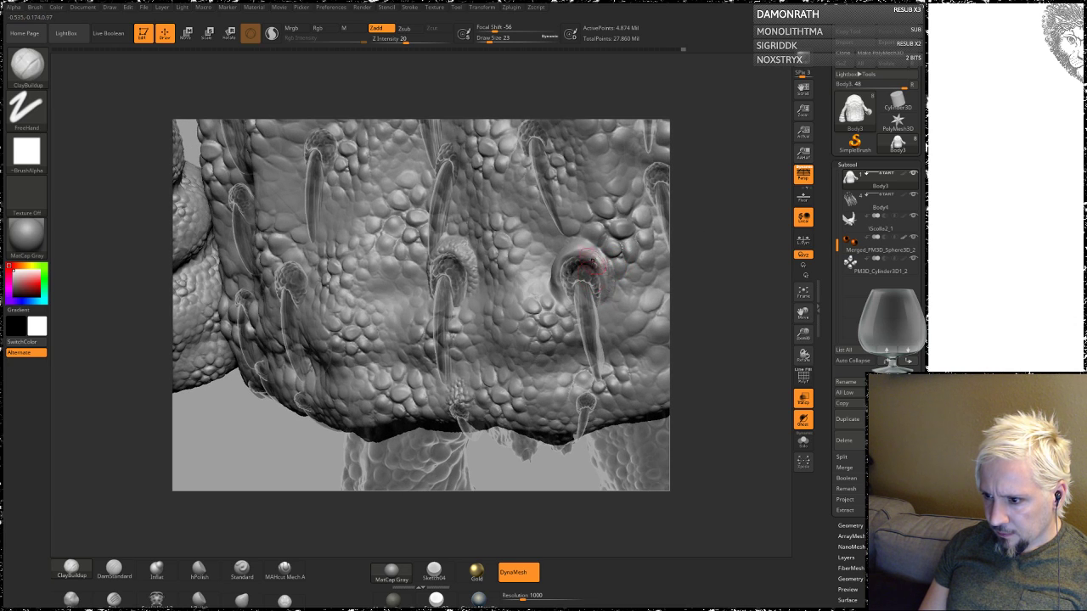
{"action": "key", "text": "shift"}
{"action": "right_click_drag", "start_coordinate": [616, 270], "coordinate": [559, 252]}
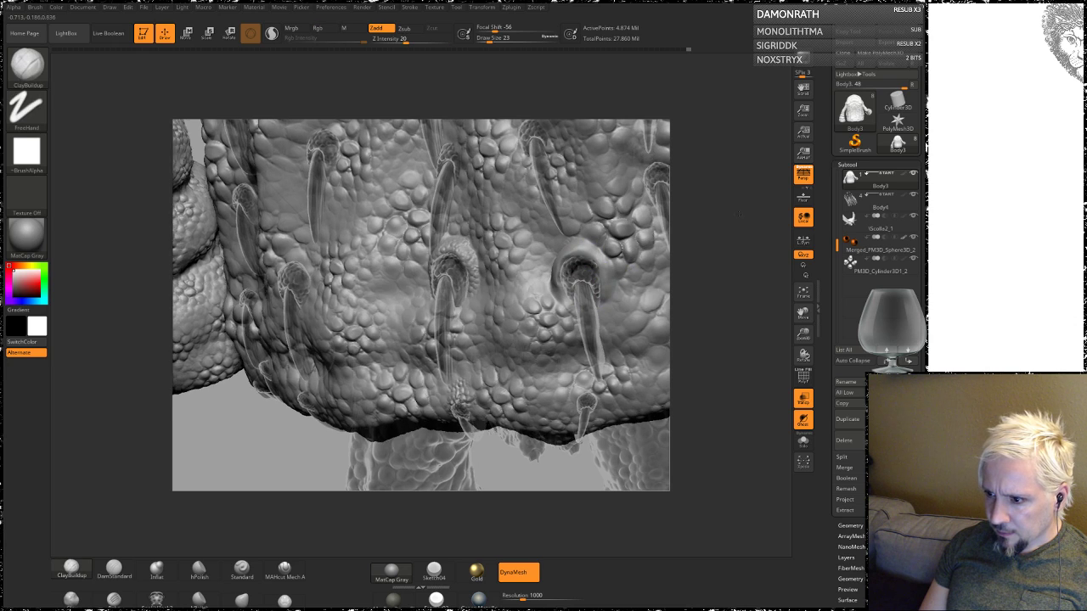
{"action": "key", "text": "shift"}
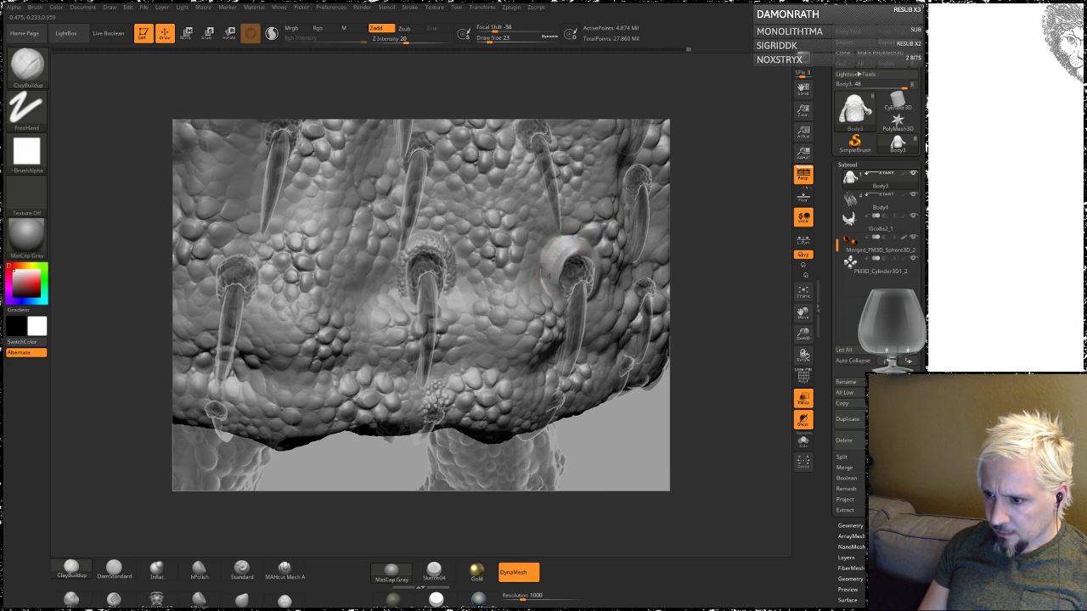
{"action": "key", "text": "shift"}
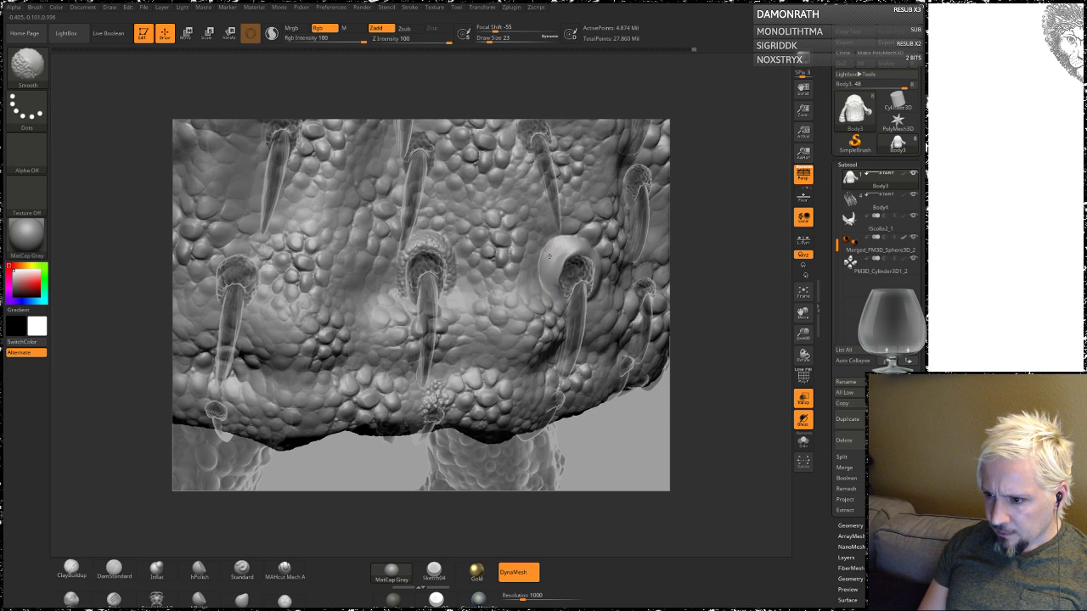
{"action": "left_click_drag", "start_coordinate": [708, 264], "coordinate": [730, 255]}
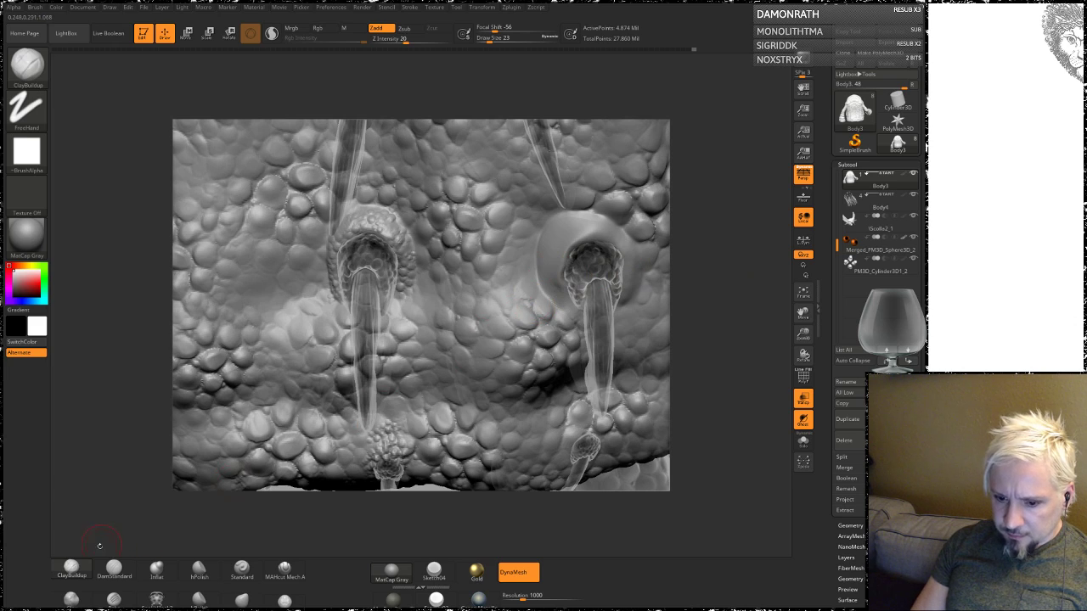
Step: Stamp beads around the right-hand spike's socket rim with the Standard brush at higher depth
{"action": "left_click", "coordinate": [242, 568]}
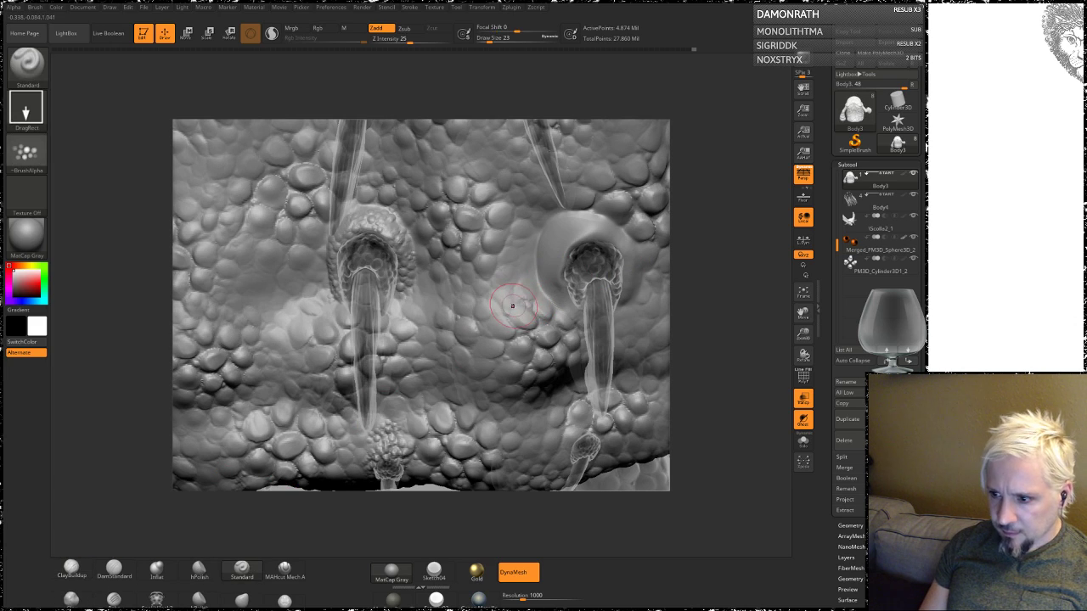
{"action": "left_click_drag", "start_coordinate": [551, 256], "coordinate": [562, 263]}
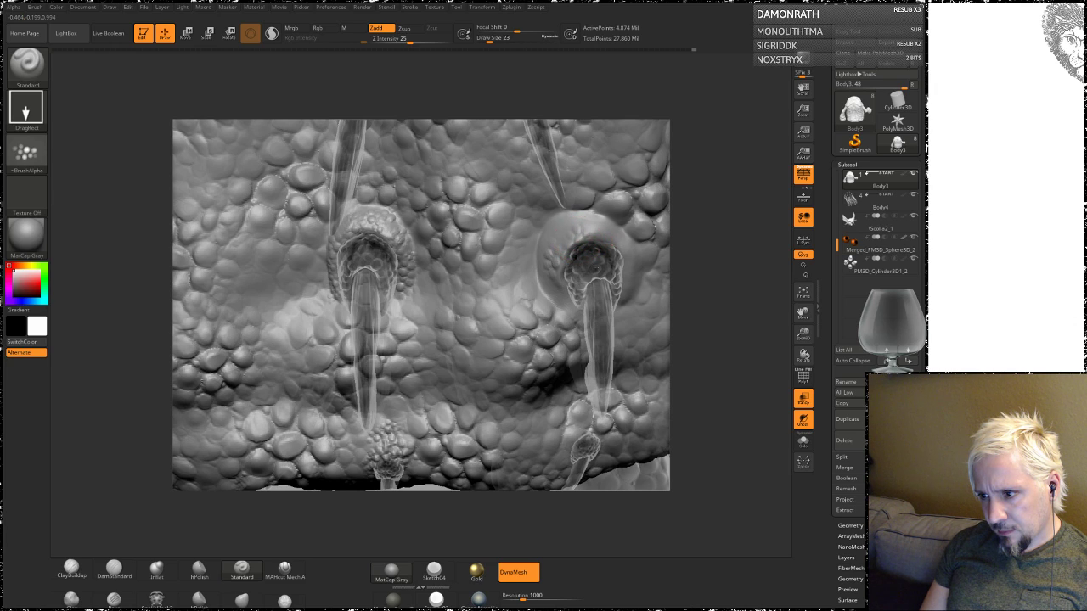
{"action": "left_click_drag", "start_coordinate": [406, 42], "coordinate": [417, 42]}
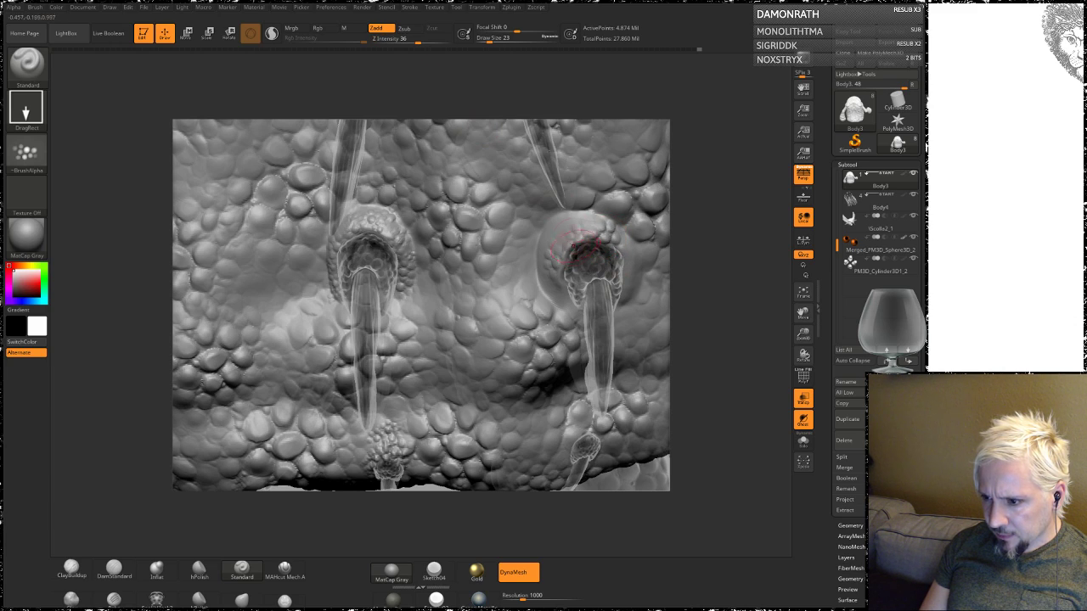
{"action": "mouse_move", "coordinate": [595, 251]}
{"action": "left_mouse_down"}
{"action": "mouse_move", "coordinate": [539, 213]}
{"action": "mouse_move", "coordinate": [561, 212]}
{"action": "mouse_move", "coordinate": [544, 225]}
{"action": "left_mouse_up"}
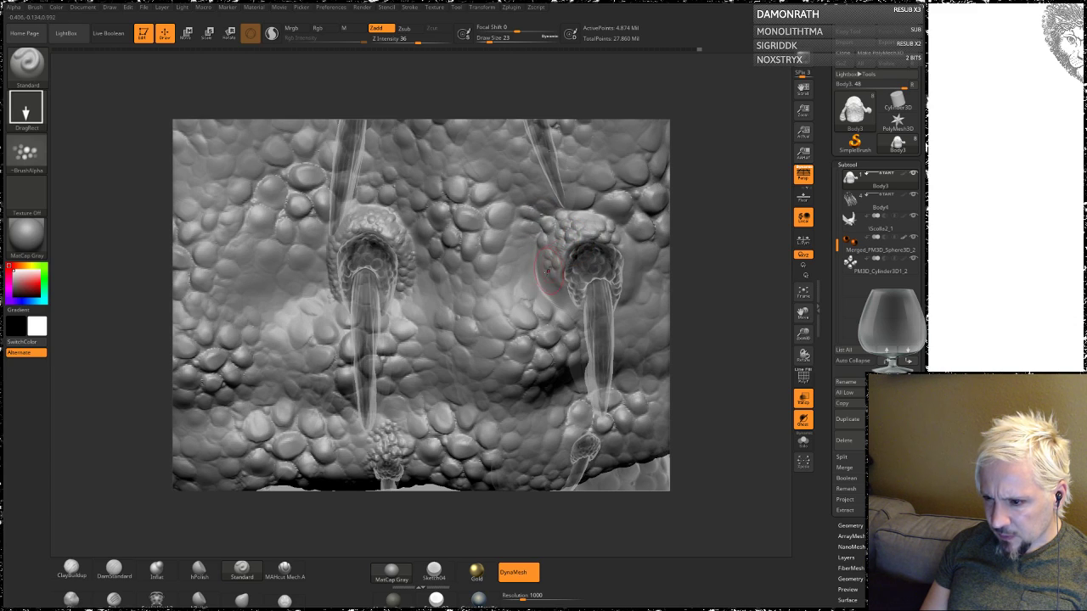
{"action": "left_click_drag", "start_coordinate": [535, 254], "coordinate": [543, 271]}
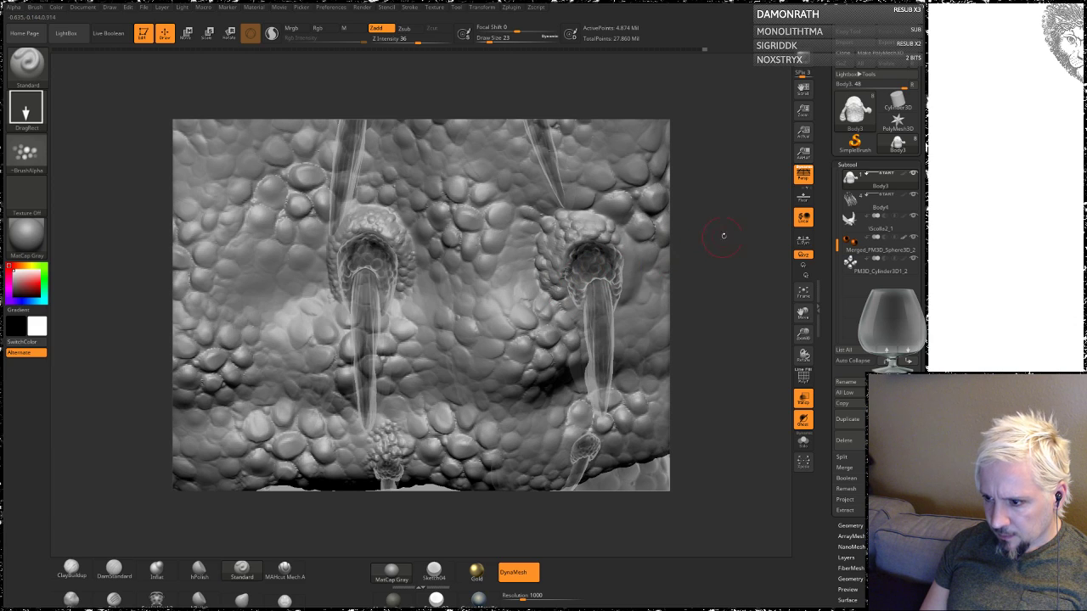
{"action": "left_click_drag", "start_coordinate": [720, 293], "coordinate": [626, 246]}
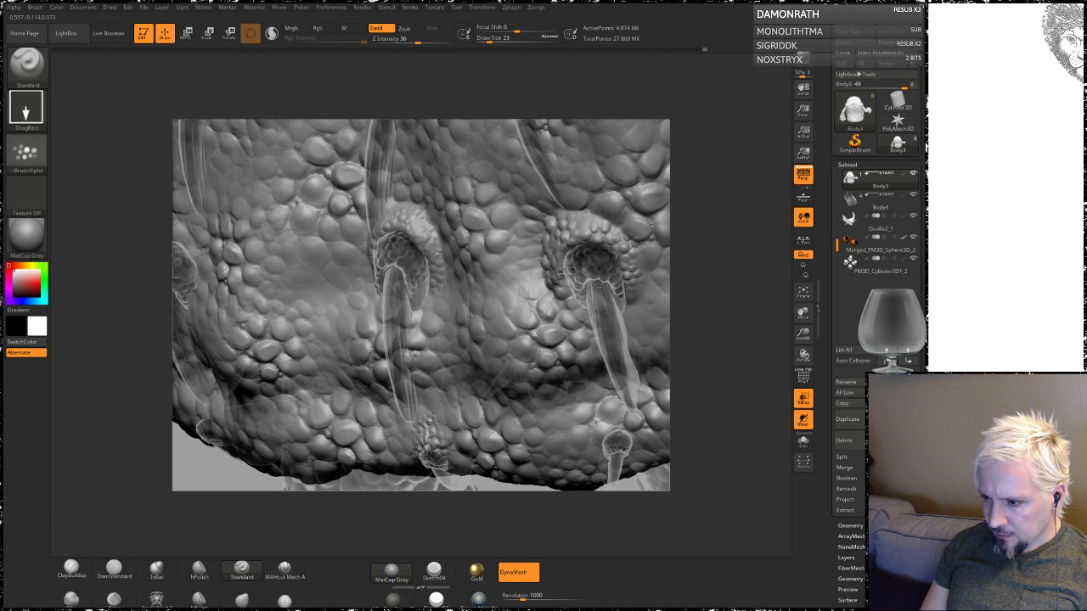
{"action": "left_click_drag", "start_coordinate": [725, 262], "coordinate": [572, 225]}
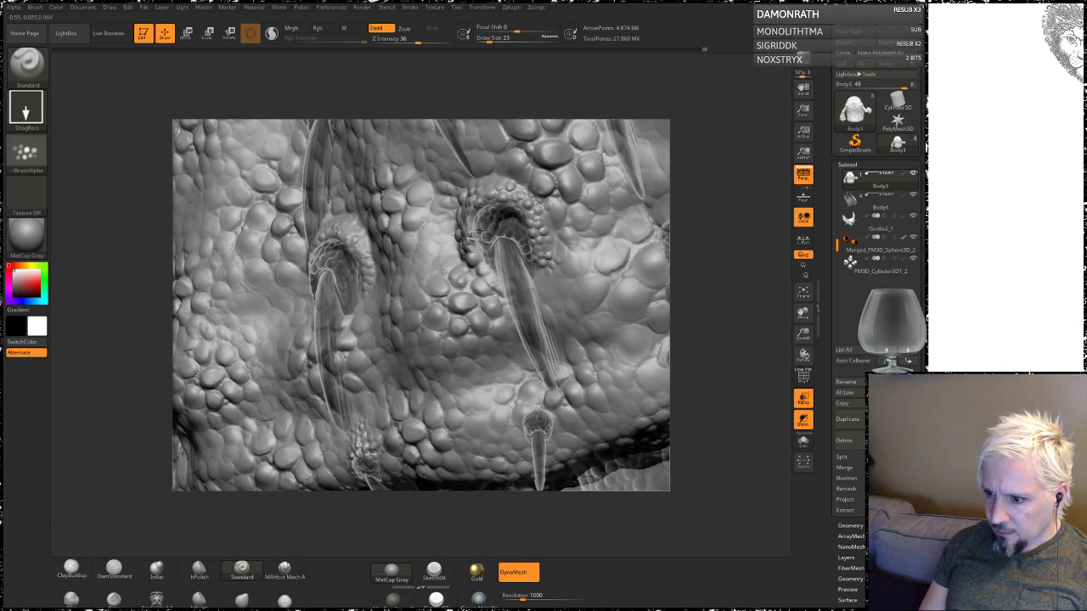
{"action": "left_click_drag", "start_coordinate": [537, 256], "coordinate": [557, 278]}
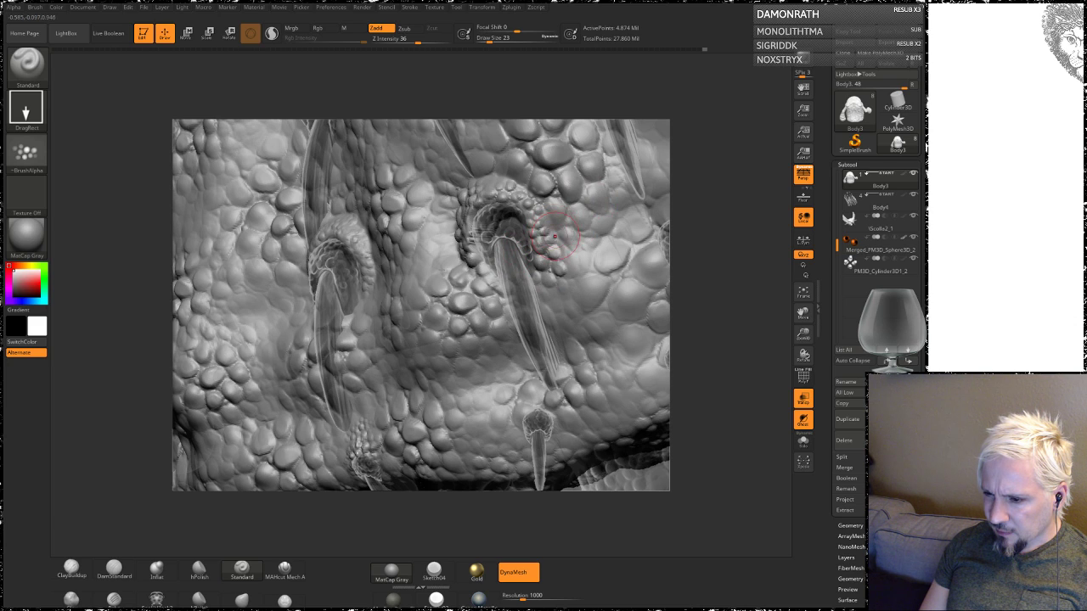
Step: Turn Transp off and zoom in on the spiked scaly skin from the front
{"action": "left_click", "coordinate": [803, 398]}
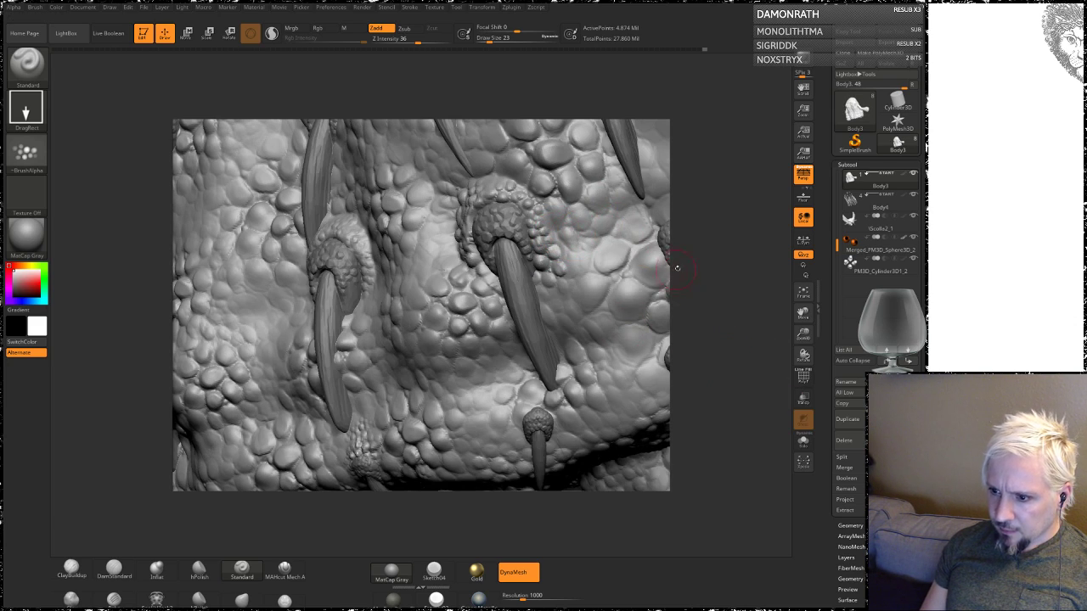
{"action": "mouse_move", "coordinate": [677, 268]}
{"action": "left_mouse_down"}
{"action": "mouse_move", "coordinate": [730, 263]}
{"action": "mouse_move", "coordinate": [492, 419]}
{"action": "mouse_move", "coordinate": [517, 437]}
{"action": "mouse_move", "coordinate": [468, 427]}
{"action": "mouse_move", "coordinate": [464, 413]}
{"action": "mouse_move", "coordinate": [481, 407]}
{"action": "mouse_move", "coordinate": [498, 422]}
{"action": "mouse_move", "coordinate": [538, 413]}
{"action": "mouse_move", "coordinate": [534, 425]}
{"action": "mouse_move", "coordinate": [588, 309]}
{"action": "left_mouse_up"}
{"action": "left_click_drag", "start_coordinate": [722, 177], "coordinate": [677, 275]}
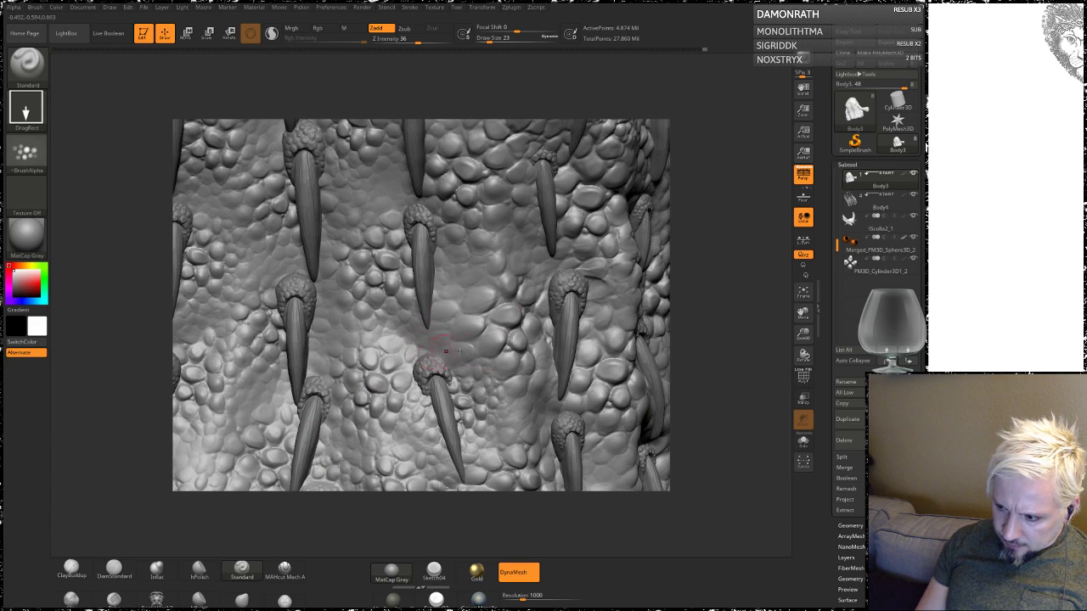
Step: Enable Transp and lay and smooth a short ClayBuildup stroke near the spike top
{"action": "left_click", "coordinate": [804, 398]}
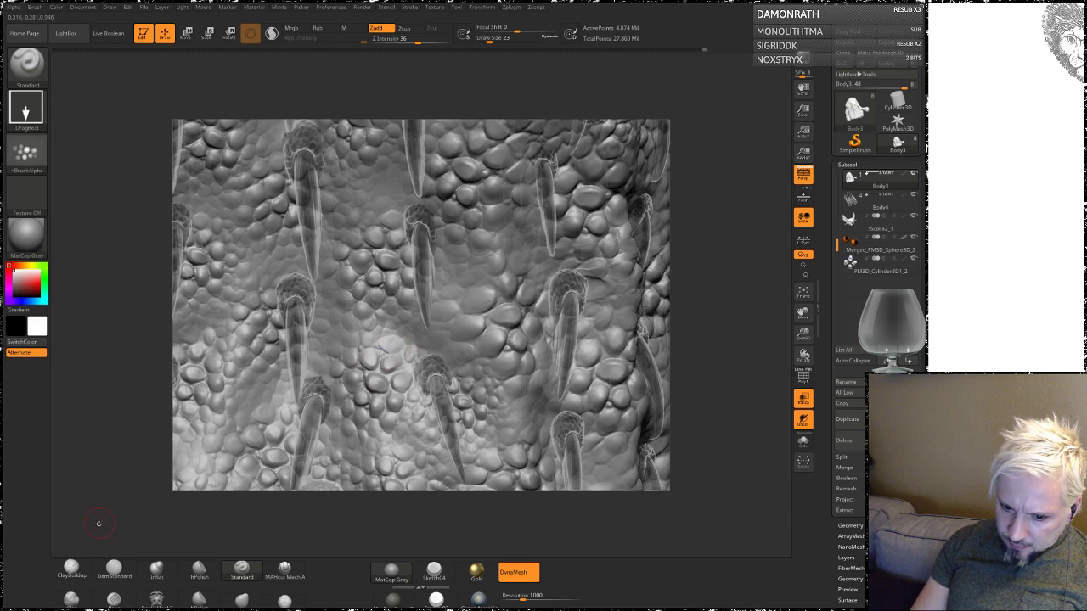
{"action": "left_click", "coordinate": [71, 568]}
{"action": "mouse_move", "coordinate": [417, 355]}
{"action": "left_mouse_down"}
{"action": "mouse_move", "coordinate": [435, 361]}
{"action": "mouse_move", "coordinate": [405, 355]}
{"action": "mouse_move", "coordinate": [452, 368]}
{"action": "mouse_move", "coordinate": [450, 348]}
{"action": "left_mouse_up"}
{"action": "key", "text": "shift"}
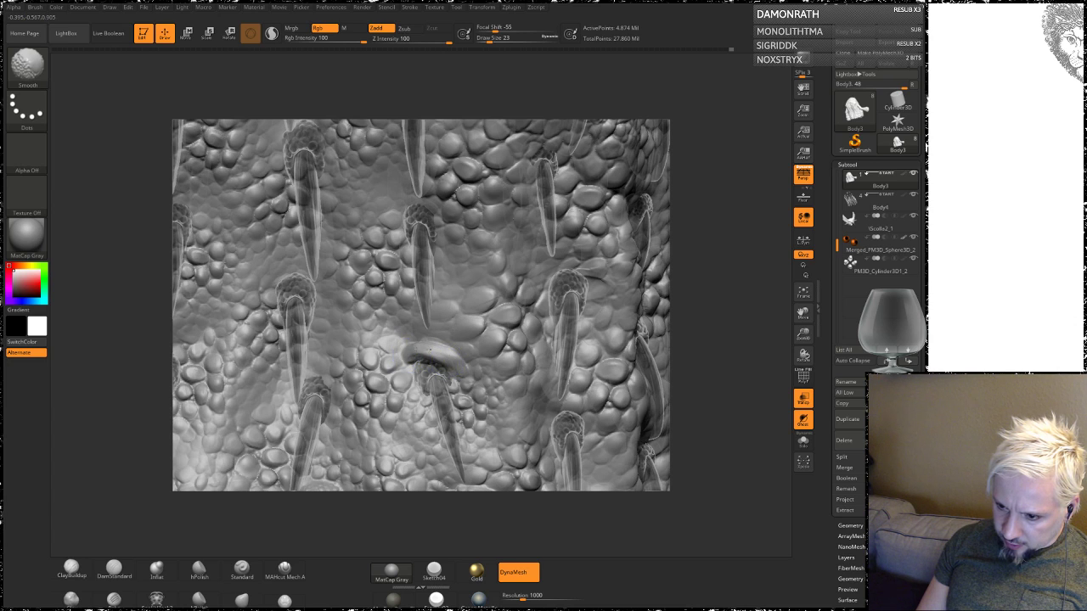
{"action": "mouse_move", "coordinate": [716, 301]}
{"action": "left_mouse_down"}
{"action": "mouse_move", "coordinate": [621, 345]}
{"action": "mouse_move", "coordinate": [476, 350]}
{"action": "left_mouse_up"}
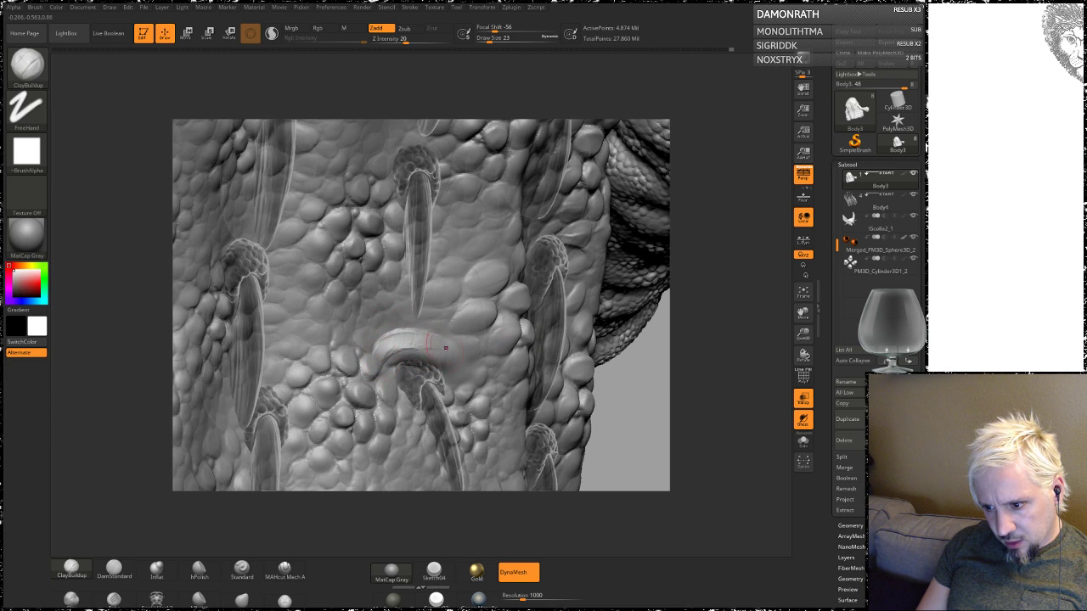
{"action": "mouse_move", "coordinate": [382, 360]}
{"action": "left_mouse_down", "text": "shift"}
{"action": "mouse_move", "coordinate": [436, 345]}
{"action": "mouse_move", "coordinate": [476, 365]}
{"action": "left_mouse_up", "text": "shift"}
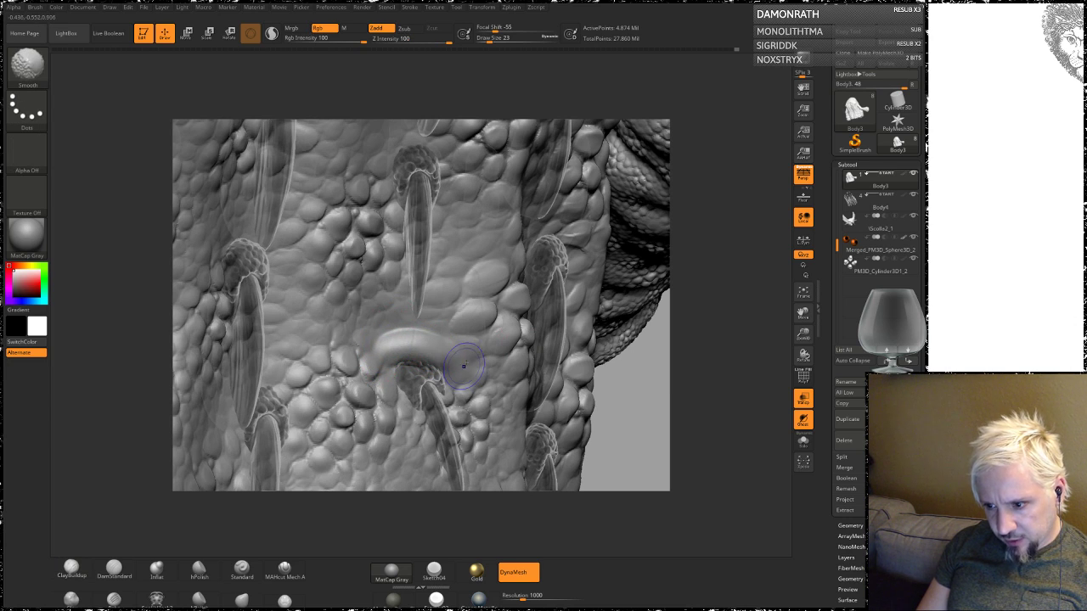
{"action": "mouse_move", "coordinate": [636, 407]}
{"action": "left_mouse_down"}
{"action": "mouse_move", "coordinate": [424, 167]}
{"action": "mouse_move", "coordinate": [674, 295]}
{"action": "mouse_move", "coordinate": [377, 202]}
{"action": "mouse_move", "coordinate": [424, 202]}
{"action": "left_mouse_up"}
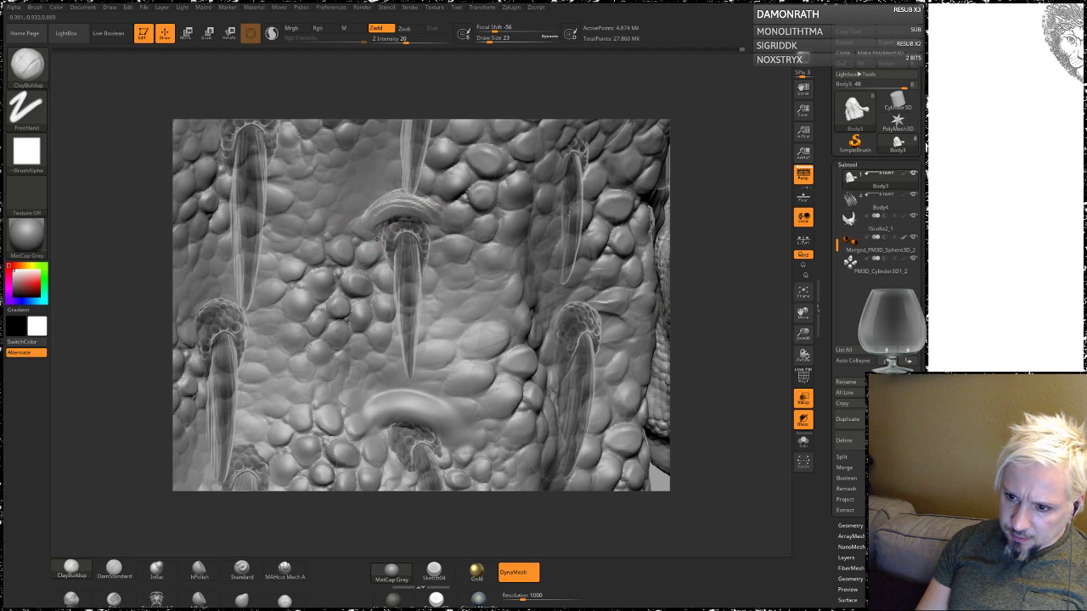
{"action": "key", "text": "1"}
{"action": "key", "text": "shift"}
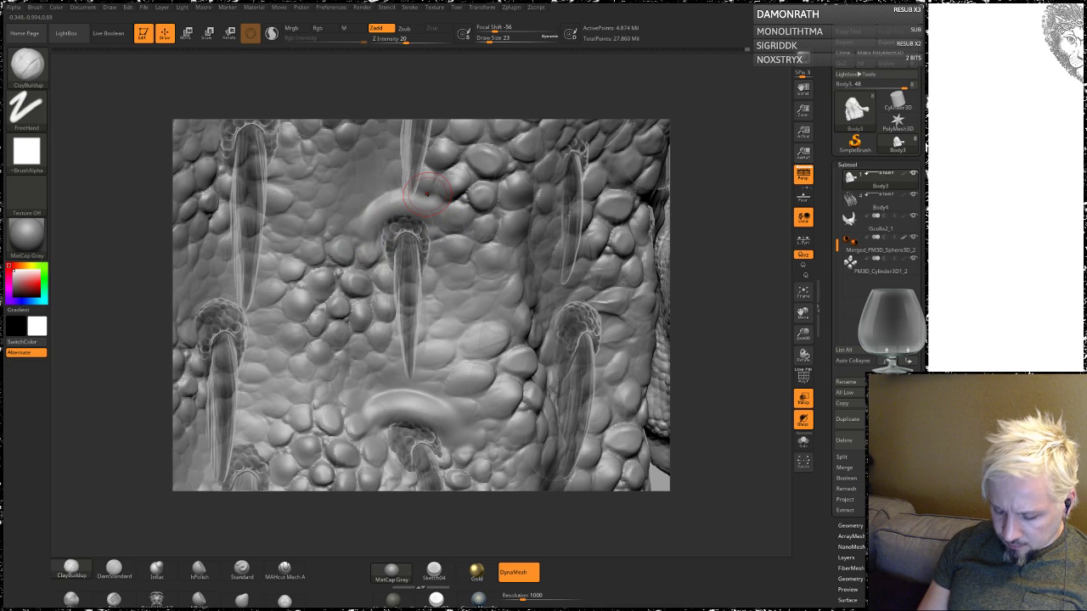
{"action": "left_click_drag", "start_coordinate": [739, 261], "coordinate": [433, 219]}
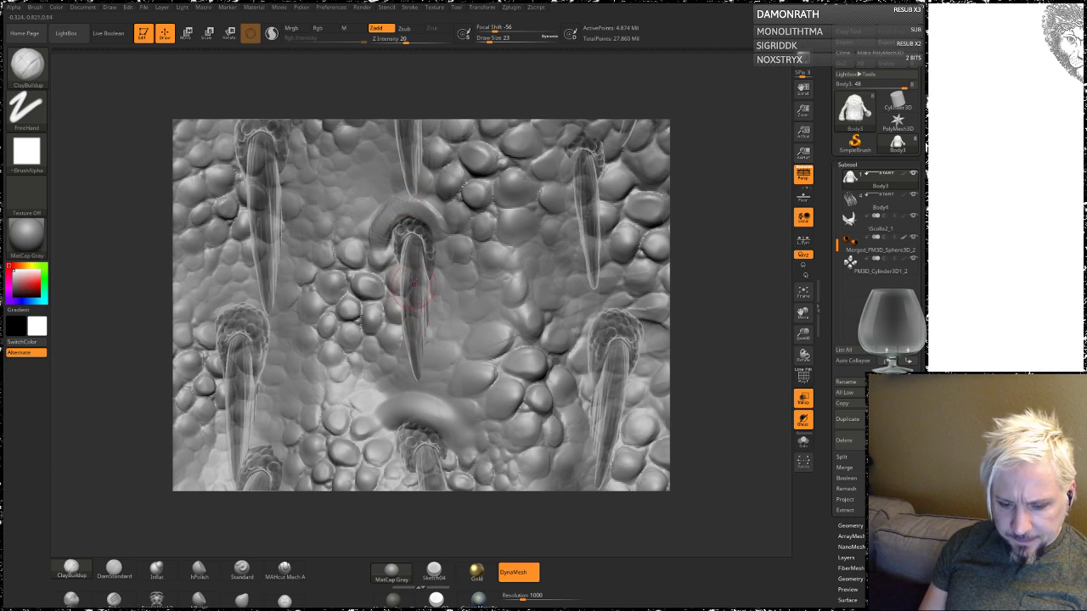
{"action": "key", "text": "shift"}
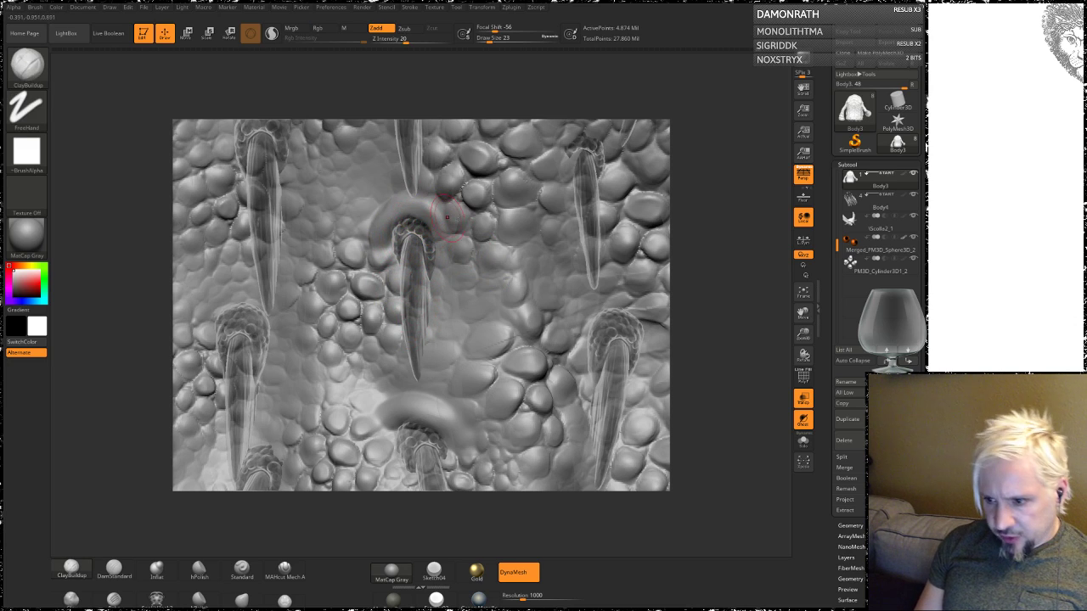
{"action": "mouse_move", "coordinate": [721, 221]}
{"action": "left_mouse_down"}
{"action": "mouse_move", "coordinate": [721, 285]}
{"action": "mouse_move", "coordinate": [444, 215]}
{"action": "left_mouse_up"}
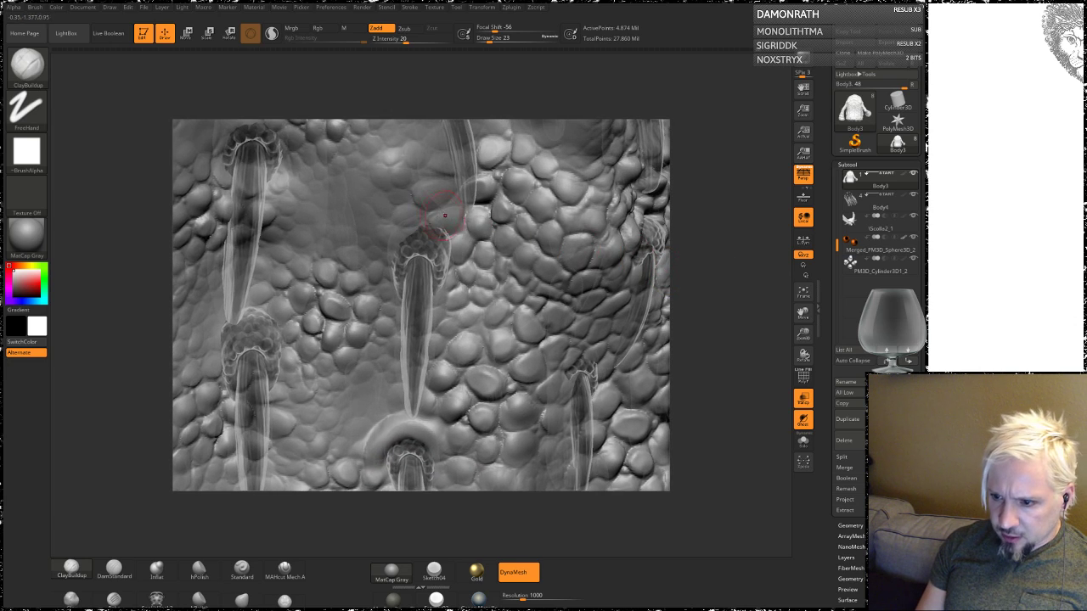
Step: Build a curved ridge arcing over the spike base and smooth its top
{"action": "left_click_drag", "start_coordinate": [398, 246], "coordinate": [433, 212]}
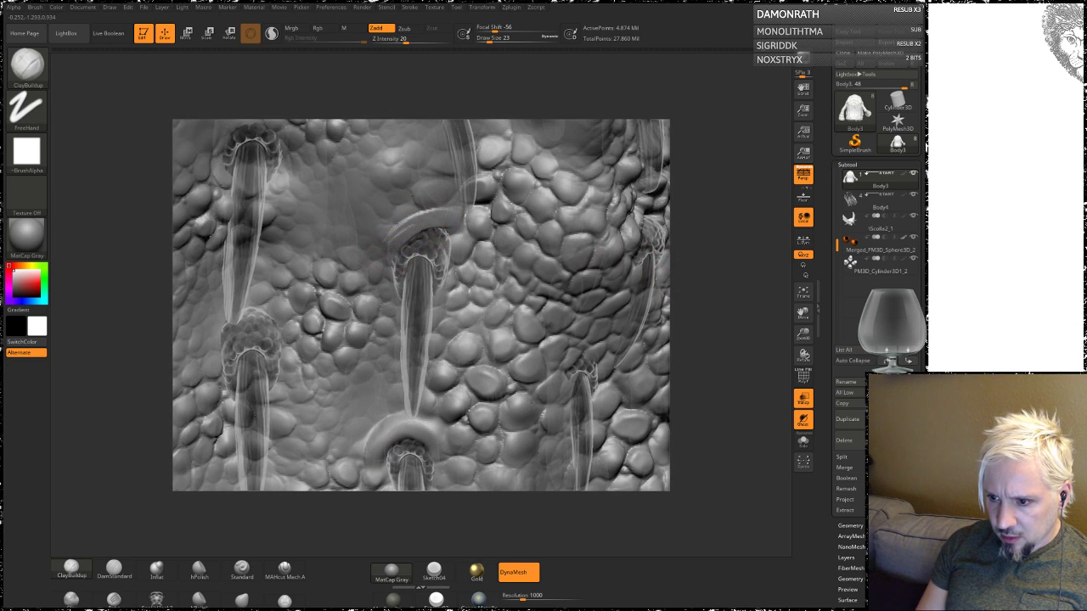
{"action": "left_click_drag", "start_coordinate": [574, 242], "coordinate": [442, 223]}
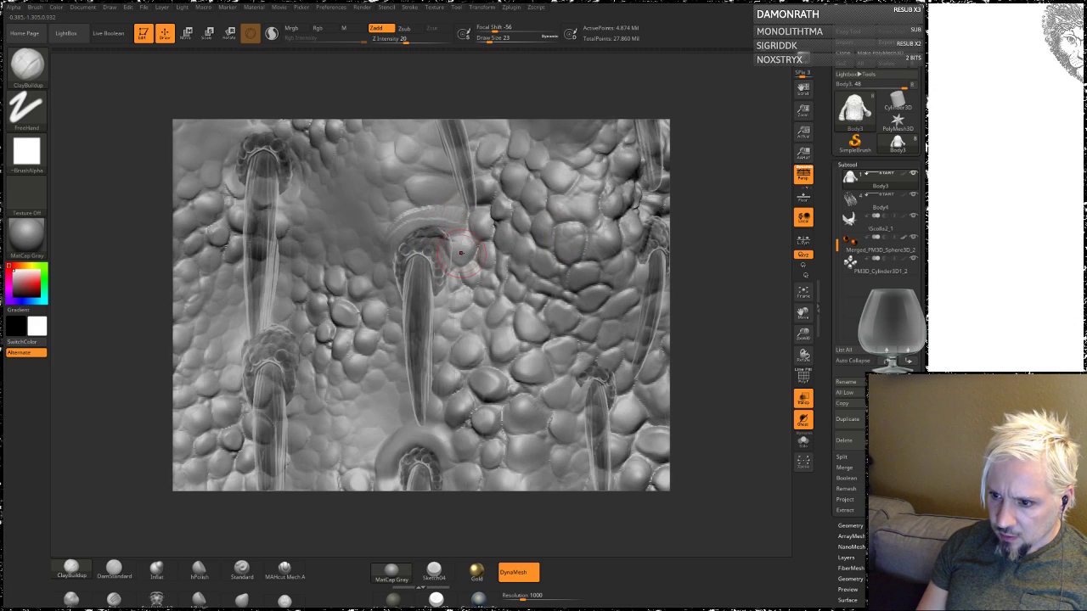
{"action": "left_click_drag", "start_coordinate": [463, 293], "coordinate": [467, 229]}
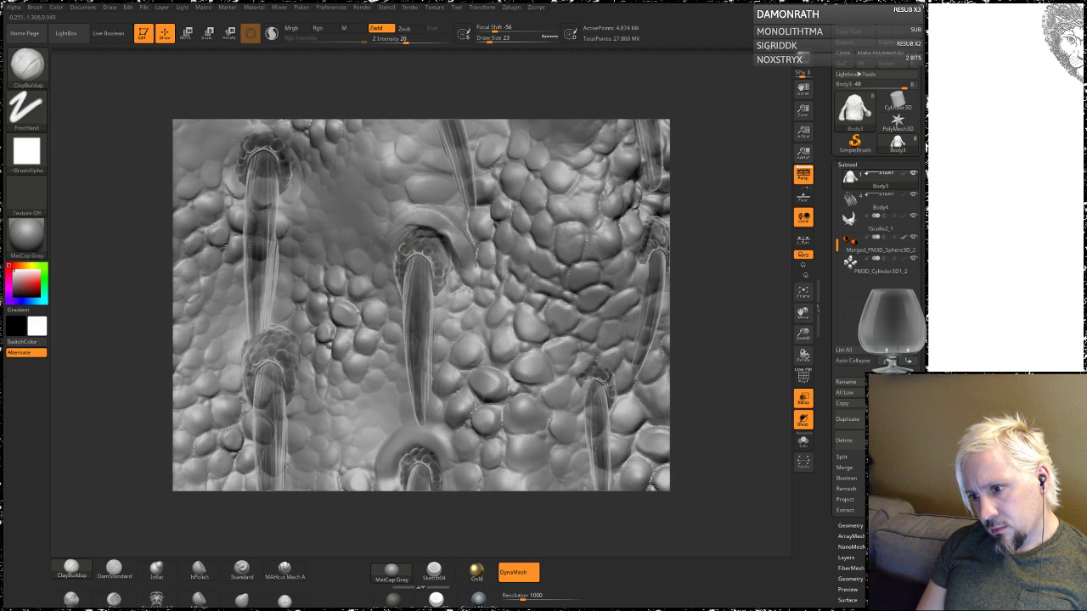
{"action": "key", "text": "shift"}
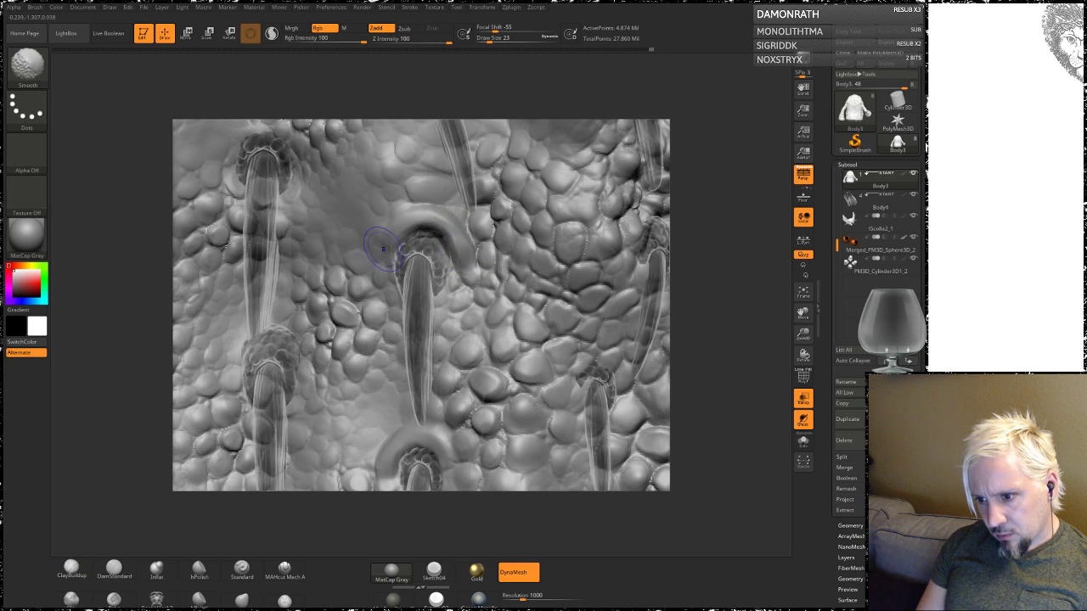
{"action": "left_click_drag", "start_coordinate": [399, 286], "coordinate": [459, 246], "text": "shift"}
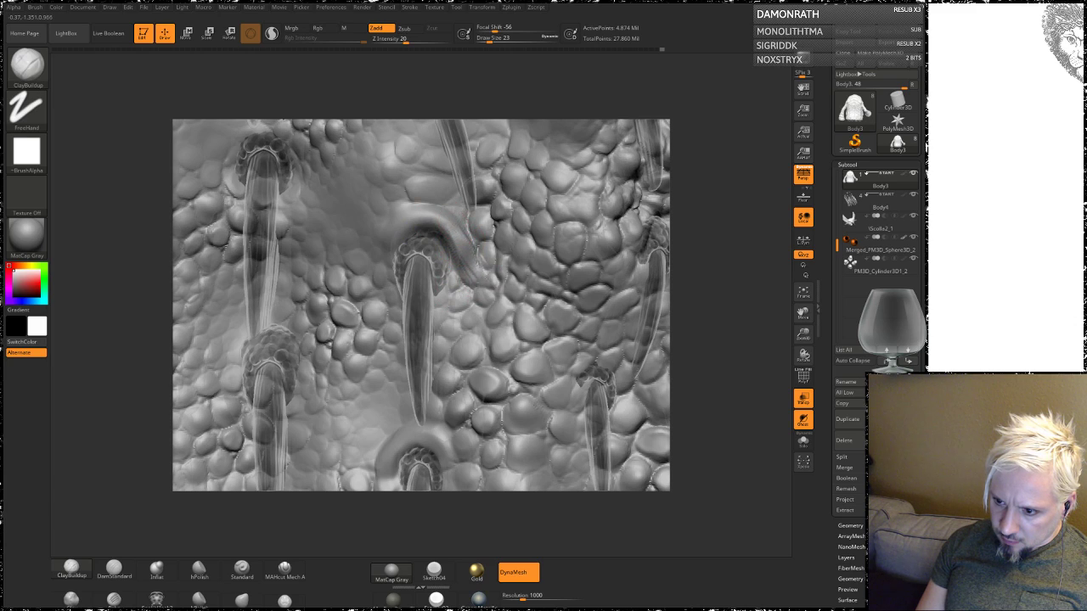
{"action": "left_click_drag", "start_coordinate": [463, 238], "coordinate": [508, 285]}
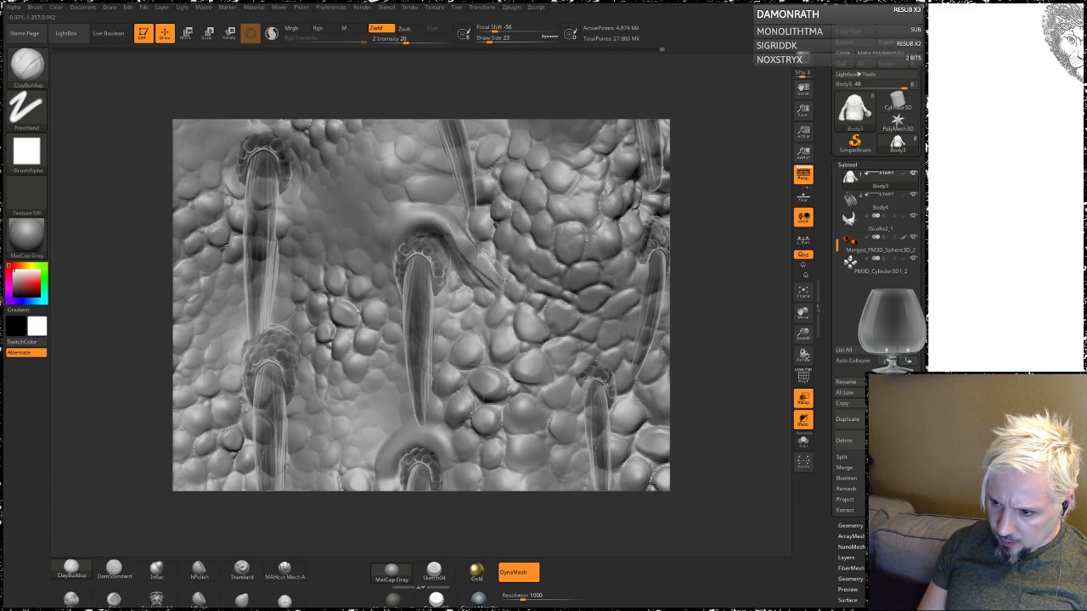
{"action": "key", "text": "shift"}
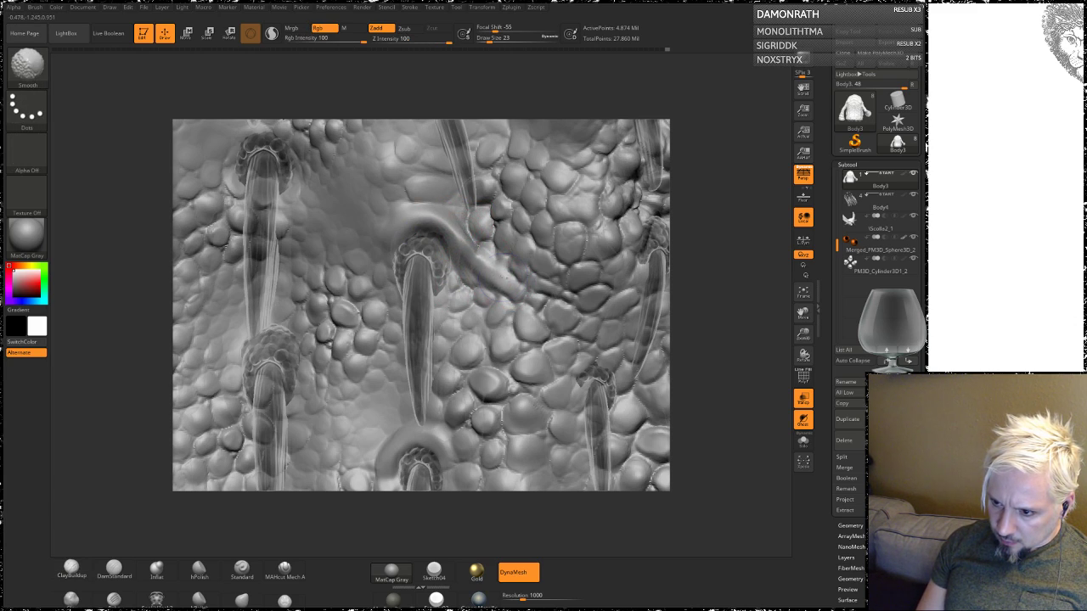
{"action": "left_click_drag", "start_coordinate": [441, 229], "coordinate": [422, 215], "text": "shift"}
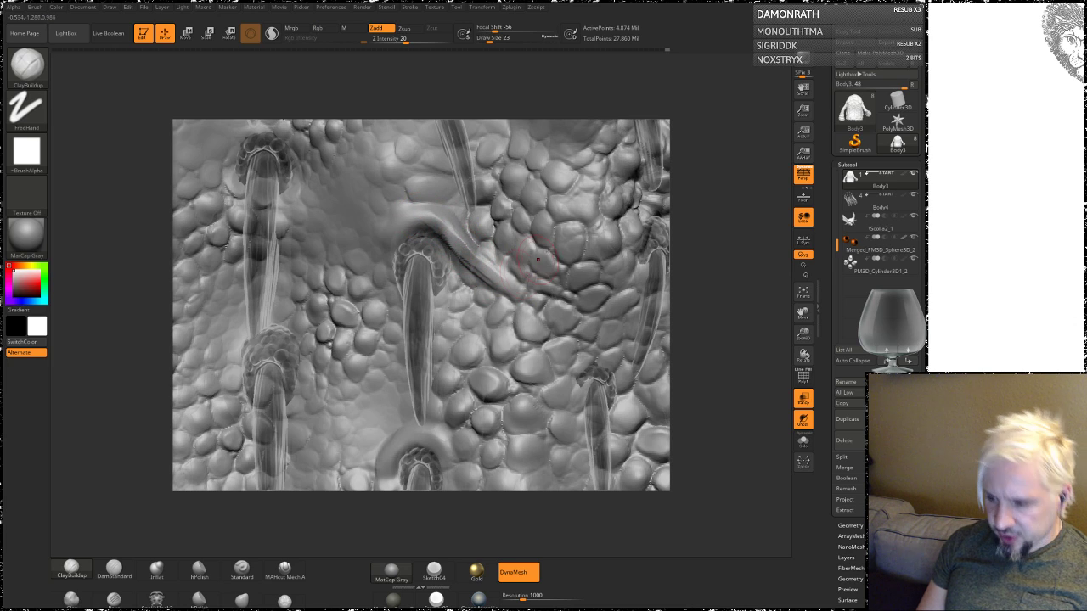
{"action": "left_click_drag", "start_coordinate": [715, 235], "coordinate": [696, 241]}
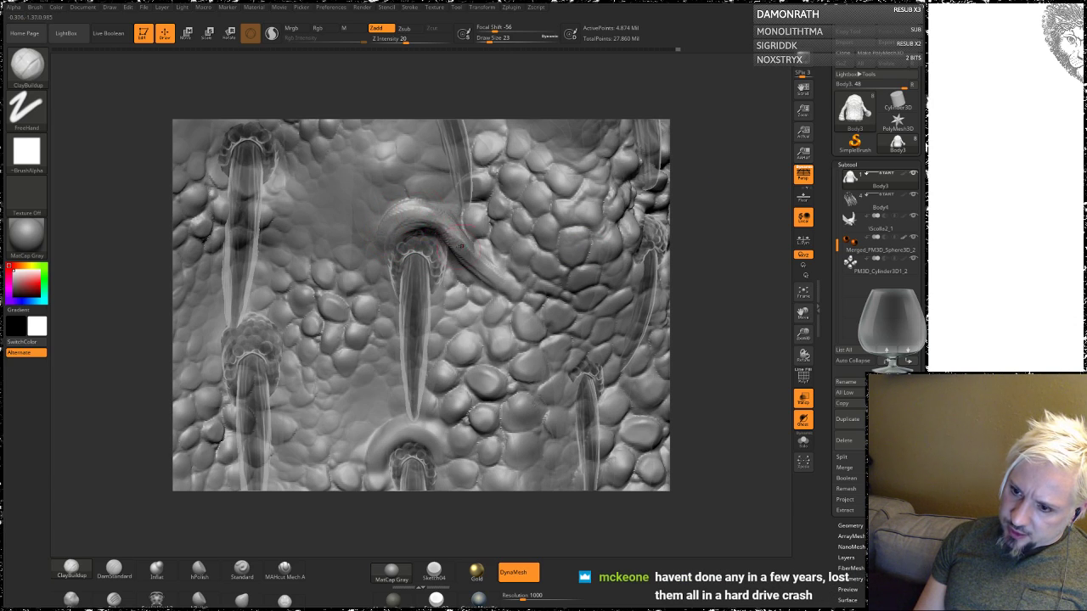
{"action": "key", "text": "shift"}
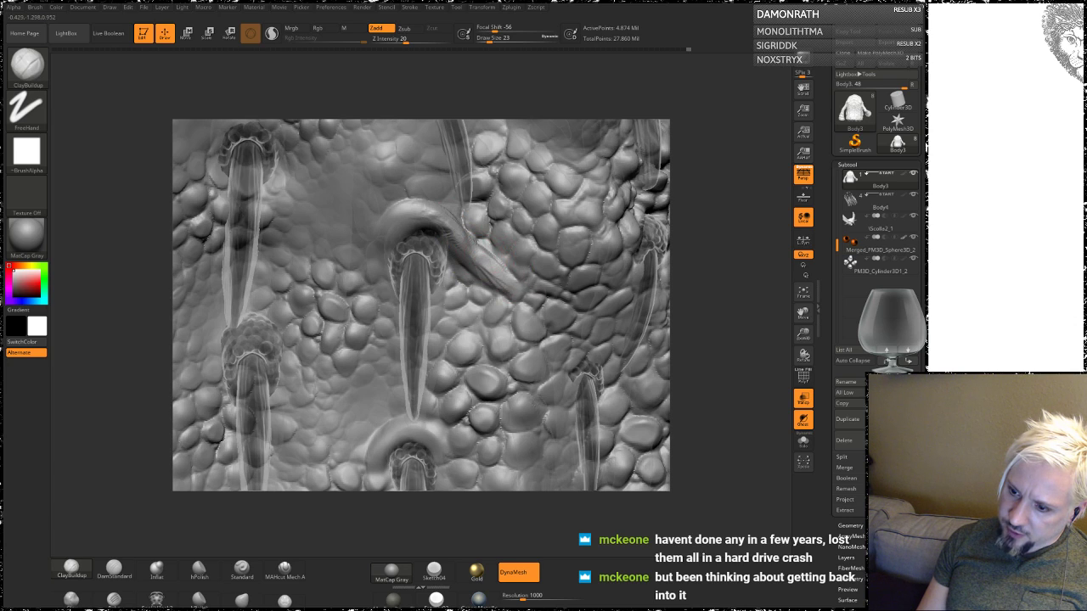
{"action": "key", "text": "shift"}
{"action": "left_click_drag", "start_coordinate": [679, 222], "coordinate": [731, 255]}
{"action": "key", "text": "shift"}
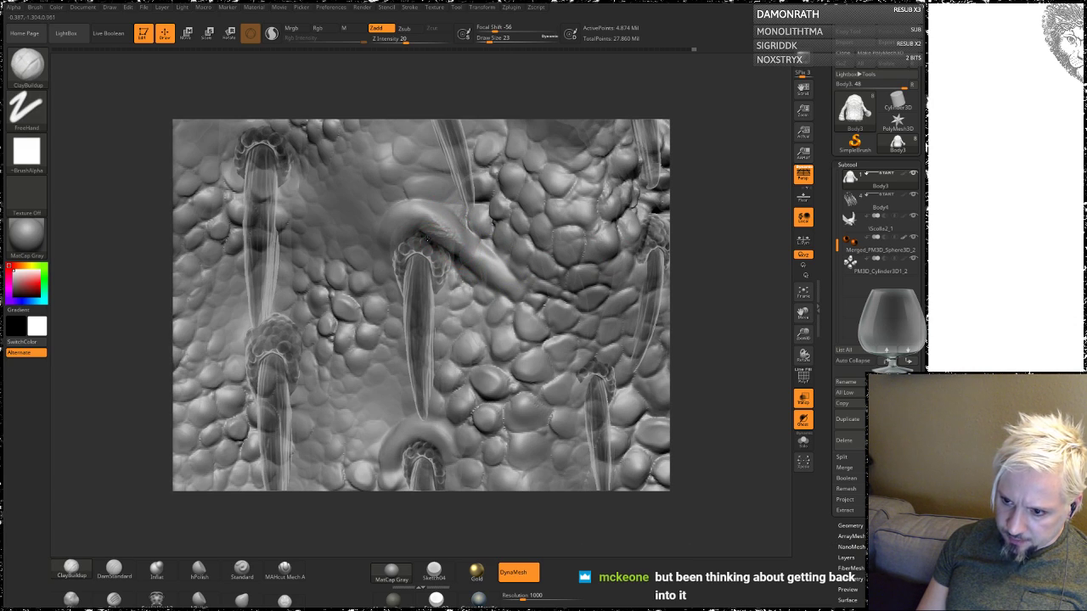
{"action": "key", "text": "shift"}
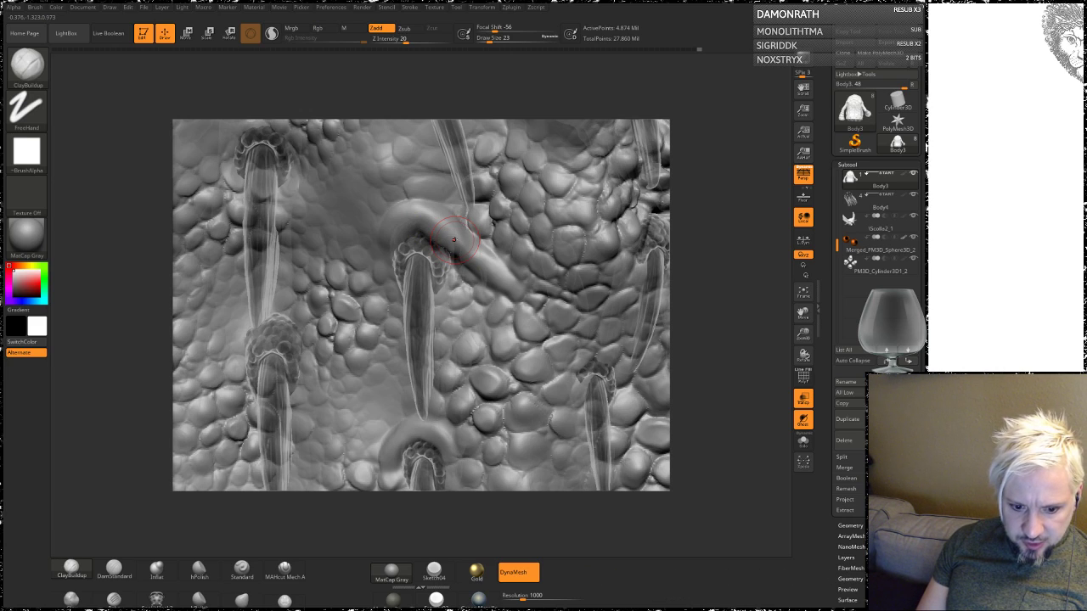
Step: Extend the ridge down to the right across the scales and smooth its curve
{"action": "left_click_drag", "start_coordinate": [453, 239], "coordinate": [516, 283]}
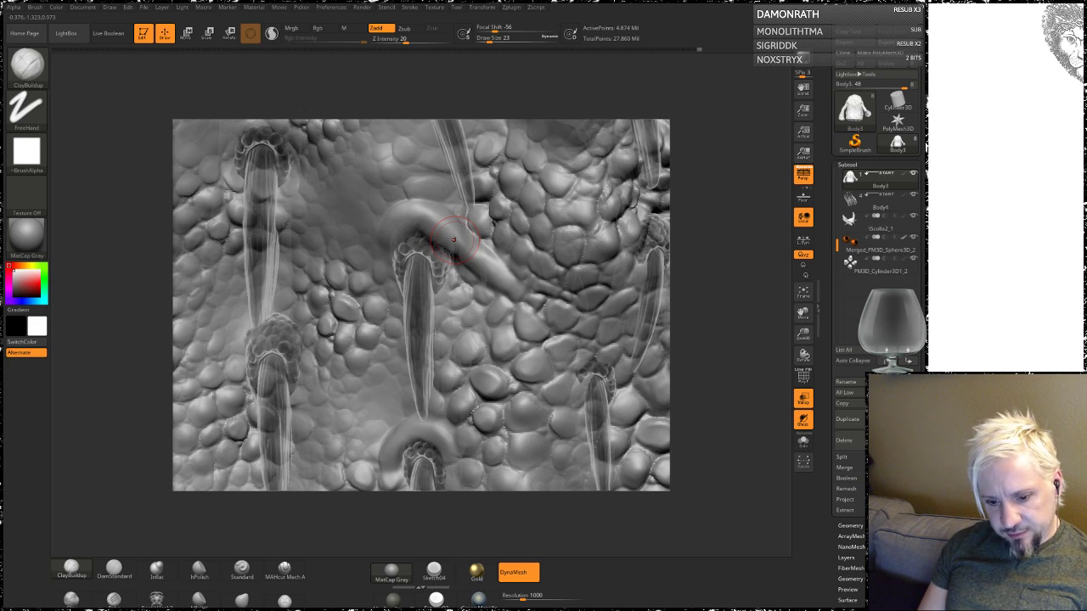
{"action": "left_click_drag", "start_coordinate": [715, 249], "coordinate": [473, 295]}
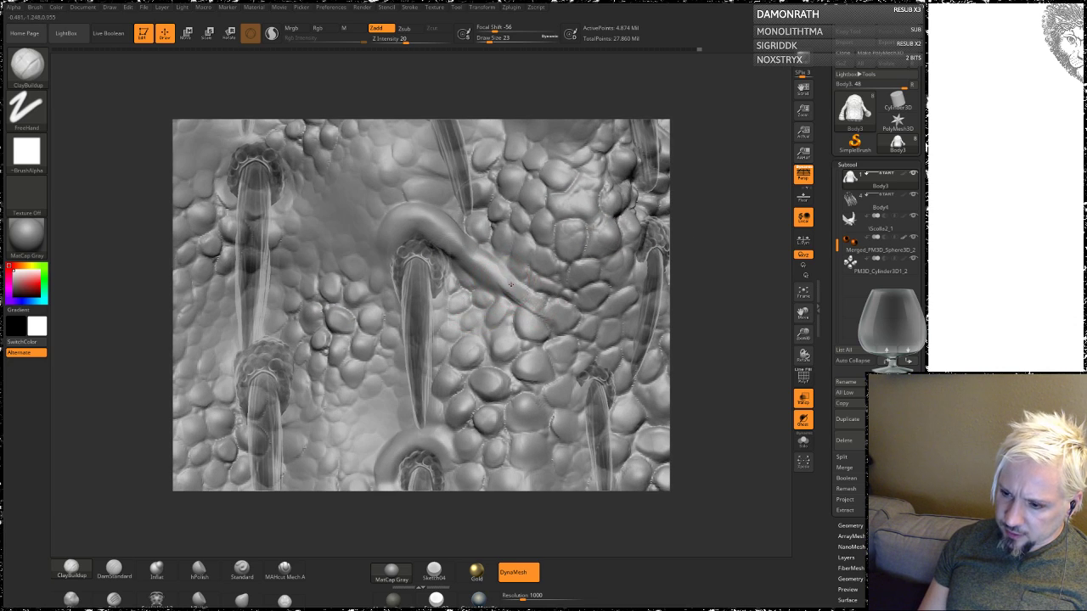
{"action": "mouse_move", "coordinate": [484, 264]}
{"action": "left_mouse_down"}
{"action": "mouse_move", "coordinate": [559, 305]}
{"action": "mouse_move", "coordinate": [421, 234]}
{"action": "left_mouse_up"}
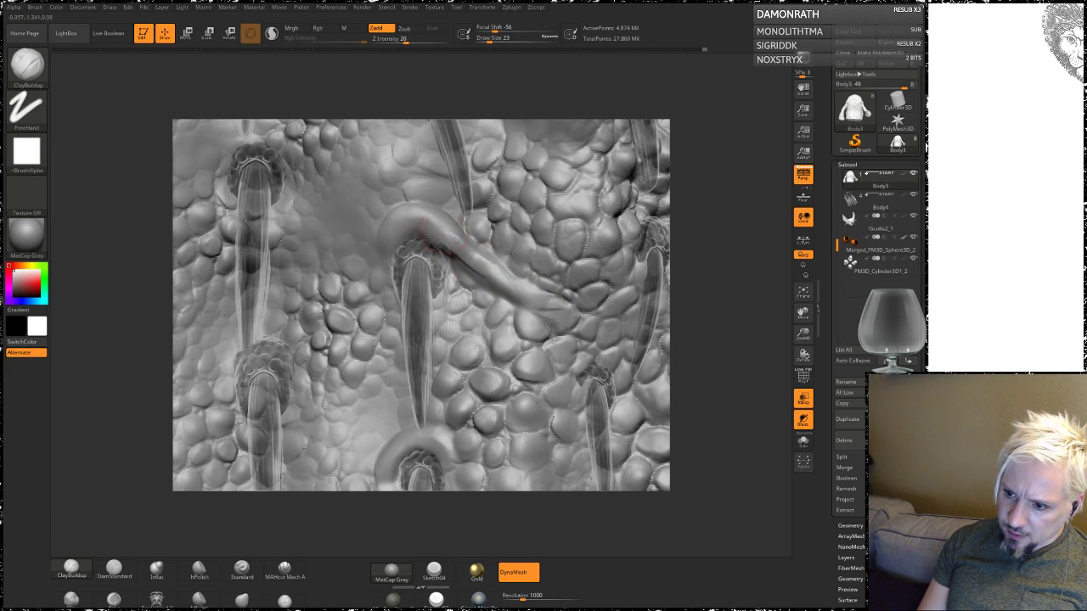
{"action": "left_click_drag", "start_coordinate": [478, 265], "coordinate": [425, 211], "text": "shift"}
{"action": "left_click", "coordinate": [272, 33]}
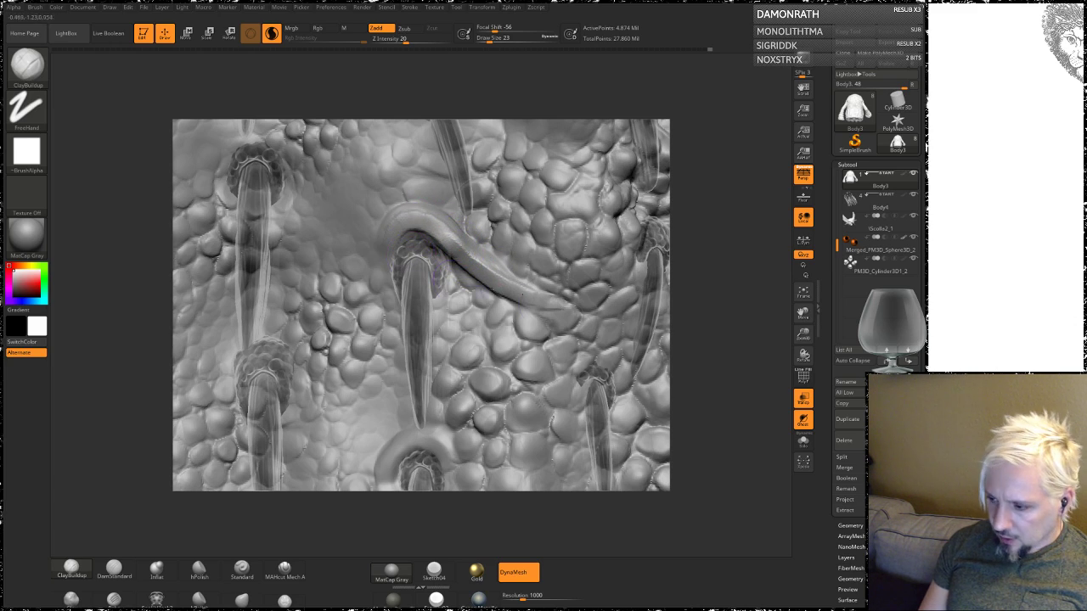
Step: Check the wireframe with PolyF and reshape the ridge where it meets the spike base
{"action": "left_click", "coordinate": [803, 376]}
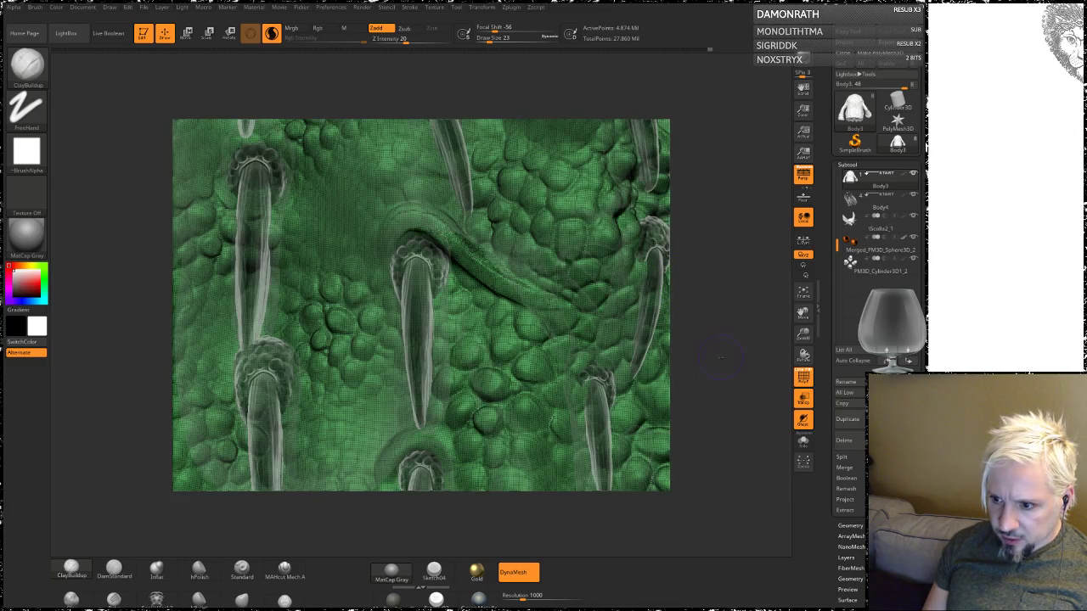
{"action": "mouse_move", "coordinate": [719, 357]}
{"action": "left_mouse_down"}
{"action": "mouse_move", "coordinate": [708, 337]}
{"action": "mouse_move", "coordinate": [747, 399]}
{"action": "left_mouse_up"}
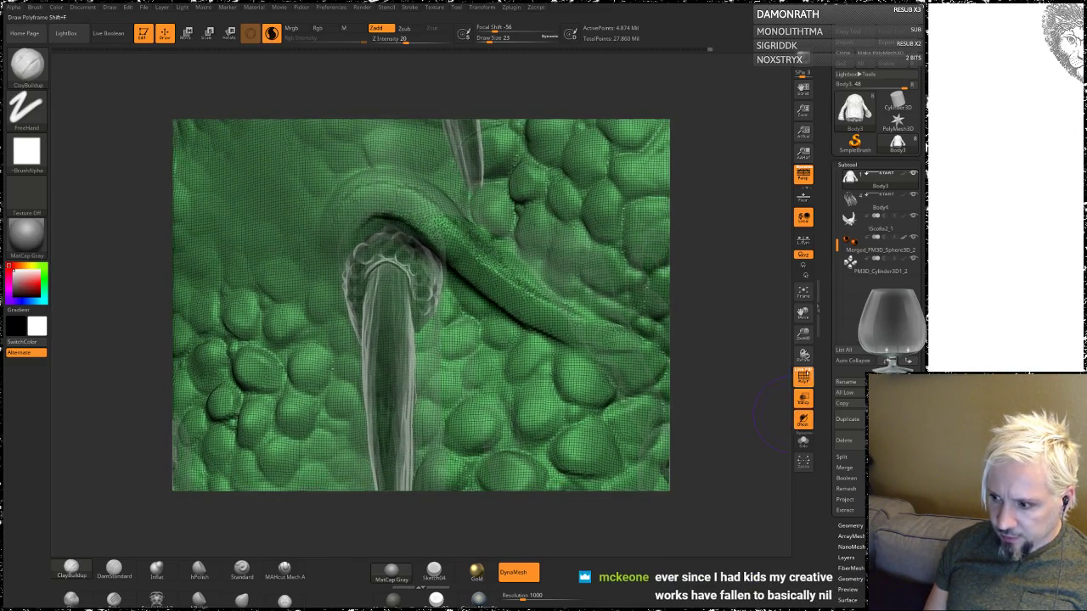
{"action": "key", "text": "shift+f"}
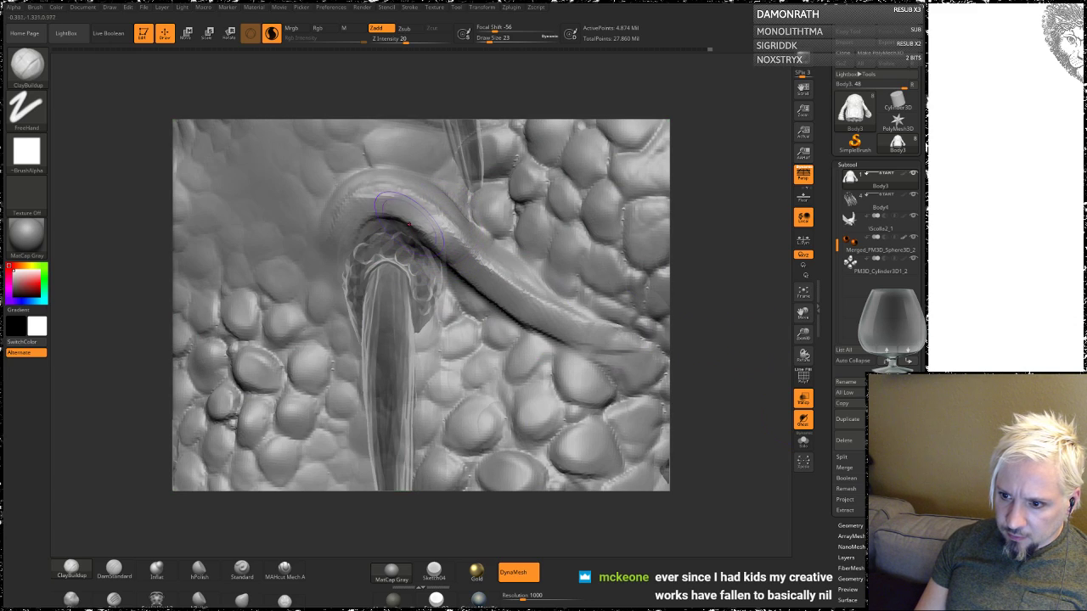
{"action": "mouse_move", "coordinate": [409, 224]}
{"action": "left_mouse_down"}
{"action": "mouse_move", "coordinate": [399, 208]}
{"action": "mouse_move", "coordinate": [336, 265]}
{"action": "left_mouse_up"}
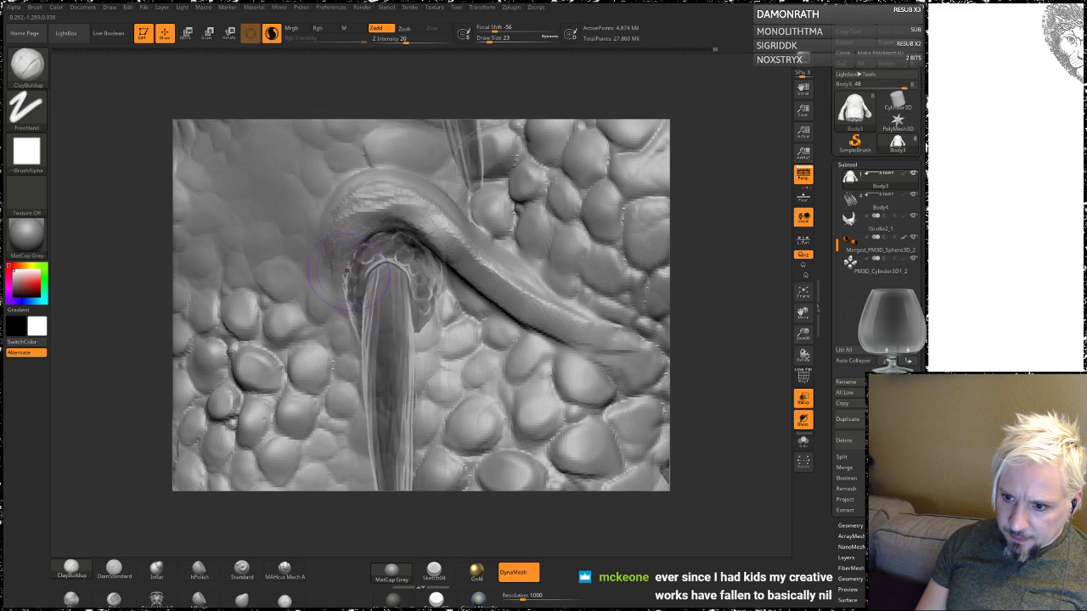
{"action": "mouse_move", "coordinate": [358, 212]}
{"action": "left_mouse_down"}
{"action": "mouse_move", "coordinate": [408, 201]}
{"action": "mouse_move", "coordinate": [586, 333]}
{"action": "mouse_move", "coordinate": [595, 310]}
{"action": "mouse_move", "coordinate": [518, 299]}
{"action": "left_mouse_up"}
{"action": "left_click_drag", "start_coordinate": [427, 209], "coordinate": [386, 200], "text": "shift"}
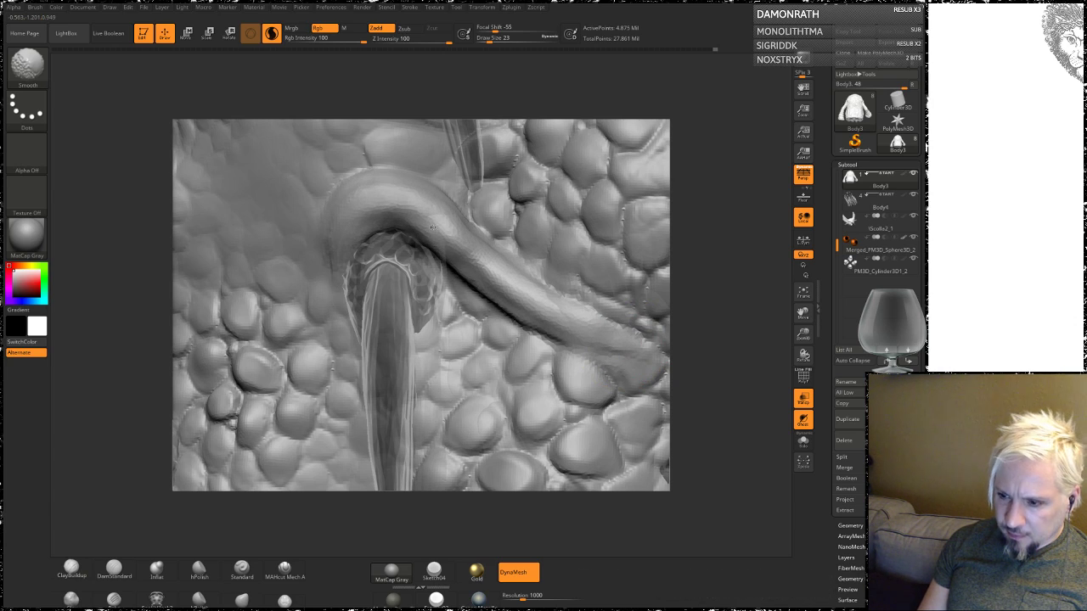
Step: Set Draw Size to 9 and smooth the tendril's lower stretch, upper bend and edges
{"action": "key", "text": "space"}
{"action": "left_click_drag", "start_coordinate": [467, 289], "coordinate": [462, 291]}
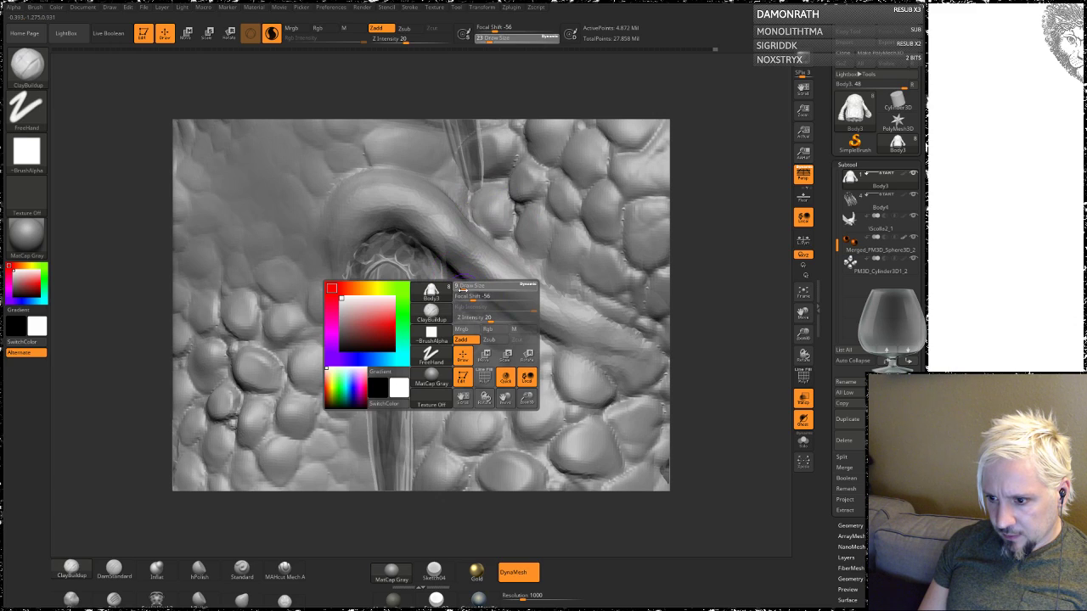
{"action": "key", "text": "shift"}
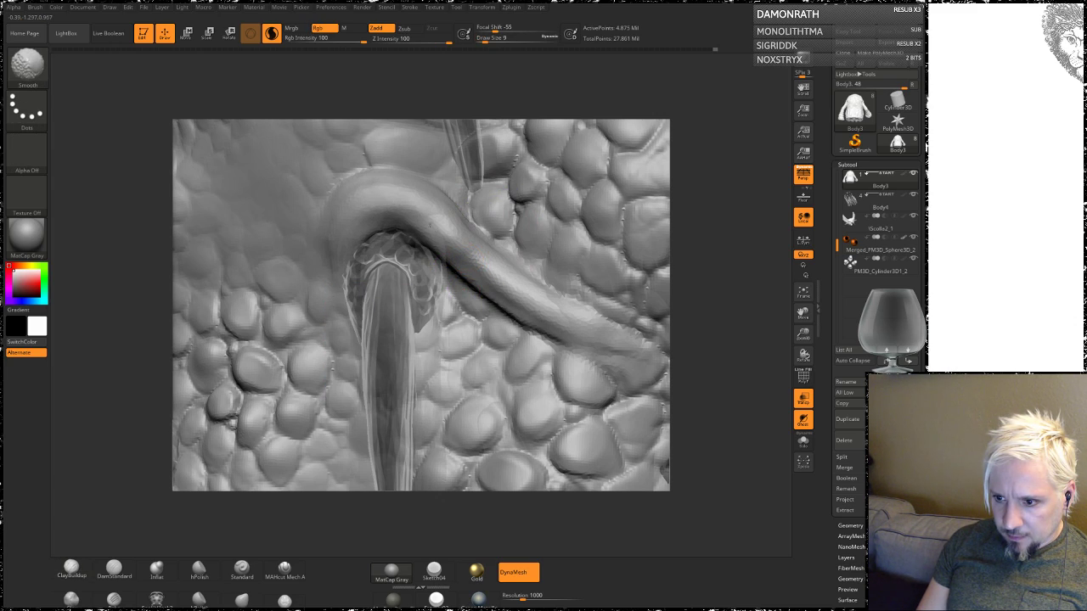
{"action": "key", "text": "shift+f"}
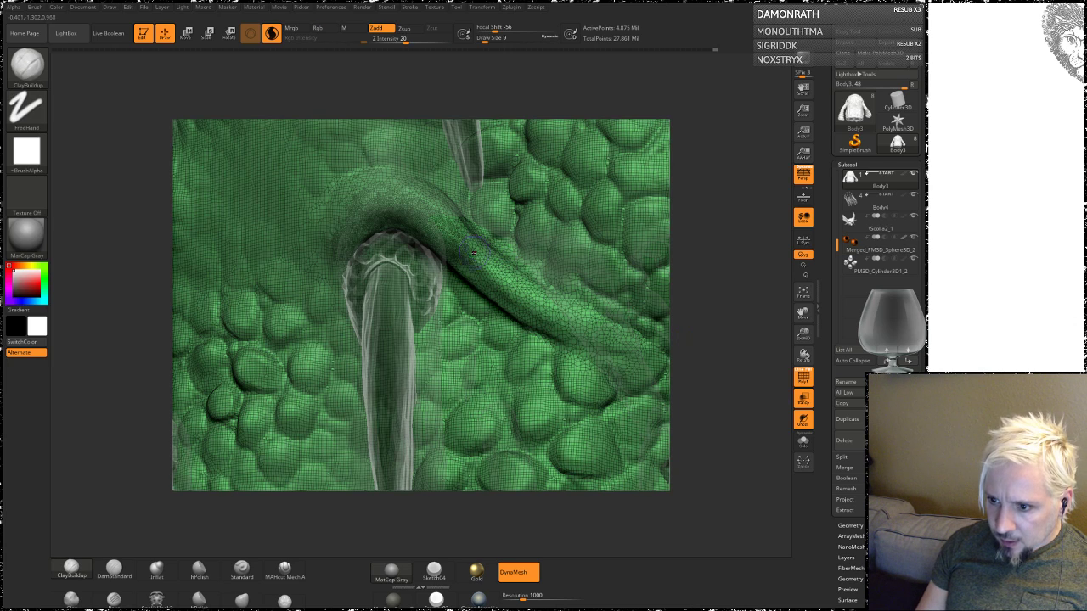
{"action": "mouse_move", "coordinate": [468, 241]}
{"action": "left_mouse_down"}
{"action": "mouse_move", "coordinate": [550, 316]}
{"action": "mouse_move", "coordinate": [624, 345]}
{"action": "mouse_move", "coordinate": [518, 274]}
{"action": "left_mouse_up"}
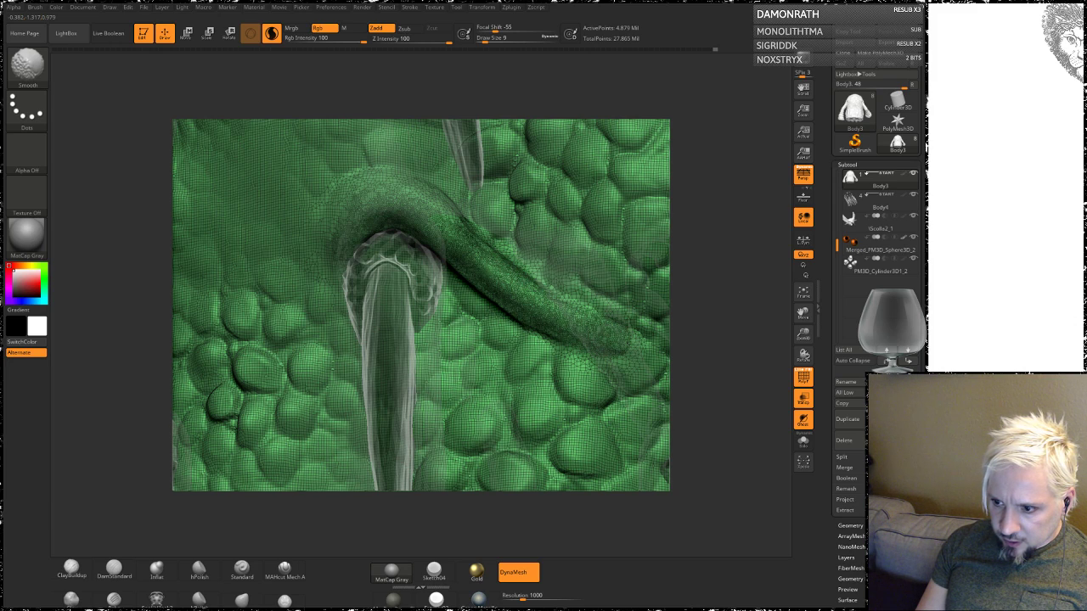
{"action": "left_click_drag", "start_coordinate": [442, 211], "coordinate": [406, 192]}
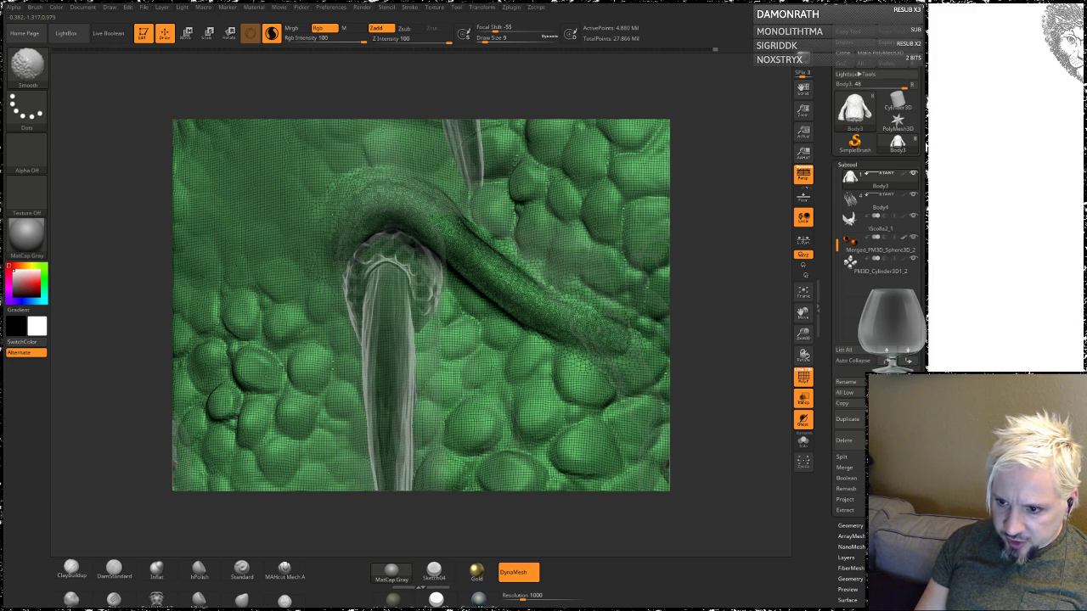
{"action": "left_click_drag", "start_coordinate": [339, 191], "coordinate": [324, 248]}
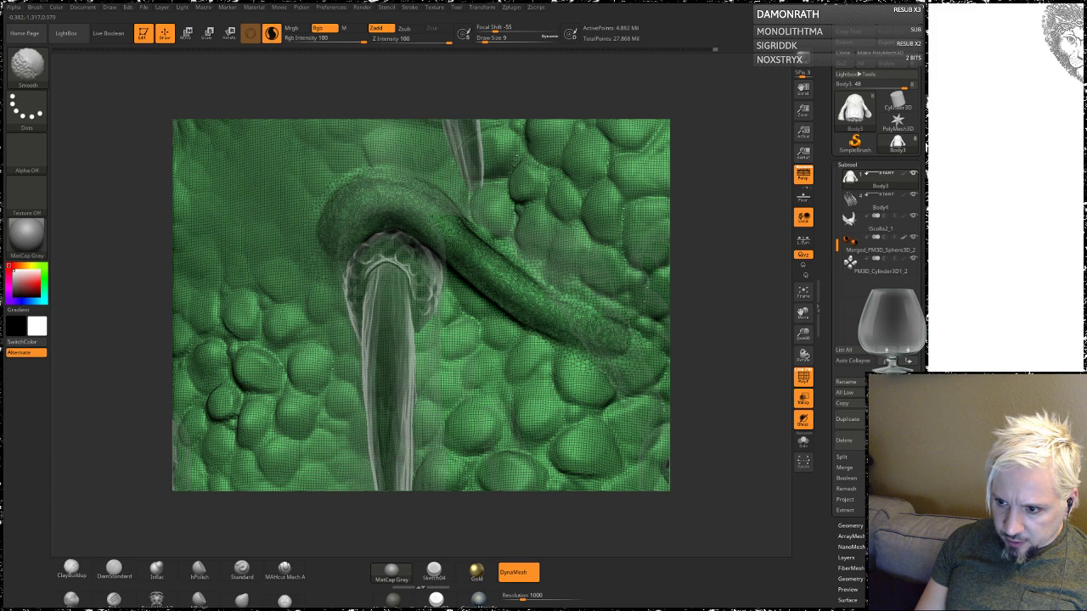
{"action": "left_click_drag", "start_coordinate": [374, 174], "coordinate": [445, 204]}
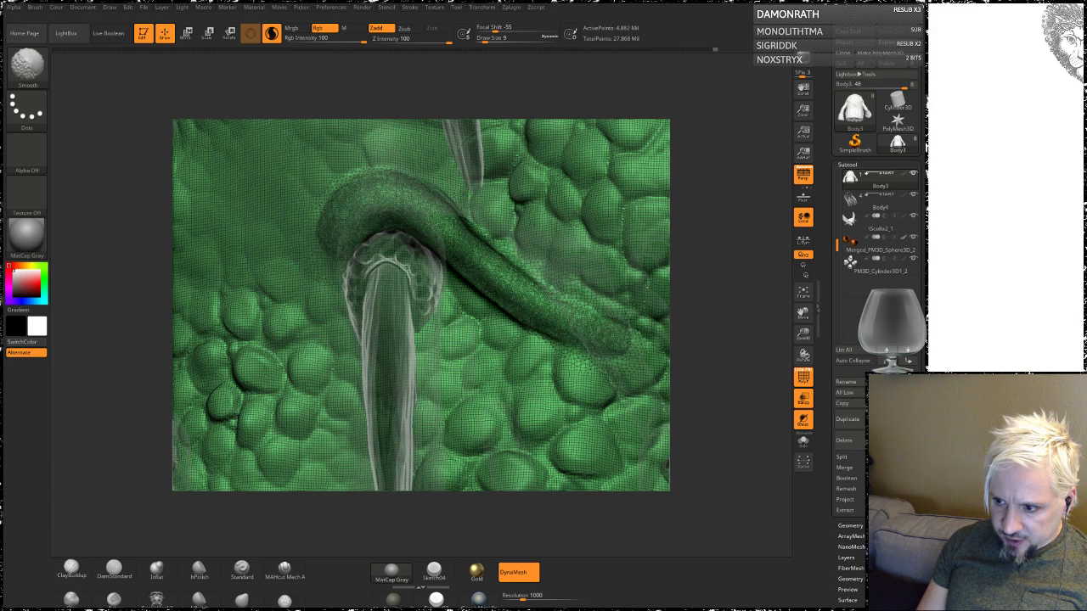
Step: Smooth a small patch by the tendril's edge, then turn PolyF off
{"action": "key", "text": "shift"}
{"action": "key", "text": "shift"}
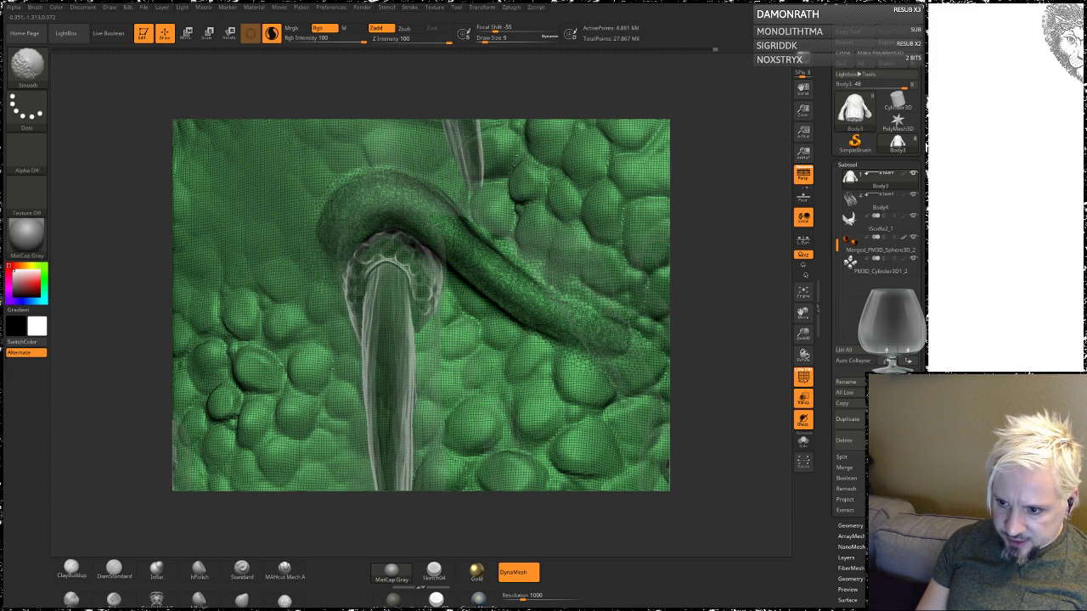
{"action": "left_click_drag", "start_coordinate": [321, 262], "coordinate": [333, 272], "text": "shift"}
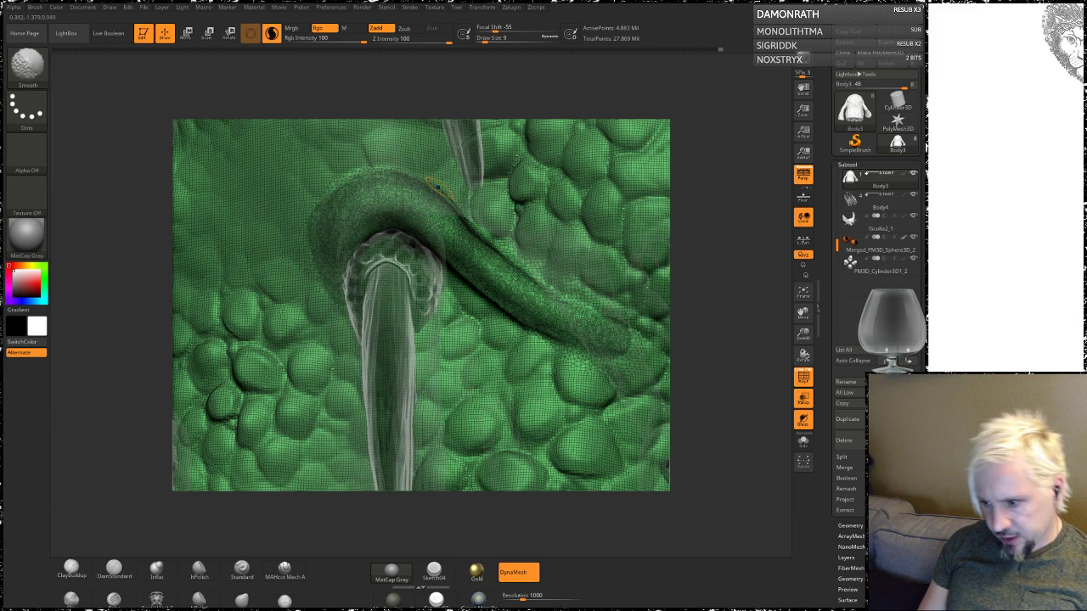
{"action": "key", "text": "shift"}
{"action": "mouse_move", "coordinate": [724, 331]}
{"action": "left_mouse_down"}
{"action": "mouse_move", "coordinate": [424, 252]}
{"action": "mouse_move", "coordinate": [514, 306]}
{"action": "mouse_move", "coordinate": [613, 326]}
{"action": "left_mouse_up"}
{"action": "key", "text": "shift"}
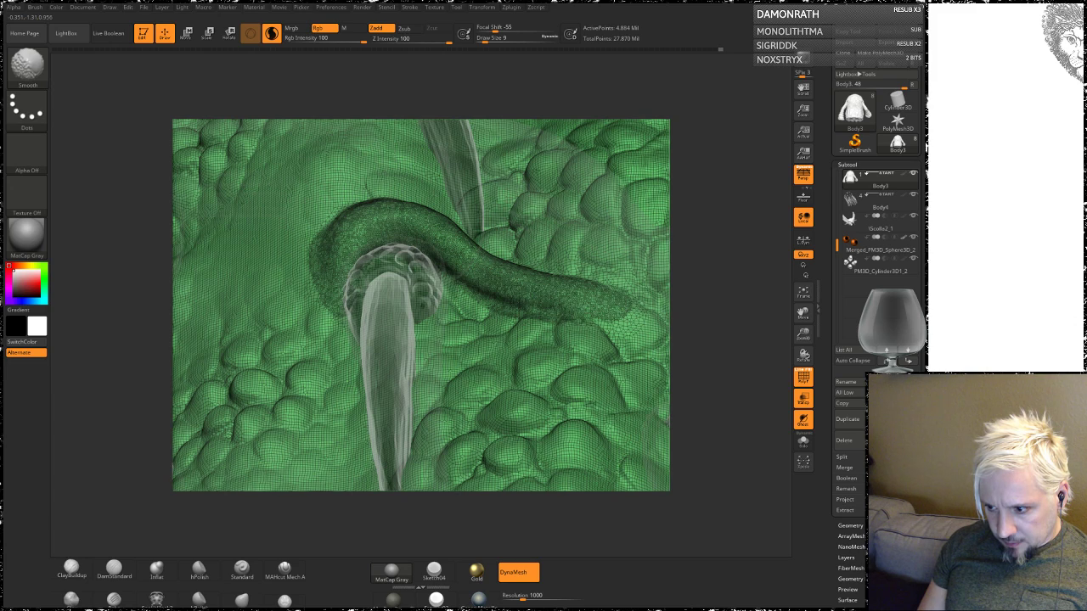
{"action": "left_click_drag", "start_coordinate": [712, 253], "coordinate": [769, 373]}
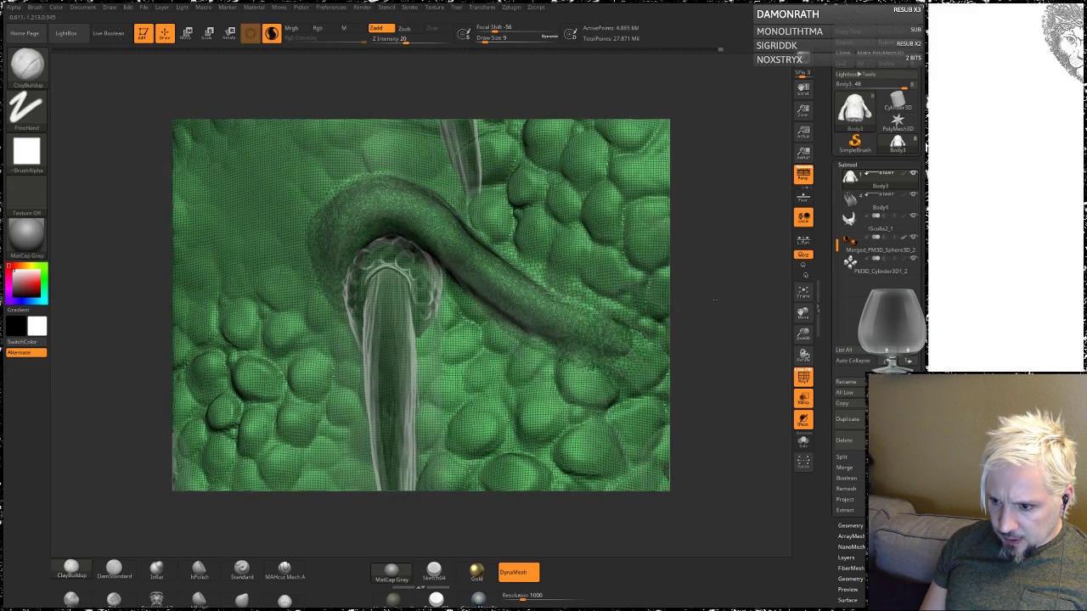
{"action": "left_click", "coordinate": [802, 377]}
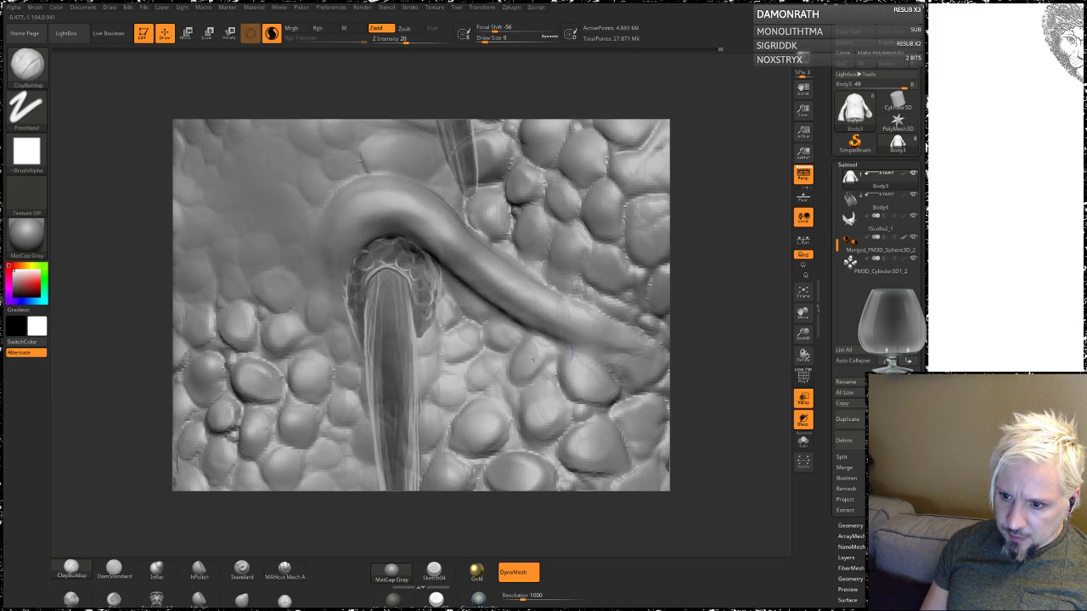
Step: Stamp bead rows along the tendril's bend and a left-side cluster, undoing the oversized first stamp
{"action": "left_click", "coordinate": [242, 569]}
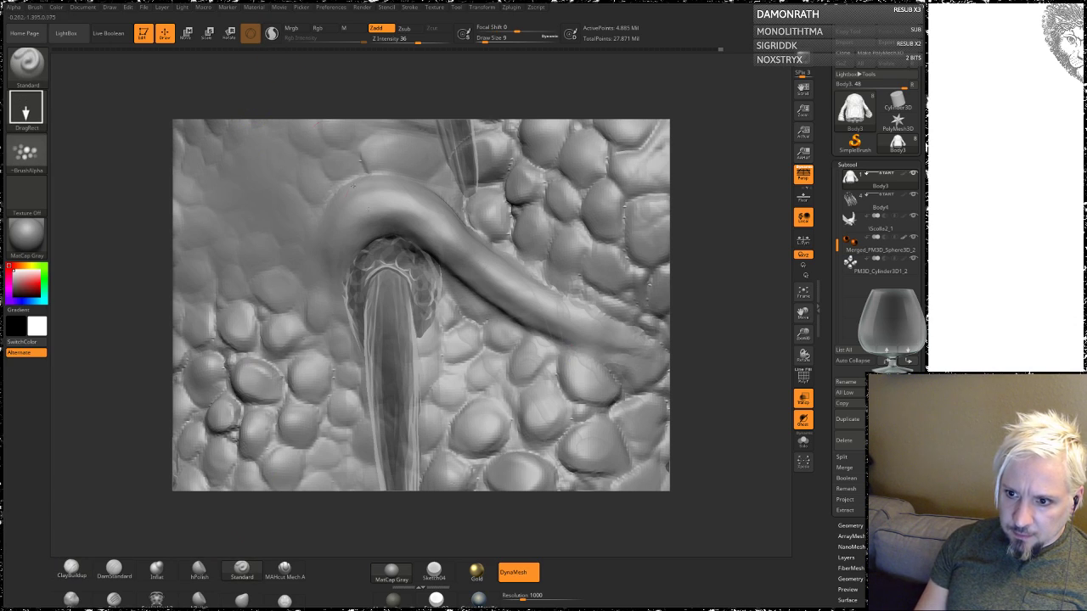
{"action": "left_click_drag", "start_coordinate": [346, 220], "coordinate": [369, 248]}
{"action": "key", "text": "ctrl+z"}
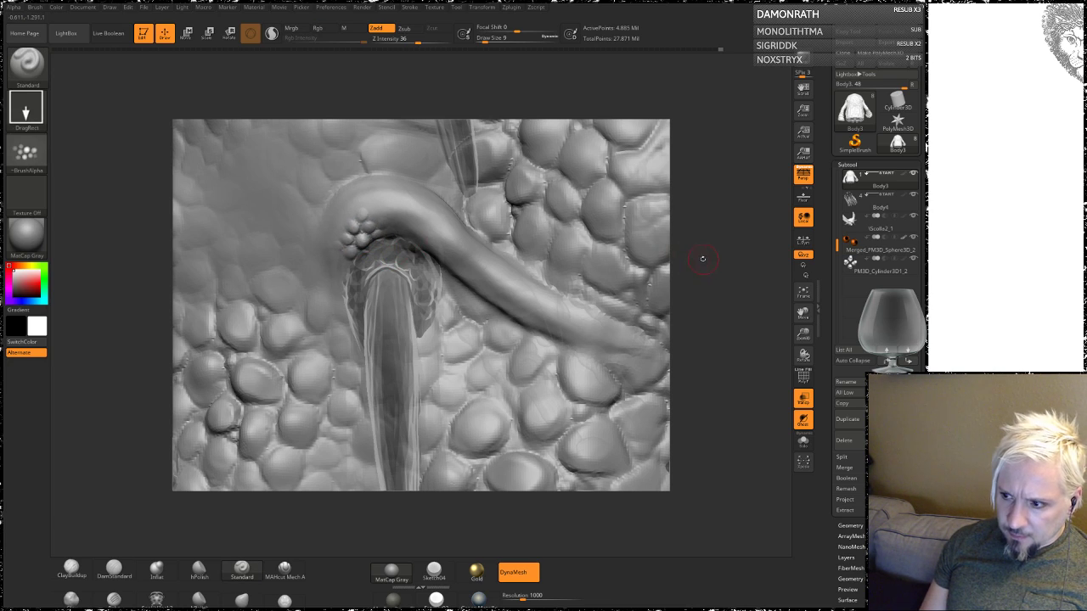
{"action": "left_click_drag", "start_coordinate": [704, 259], "coordinate": [708, 223]}
{"action": "mouse_move", "coordinate": [404, 228]}
{"action": "left_mouse_down"}
{"action": "mouse_move", "coordinate": [422, 247]}
{"action": "mouse_move", "coordinate": [380, 281]}
{"action": "mouse_move", "coordinate": [343, 254]}
{"action": "mouse_move", "coordinate": [333, 280]}
{"action": "mouse_move", "coordinate": [321, 280]}
{"action": "mouse_move", "coordinate": [337, 327]}
{"action": "mouse_move", "coordinate": [332, 338]}
{"action": "mouse_move", "coordinate": [326, 329]}
{"action": "left_mouse_up"}
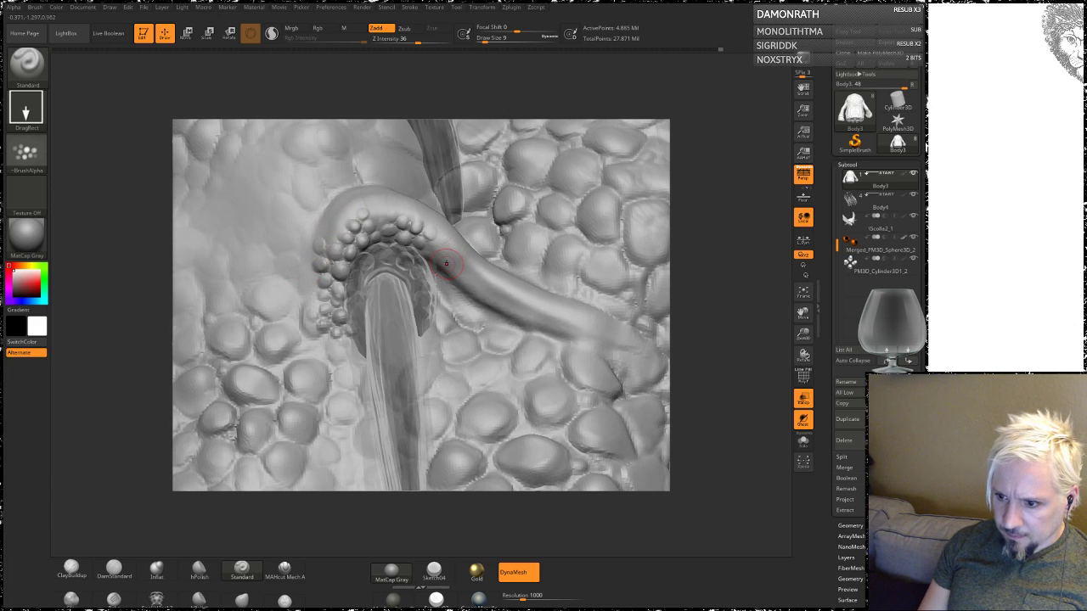
{"action": "left_click_drag", "start_coordinate": [435, 253], "coordinate": [451, 270]}
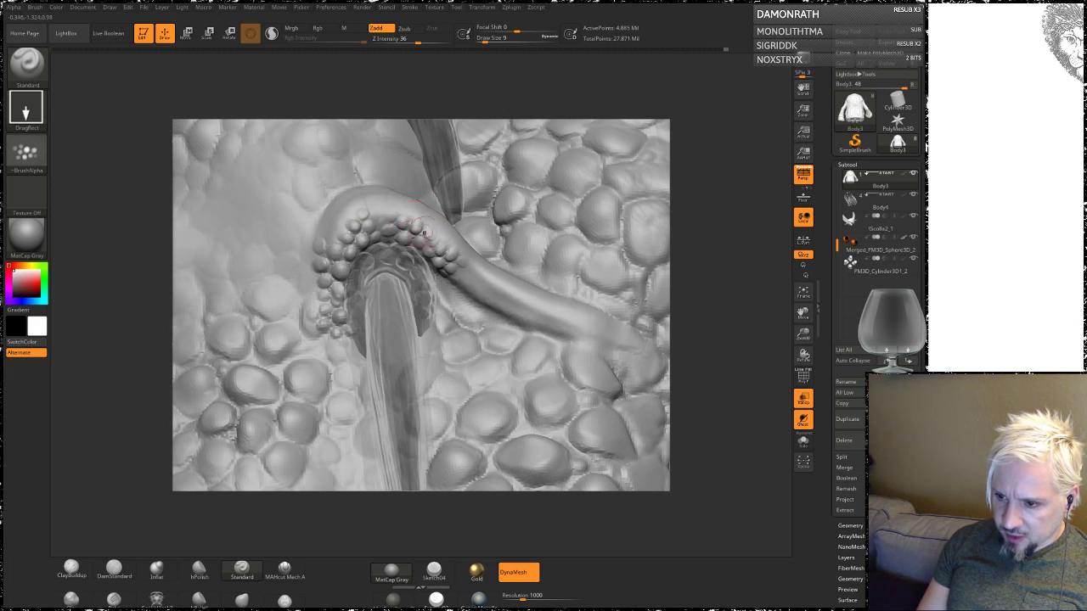
{"action": "left_click_drag", "start_coordinate": [458, 272], "coordinate": [482, 285]}
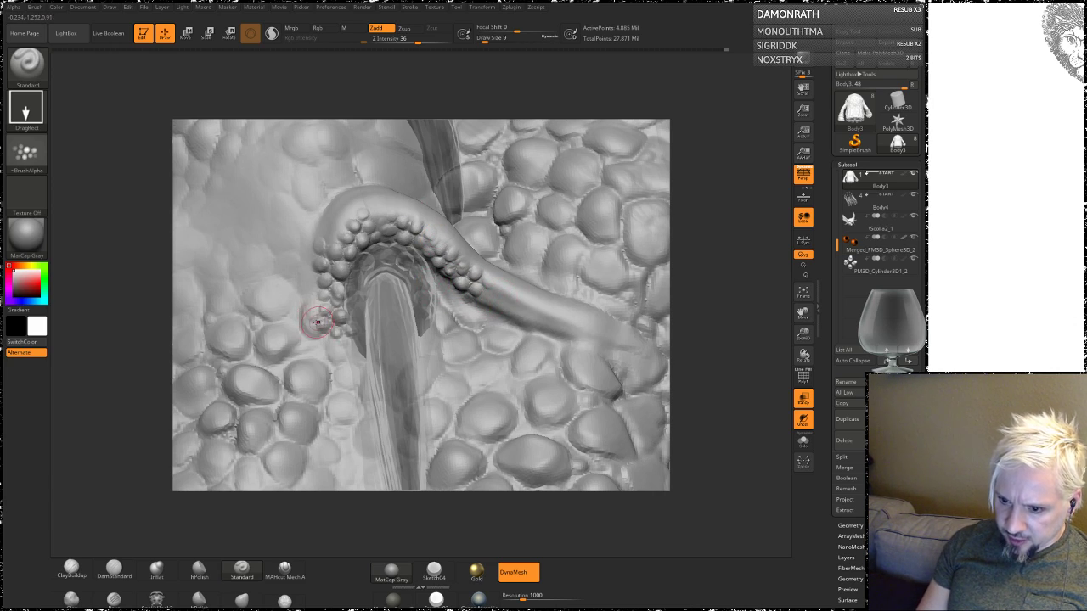
{"action": "mouse_move", "coordinate": [301, 287]}
{"action": "left_mouse_down"}
{"action": "mouse_move", "coordinate": [284, 268]}
{"action": "mouse_move", "coordinate": [276, 293]}
{"action": "mouse_move", "coordinate": [297, 255]}
{"action": "left_mouse_up"}
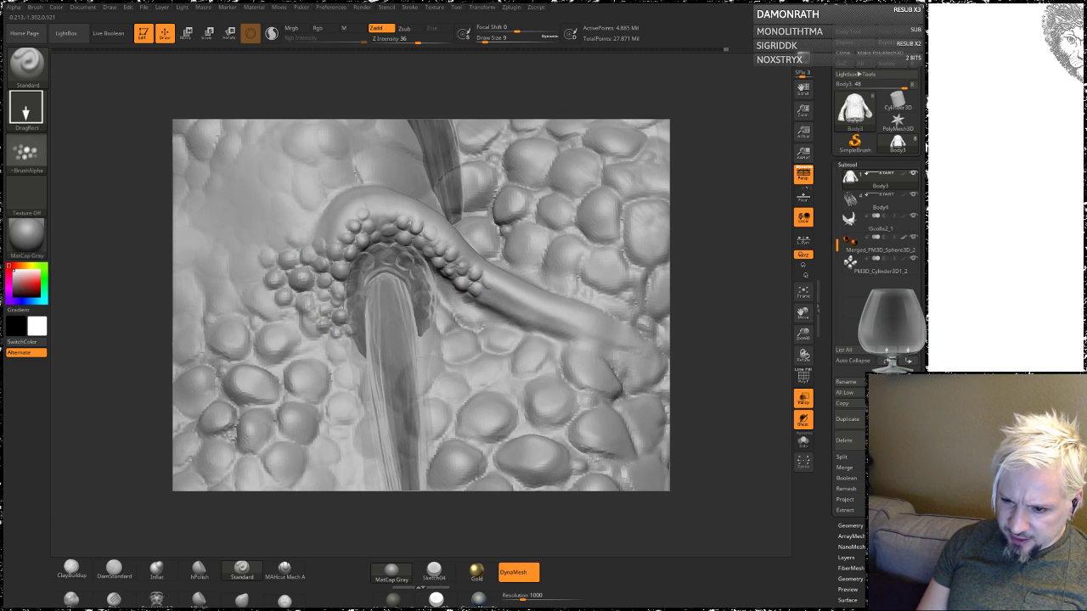
{"action": "mouse_move", "coordinate": [755, 245]}
{"action": "left_mouse_down"}
{"action": "mouse_move", "coordinate": [611, 281]}
{"action": "mouse_move", "coordinate": [642, 434]}
{"action": "mouse_move", "coordinate": [392, 281]}
{"action": "left_mouse_up"}
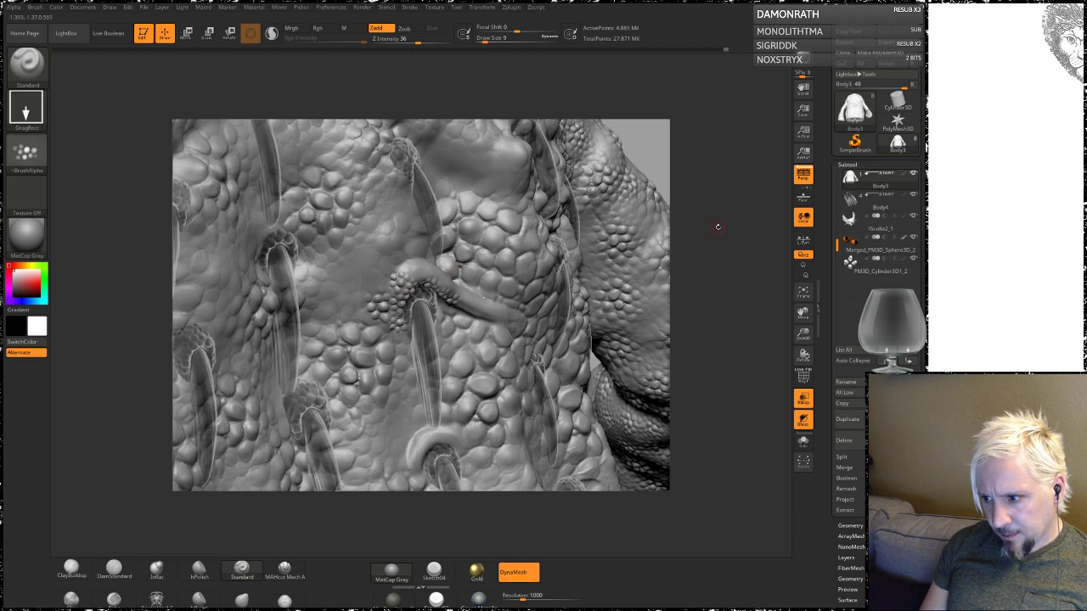
Step: Drag another DragRect bead along the tendril ridge among the scales
{"action": "left_click_drag", "start_coordinate": [719, 226], "coordinate": [700, 234]}
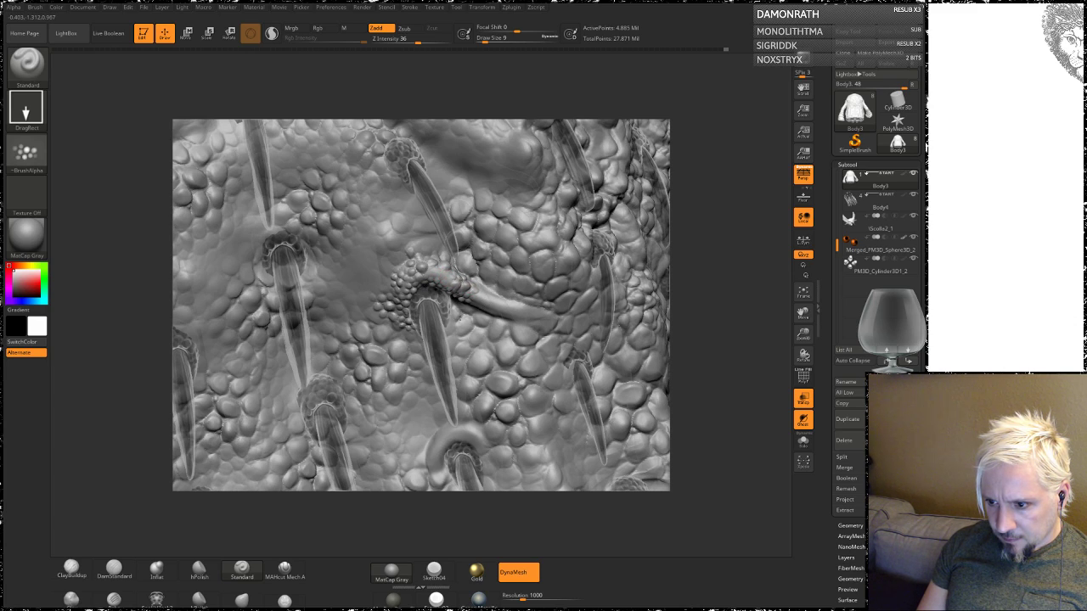
{"action": "left_click_drag", "start_coordinate": [486, 298], "coordinate": [521, 310]}
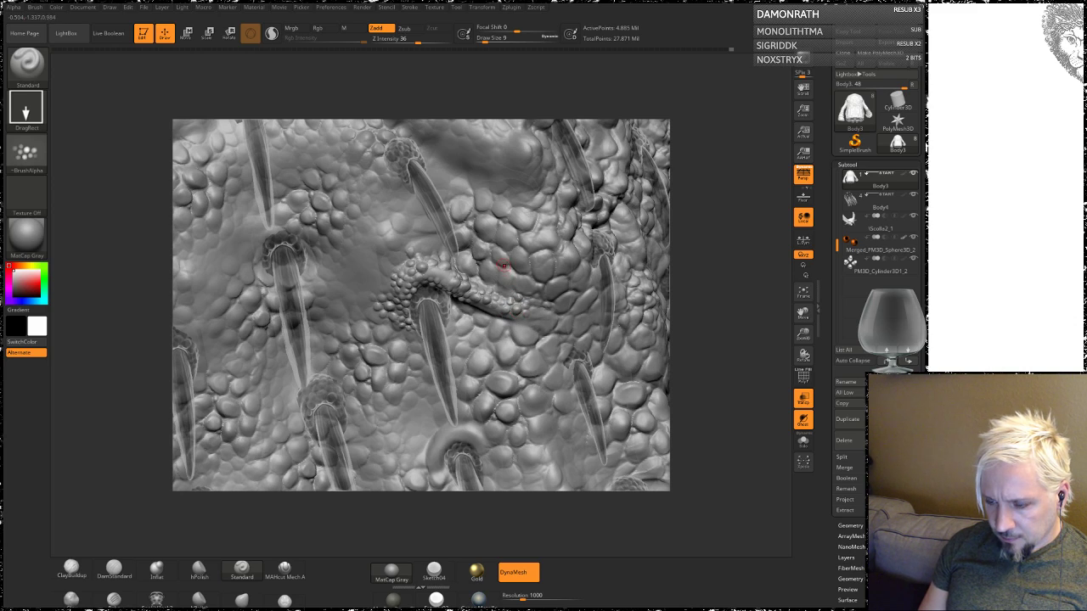
{"action": "left_click_drag", "start_coordinate": [711, 266], "coordinate": [478, 303]}
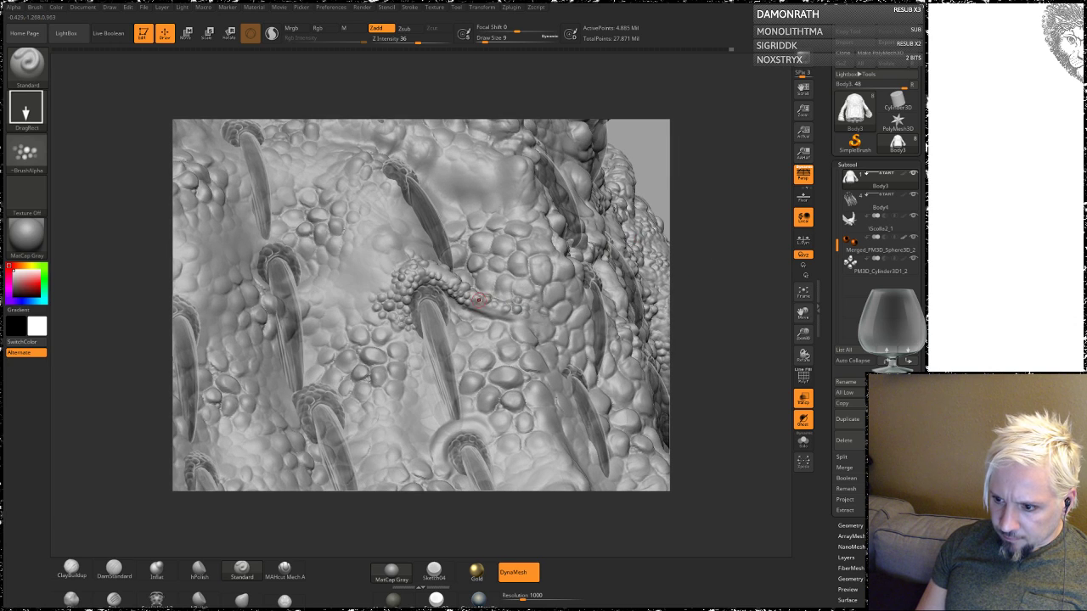
Step: Load the hPolish brush with a dots alpha, focal shift -39 and Z intensity 37
{"action": "left_click_drag", "start_coordinate": [701, 265], "coordinate": [493, 304]}
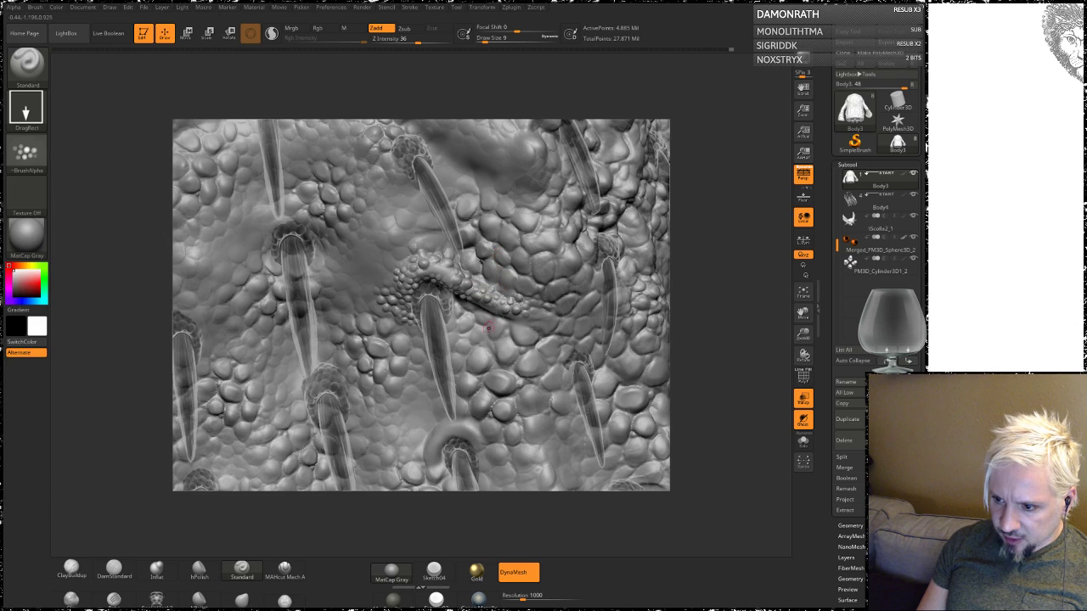
{"action": "key", "text": "ctrl"}
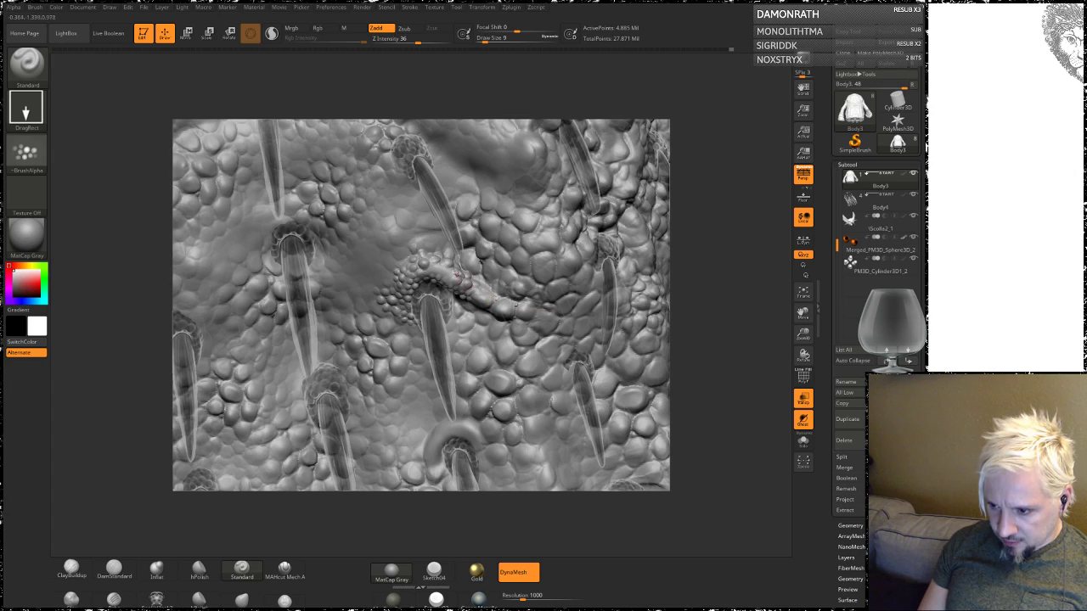
{"action": "mouse_move", "coordinate": [714, 316]}
{"action": "left_mouse_down"}
{"action": "mouse_move", "coordinate": [722, 263]}
{"action": "mouse_move", "coordinate": [216, 473]}
{"action": "left_mouse_up"}
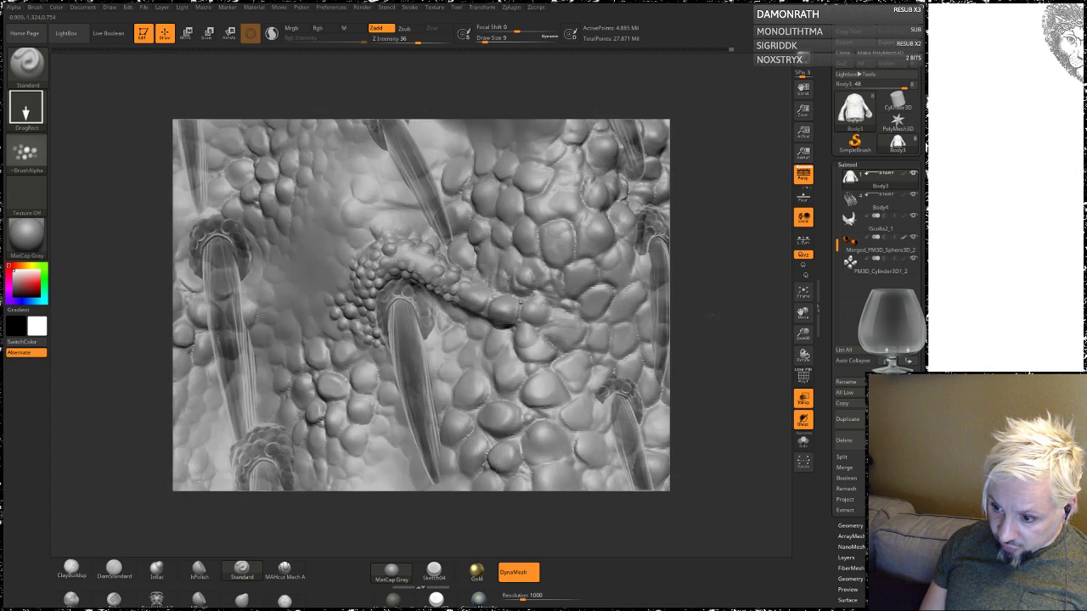
{"action": "left_click", "coordinate": [199, 569]}
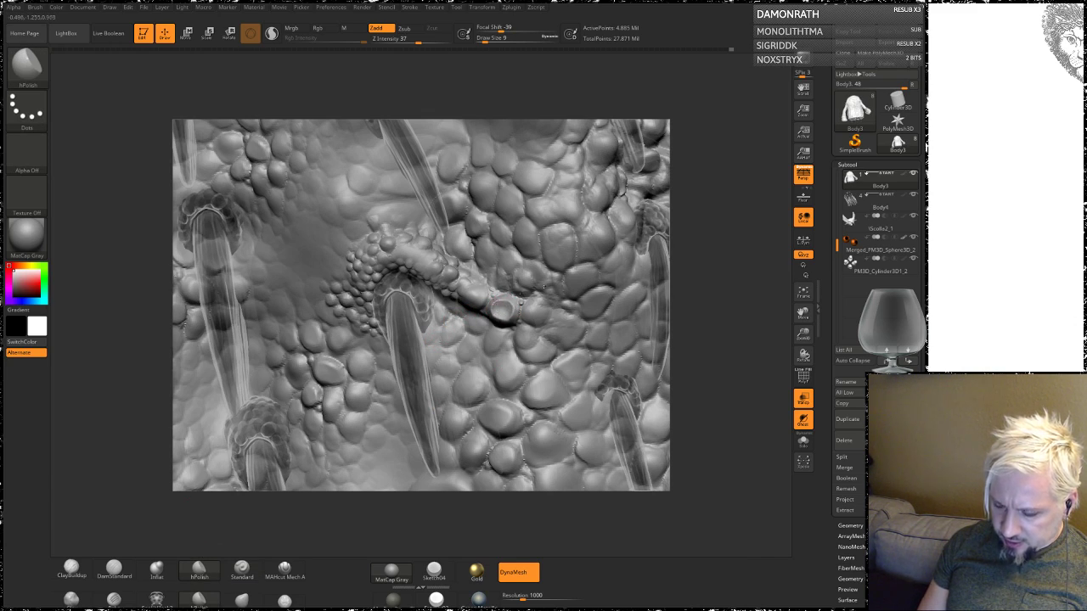
Step: Smooth the surface near the tendril tip, then return to the clay building brush
{"action": "right_click_drag", "start_coordinate": [500, 310], "coordinate": [506, 307]}
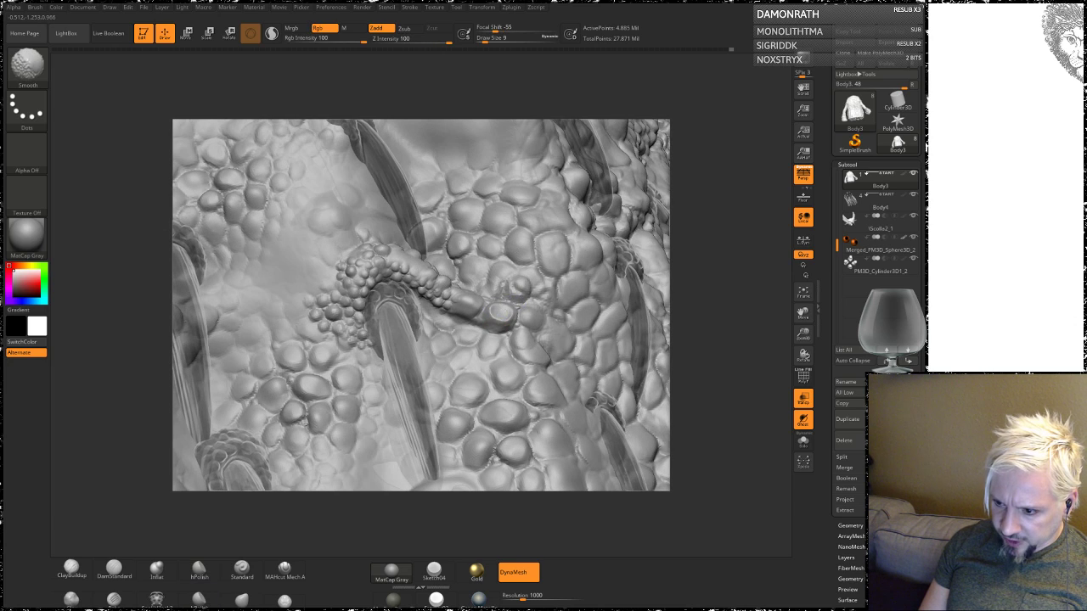
{"action": "left_click_drag", "start_coordinate": [481, 292], "coordinate": [469, 299], "text": "shift"}
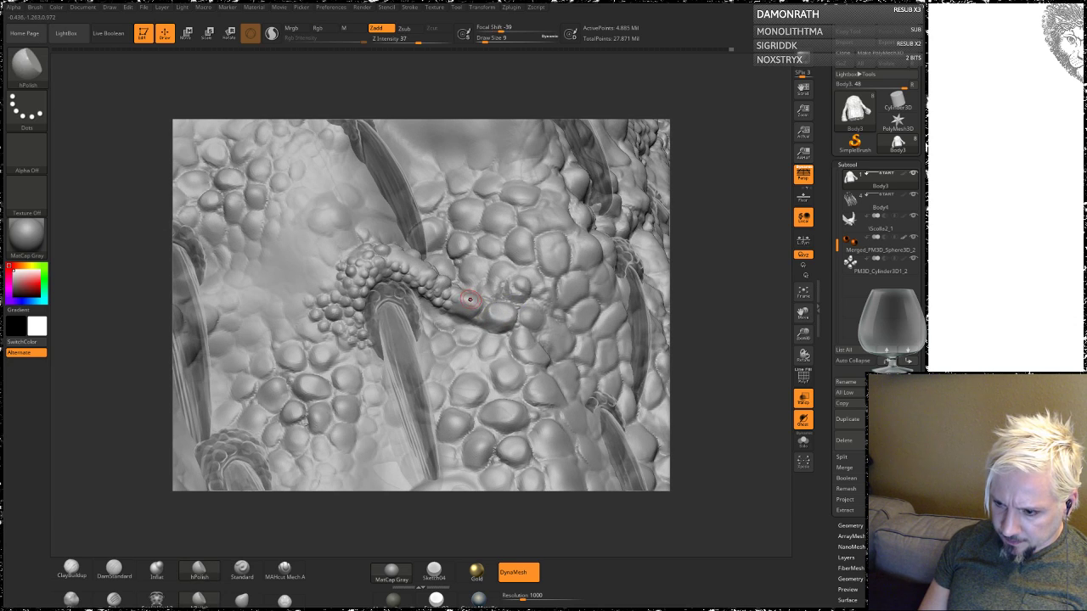
{"action": "key", "text": "shift"}
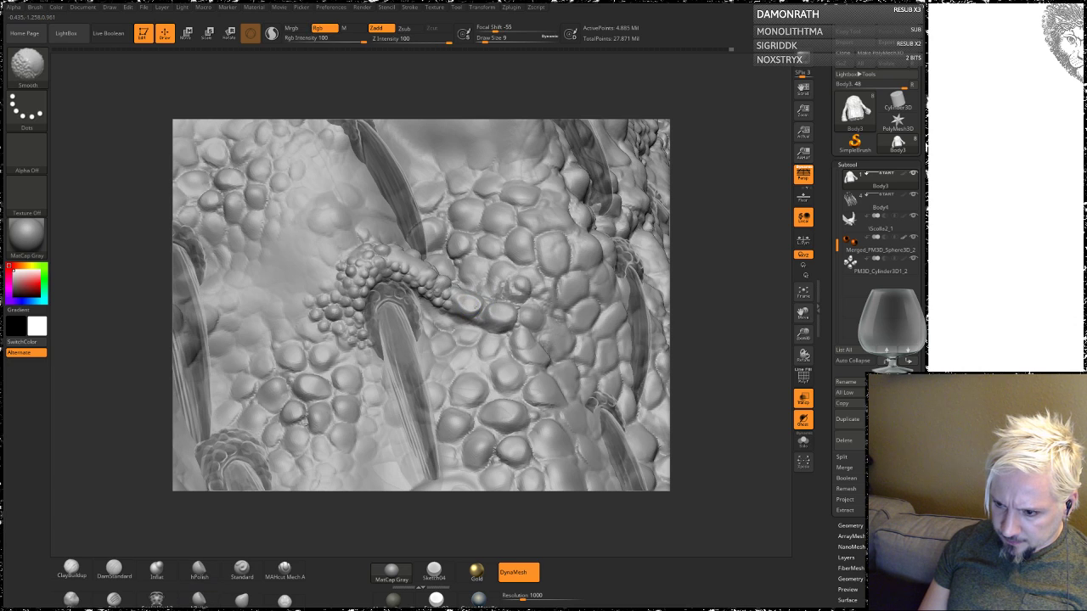
{"action": "right_click_drag", "start_coordinate": [719, 279], "coordinate": [694, 310]}
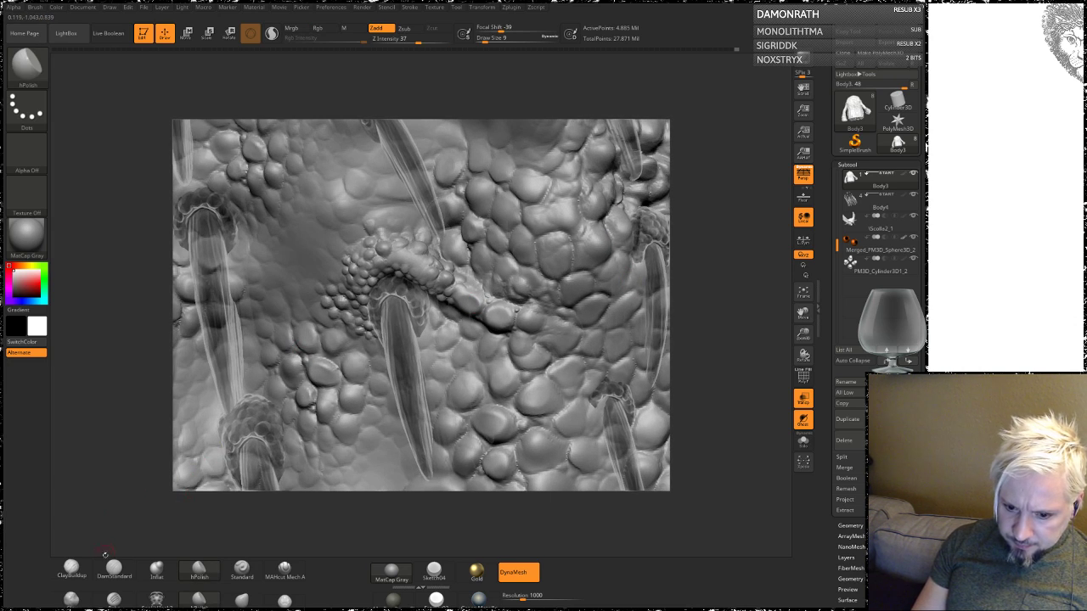
{"action": "left_click", "coordinate": [72, 569]}
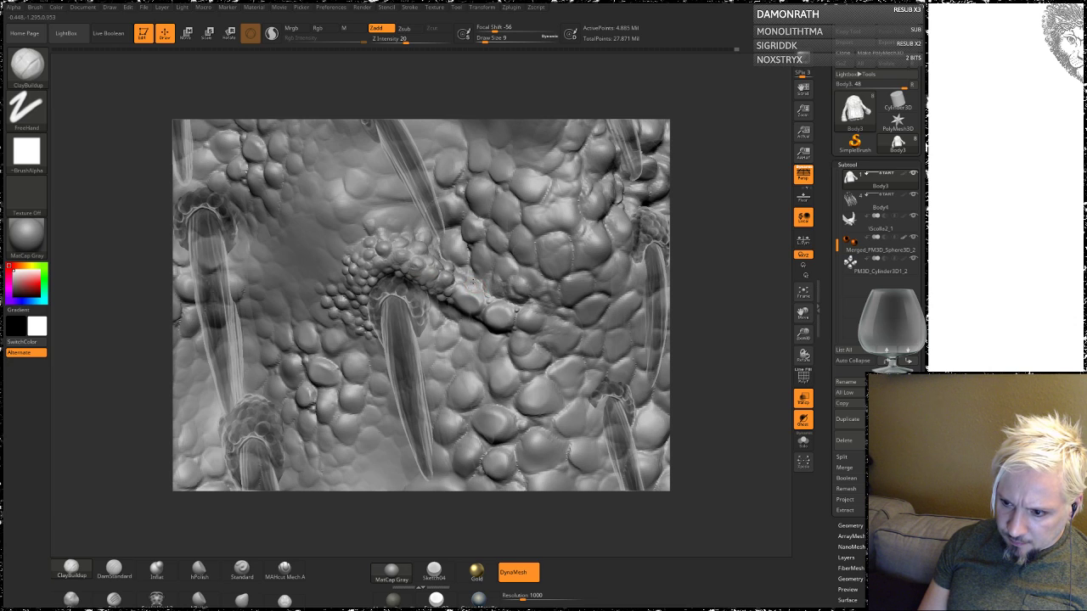
Step: Load the Standard brush with DragRect stroke and bubbles alpha, Z intensity 36, focal shift 0
{"action": "left_click_drag", "start_coordinate": [716, 292], "coordinate": [542, 262]}
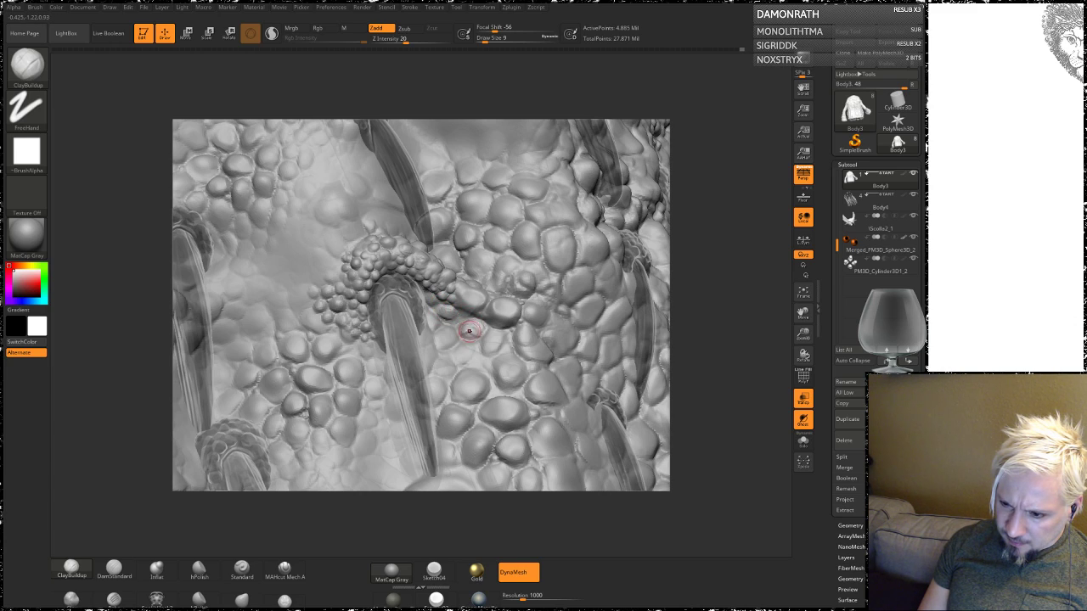
{"action": "key", "text": "shift"}
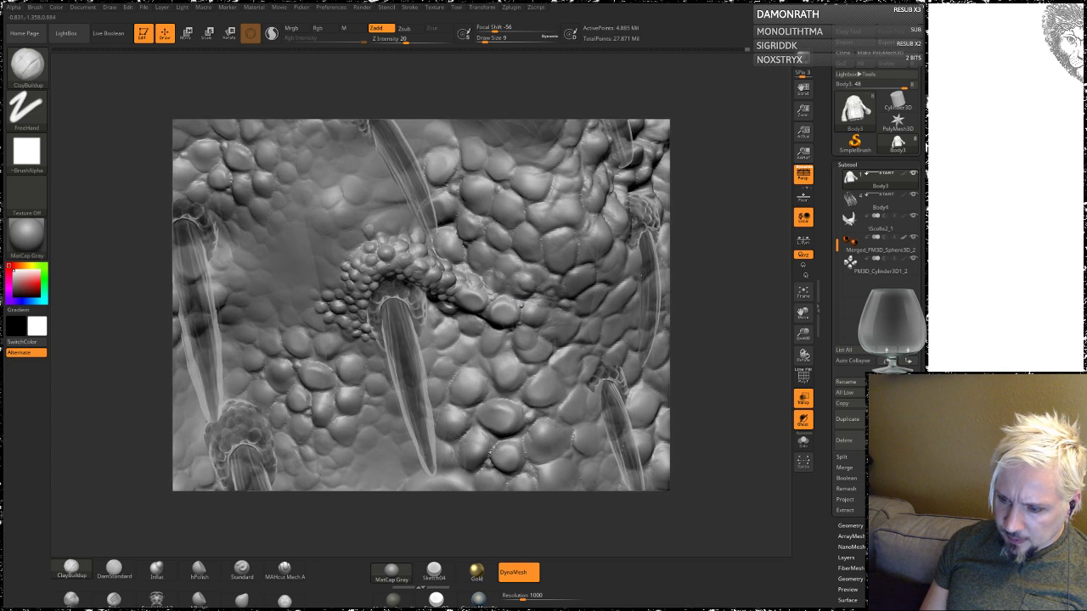
{"action": "left_click", "coordinate": [242, 569]}
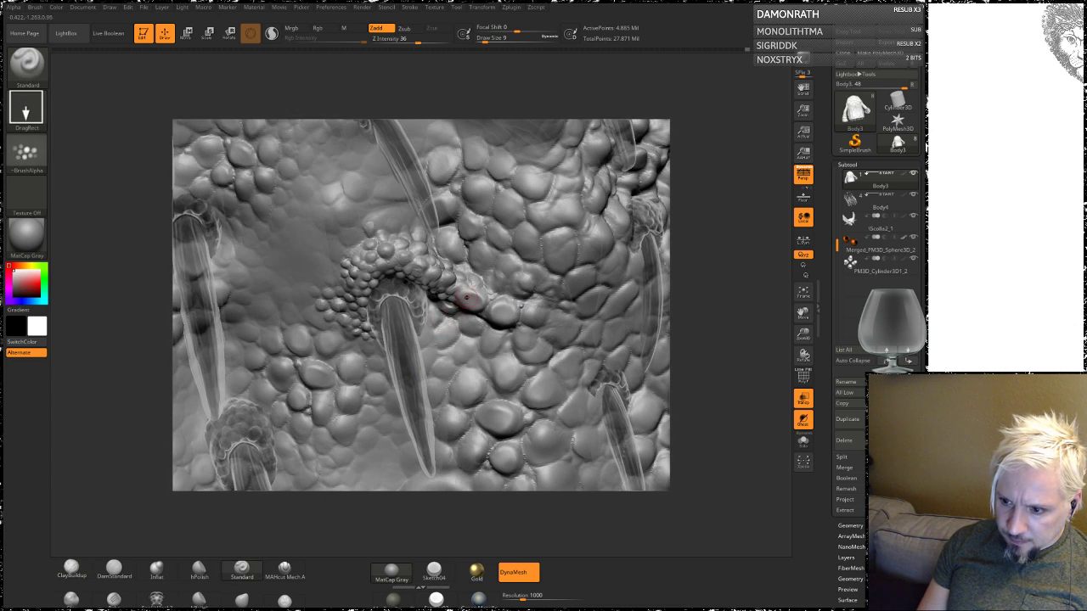
Step: Try DamStandard with Dots stroke and Zsub, then return to ClayBuildup at Z intensity 20, draw size 9
{"action": "key", "text": "shift"}
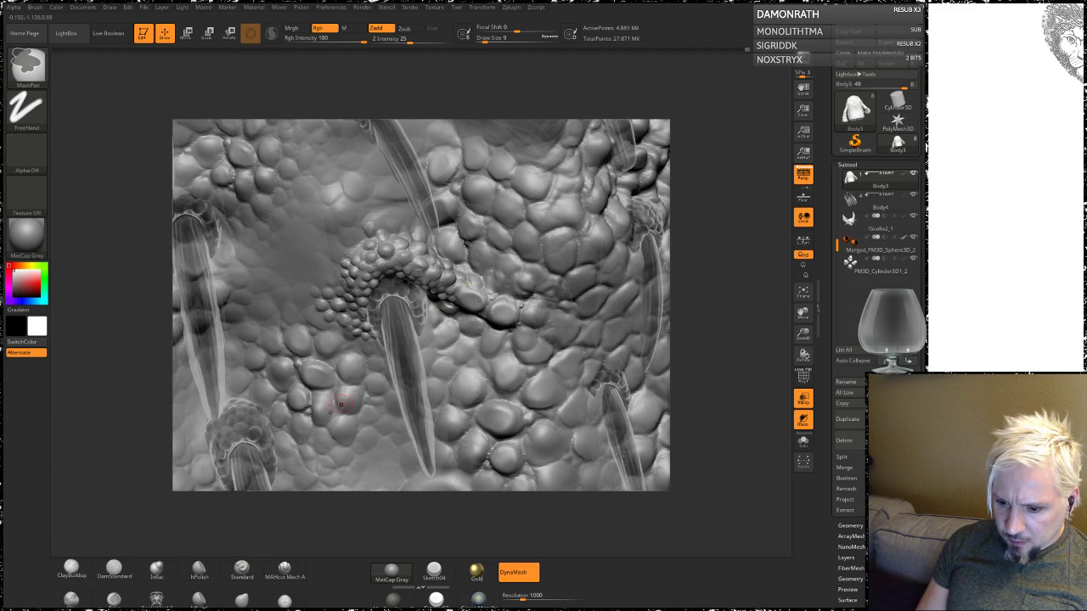
{"action": "left_click", "coordinate": [114, 567]}
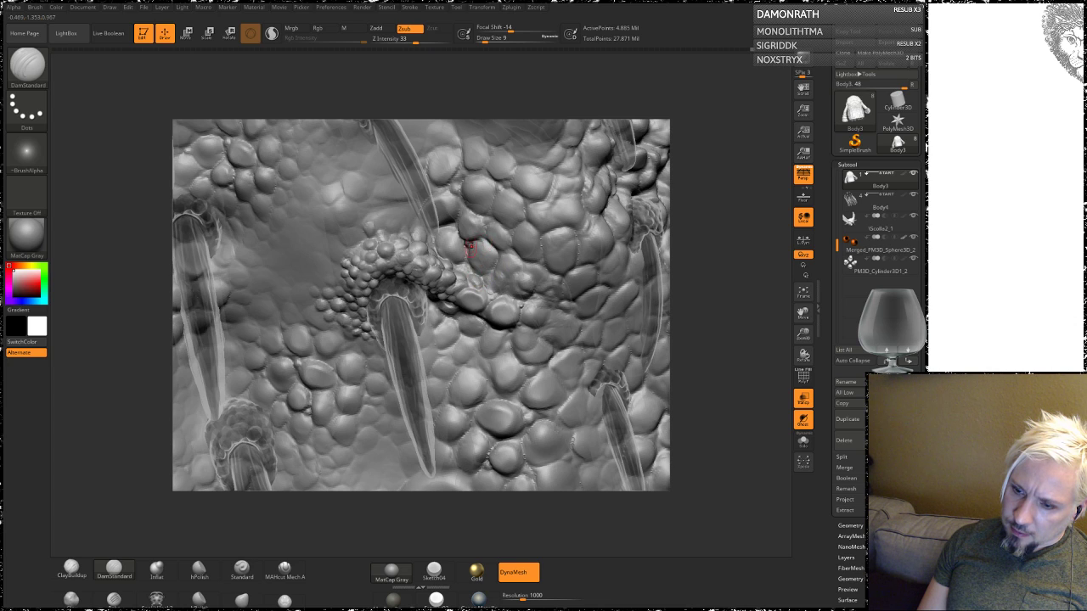
{"action": "left_click_drag", "start_coordinate": [682, 270], "coordinate": [680, 241], "text": "alt"}
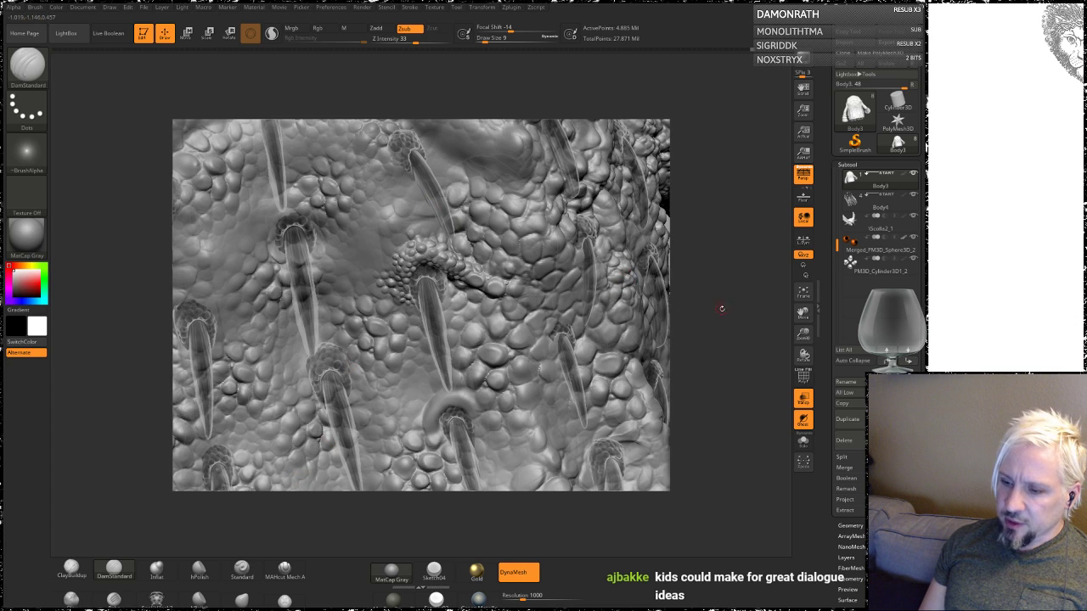
{"action": "left_click_drag", "start_coordinate": [721, 308], "coordinate": [715, 339]}
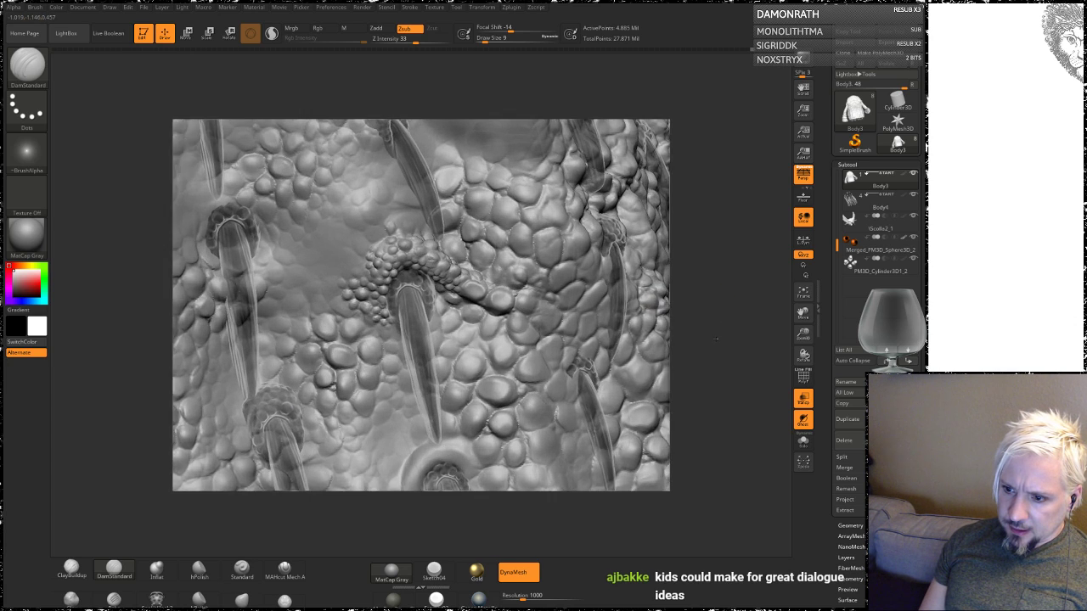
{"action": "left_click", "coordinate": [71, 567]}
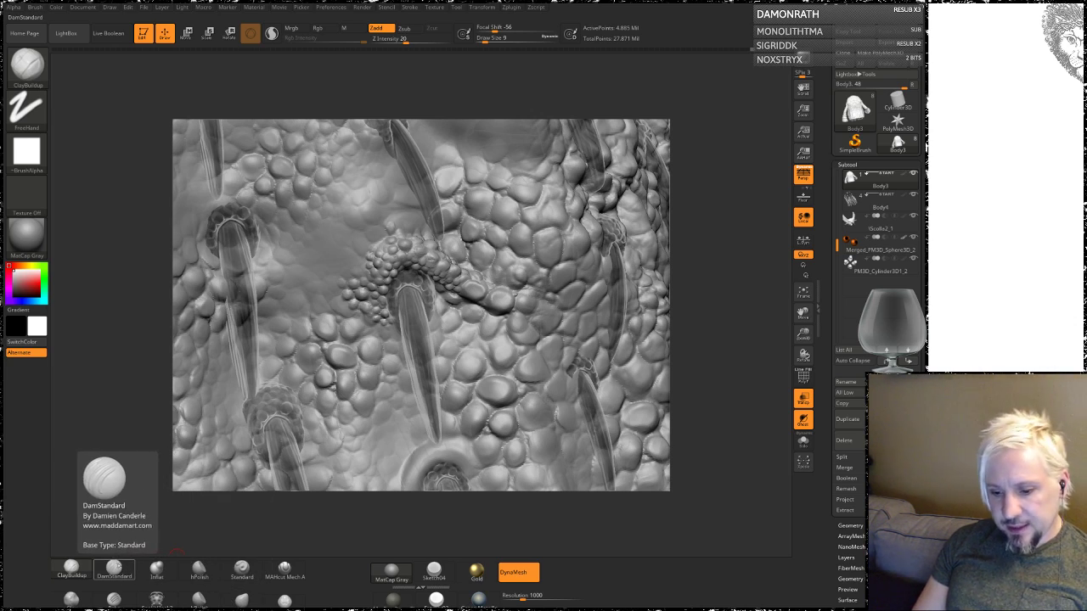
Step: Stamp bubble-bead clusters beside the tendril's left end with Standard DragRect, undoing one oversized stamp
{"action": "left_click", "coordinate": [244, 571]}
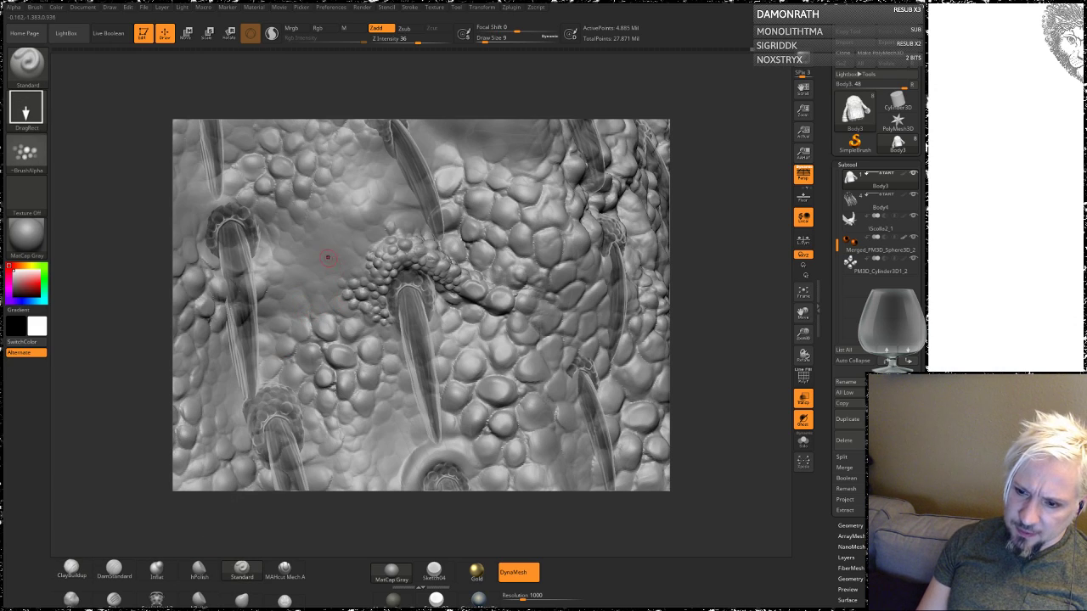
{"action": "left_click_drag", "start_coordinate": [331, 250], "coordinate": [366, 306]}
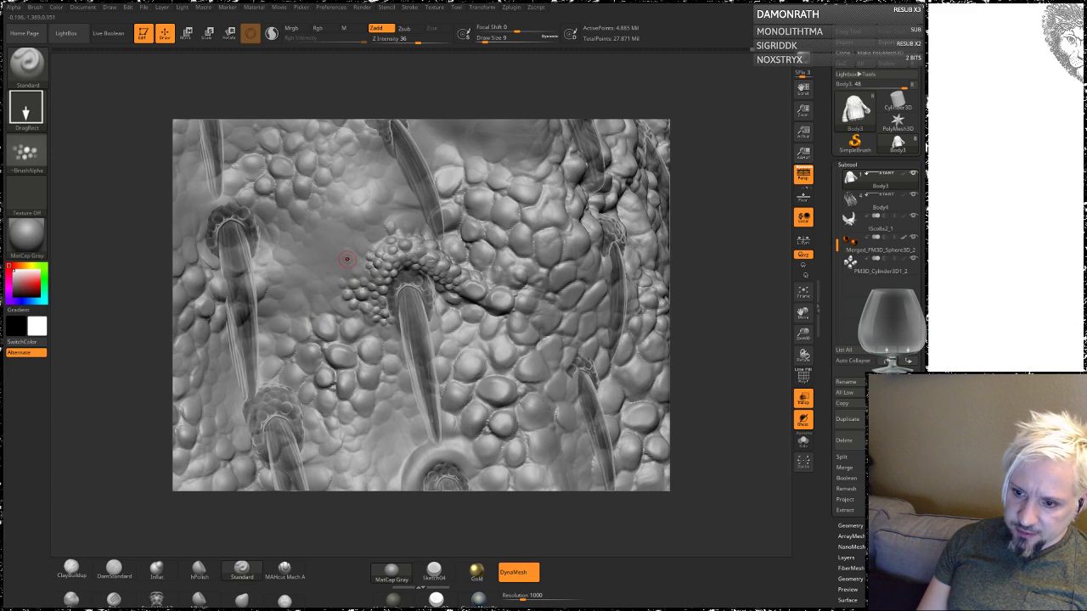
{"action": "mouse_move", "coordinate": [363, 279]}
{"action": "left_mouse_down"}
{"action": "mouse_move", "coordinate": [314, 221]}
{"action": "mouse_move", "coordinate": [407, 292]}
{"action": "left_mouse_up"}
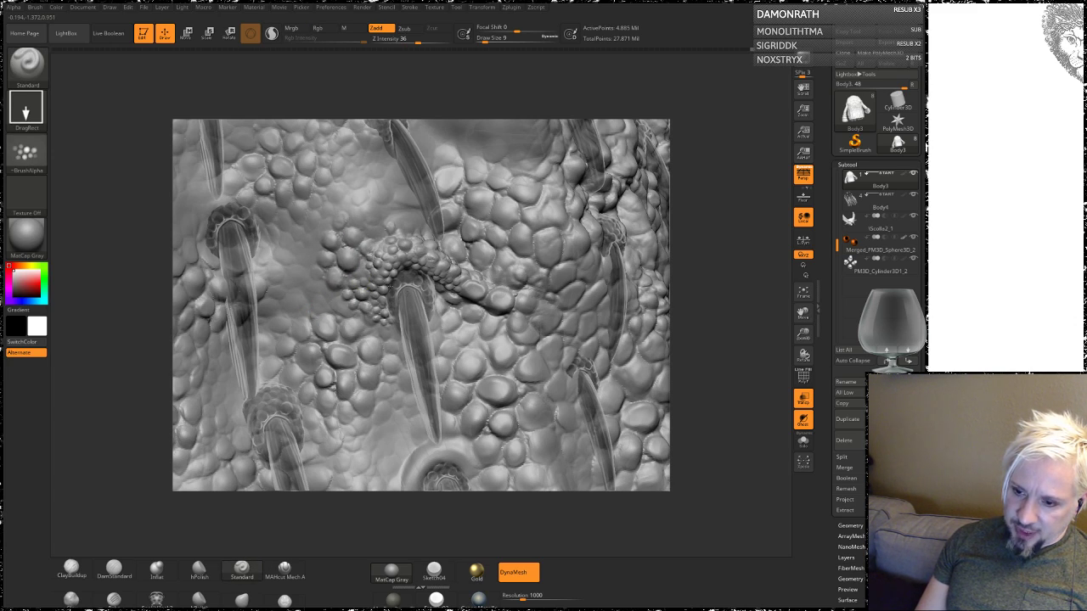
{"action": "key", "text": "ctrl+z"}
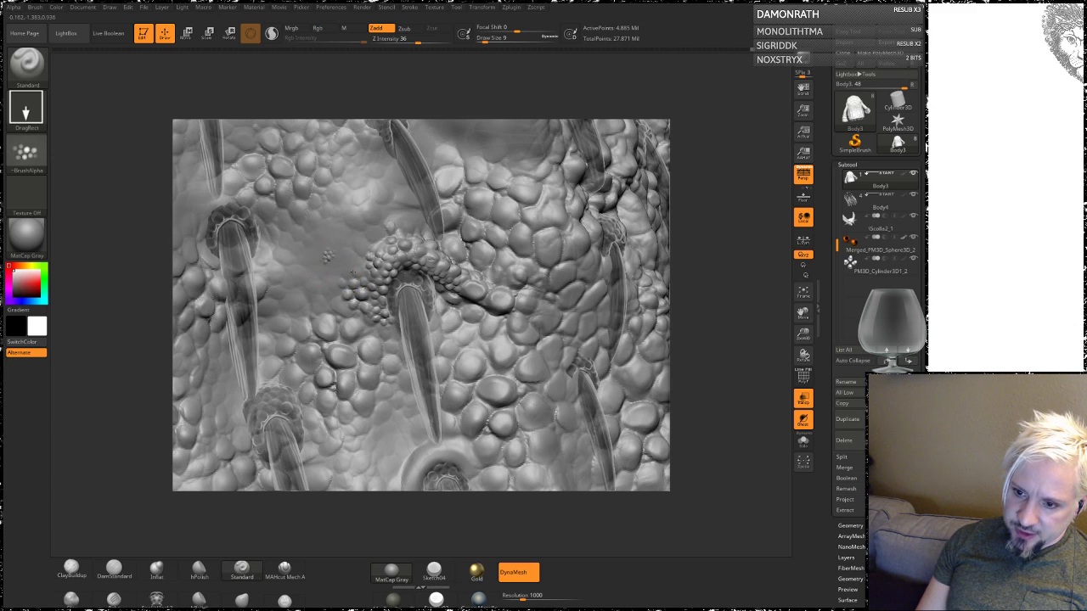
{"action": "left_click_drag", "start_coordinate": [352, 272], "coordinate": [352, 266]}
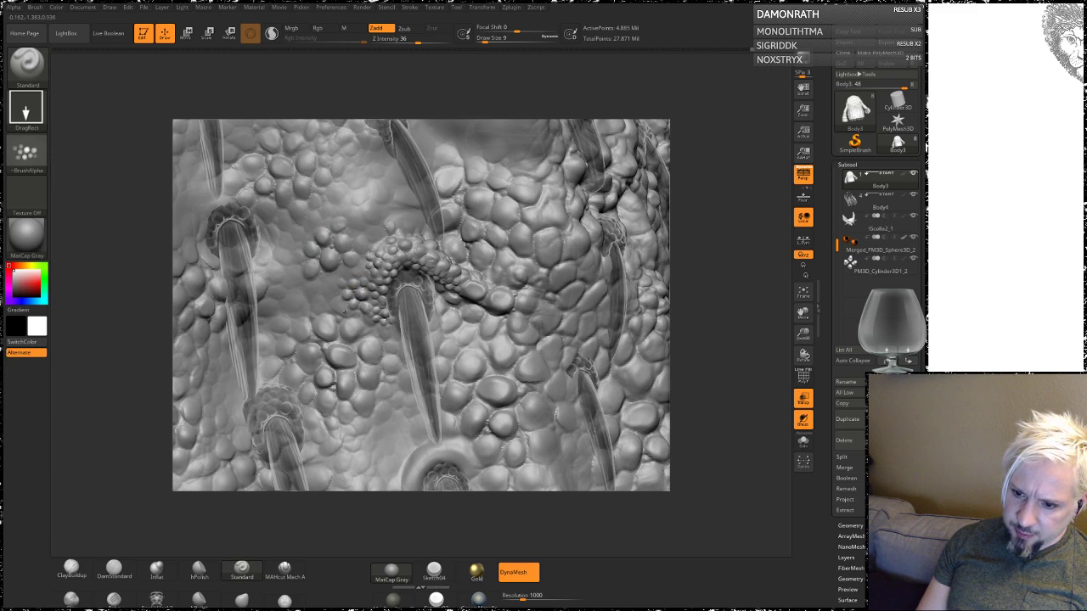
{"action": "left_click_drag", "start_coordinate": [314, 298], "coordinate": [349, 333]}
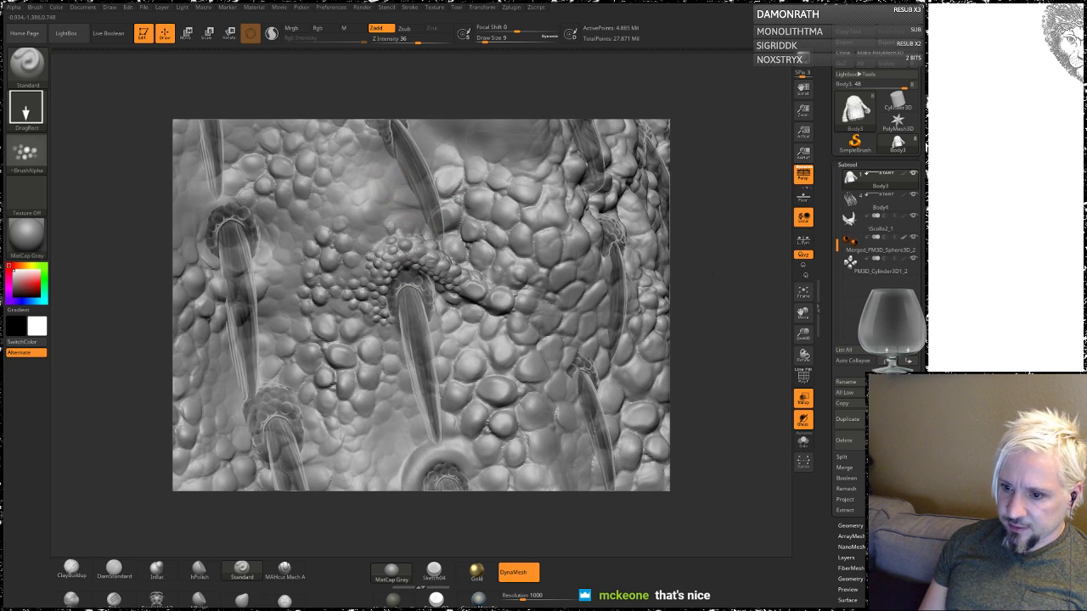
{"action": "mouse_move", "coordinate": [684, 289]}
{"action": "left_mouse_down"}
{"action": "mouse_move", "coordinate": [685, 278]}
{"action": "mouse_move", "coordinate": [420, 297]}
{"action": "mouse_move", "coordinate": [386, 270]}
{"action": "mouse_move", "coordinate": [403, 289]}
{"action": "mouse_move", "coordinate": [340, 286]}
{"action": "left_mouse_up"}
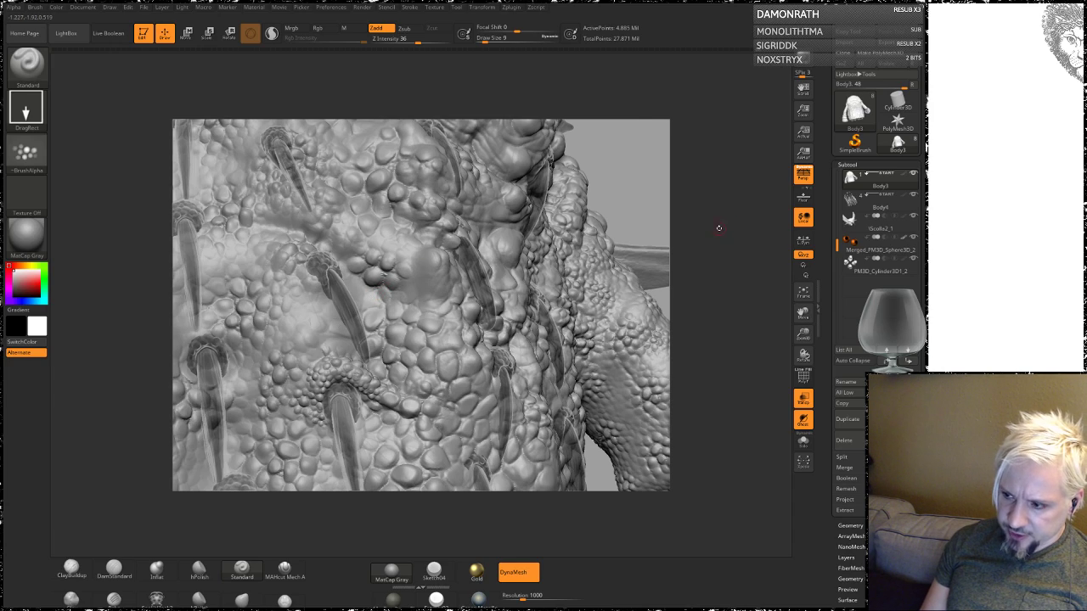
Step: Orbit around the creature's back, arm and torso, then frame the whole figure in front view
{"action": "mouse_move", "coordinate": [718, 227]}
{"action": "left_mouse_down"}
{"action": "mouse_move", "coordinate": [711, 289]}
{"action": "mouse_move", "coordinate": [675, 264]}
{"action": "mouse_move", "coordinate": [697, 242]}
{"action": "mouse_move", "coordinate": [697, 220]}
{"action": "left_mouse_up"}
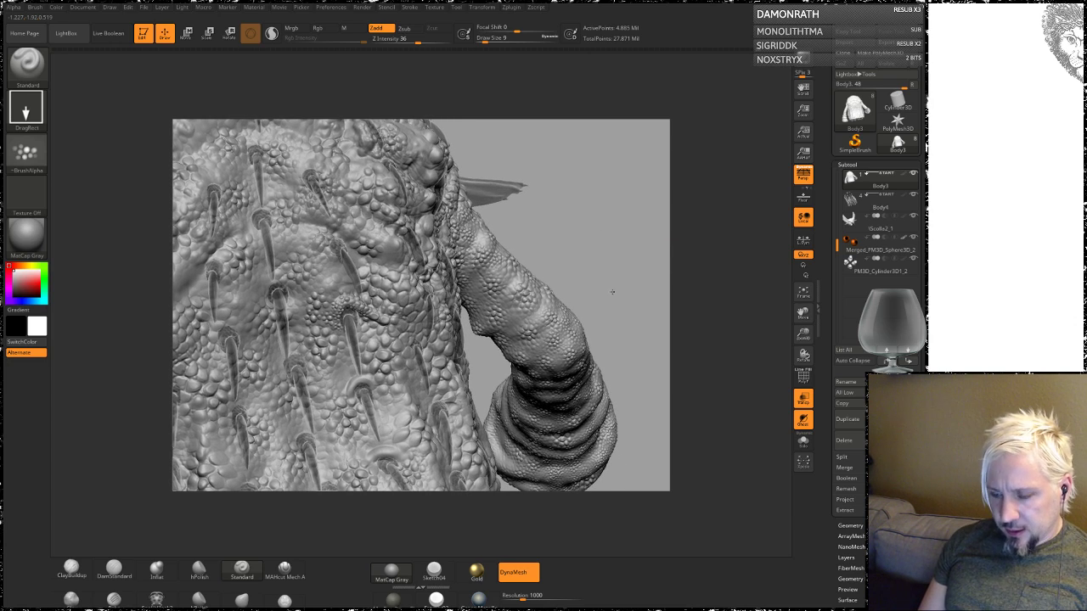
{"action": "mouse_move", "coordinate": [611, 291]}
{"action": "left_mouse_down"}
{"action": "mouse_move", "coordinate": [531, 263]}
{"action": "mouse_move", "coordinate": [597, 255]}
{"action": "mouse_move", "coordinate": [565, 235]}
{"action": "mouse_move", "coordinate": [559, 243]}
{"action": "mouse_move", "coordinate": [586, 255]}
{"action": "mouse_move", "coordinate": [565, 262]}
{"action": "mouse_move", "coordinate": [588, 280]}
{"action": "mouse_move", "coordinate": [597, 215]}
{"action": "left_mouse_up"}
{"action": "left_click_drag", "start_coordinate": [628, 256], "coordinate": [435, 283]}
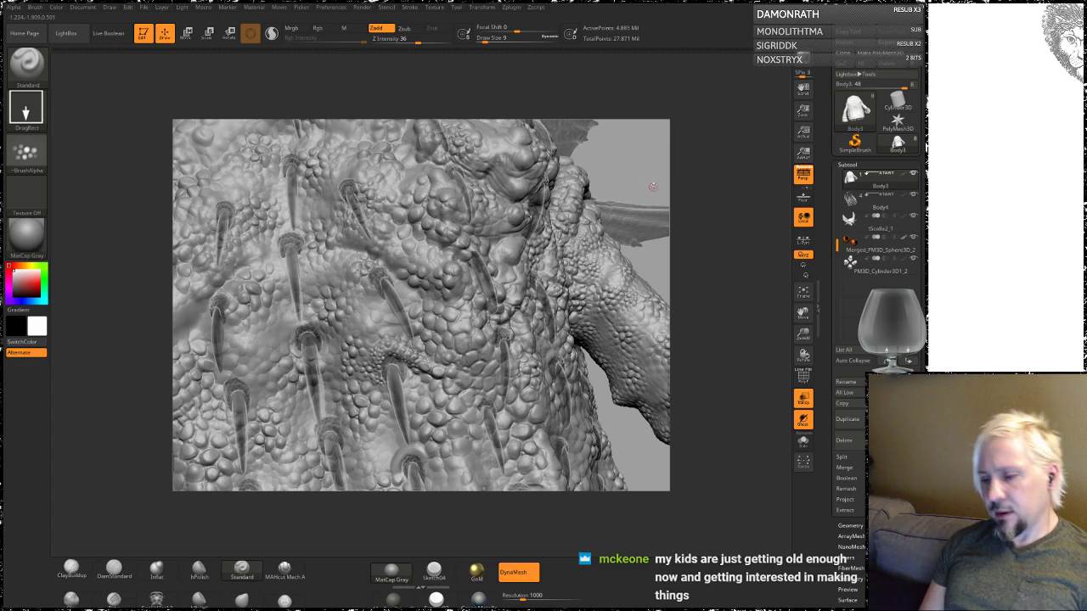
{"action": "mouse_move", "coordinate": [475, 272]}
{"action": "left_mouse_down"}
{"action": "mouse_move", "coordinate": [679, 169]}
{"action": "mouse_move", "coordinate": [568, 328]}
{"action": "mouse_move", "coordinate": [552, 294]}
{"action": "mouse_move", "coordinate": [508, 499]}
{"action": "mouse_move", "coordinate": [626, 283]}
{"action": "mouse_move", "coordinate": [597, 260]}
{"action": "mouse_move", "coordinate": [609, 290]}
{"action": "mouse_move", "coordinate": [636, 271]}
{"action": "mouse_move", "coordinate": [621, 266]}
{"action": "left_mouse_up"}
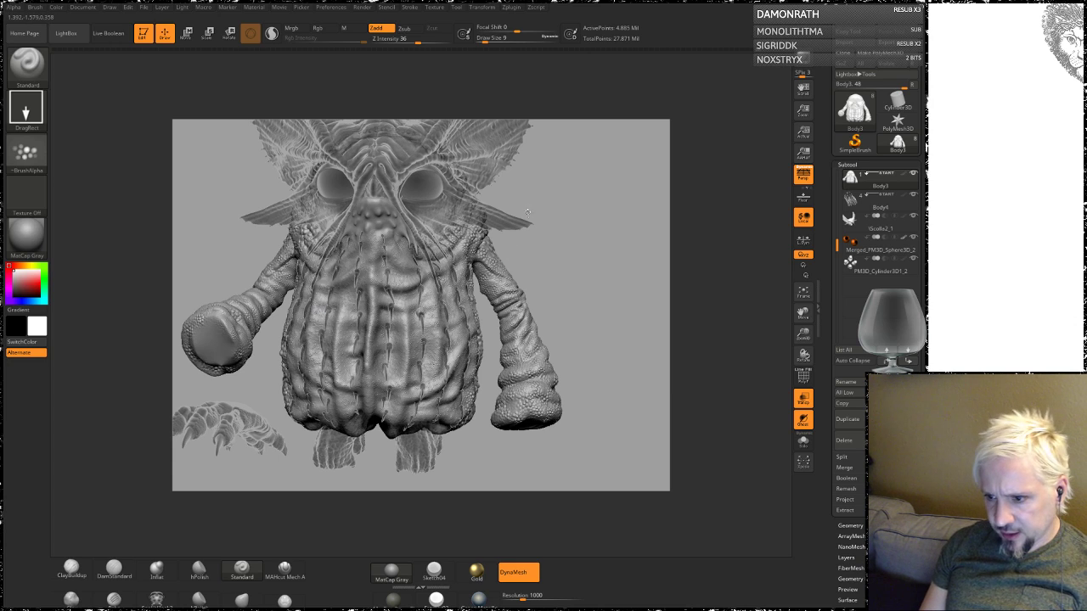
{"action": "mouse_move", "coordinate": [583, 273]}
{"action": "left_mouse_down"}
{"action": "mouse_move", "coordinate": [595, 280]}
{"action": "mouse_move", "coordinate": [552, 267]}
{"action": "mouse_move", "coordinate": [574, 291]}
{"action": "mouse_move", "coordinate": [621, 274]}
{"action": "mouse_move", "coordinate": [277, 299]}
{"action": "mouse_move", "coordinate": [277, 365]}
{"action": "left_mouse_up"}
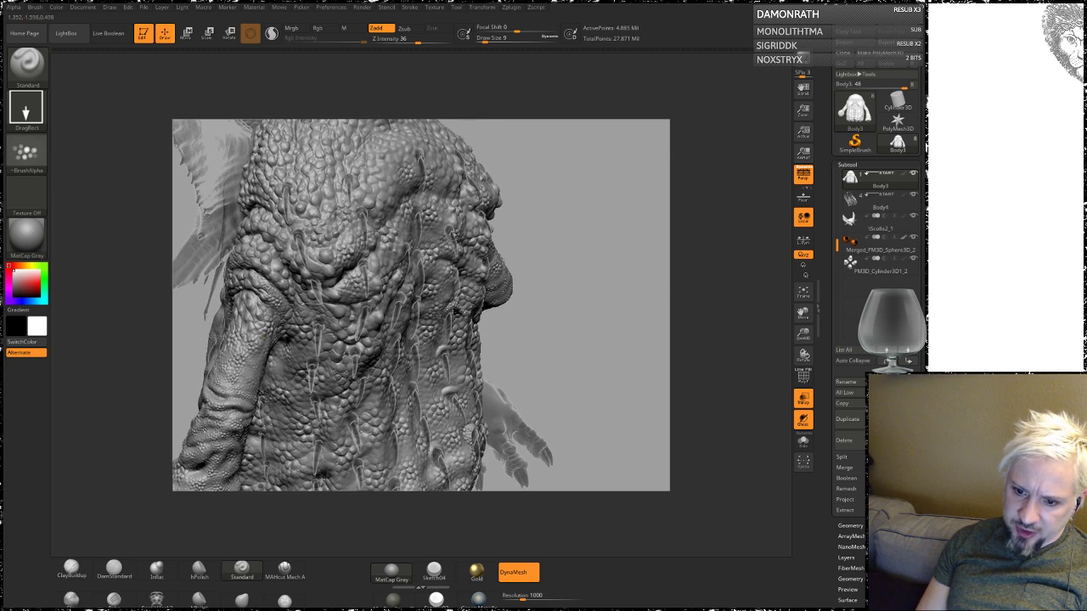
{"action": "mouse_move", "coordinate": [192, 360]}
{"action": "left_mouse_down"}
{"action": "mouse_move", "coordinate": [300, 332]}
{"action": "mouse_move", "coordinate": [284, 274]}
{"action": "mouse_move", "coordinate": [294, 298]}
{"action": "mouse_move", "coordinate": [349, 302]}
{"action": "mouse_move", "coordinate": [278, 276]}
{"action": "mouse_move", "coordinate": [260, 257]}
{"action": "left_mouse_up"}
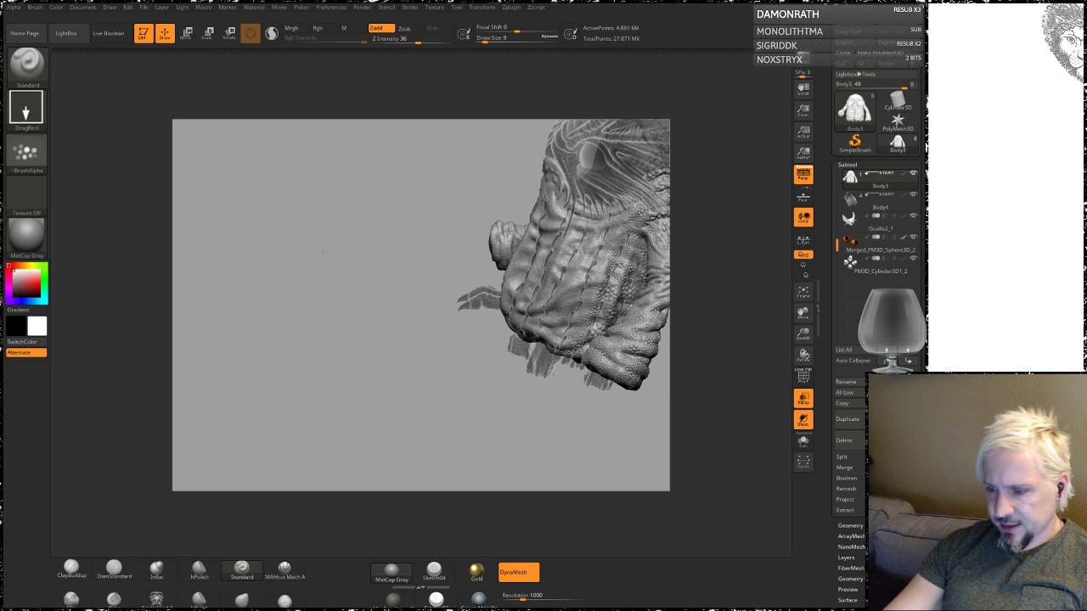
{"action": "left_click_drag", "start_coordinate": [322, 251], "coordinate": [338, 257]}
{"action": "key", "text": "f"}
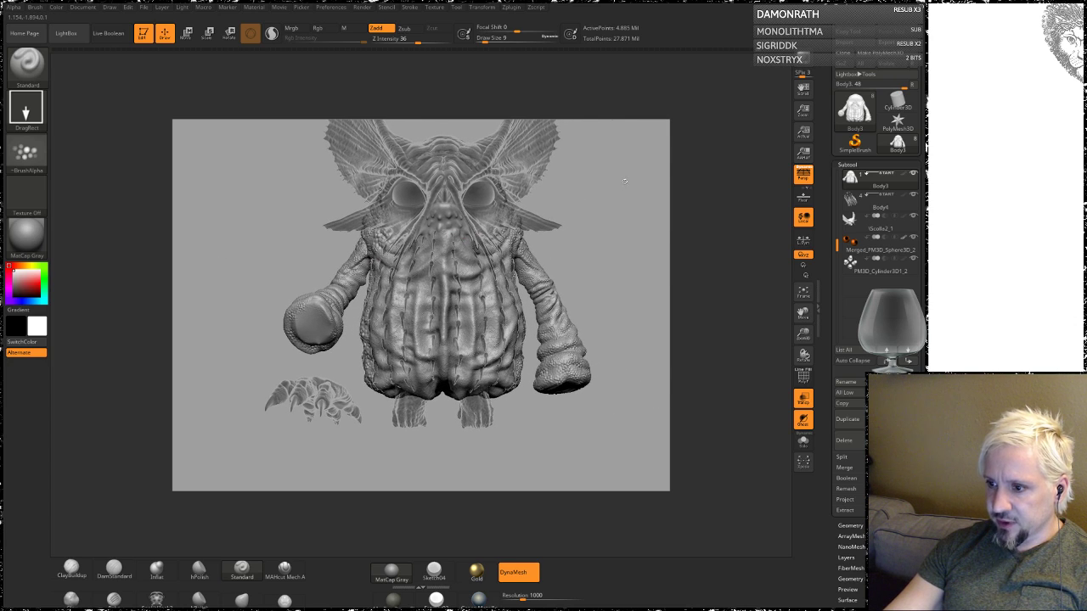
{"action": "left_click_drag", "start_coordinate": [619, 187], "coordinate": [610, 231]}
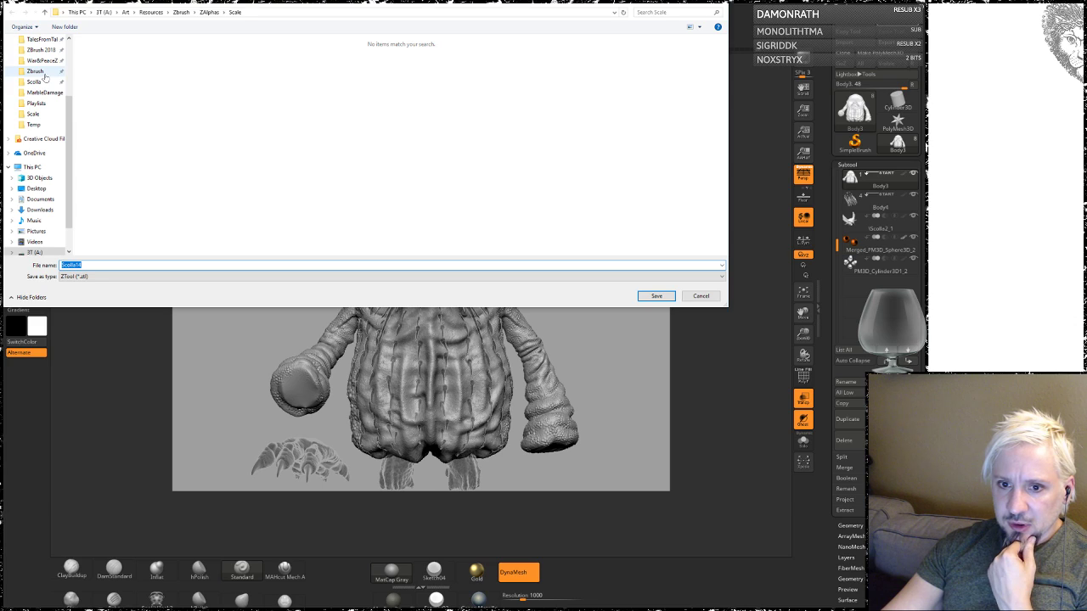
Step: Overwrite Scolla14.ztl in the Scolla folder with the current creature sculpt
{"action": "left_click", "coordinate": [38, 81]}
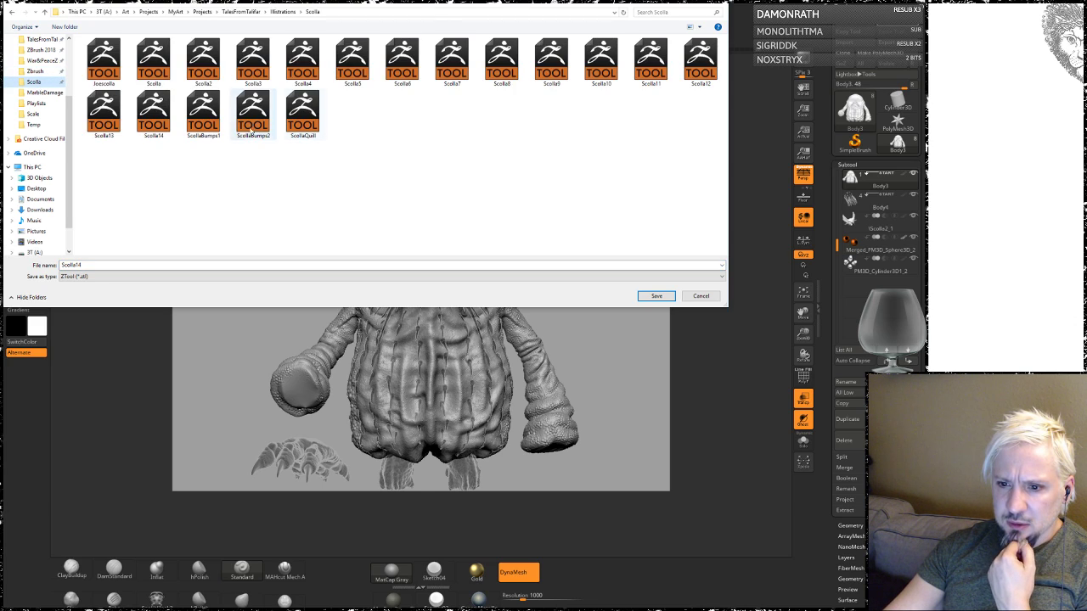
{"action": "left_click", "coordinate": [162, 128]}
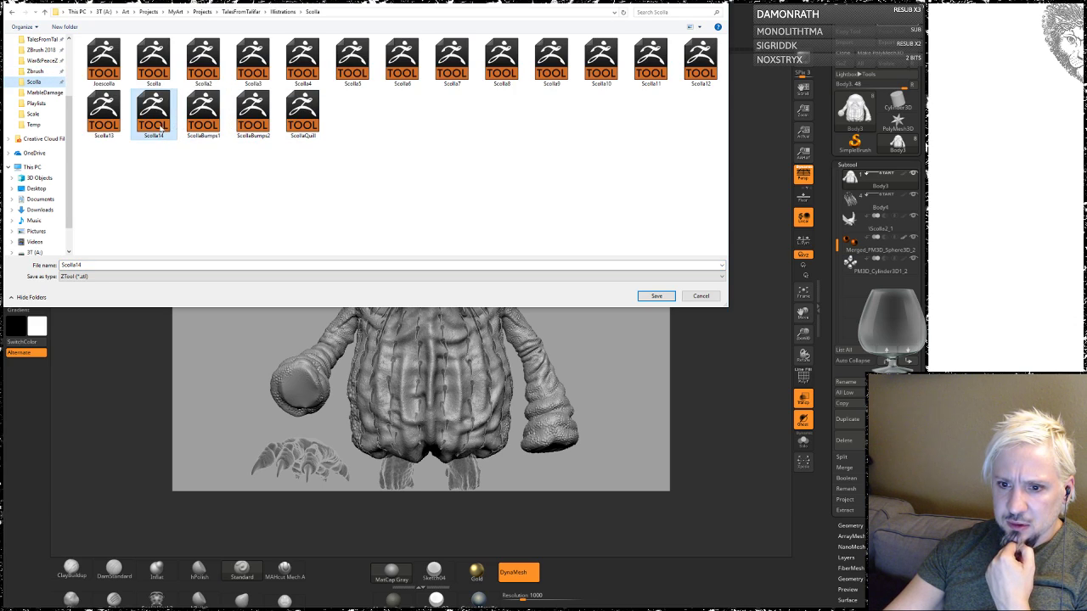
{"action": "left_click", "coordinate": [666, 296]}
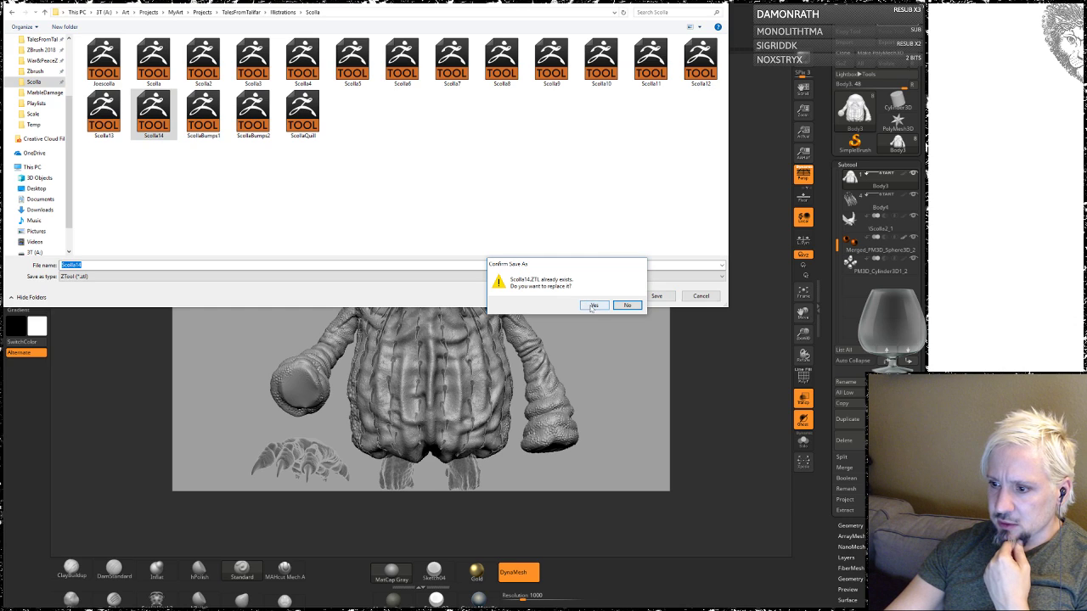
{"action": "left_click", "coordinate": [594, 306]}
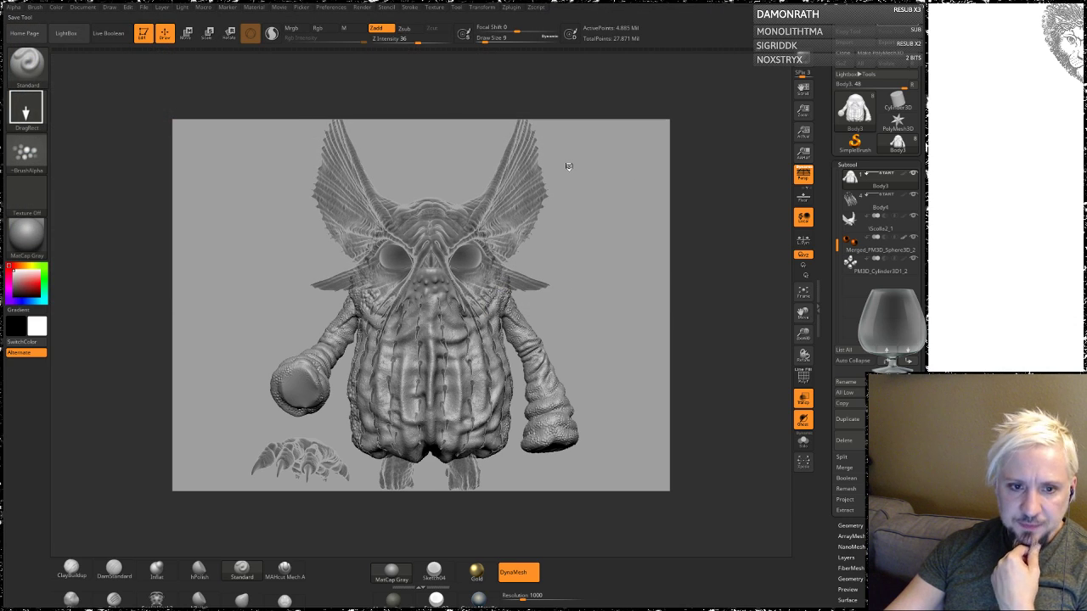